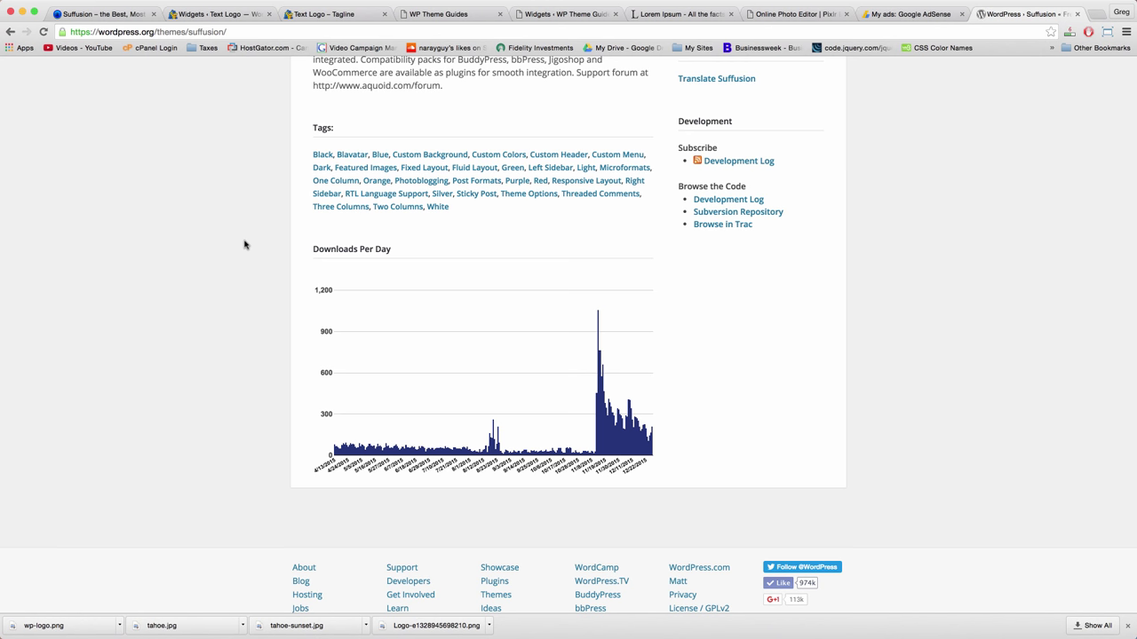
# Switch to the Text Logo demo site, then open the WP Theme Guides demo site
pyautogui.moveTo(611, 418)
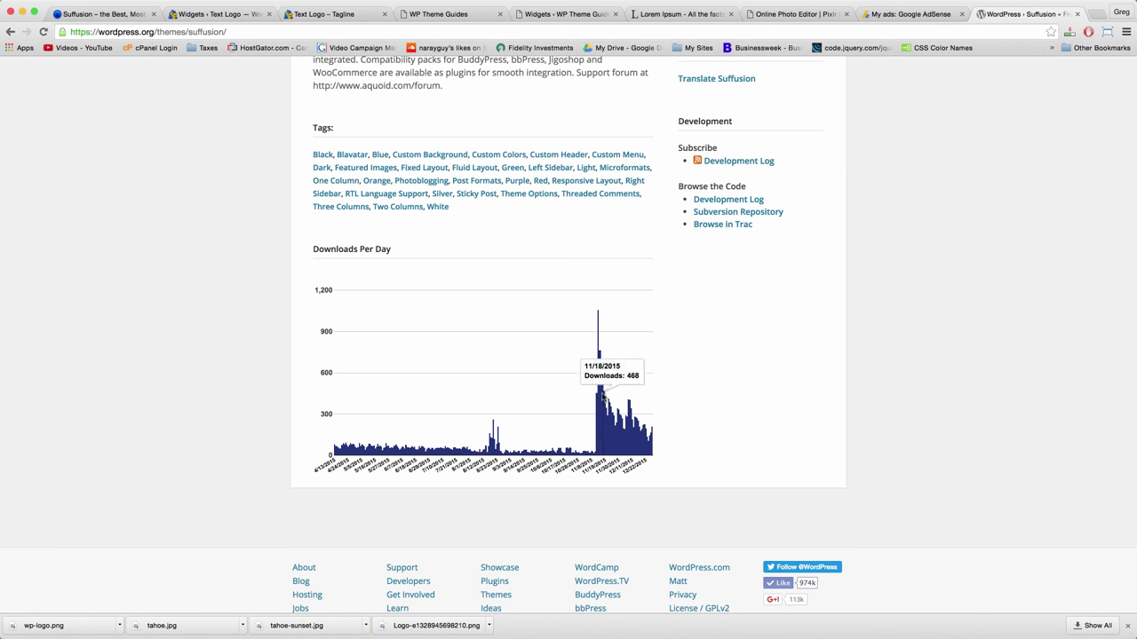
pyautogui.moveTo(598, 317)
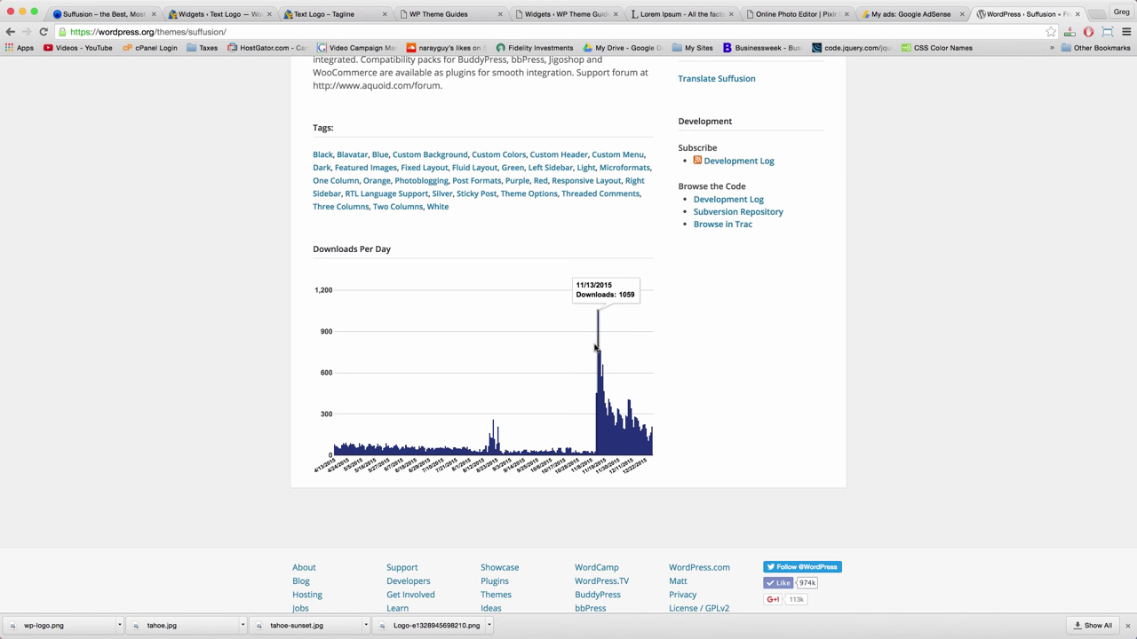
pyautogui.moveTo(599, 356)
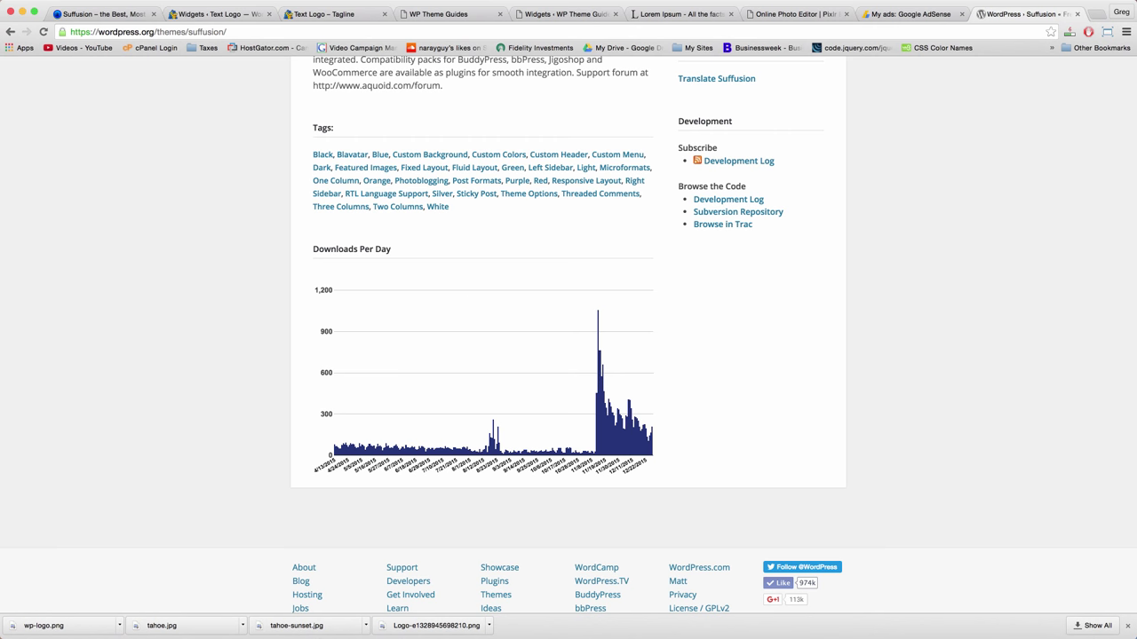
pyautogui.click(334, 14)
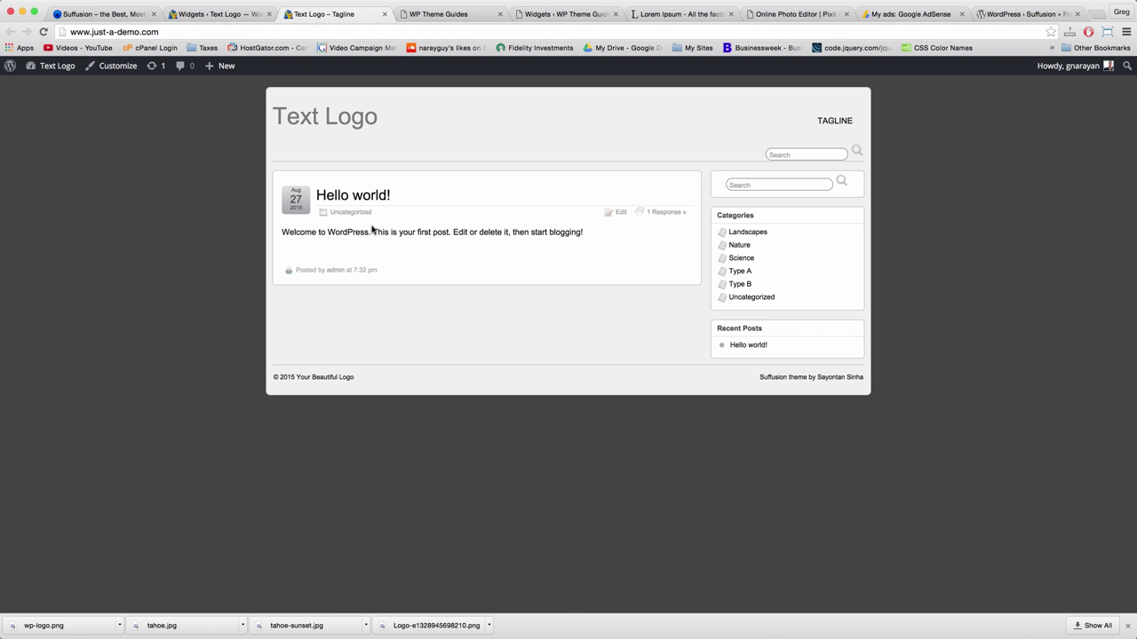
pyautogui.click(421, 15)
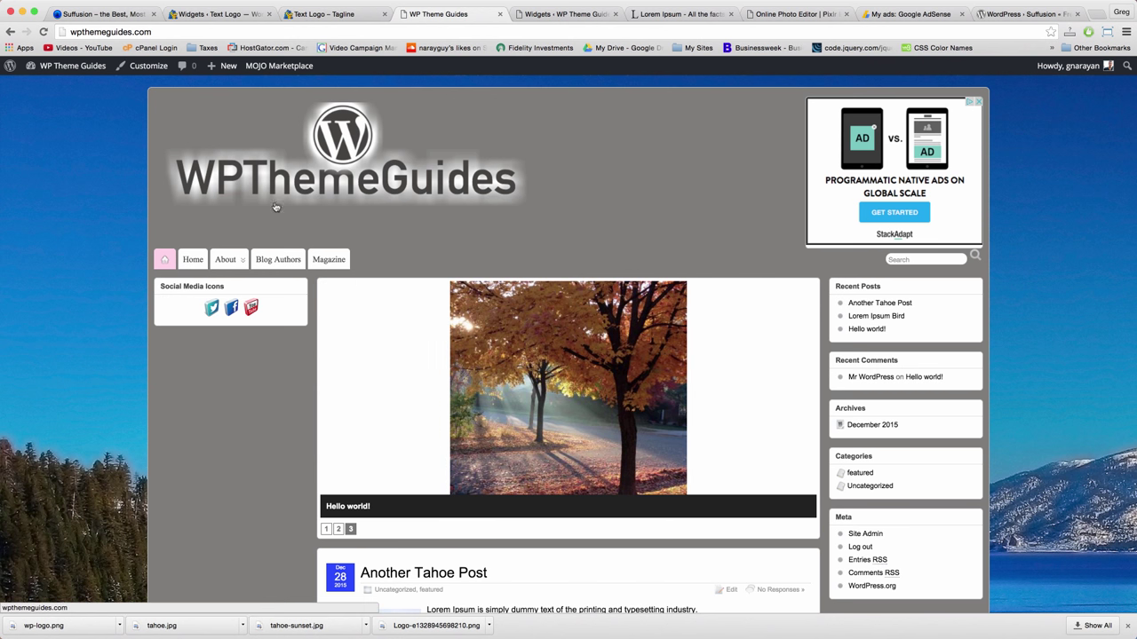
# Scroll through the WP Theme Guides homepage to review its Suffusion layout and posts
pyautogui.scroll(-10, 240, 232)
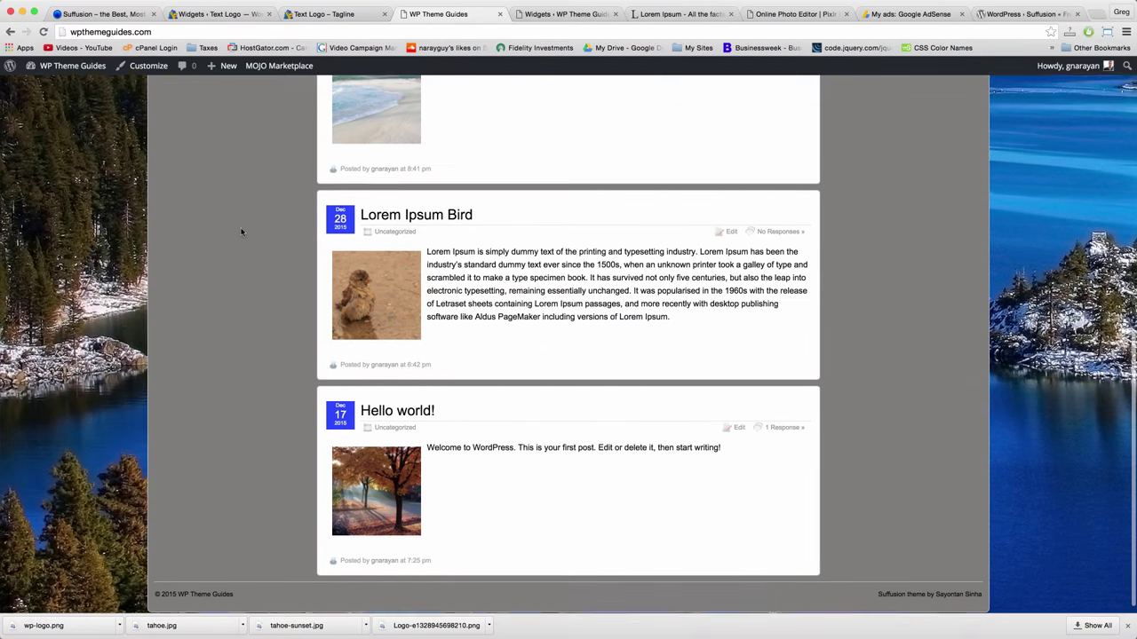
pyautogui.scroll(10, 240, 232)
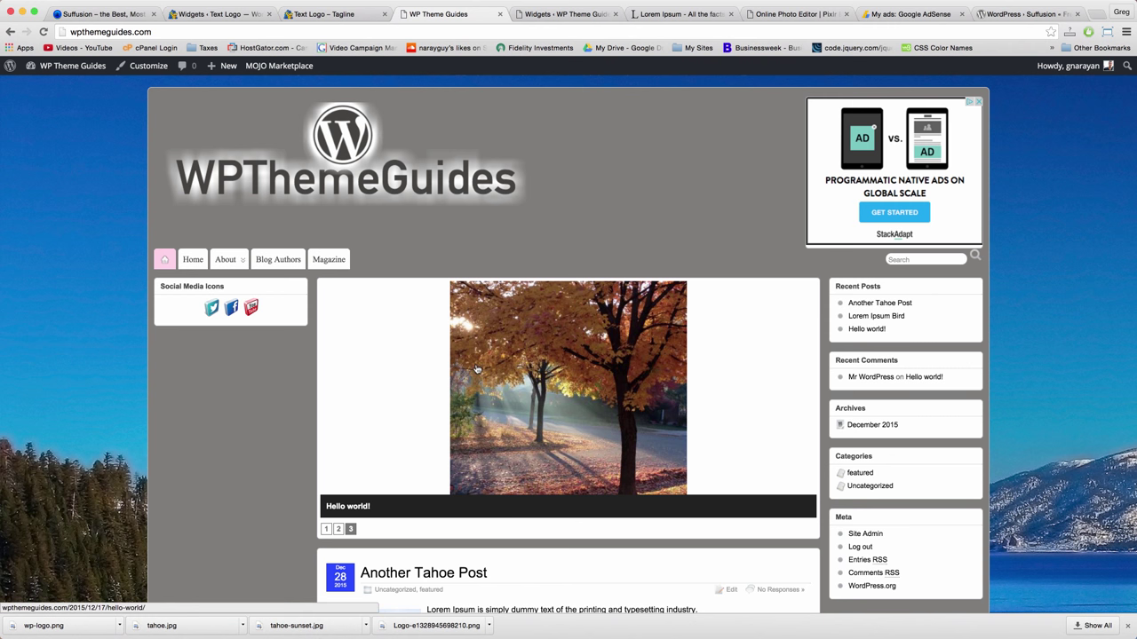
pyautogui.scroll(-5, 477, 369)
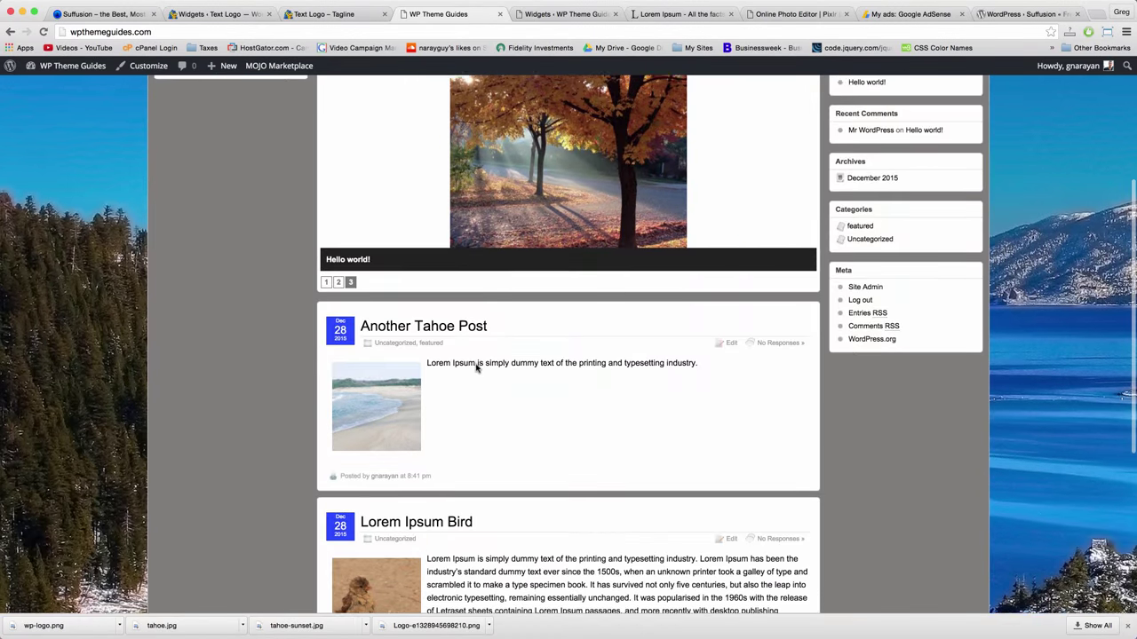
pyautogui.scroll(-6, 607, 349)
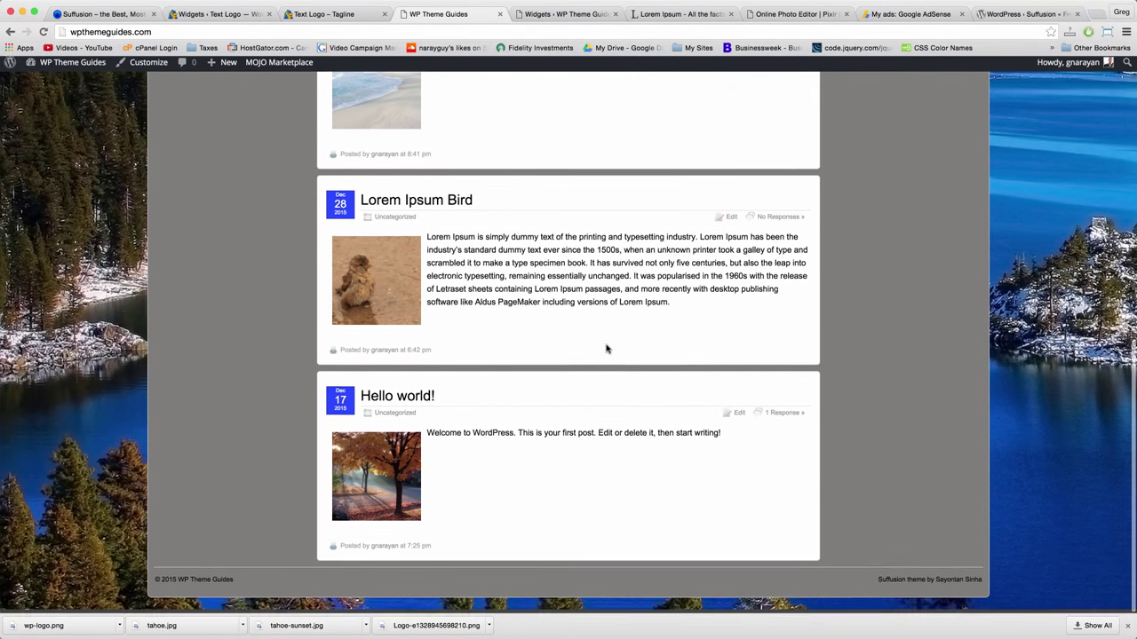
pyautogui.scroll(6, 607, 349)
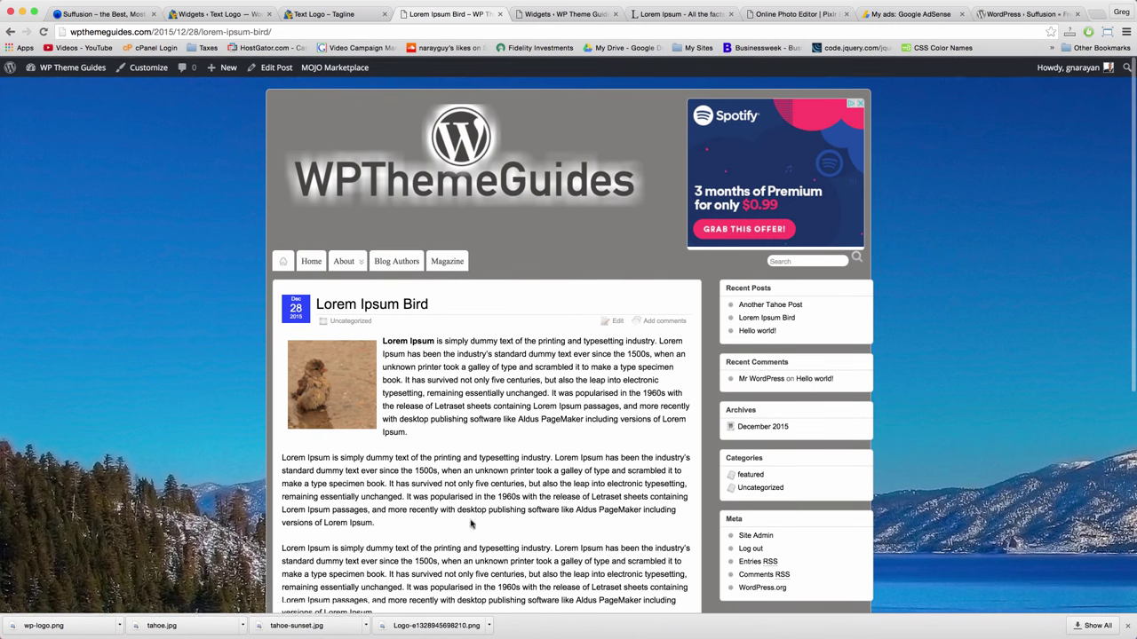
pyautogui.scroll(-5, 471, 524)
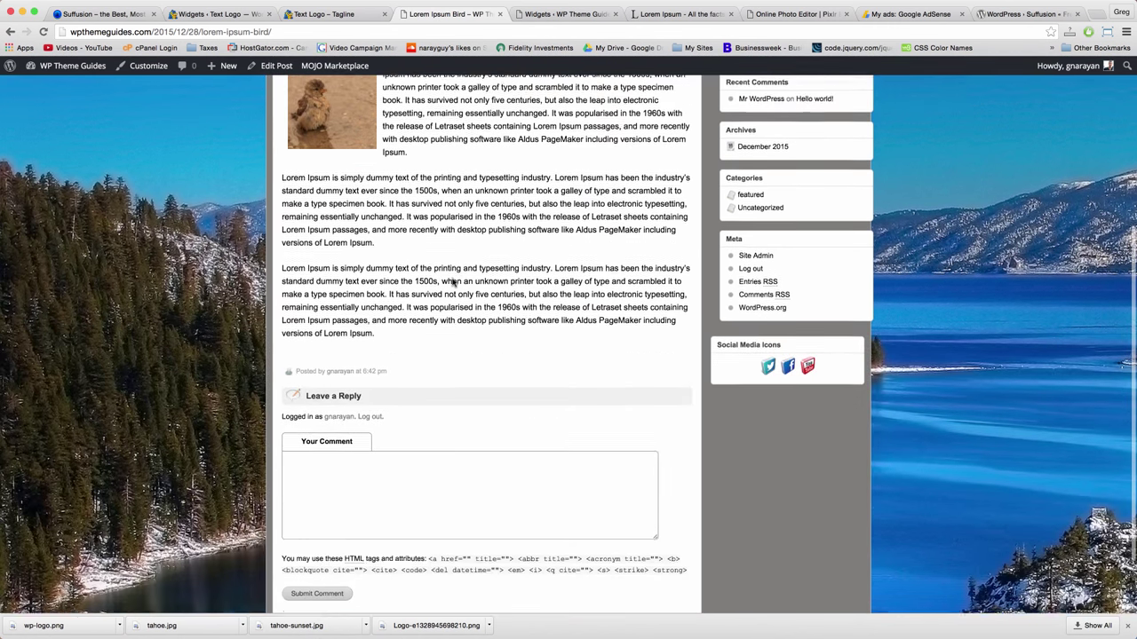
pyautogui.scroll(5, 452, 282)
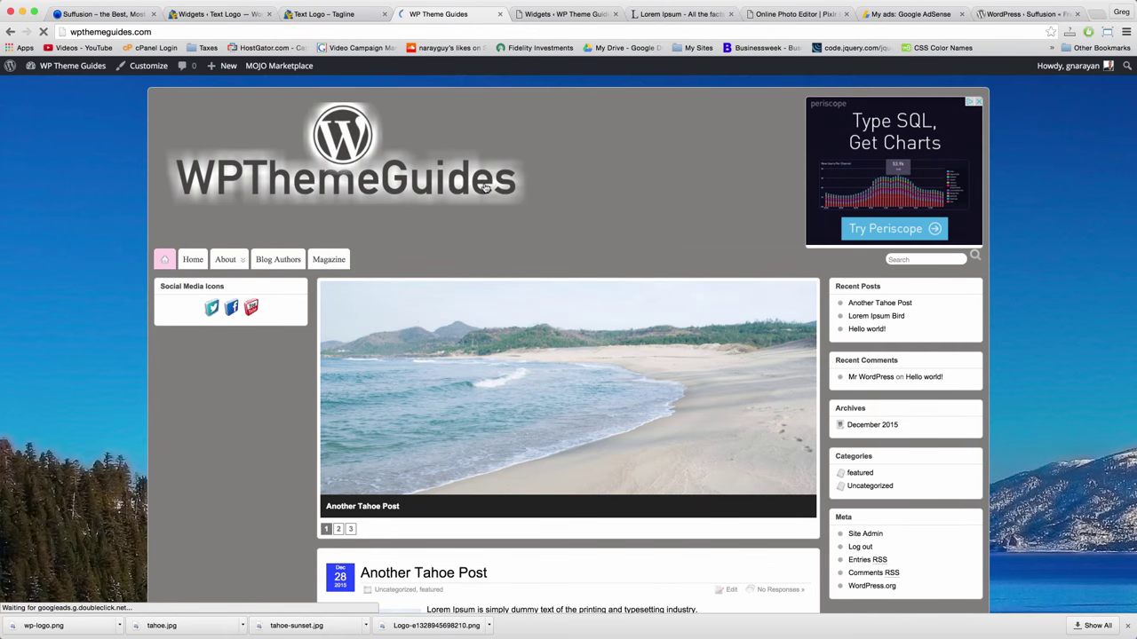
# Scroll over the WP Theme Guides homepage and its featured-post slider again
pyautogui.moveTo(215, 260)
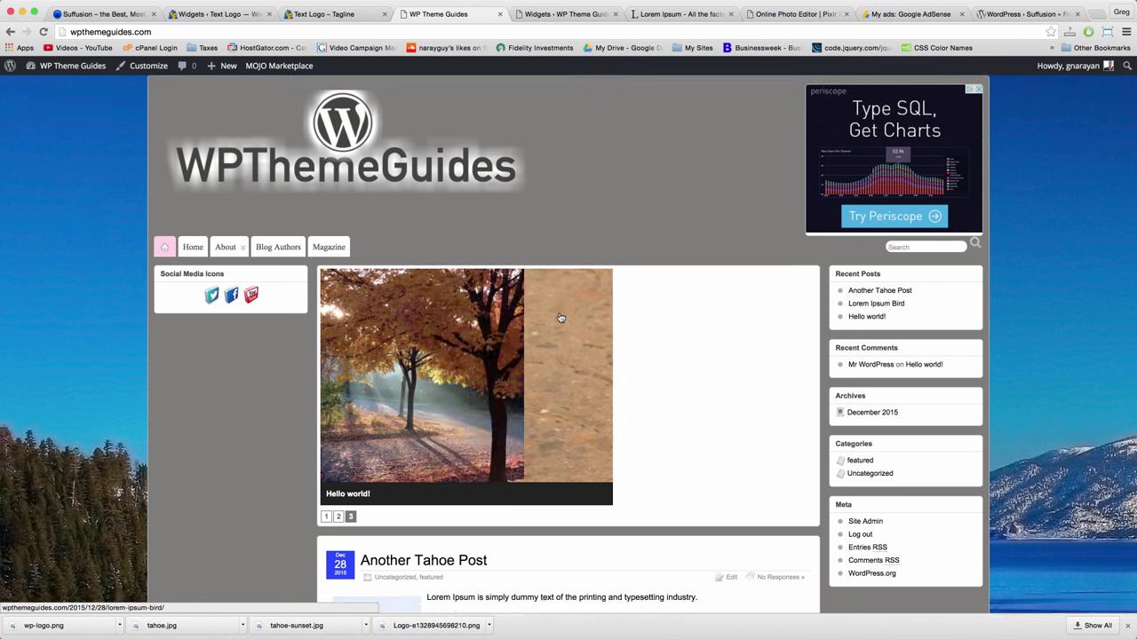
pyautogui.scroll(-5, 559, 316)
pyautogui.scroll(-3, 560, 313)
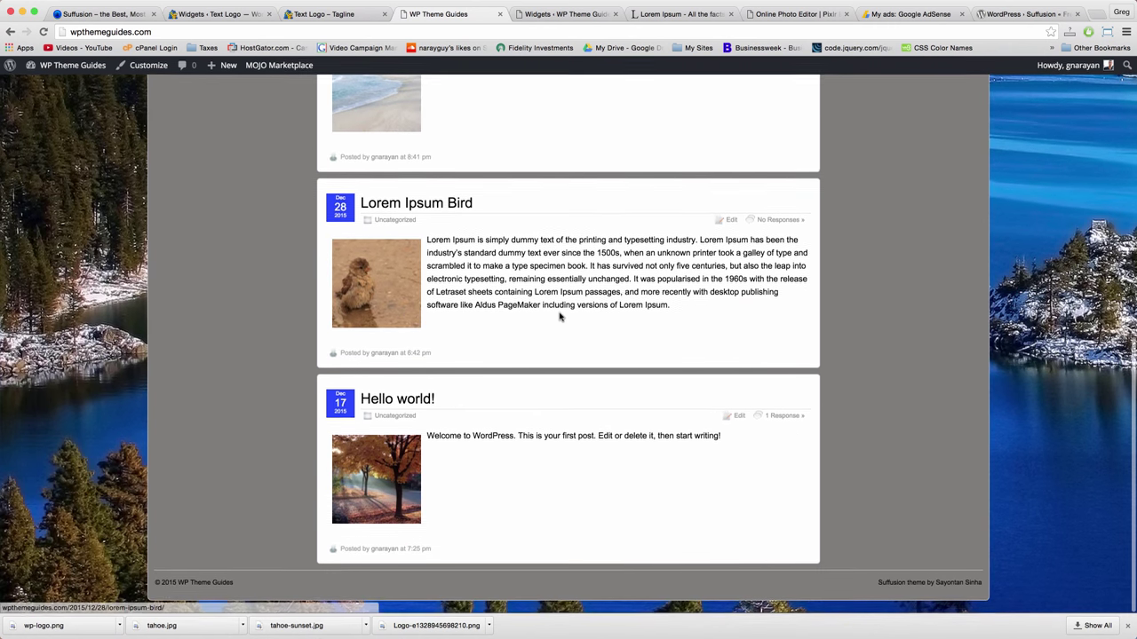
pyautogui.scroll(8, 561, 316)
pyautogui.scroll(-3, 560, 317)
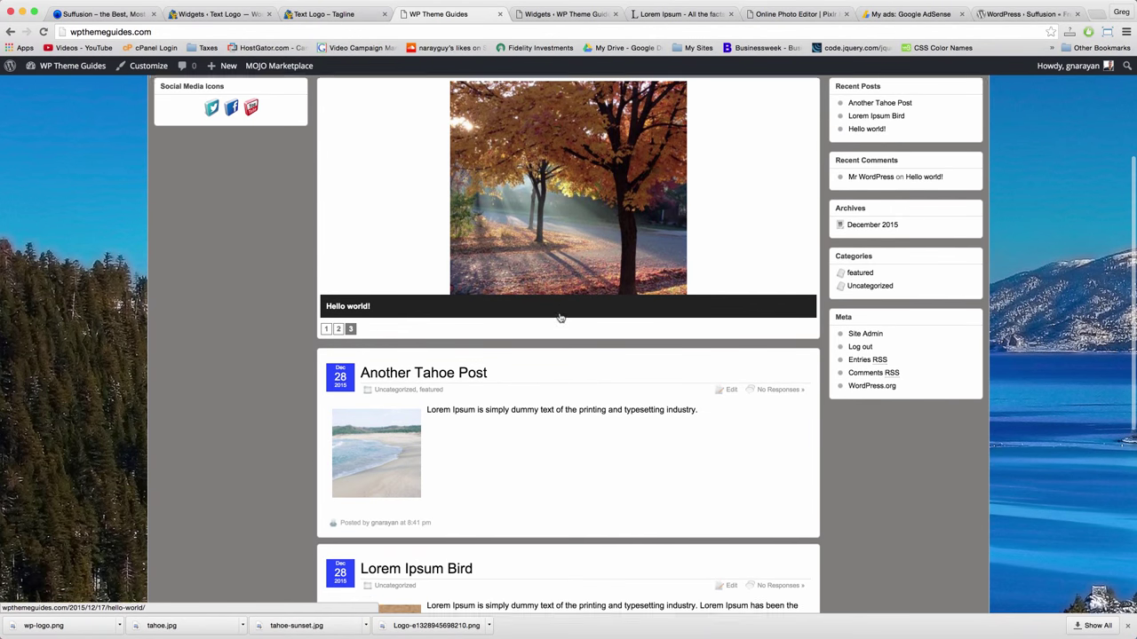
pyautogui.scroll(1, 559, 317)
# Jump the slideshow to slides 2 and 3, reload, then return to the Text Logo site
pyautogui.click(339, 359)
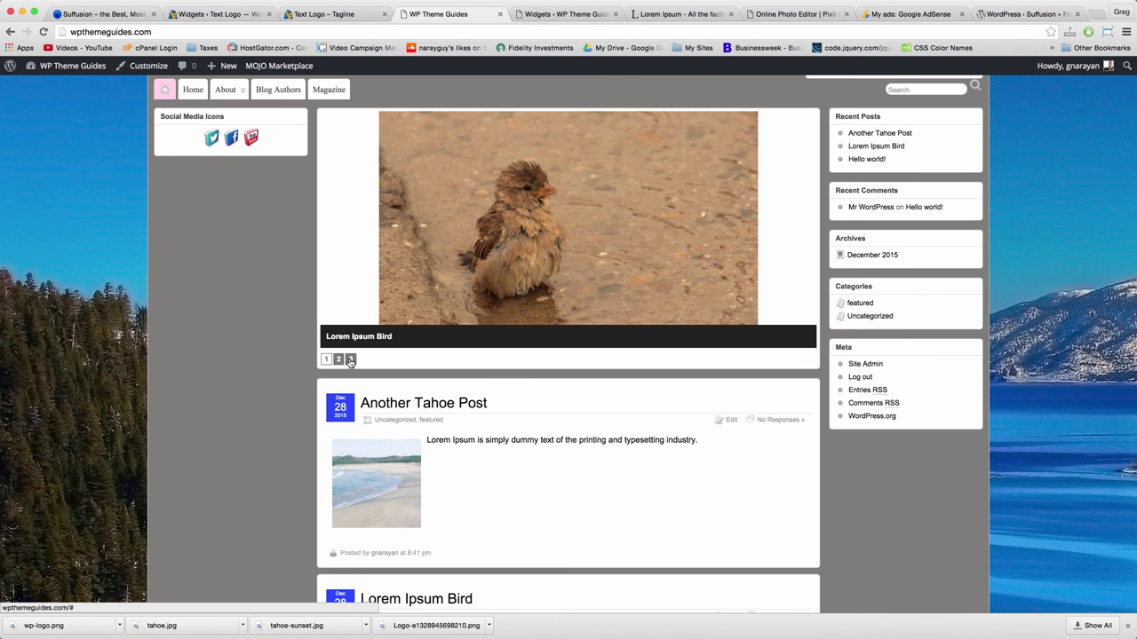
pyautogui.click(349, 358)
pyautogui.press('super+r')
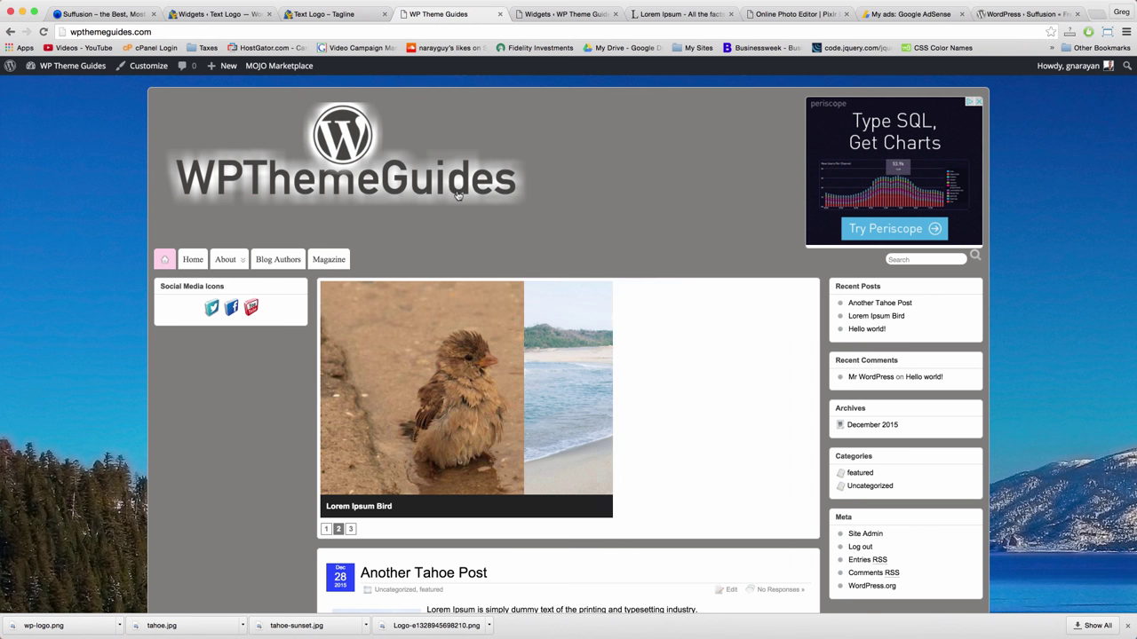
pyautogui.click(330, 18)
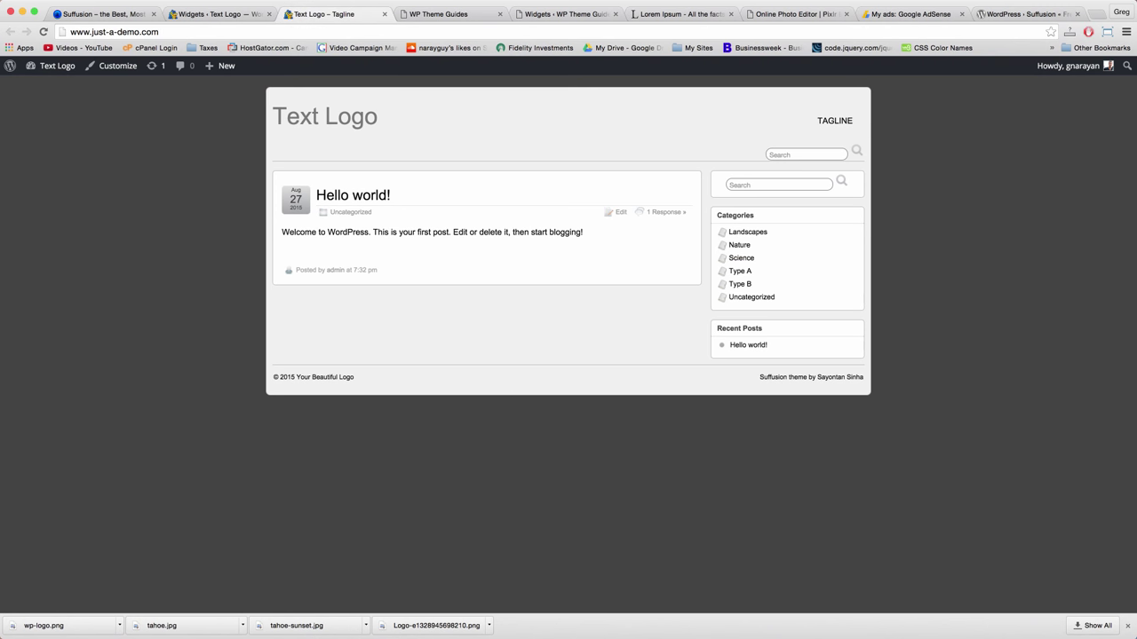
# On the aquoid Suffusion site, scroll down the Showcase page to the comments' stevehuffphoto.com link
pyautogui.click(105, 15)
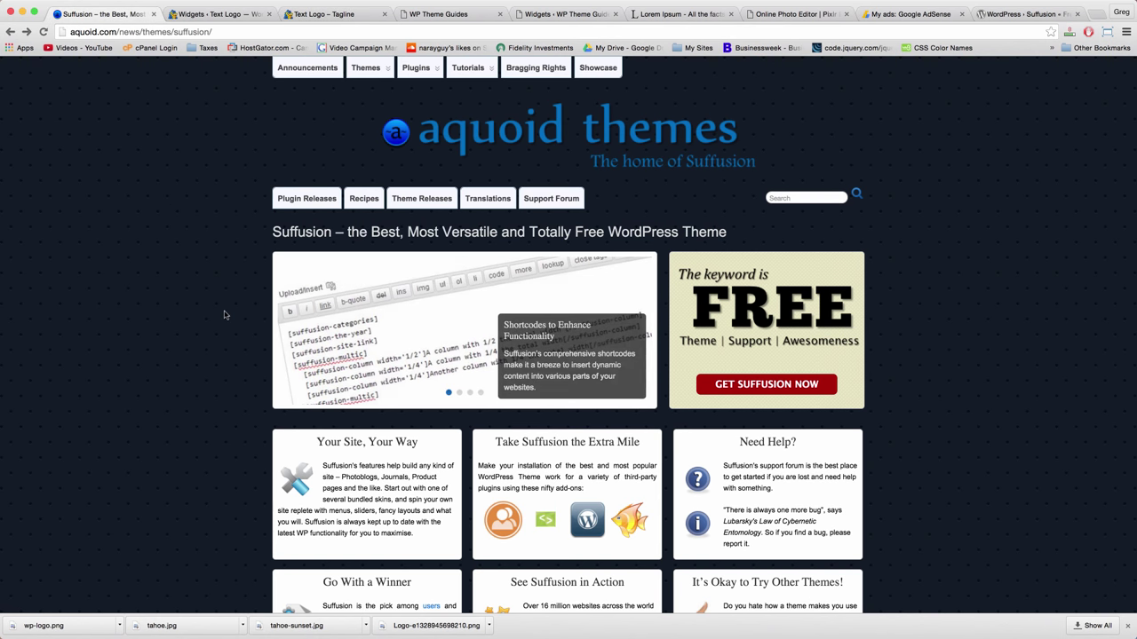
pyautogui.scroll(-3, 225, 315)
pyautogui.scroll(-1, 225, 314)
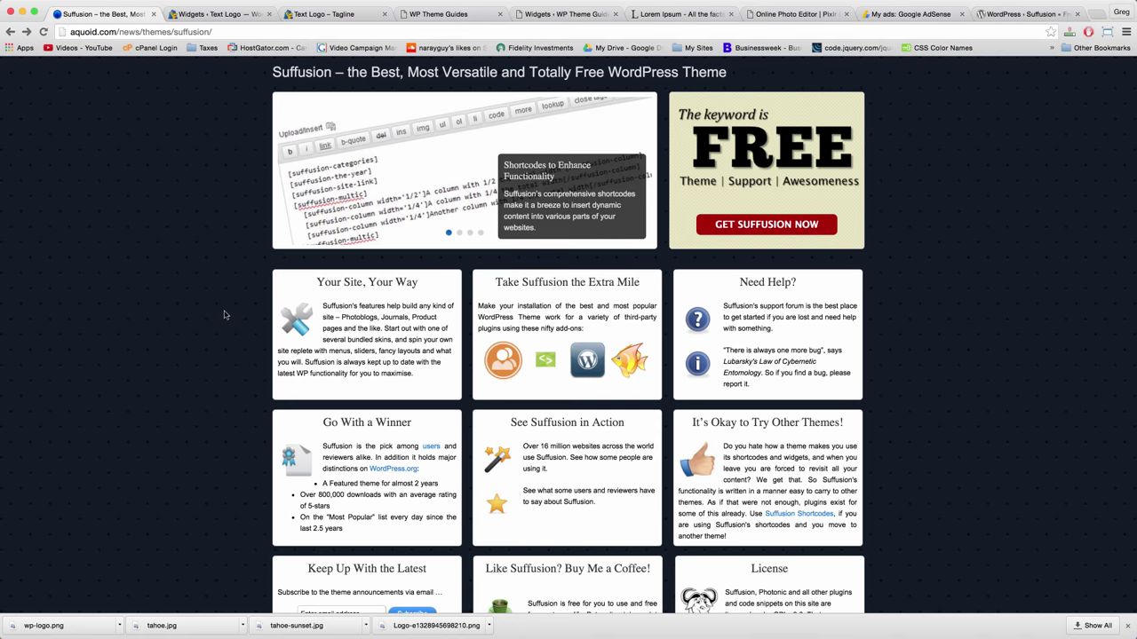
pyautogui.scroll(4, 225, 315)
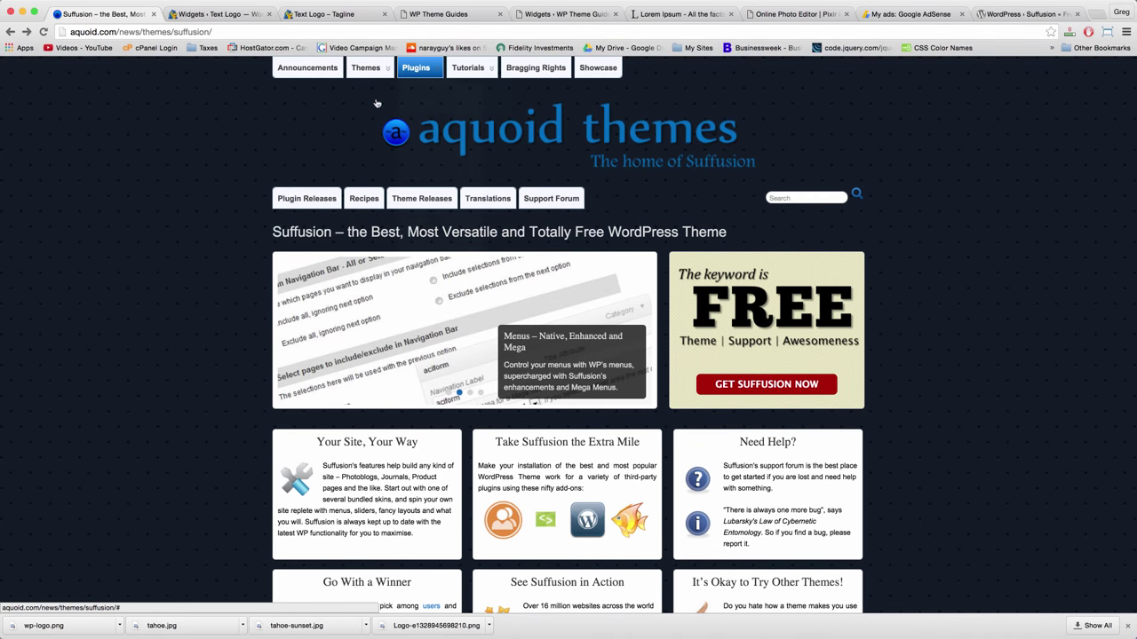
pyautogui.scroll(-3, 528, 189)
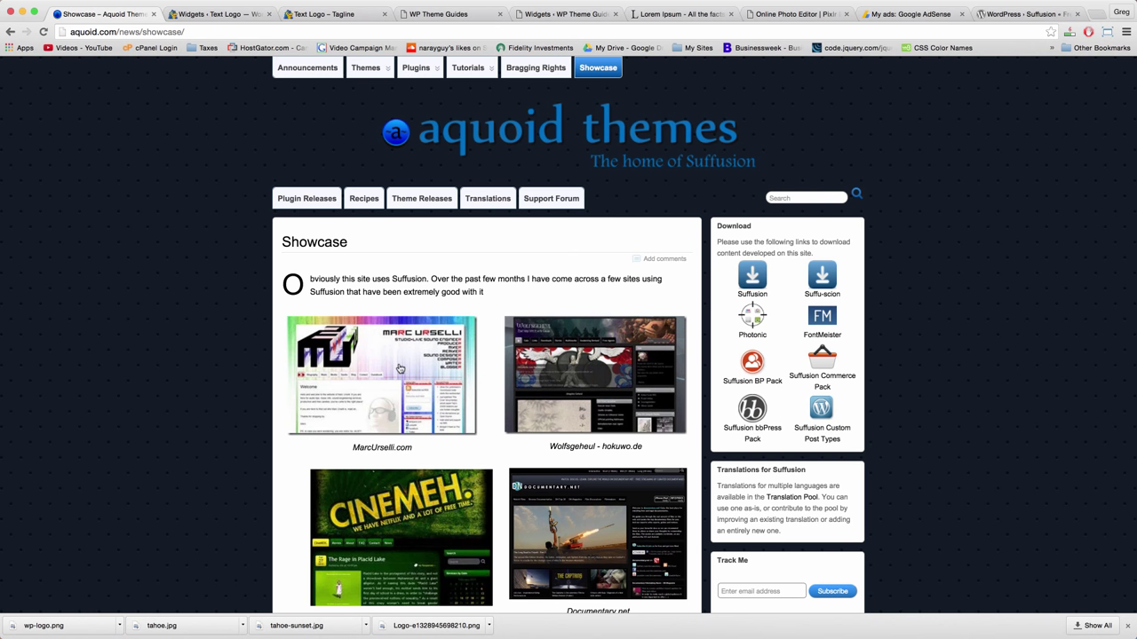
pyautogui.scroll(-3, 495, 380)
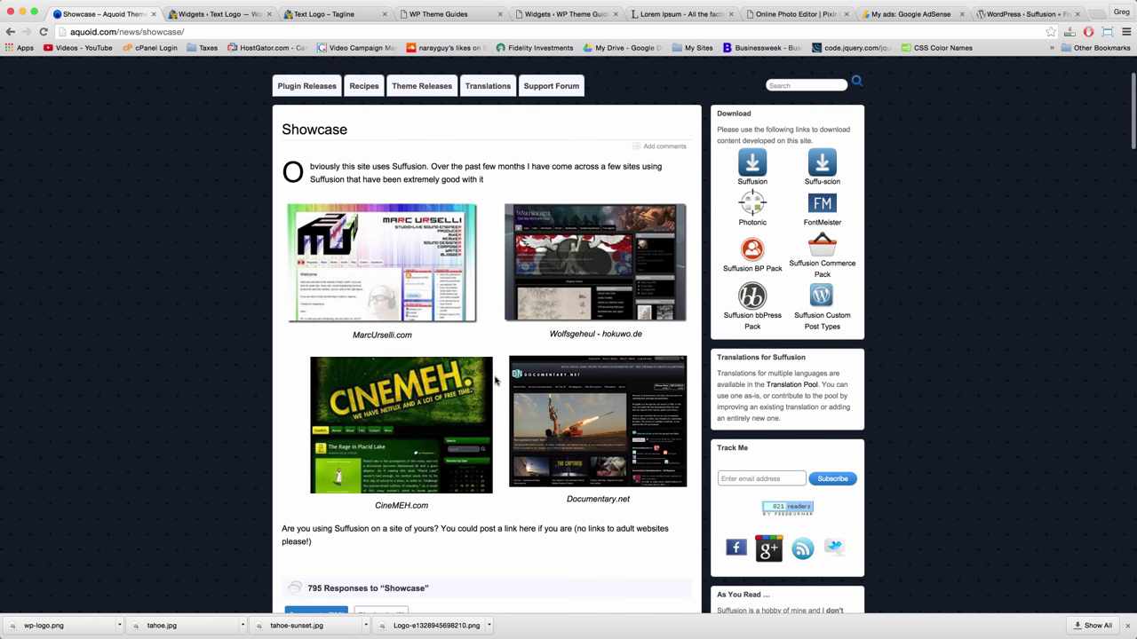
pyautogui.scroll(-3, 407, 271)
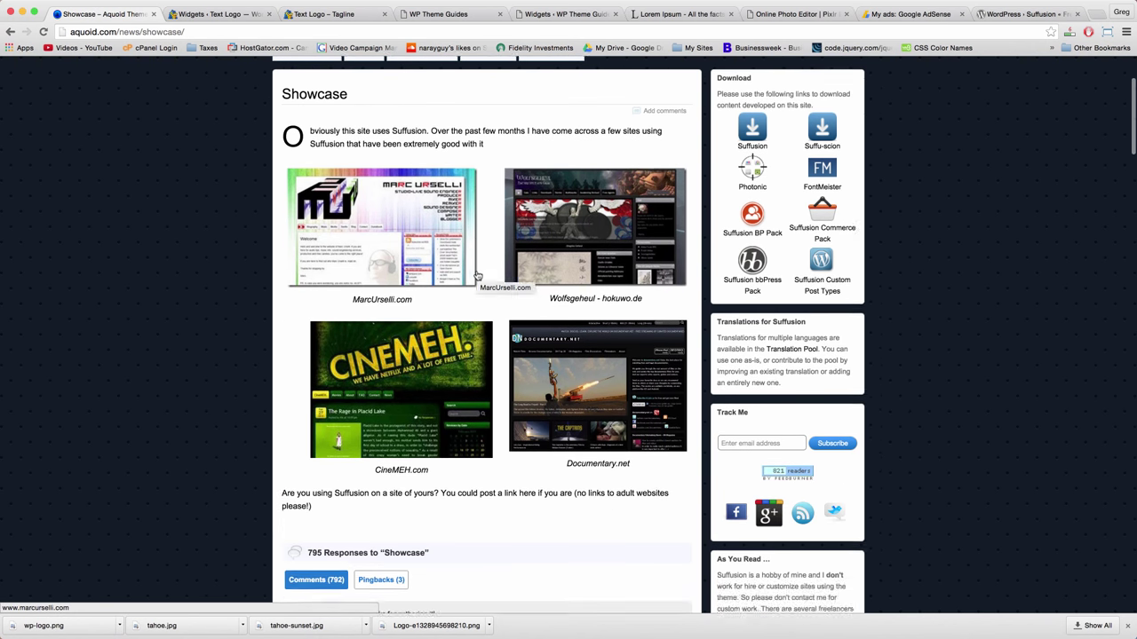
pyautogui.scroll(-8, 602, 307)
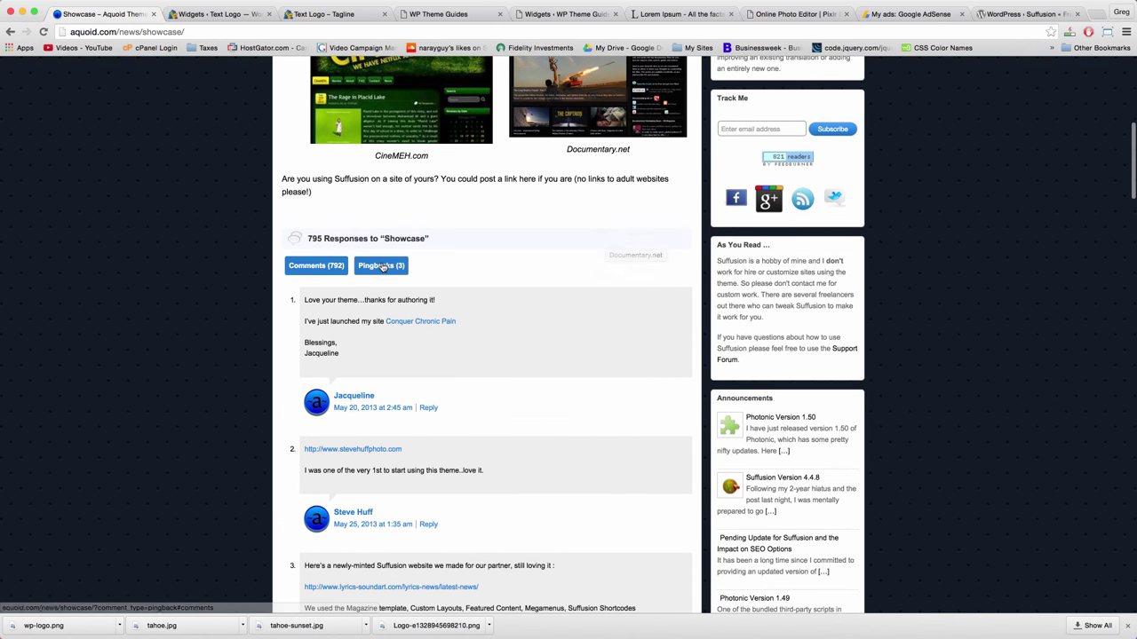
pyautogui.scroll(-3, 379, 339)
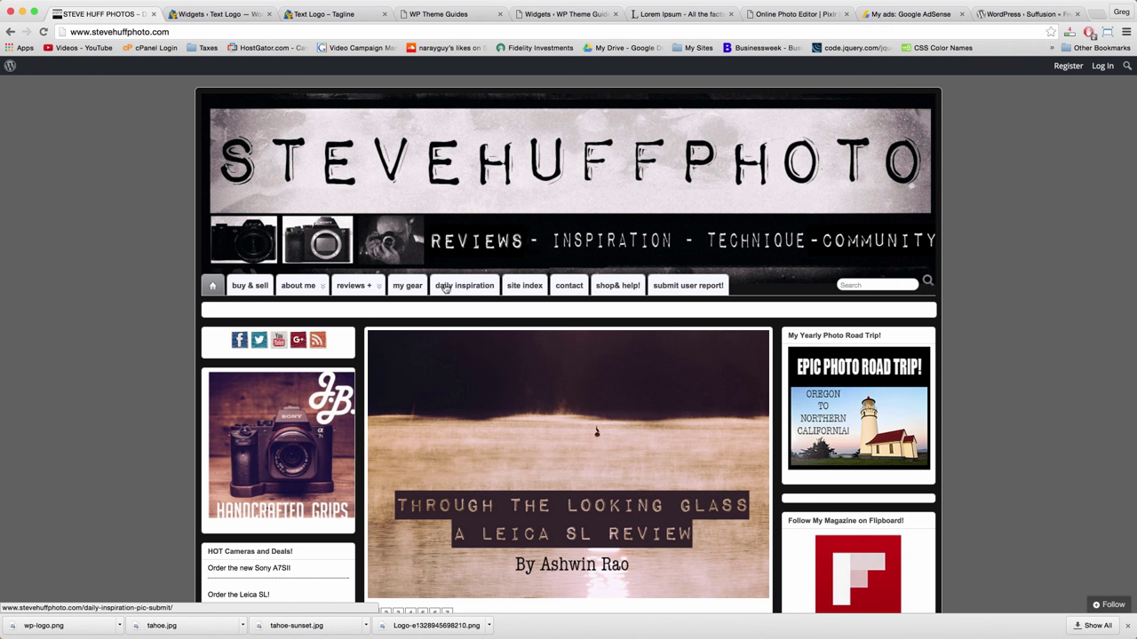
# Scroll the stevehuffphoto.com home page and step its featured slider back to the Leica SL slide
pyautogui.scroll(-5, 484, 287)
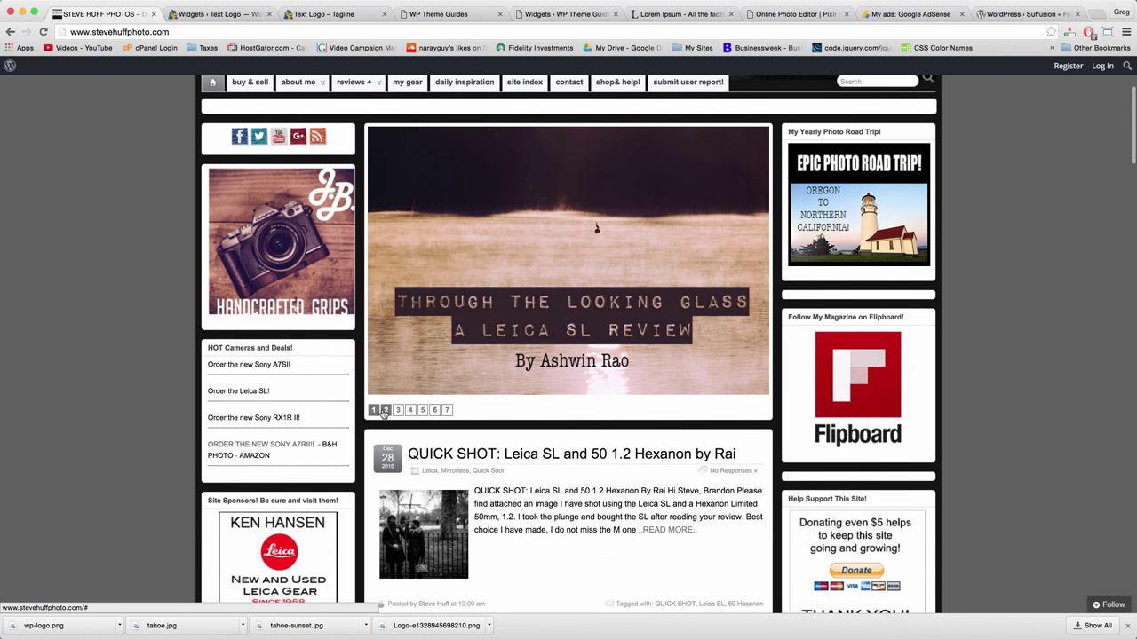
pyautogui.click(447, 410)
pyautogui.click(434, 410)
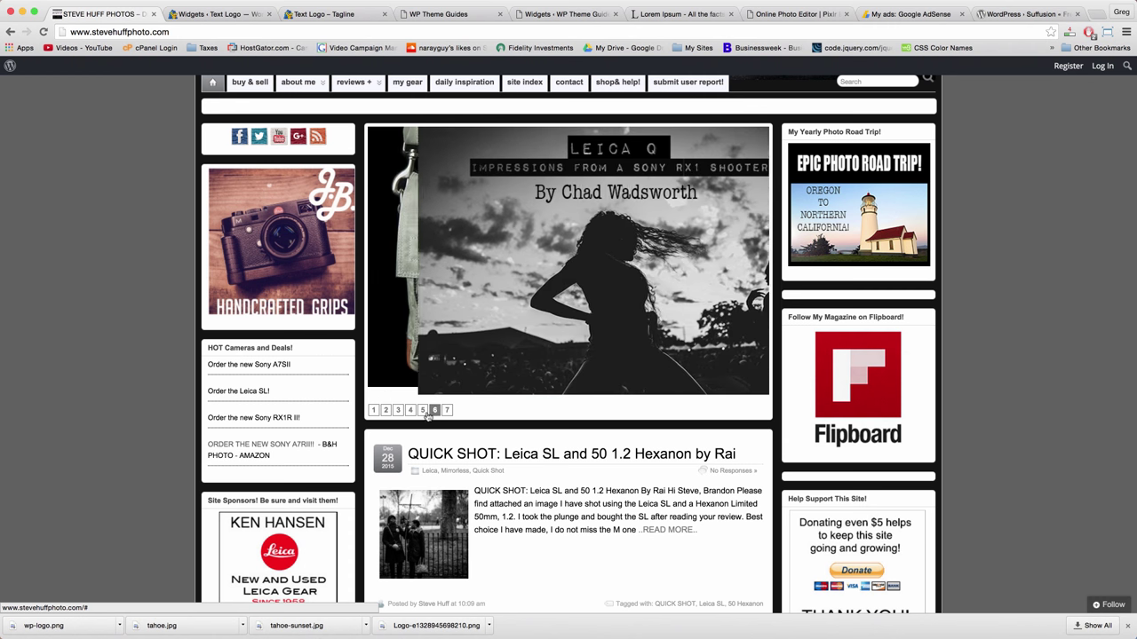
pyautogui.click(423, 410)
pyautogui.click(411, 410)
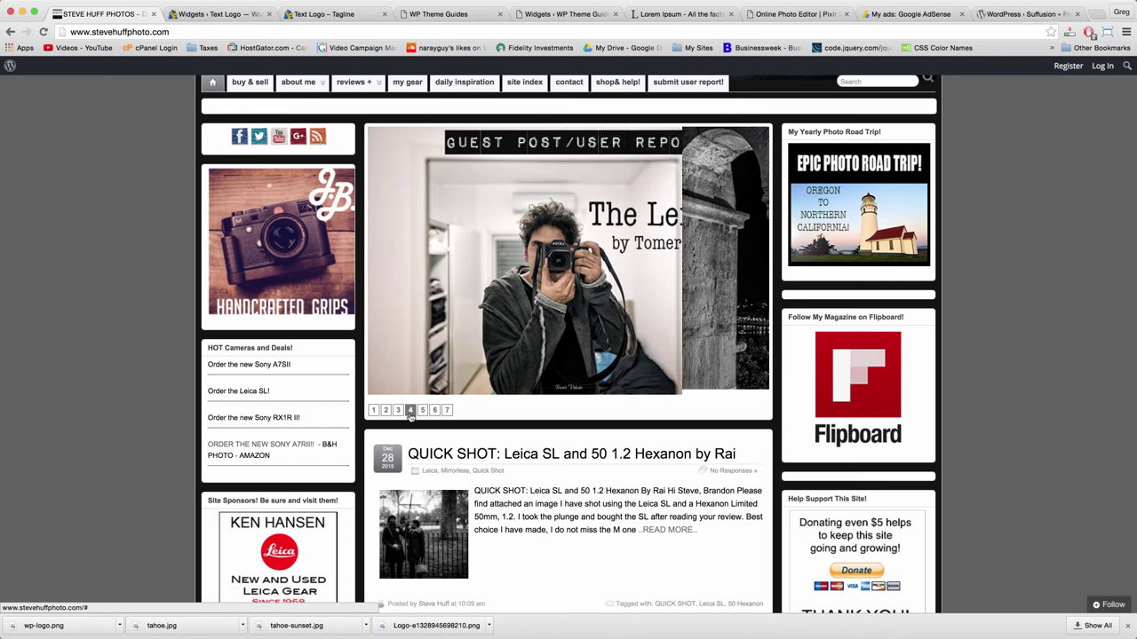
pyautogui.scroll(5, 328, 353)
pyautogui.scroll(-10, 105, 233)
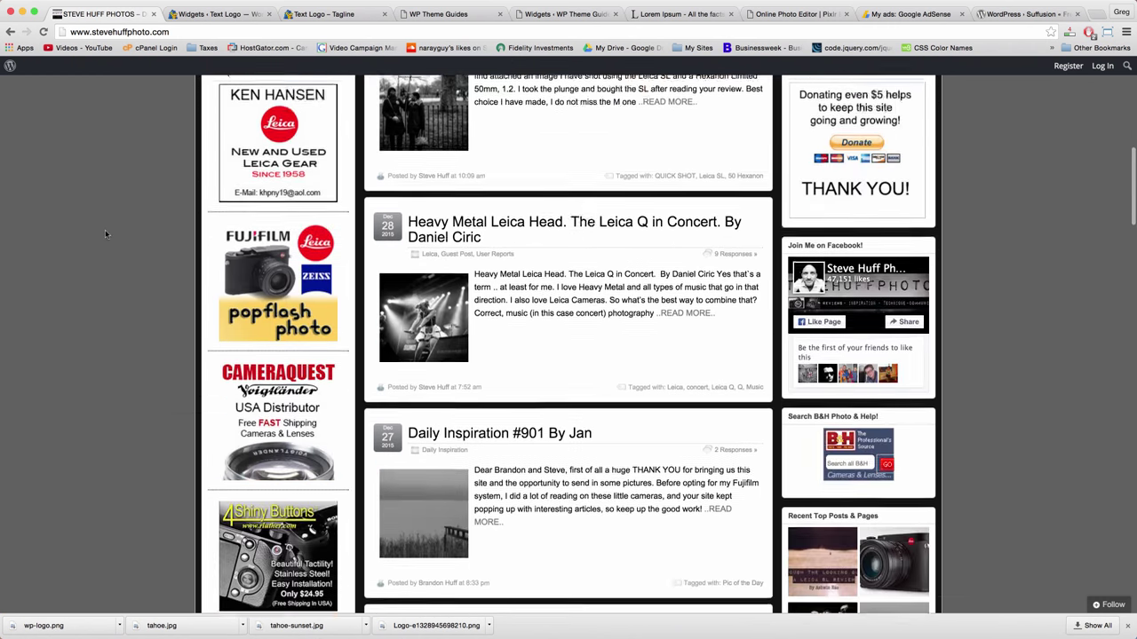
pyautogui.scroll(-12, 104, 229)
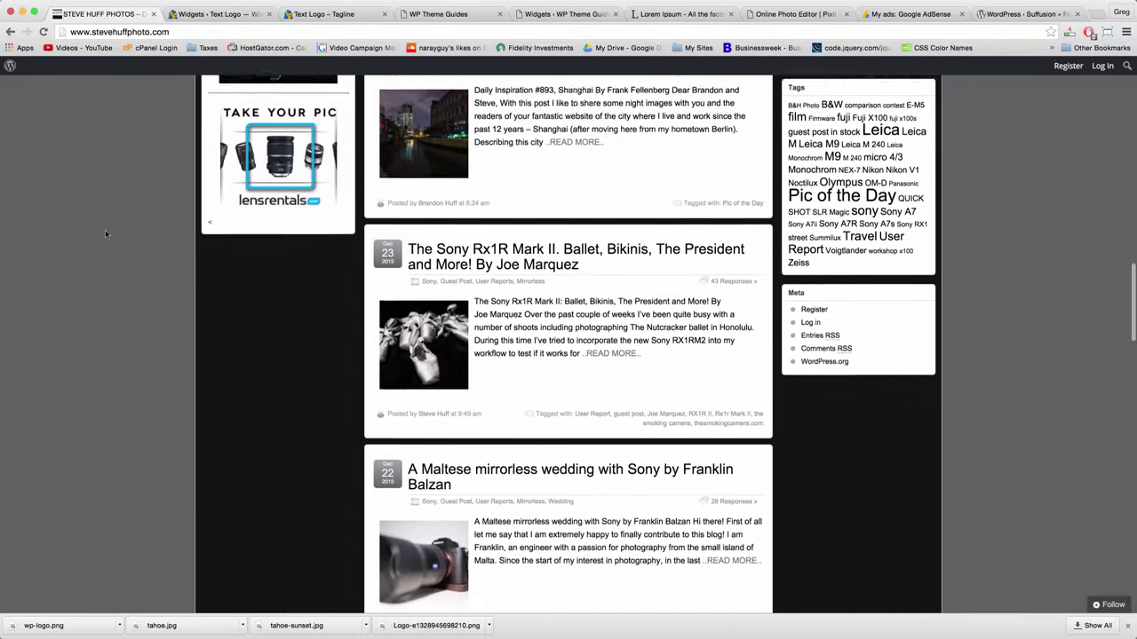
pyautogui.scroll(-10, 105, 230)
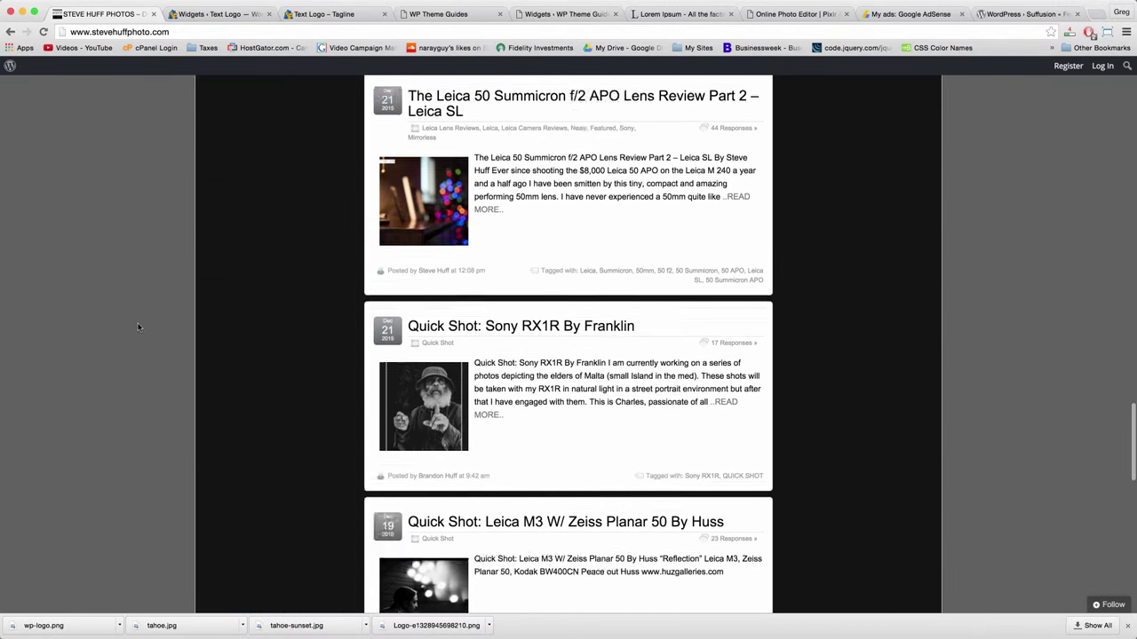
pyautogui.scroll(-5, 137, 326)
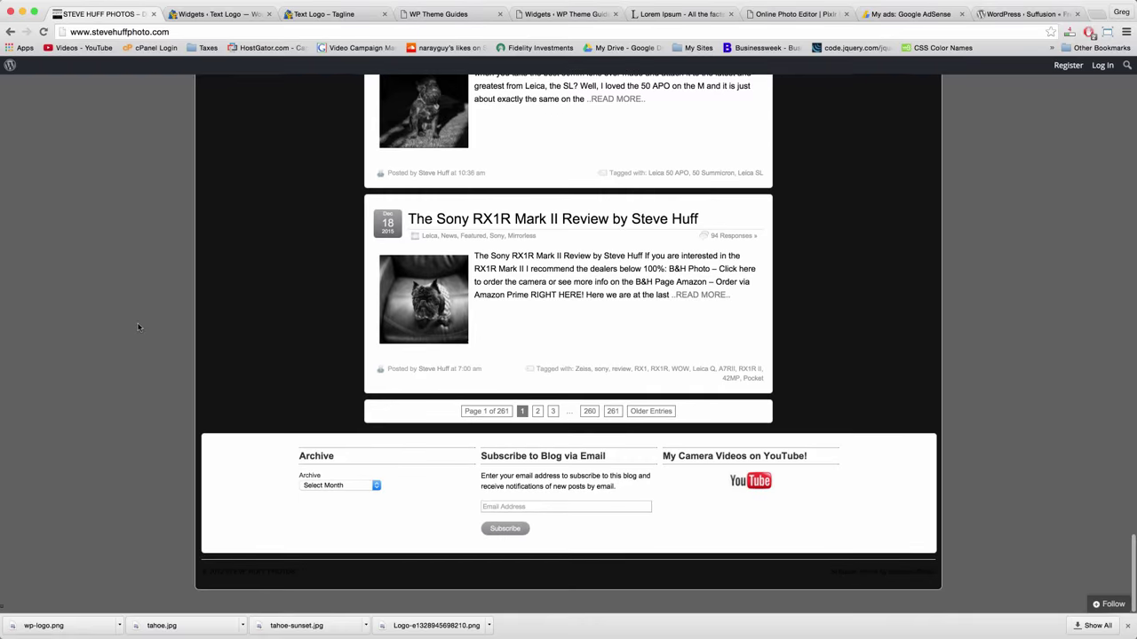
pyautogui.scroll(10, 138, 327)
pyautogui.scroll(15, 137, 327)
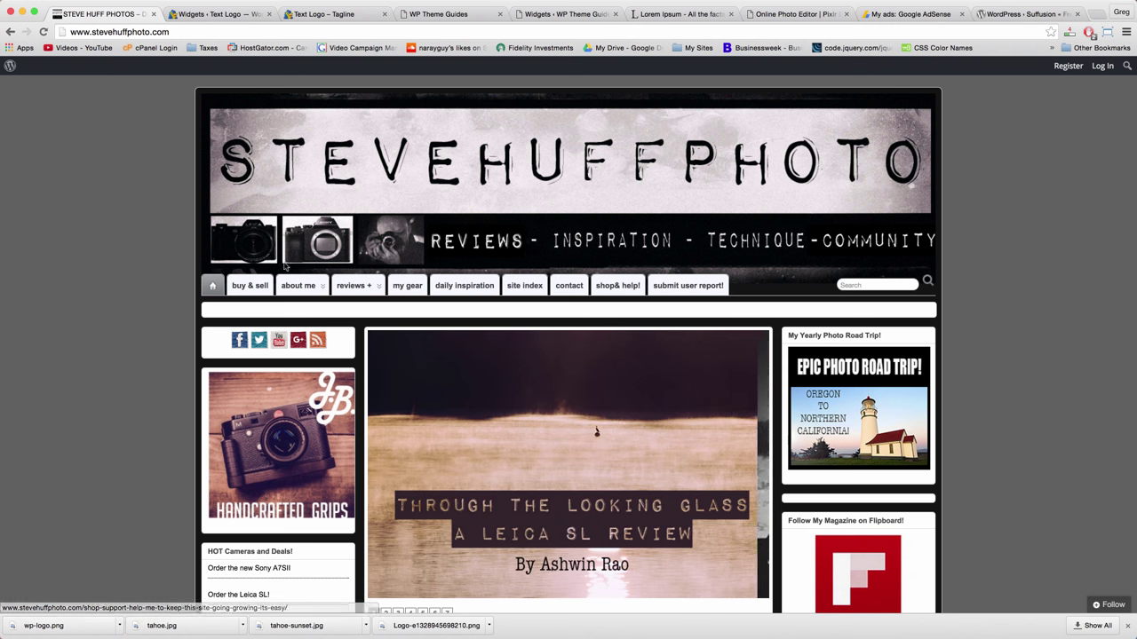
# Open the 'buy & sell' forum page, focus its Password field, then return to WP Theme Guides
pyautogui.click(250, 285)
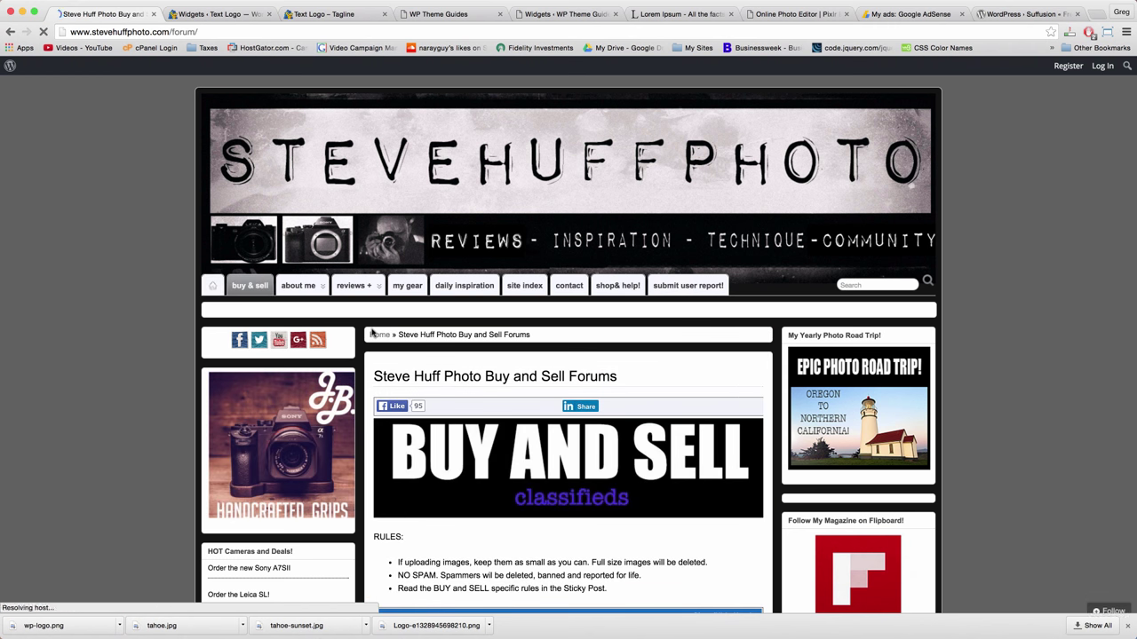
pyautogui.scroll(-3, 373, 333)
pyautogui.scroll(-5, 373, 333)
pyautogui.click(421, 274)
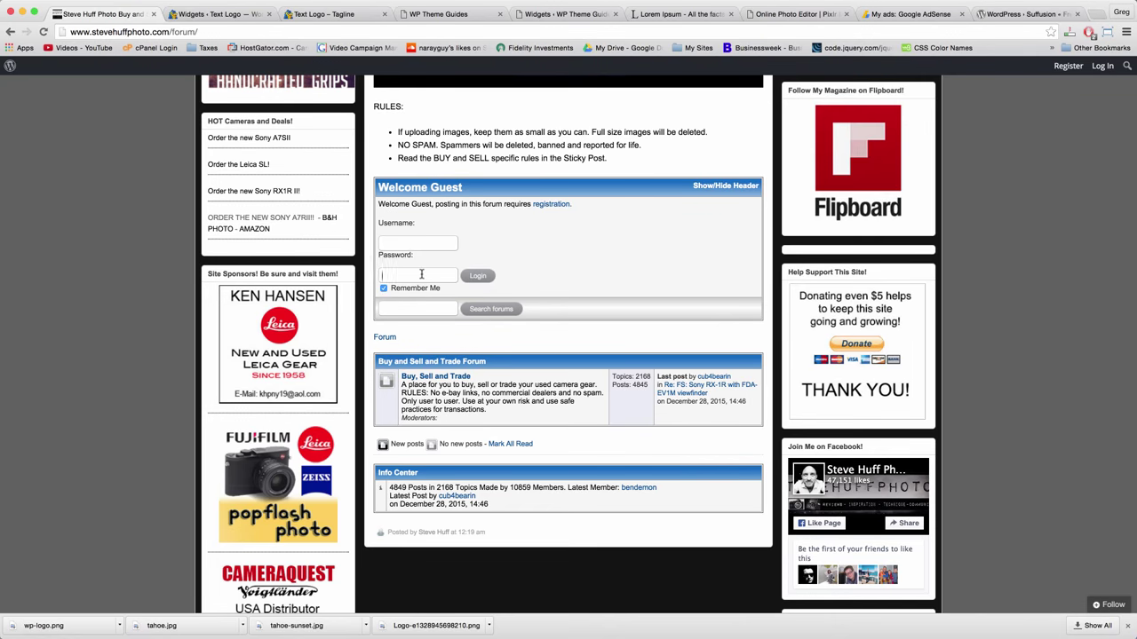
pyautogui.click(444, 14)
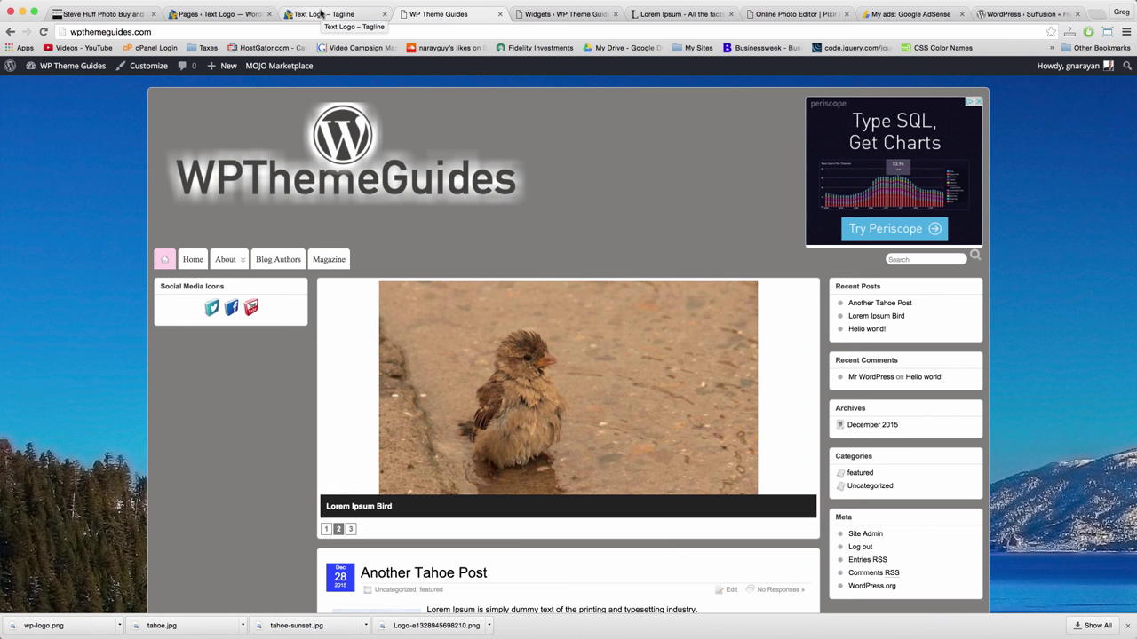
# Reload the Text Logo demo site's home page and scroll through it
pyautogui.click(322, 14)
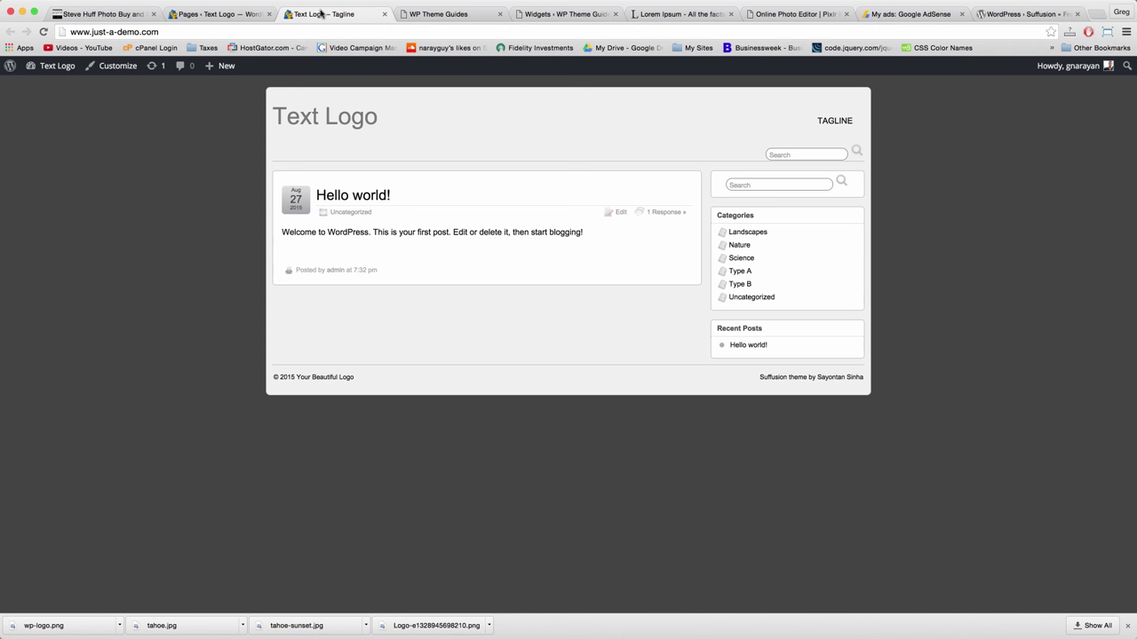
pyautogui.click(351, 118)
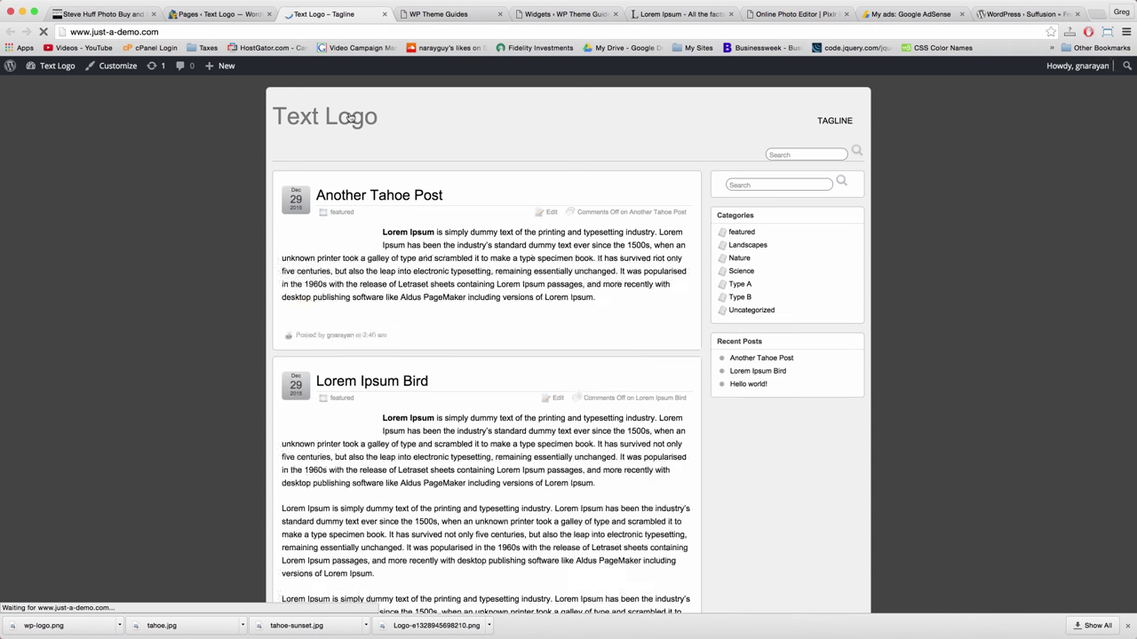
pyautogui.scroll(-5, 426, 269)
pyautogui.scroll(-4, 426, 269)
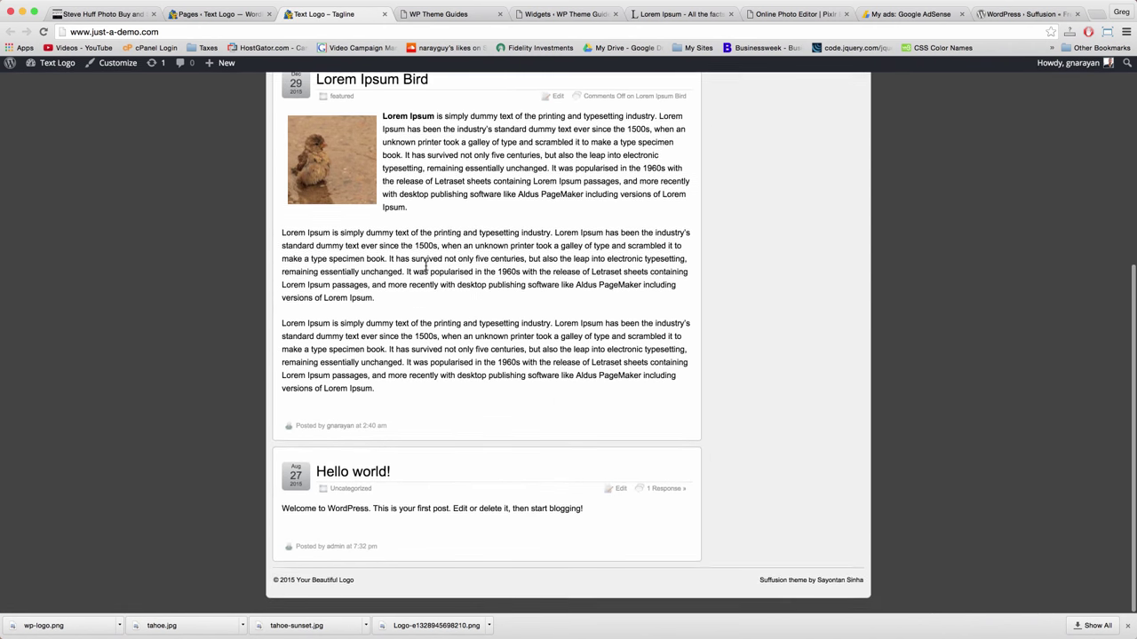
pyautogui.scroll(8, 426, 266)
pyautogui.scroll(2, 426, 267)
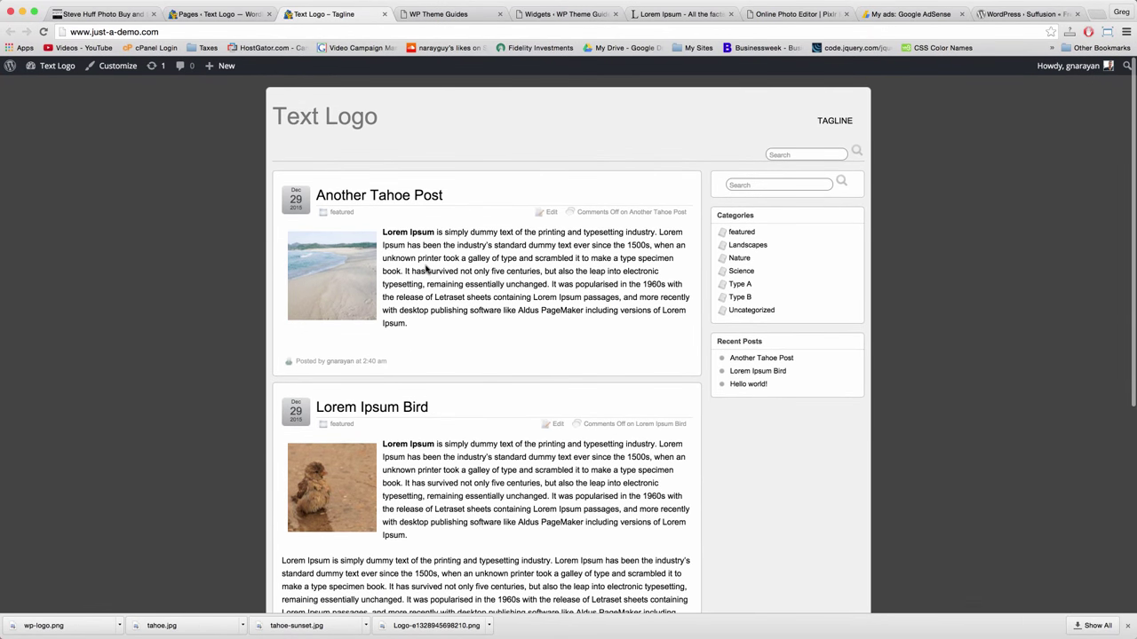
# Scroll the WP Theme Guides homepage for comparison, then move the Widgets admin tab leftward
pyautogui.click(459, 15)
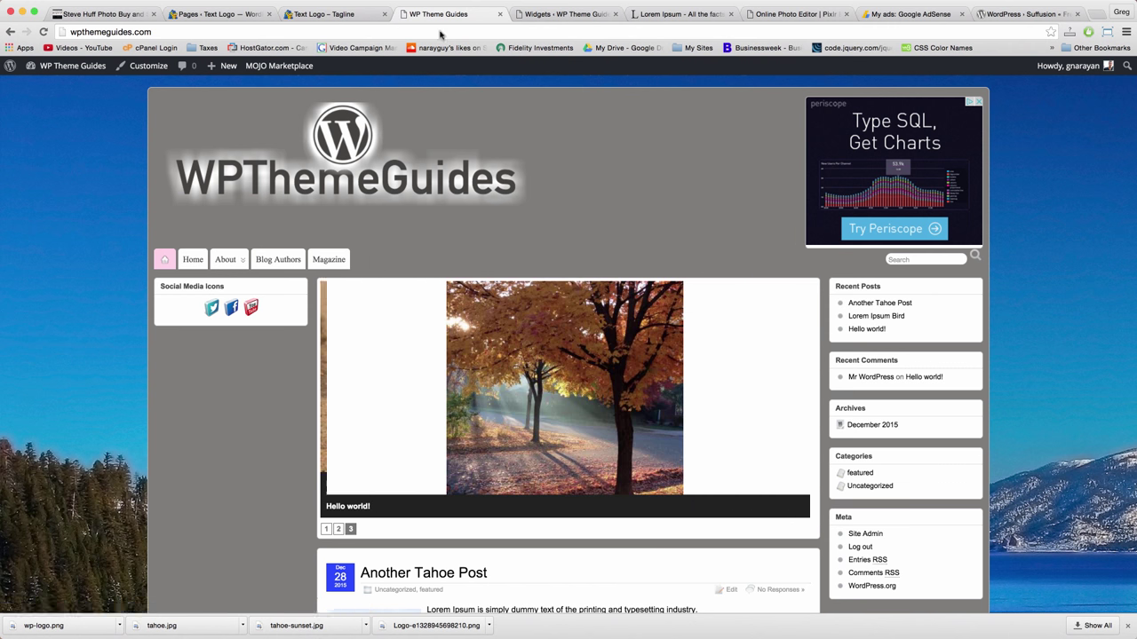
pyautogui.scroll(-5, 451, 201)
pyautogui.scroll(-3, 451, 202)
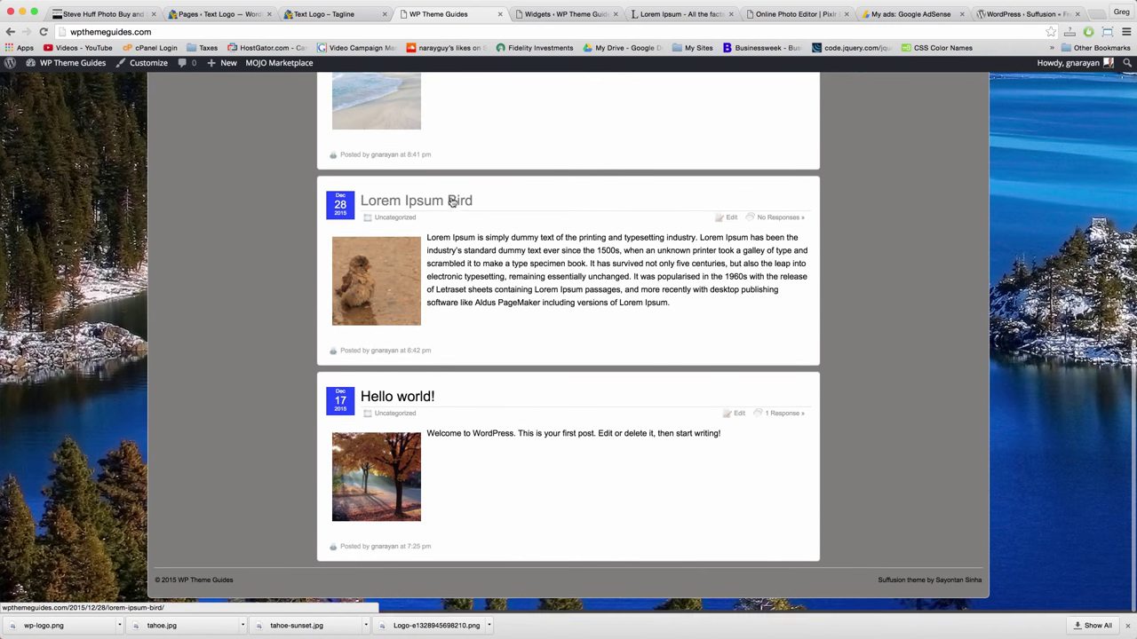
pyautogui.scroll(8, 451, 198)
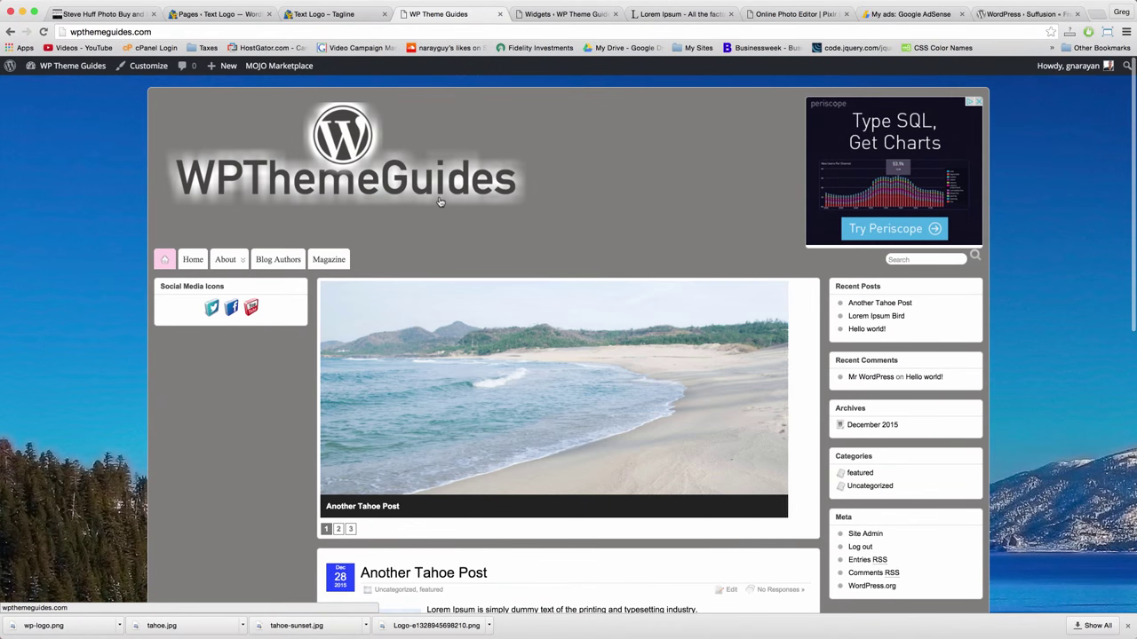
pyautogui.scroll(-4, 523, 375)
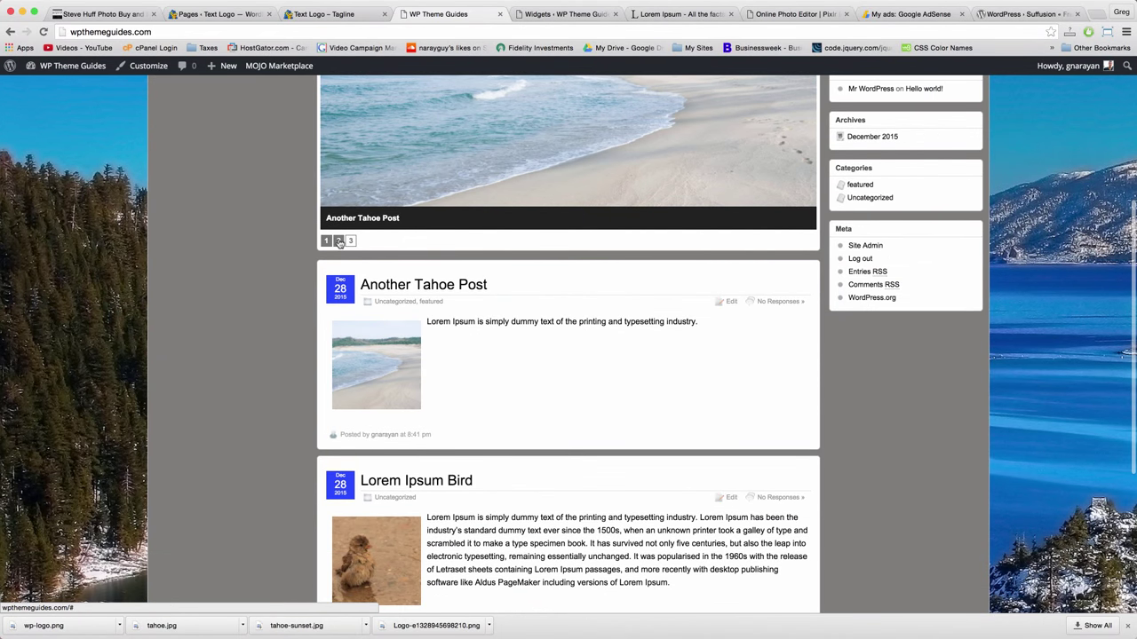
pyautogui.scroll(3, 450, 289)
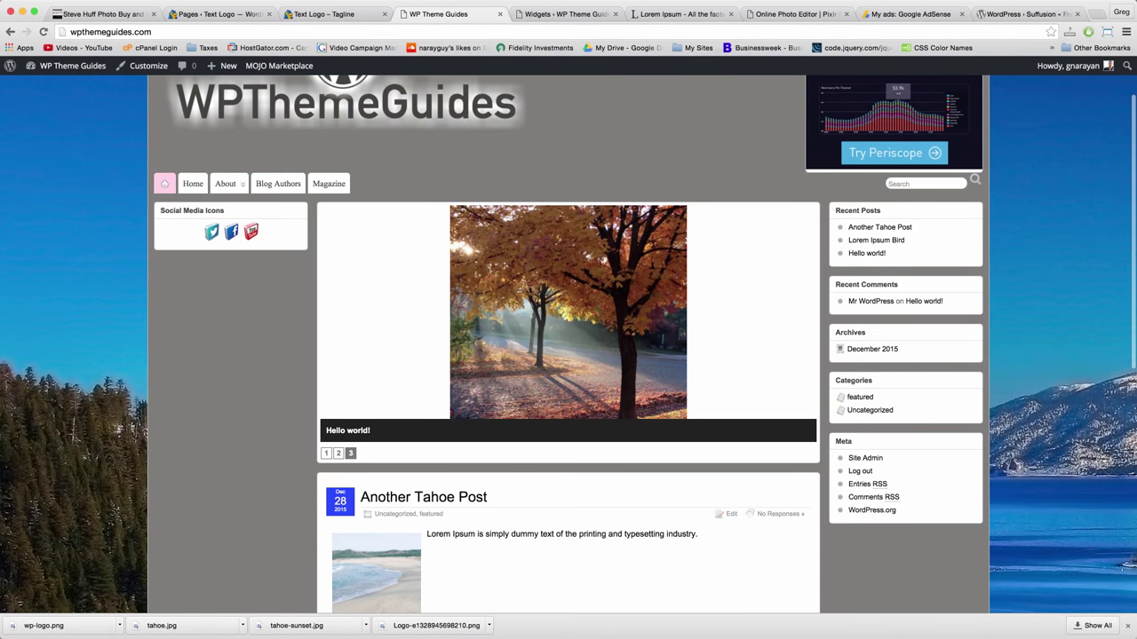
pyautogui.click(542, 15)
pyautogui.moveTo(557, 15); pyautogui.dragTo(457, 15)
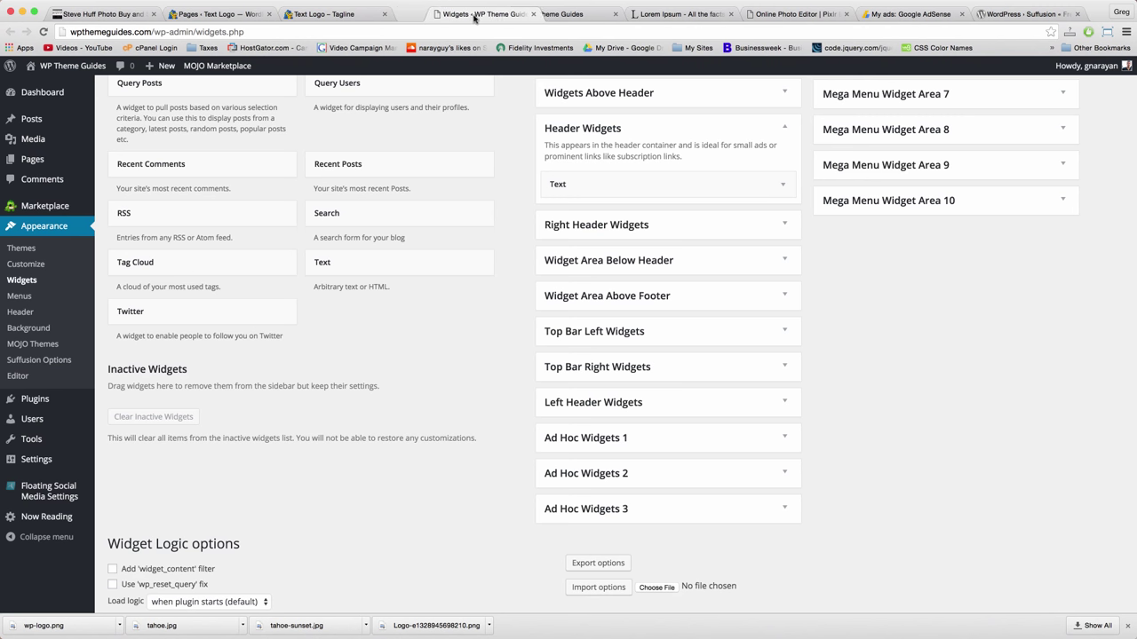
# Set Suffusion Layouts > Front / Blog Page Views to 'Display tiles' and save that page
pyautogui.click(46, 360)
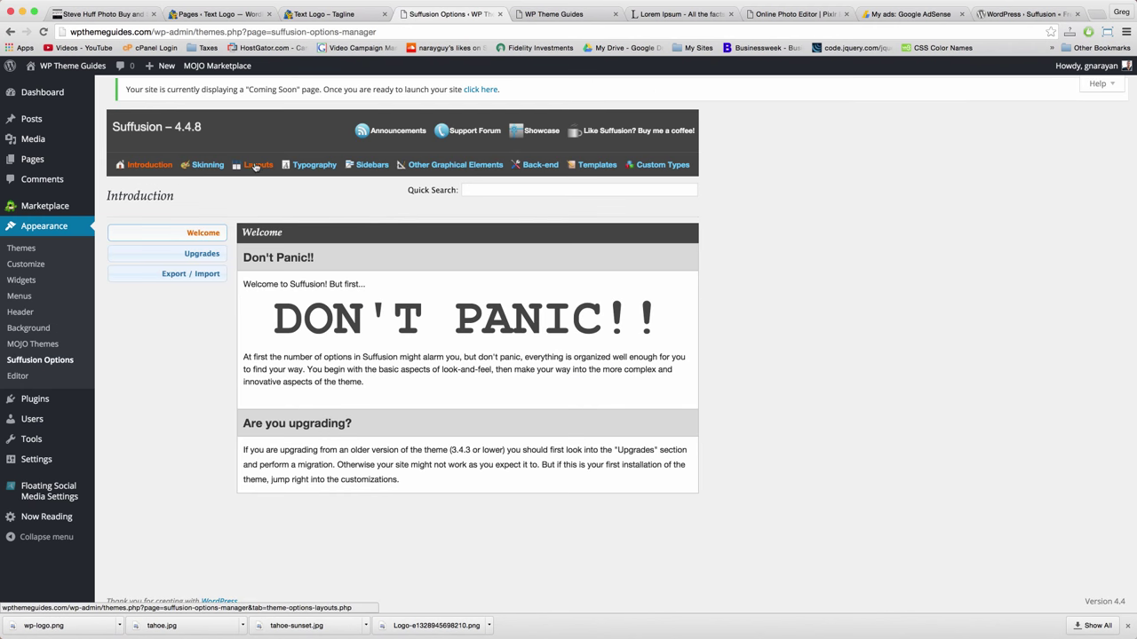
pyautogui.click(255, 167)
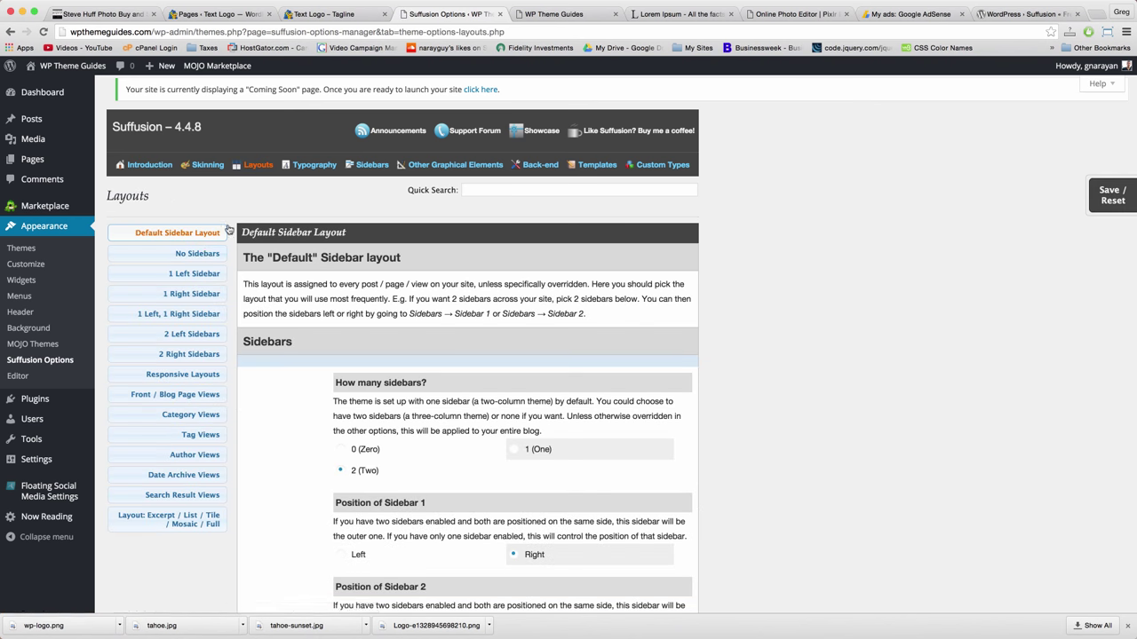
pyautogui.click(182, 396)
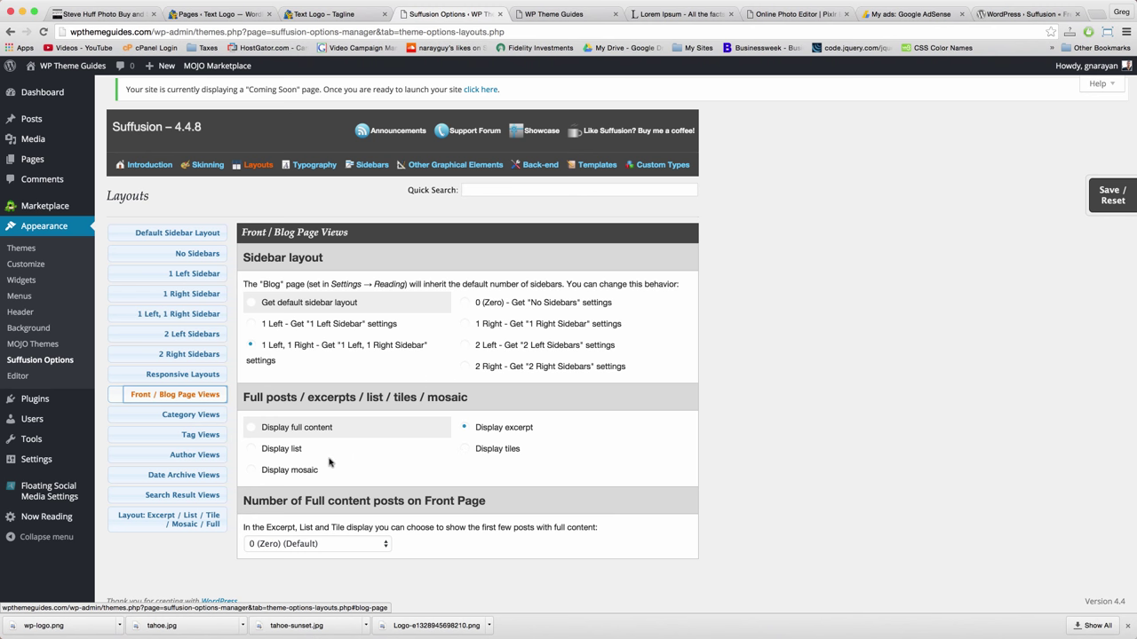
pyautogui.click(463, 449)
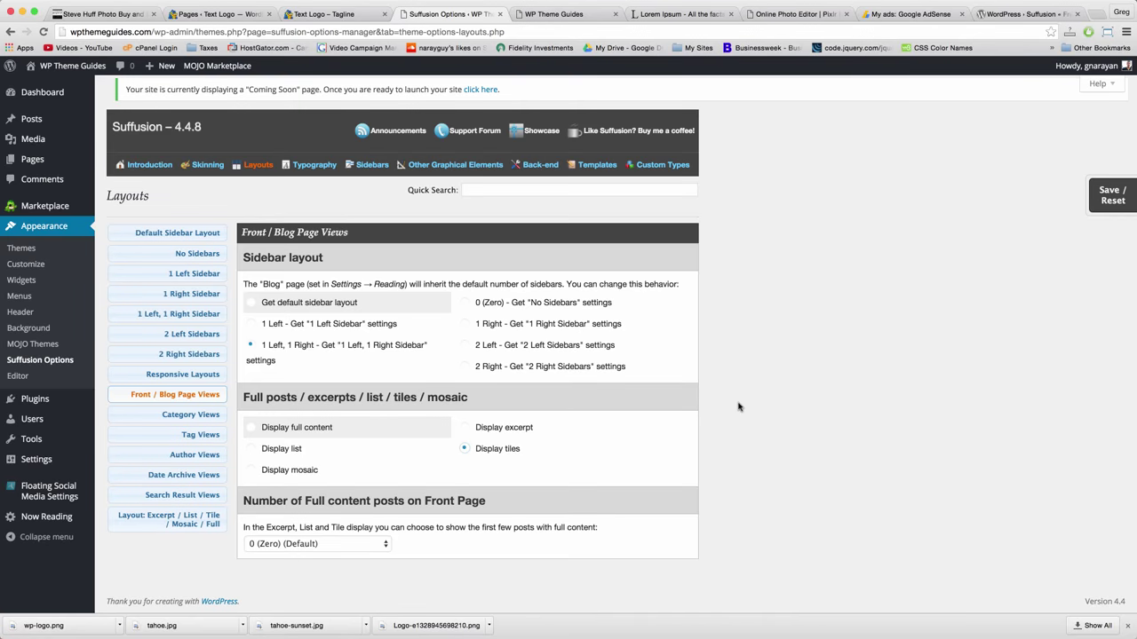
pyautogui.click(1110, 195)
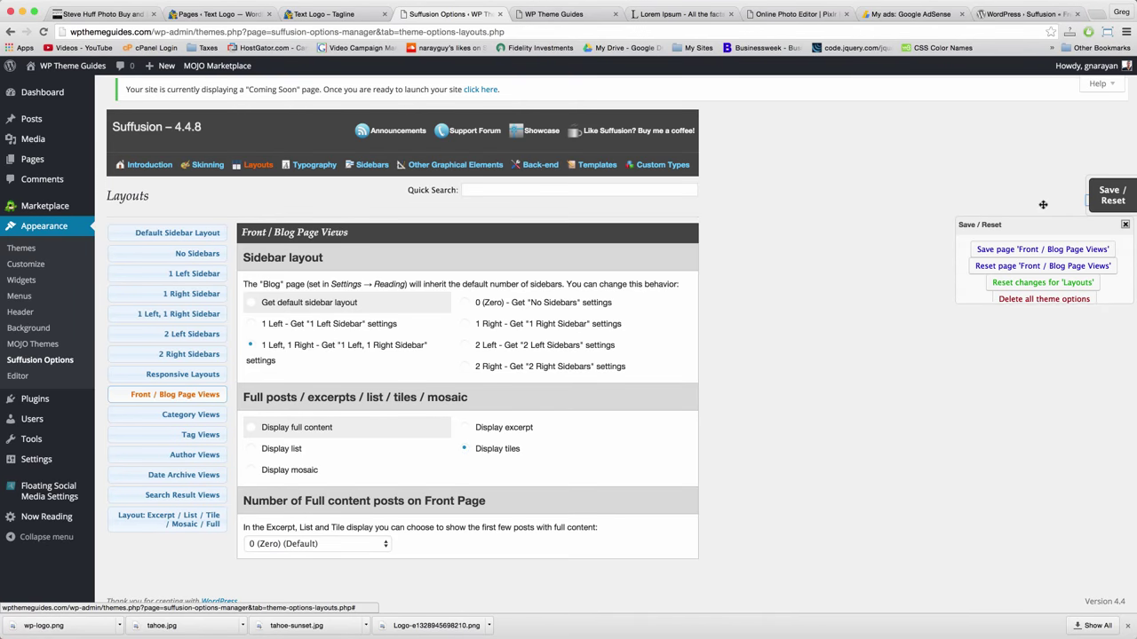
pyautogui.click(984, 250)
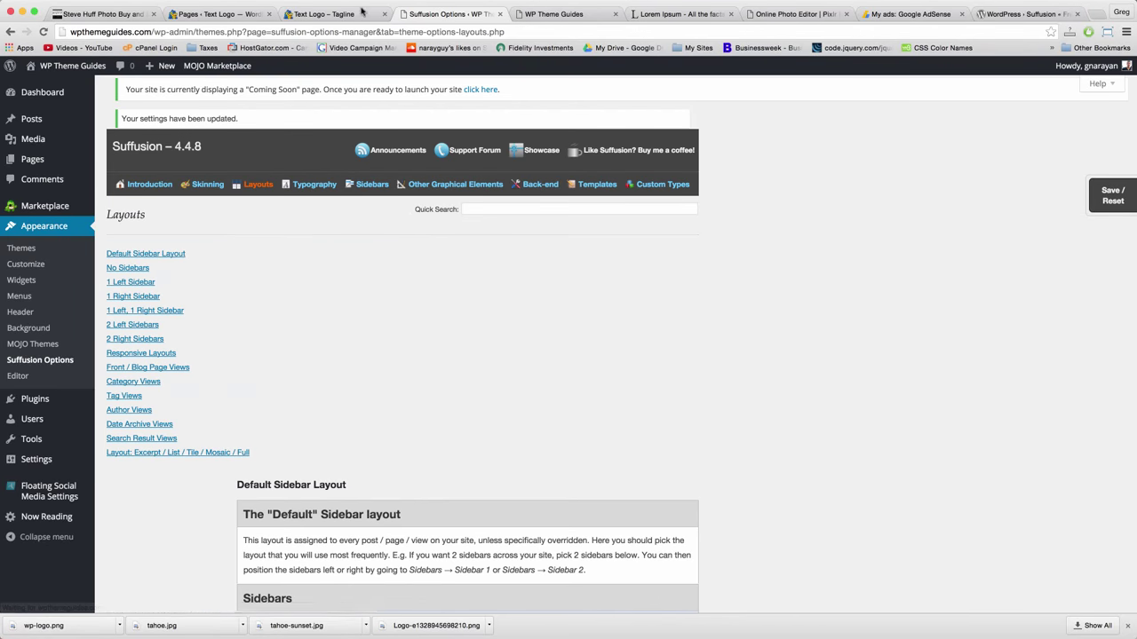
# Reload the Text Logo demo site from its address bar
pyautogui.click(346, 14)
pyautogui.click(337, 29)
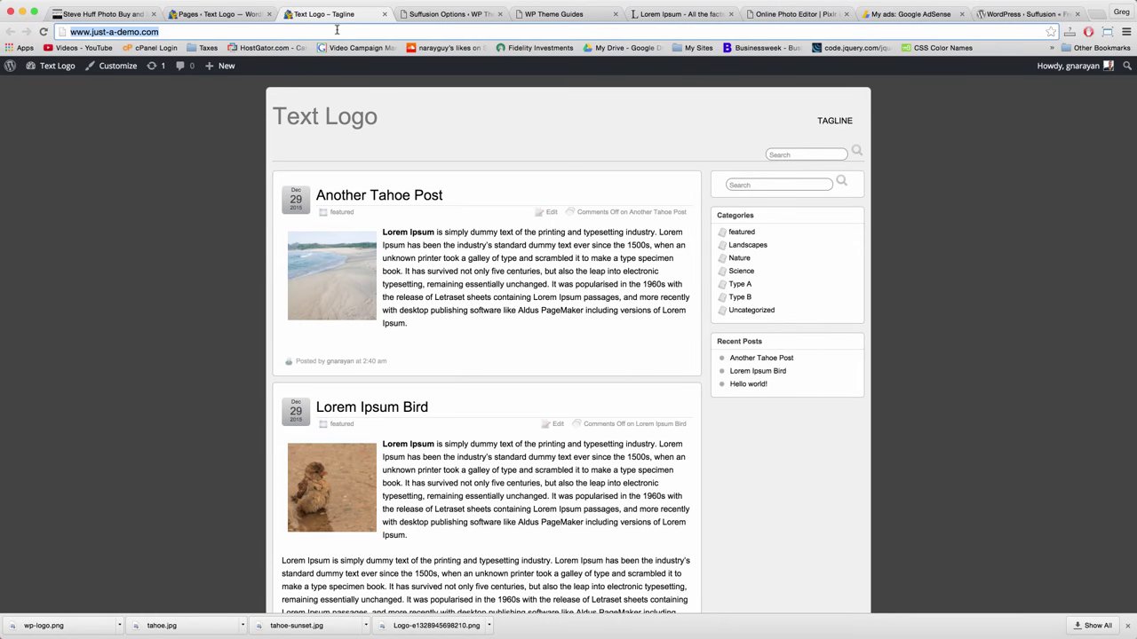
pyautogui.press('Return')
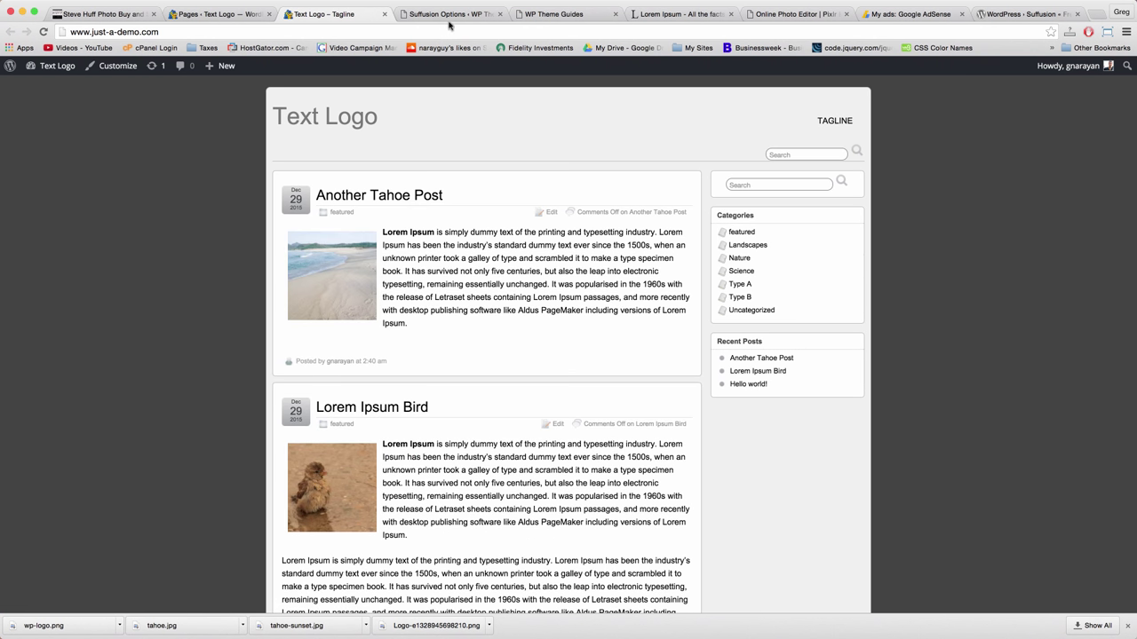
# View the WP Theme Guides front page and scroll through its posts now shown as tiles
pyautogui.click(450, 16)
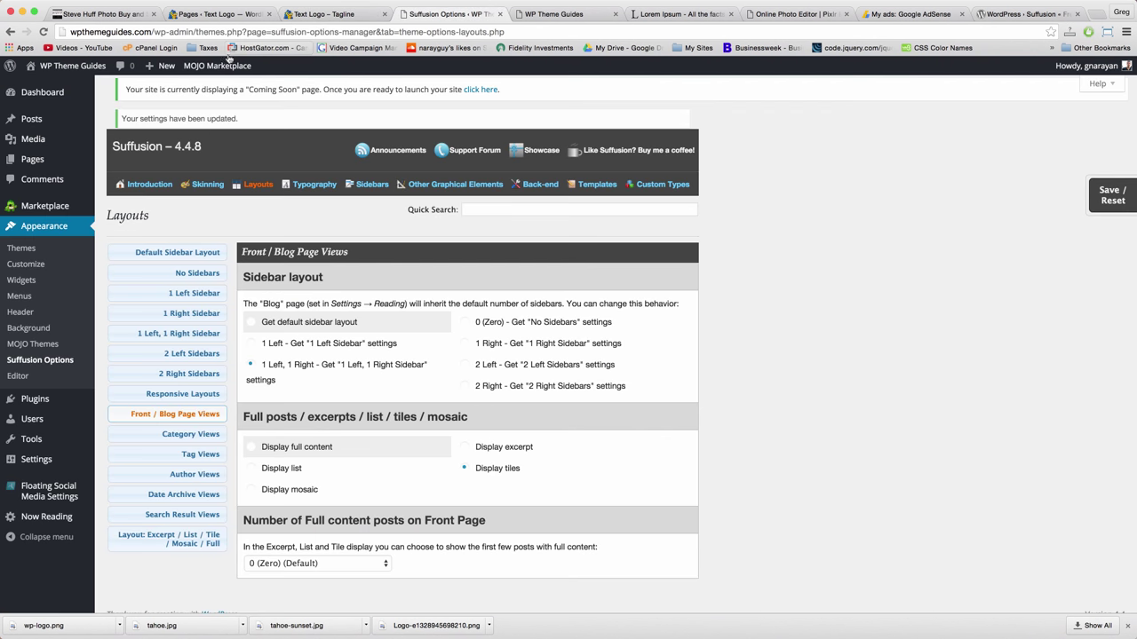
pyautogui.click(96, 66)
pyautogui.scroll(-3, 473, 313)
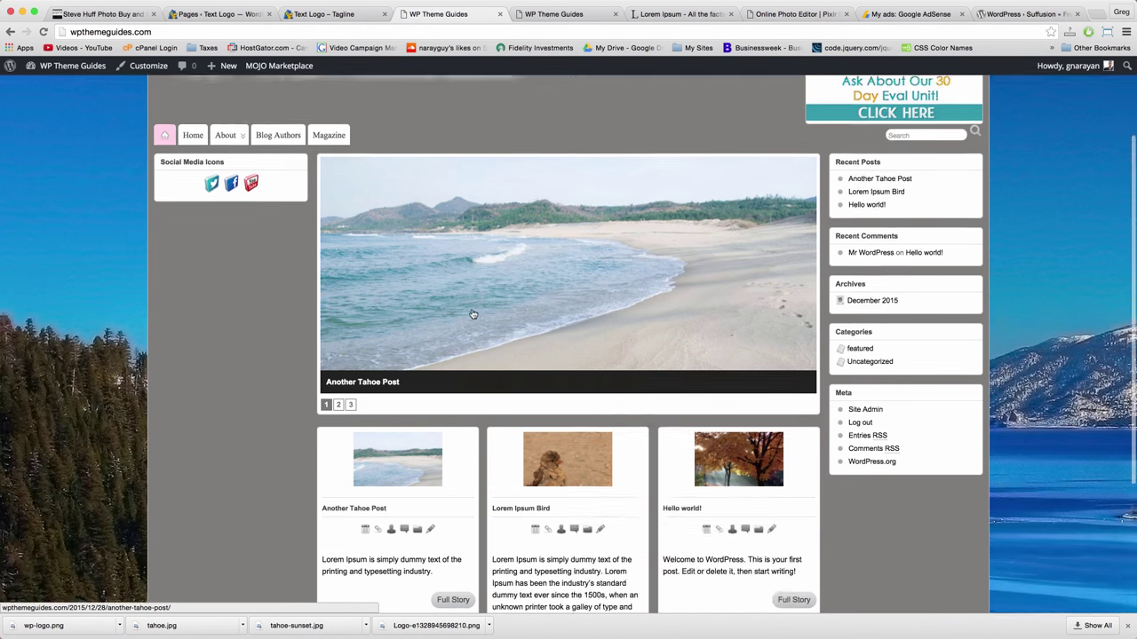
pyautogui.scroll(-5, 473, 313)
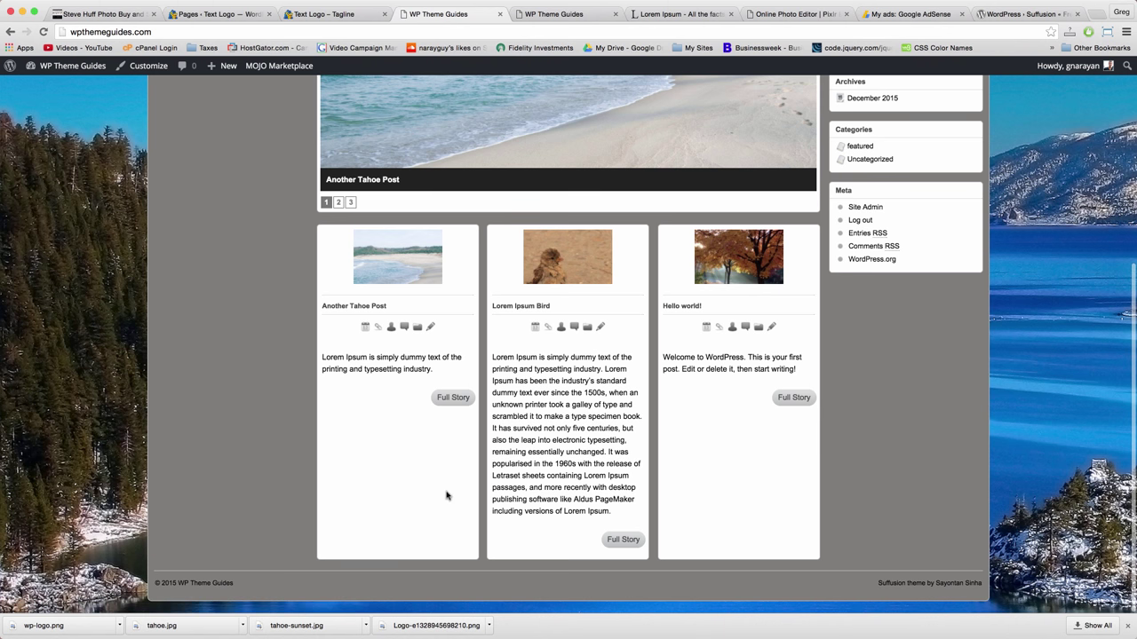
pyautogui.scroll(3, 446, 495)
pyautogui.scroll(4, 446, 495)
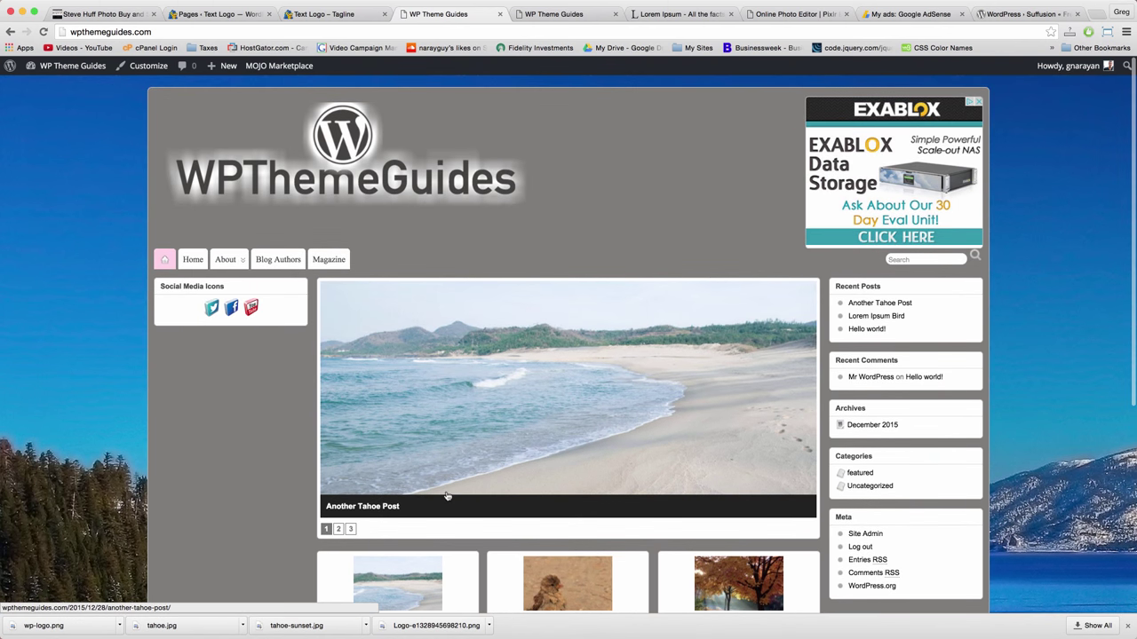
pyautogui.scroll(-7, 446, 496)
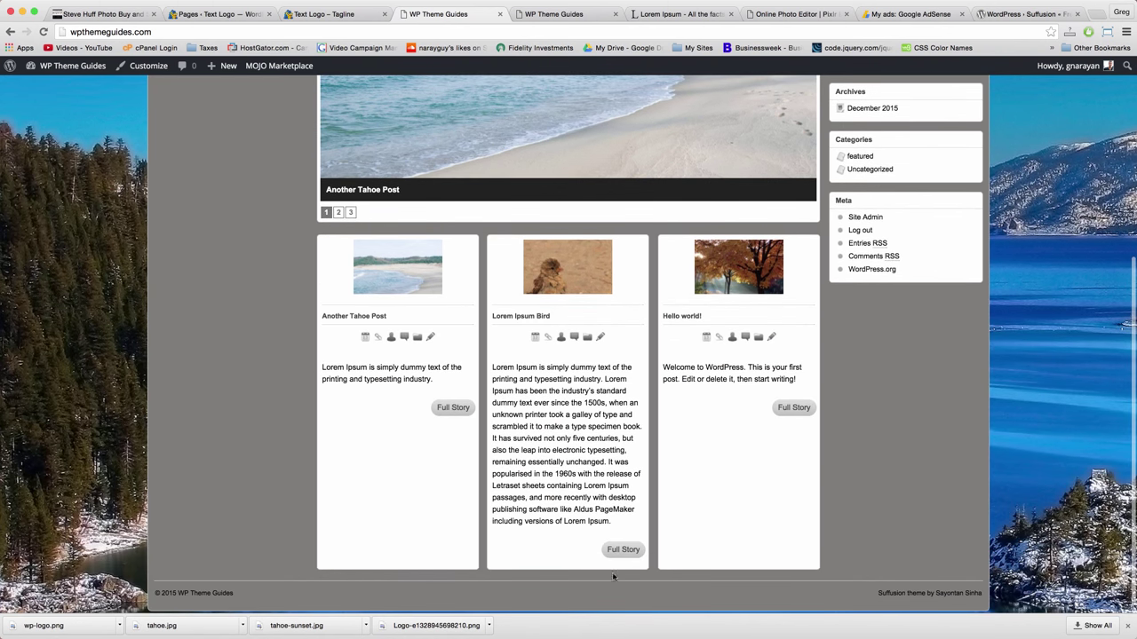
pyautogui.scroll(7, 660, 432)
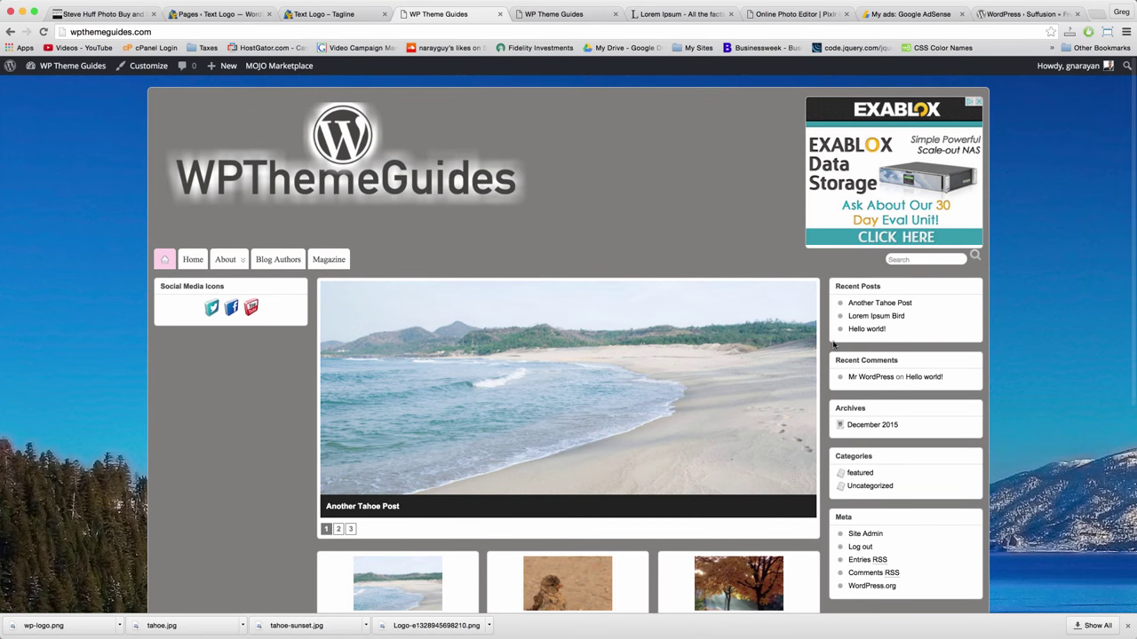
pyautogui.scroll(-7, 386, 533)
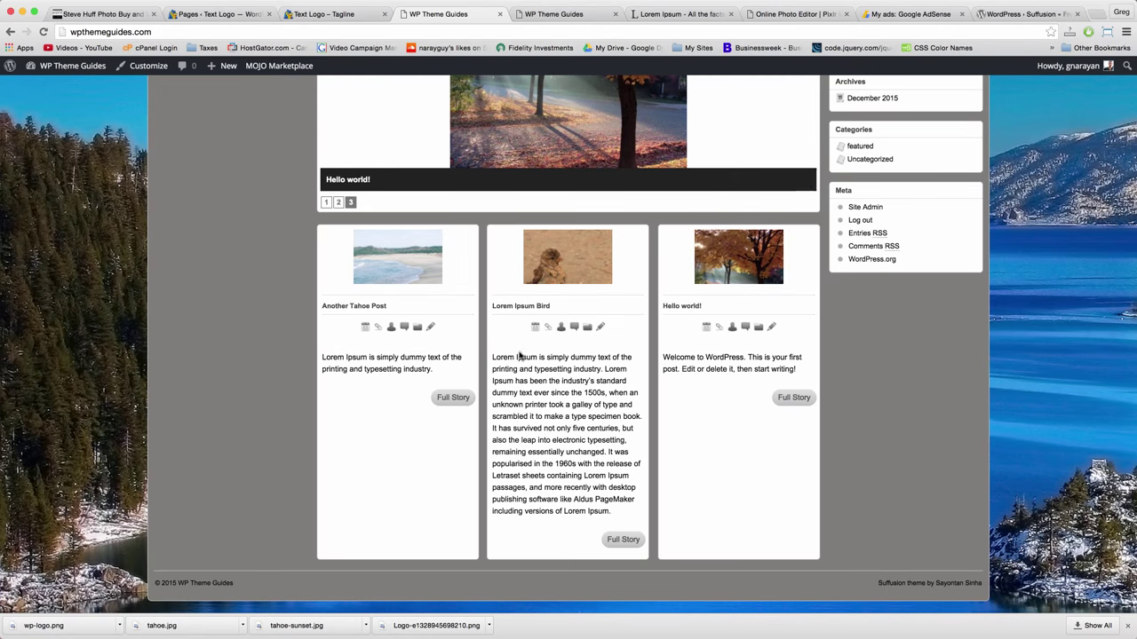
# Glance at the Lorem Ipsum tab and both demo sites, then open the Text Logo Pages list
pyautogui.click(691, 16)
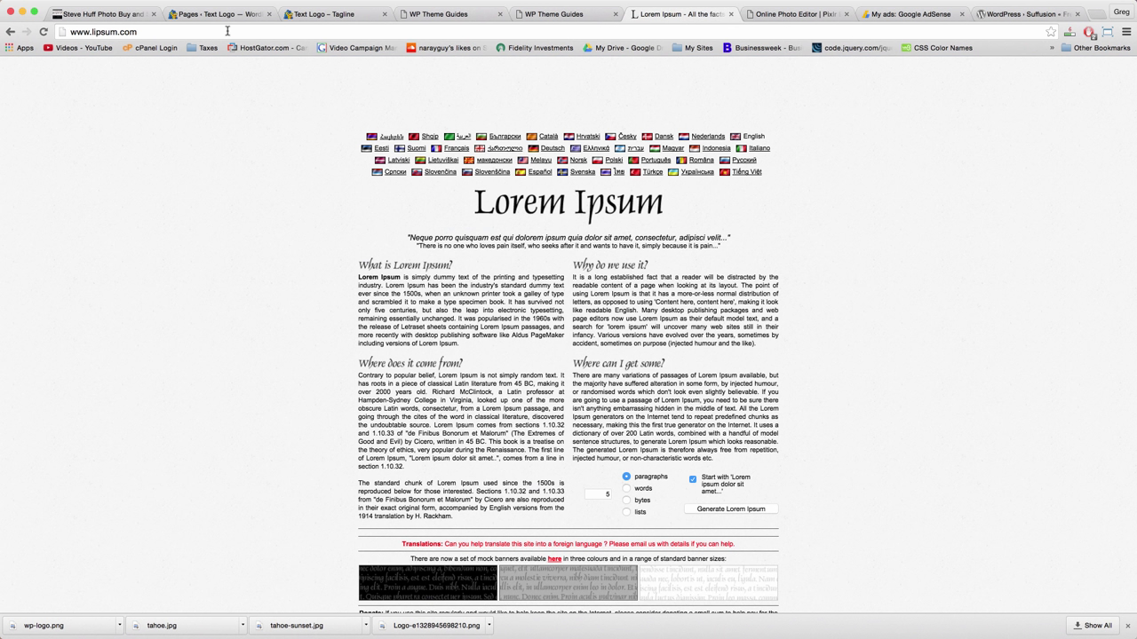
pyautogui.click(227, 31)
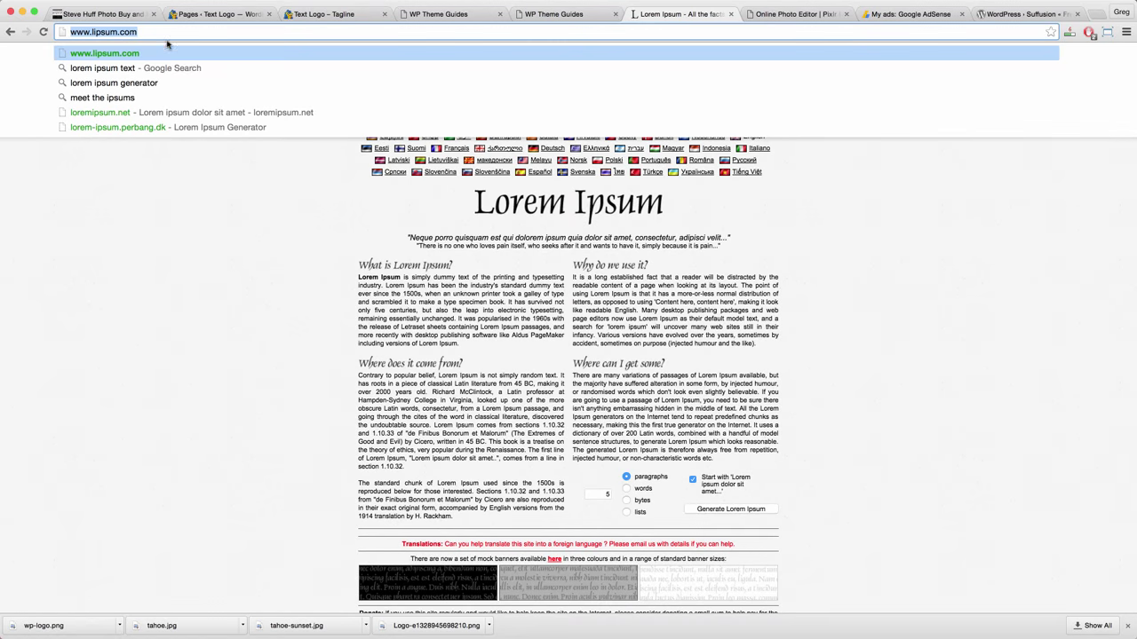
pyautogui.click(277, 313)
pyautogui.click(326, 16)
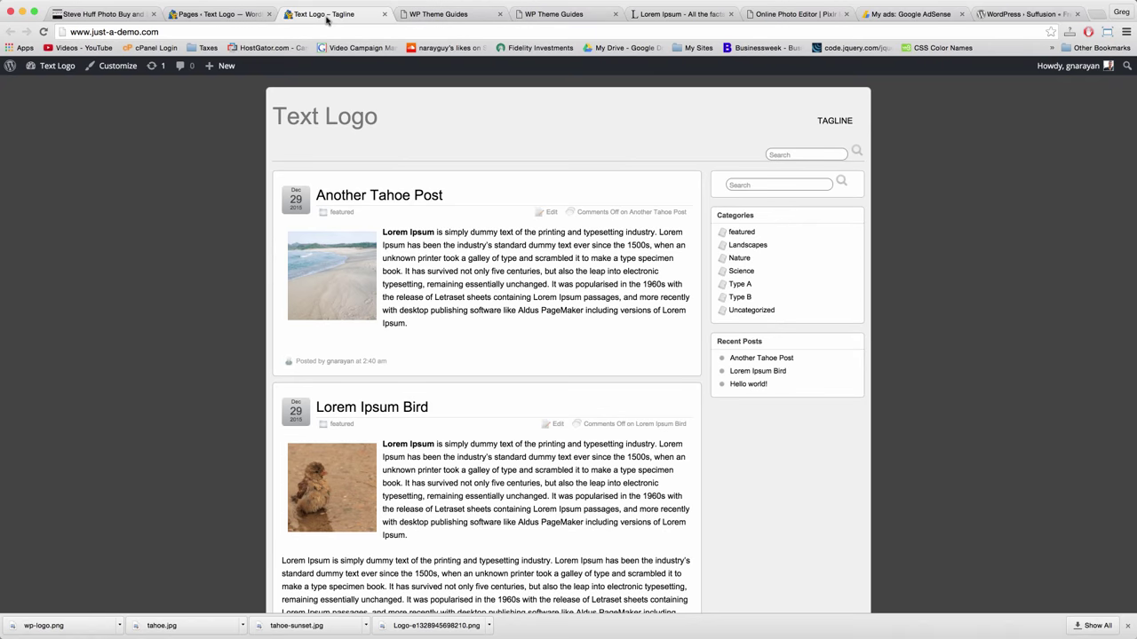
pyautogui.click(444, 15)
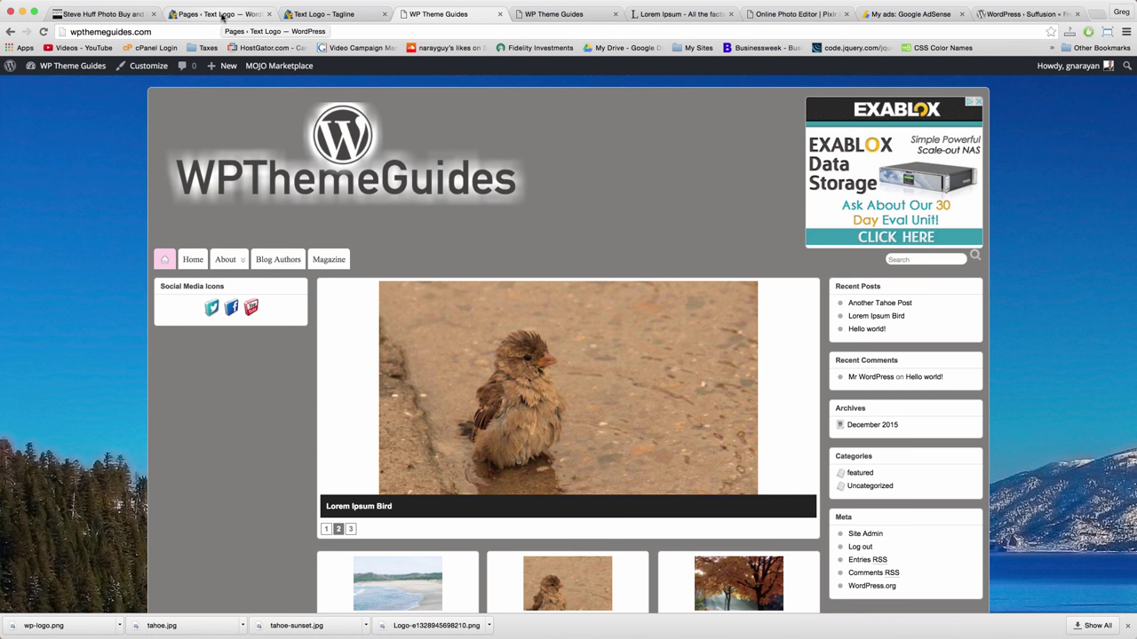
pyautogui.click(222, 15)
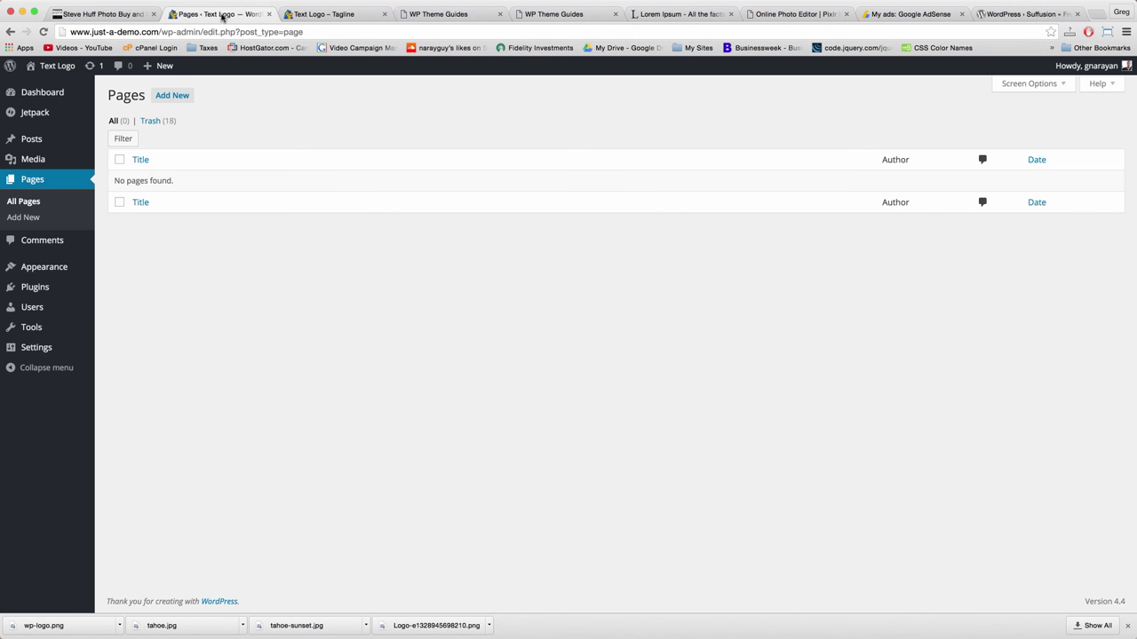
# Publish a new 'About' page using the Default Template, then start another new page
pyautogui.click(171, 98)
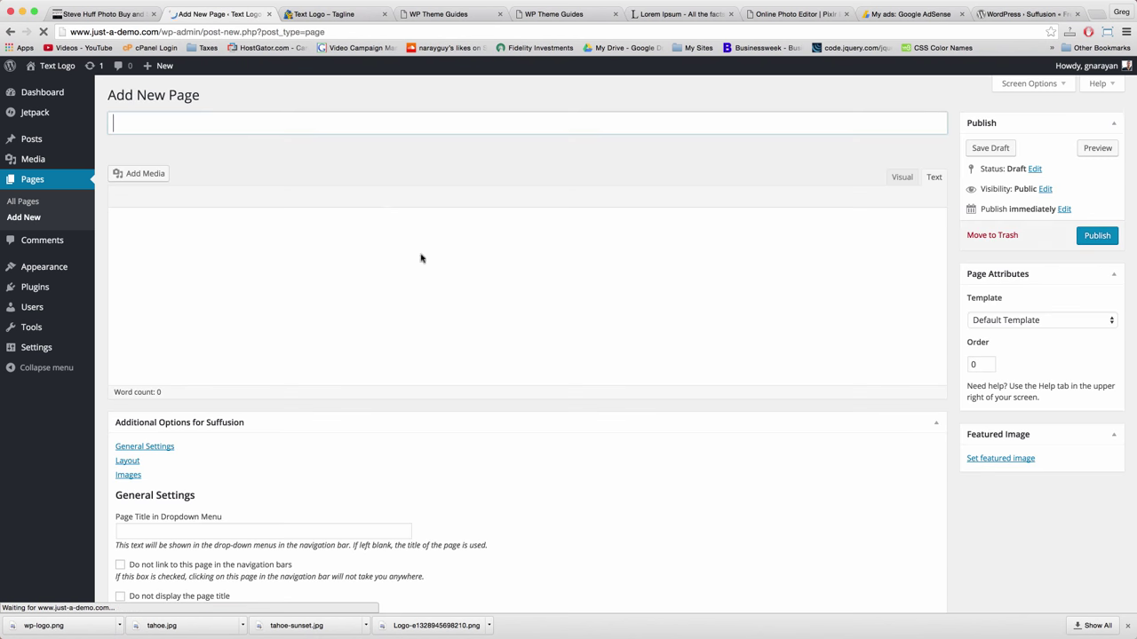
pyautogui.click(320, 124)
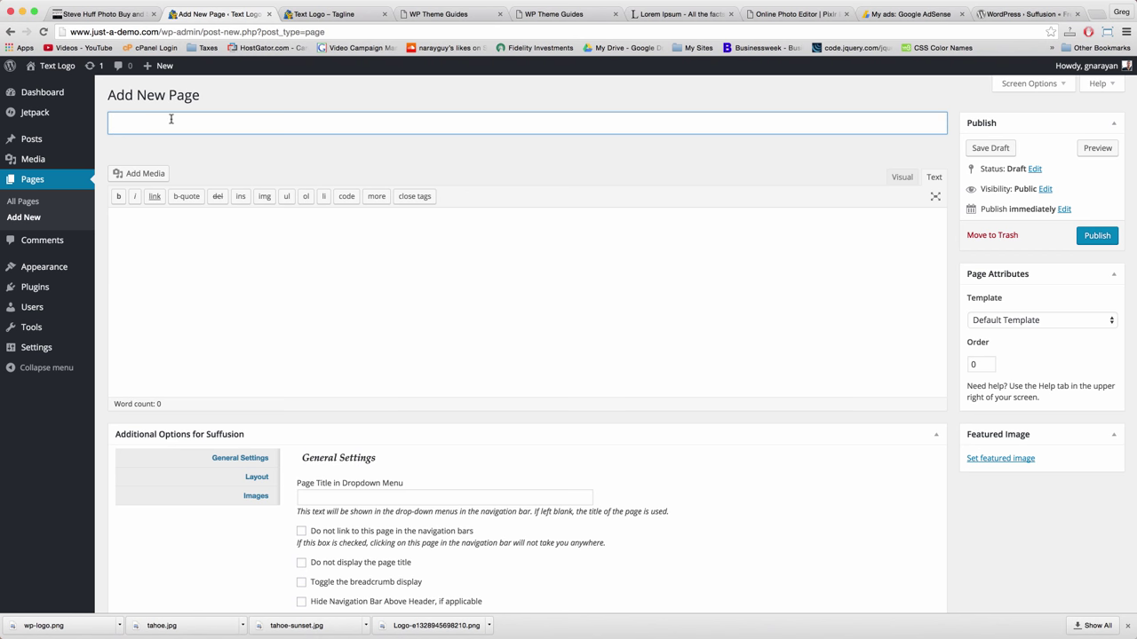
pyautogui.write('bout')
pyautogui.click(323, 273)
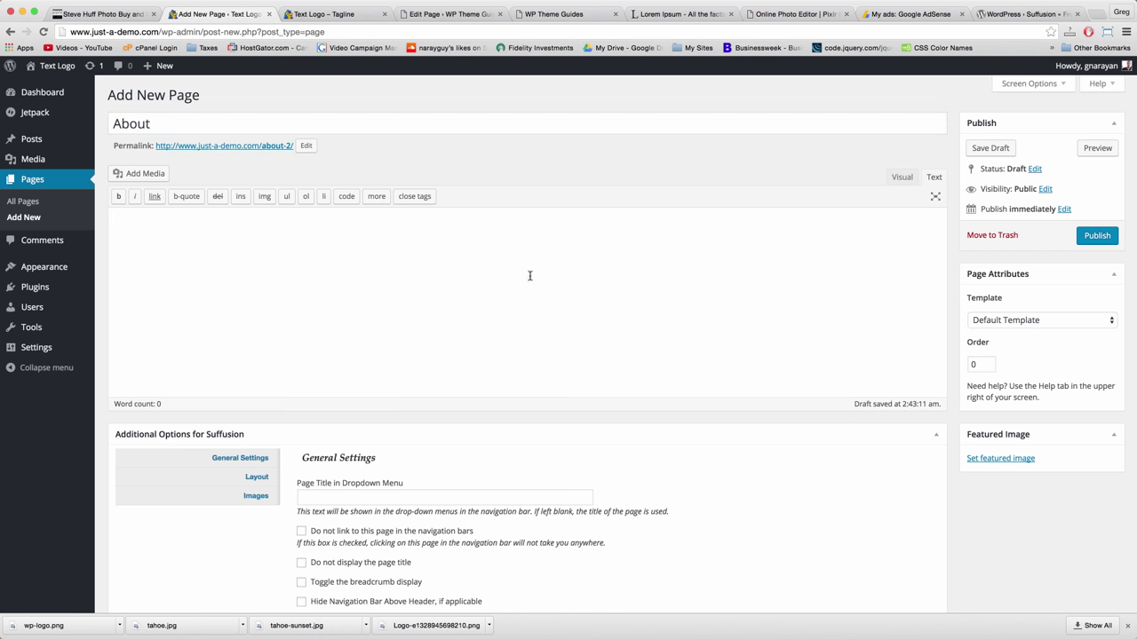
pyautogui.click(988, 321)
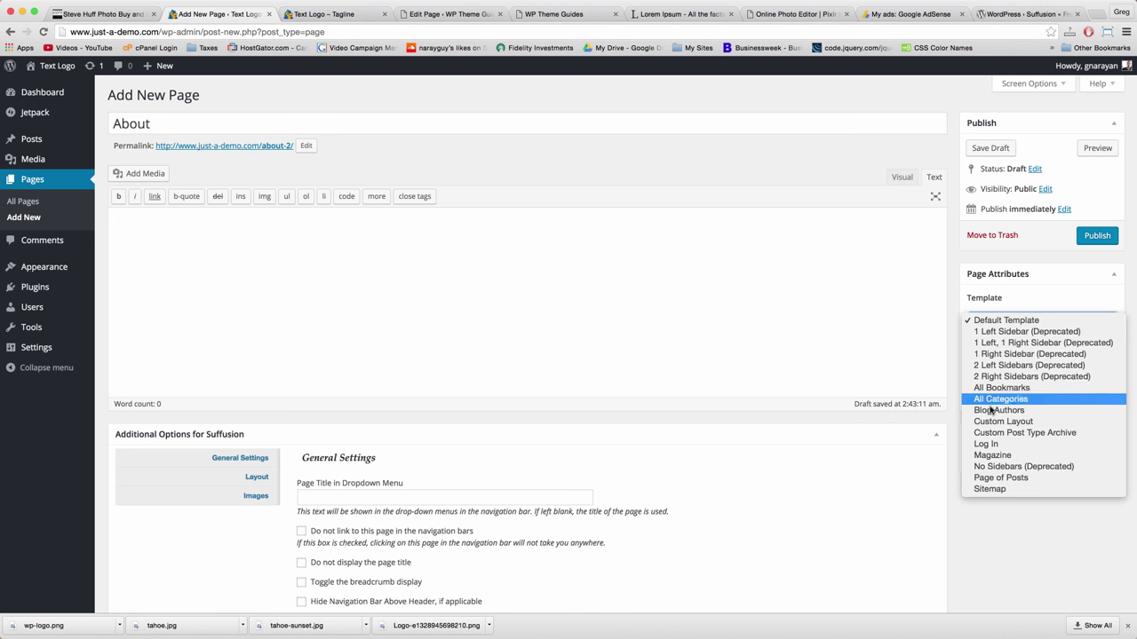
pyautogui.click(992, 323)
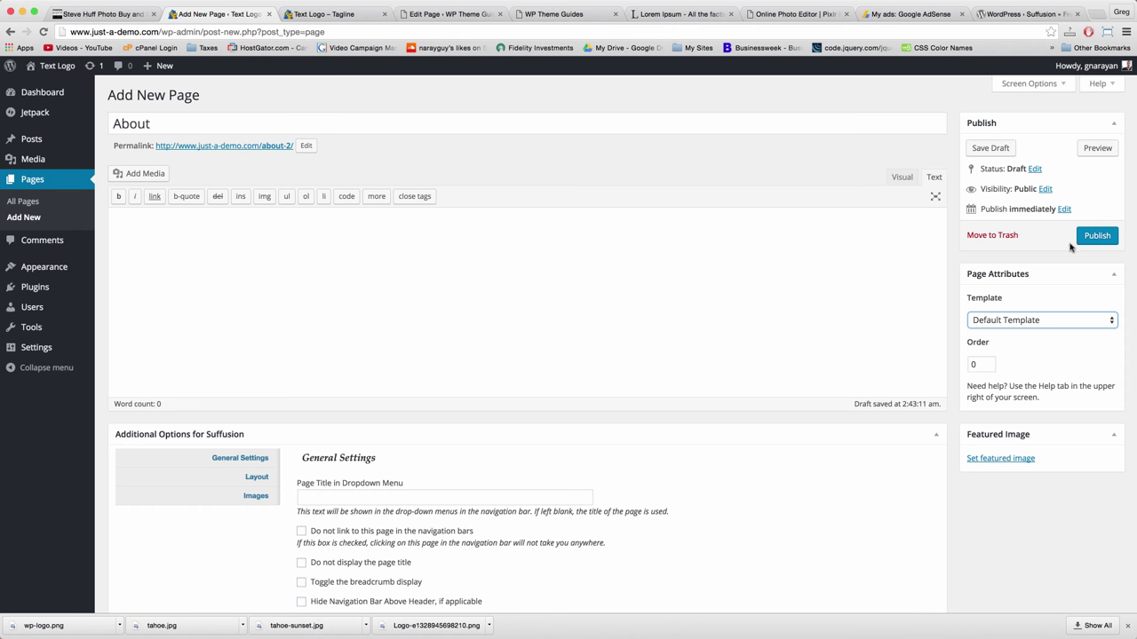
pyautogui.click(1095, 236)
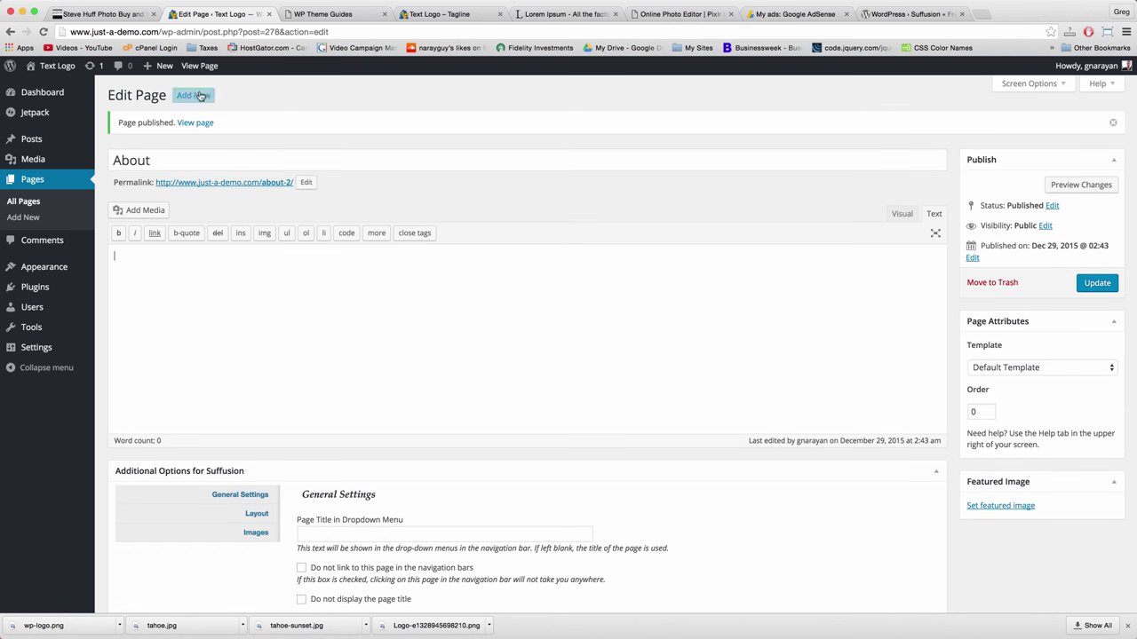
pyautogui.click(199, 96)
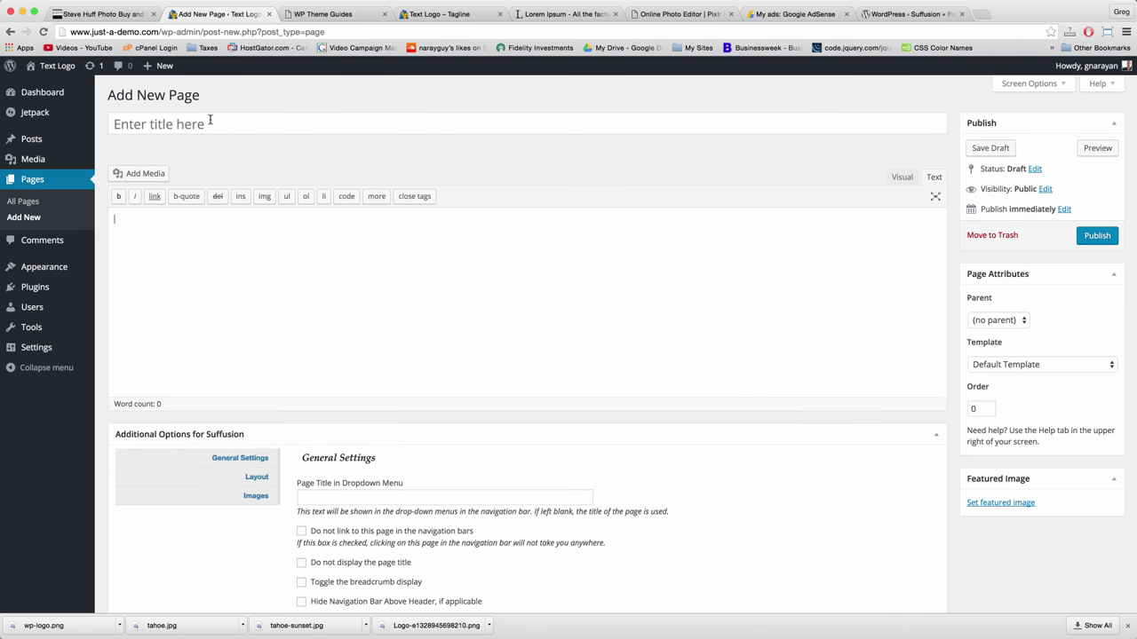
# Publish a page titled 'Blog Authors' using the Blog Authors template
pyautogui.click(209, 124)
pyautogui.write('Blog Au')
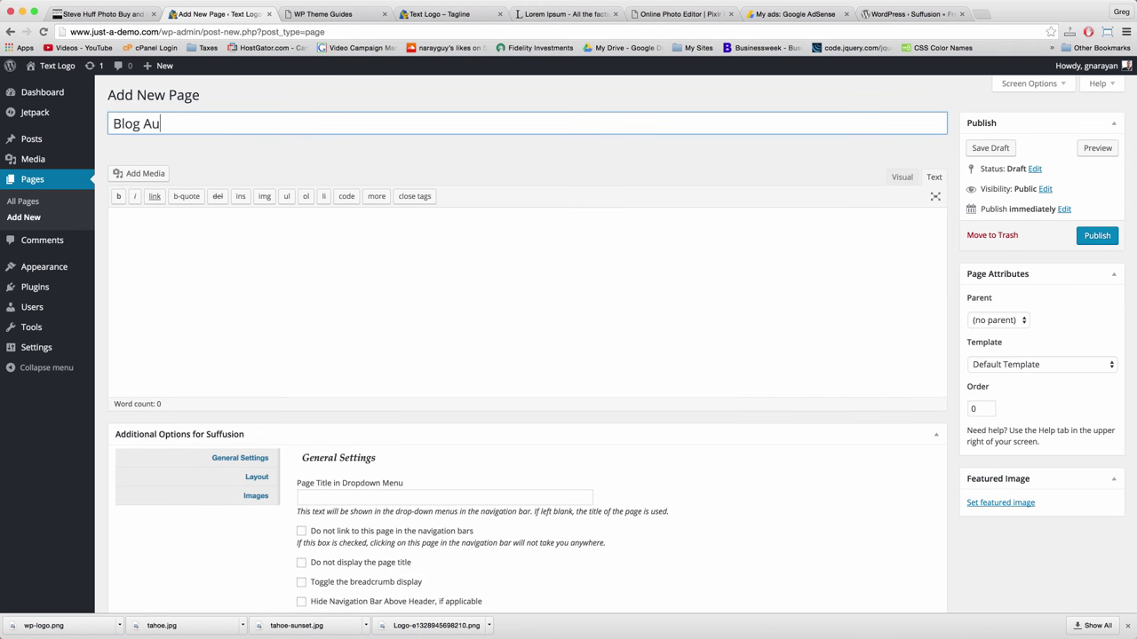
pyautogui.write('thors')
pyautogui.click(319, 262)
pyautogui.click(1024, 368)
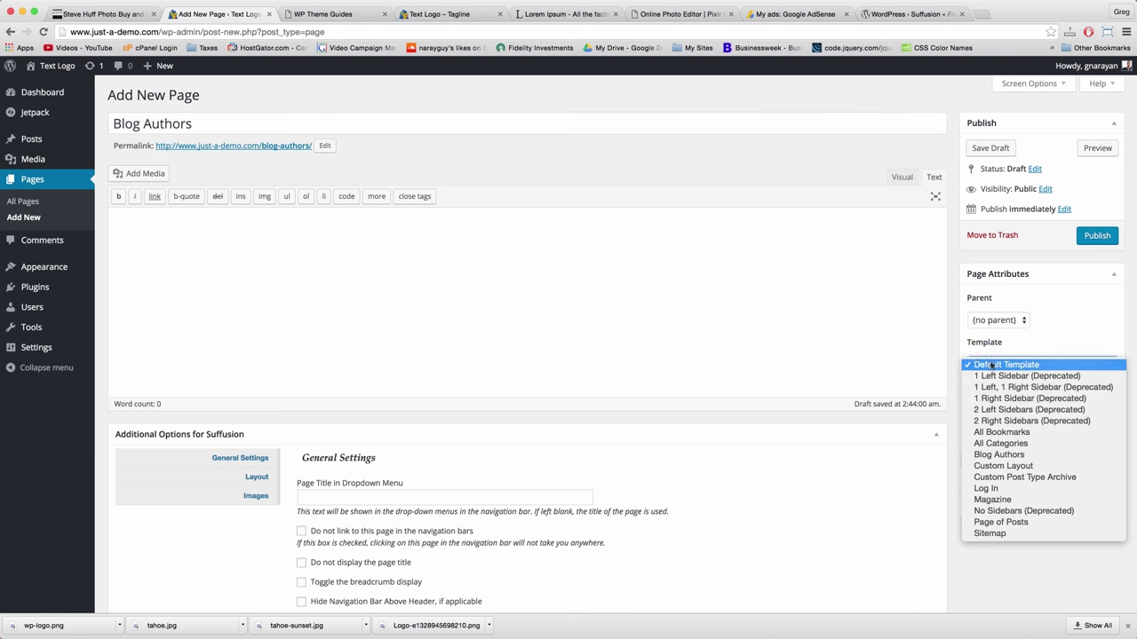
pyautogui.click(998, 455)
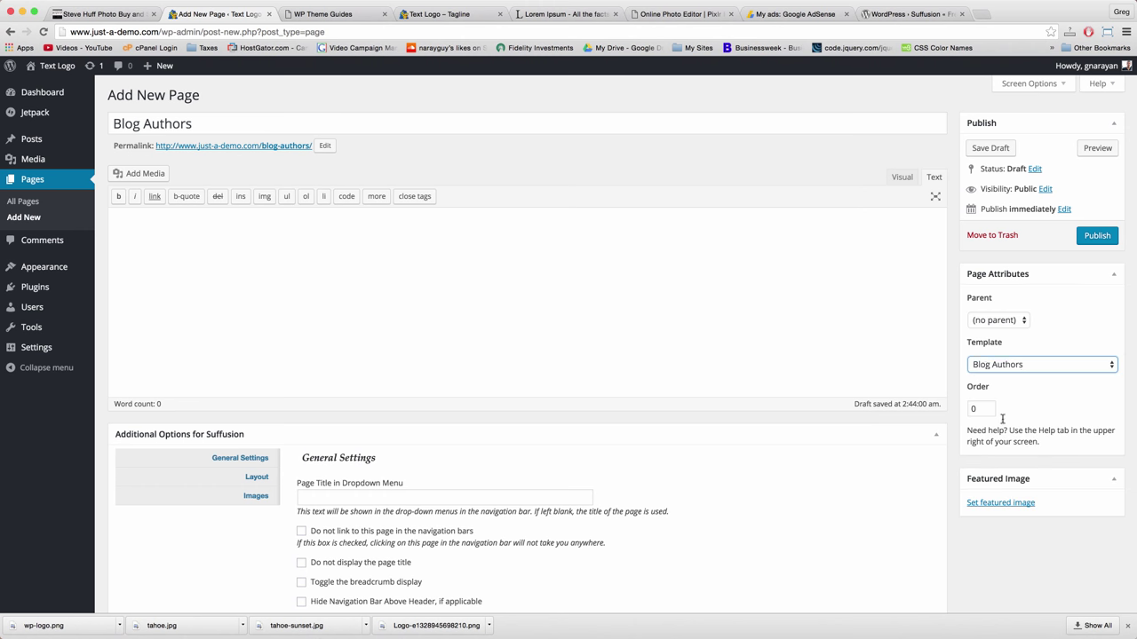
pyautogui.click(781, 230)
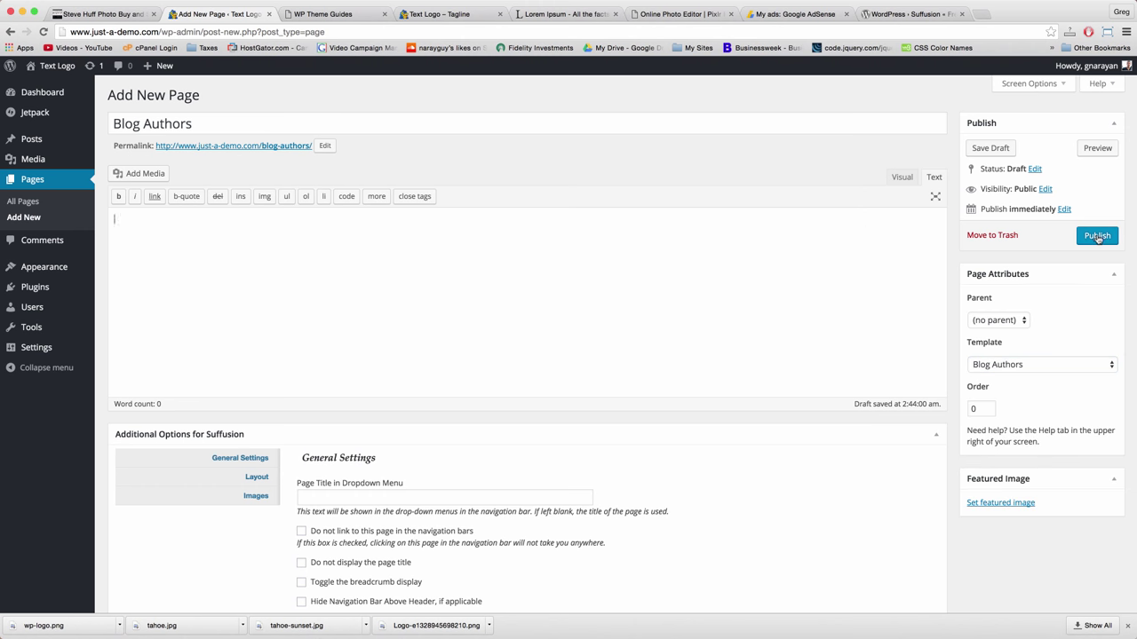
pyautogui.click(1098, 236)
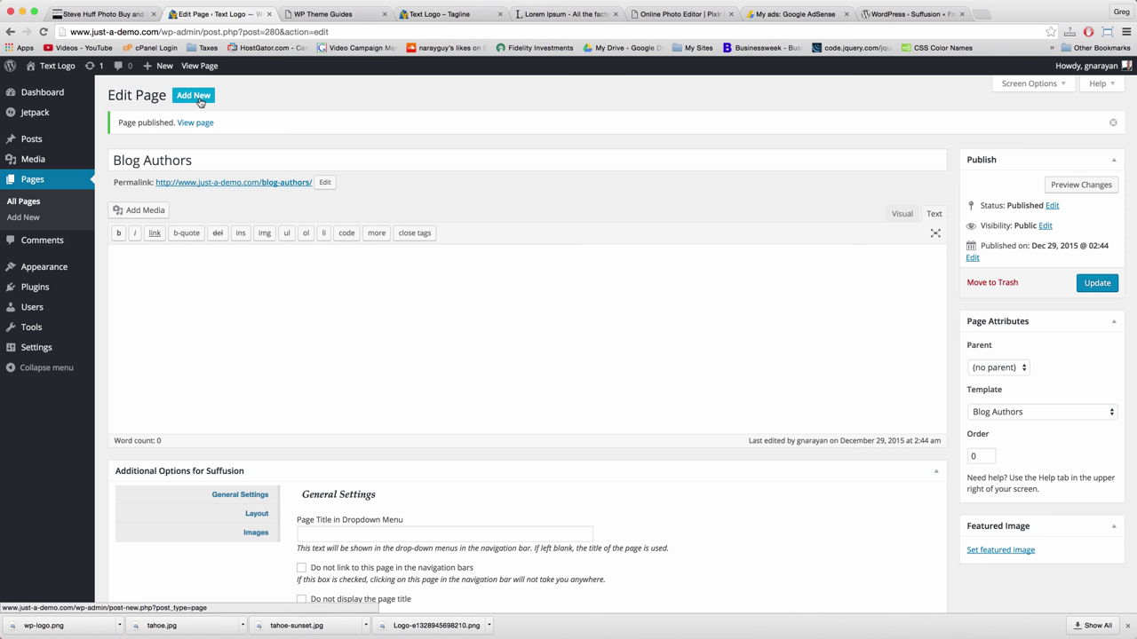
# Create a new page titled 'Login' with the Log In template and publish it
pyautogui.click(194, 96)
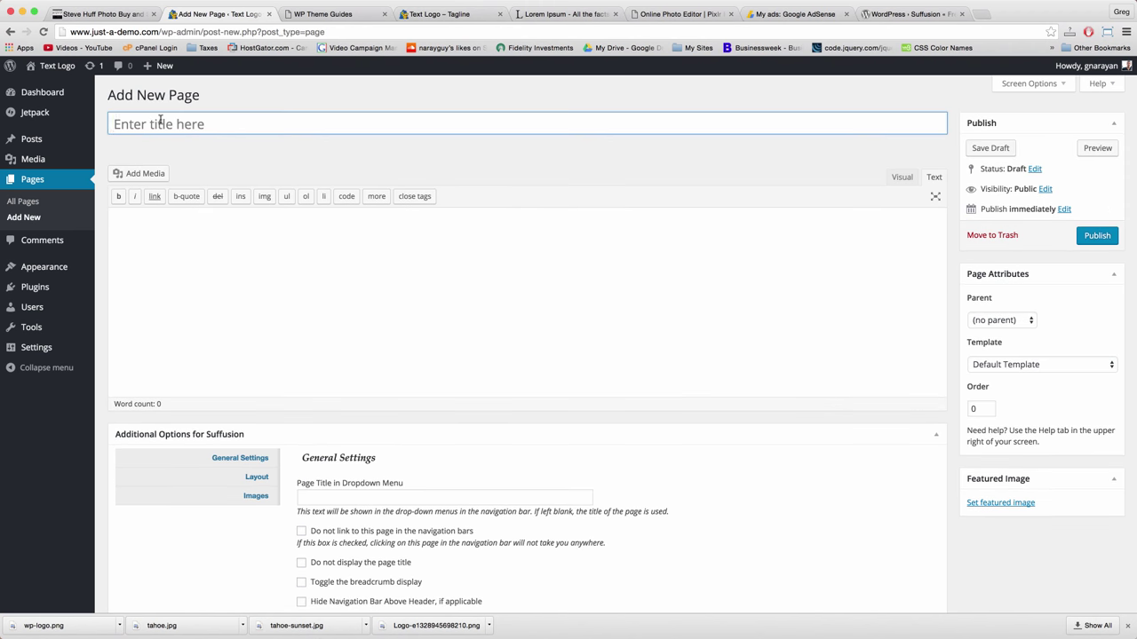
pyautogui.write('Login')
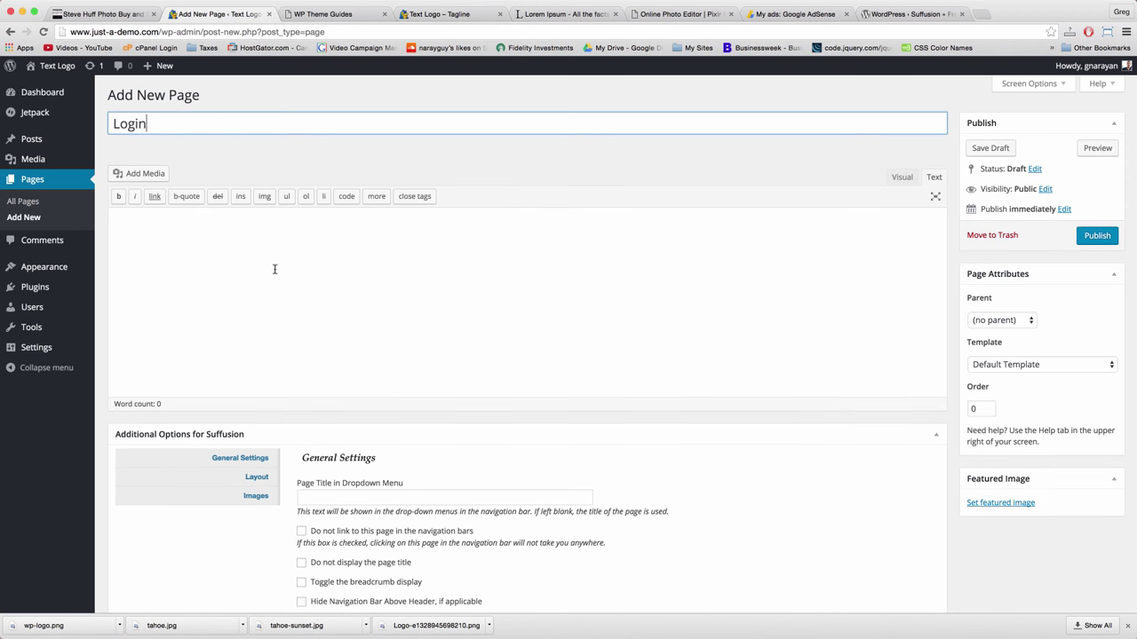
pyautogui.click(274, 269)
pyautogui.click(1010, 363)
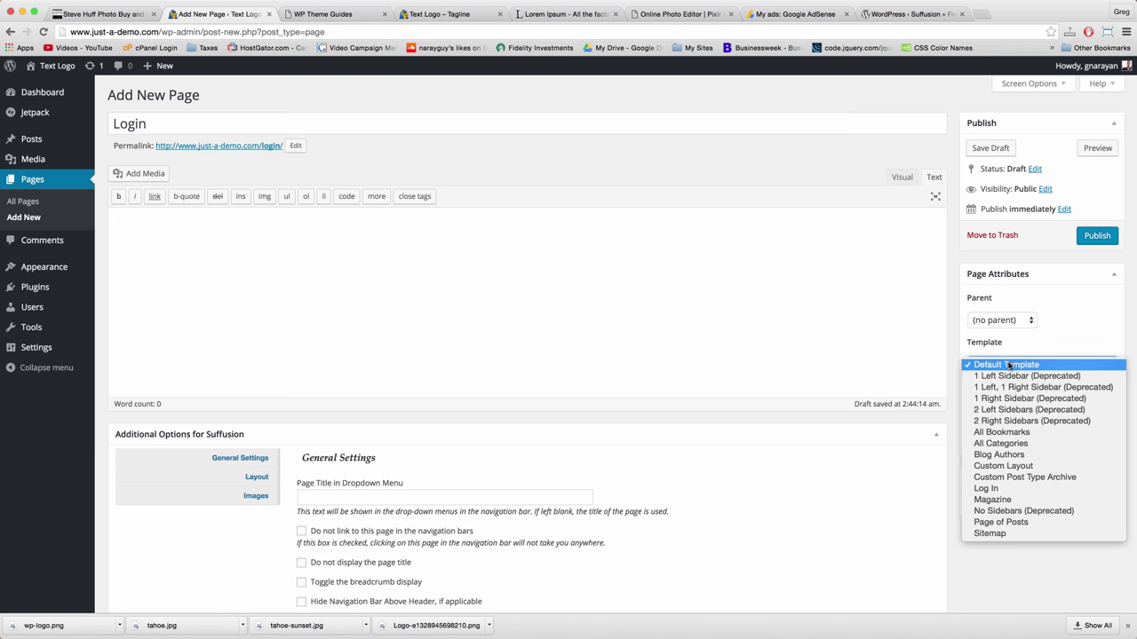
pyautogui.click(988, 488)
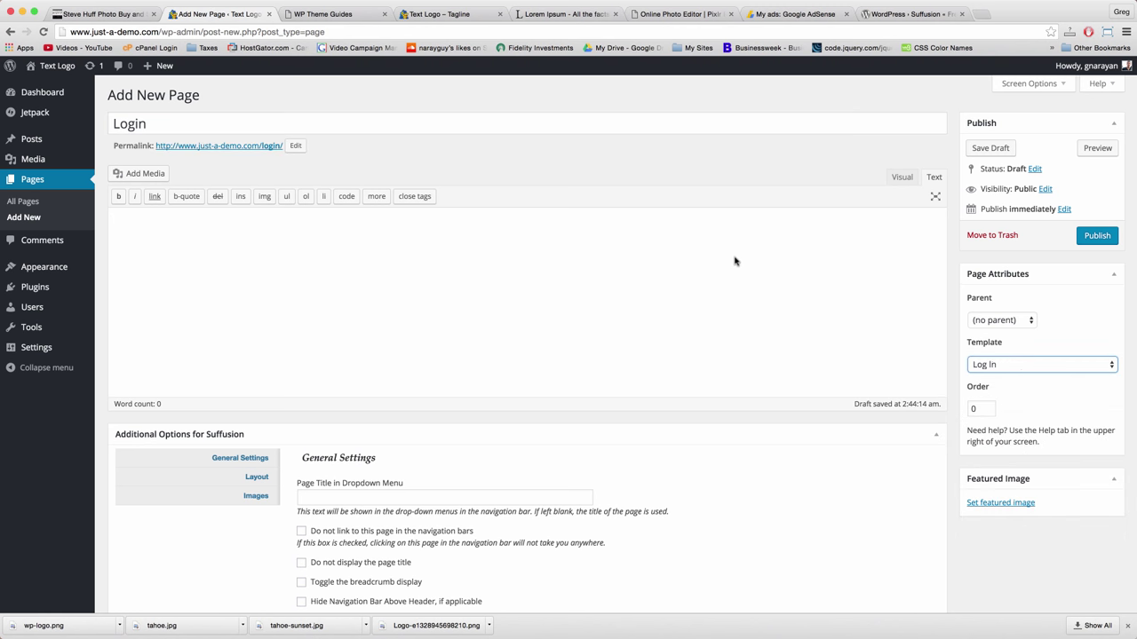
pyautogui.click(1092, 236)
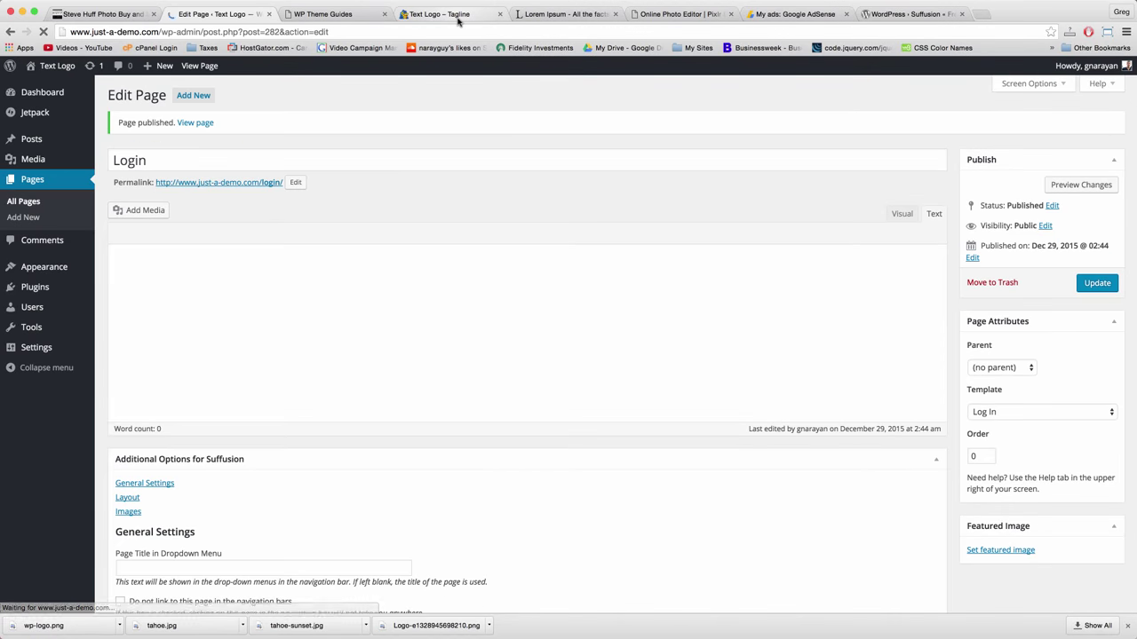
# Check the Text Logo and WP Theme Guides sites, then start another new page
pyautogui.click(458, 18)
pyautogui.click(351, 9)
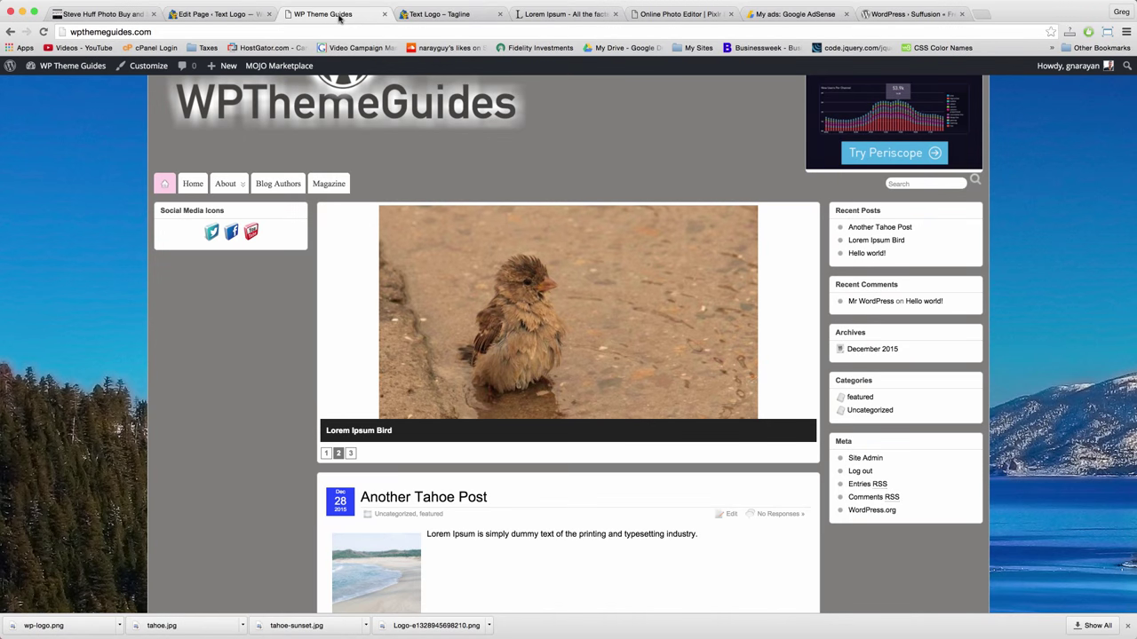
pyautogui.click(211, 16)
pyautogui.click(191, 96)
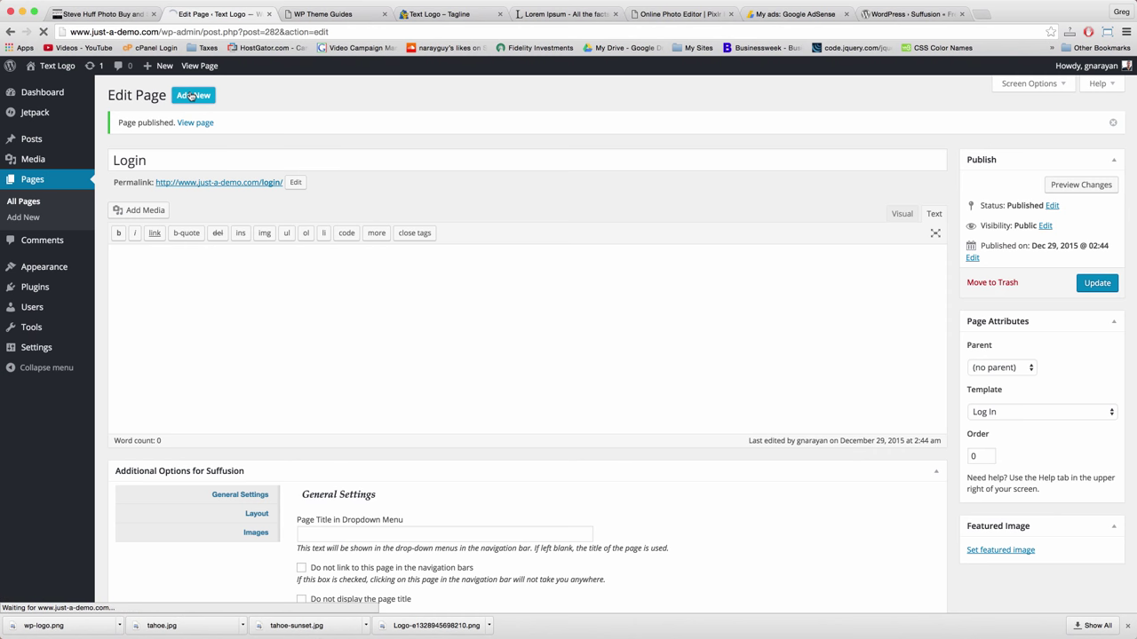
# Publish a 'Magazine' page with the Magazine template, then start a new page and open its template list
pyautogui.write('M')
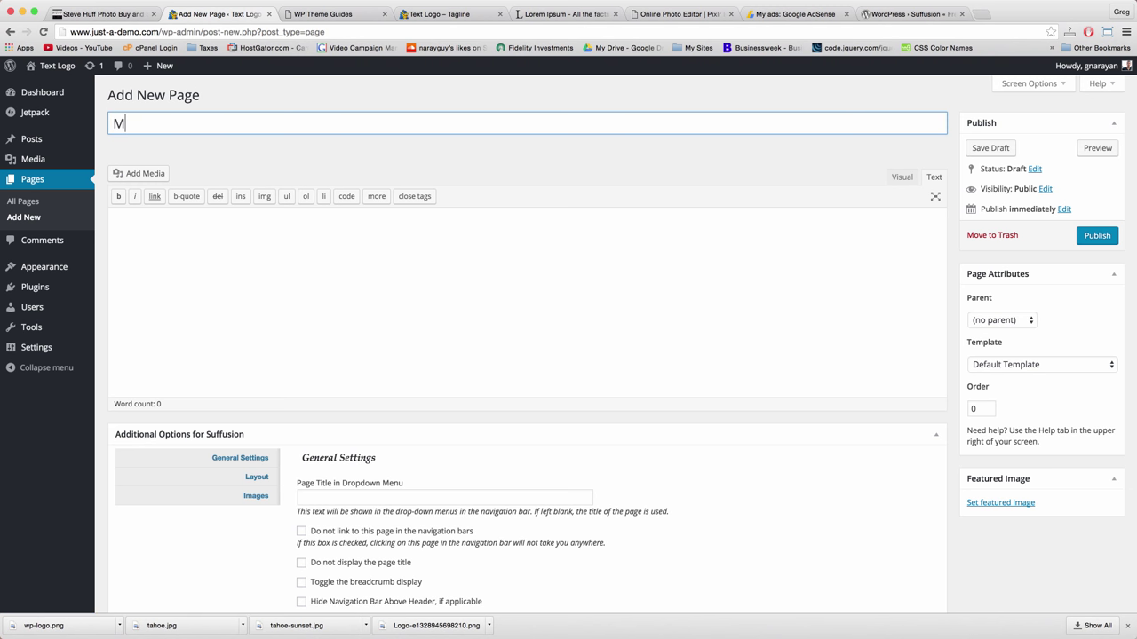
pyautogui.write('agazine')
pyautogui.click(243, 275)
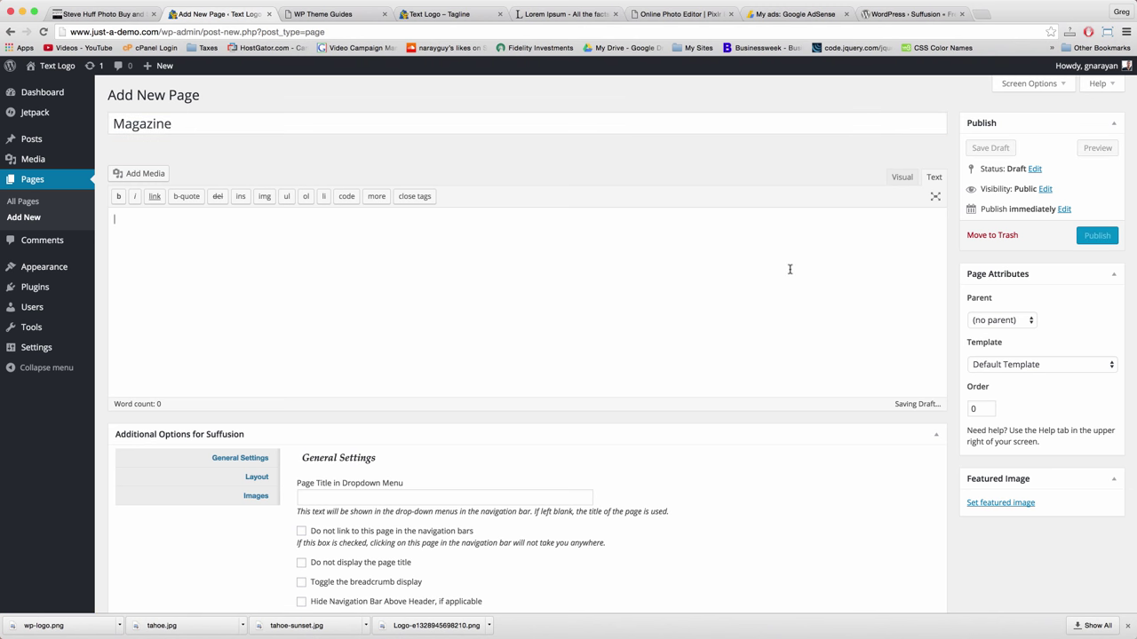
pyautogui.click(1073, 366)
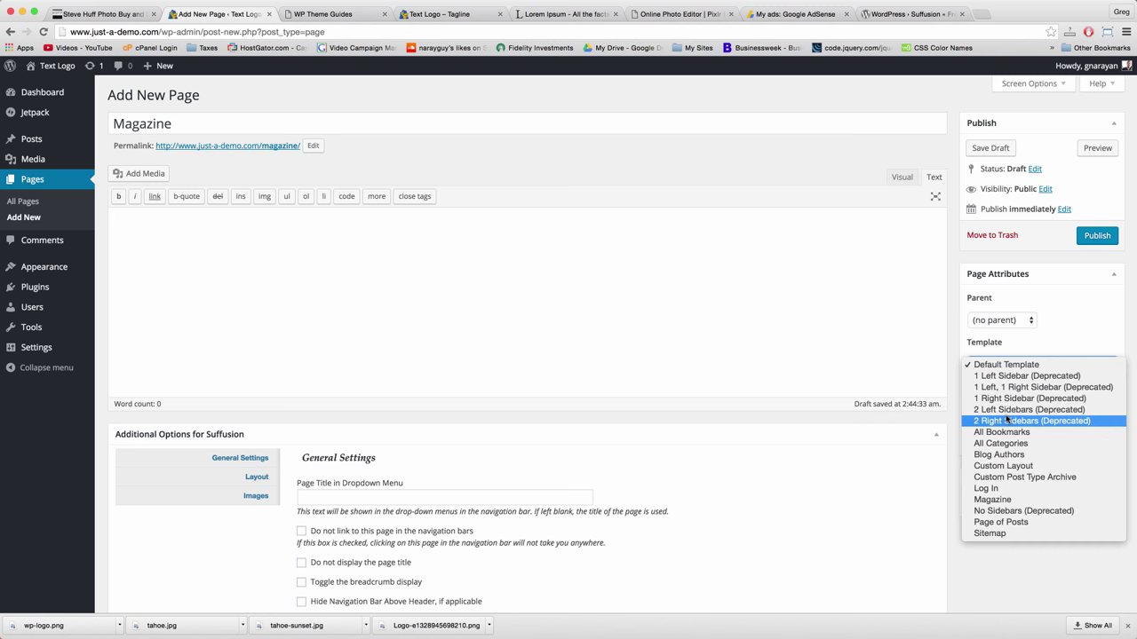
pyautogui.click(992, 499)
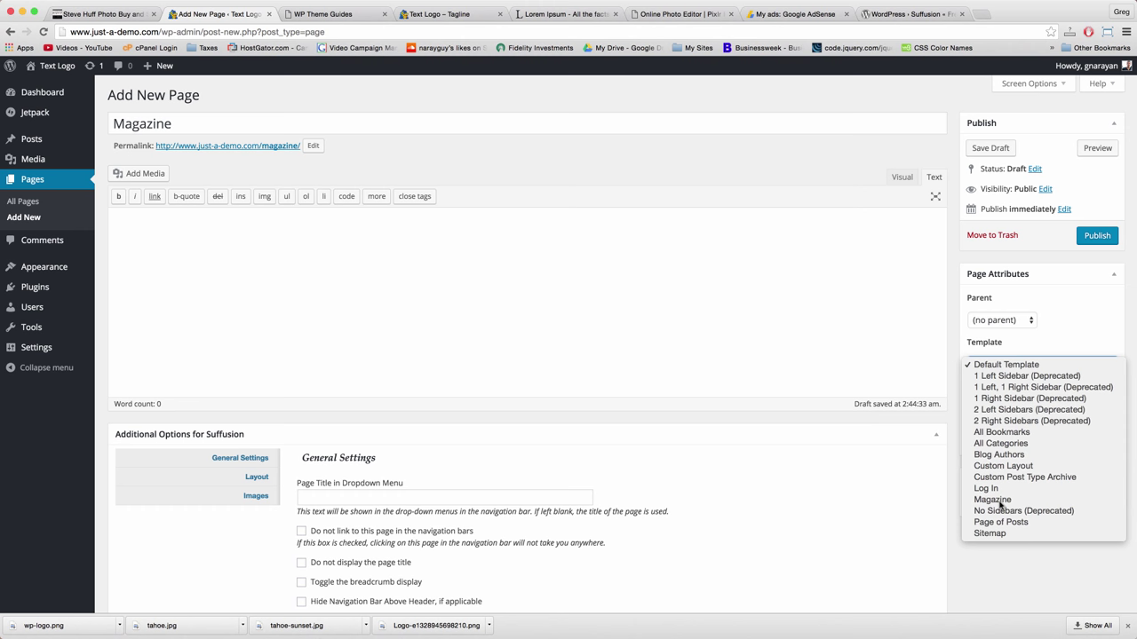
pyautogui.click(440, 288)
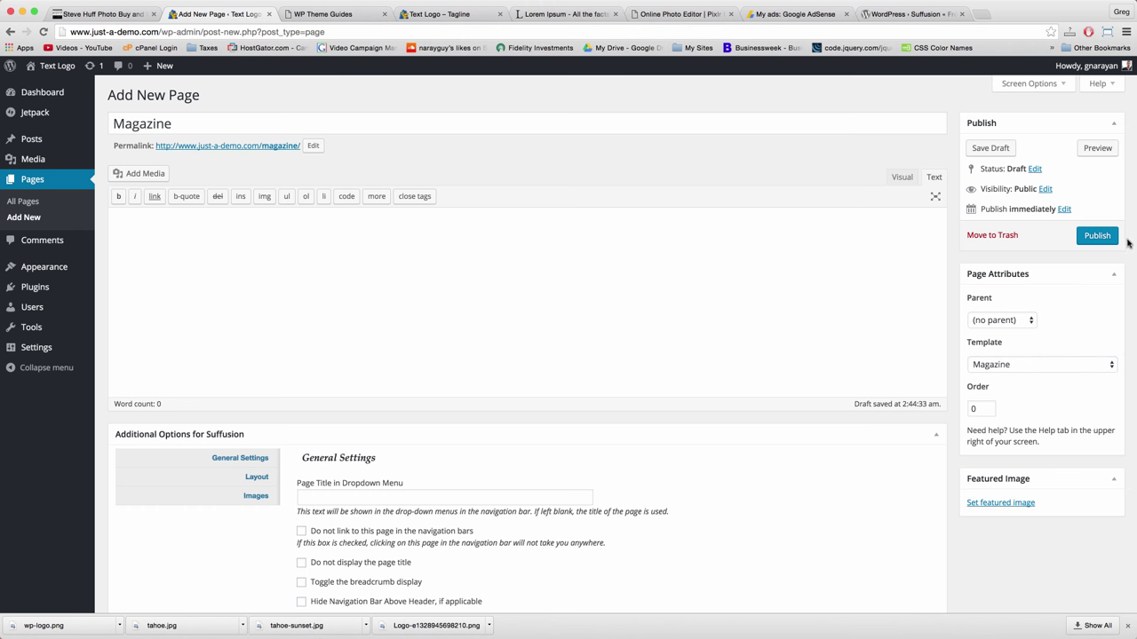
pyautogui.click(1091, 236)
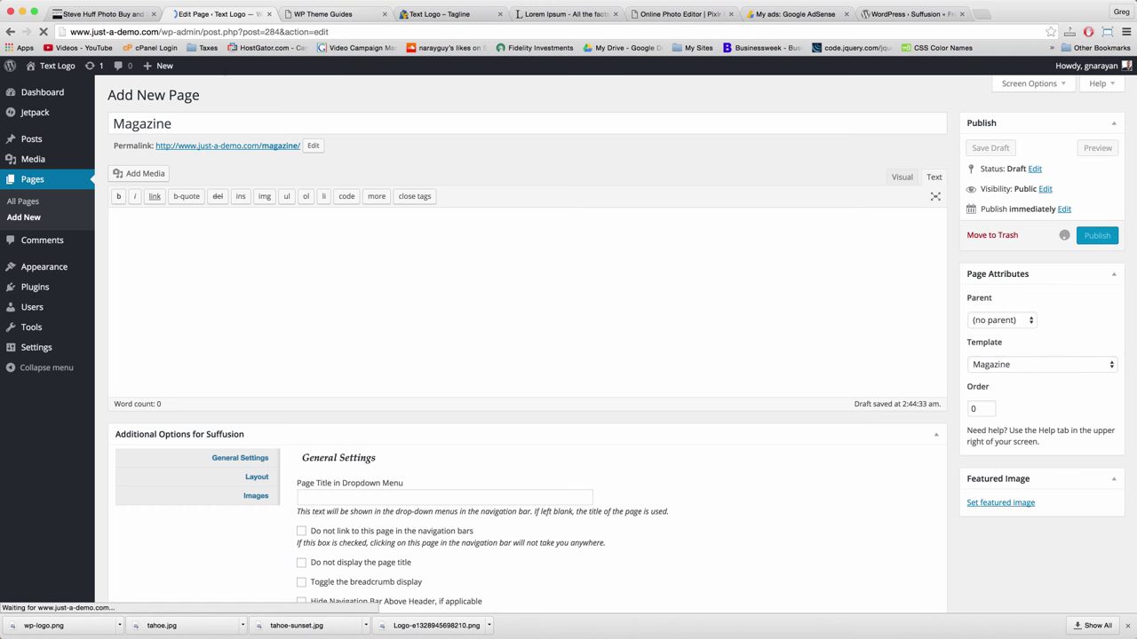
pyautogui.click(185, 97)
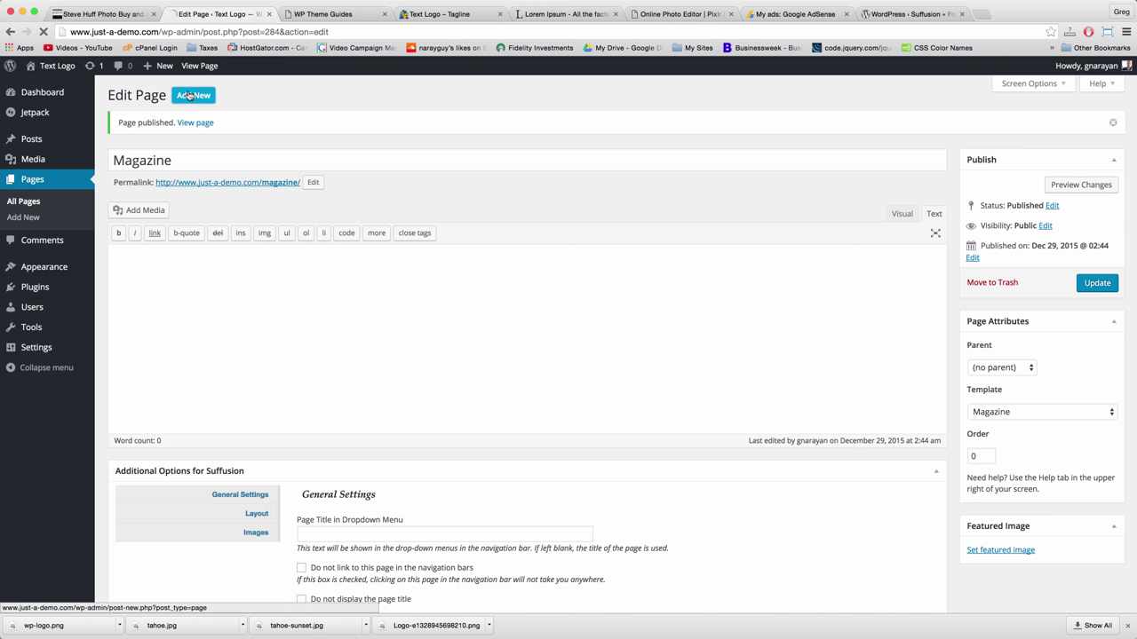
pyautogui.click(1042, 364)
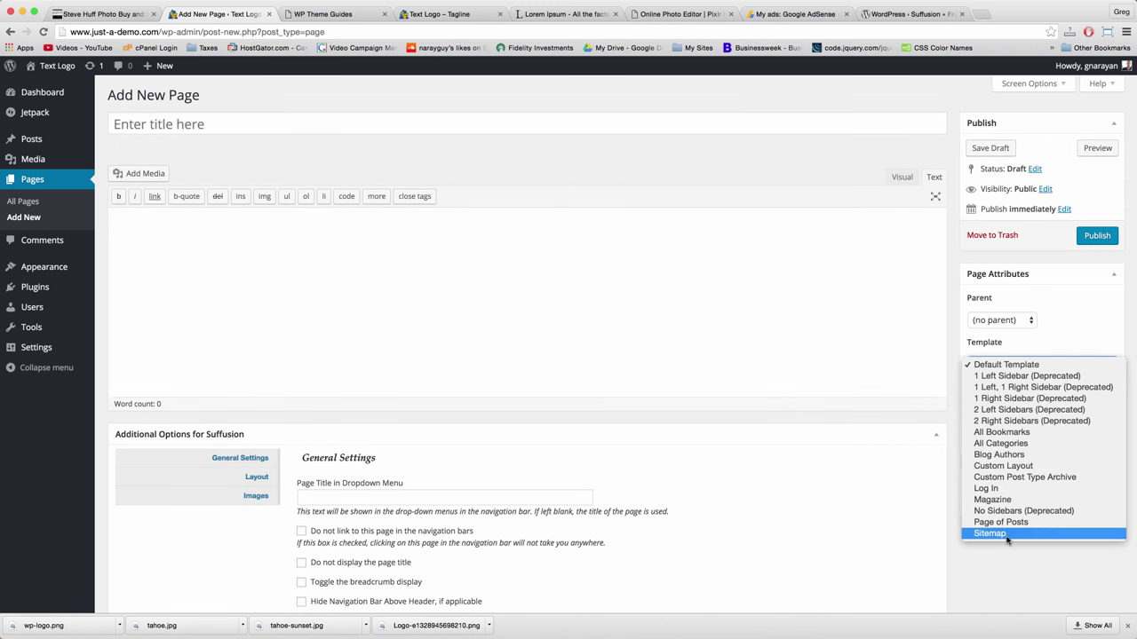
# Give the new page the Sitemap template and the title 'Sitemap'
pyautogui.click(1009, 536)
pyautogui.click(390, 127)
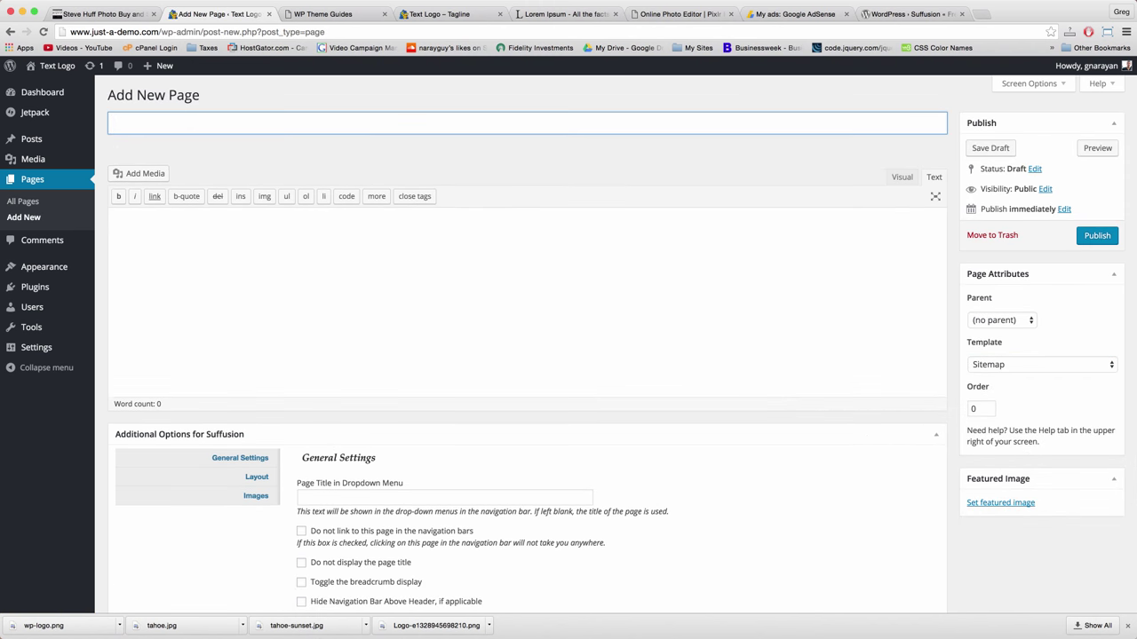
pyautogui.write('Sitemap')
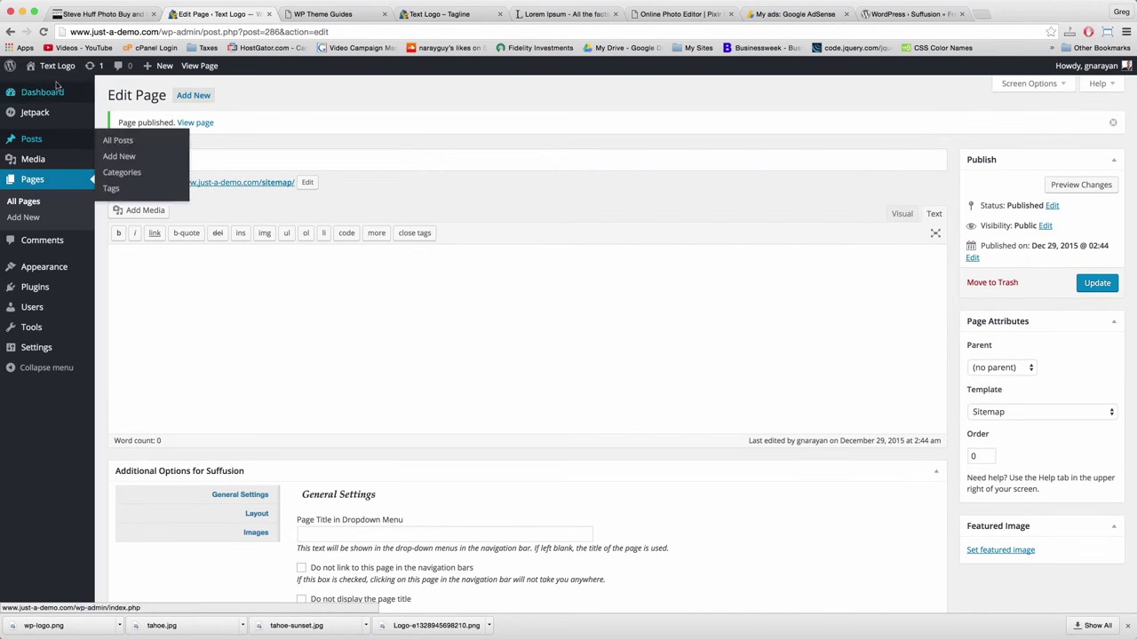
# Look over the live site, then go back to the admin dashboard
pyautogui.click(53, 66)
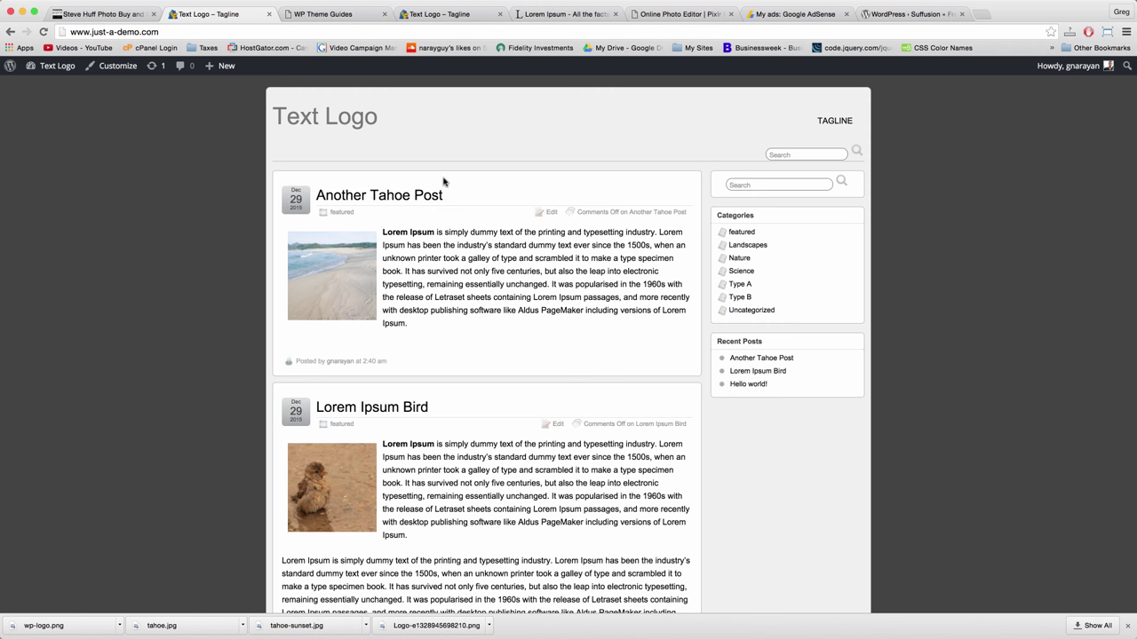
pyautogui.scroll(-10, 444, 181)
pyautogui.scroll(10, 444, 181)
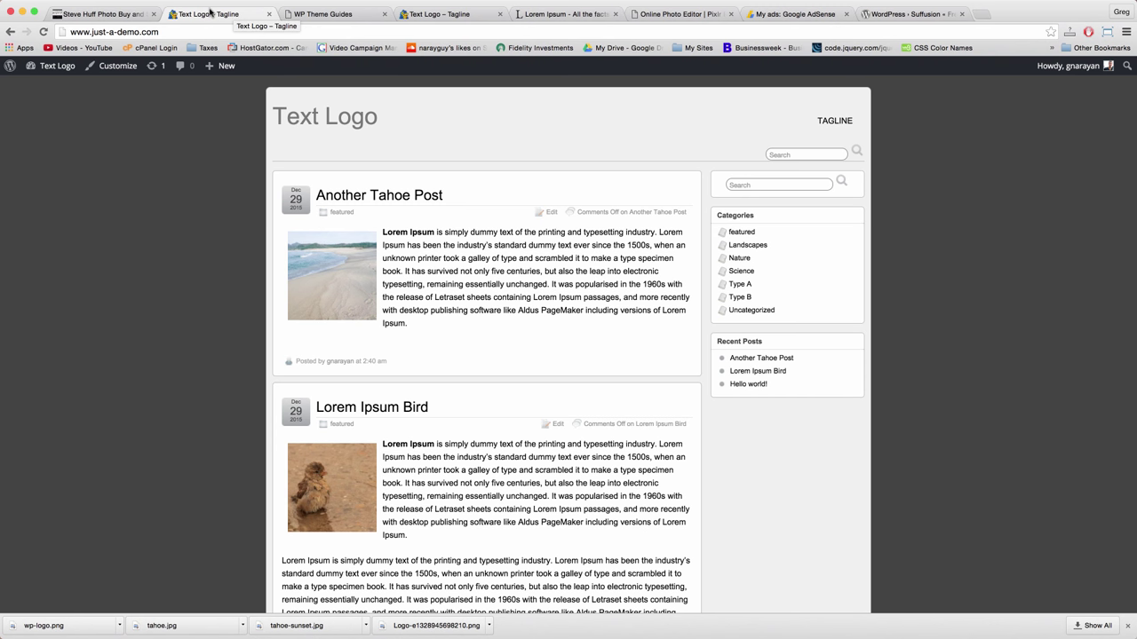
pyautogui.click(60, 67)
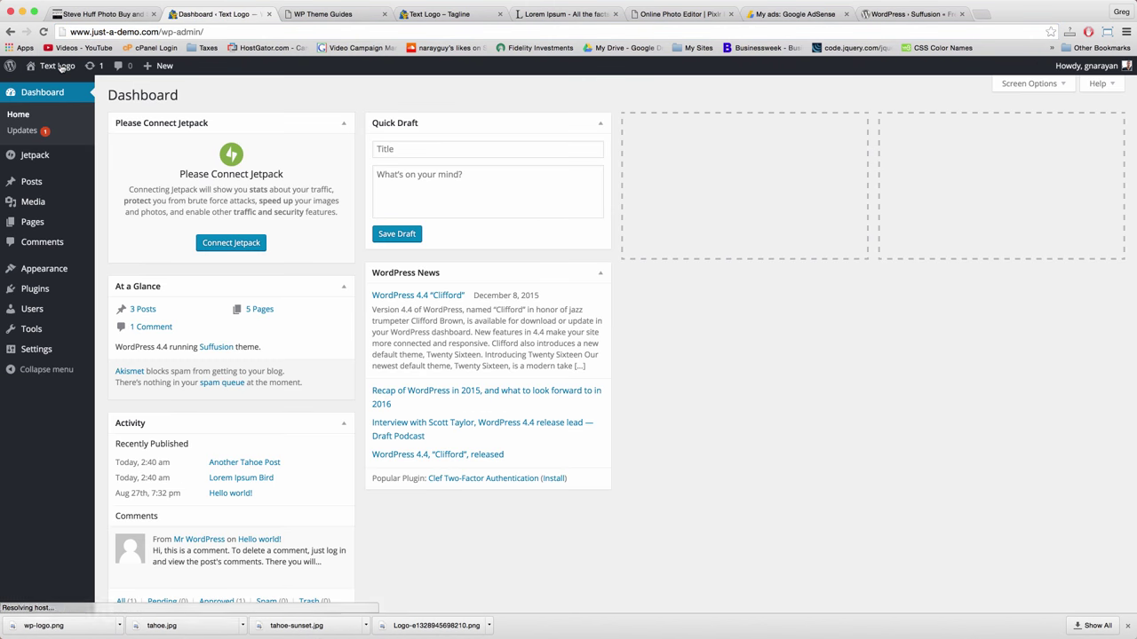
# Delete Menu 1 in Appearance > Menus and start a new menu named Main Menu
pyautogui.moveTo(55, 270)
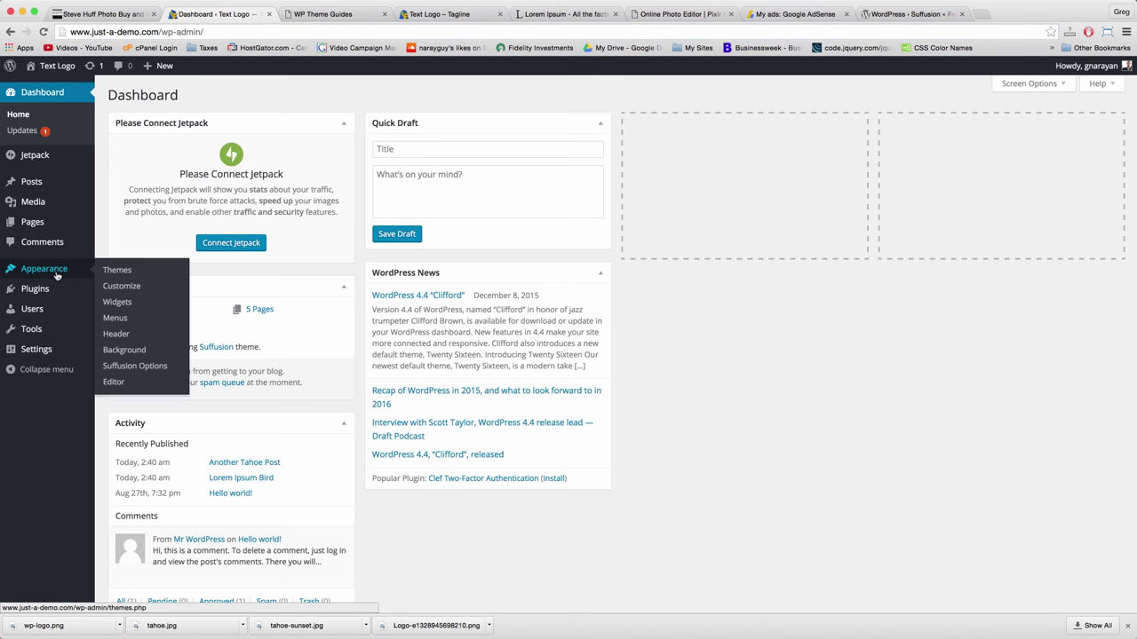
pyautogui.click(126, 322)
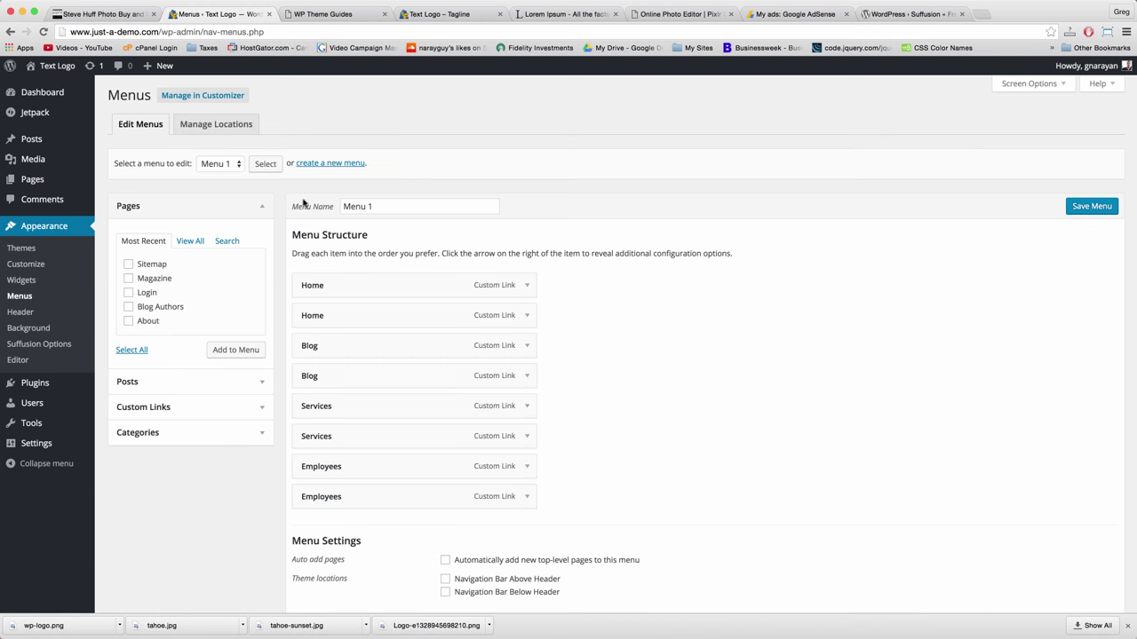
pyautogui.scroll(-2, 461, 226)
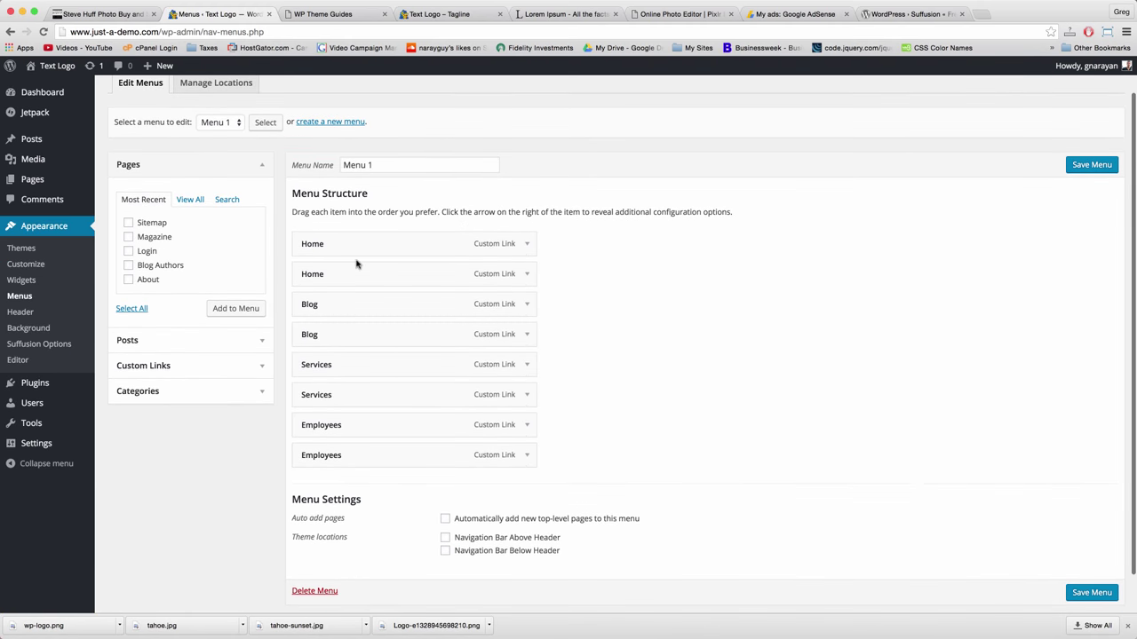
pyautogui.scroll(-1, 357, 261)
pyautogui.scroll(1, 357, 261)
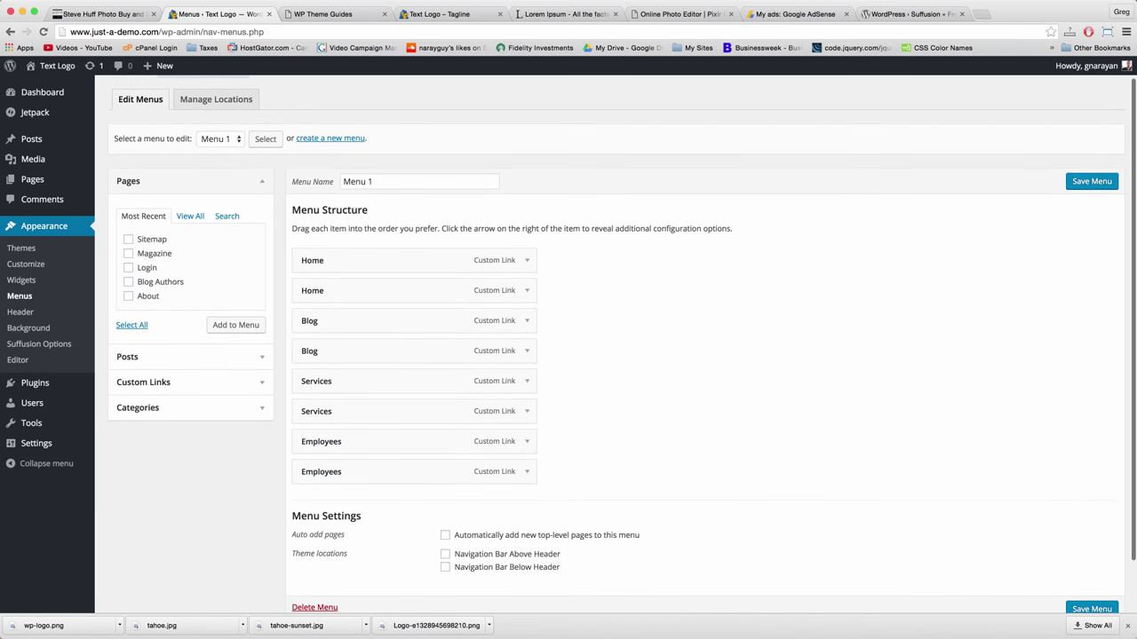
pyautogui.click(316, 608)
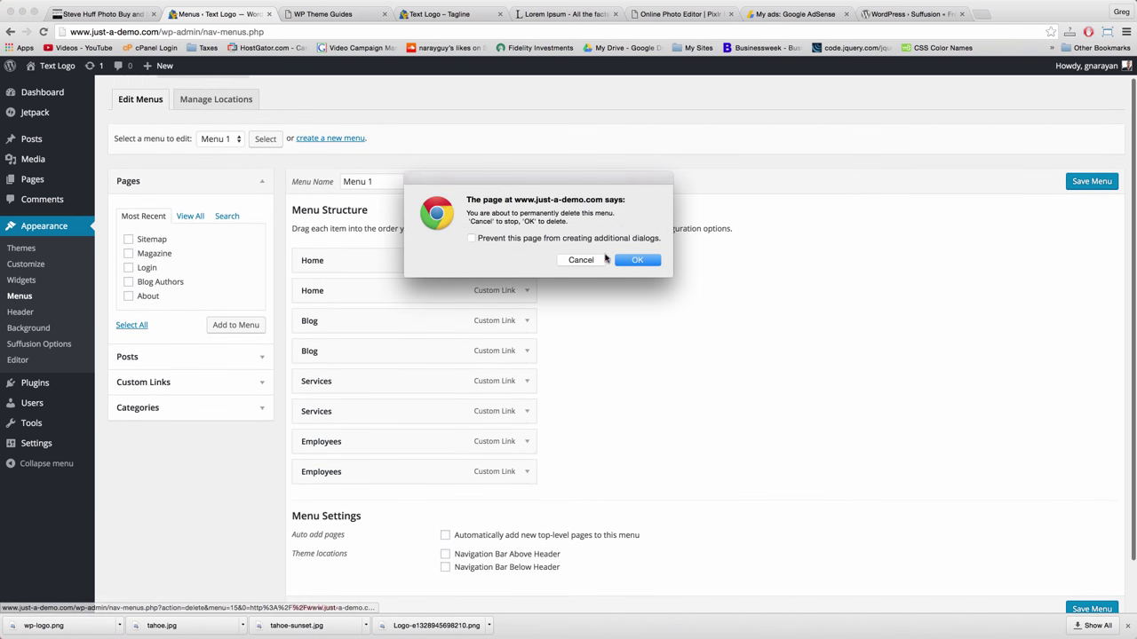
pyautogui.click(636, 260)
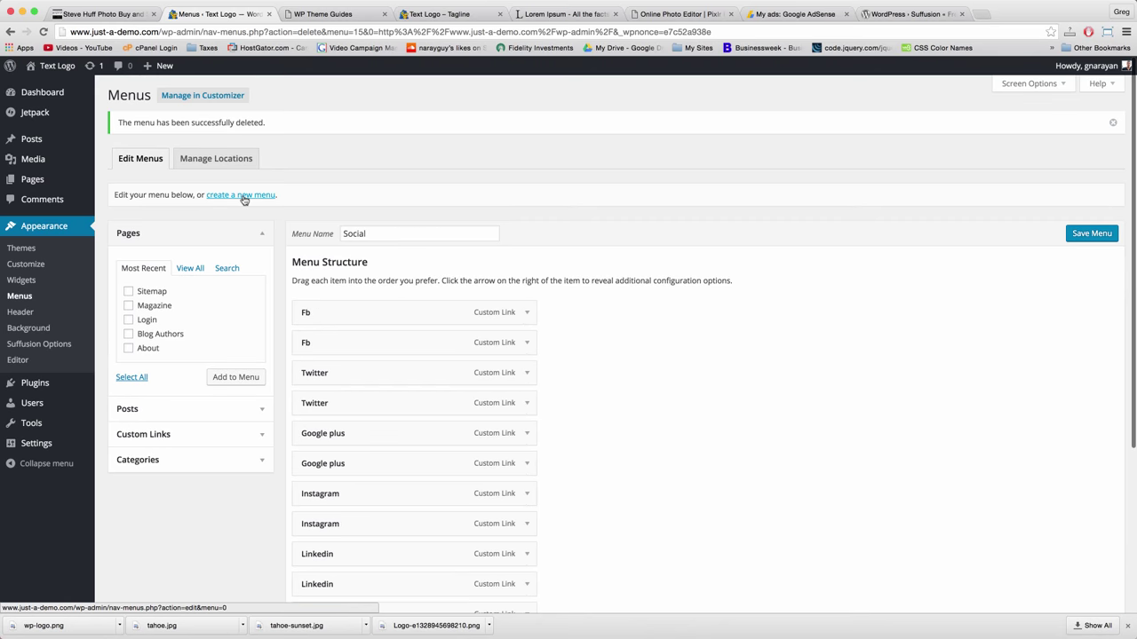
pyautogui.click(243, 196)
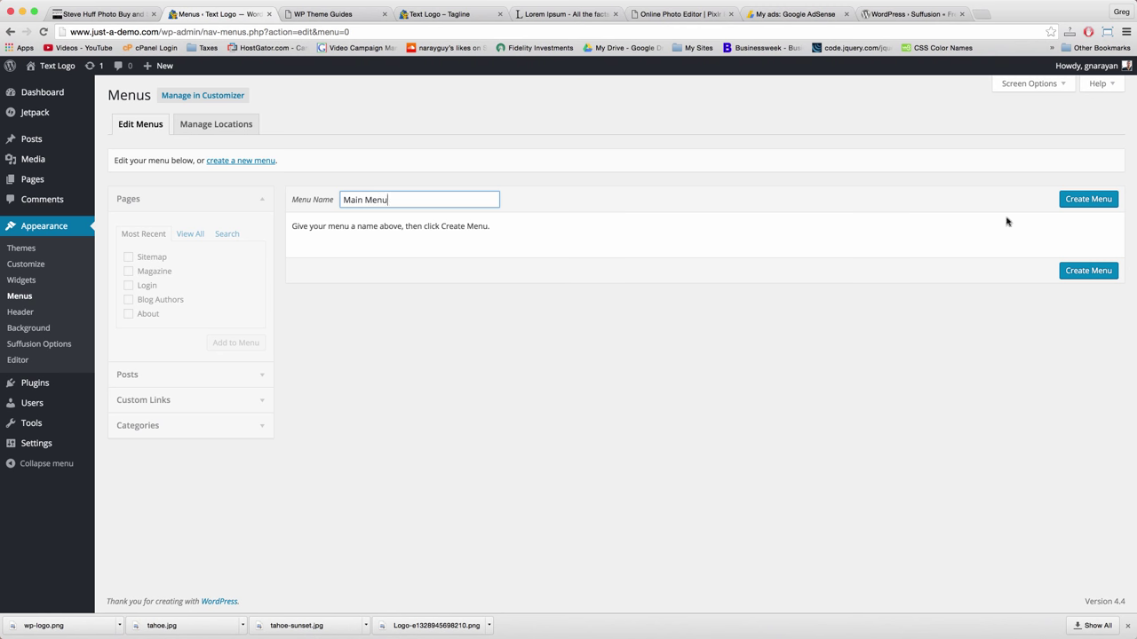
# Create Main Menu and add all the recent pages to it
pyautogui.click(1089, 199)
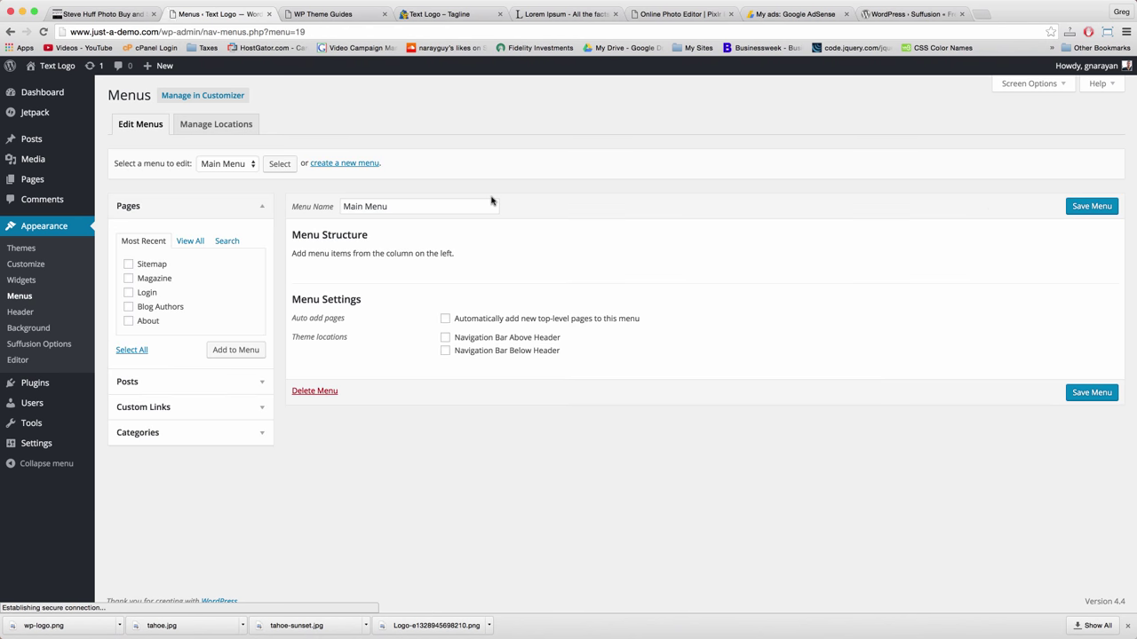
pyautogui.click(133, 354)
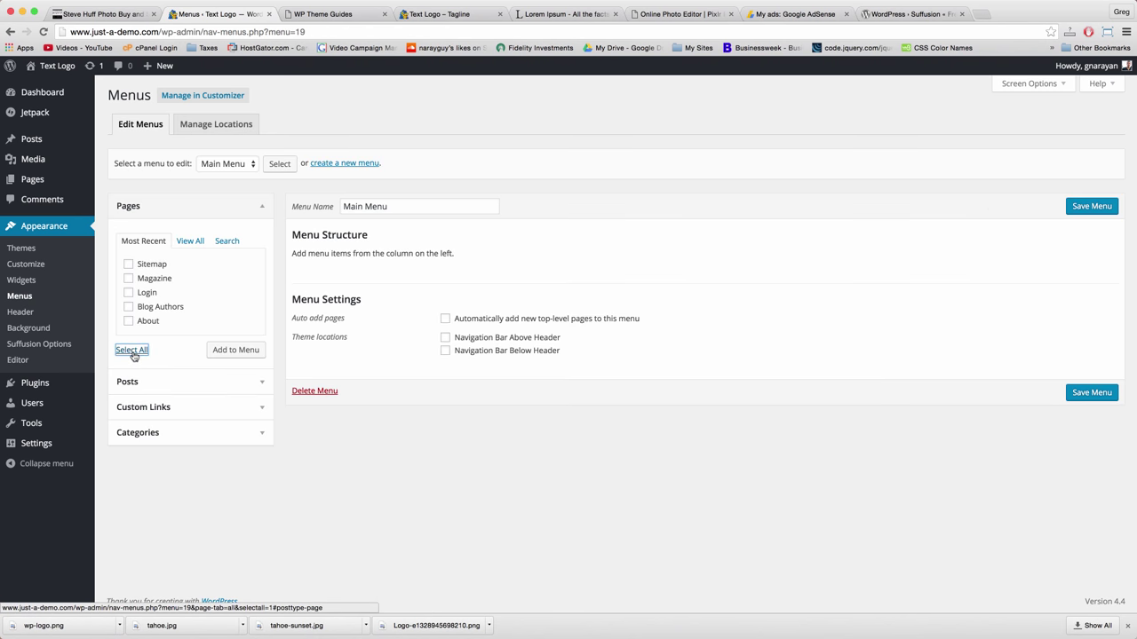
pyautogui.click(219, 351)
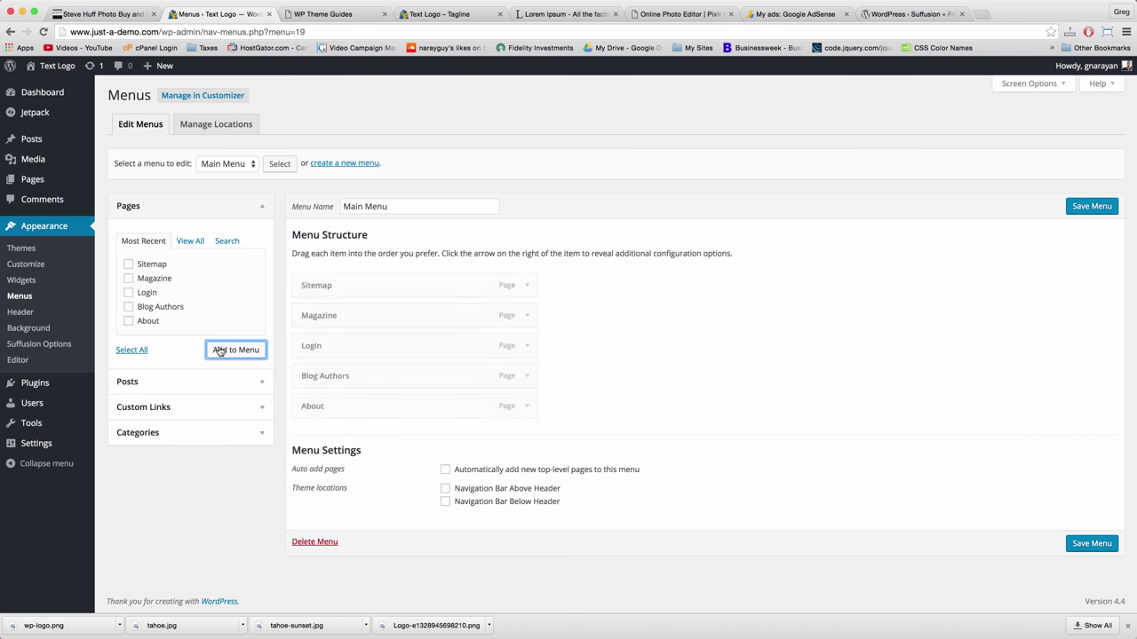
# Add a custom 'Home' link pointing to the site address
pyautogui.click(259, 410)
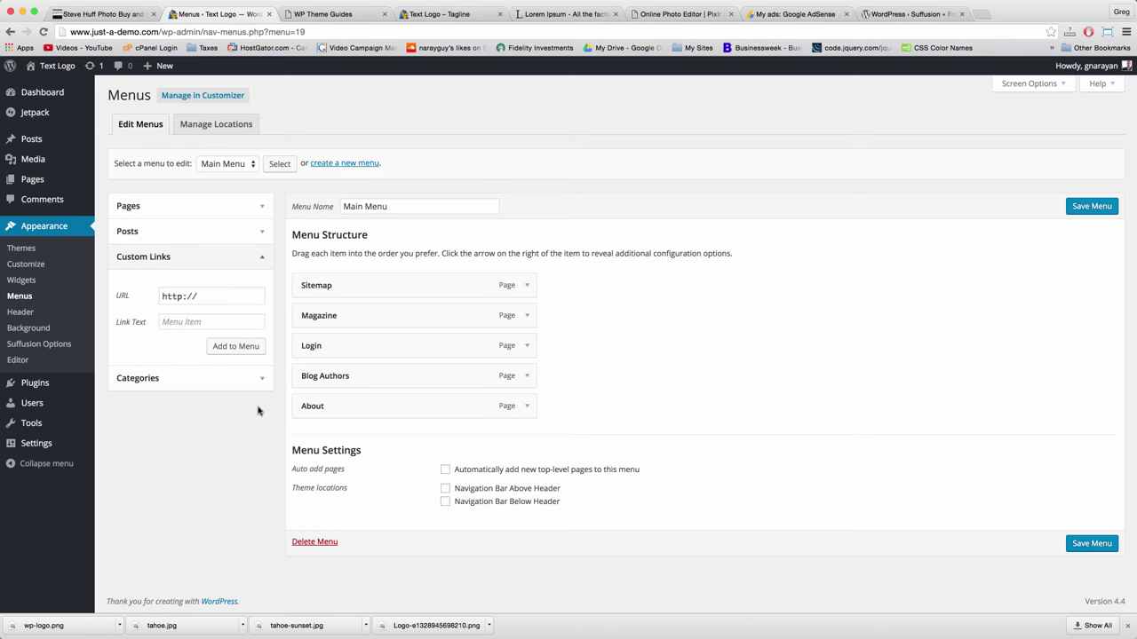
pyautogui.click(218, 293)
pyautogui.click(306, 14)
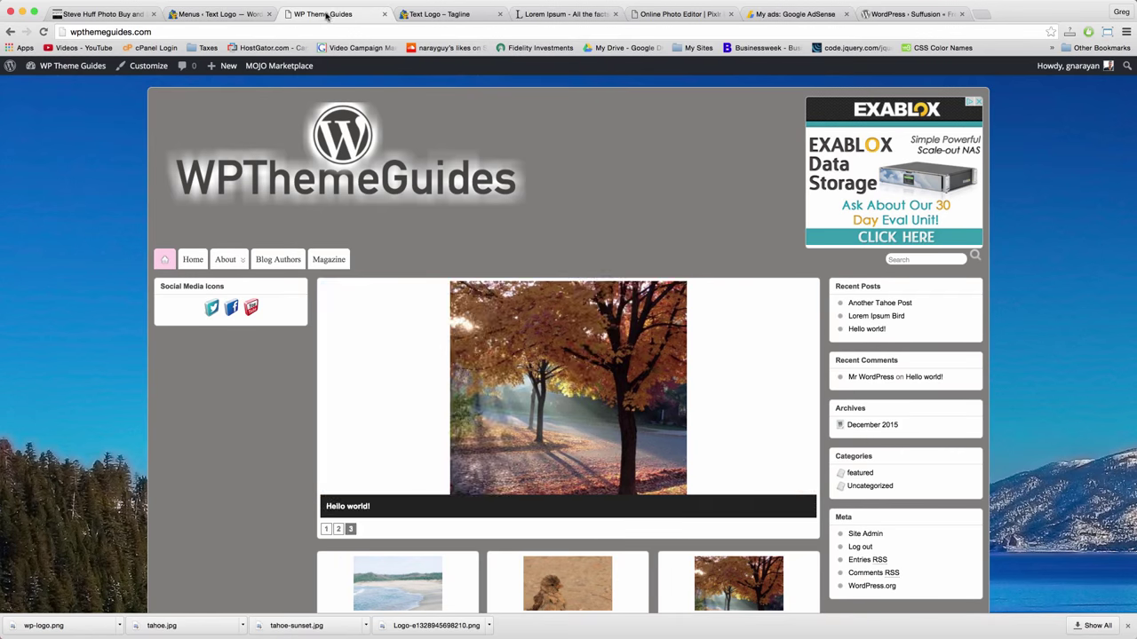
pyautogui.click(218, 14)
pyautogui.moveTo(161, 297); pyautogui.dragTo(195, 298)
pyautogui.write('www.just-a-demo.com/')
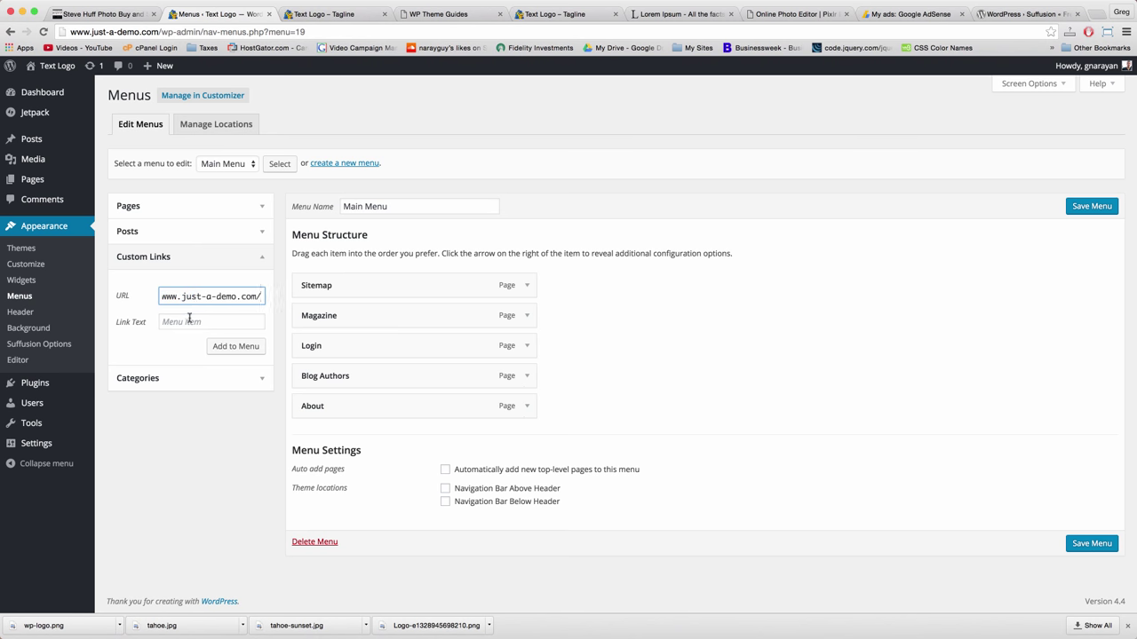
pyautogui.click(189, 320)
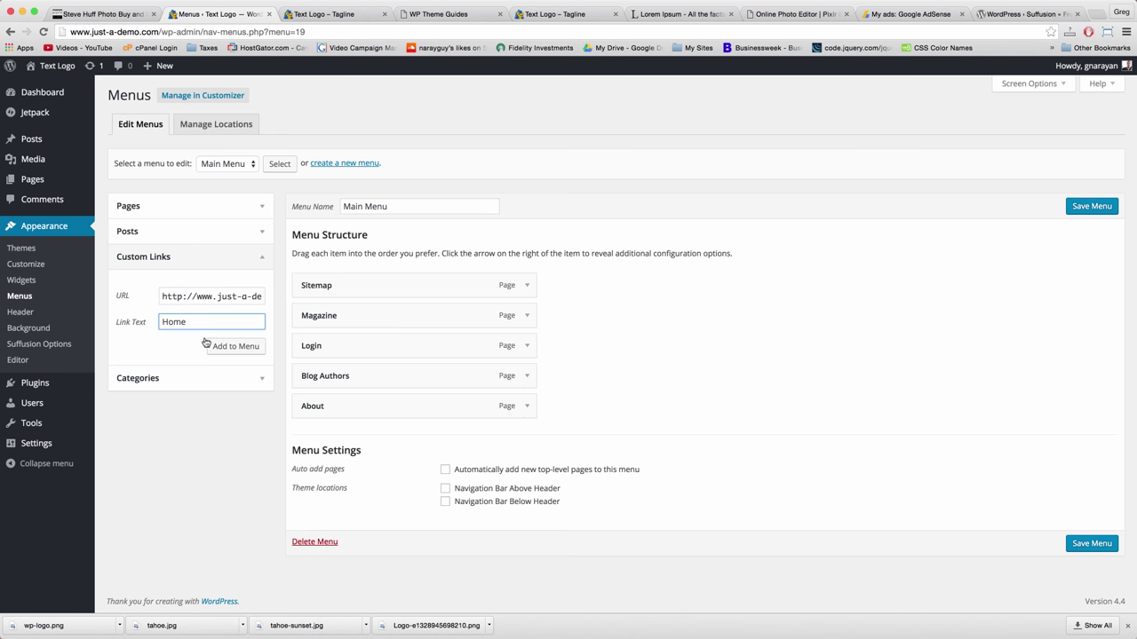
pyautogui.click(221, 346)
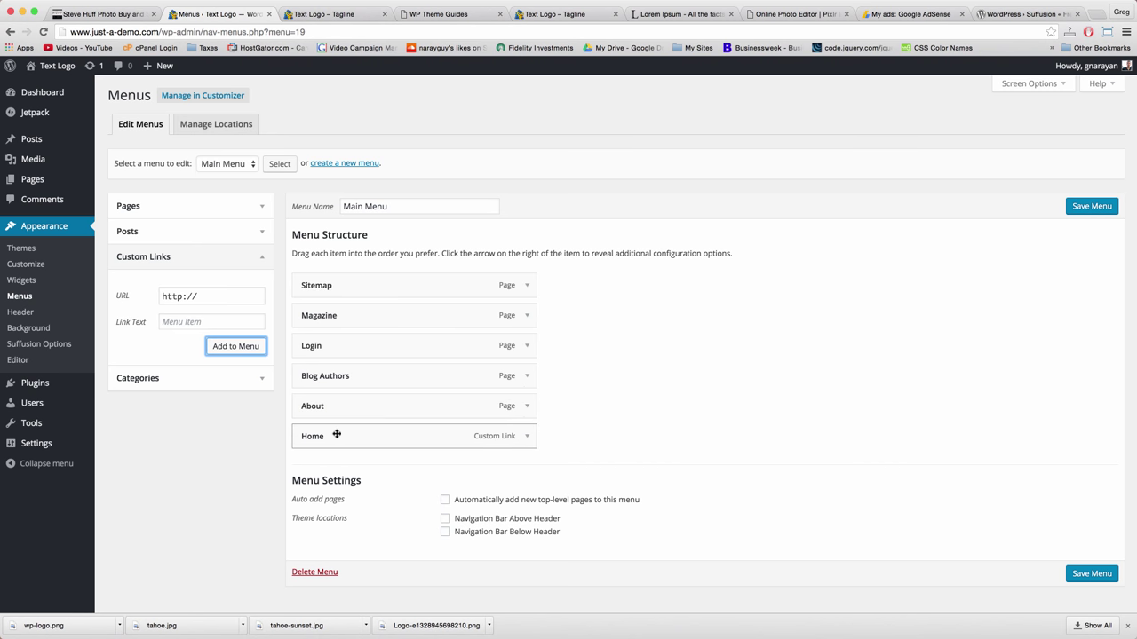
# Put Home first, nest Sitemap and Login under About, and move Magazine below Blog Authors
pyautogui.moveTo(340, 437); pyautogui.dragTo(338, 288)
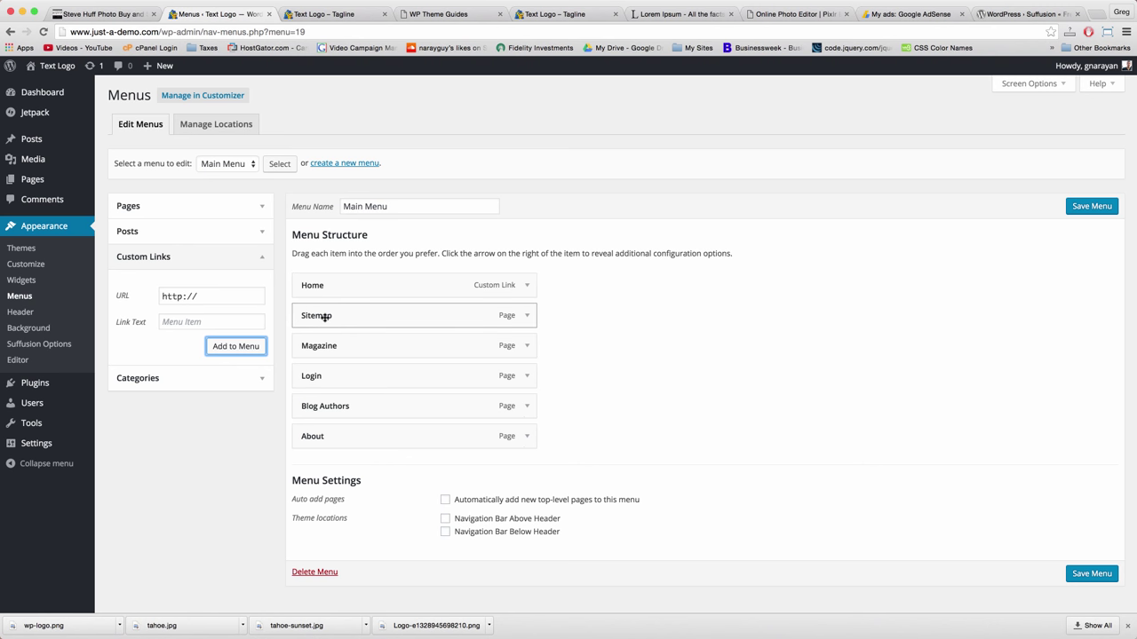
pyautogui.moveTo(325, 317); pyautogui.dragTo(351, 449)
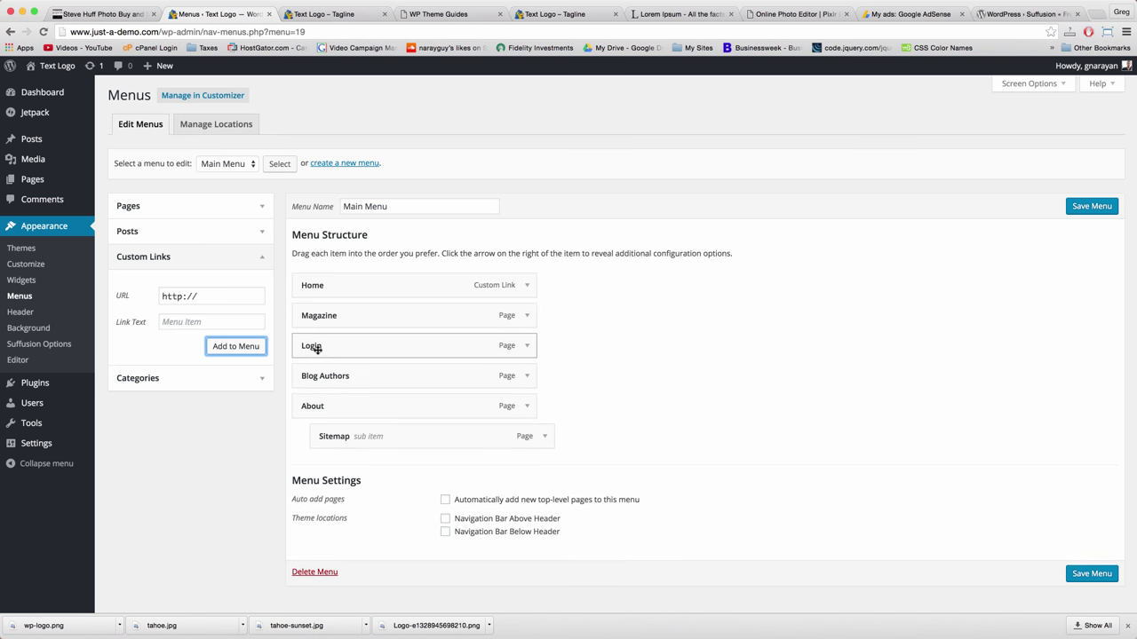
pyautogui.moveTo(317, 349); pyautogui.dragTo(335, 439)
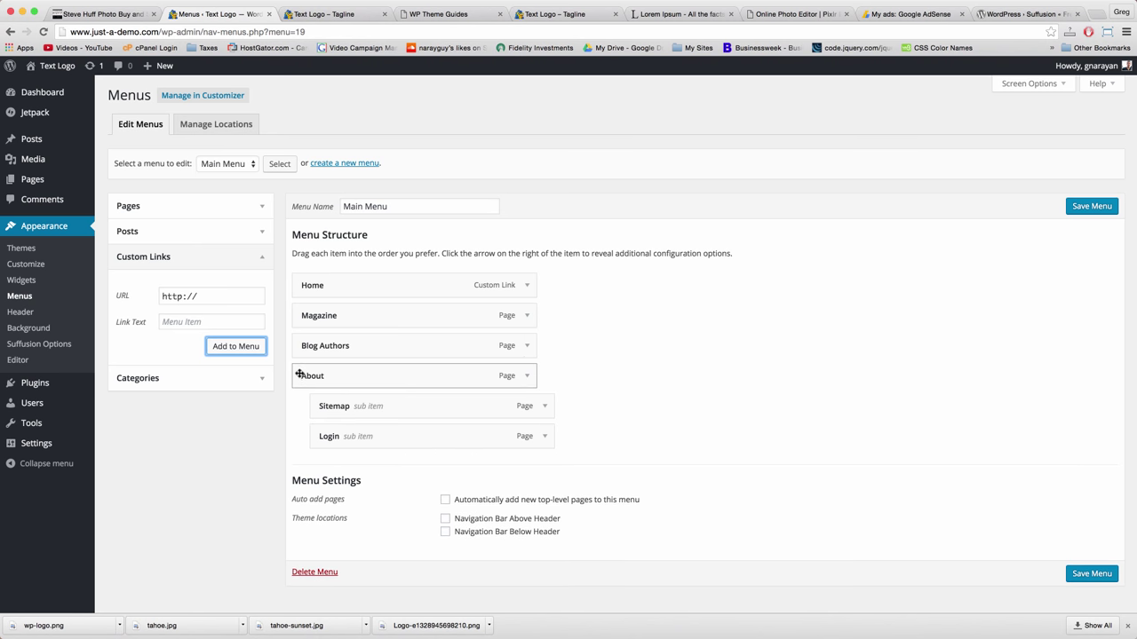
pyautogui.moveTo(305, 375); pyautogui.dragTo(332, 317)
pyautogui.moveTo(337, 406); pyautogui.dragTo(336, 440)
# Assign Main Menu to both navigation bar locations and save it
pyautogui.scroll(-1, 496, 510)
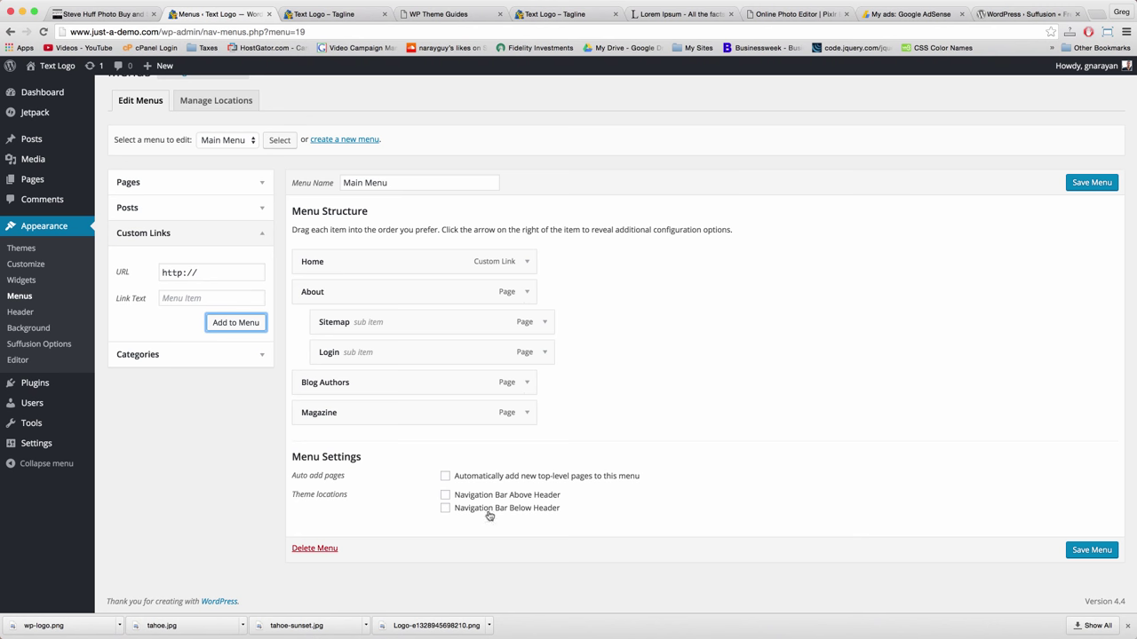
pyautogui.click(444, 496)
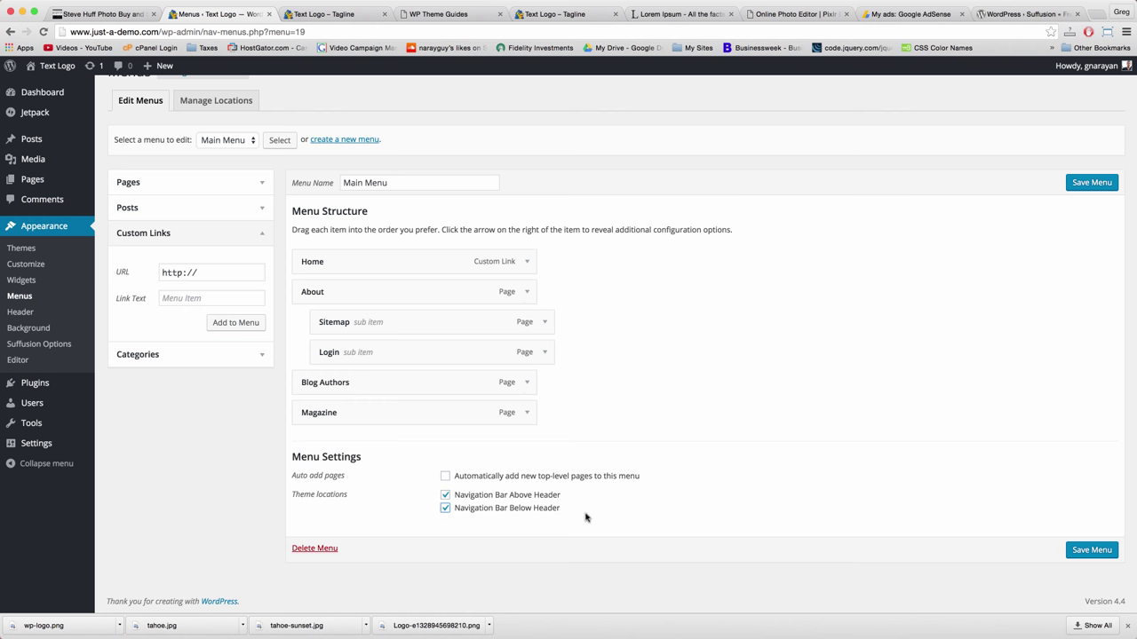
pyautogui.click(1088, 552)
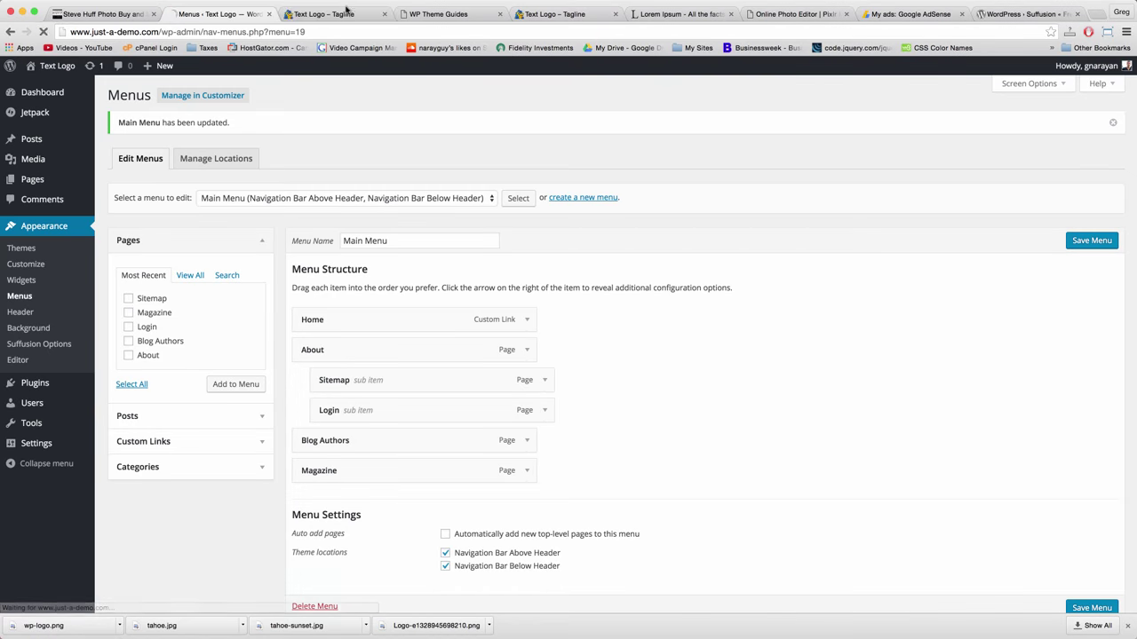
pyautogui.click(344, 16)
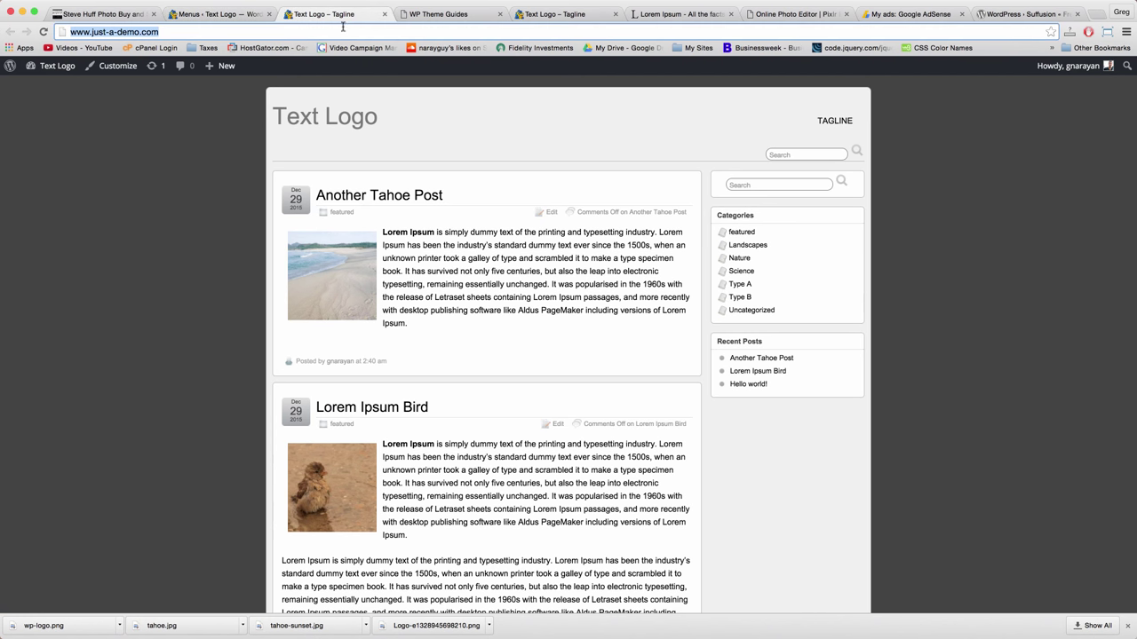
# Reload the site to check how the new menus appear
pyautogui.press('Return')
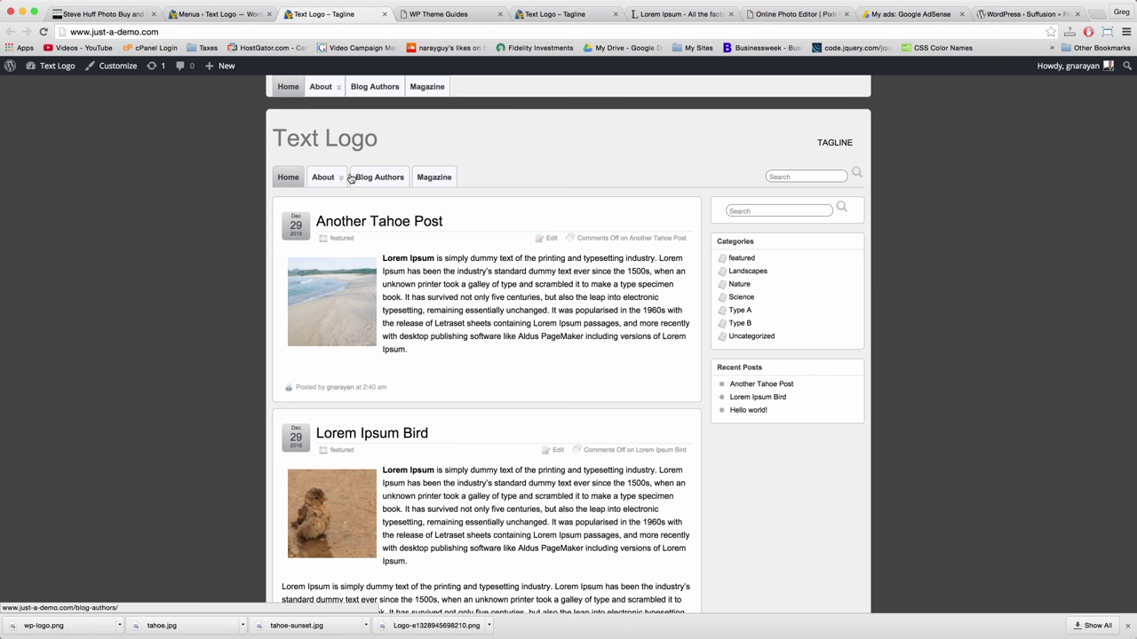
pyautogui.moveTo(317, 181)
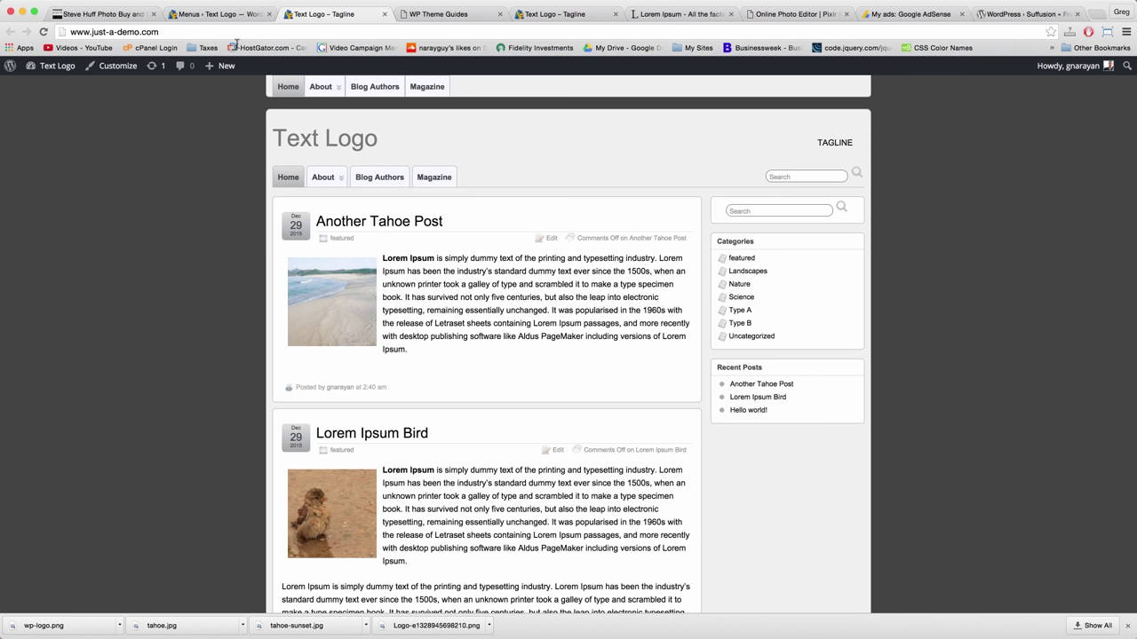
pyautogui.click(236, 16)
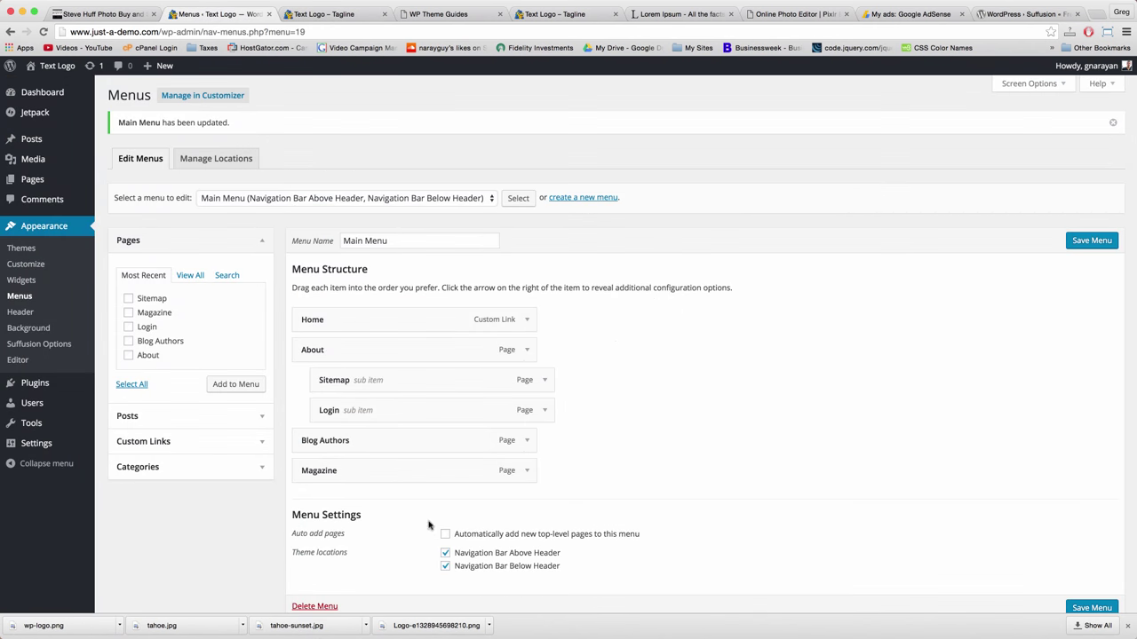
# Untick Navigation Bar Above Header, save, and confirm the site shows a single menu
pyautogui.click(446, 554)
pyautogui.click(1097, 242)
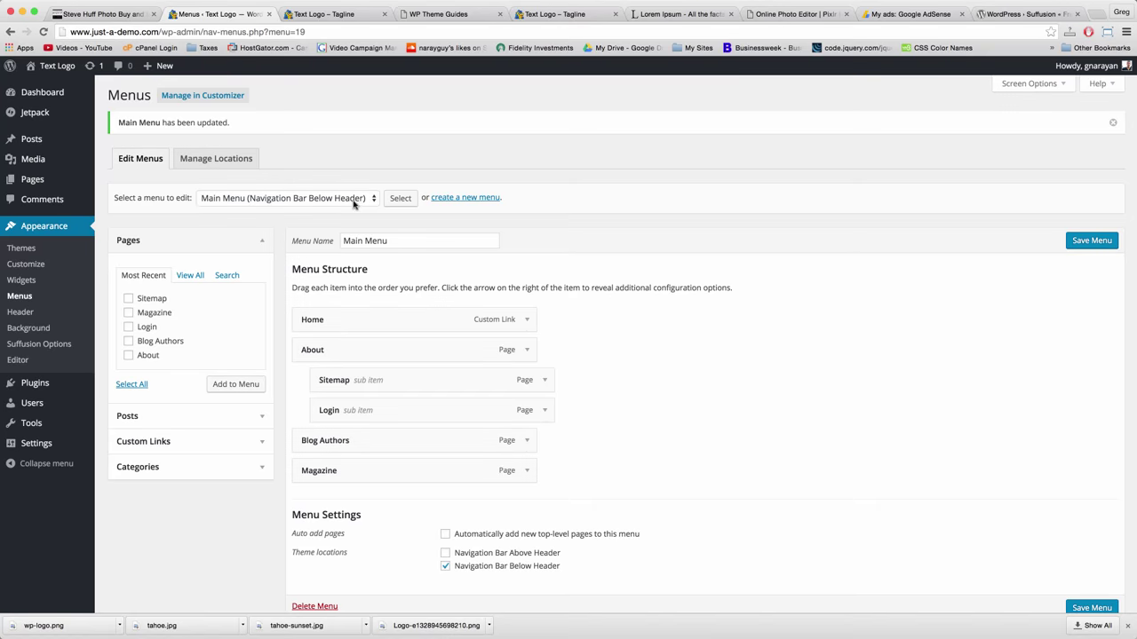
pyautogui.click(345, 15)
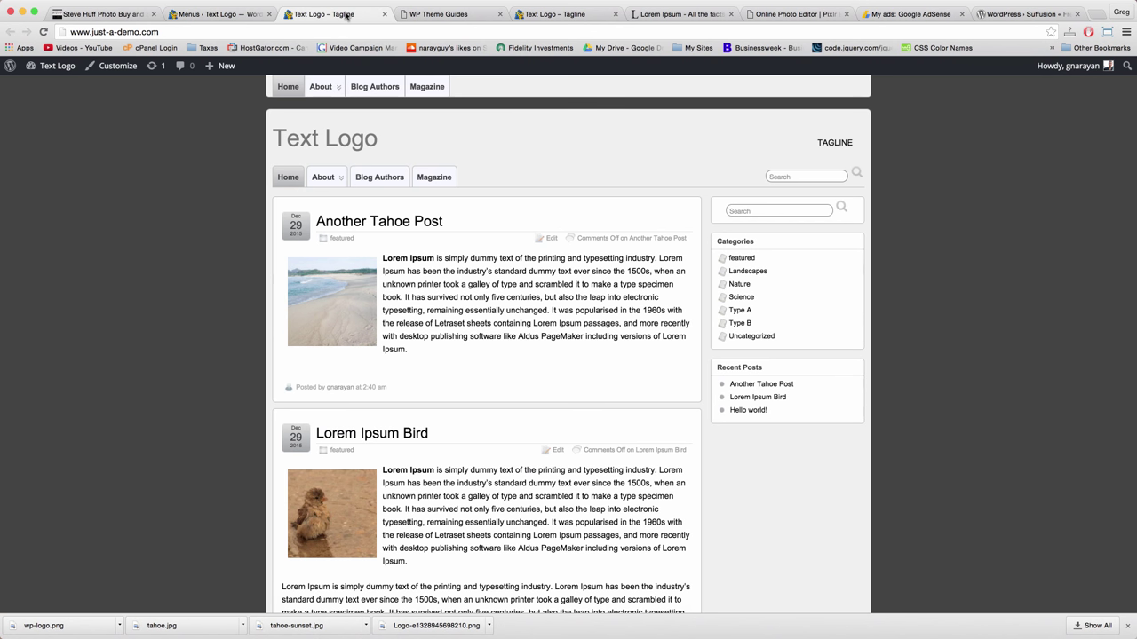
pyautogui.click(339, 135)
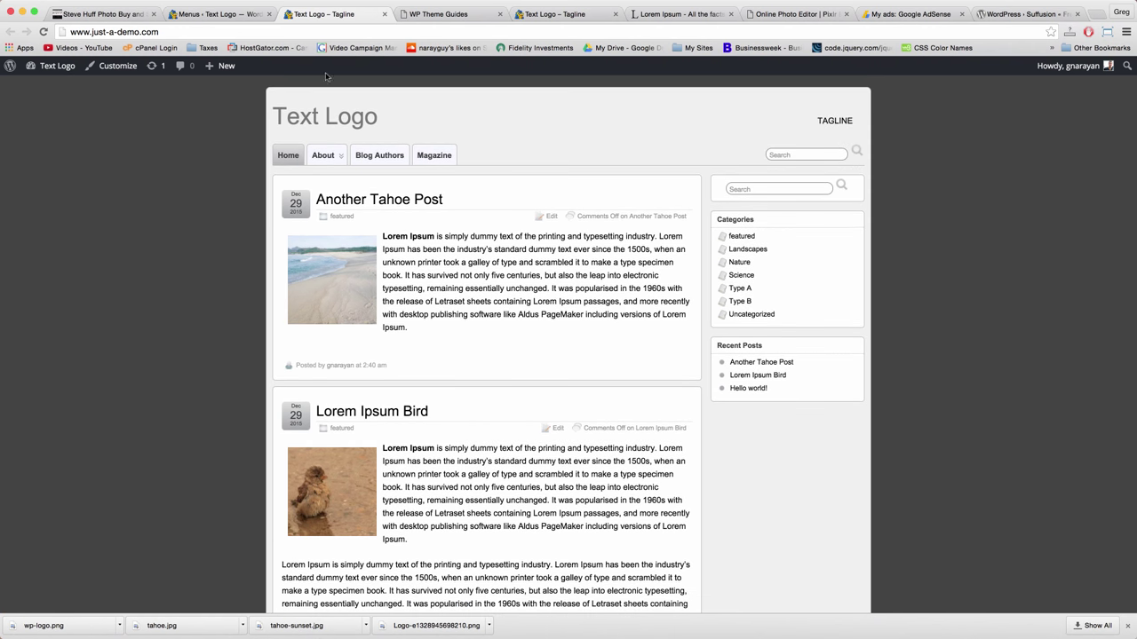
pyautogui.click(232, 18)
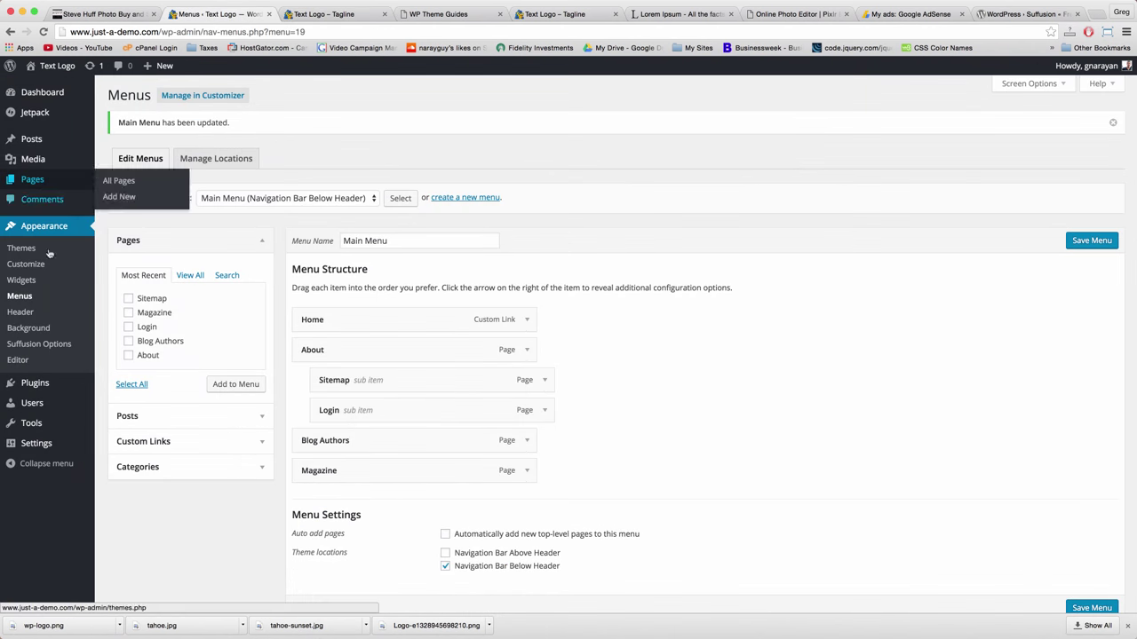
# Browse the Suffusion Options' Other Graphical Elements and Layouts tabs, then return to Introduction
pyautogui.click(57, 345)
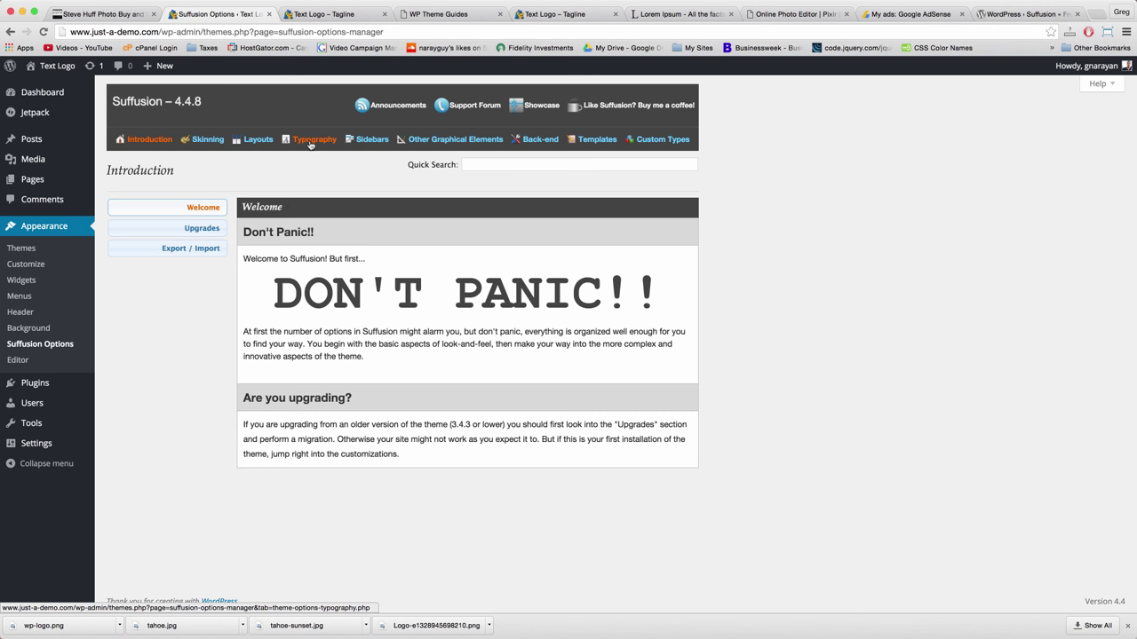
pyautogui.click(440, 142)
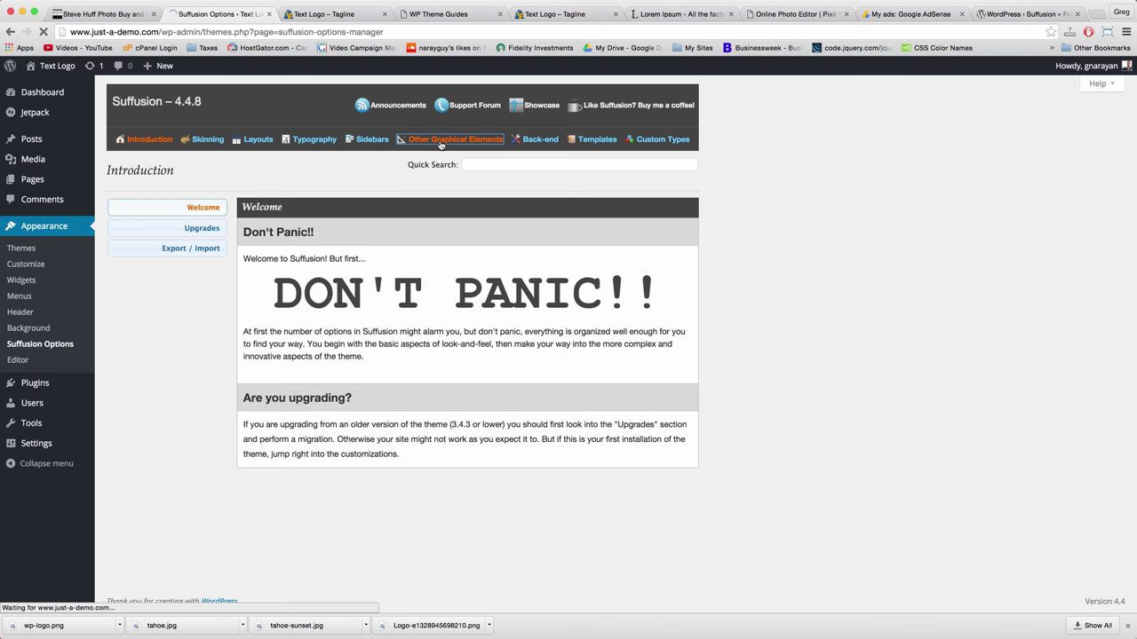
pyautogui.click(258, 140)
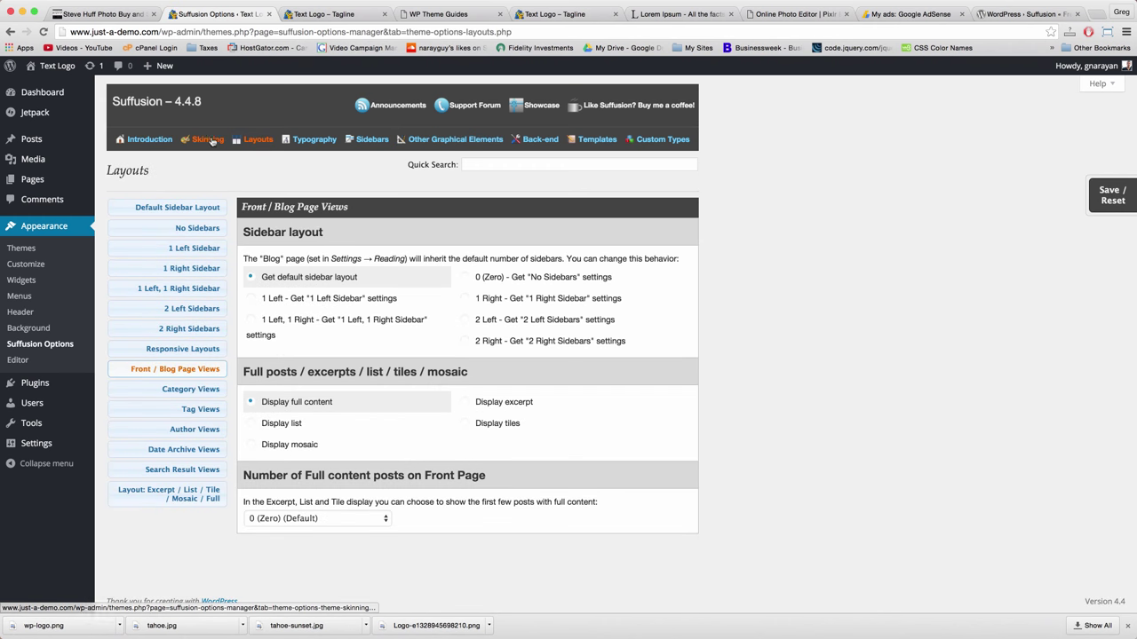
pyautogui.click(159, 140)
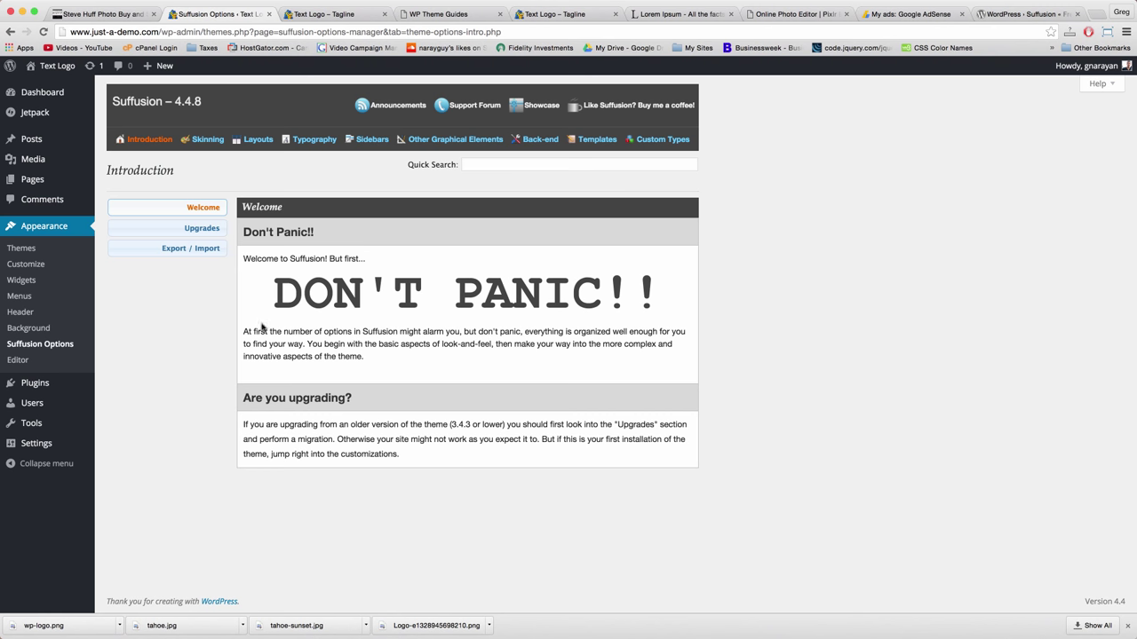
# Read the Introduction's upgrade, migration and export/import notes, then go to Skinning
pyautogui.doubleClick(386, 424)
pyautogui.moveTo(450, 423); pyautogui.dragTo(470, 425)
pyautogui.click(462, 441)
pyautogui.click(203, 228)
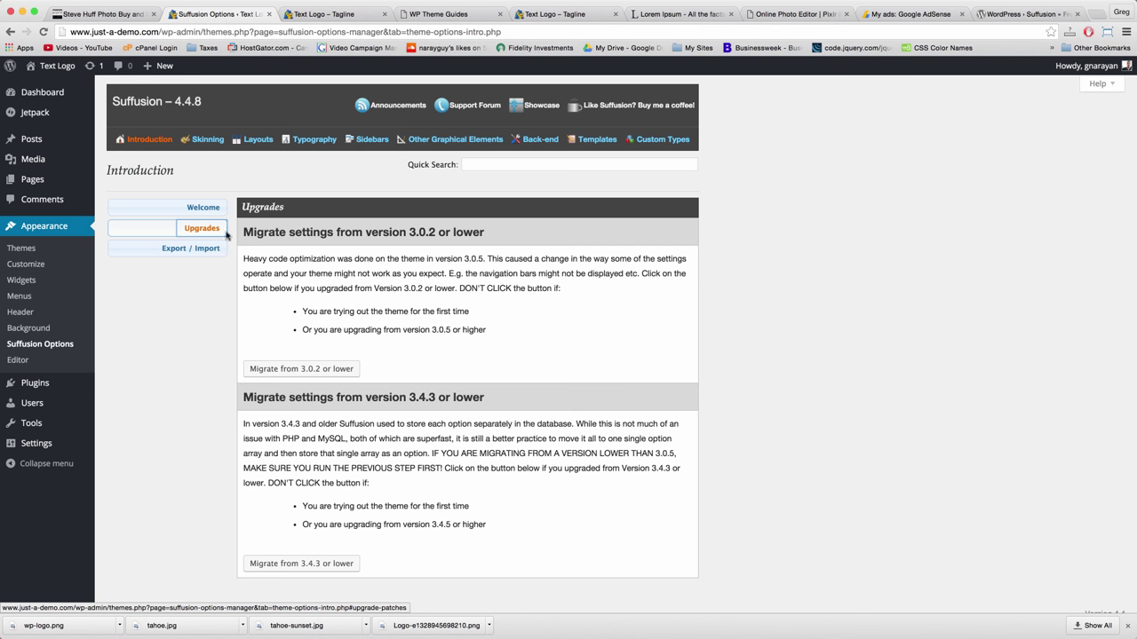
pyautogui.click(206, 250)
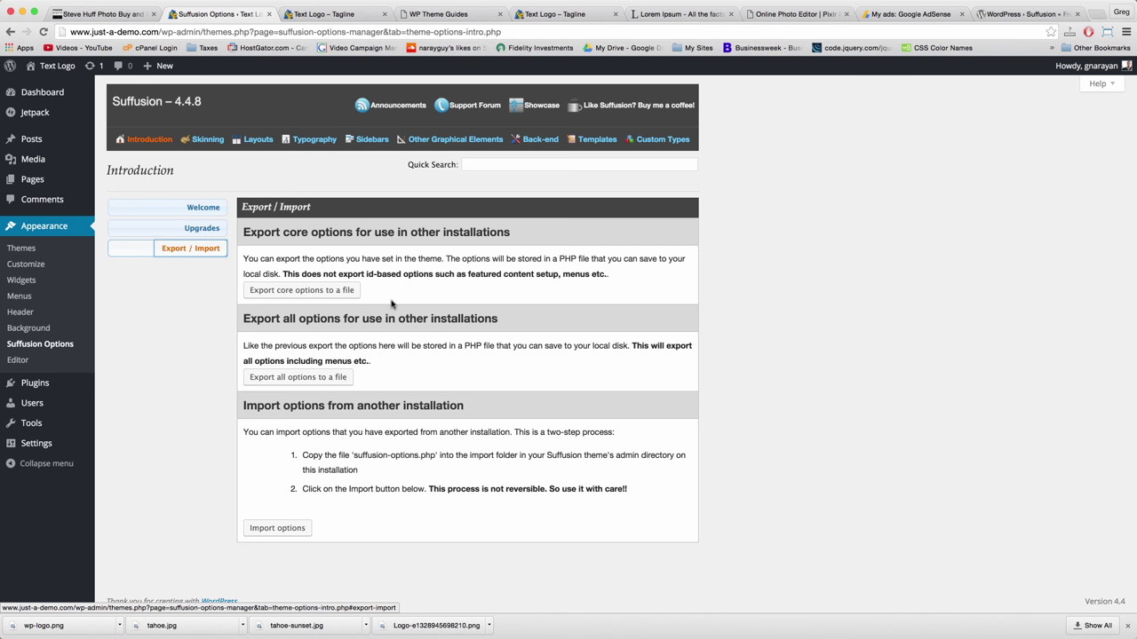
pyautogui.click(211, 229)
pyautogui.moveTo(306, 311); pyautogui.dragTo(464, 316)
pyautogui.click(425, 320)
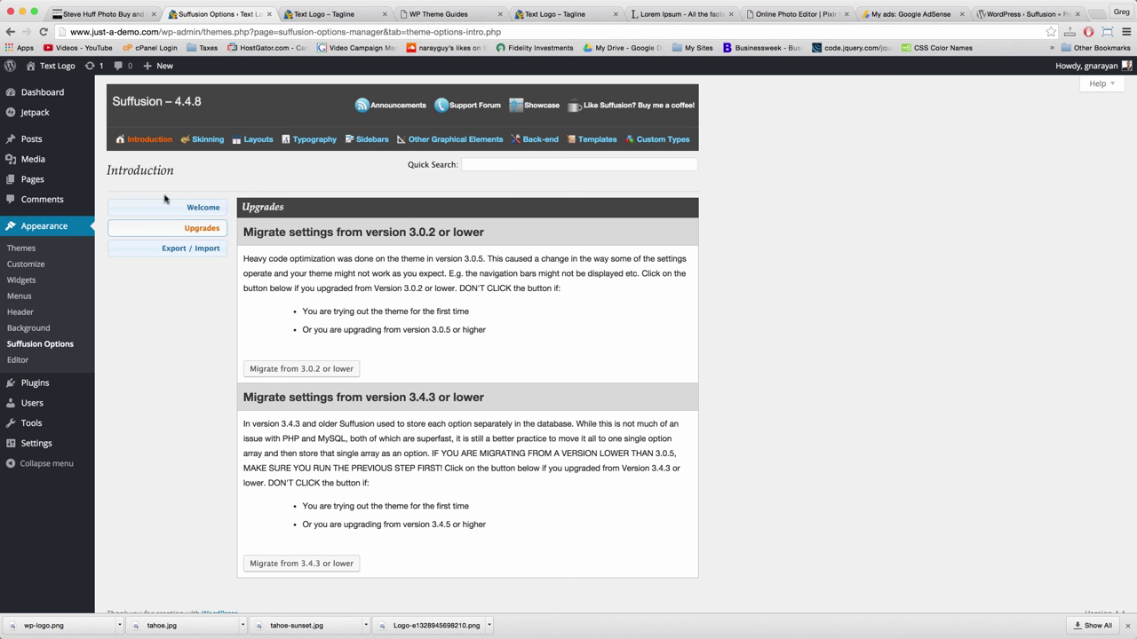
pyautogui.click(202, 207)
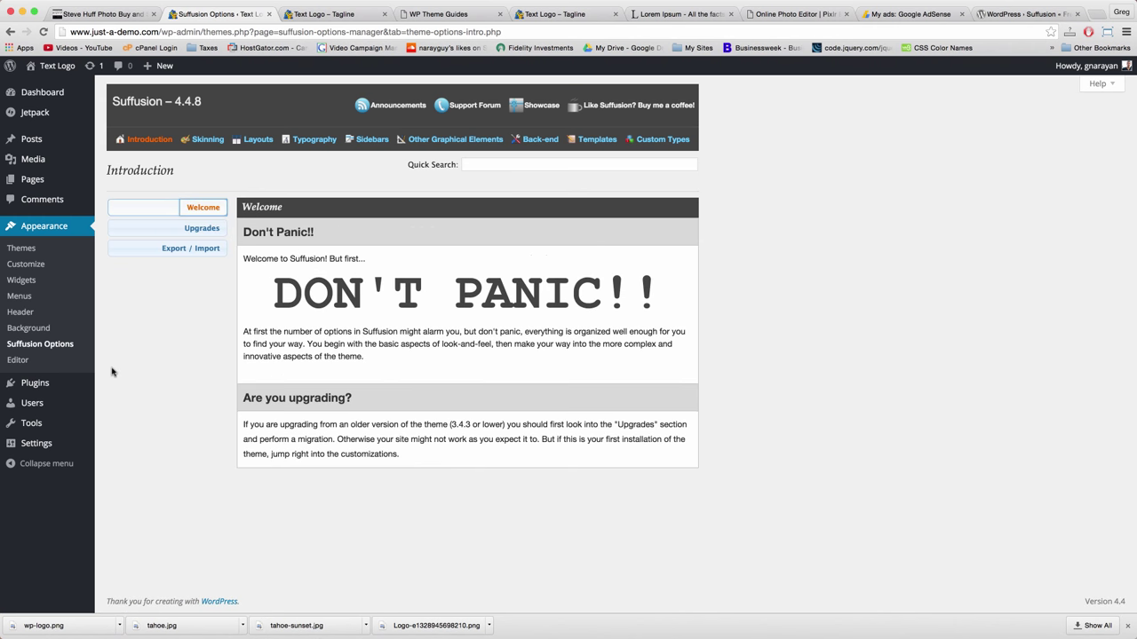
pyautogui.click(209, 142)
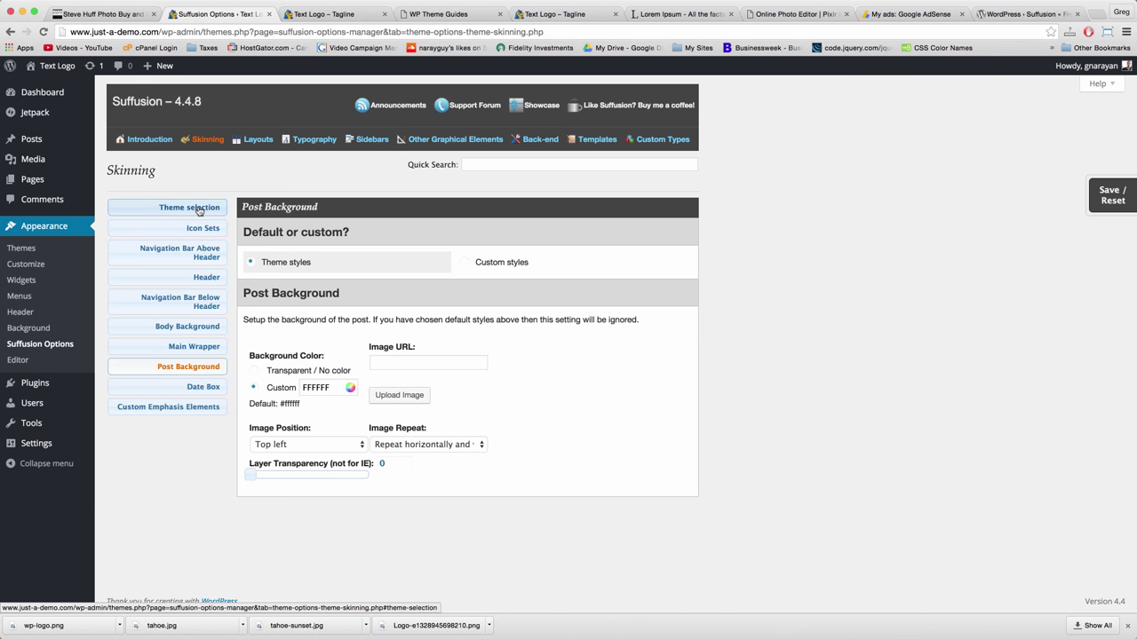
# Save the 'Green on a dark theme' colour scheme and reload the site to view it
pyautogui.click(197, 210)
pyautogui.scroll(-1, 444, 284)
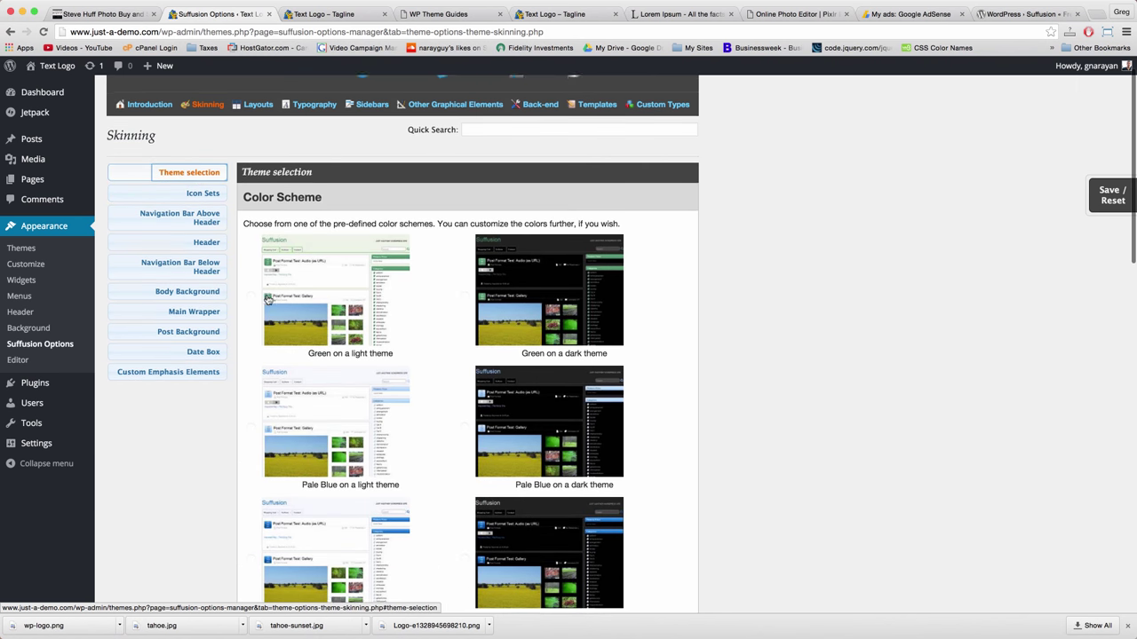
pyautogui.click(463, 280)
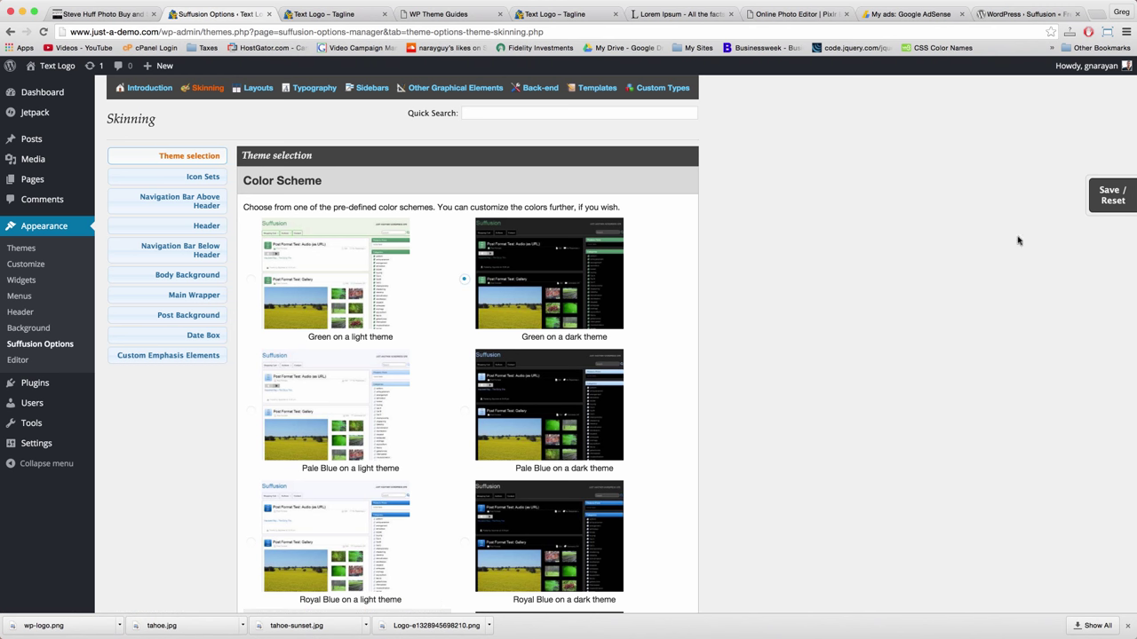
pyautogui.click(1110, 195)
pyautogui.click(1050, 249)
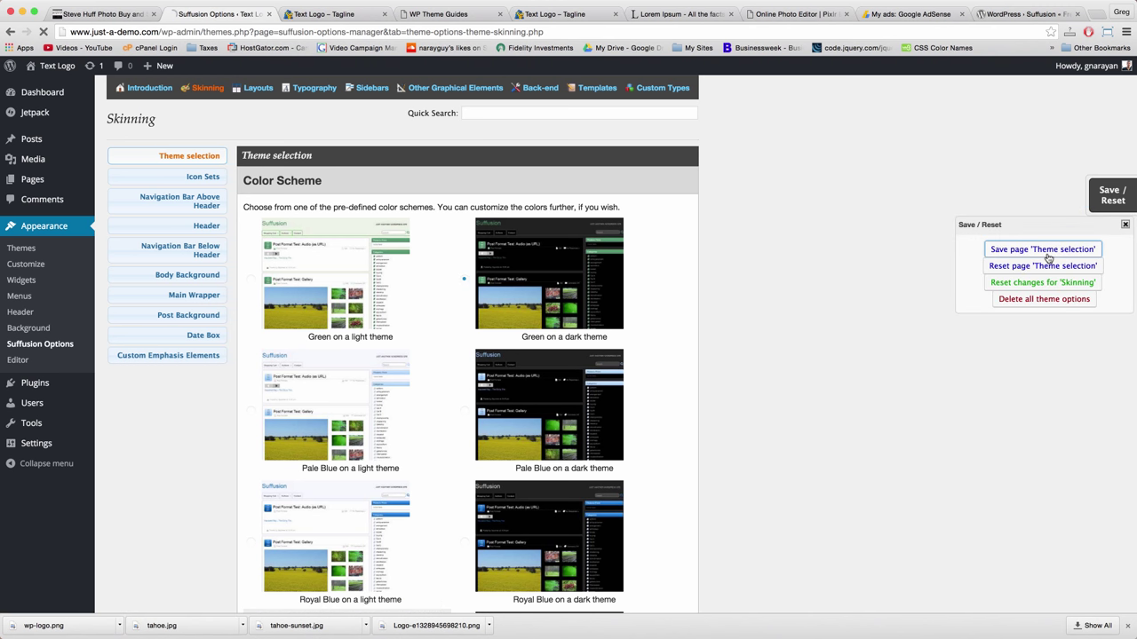
pyautogui.click(326, 19)
pyautogui.click(322, 32)
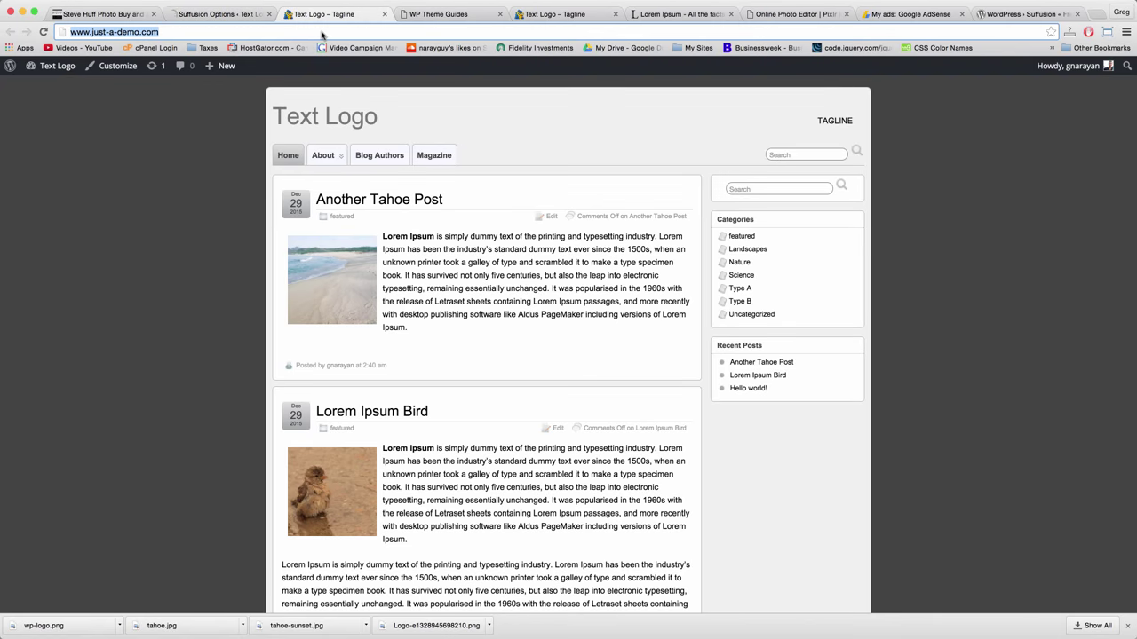
pyautogui.press('Return')
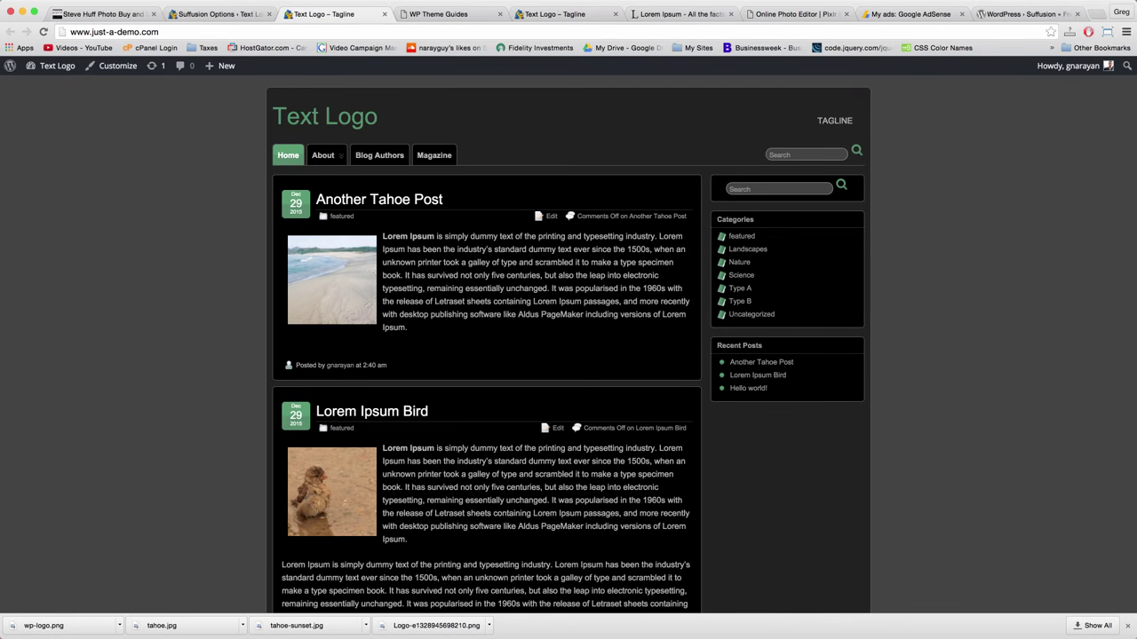
# Switch the colour scheme to Scribbles, save it, and view the restyled site
pyautogui.click(213, 14)
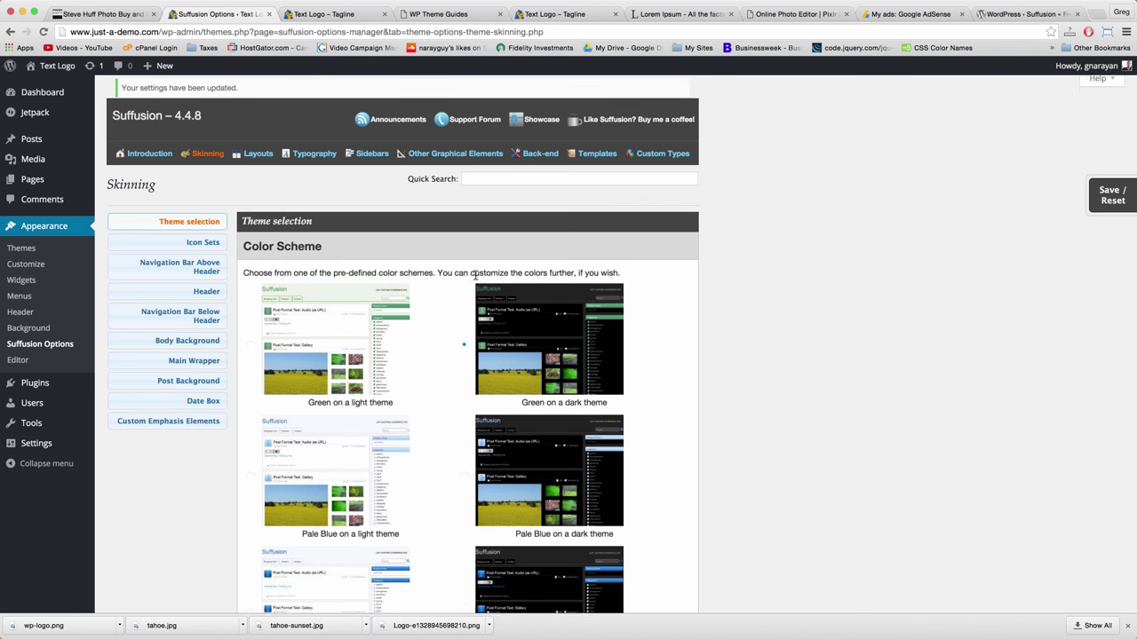
pyautogui.scroll(-5, 476, 417)
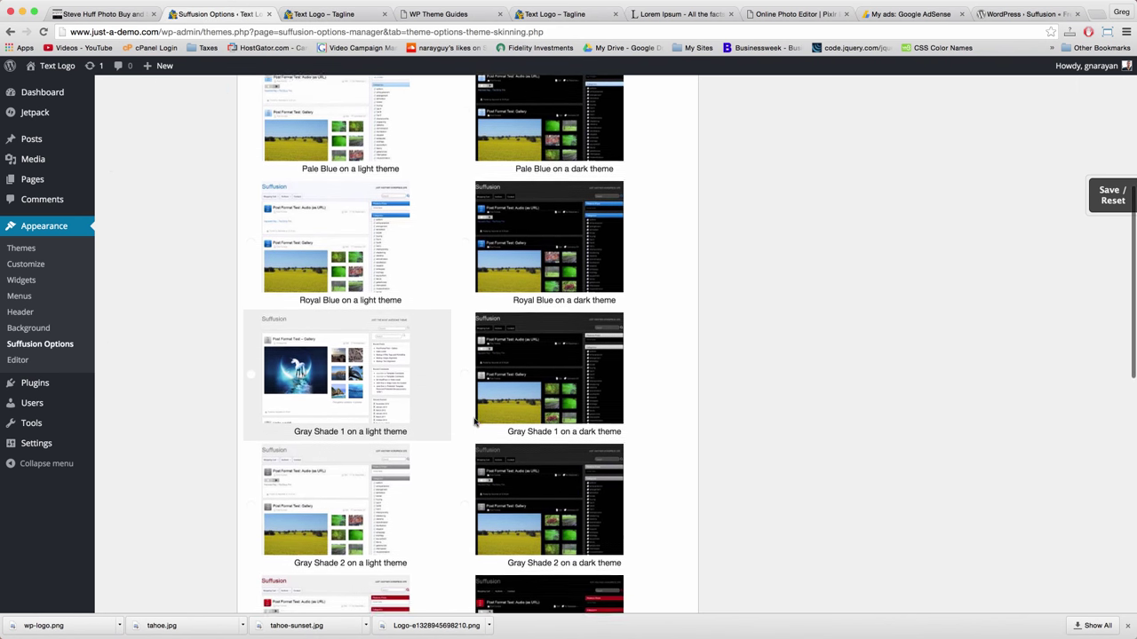
pyautogui.scroll(-9, 475, 422)
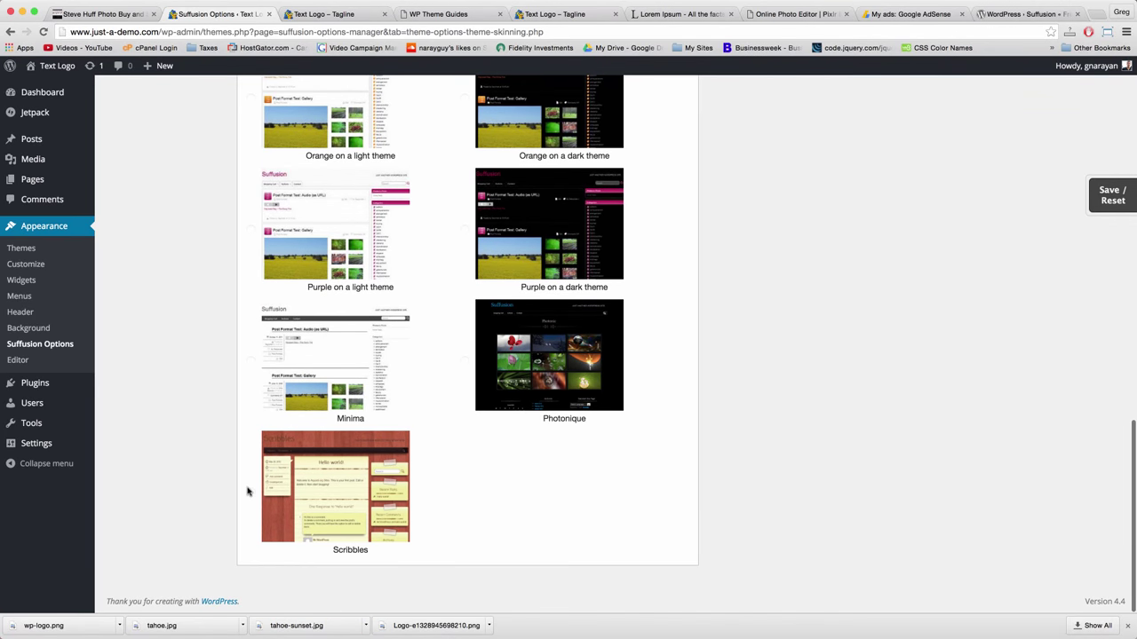
pyautogui.click(1102, 205)
pyautogui.click(1034, 249)
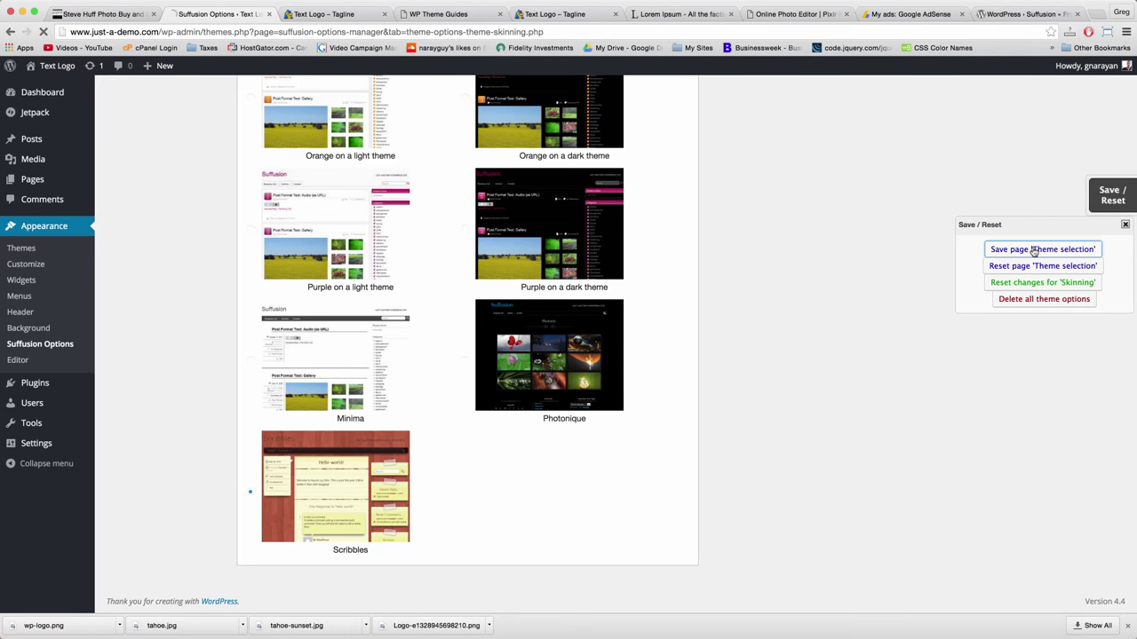
pyautogui.click(307, 8)
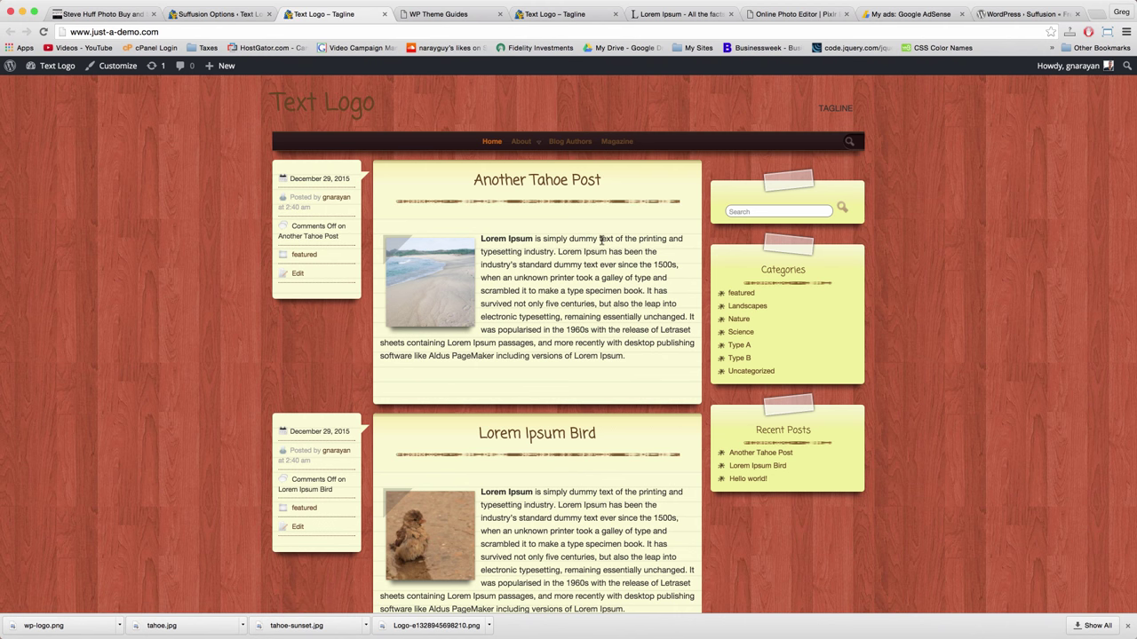
# Scroll through the Scribbles-styled front page, then go back to Suffusion Options
pyautogui.scroll(-10, 625, 340)
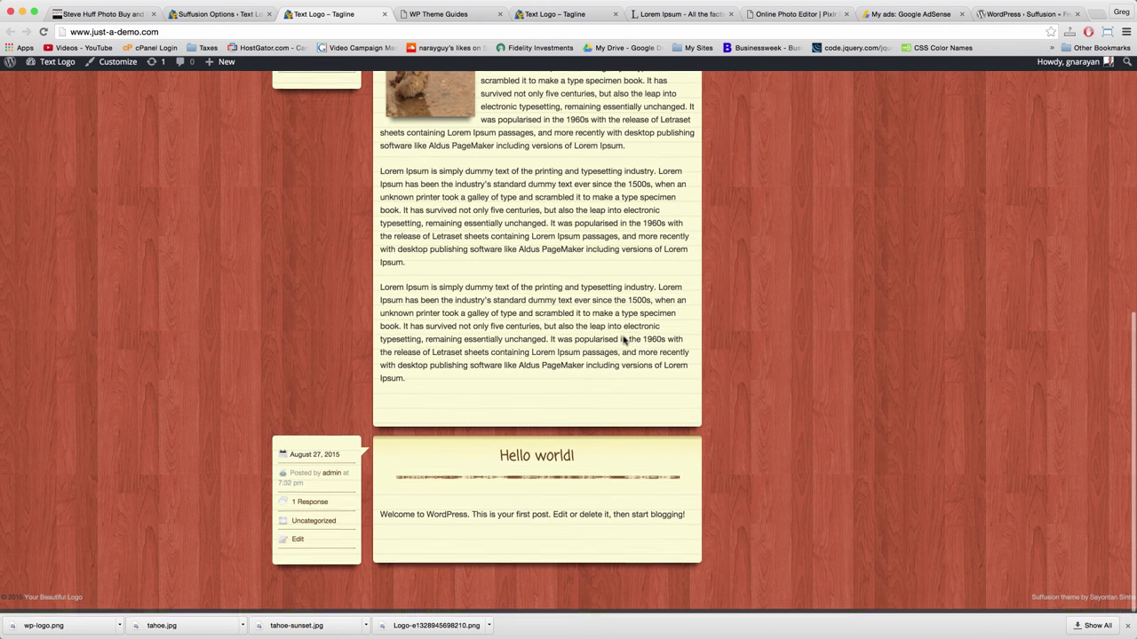
pyautogui.scroll(10, 624, 340)
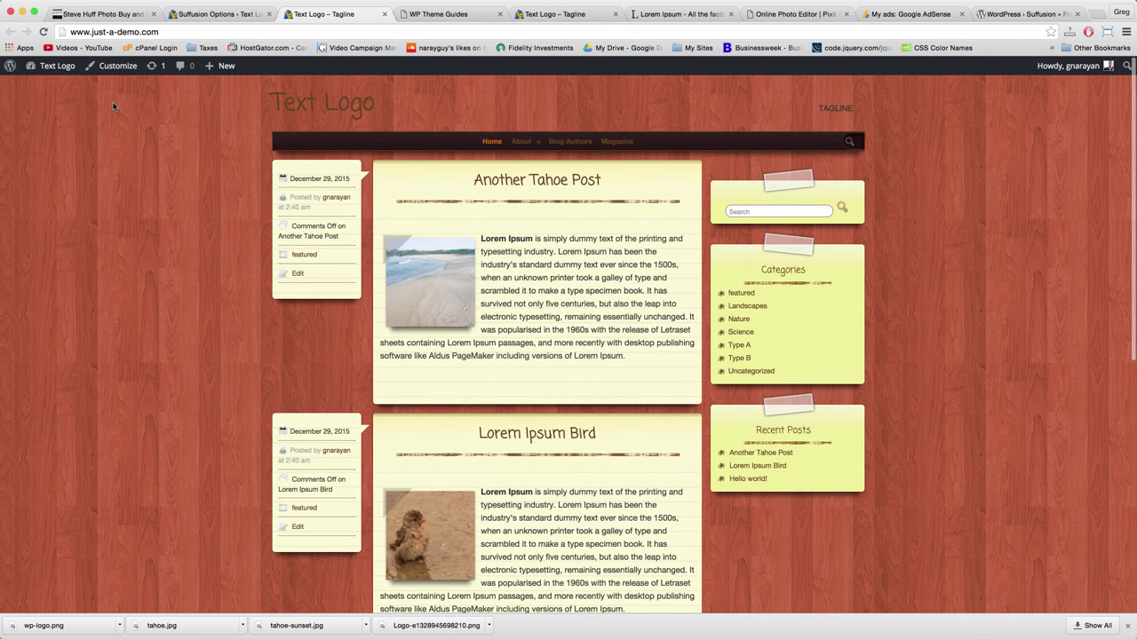
pyautogui.moveTo(521, 142)
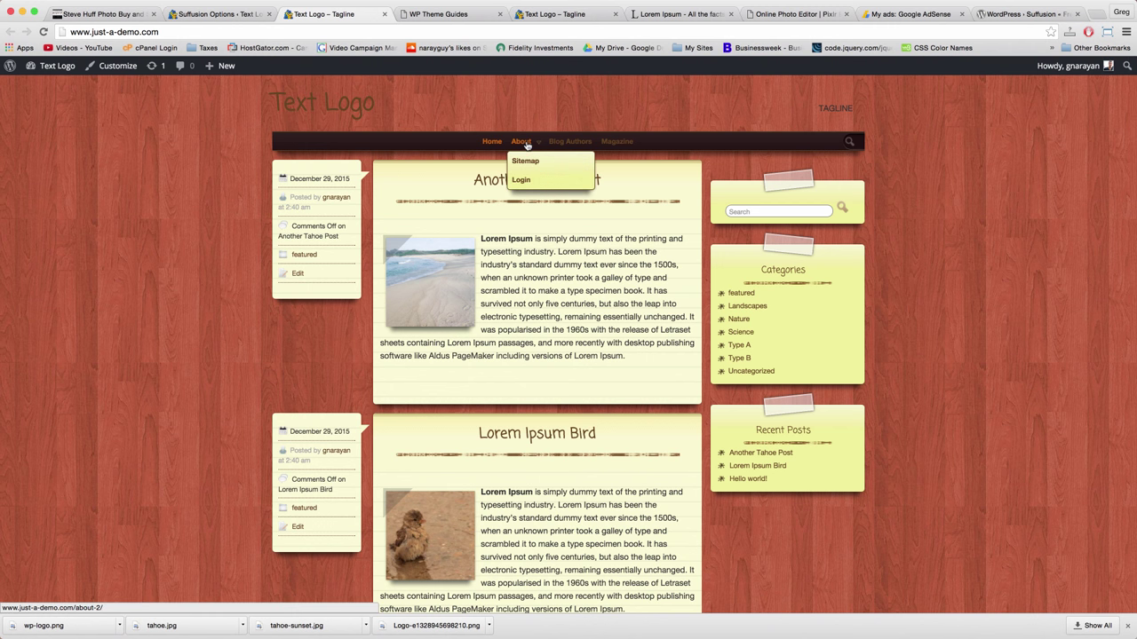
pyautogui.click(215, 13)
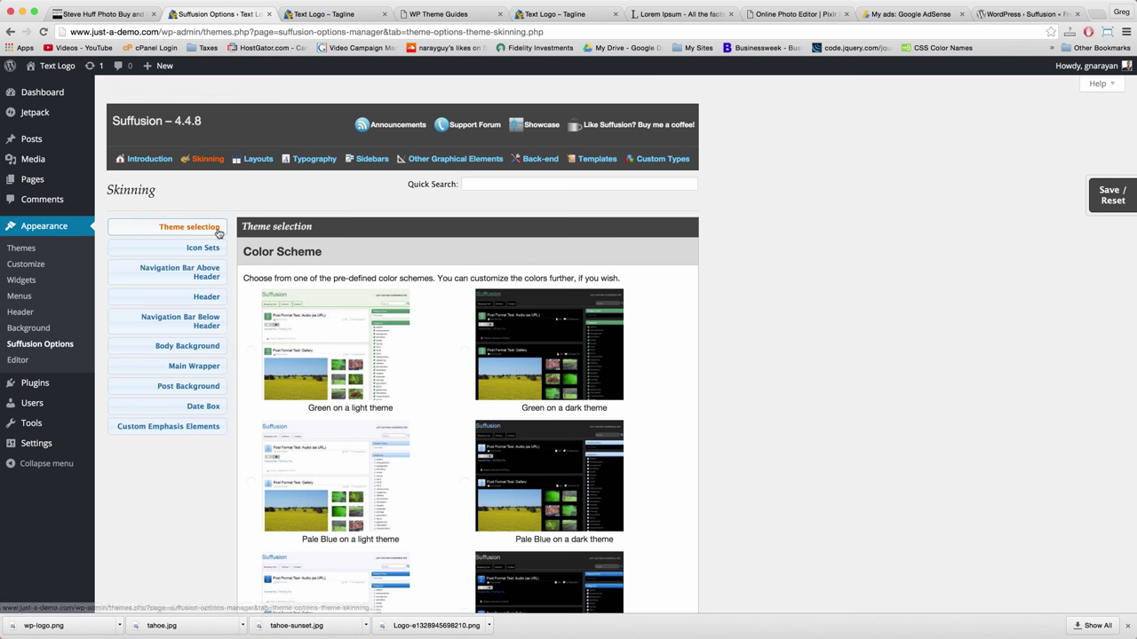
# Switch the Navigation Bar Below Header styling from theme styles to custom styles
pyautogui.scroll(-1, 134, 322)
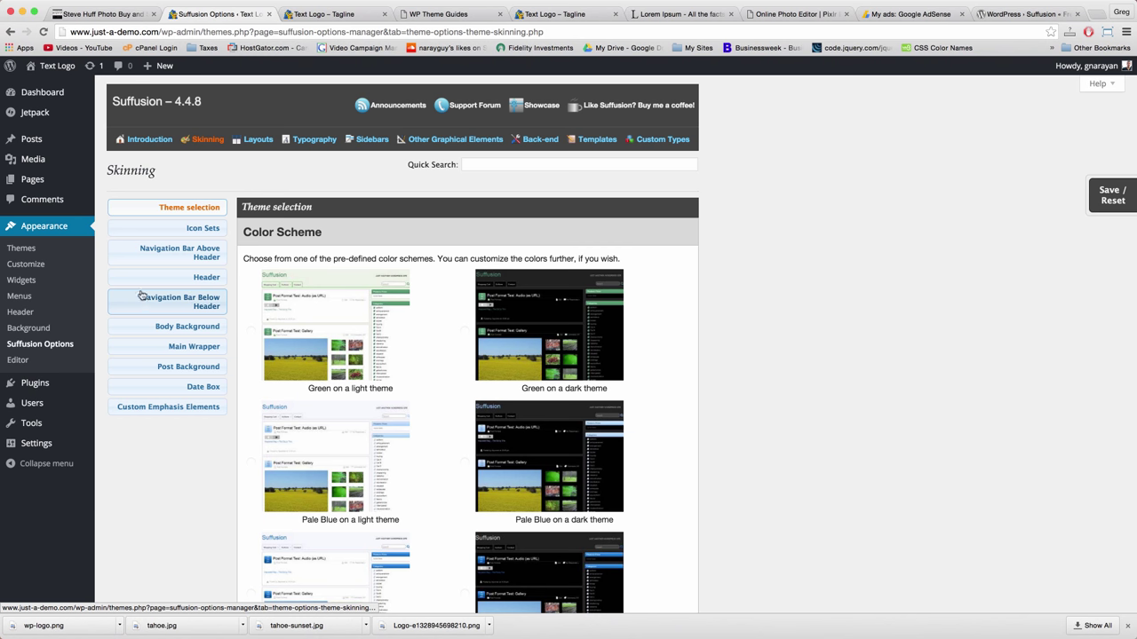
pyautogui.click(195, 305)
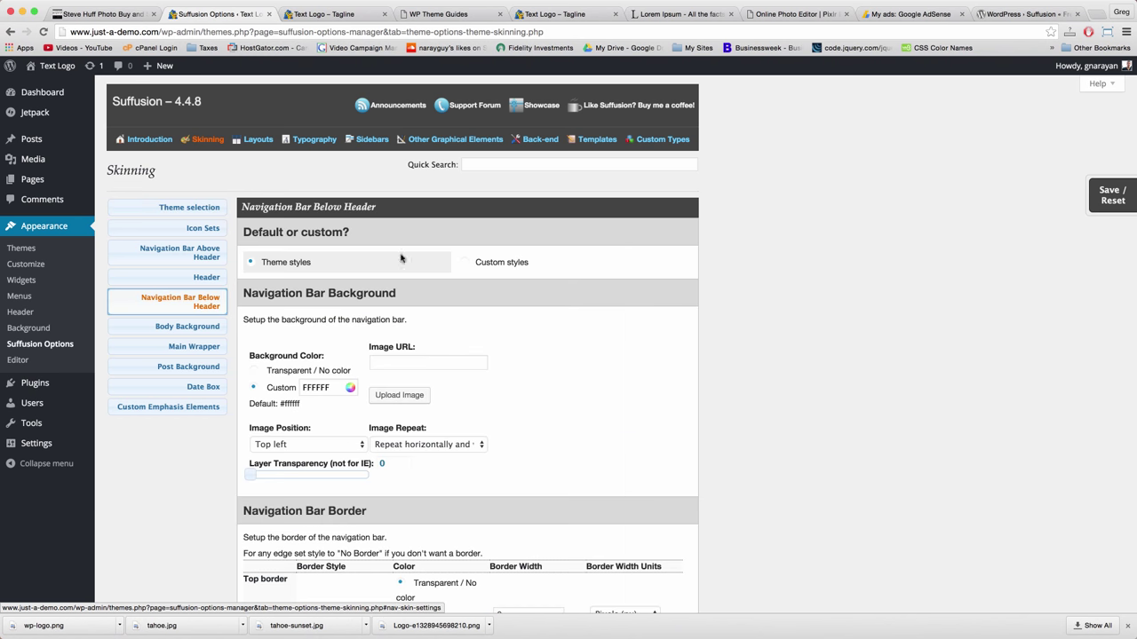
pyautogui.click(463, 264)
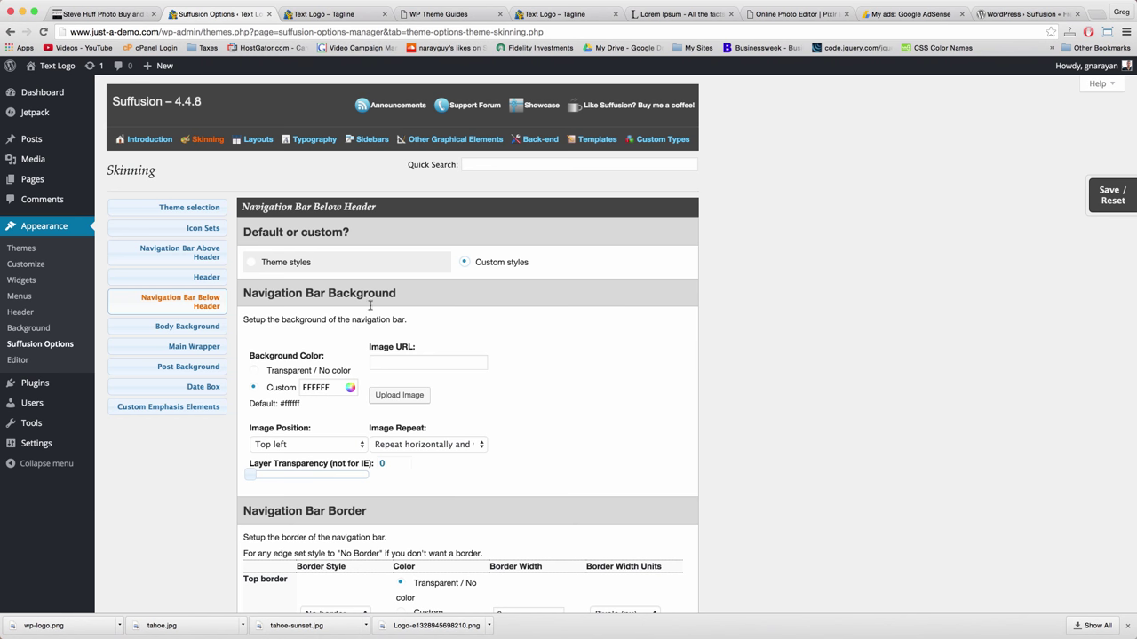
pyautogui.scroll(-3, 396, 578)
pyautogui.scroll(2, 351, 278)
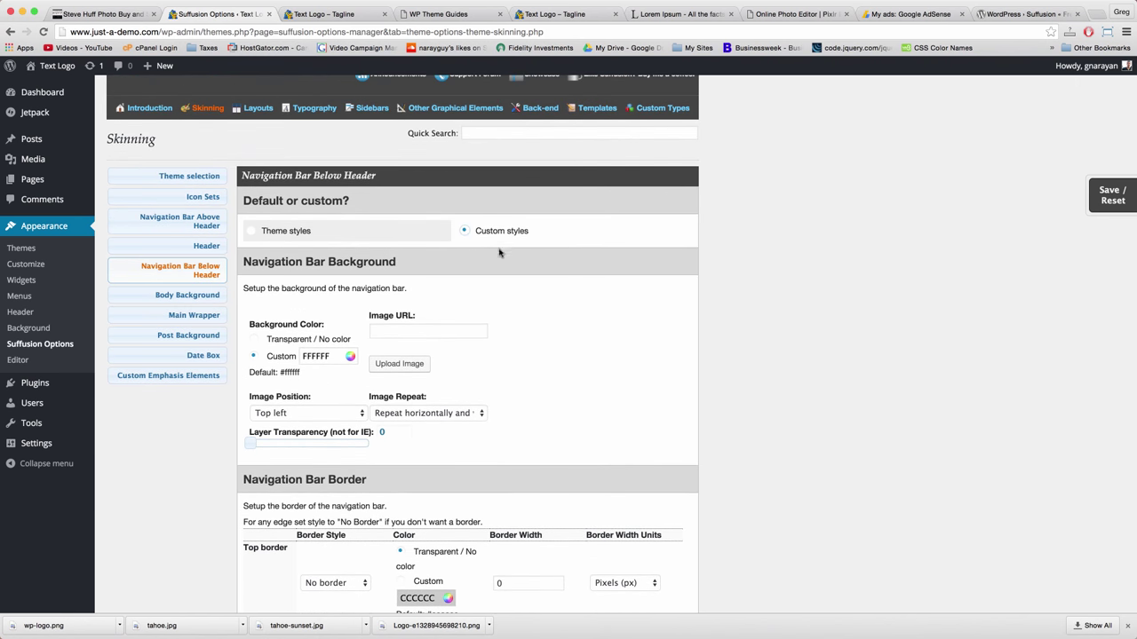
pyautogui.click(324, 13)
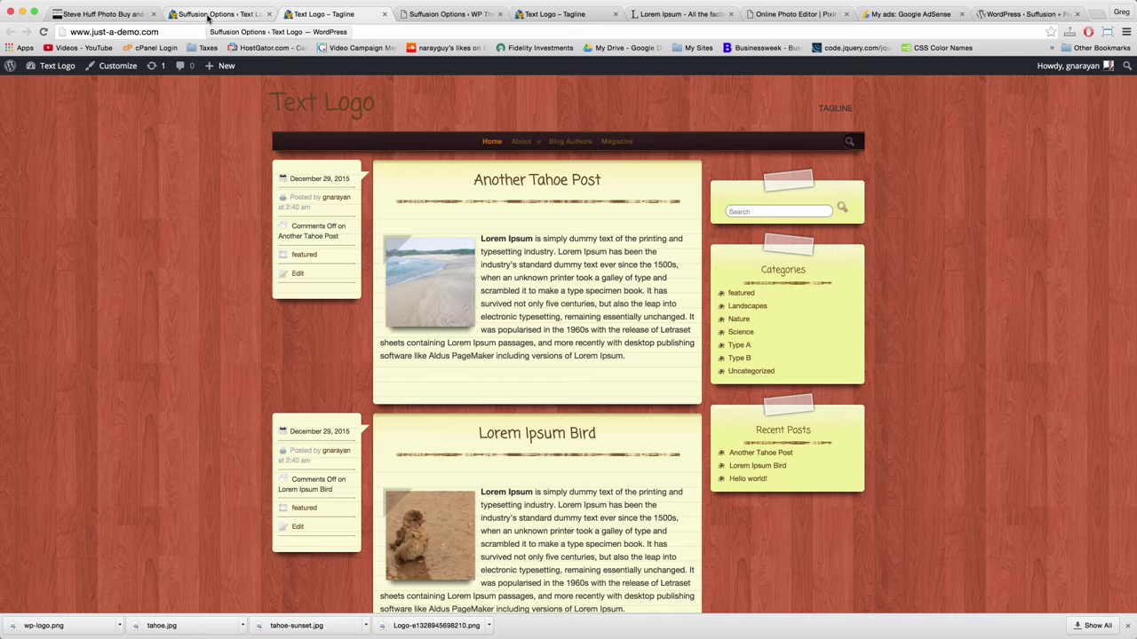
pyautogui.click(209, 15)
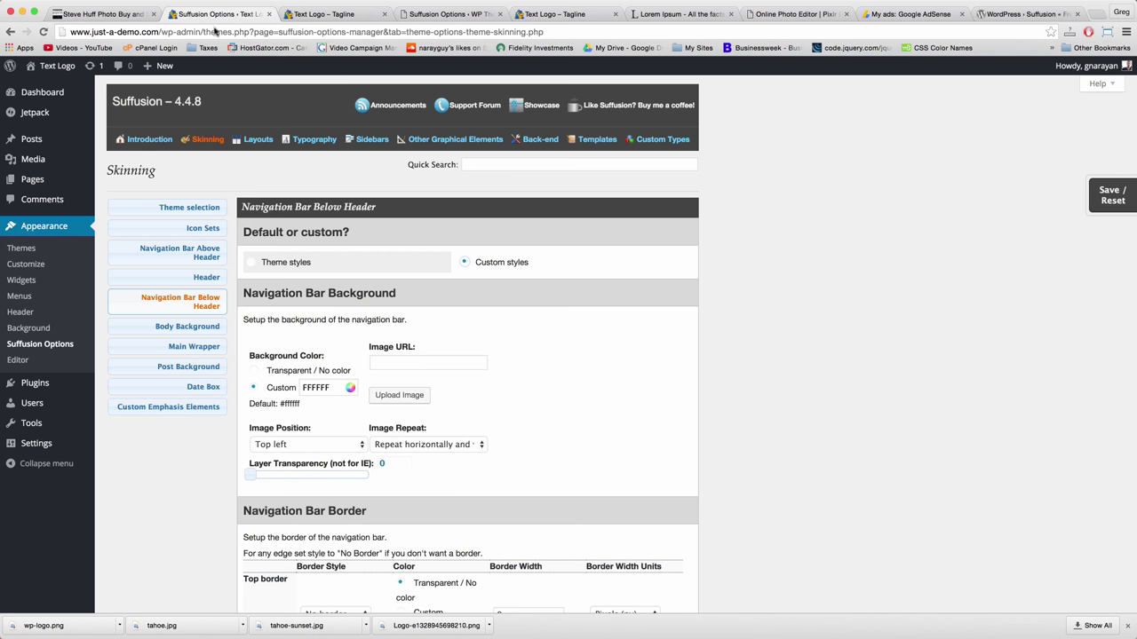
# Choose 'Gray Shade 1 on a light theme' and save the Theme selection page
pyautogui.click(191, 206)
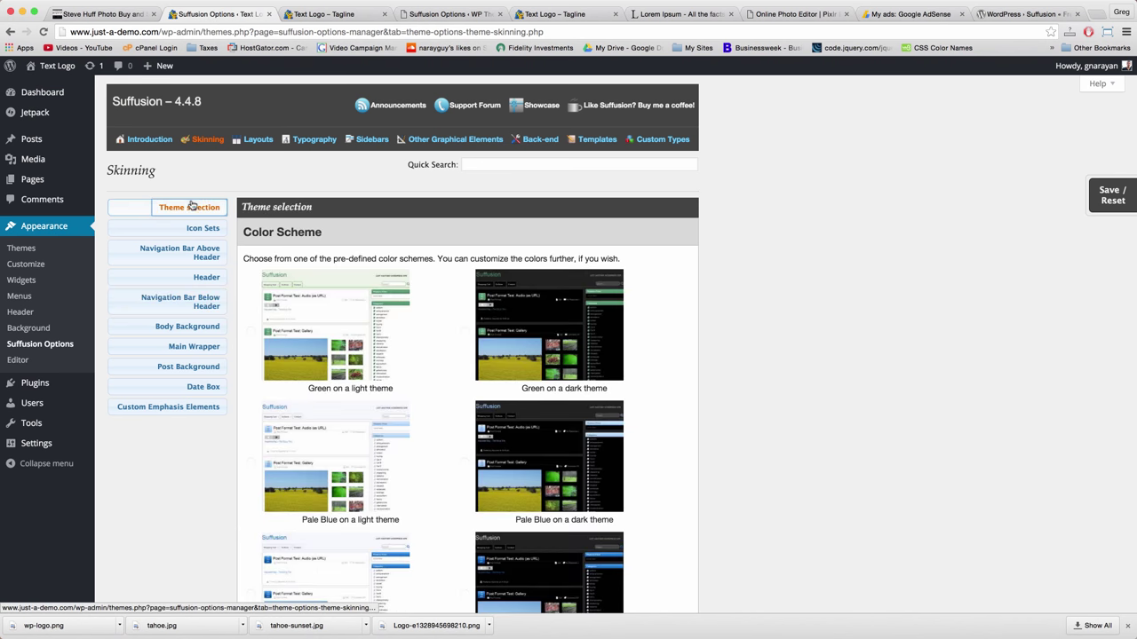
pyautogui.scroll(-5, 336, 331)
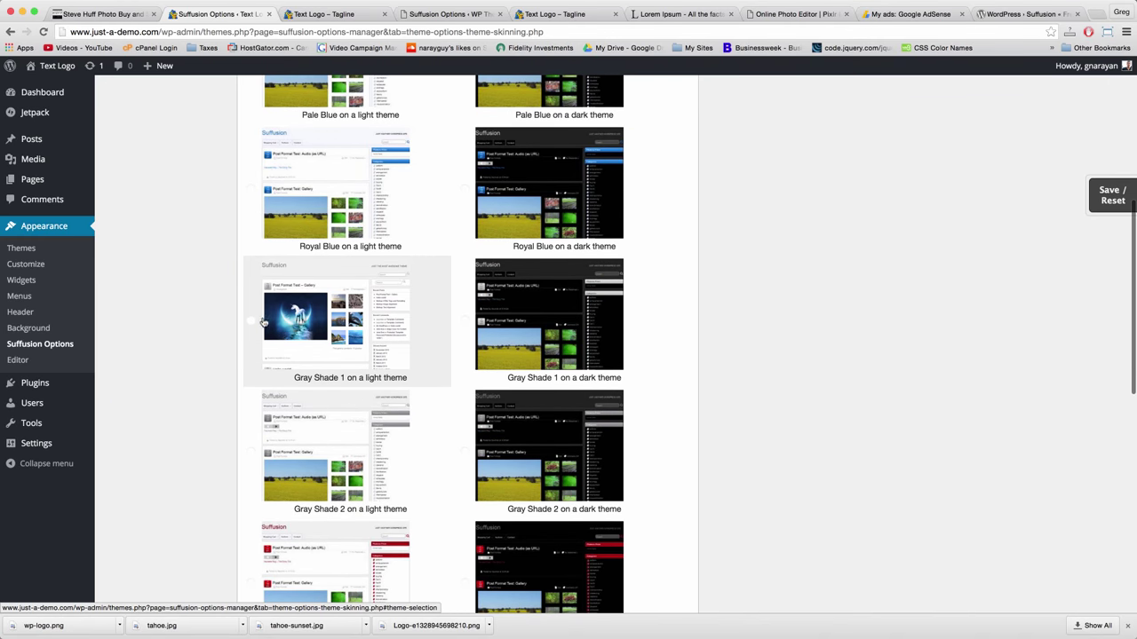
pyautogui.click(252, 321)
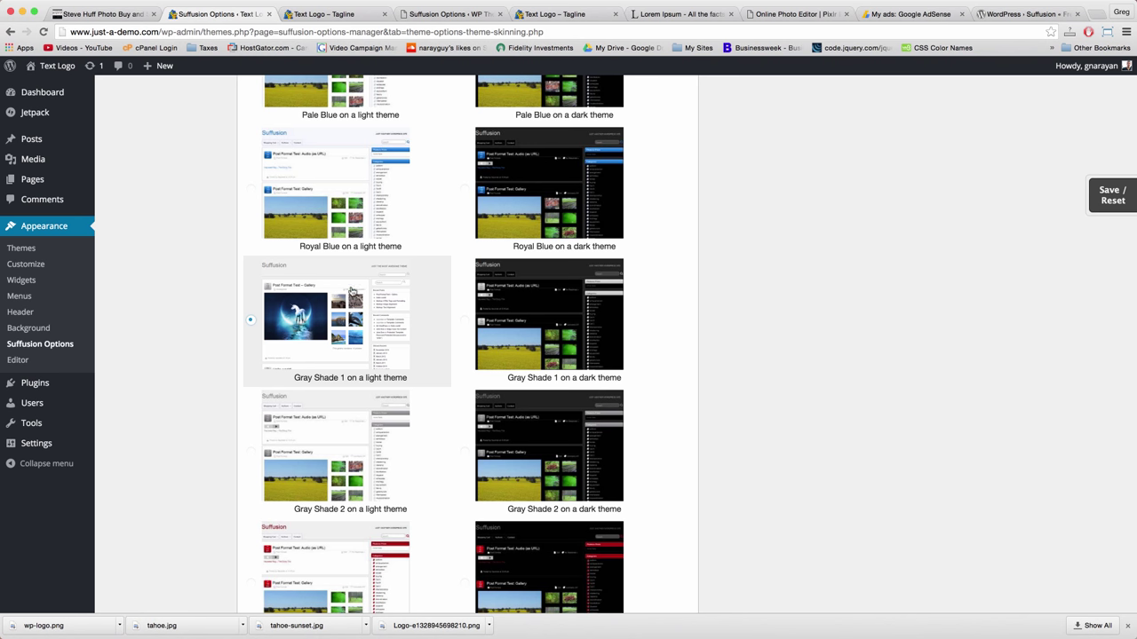
pyautogui.click(1108, 196)
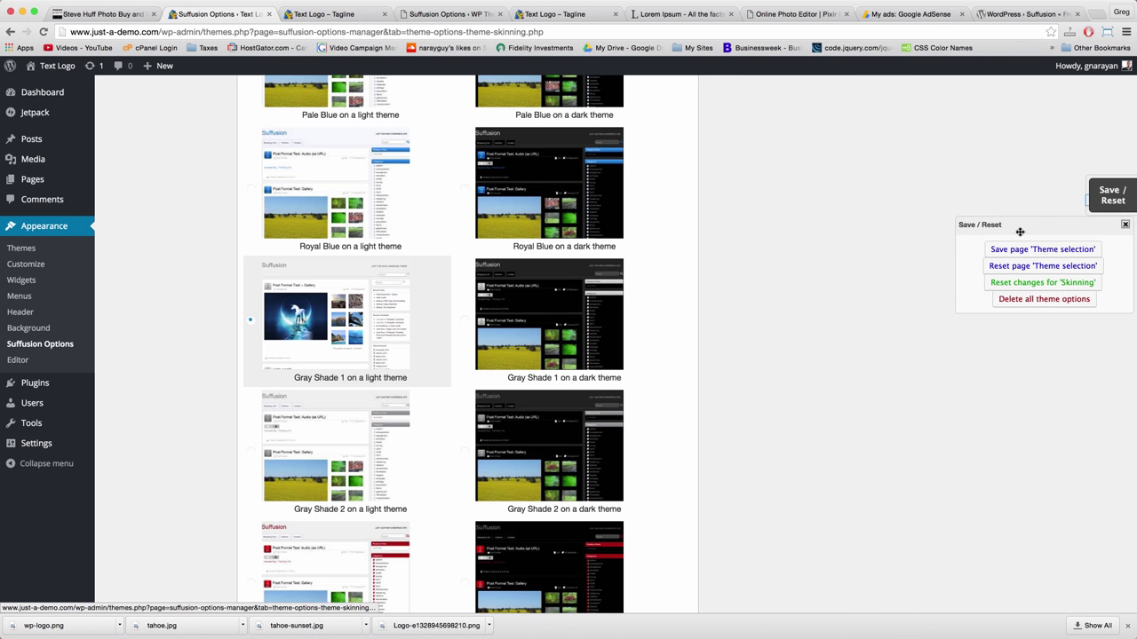
pyautogui.click(1022, 250)
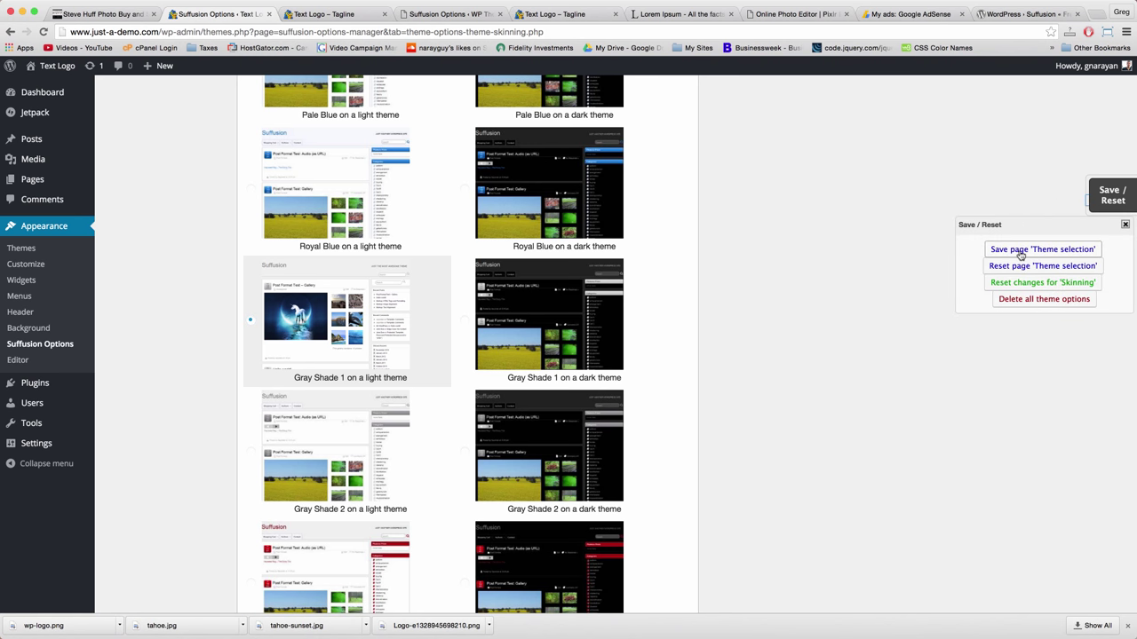
# Reload the site to see the Gray Shade 1 skin
pyautogui.click(335, 13)
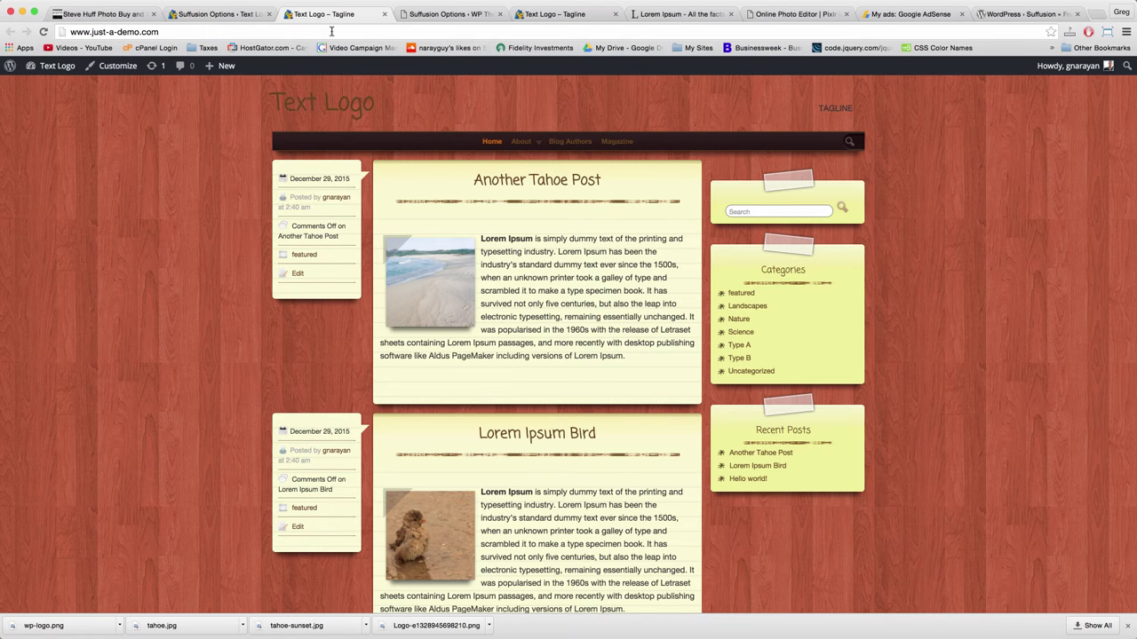
pyautogui.click(331, 31)
pyautogui.press('Return')
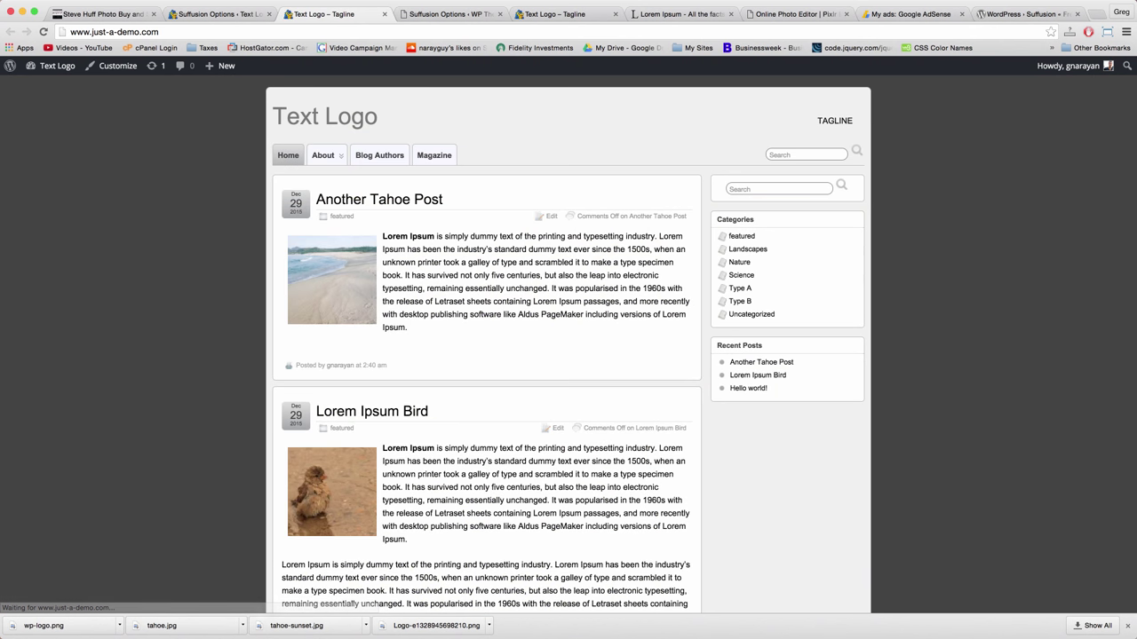
# Open the Navigation Bar Below Header page in Suffusion's Skinning options
pyautogui.click(209, 14)
pyautogui.scroll(-5, 415, 254)
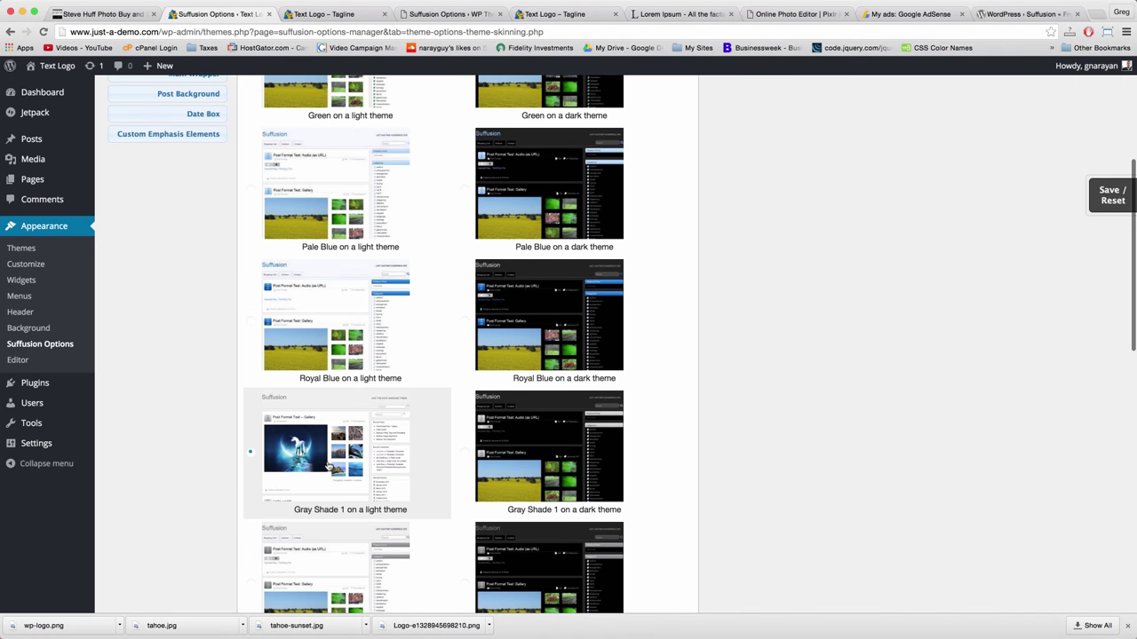
pyautogui.scroll(5, 237, 320)
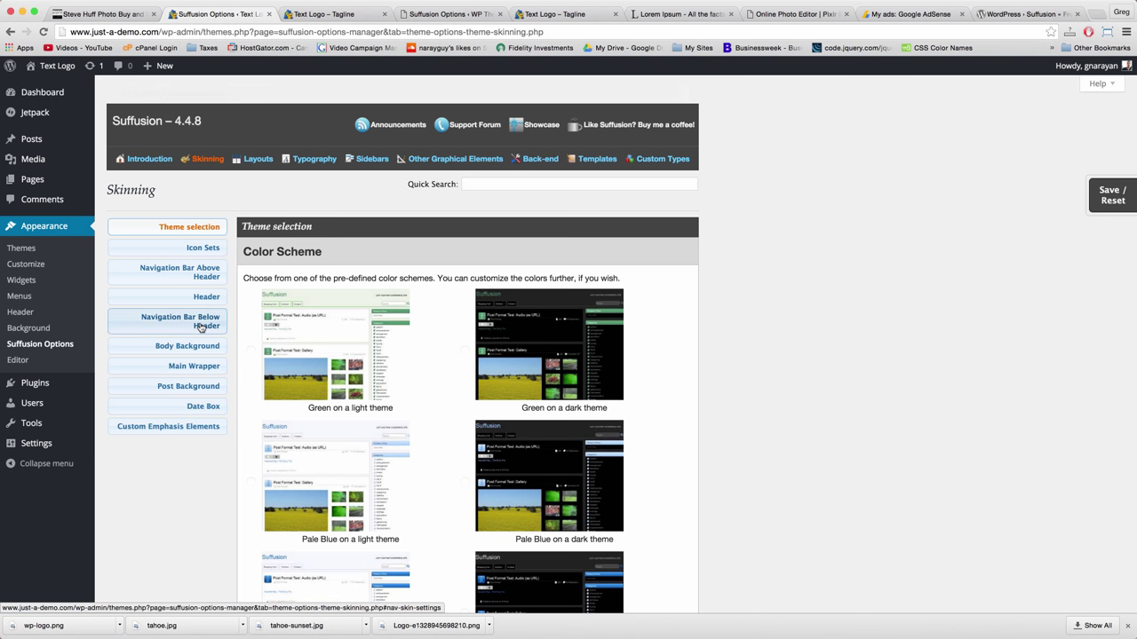
pyautogui.scroll(-1, 201, 323)
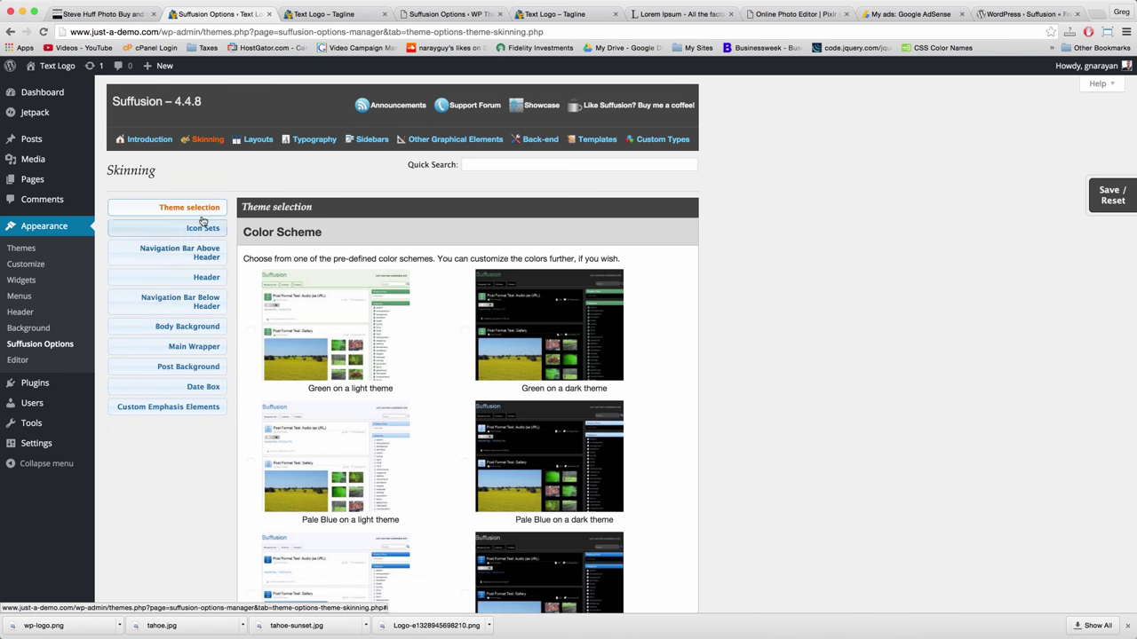
pyautogui.click(196, 303)
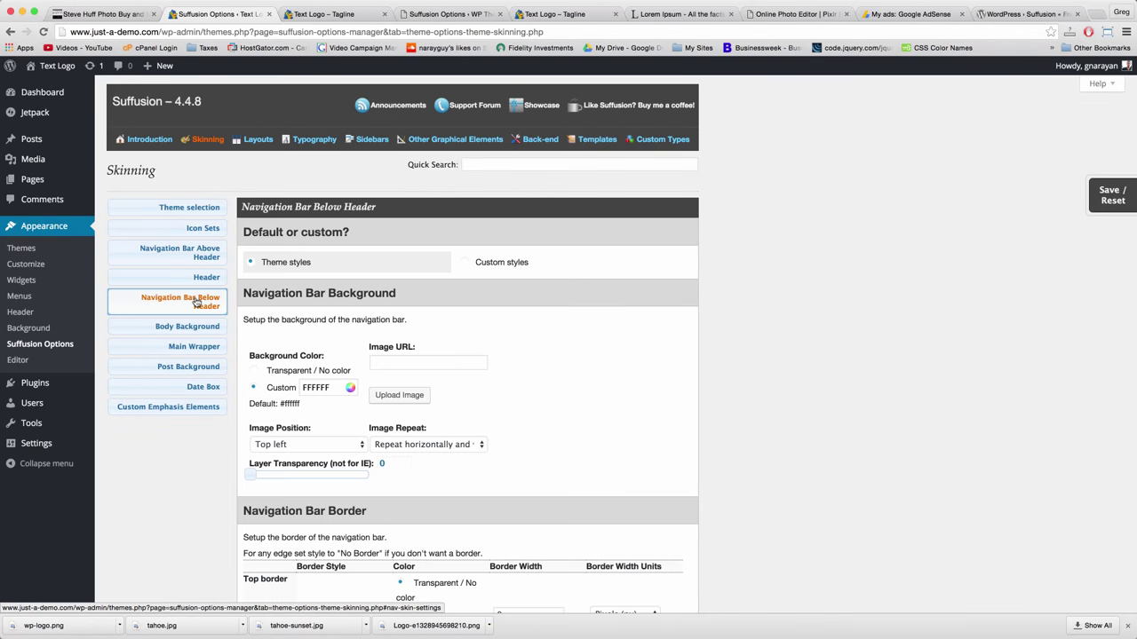
# Close the extra theme-options browser tab and return to the Text Logo Suffusion options
pyautogui.click(337, 15)
pyautogui.click(209, 15)
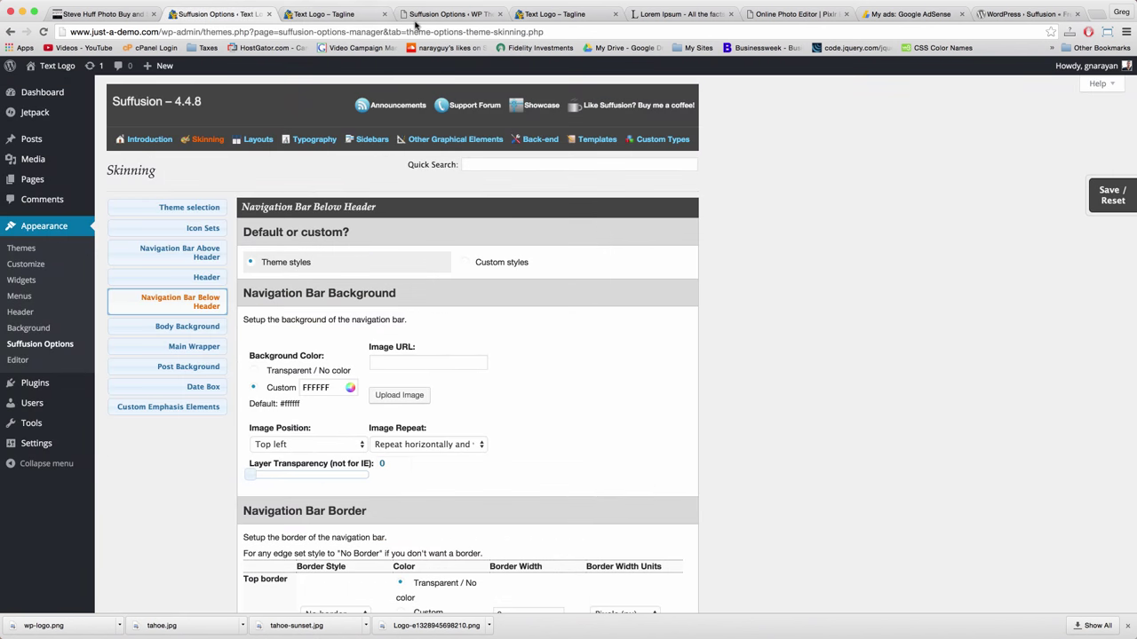
pyautogui.click(432, 15)
pyautogui.hotkey('ctrl', 'w')
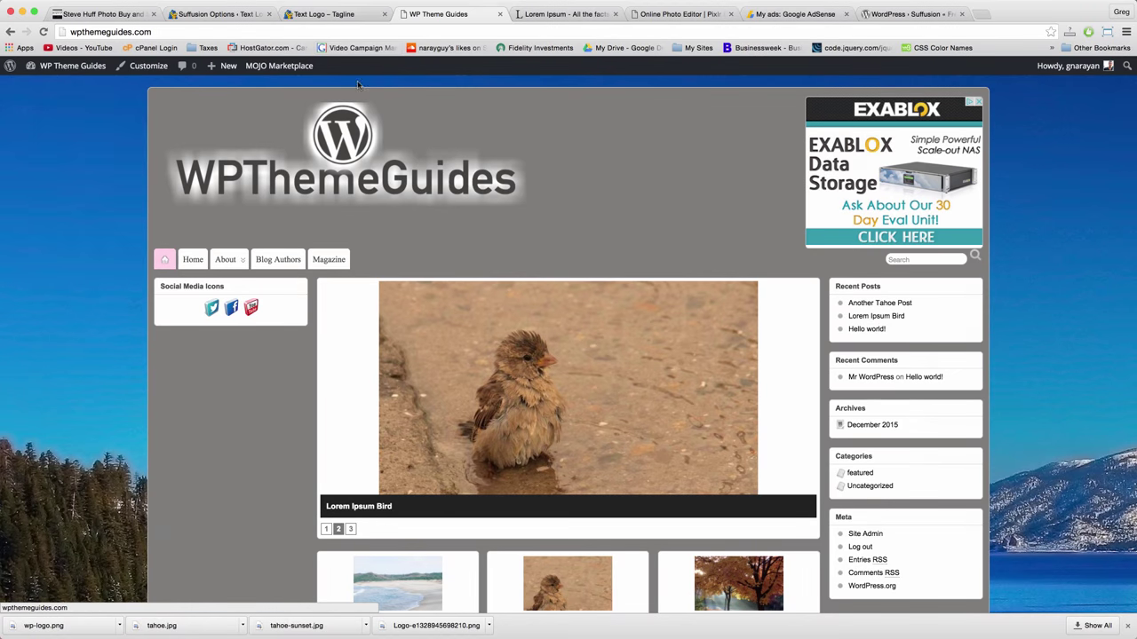
pyautogui.hotkey('ctrl', '2')
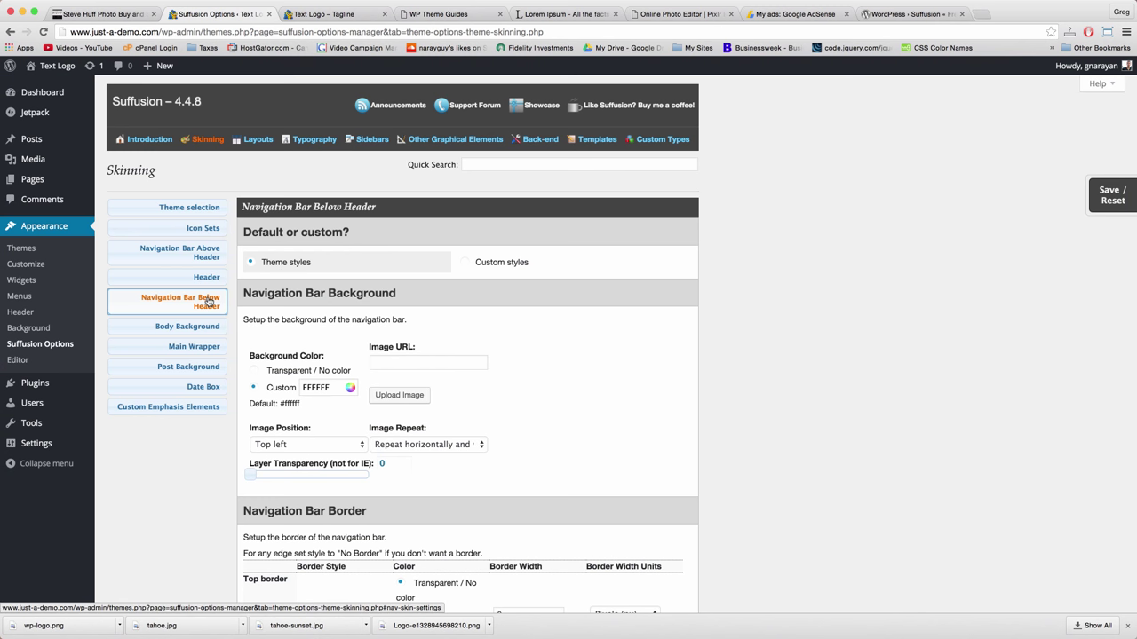
# Switch the navigation bar below the header to custom styles and check the front page
pyautogui.scroll(-2, 282, 360)
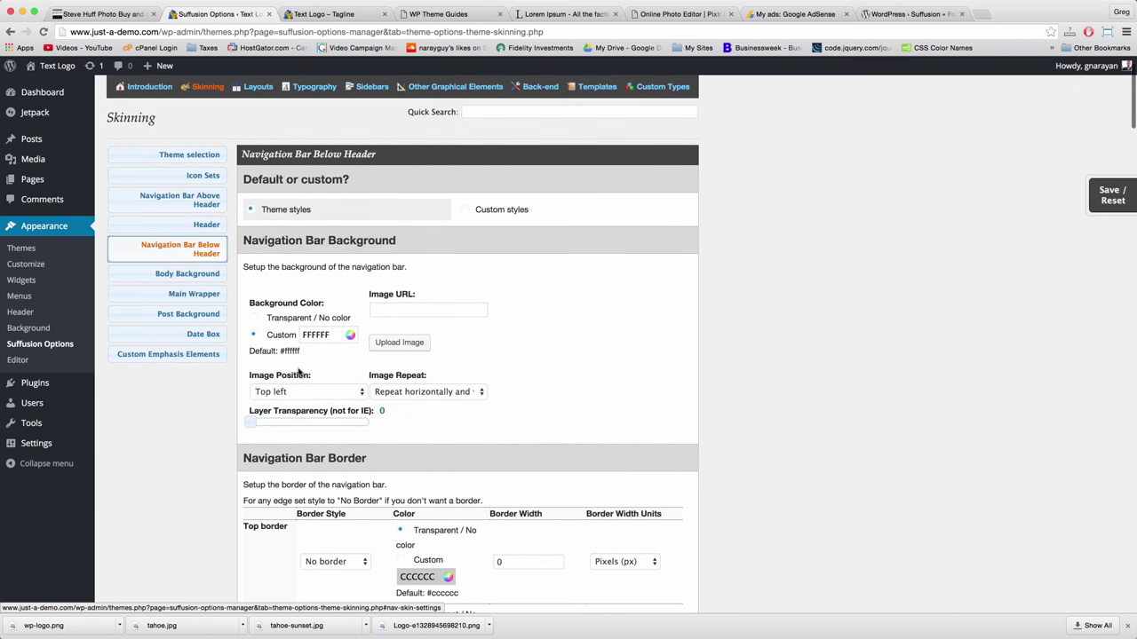
pyautogui.click(254, 318)
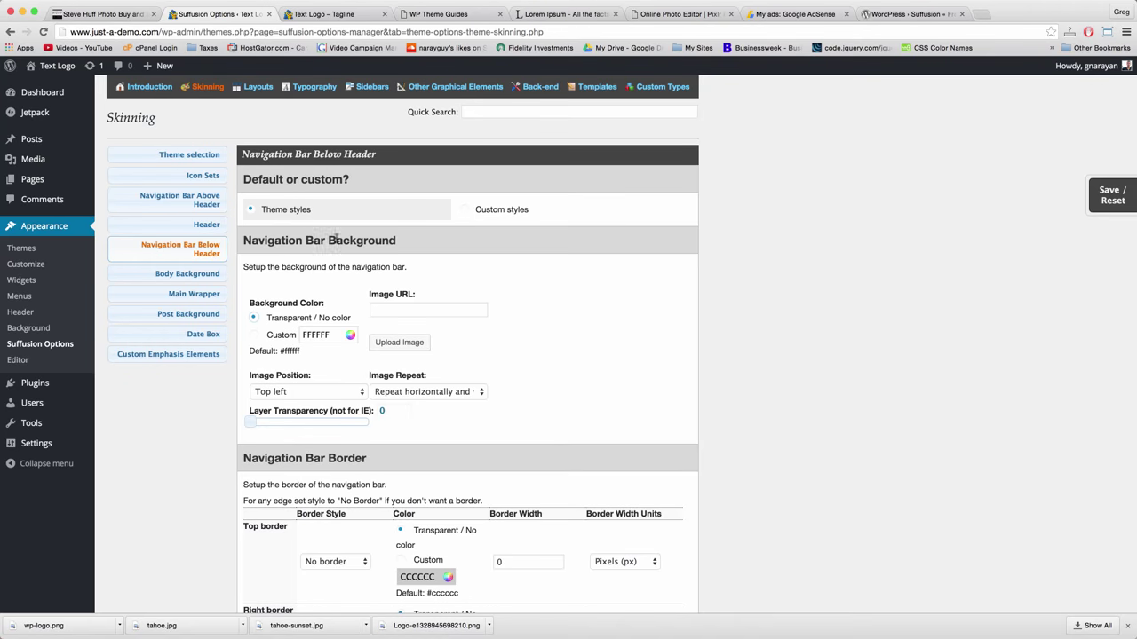
pyautogui.click(324, 14)
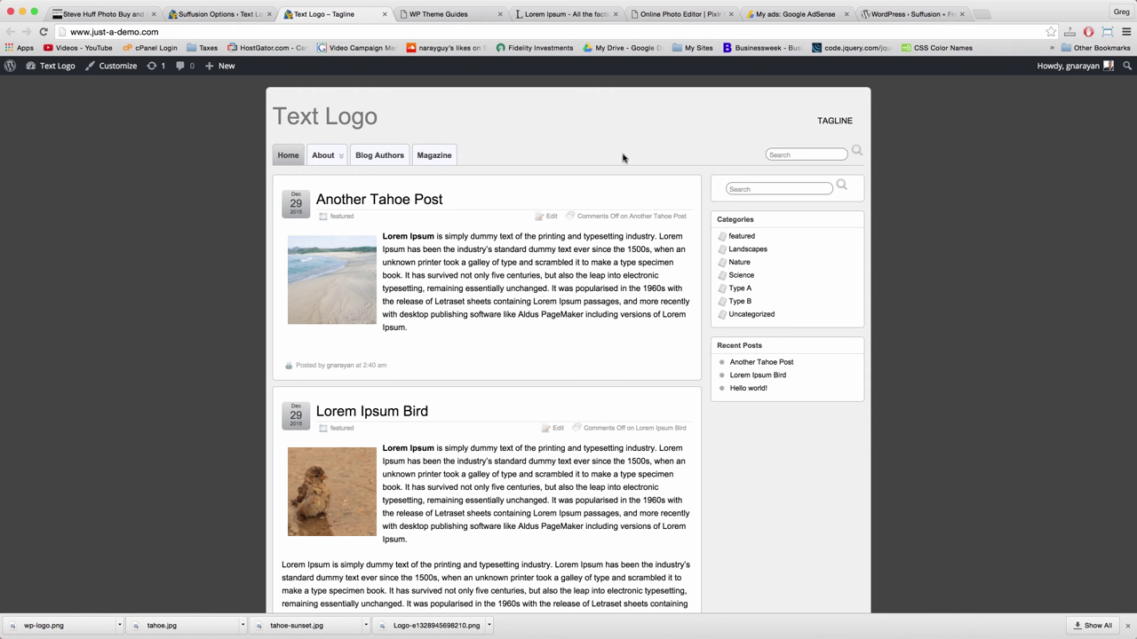
pyautogui.click(218, 14)
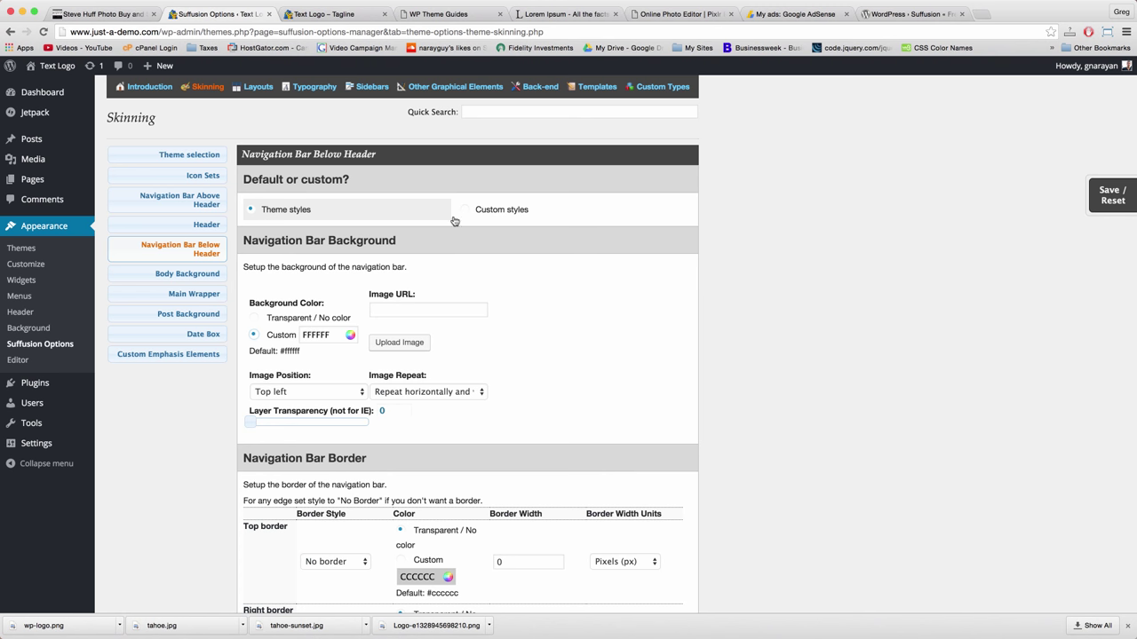
# Keep the custom FFFFFF background colour and save the Navigation Bar Below Header page
pyautogui.click(321, 339)
pyautogui.click(528, 355)
pyautogui.click(1087, 195)
pyautogui.click(1027, 248)
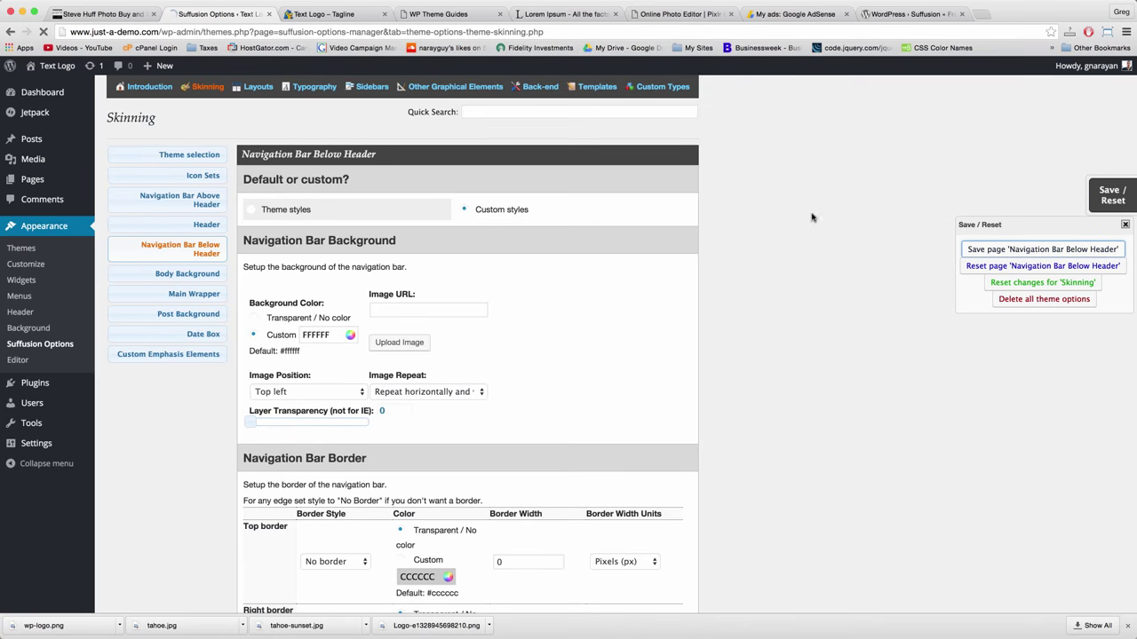
# Reload the site, then set the nav bar background to Transparent / No color
pyautogui.click(314, 18)
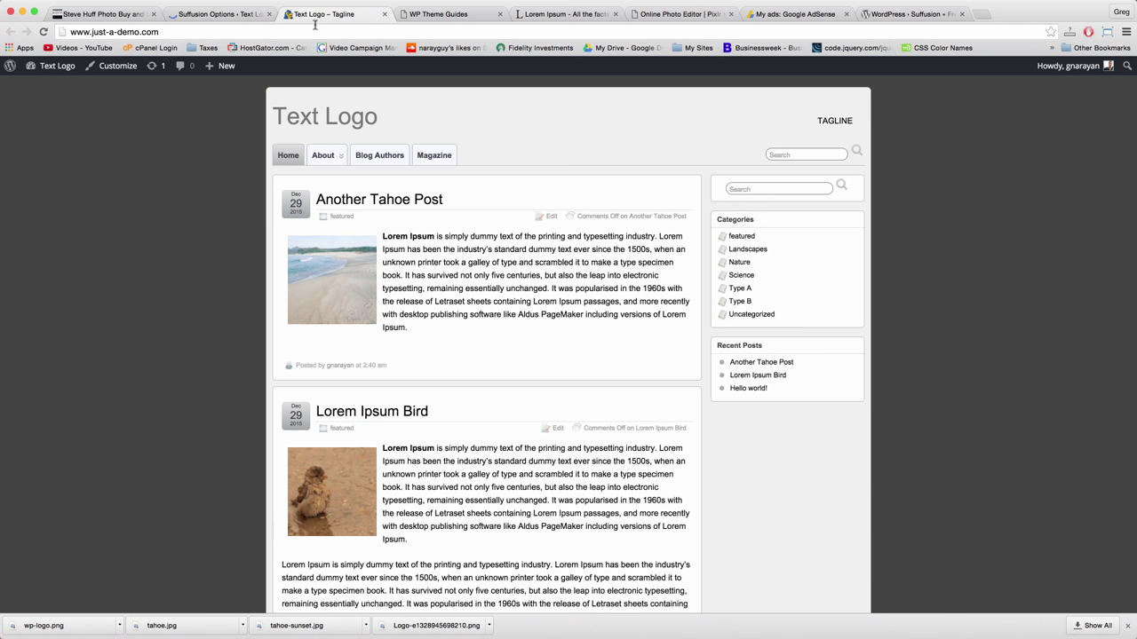
pyautogui.click(314, 31)
pyautogui.press('Return')
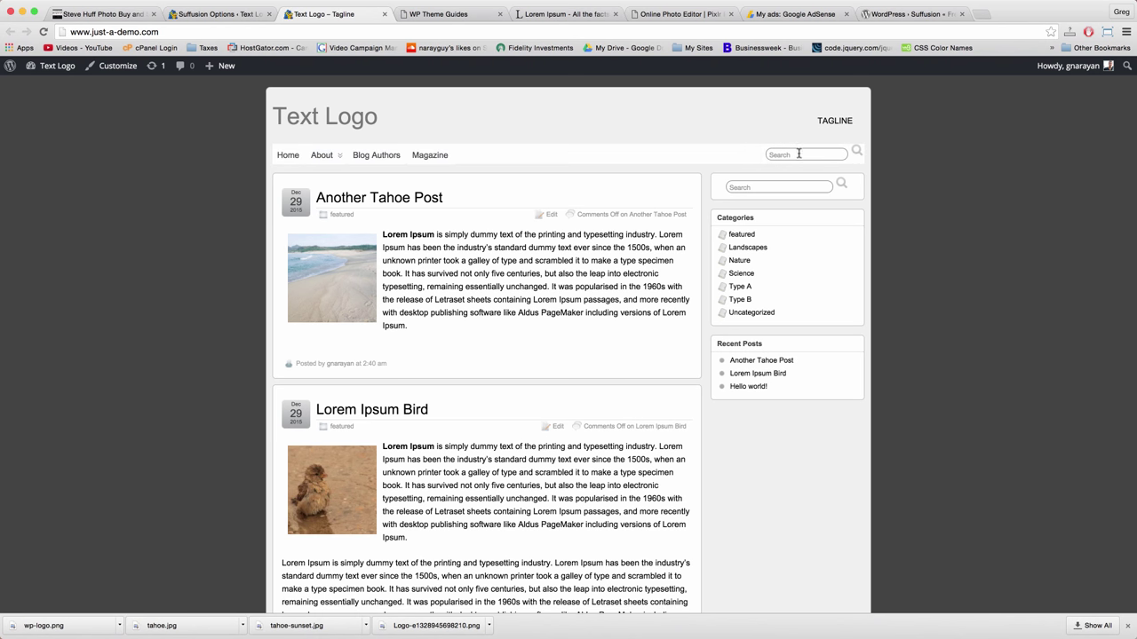
pyautogui.click(233, 14)
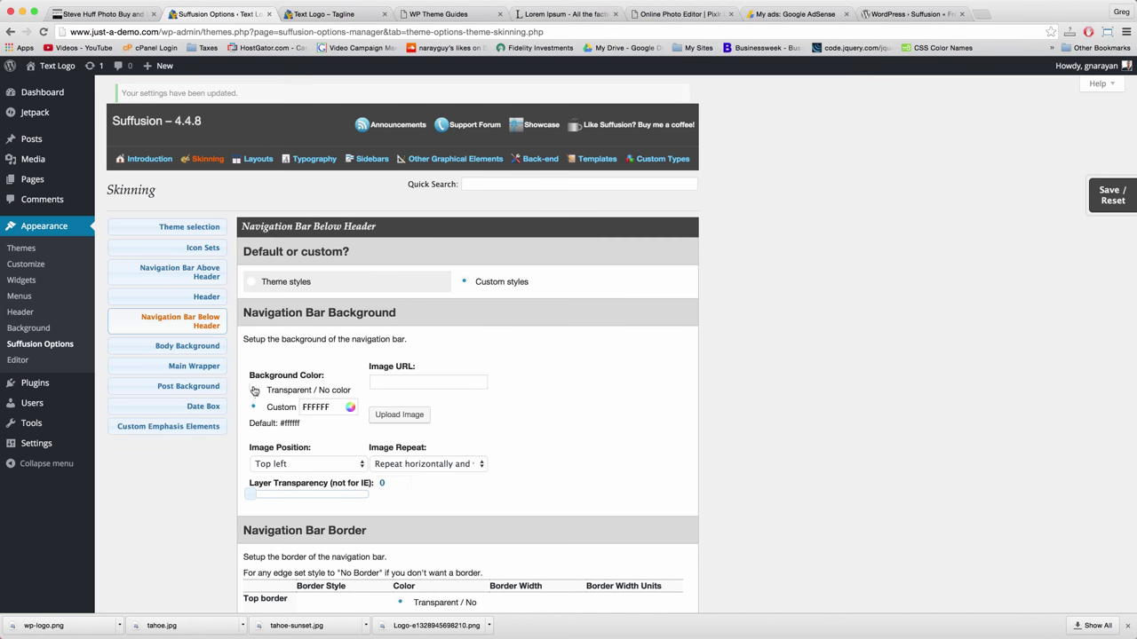
pyautogui.click(254, 393)
# Save the Navigation Bar Below Header page and reload the front page to preview it
pyautogui.click(329, 16)
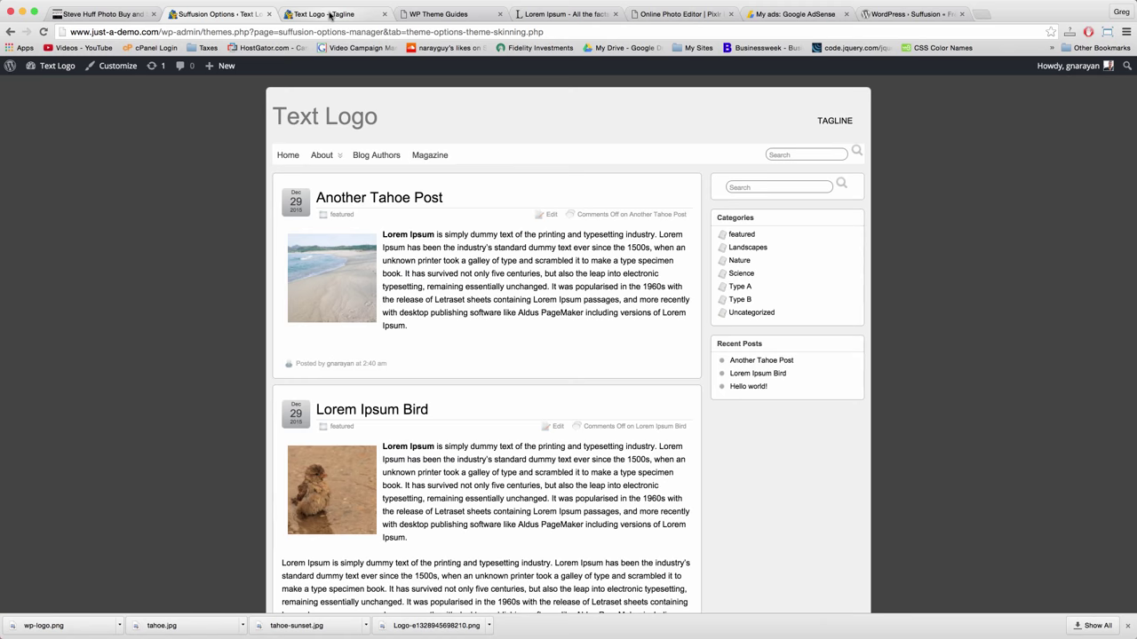
pyautogui.click(218, 20)
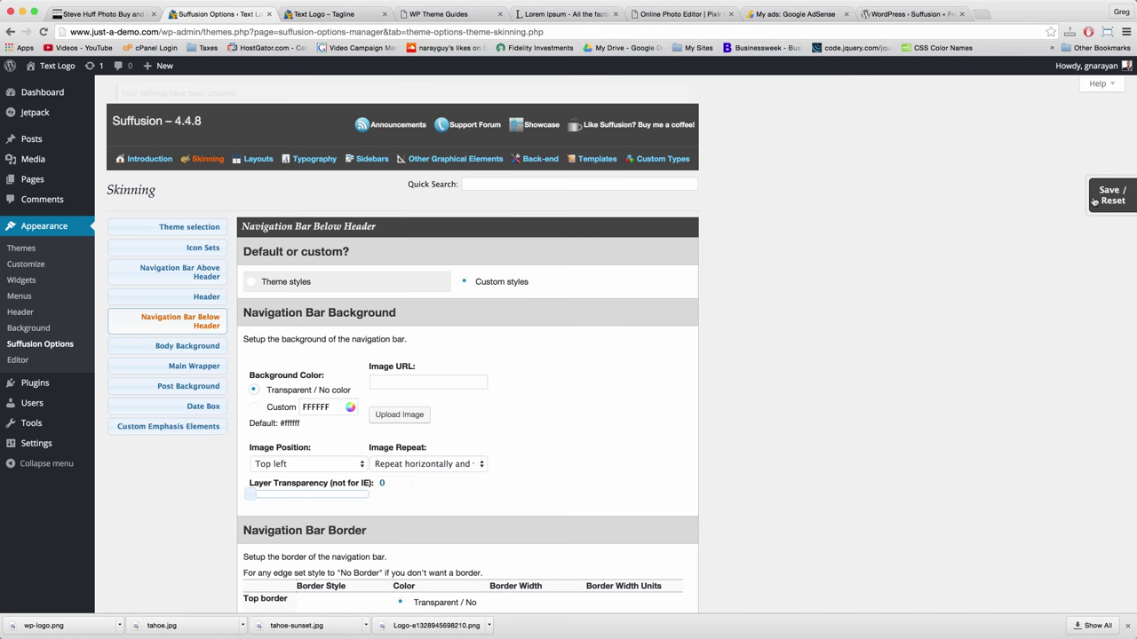
pyautogui.click(1108, 198)
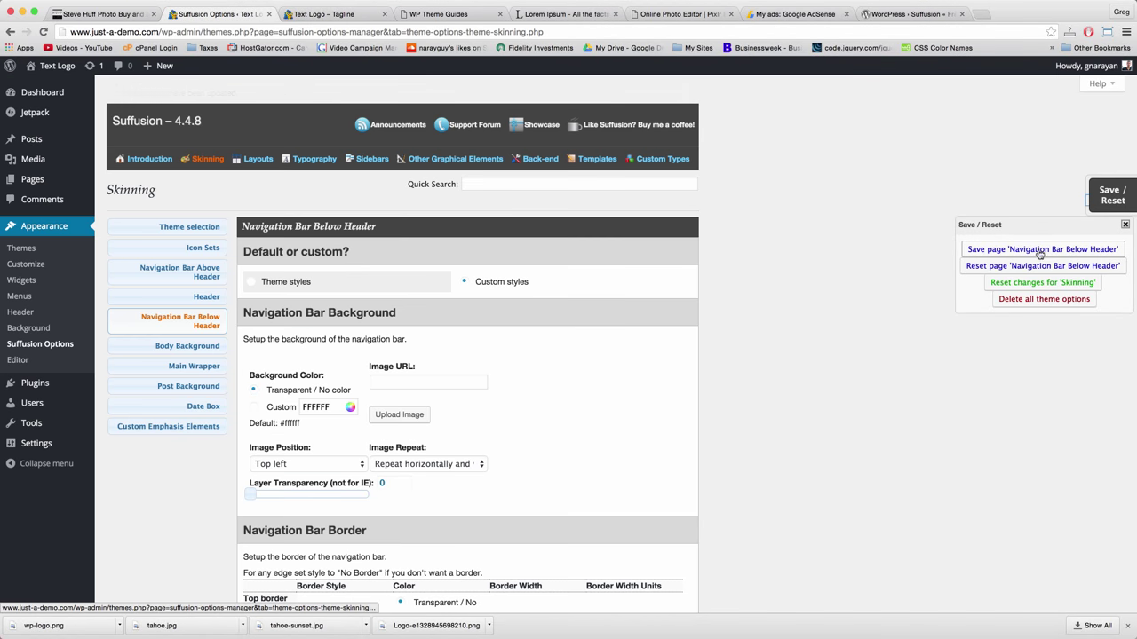
pyautogui.click(330, 18)
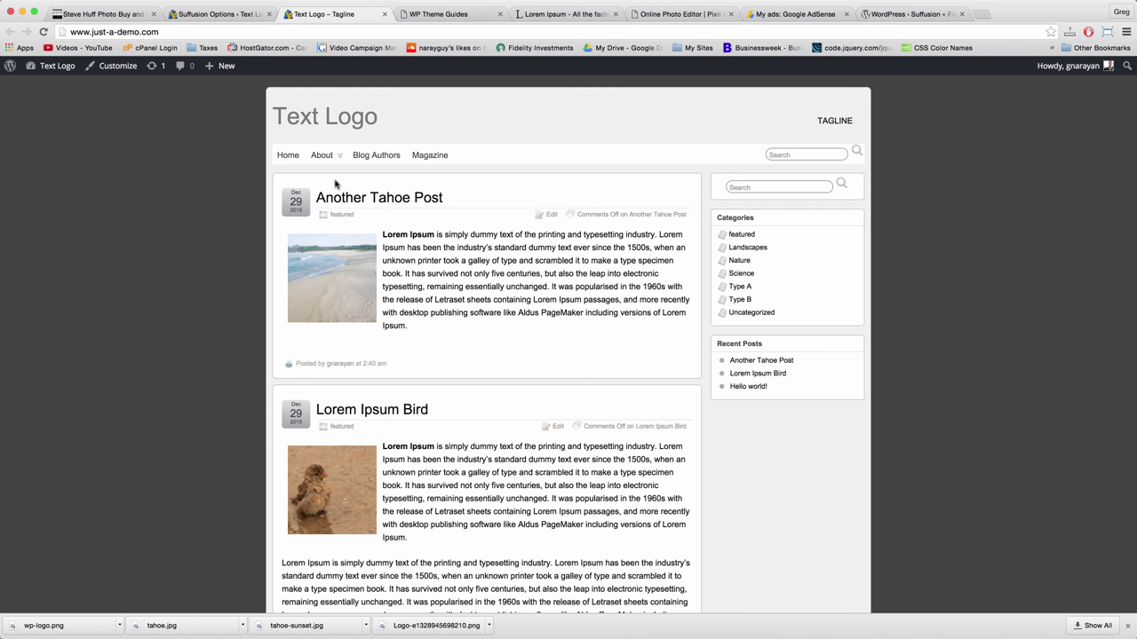
pyautogui.click(328, 120)
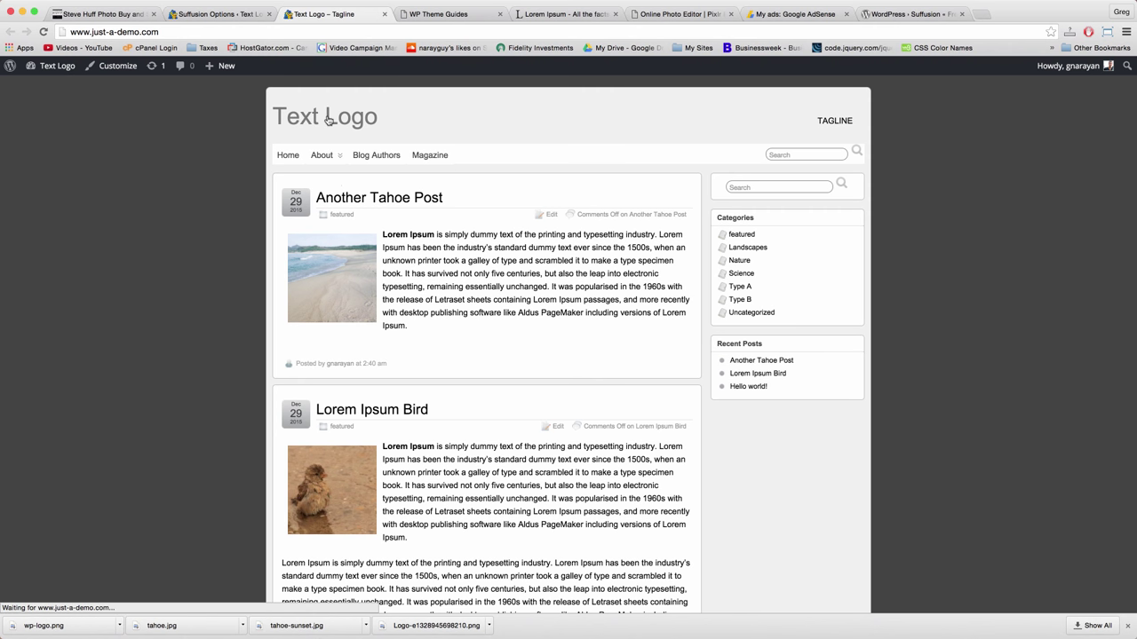
pyautogui.click(226, 14)
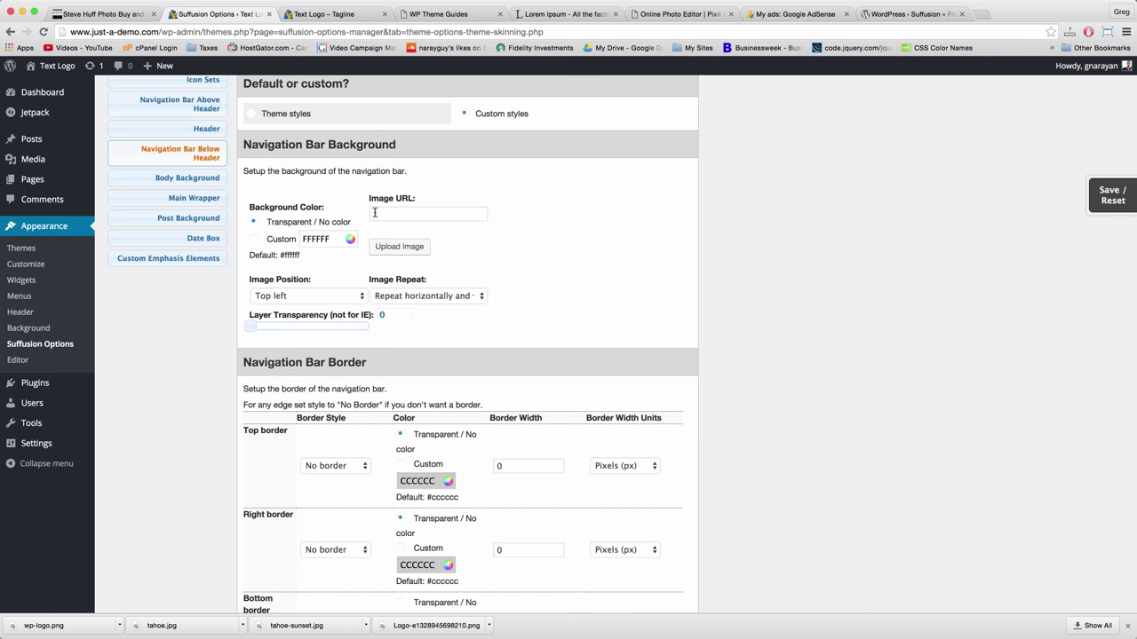
# Reload the Text Logo front page to preview the Home, About, Blog Authors, Magazine menu bar
pyautogui.click(375, 213)
pyautogui.scroll(3, 378, 153)
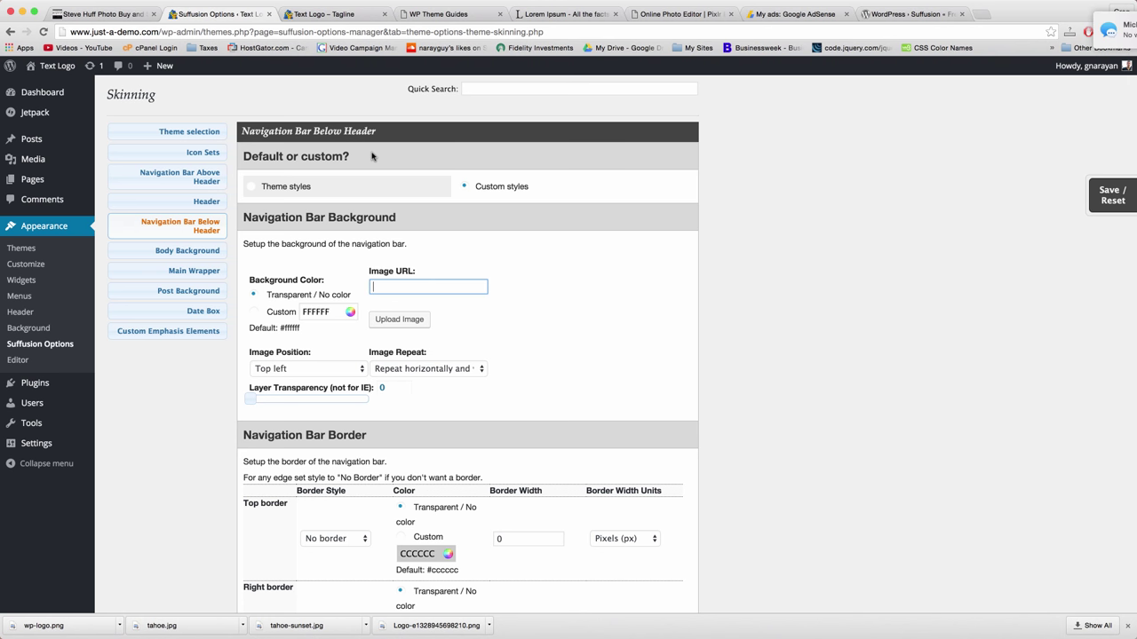
pyautogui.moveTo(49, 381)
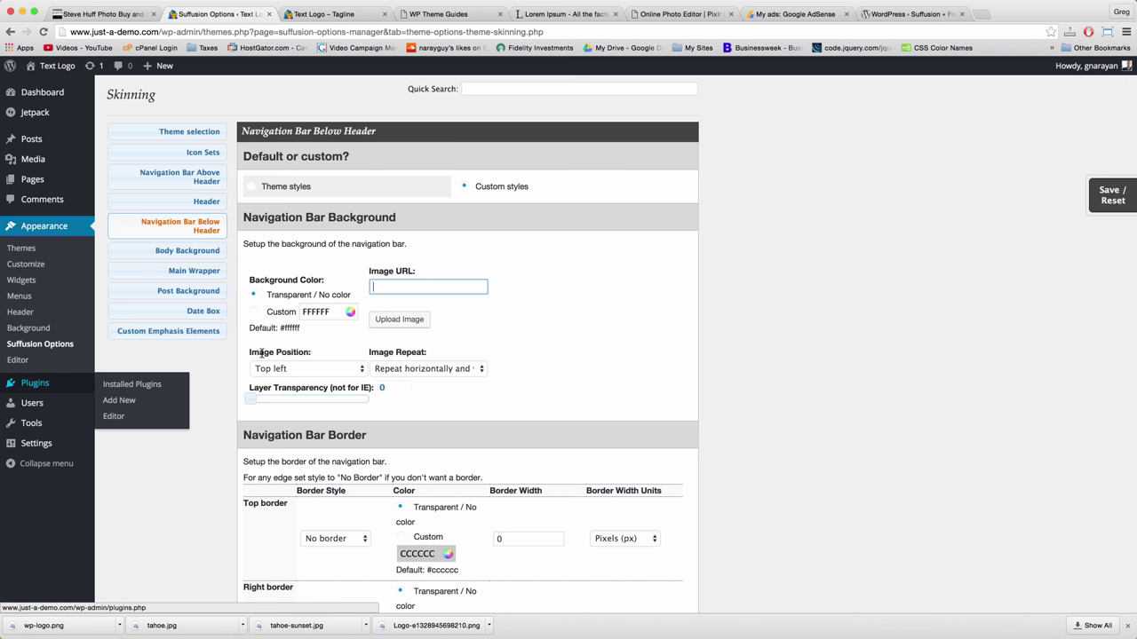
pyautogui.click(338, 15)
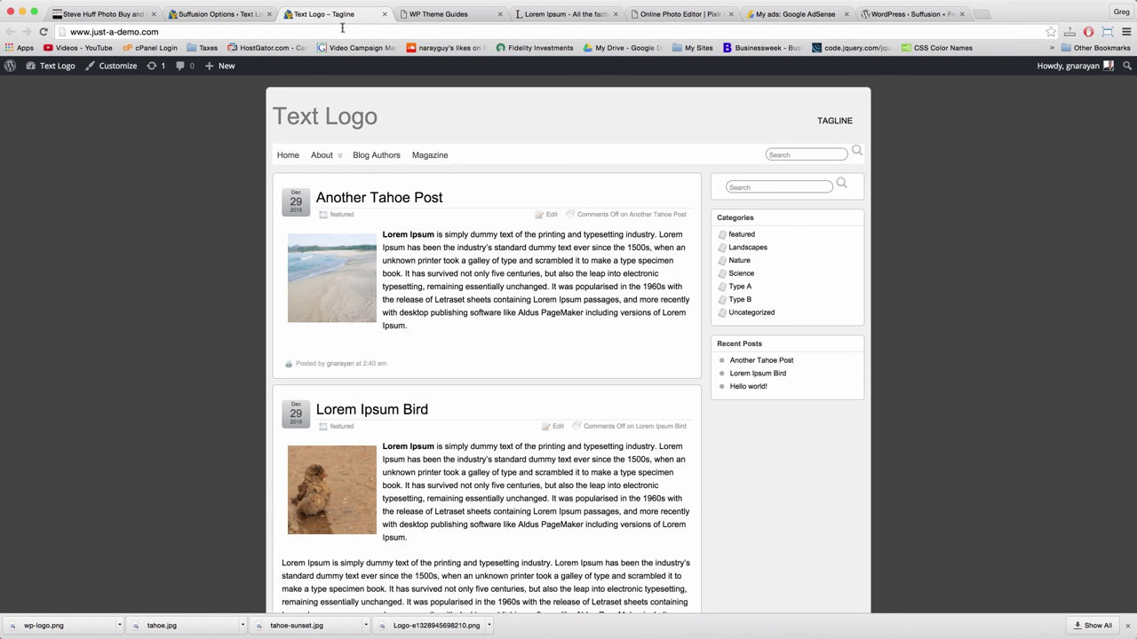
pyautogui.click(341, 30)
pyautogui.press('Return')
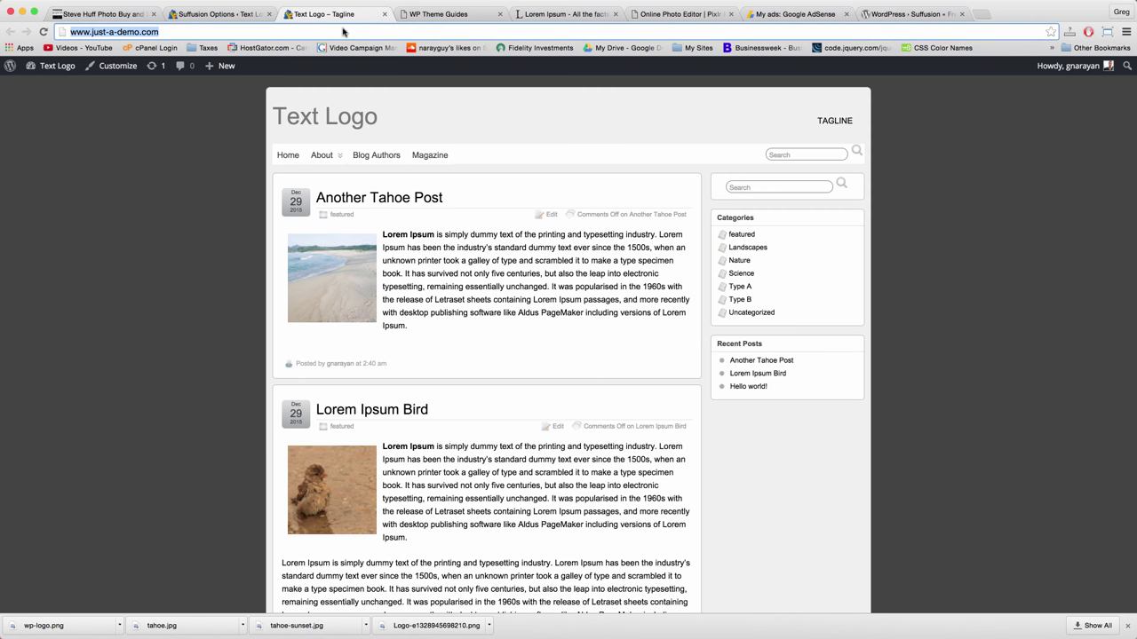
# Set the navigation bar Background Color back to Custom FFFFFF instead of transparent
pyautogui.click(220, 14)
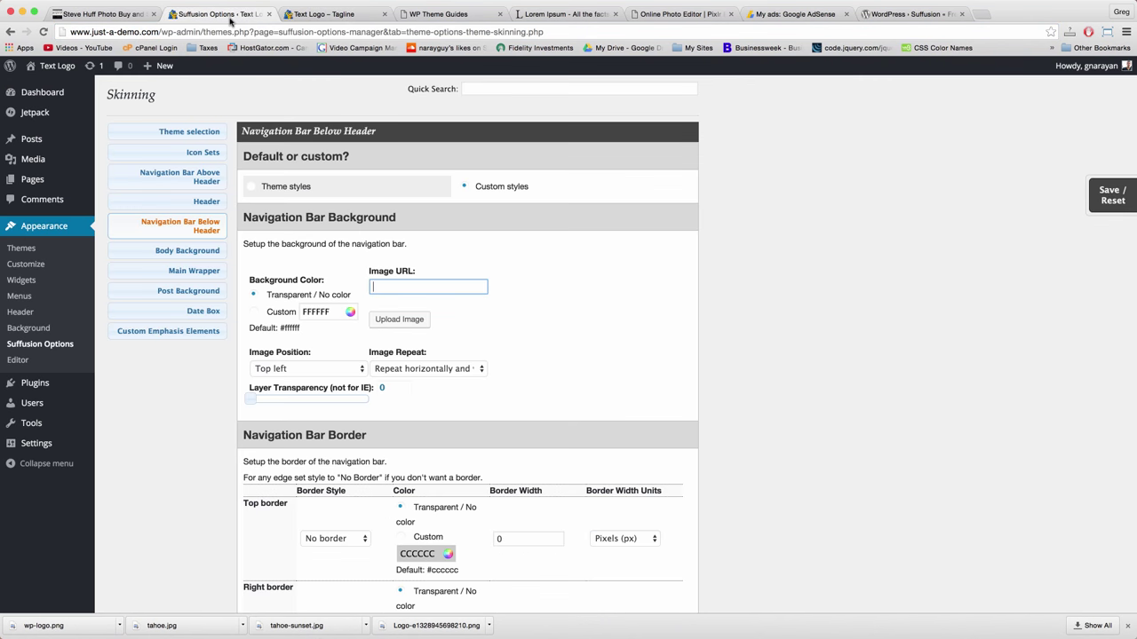
pyautogui.click(256, 312)
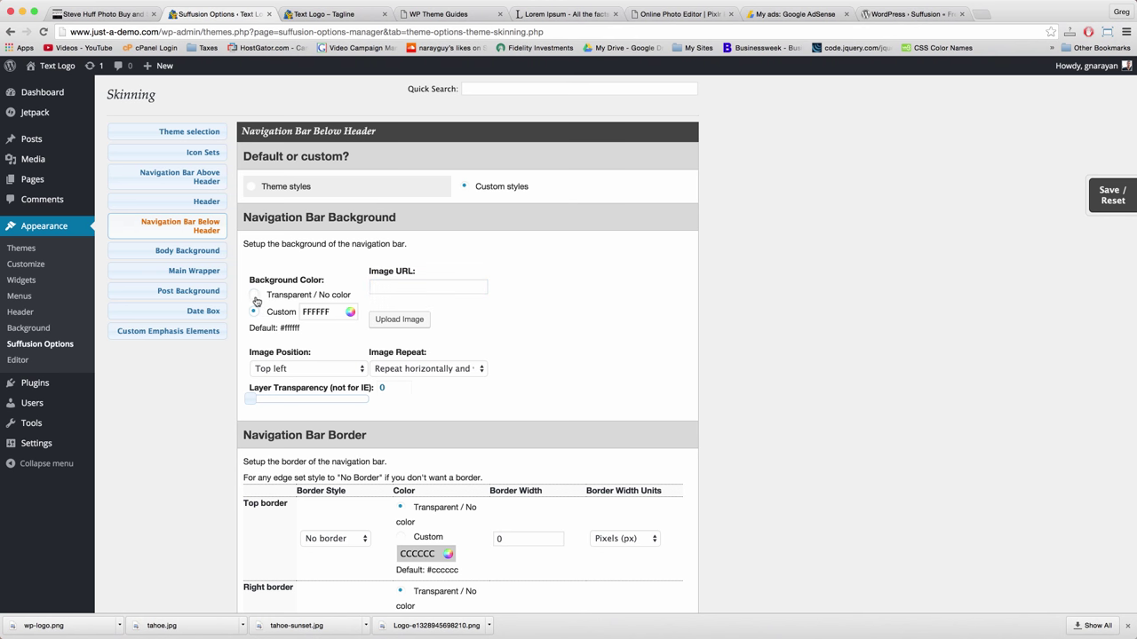
pyautogui.click(255, 297)
pyautogui.click(256, 312)
# Scroll down to the Navigation Menu Items Font settings (444444, Arial, Helvetica, 14 px)
pyautogui.scroll(-1, 535, 345)
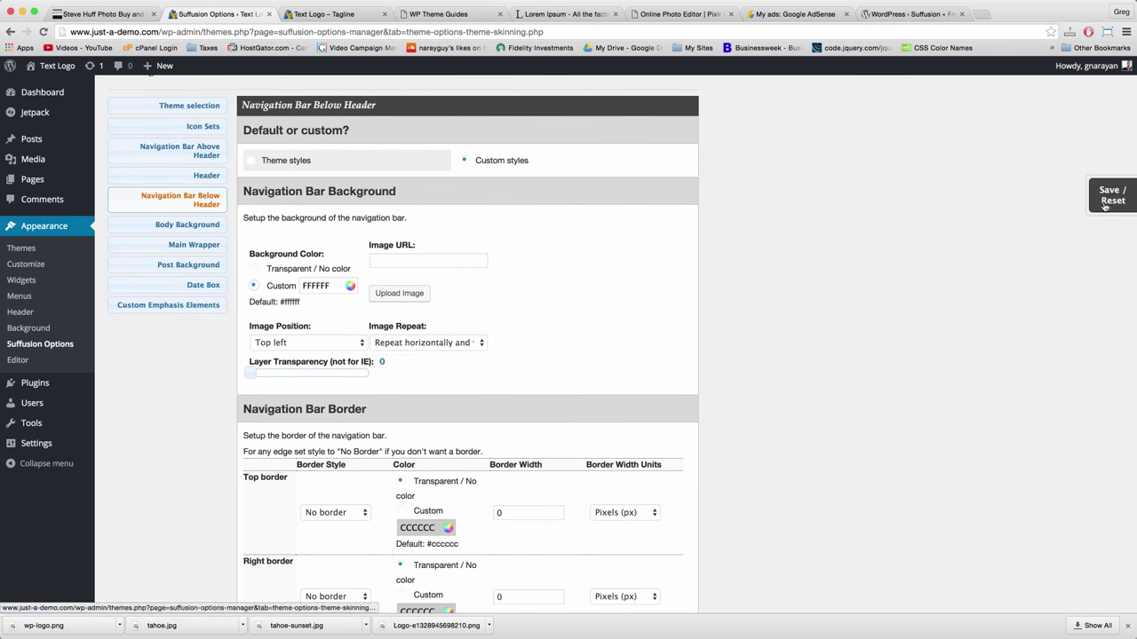
pyautogui.scroll(-2, 317, 306)
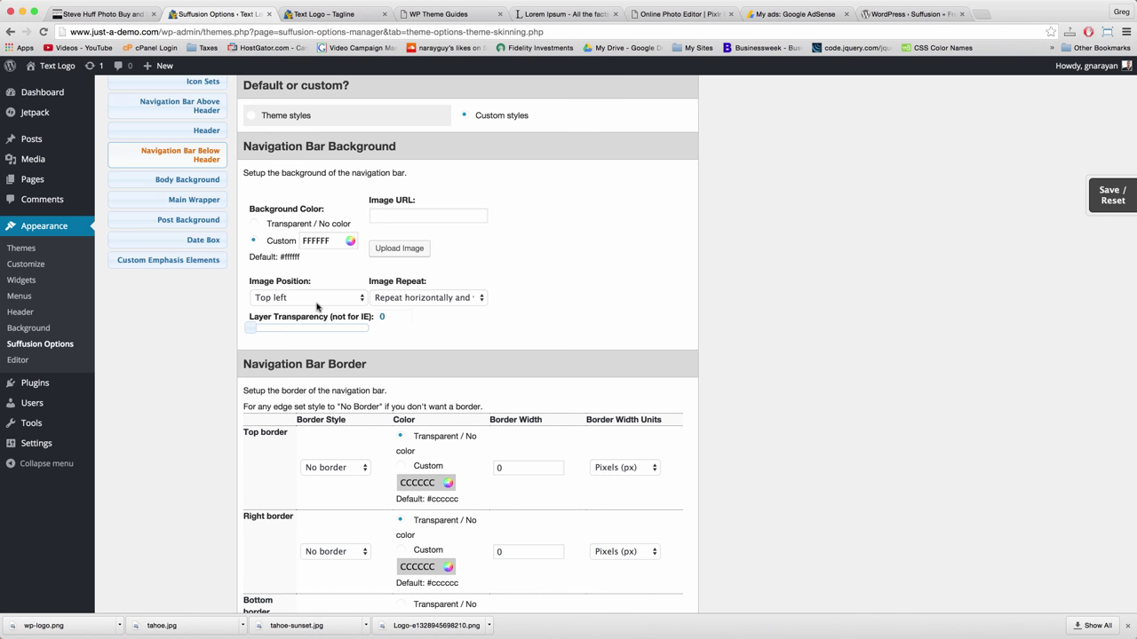
pyautogui.scroll(-10, 317, 306)
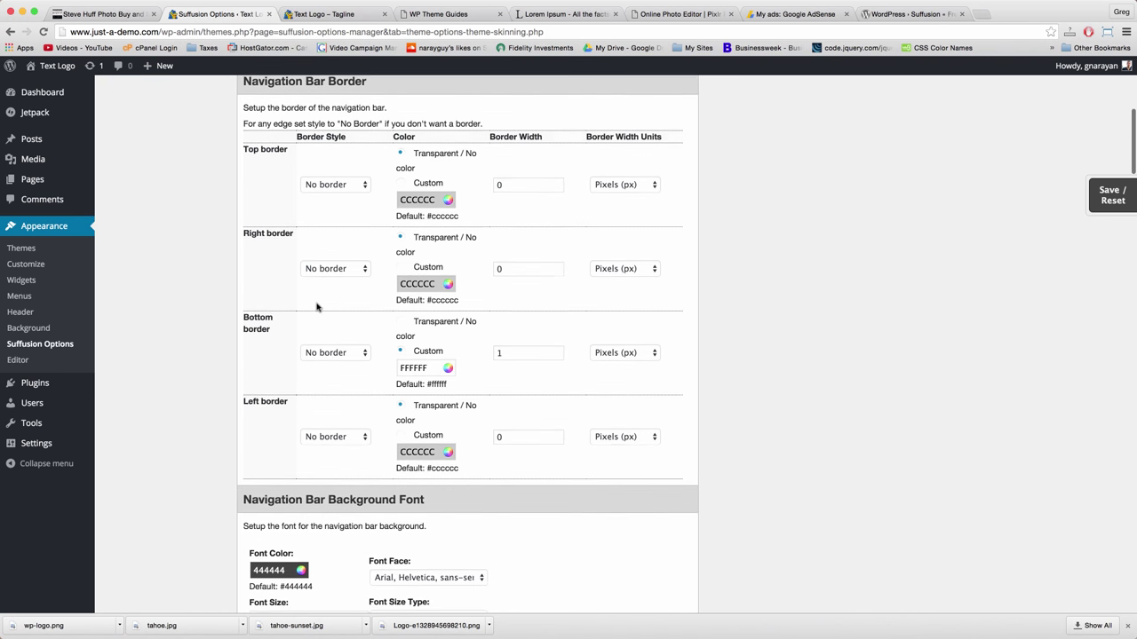
pyautogui.scroll(-12, 317, 307)
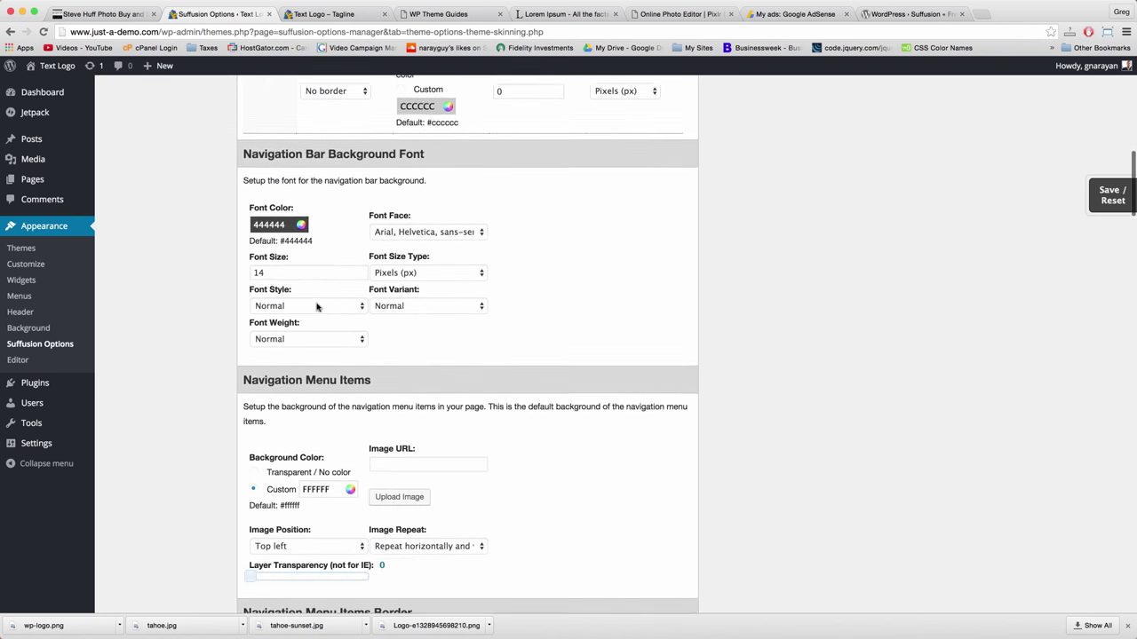
pyautogui.scroll(-4, 317, 306)
pyautogui.scroll(-5, 336, 342)
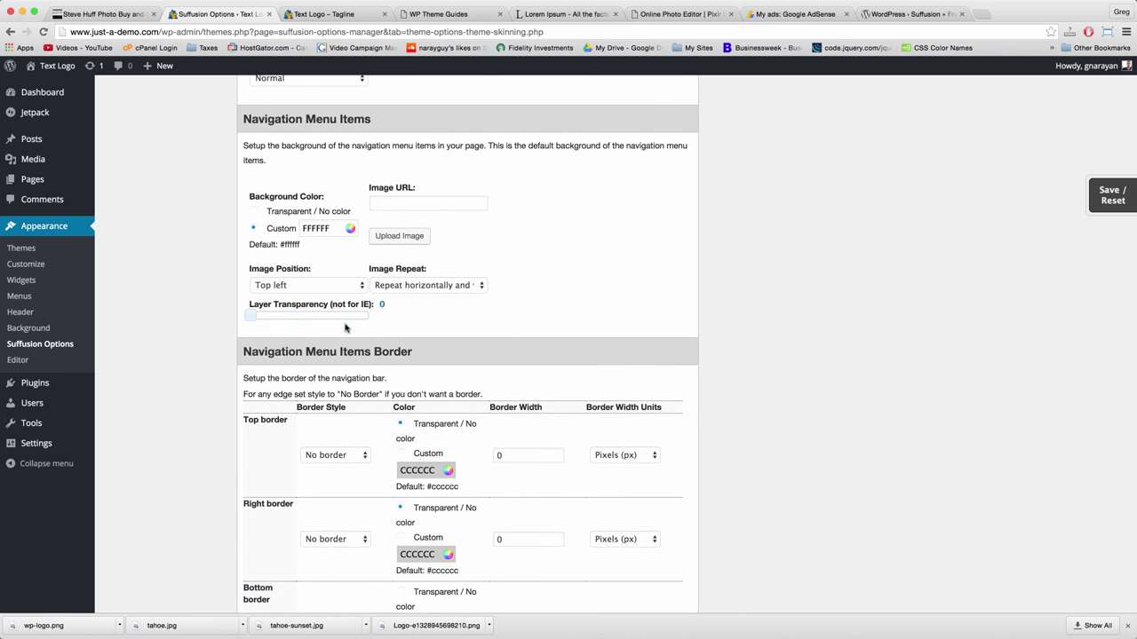
pyautogui.scroll(-1, 345, 329)
pyautogui.scroll(-5, 344, 326)
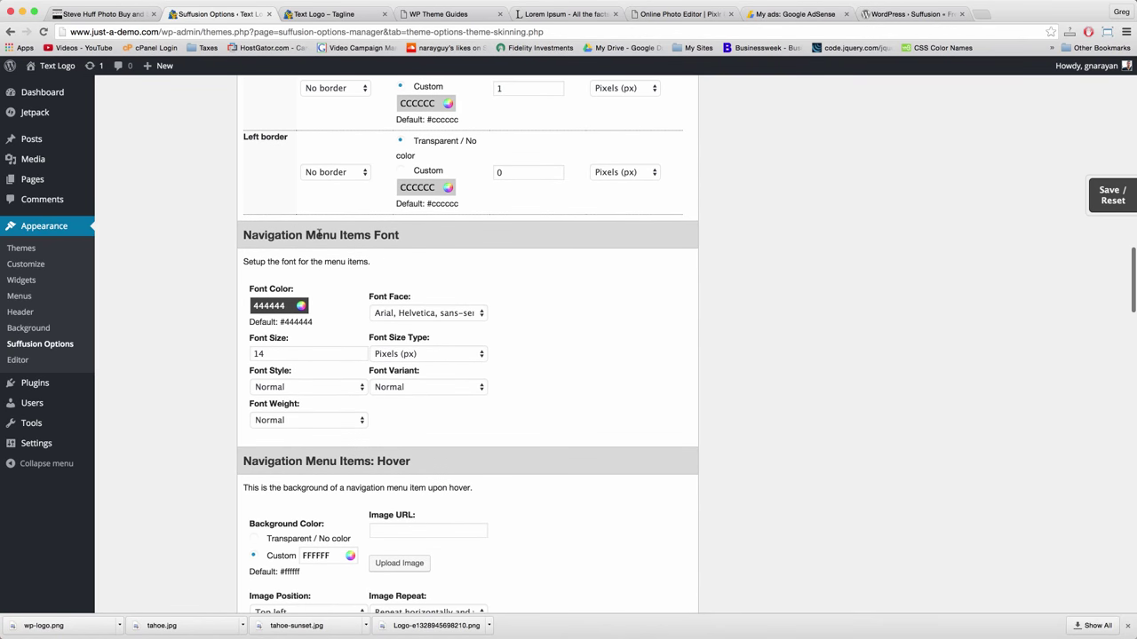
# Choose 'Times New Roman', Times, serif as the navigation menu items font face
pyautogui.click(419, 315)
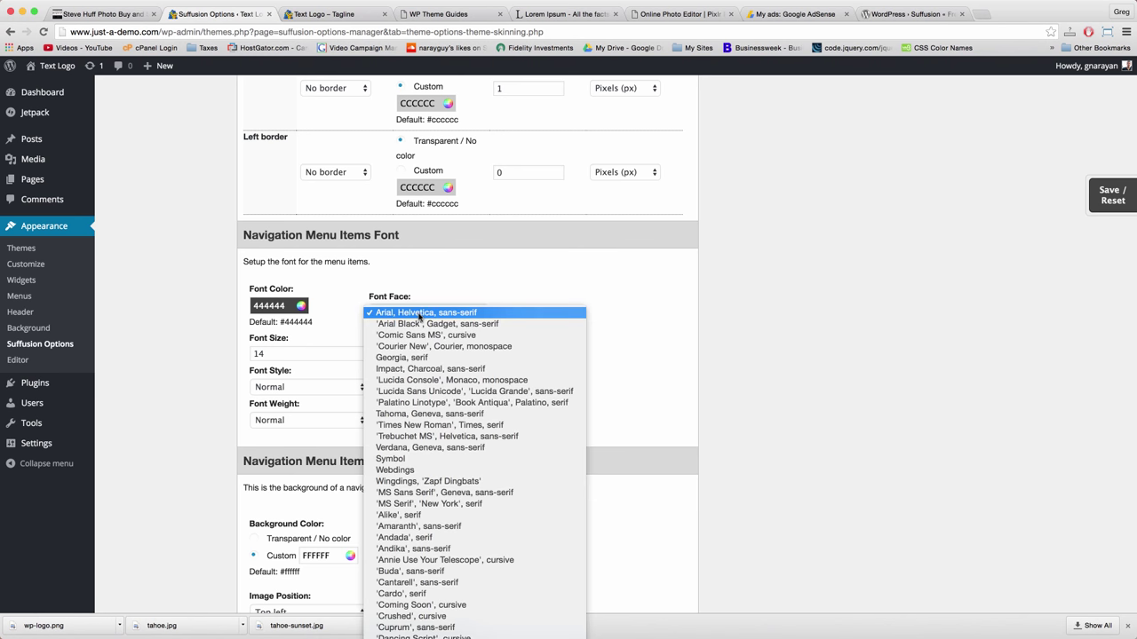
pyautogui.click(418, 424)
pyautogui.scroll(-1, 591, 343)
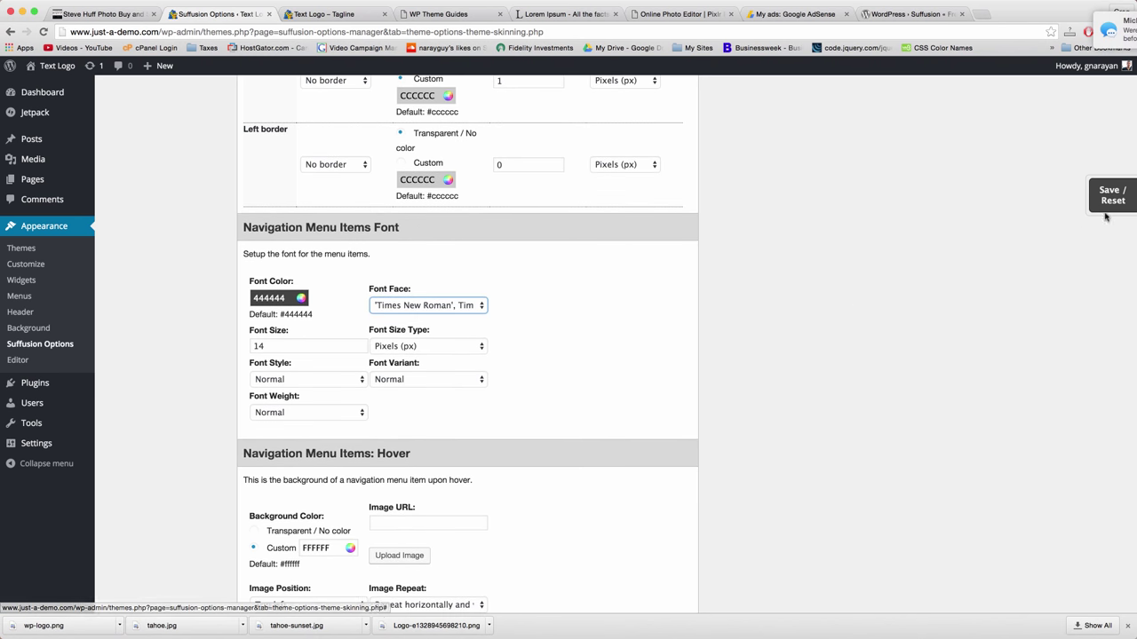
pyautogui.scroll(-5, 515, 246)
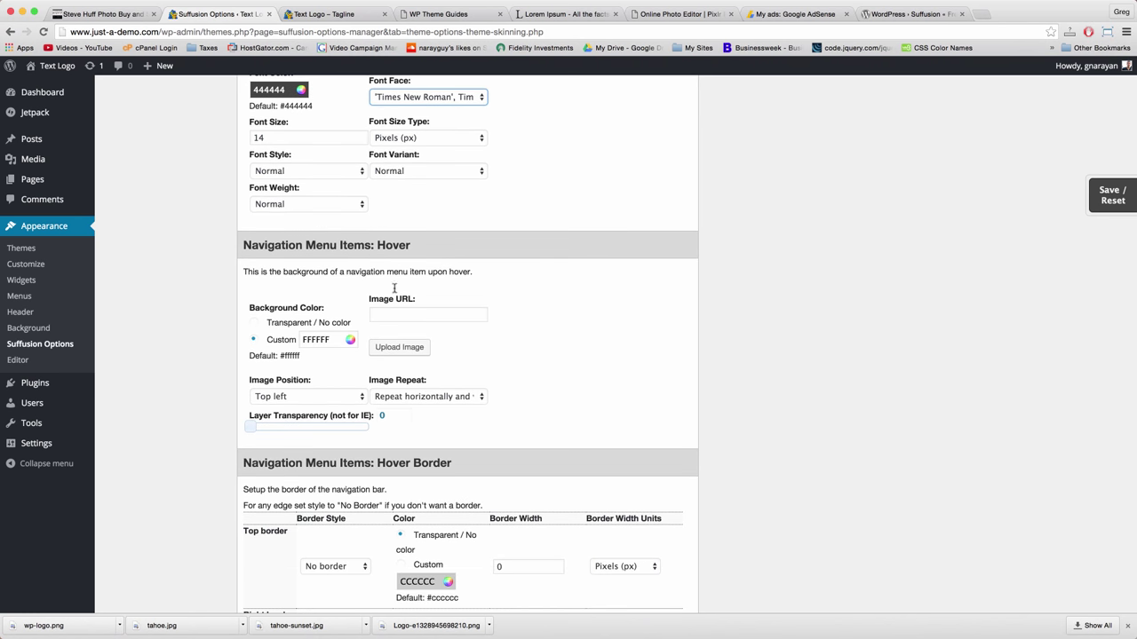
pyautogui.scroll(-1, 480, 323)
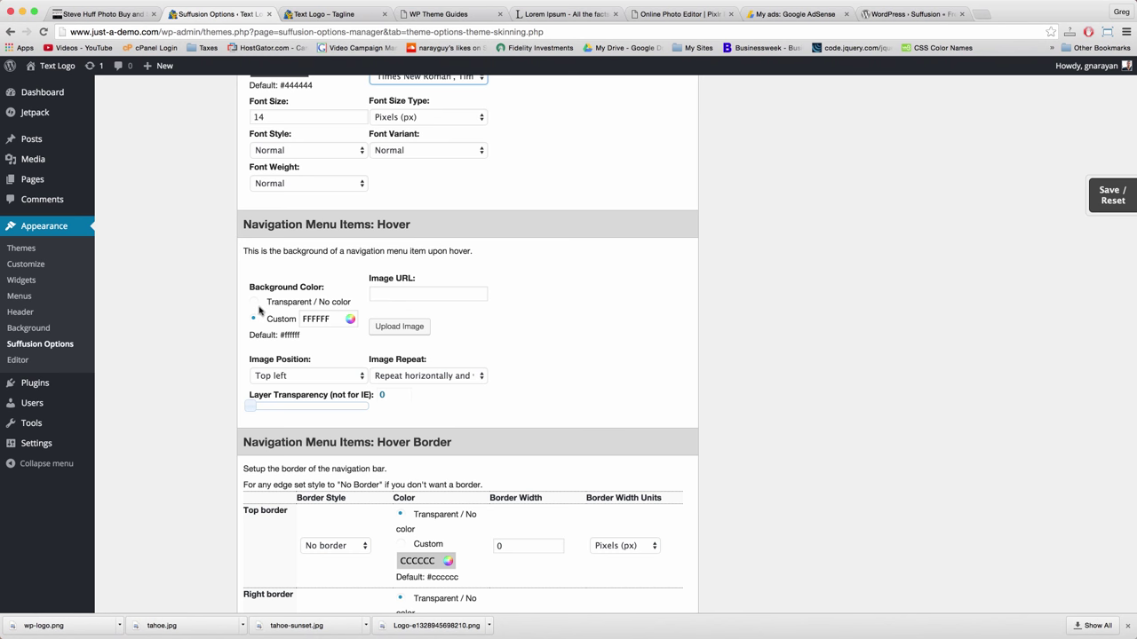
pyautogui.scroll(-2, 265, 318)
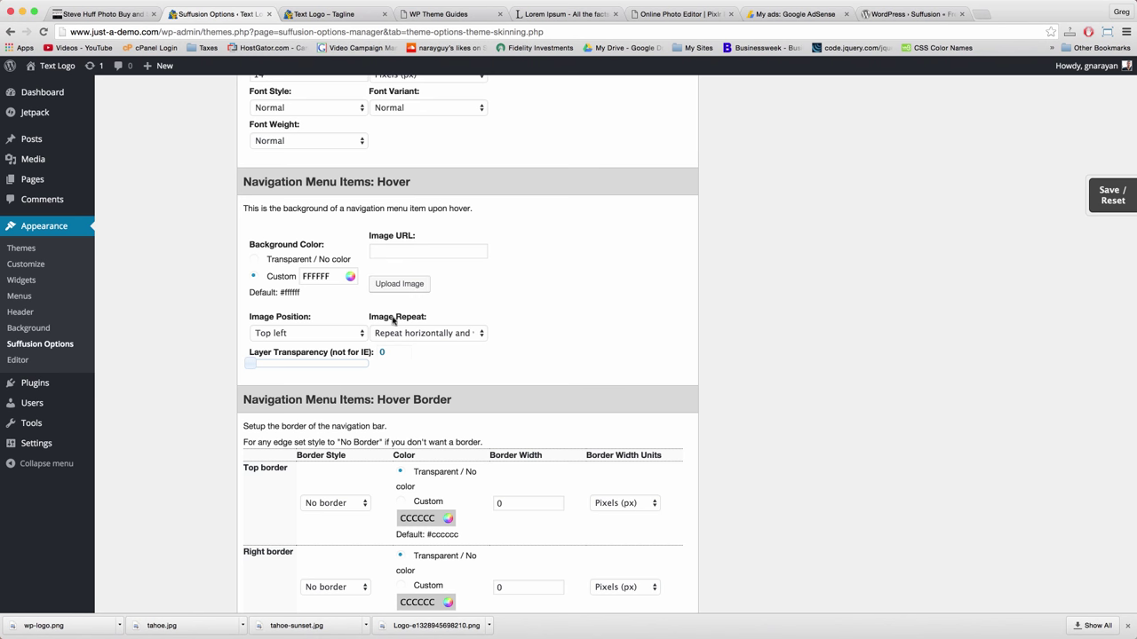
pyautogui.scroll(-5, 338, 217)
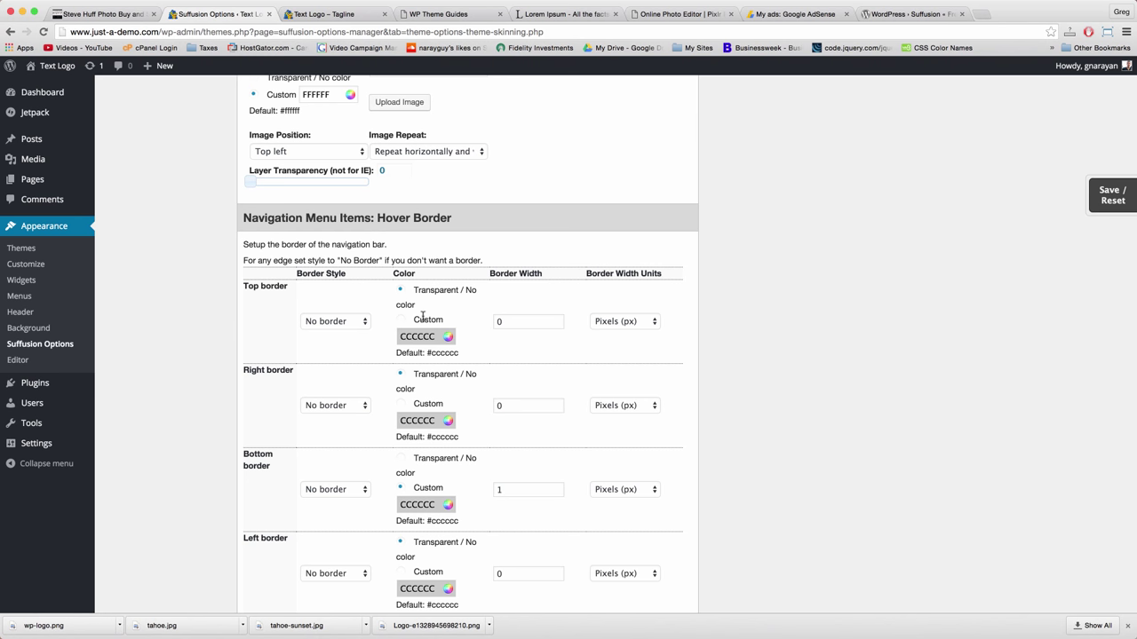
pyautogui.scroll(-3, 417, 317)
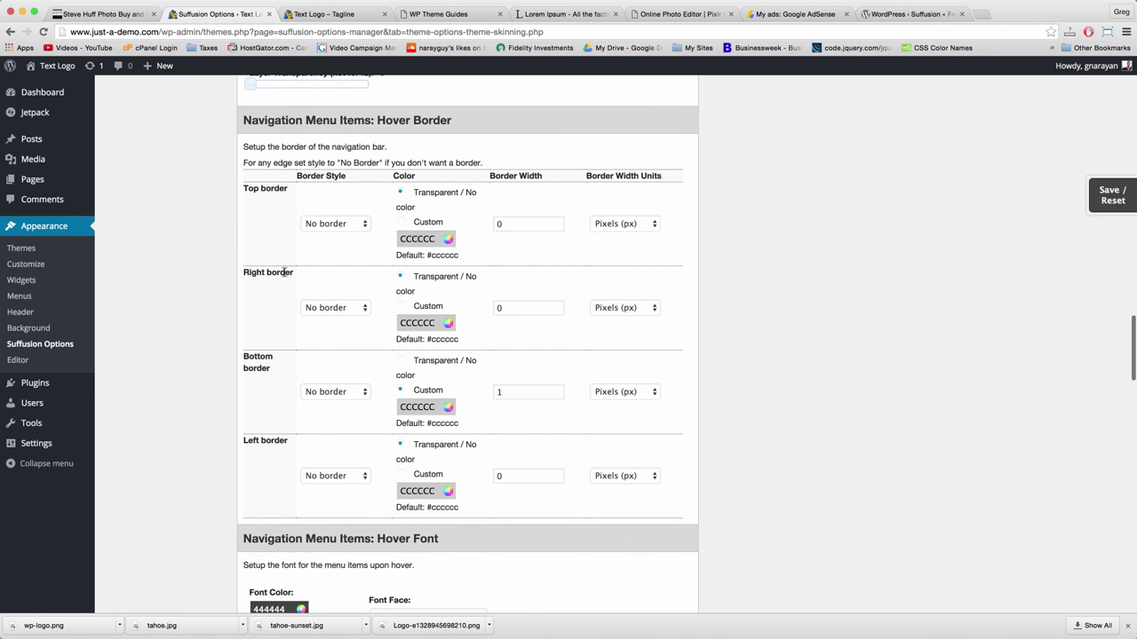
# Give the menu hover border a solid 10 px right edge coloured 57E6B6 and save
pyautogui.click(342, 309)
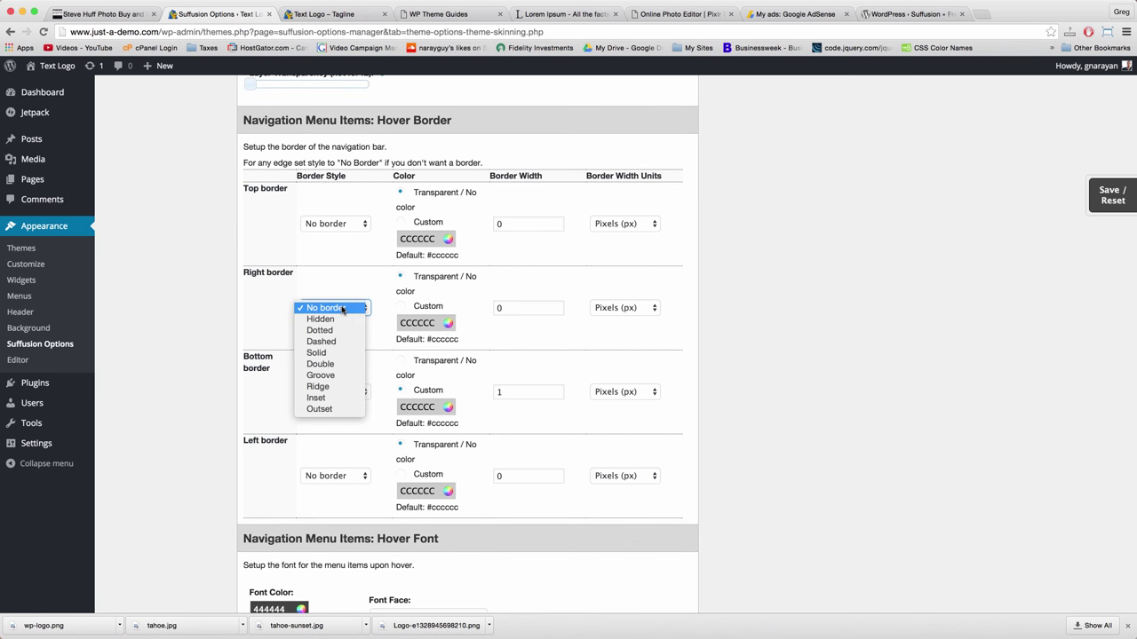
pyautogui.click(320, 354)
pyautogui.doubleClick(519, 307)
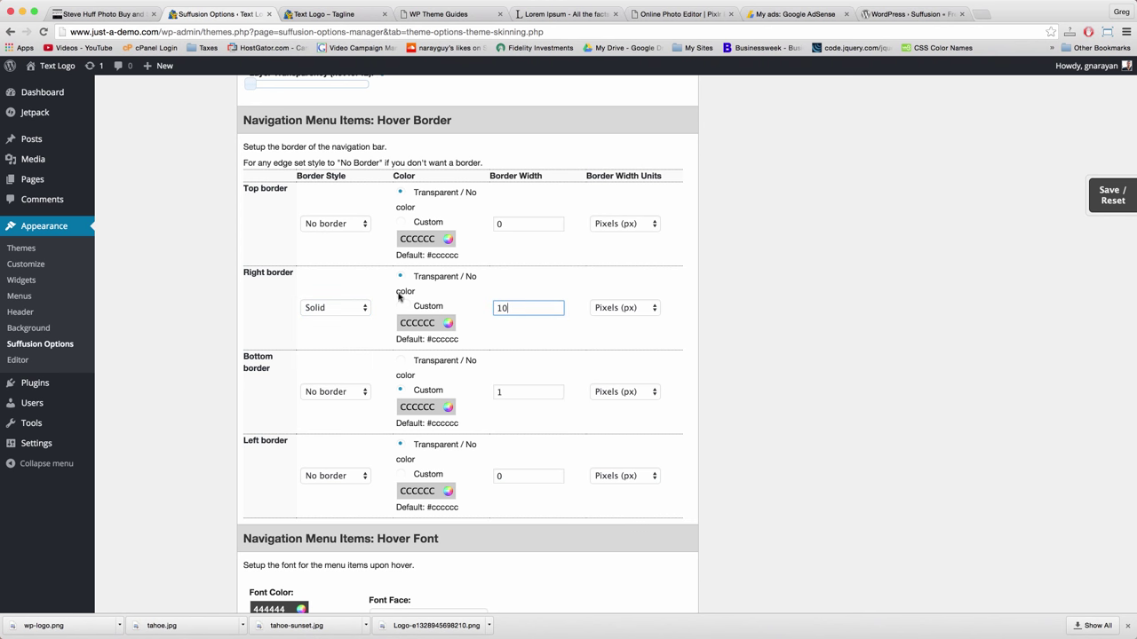
pyautogui.click(415, 321)
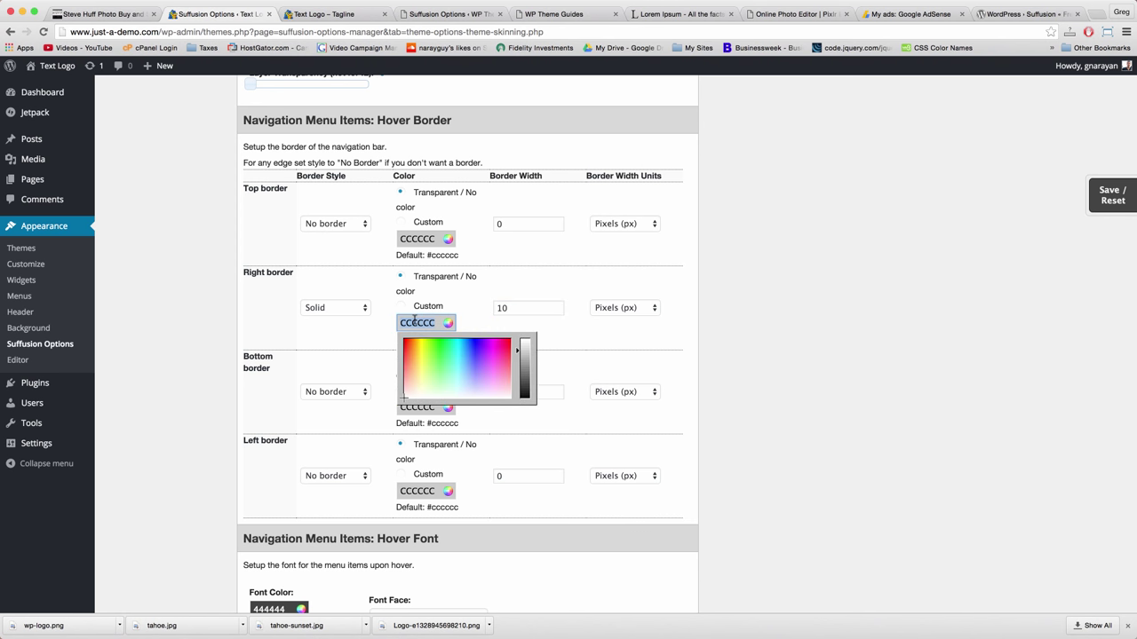
pyautogui.write('57E6B6')
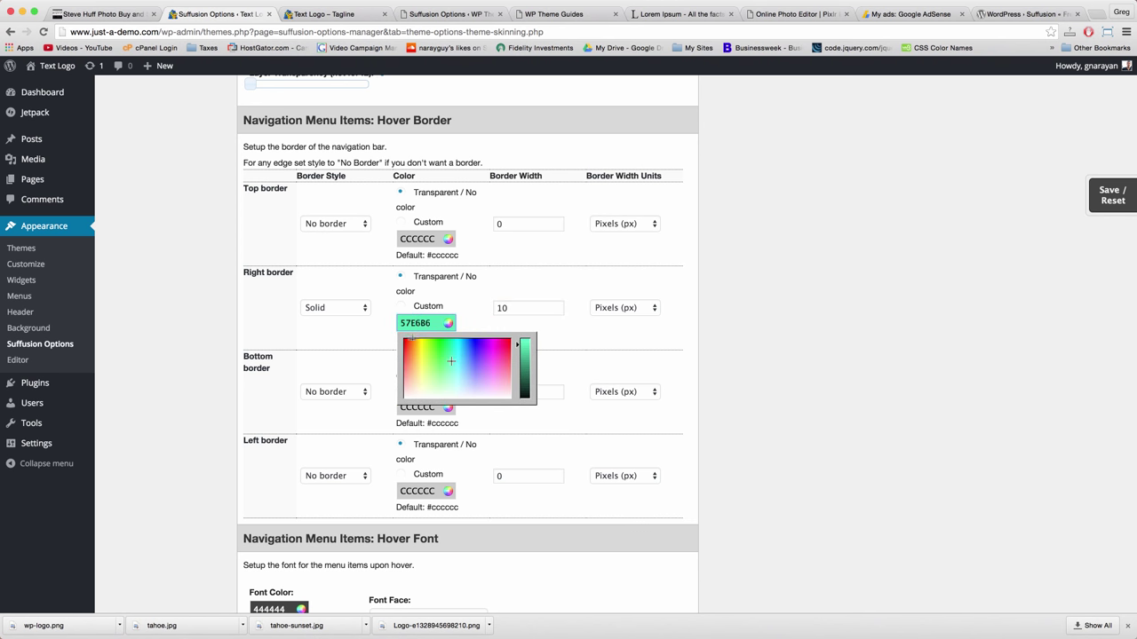
pyautogui.click(798, 313)
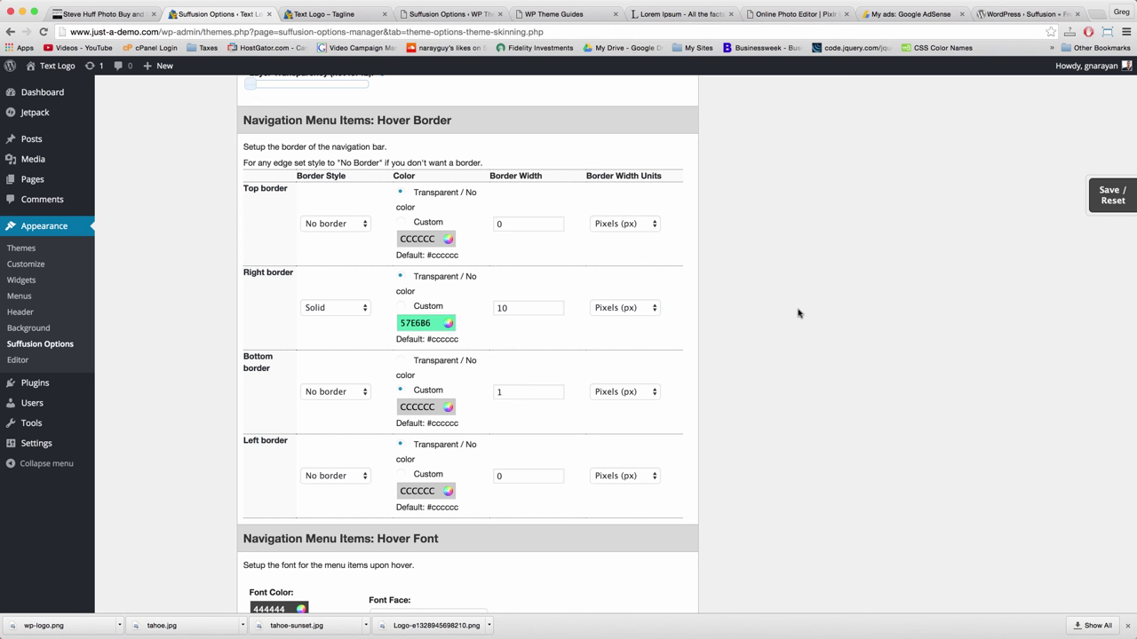
pyautogui.click(1092, 197)
pyautogui.click(1029, 252)
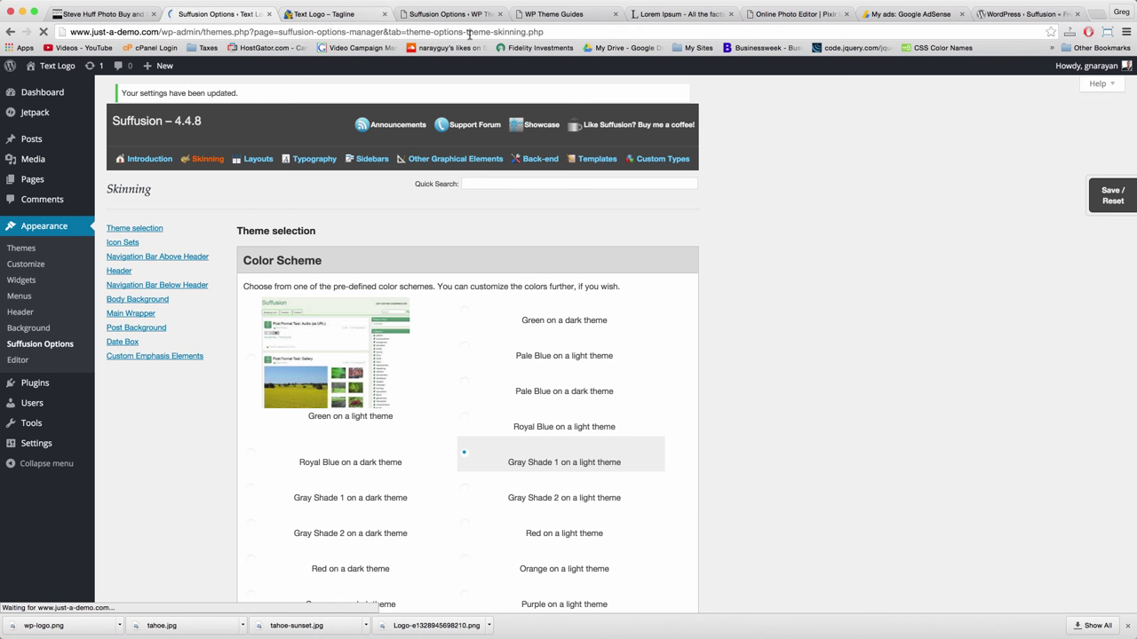
# Save Navigation Bar Below Header again and reload the Text Logo front page to preview it
pyautogui.click(1107, 203)
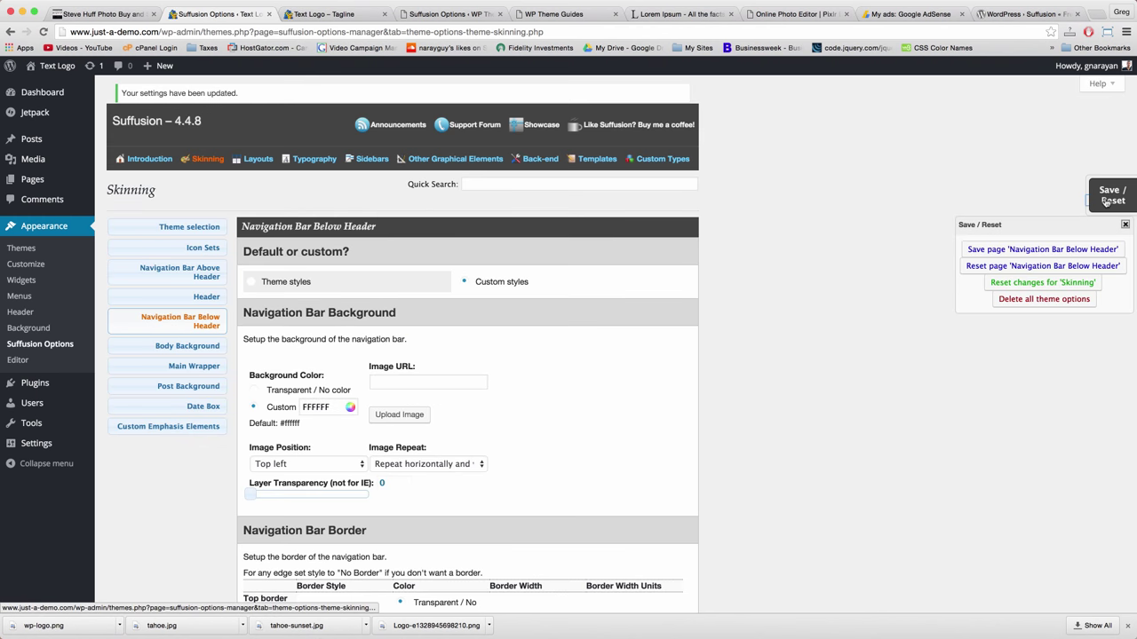
pyautogui.click(1014, 254)
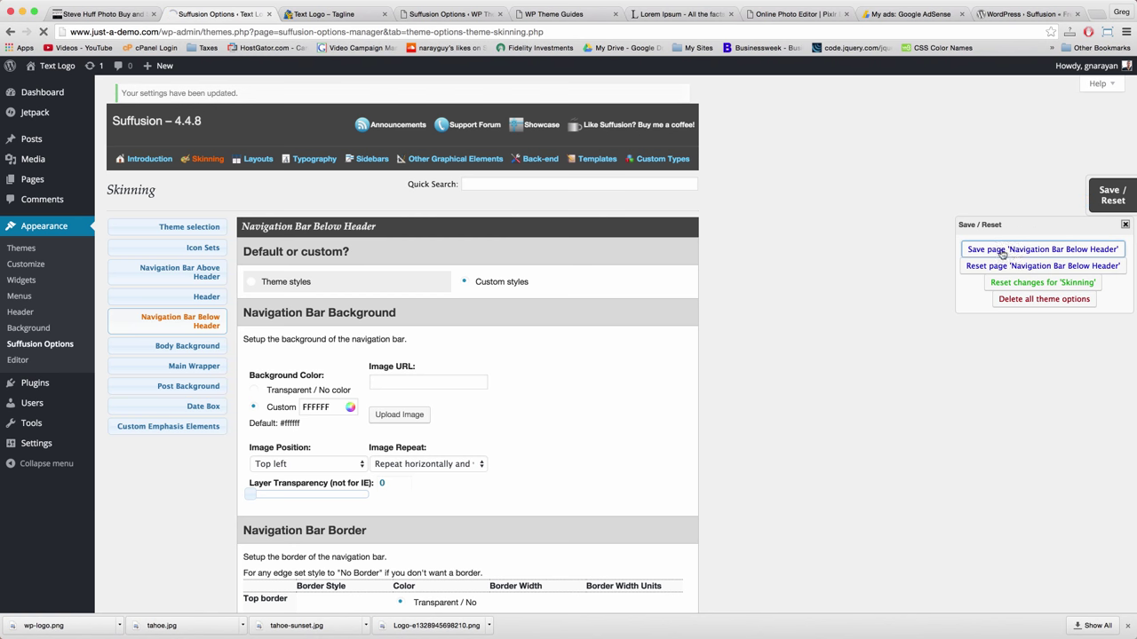
pyautogui.click(353, 15)
pyautogui.click(339, 32)
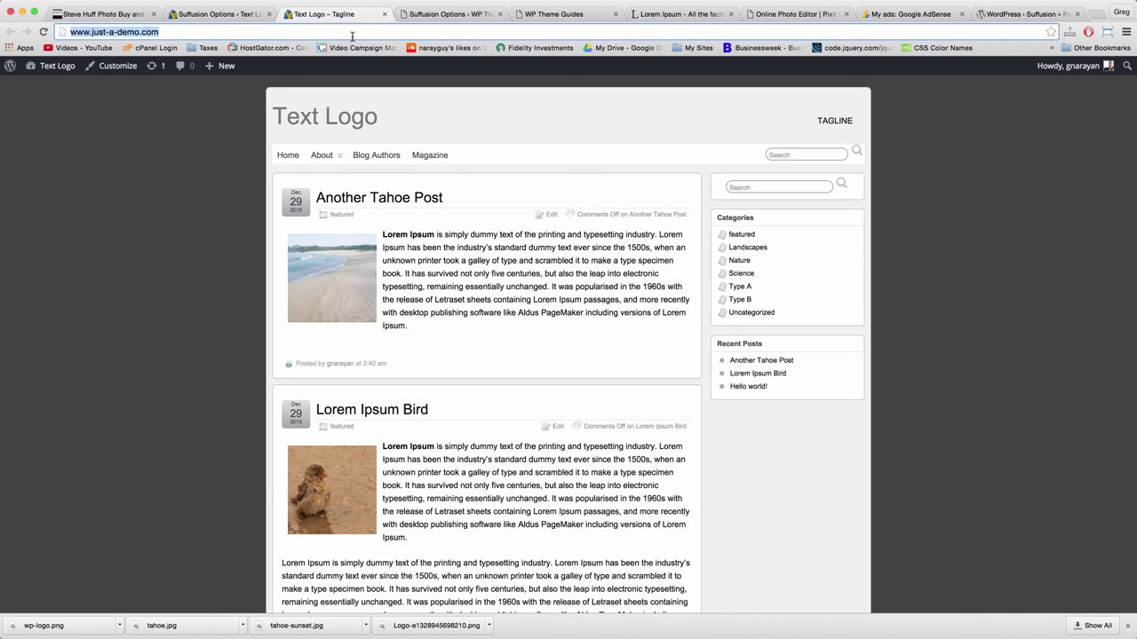
pyautogui.press('Return')
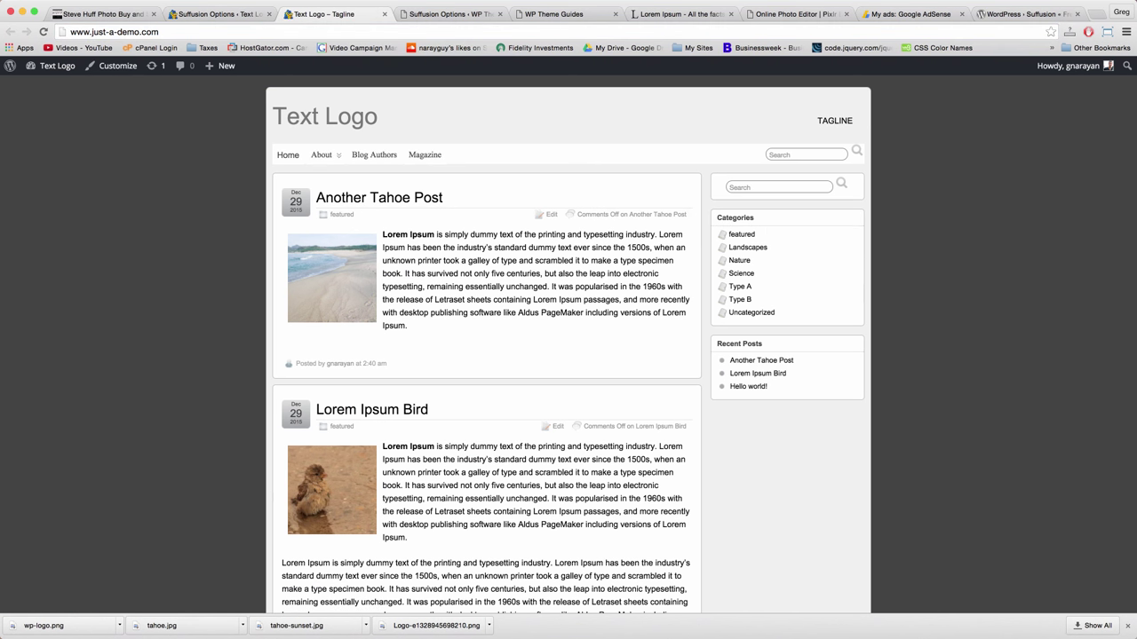
pyautogui.click(334, 118)
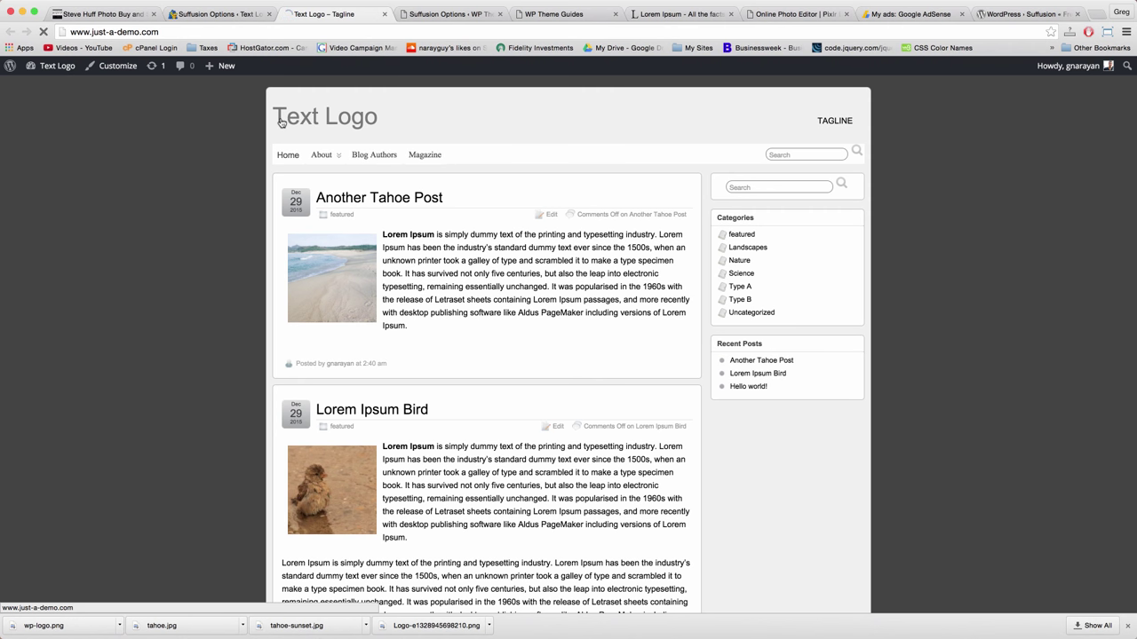
# Set the right hover border colour option to Custom and save the Navigation Bar Below Header page
pyautogui.click(218, 13)
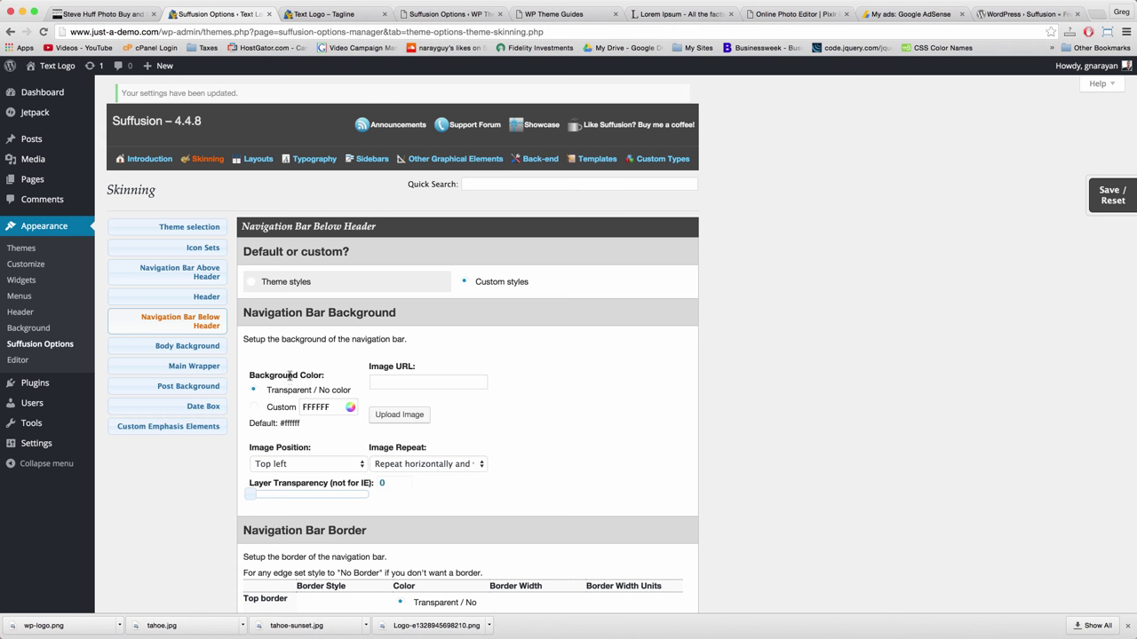
pyautogui.scroll(-15, 337, 391)
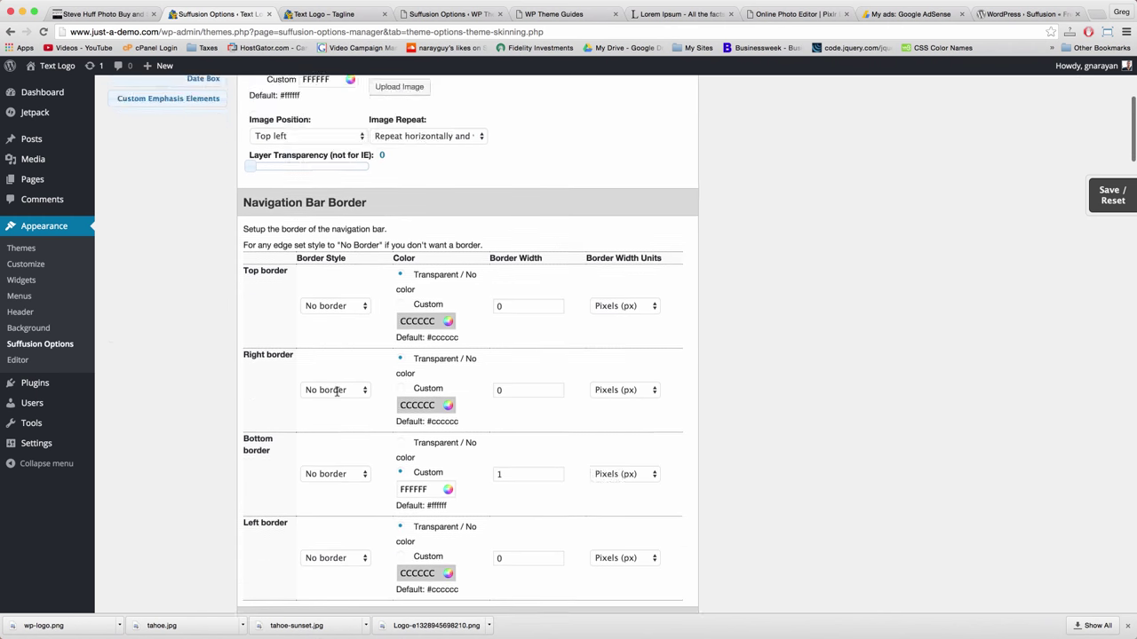
pyautogui.scroll(-12, 387, 395)
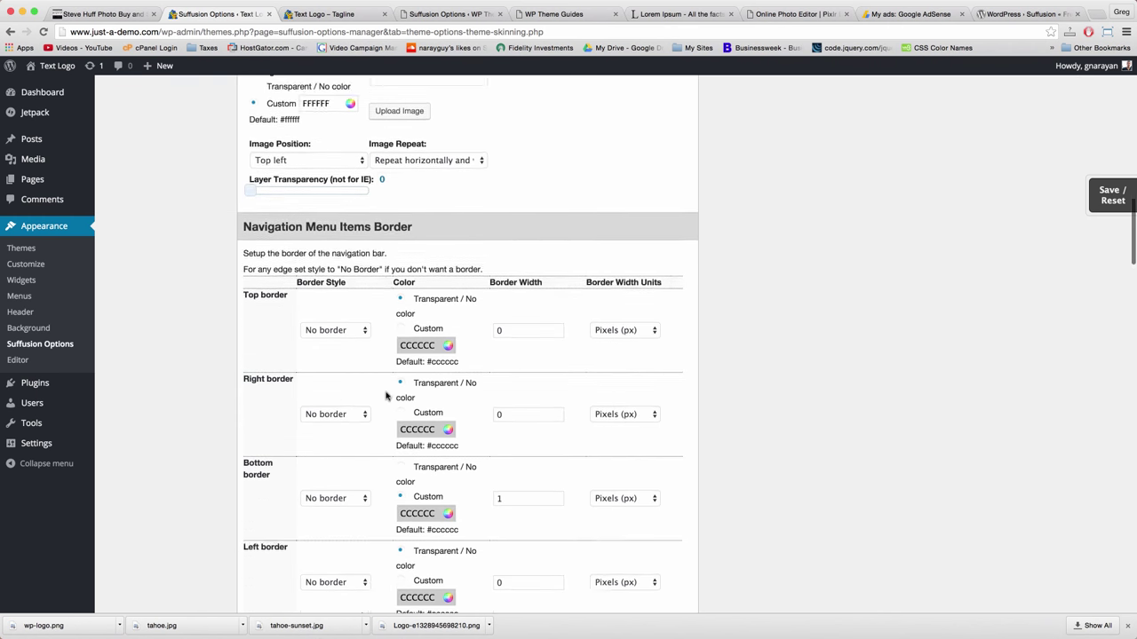
pyautogui.scroll(-3, 387, 395)
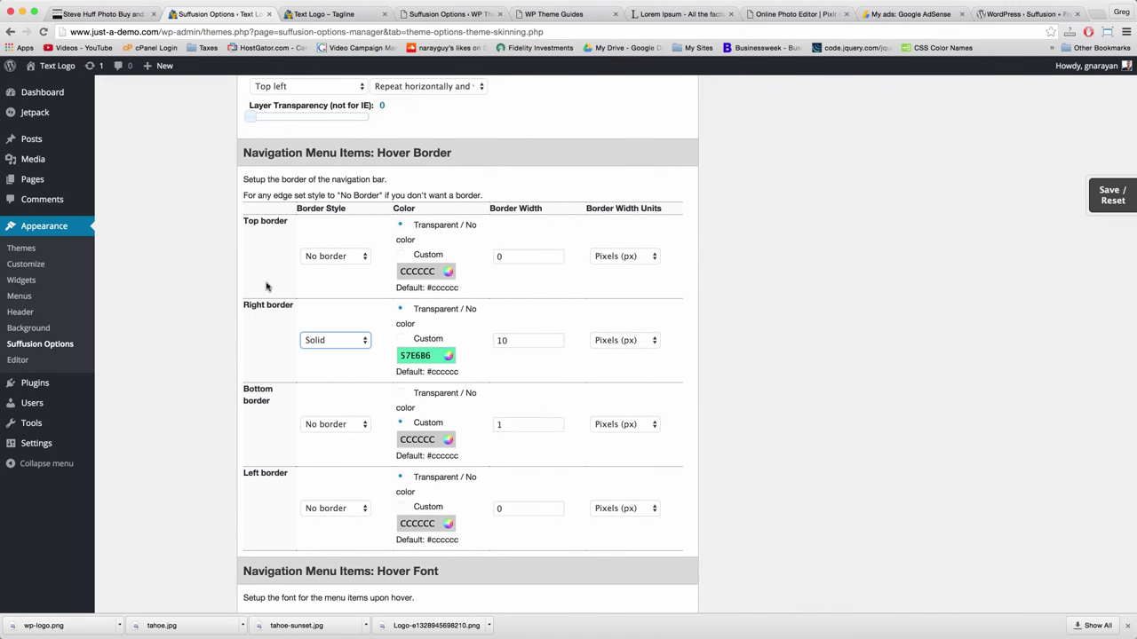
pyautogui.click(399, 337)
pyautogui.click(1110, 195)
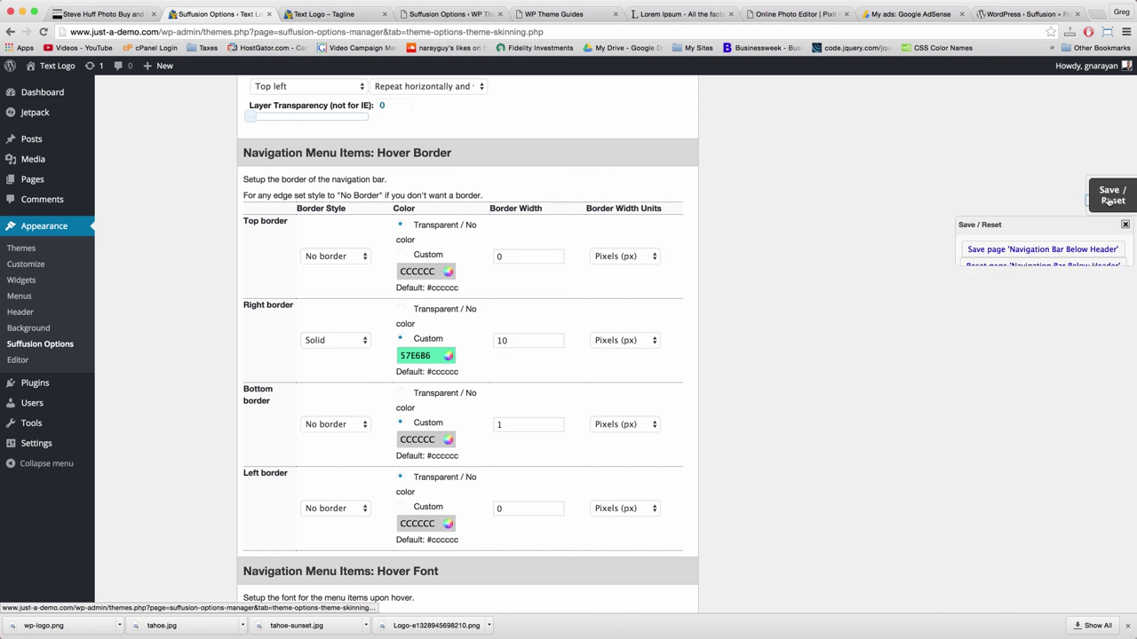
pyautogui.click(1034, 251)
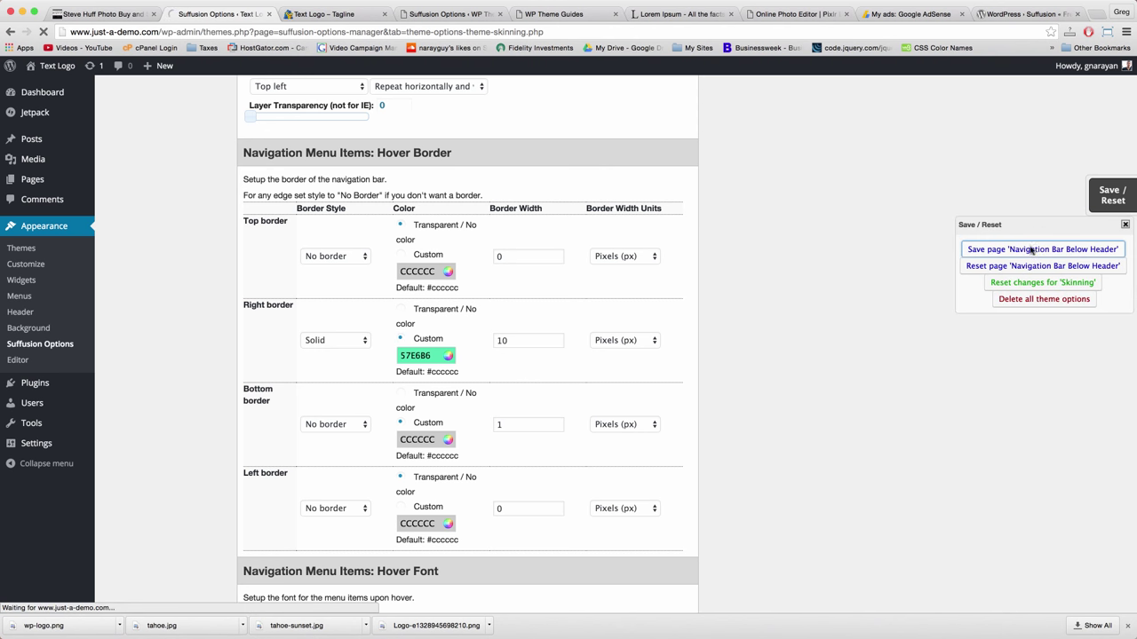
pyautogui.click(326, 14)
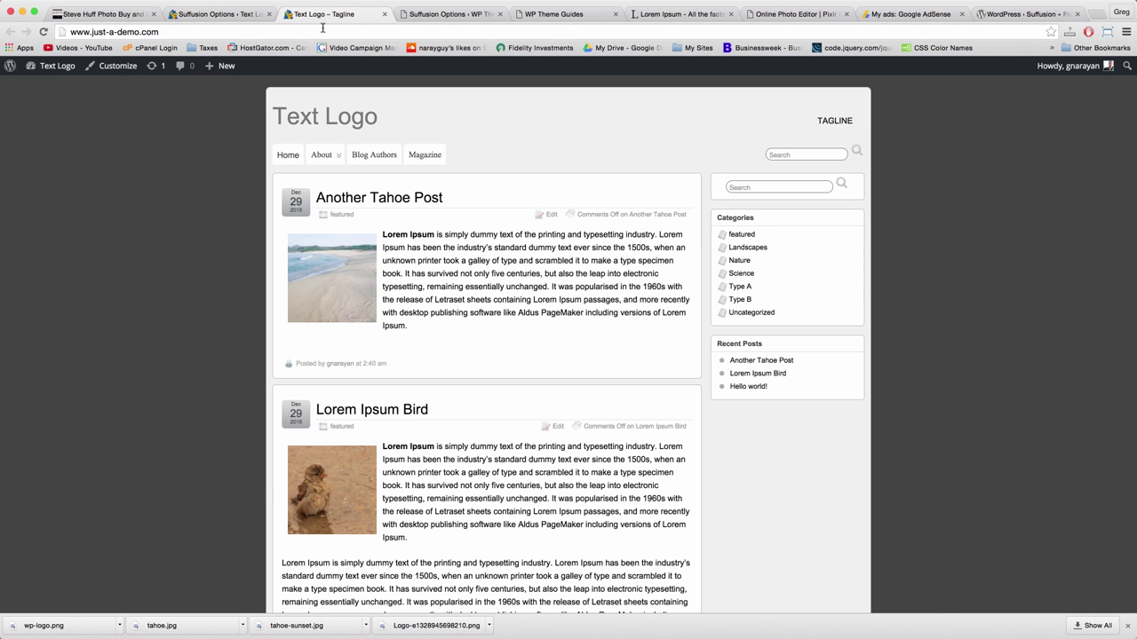
# Reload the front page and check the green 57E6B6 hover border beside the menu items
pyautogui.click(323, 27)
pyautogui.press('Return')
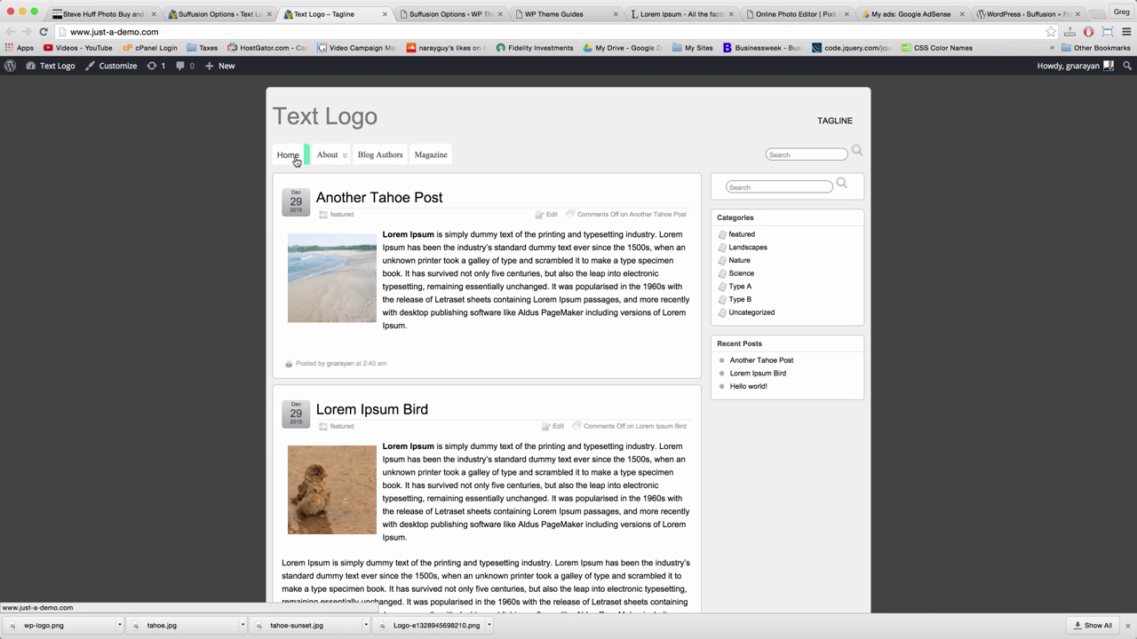
pyautogui.moveTo(332, 161)
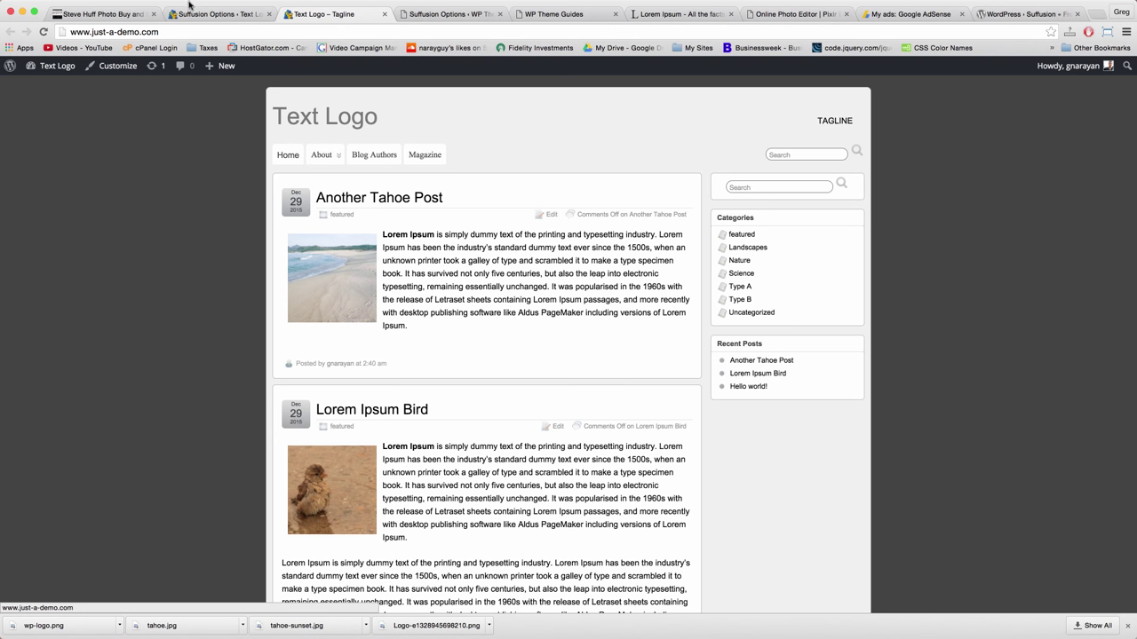
pyautogui.click(216, 15)
# Change the menu items' right hover border width to 20 px, then scroll to Hover Font
pyautogui.doubleClick(505, 331)
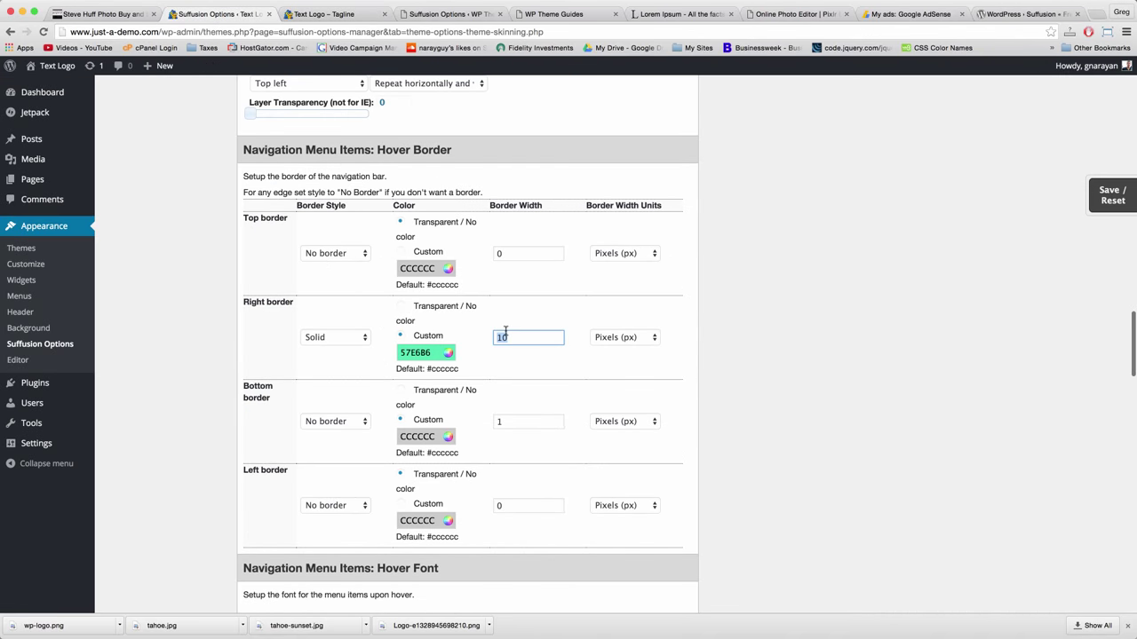
pyautogui.write('20')
pyautogui.scroll(-5, 542, 471)
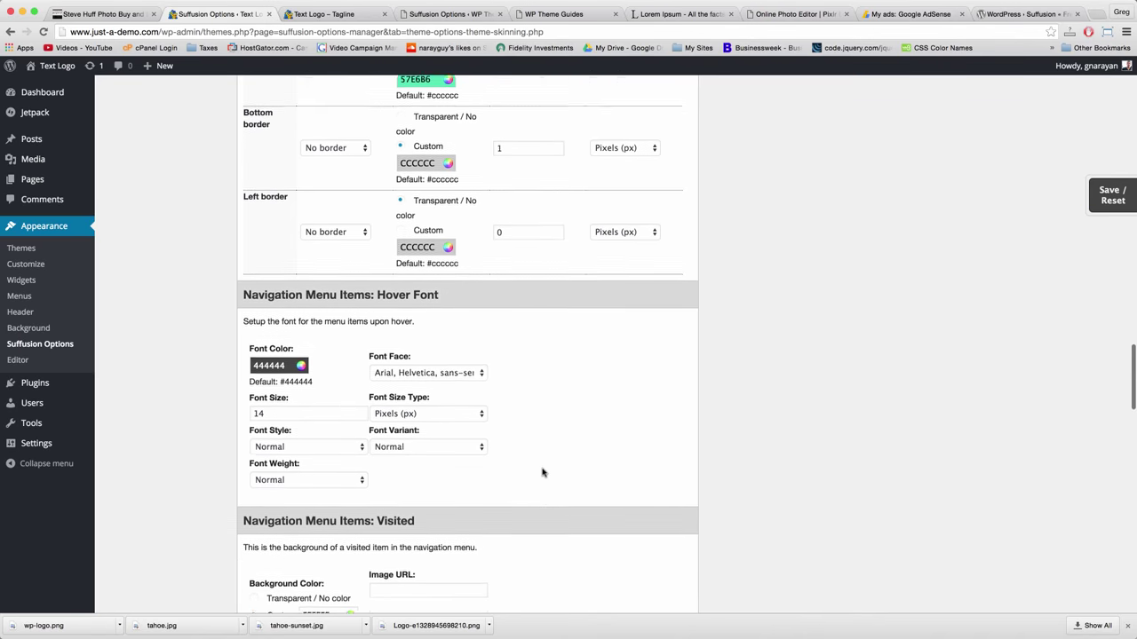
pyautogui.scroll(-2, 542, 471)
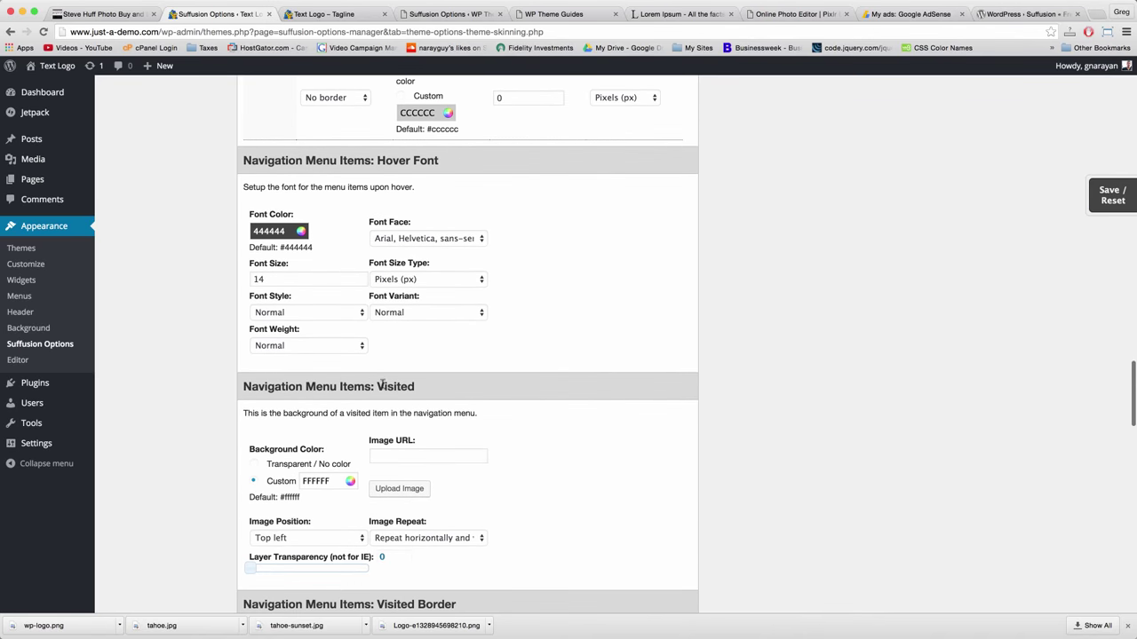
pyautogui.scroll(-3, 399, 388)
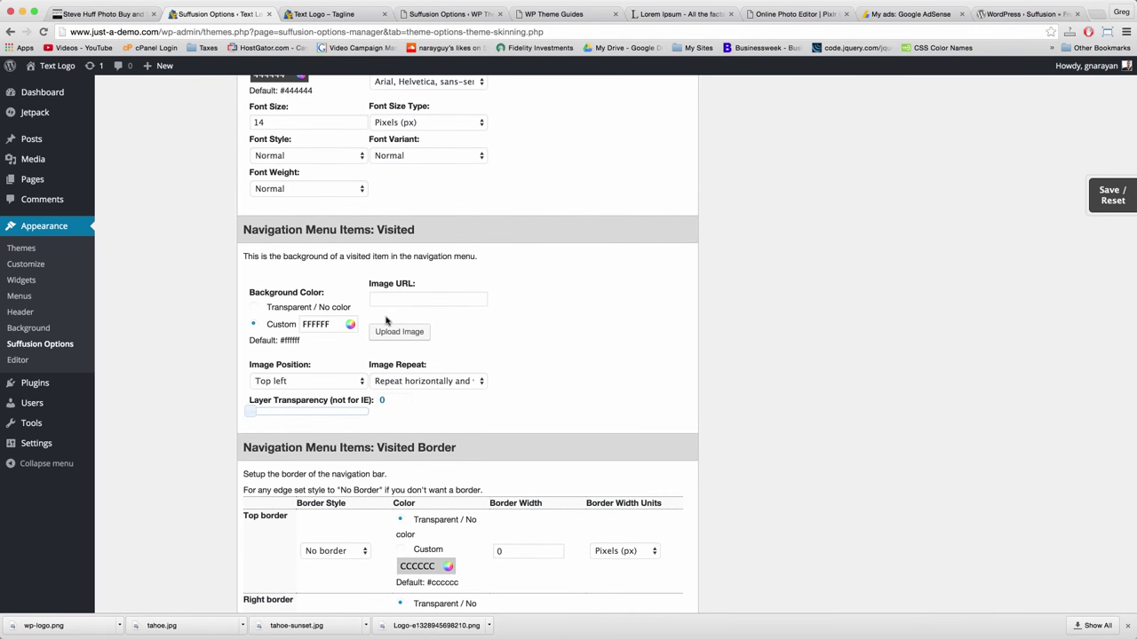
pyautogui.scroll(-2, 385, 319)
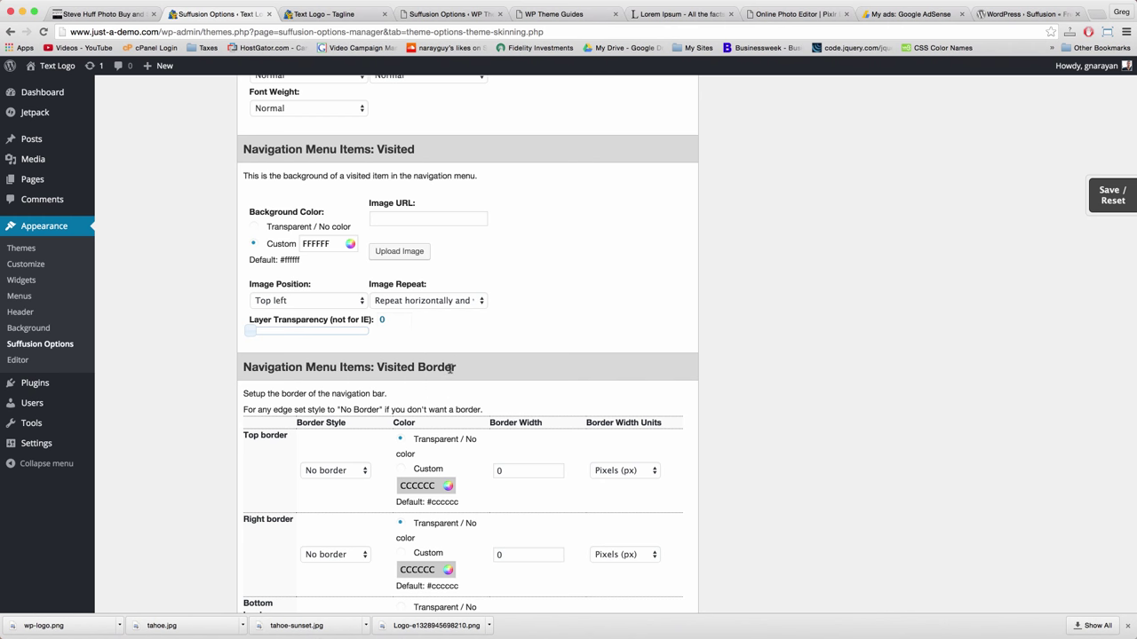
pyautogui.scroll(-5, 451, 368)
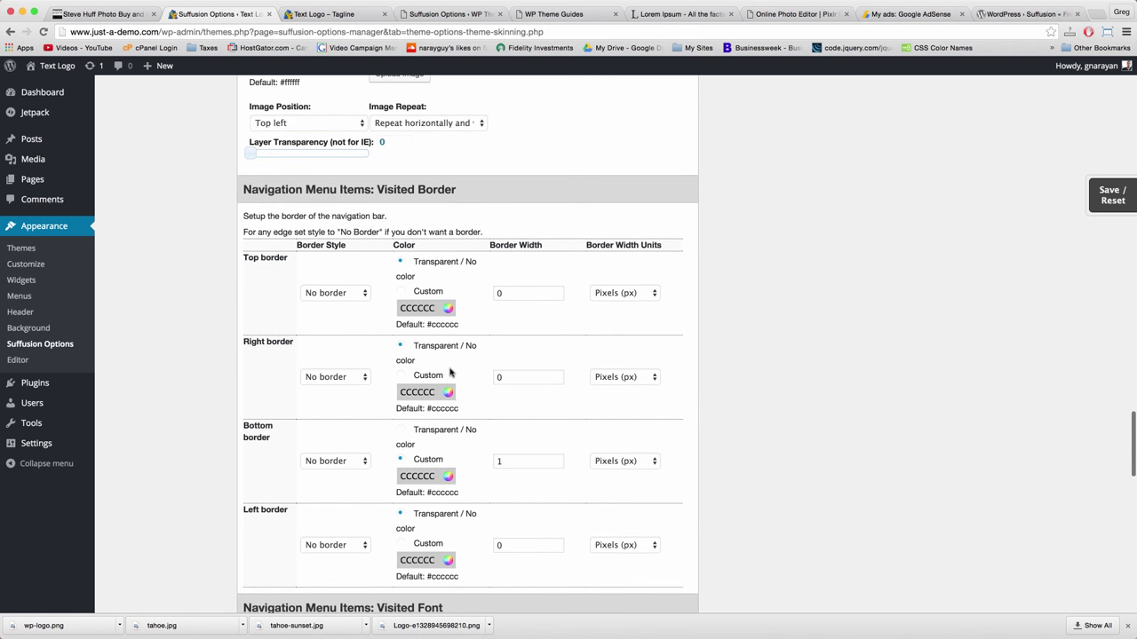
pyautogui.scroll(-8, 450, 373)
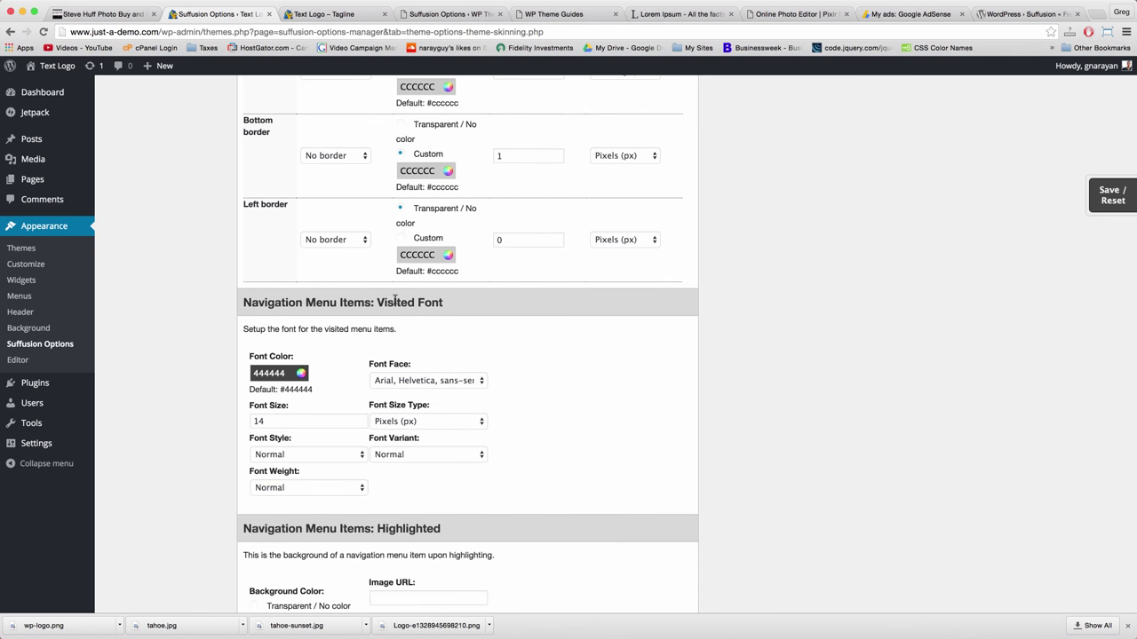
pyautogui.scroll(-4, 394, 299)
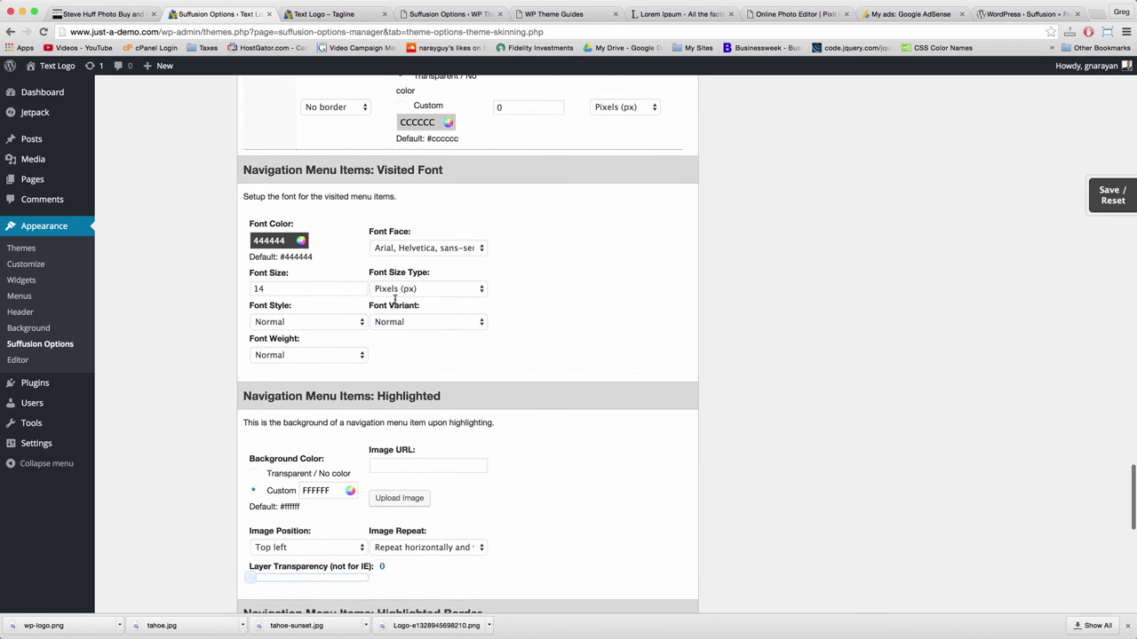
pyautogui.scroll(-5, 394, 299)
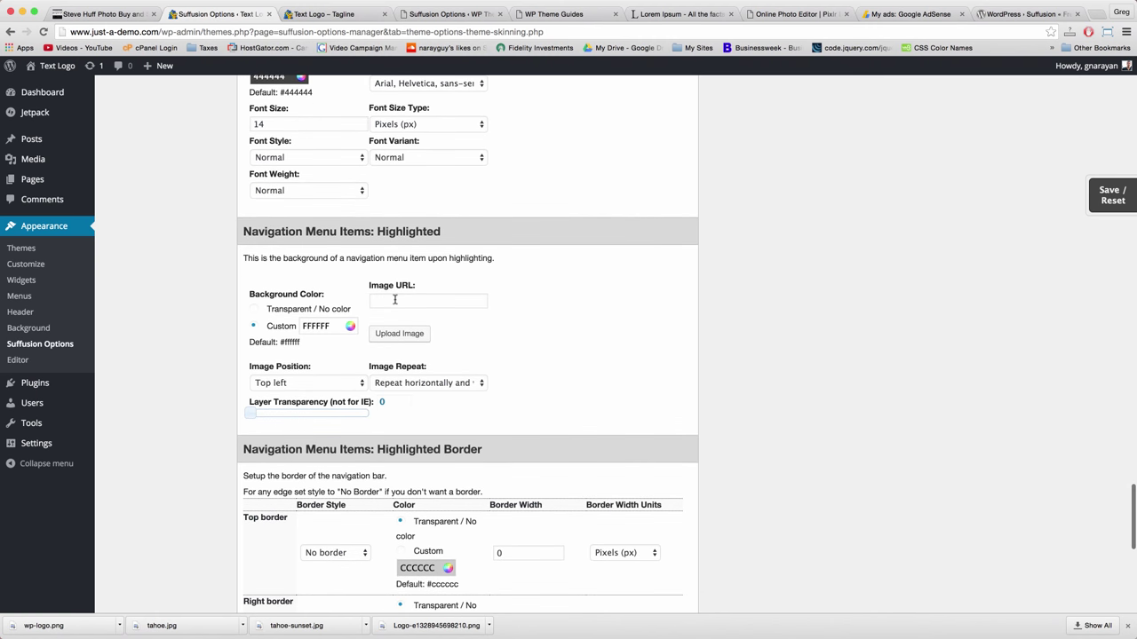
pyautogui.scroll(-10, 395, 299)
pyautogui.scroll(6, 395, 304)
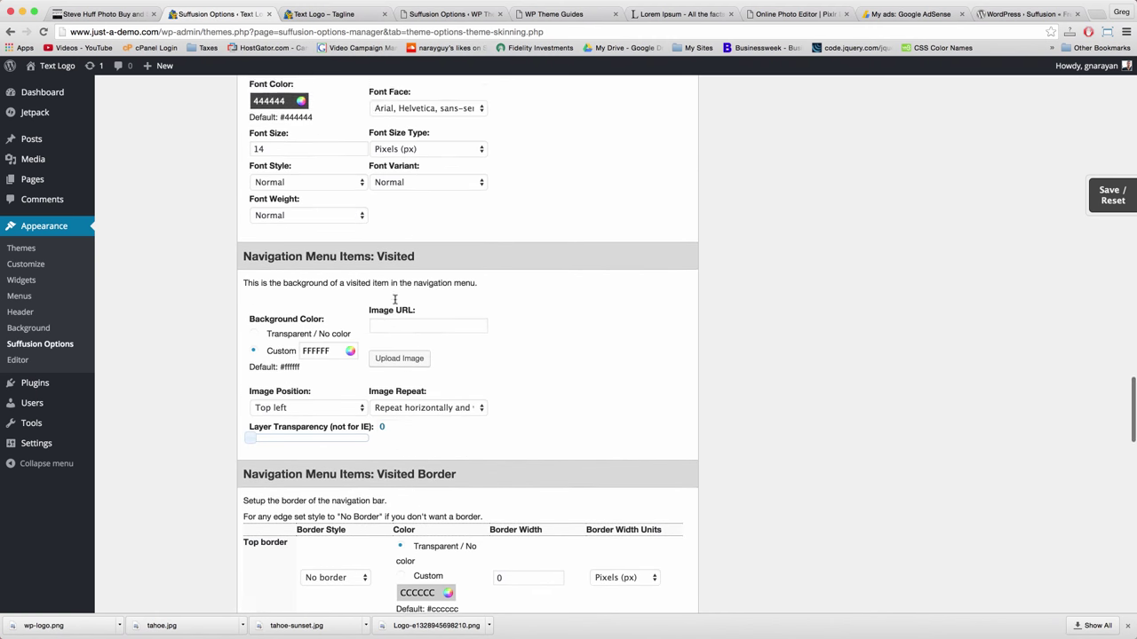
pyautogui.scroll(2, 396, 304)
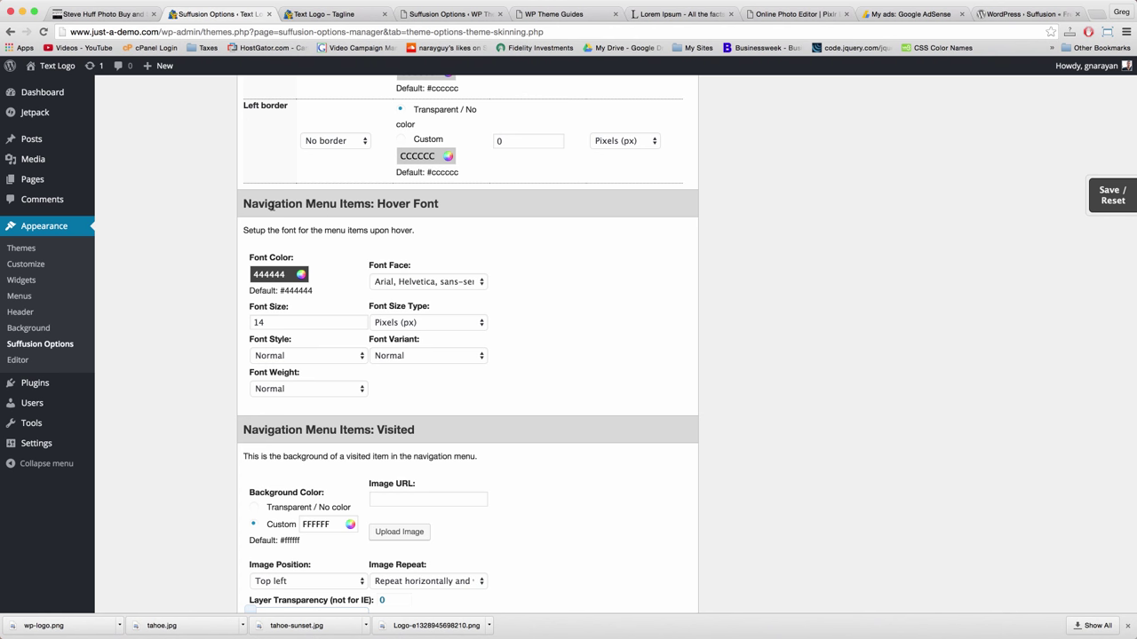
pyautogui.moveTo(276, 206); pyautogui.dragTo(442, 209)
pyautogui.click(441, 209)
# Set the hover font to Times New Roman, Italic style, Normal weight
pyautogui.click(455, 281)
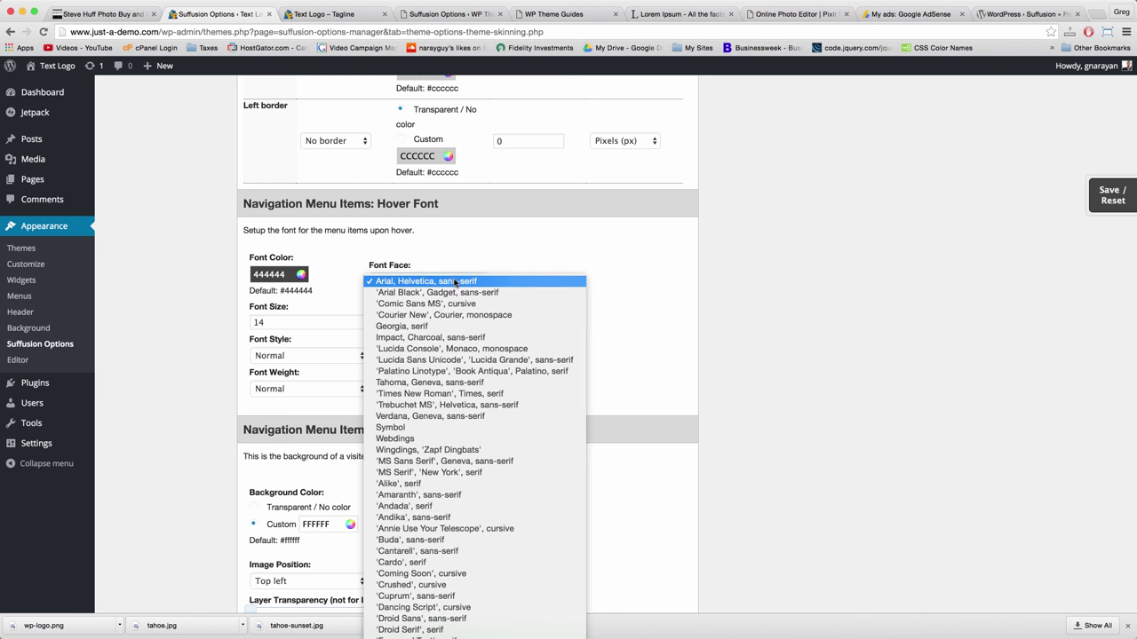
pyautogui.click(413, 394)
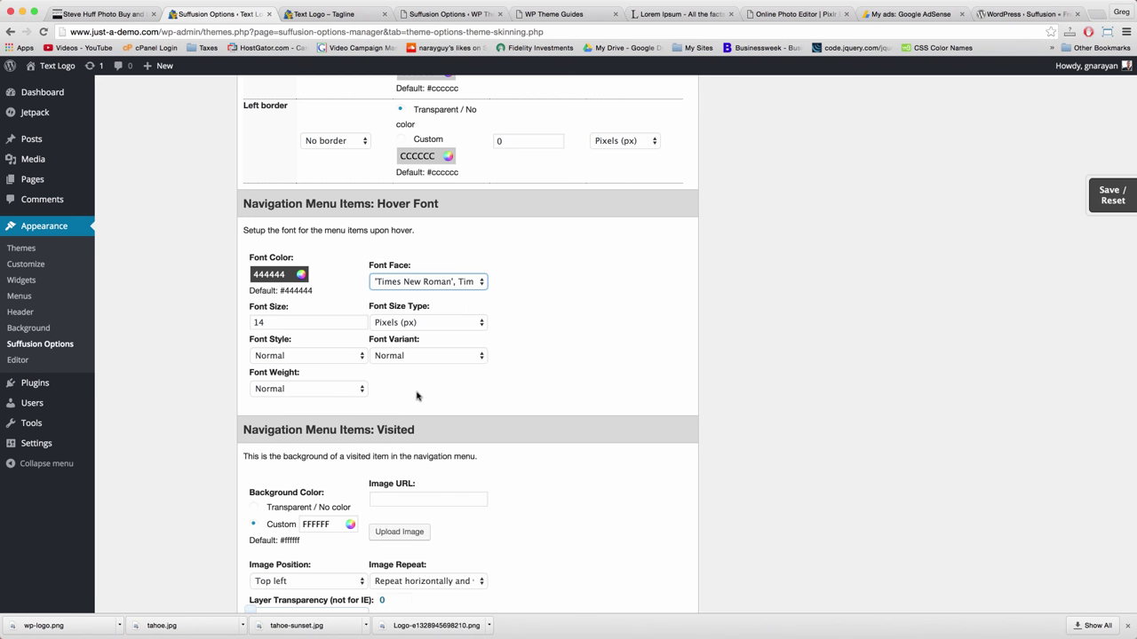
pyautogui.click(348, 357)
pyautogui.click(336, 367)
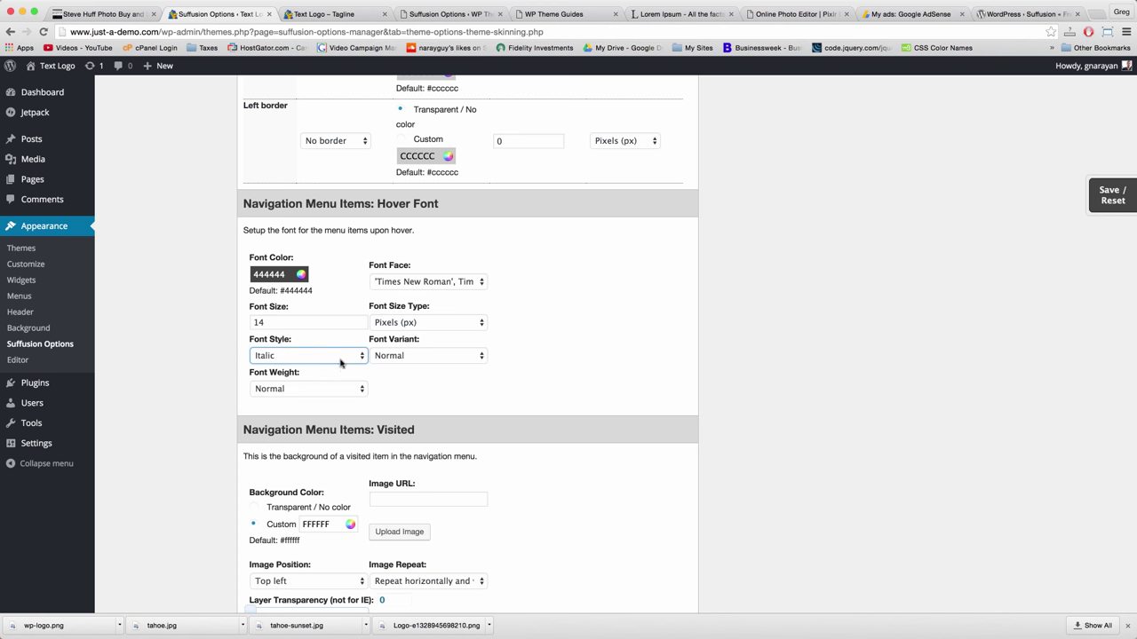
pyautogui.click(343, 393)
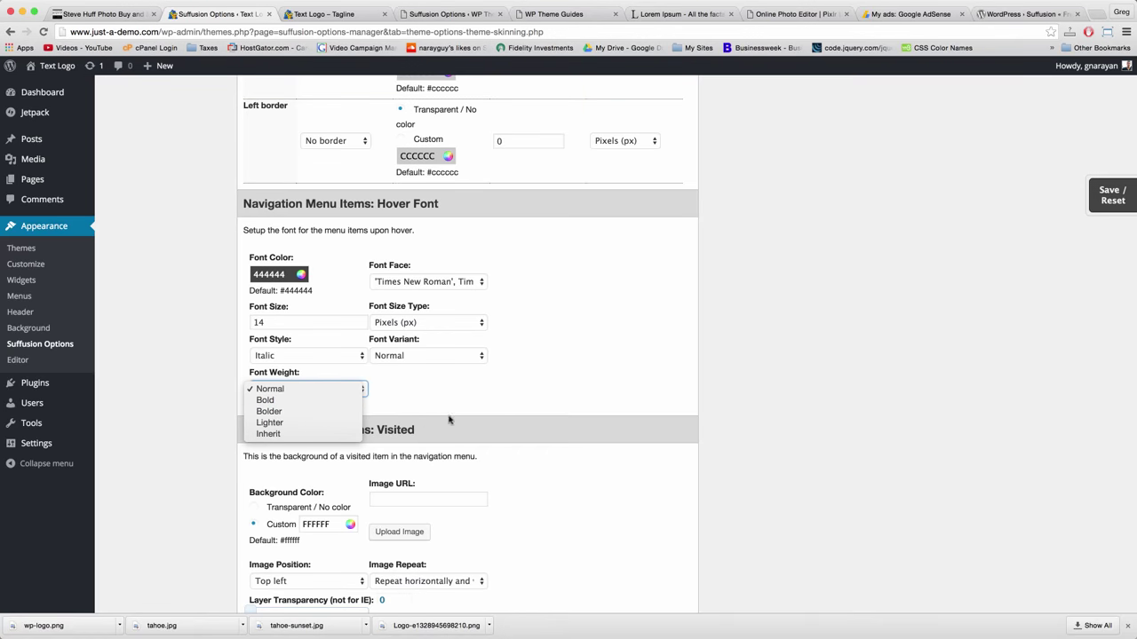
pyautogui.click(477, 410)
# Save the navigation bar settings and reload the site to check the italic hover font
pyautogui.click(1110, 194)
pyautogui.click(320, 15)
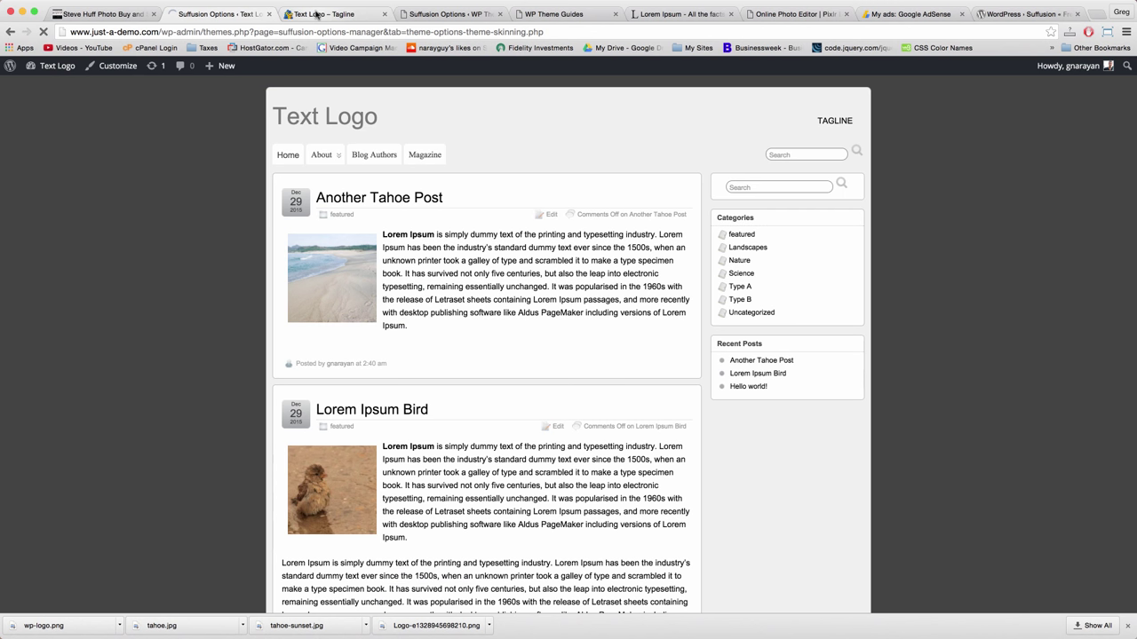
pyautogui.click(308, 36)
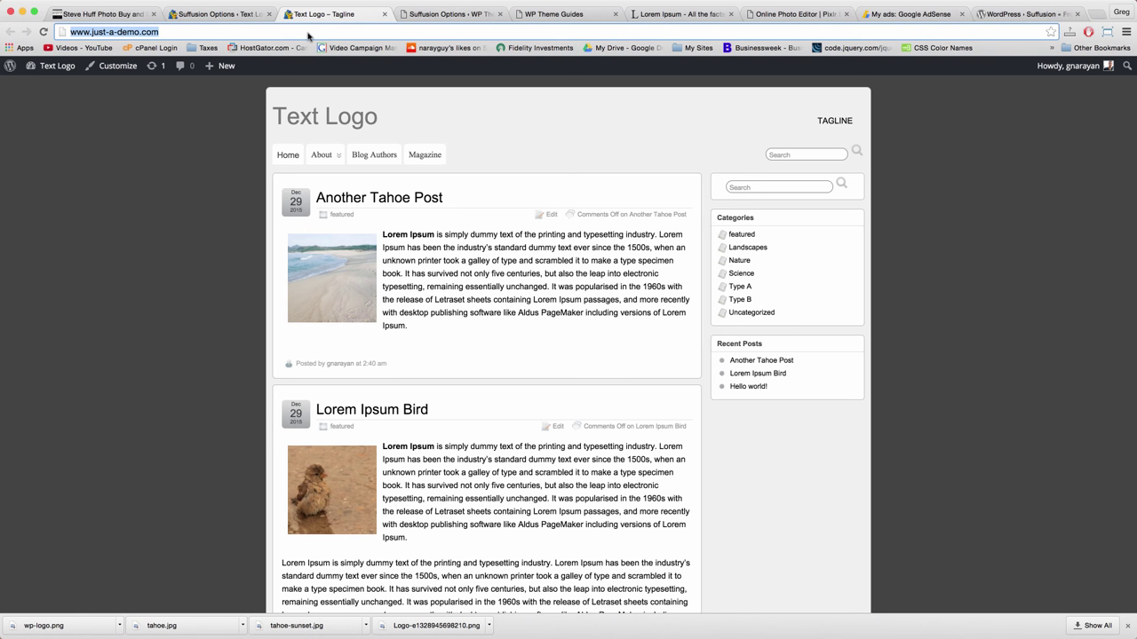
pyautogui.press('Return')
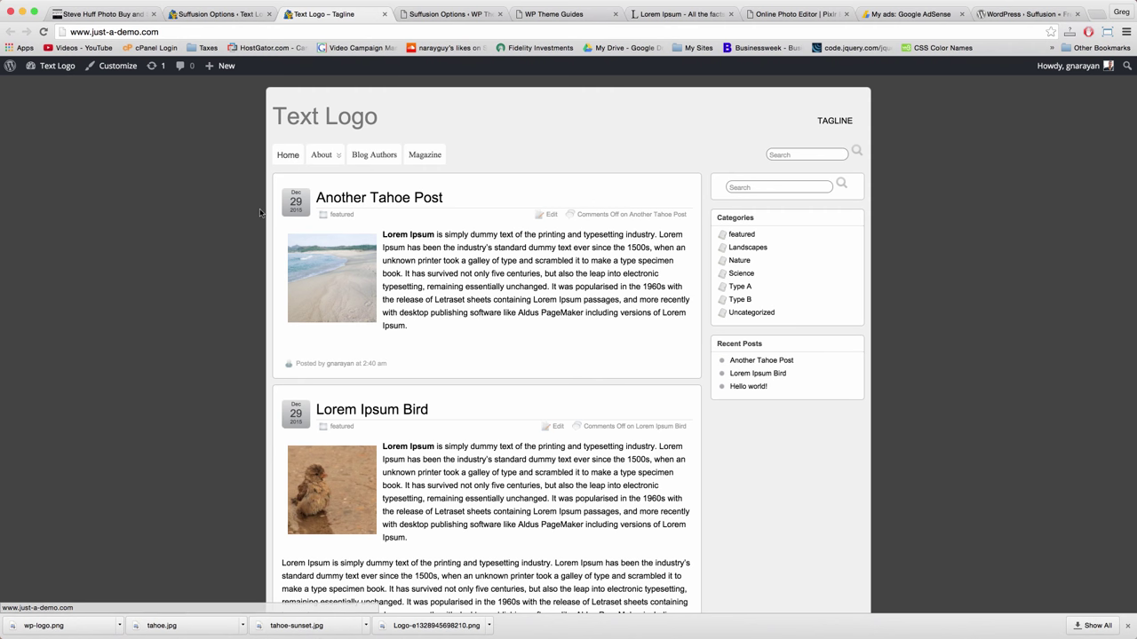
pyautogui.click(210, 16)
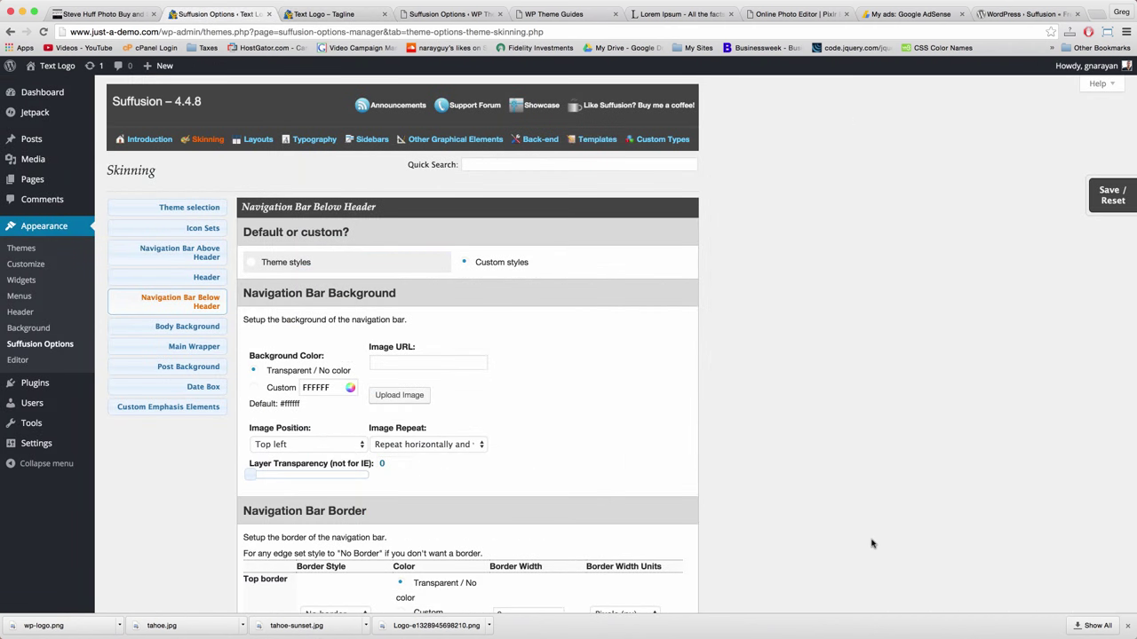
# Set the highlighted menu items' custom background colour to FFD6E8
pyautogui.scroll(-10, 872, 544)
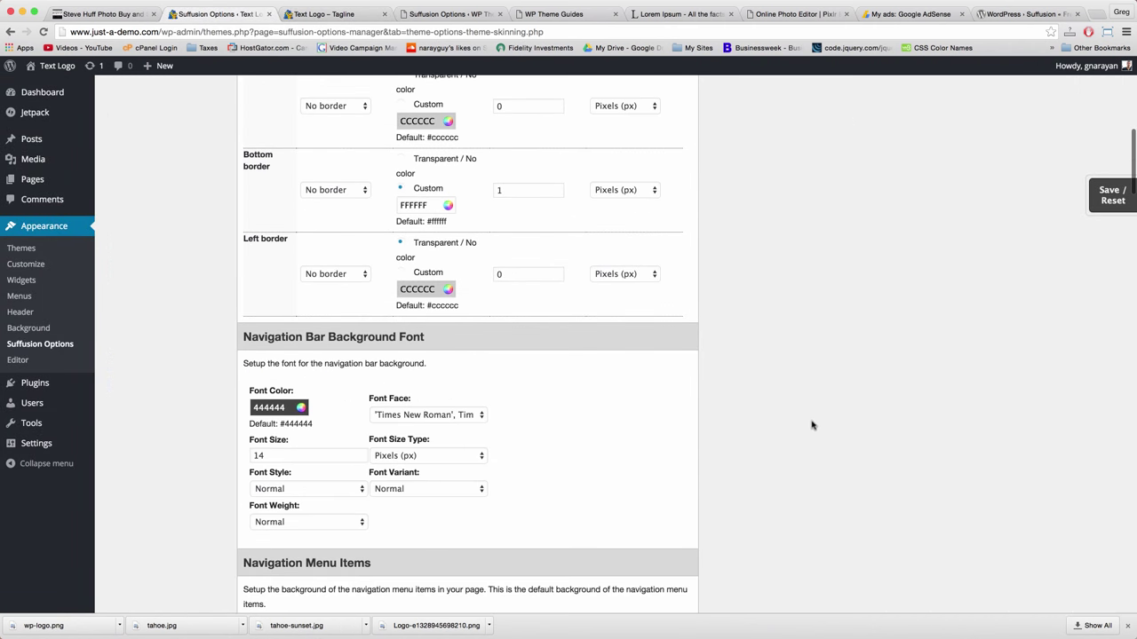
pyautogui.scroll(-5, 782, 374)
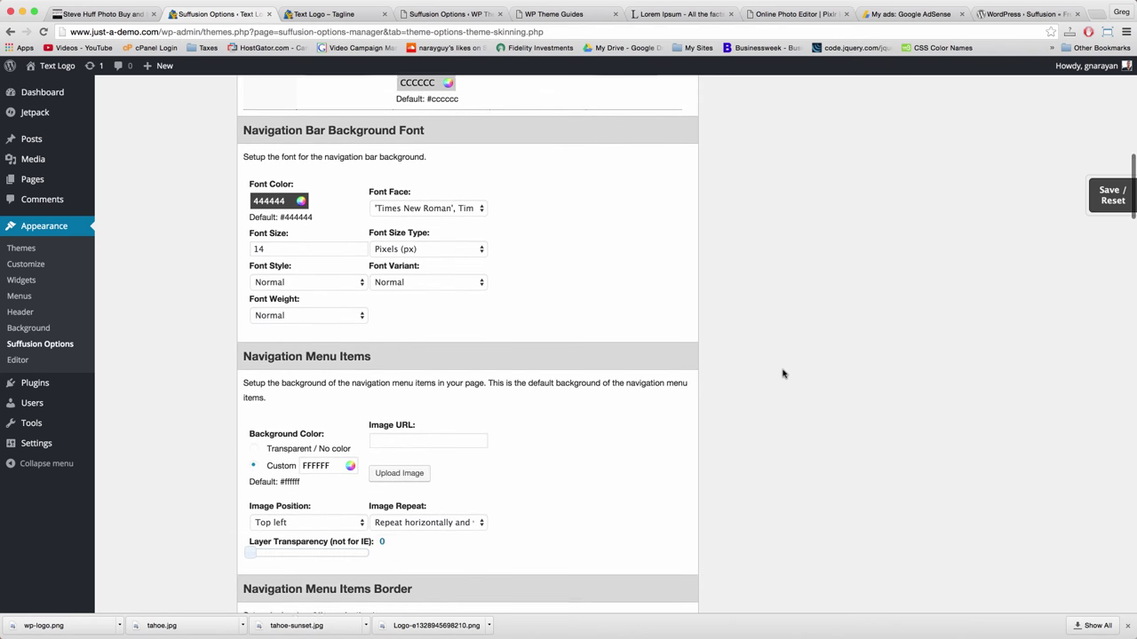
pyautogui.scroll(-10, 782, 373)
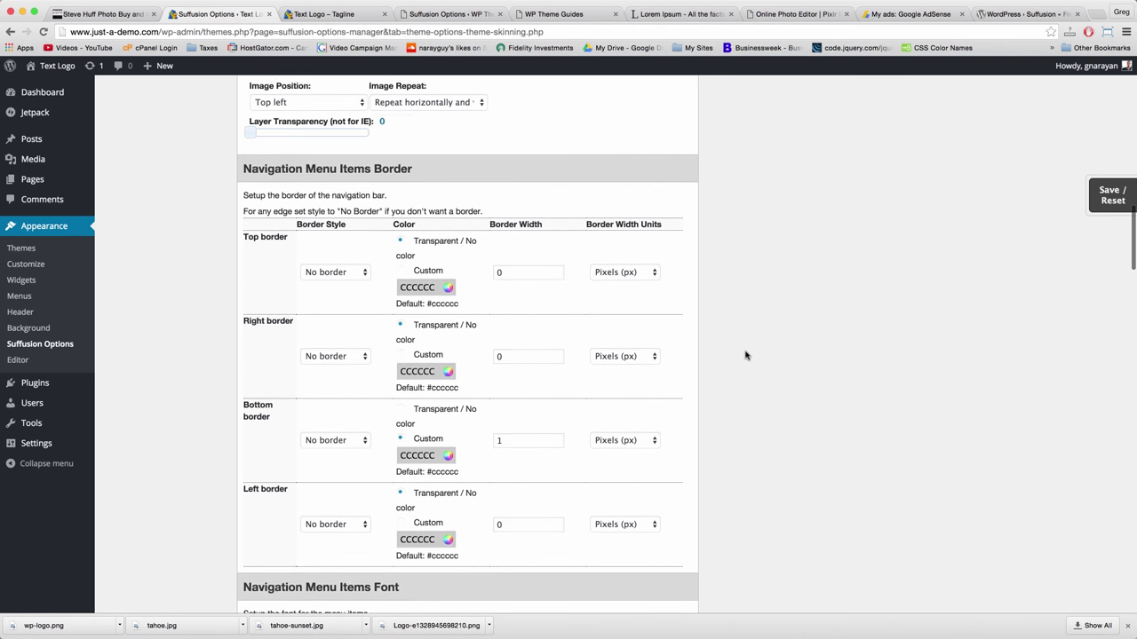
pyautogui.scroll(-9, 746, 355)
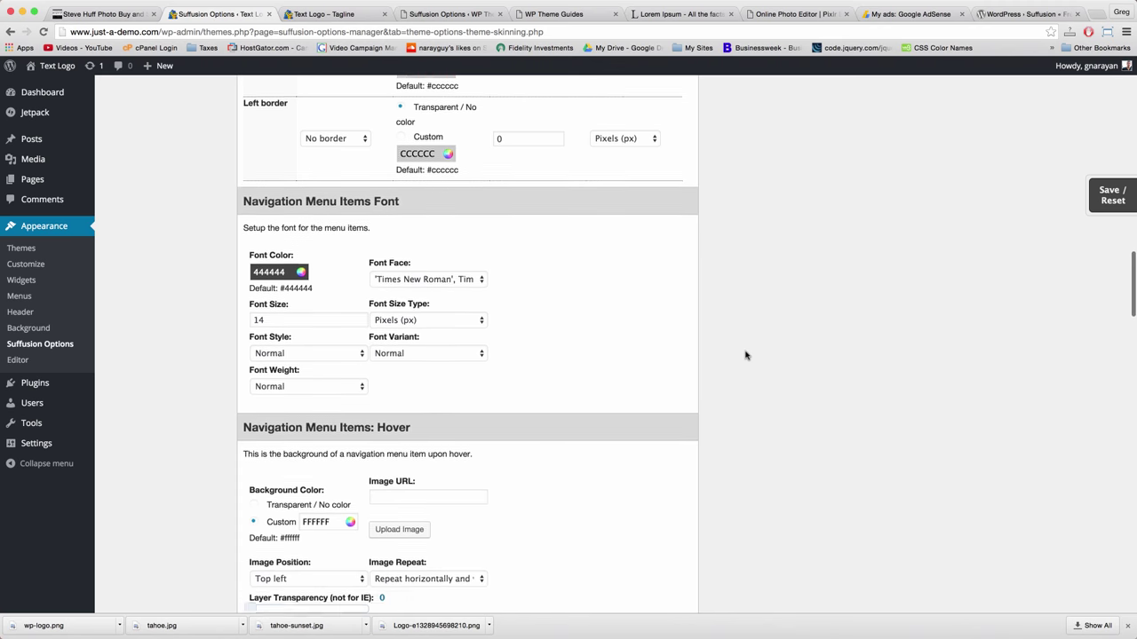
pyautogui.scroll(-20, 746, 356)
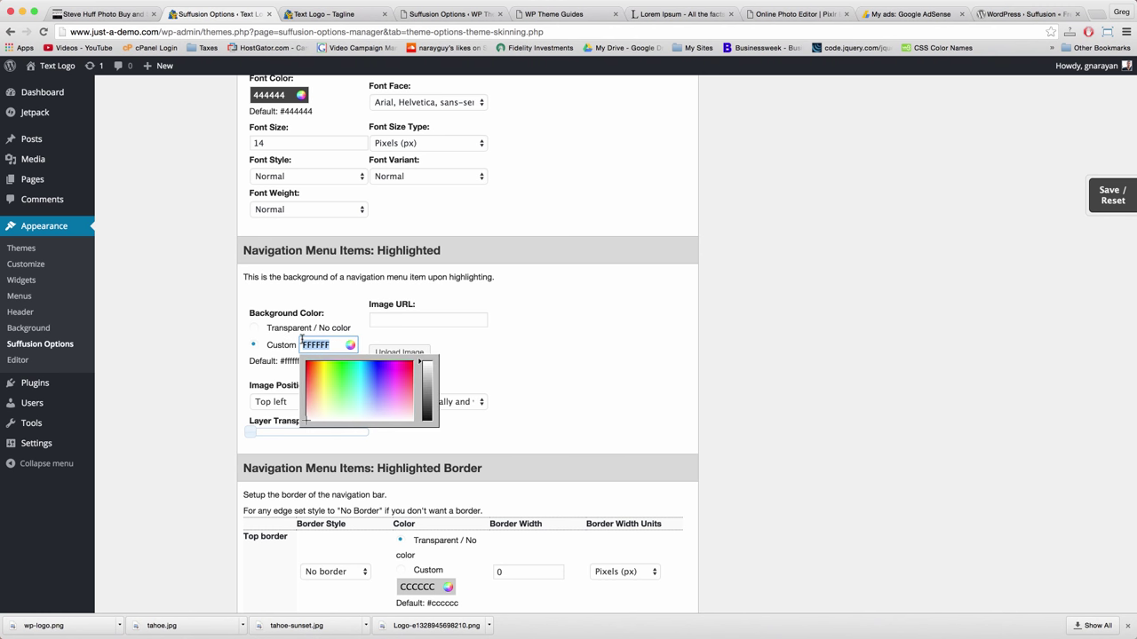
pyautogui.write('FFD6E8')
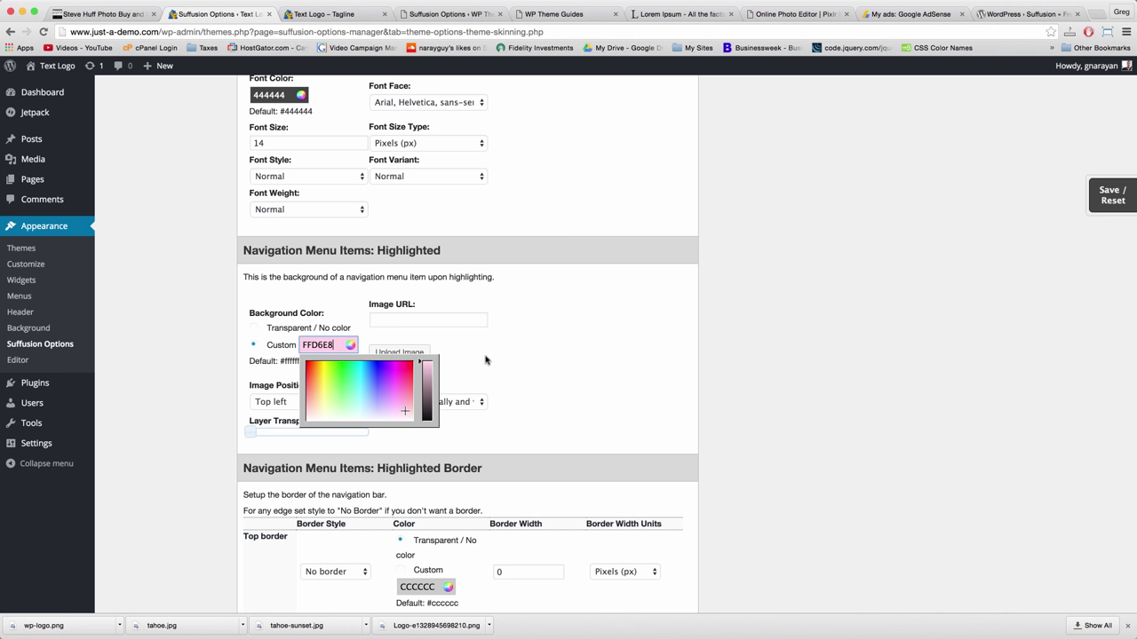
pyautogui.click(486, 360)
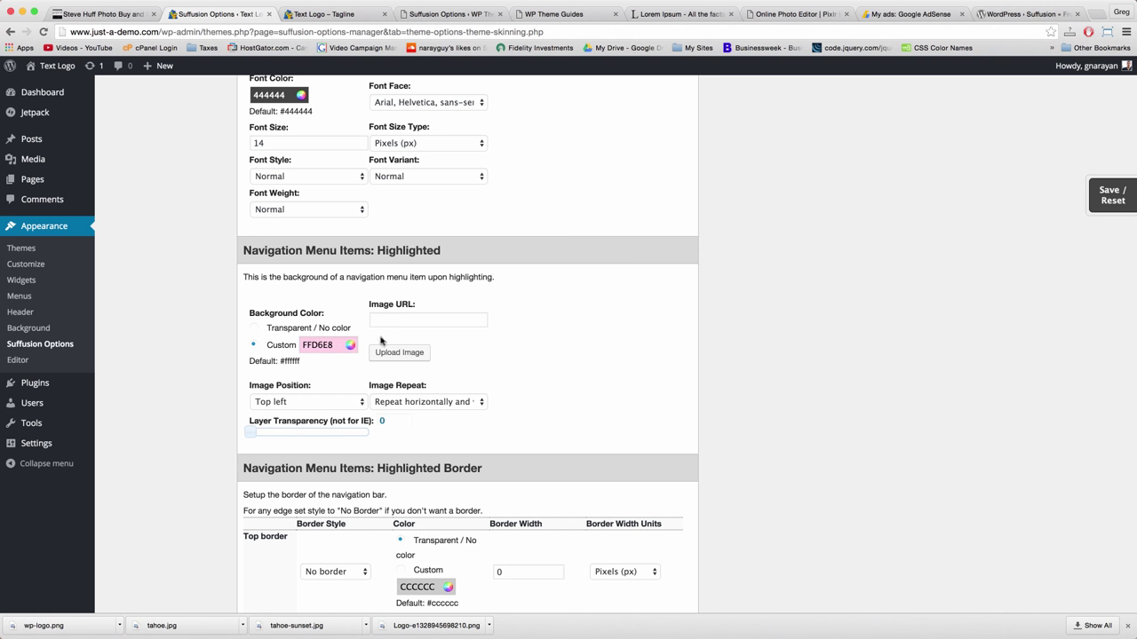
# Save the navigation bar settings and switch to the site's front page
pyautogui.click(1111, 200)
pyautogui.click(1042, 249)
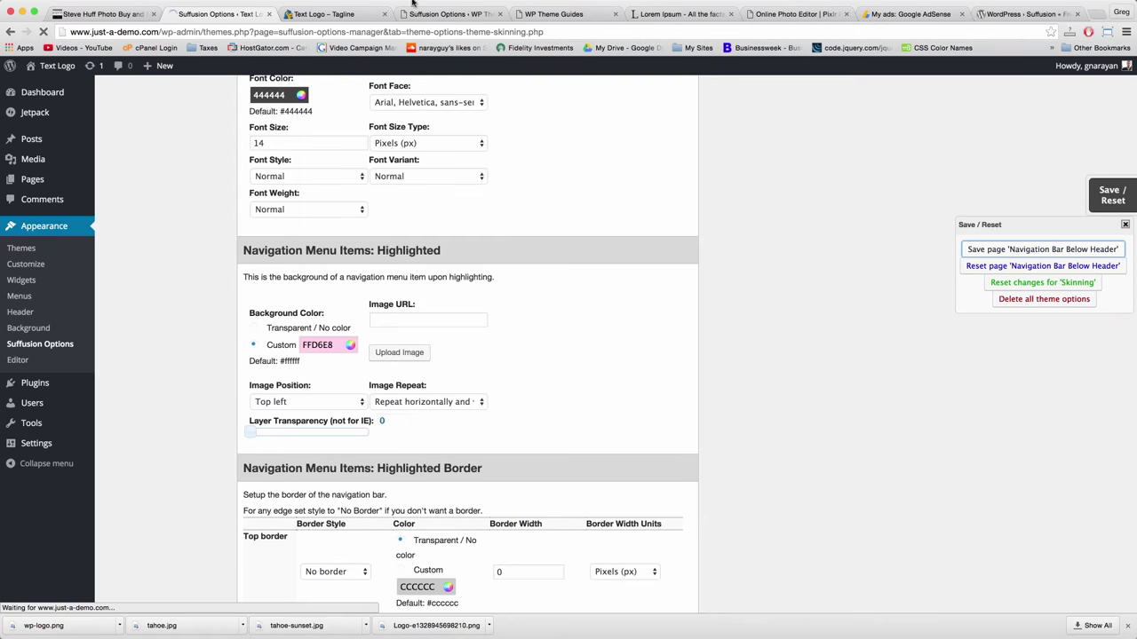
pyautogui.click(336, 12)
# Reload the site and visit About, Blog Authors, Magazine and Home to check the pink highlight
pyautogui.click(330, 29)
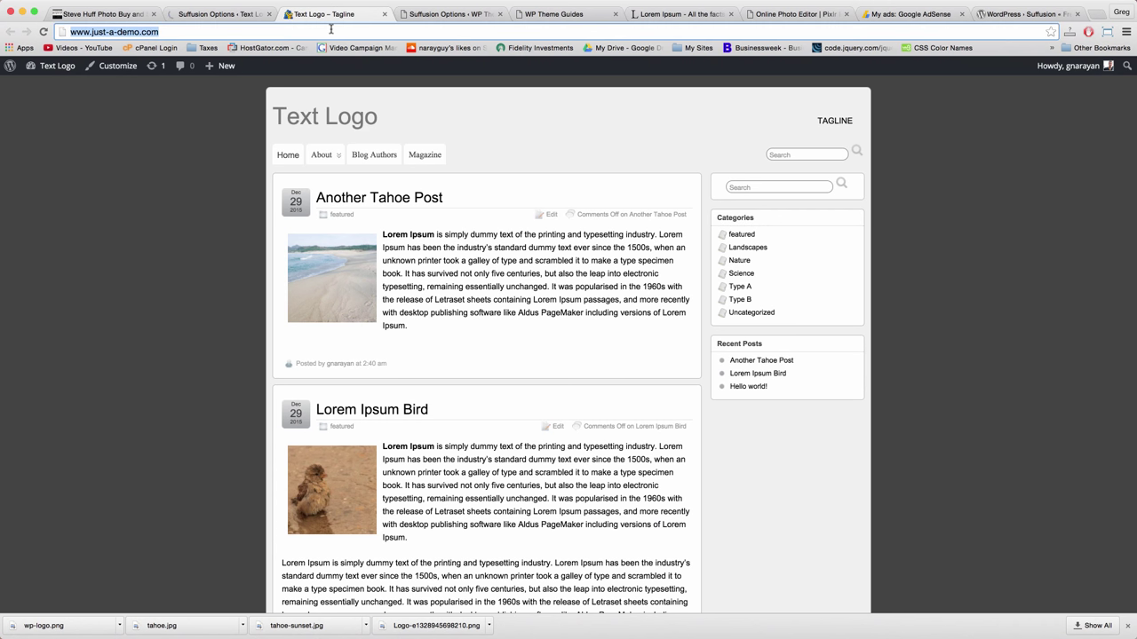
pyautogui.press('Return')
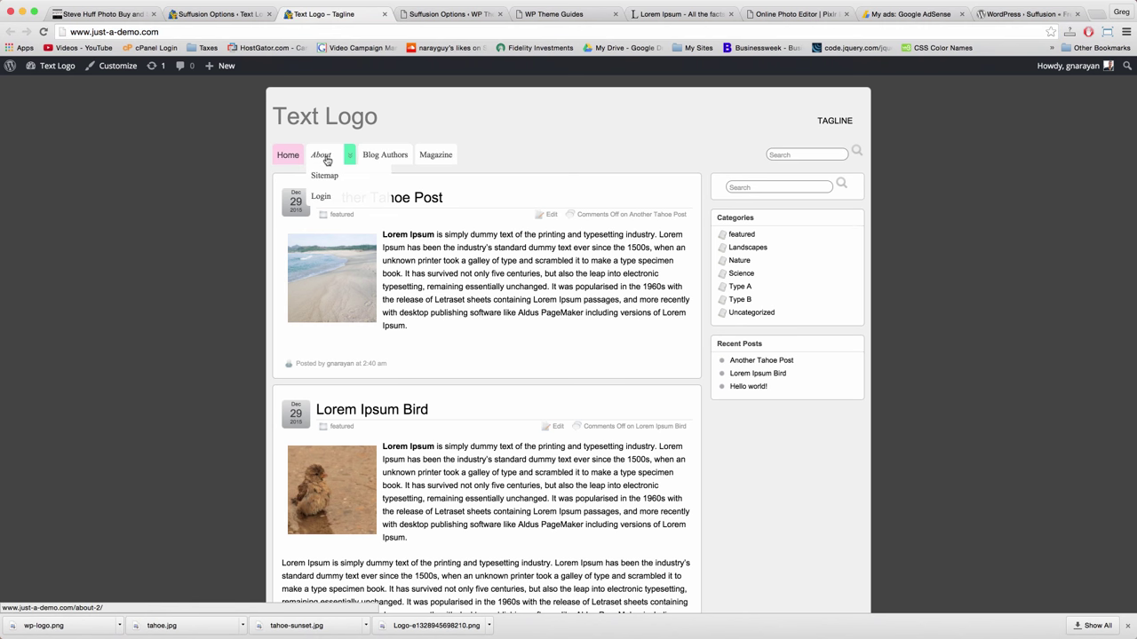
pyautogui.click(326, 158)
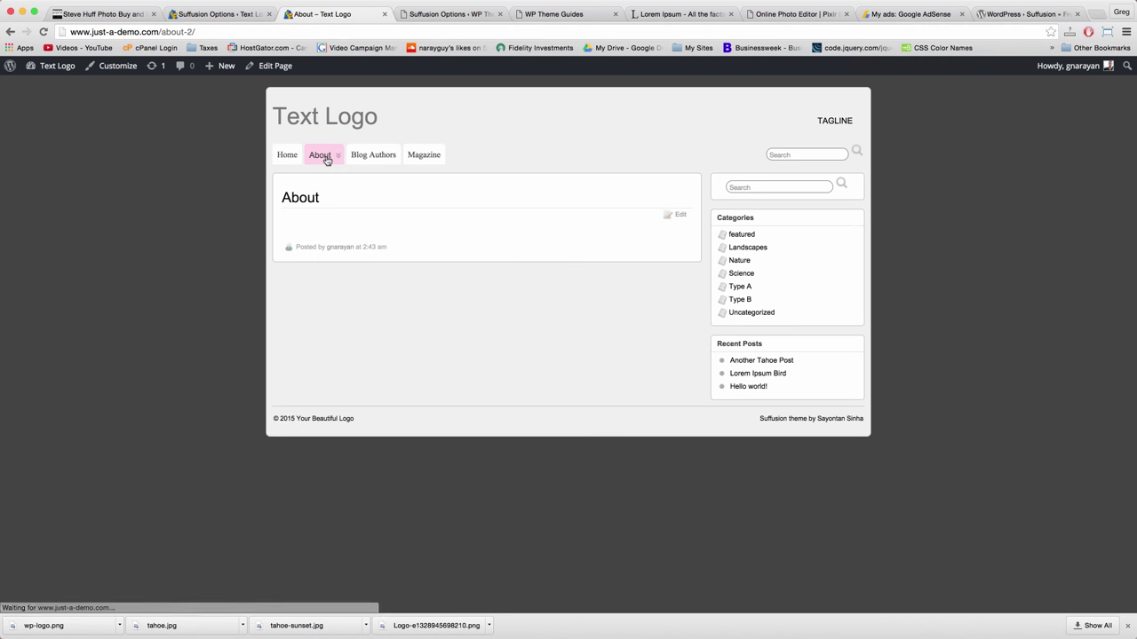
pyautogui.click(376, 156)
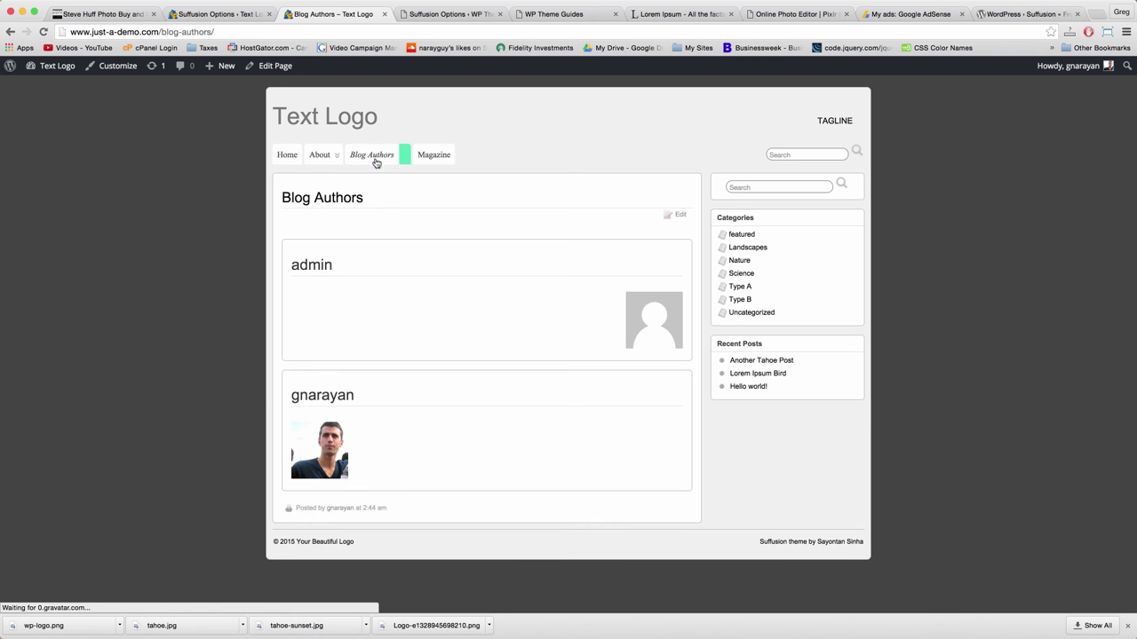
pyautogui.click(426, 157)
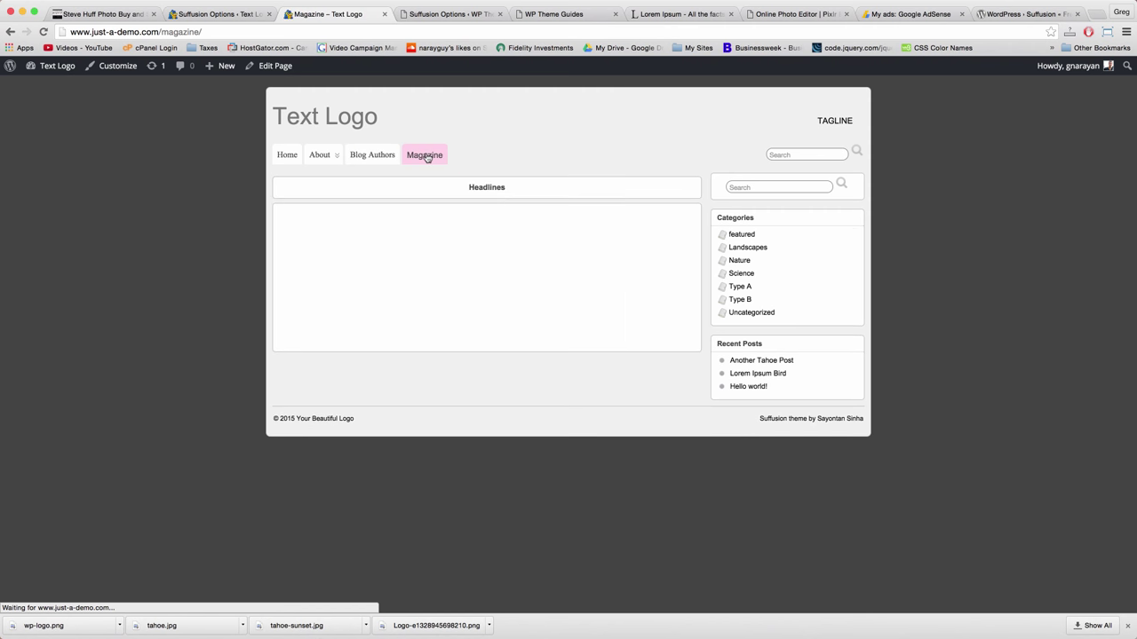
pyautogui.click(285, 156)
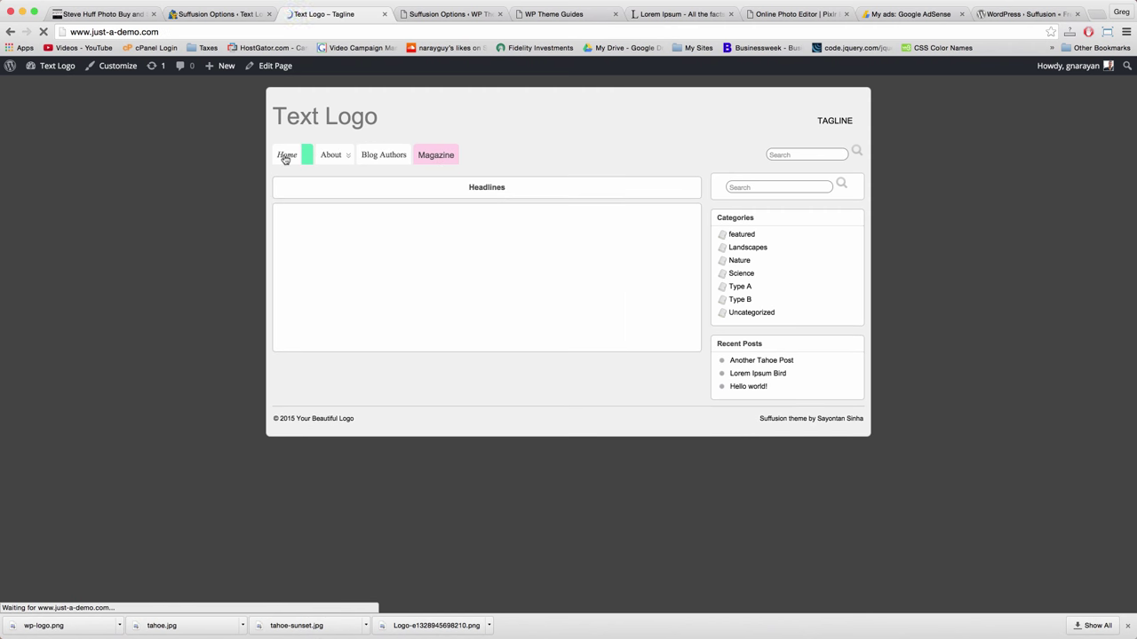
pyautogui.click(319, 154)
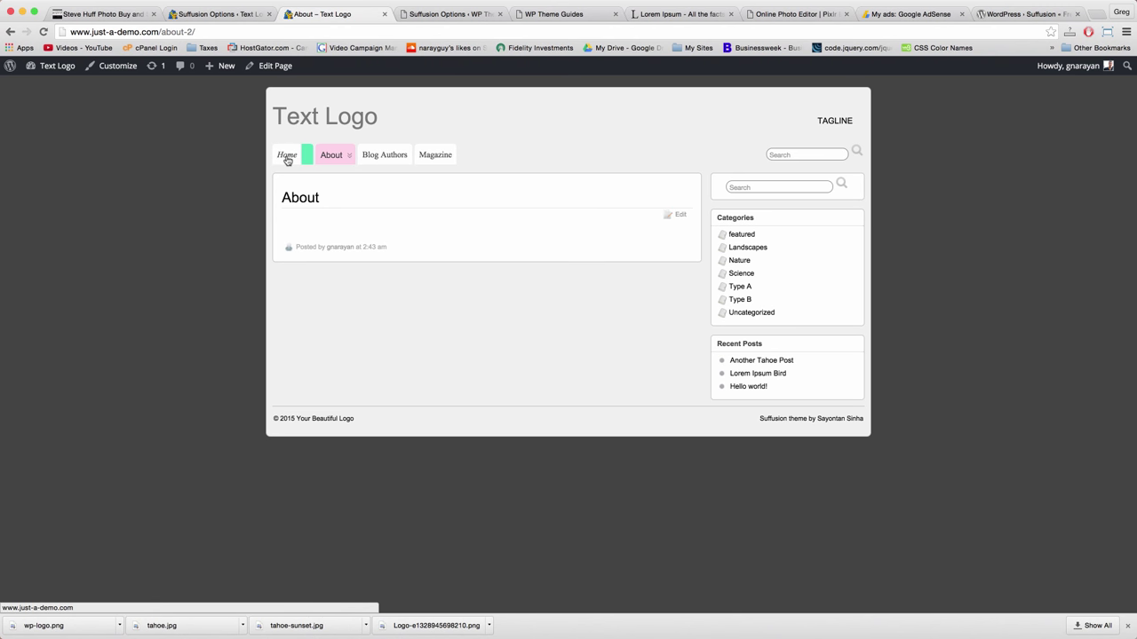
pyautogui.click(218, 15)
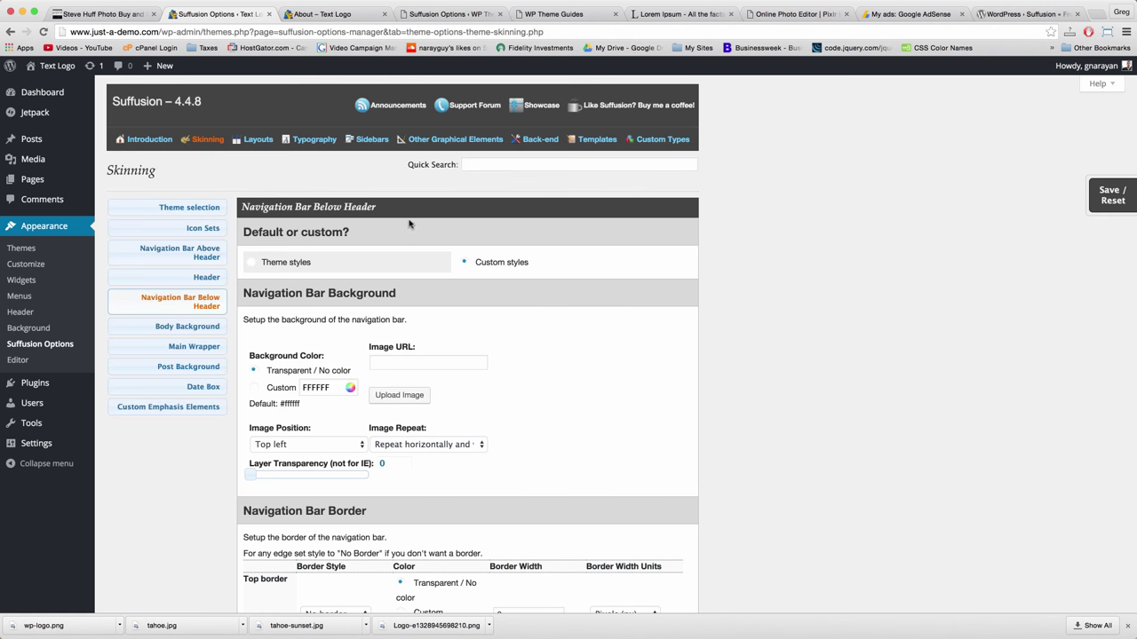
# In Navigation Bar Below Header, set the Home page link to show an icon
pyautogui.click(454, 144)
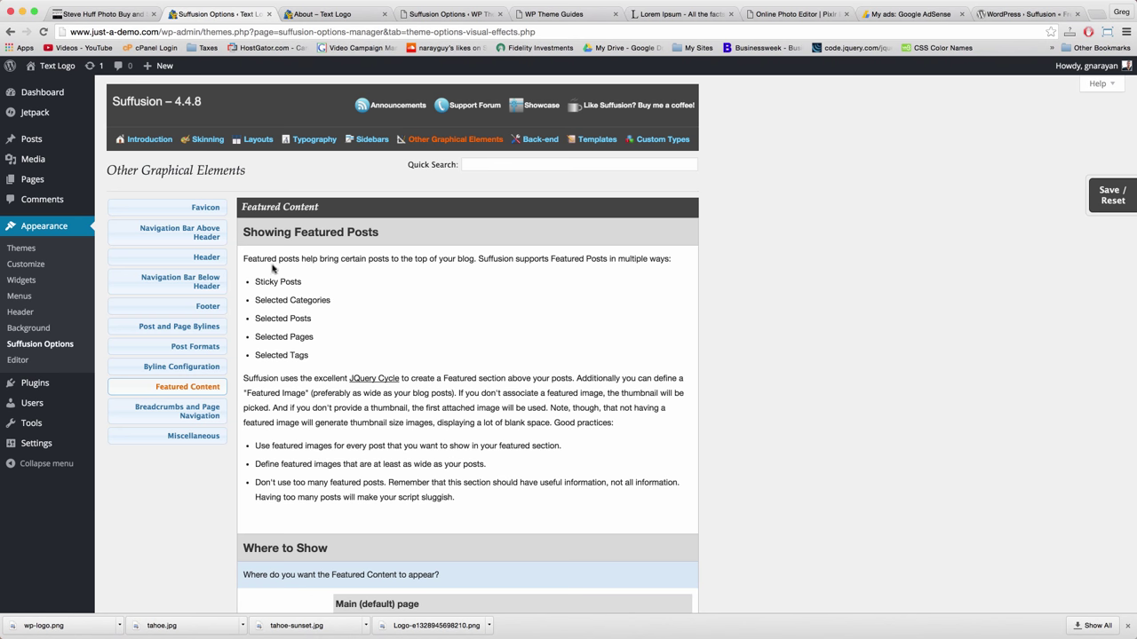
pyautogui.click(200, 281)
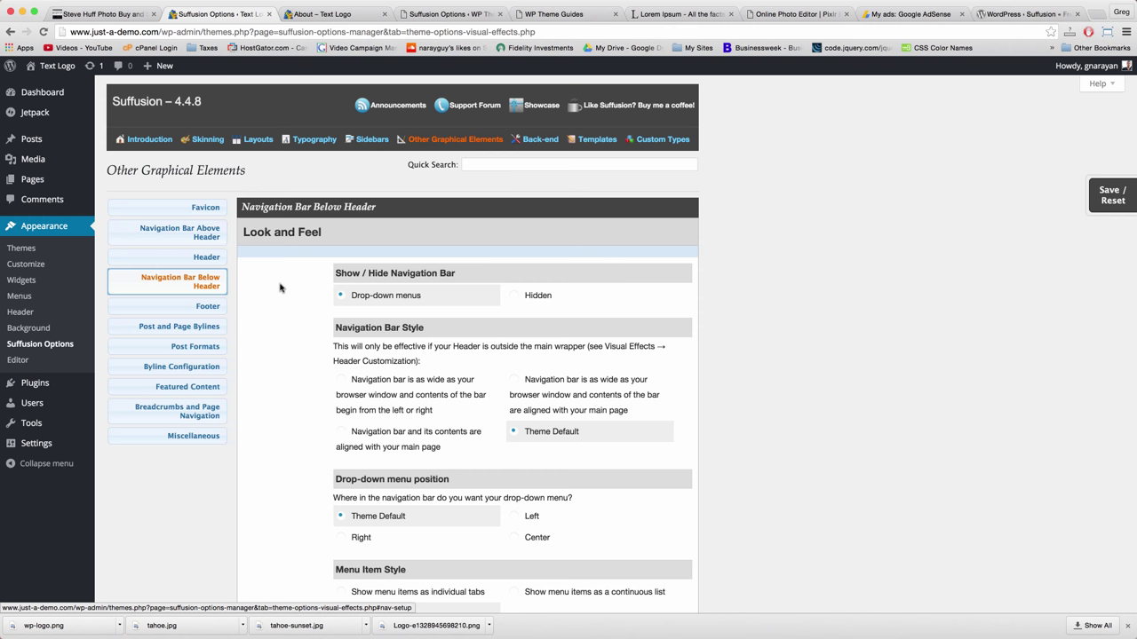
pyautogui.scroll(-5, 280, 287)
pyautogui.scroll(-5, 280, 287)
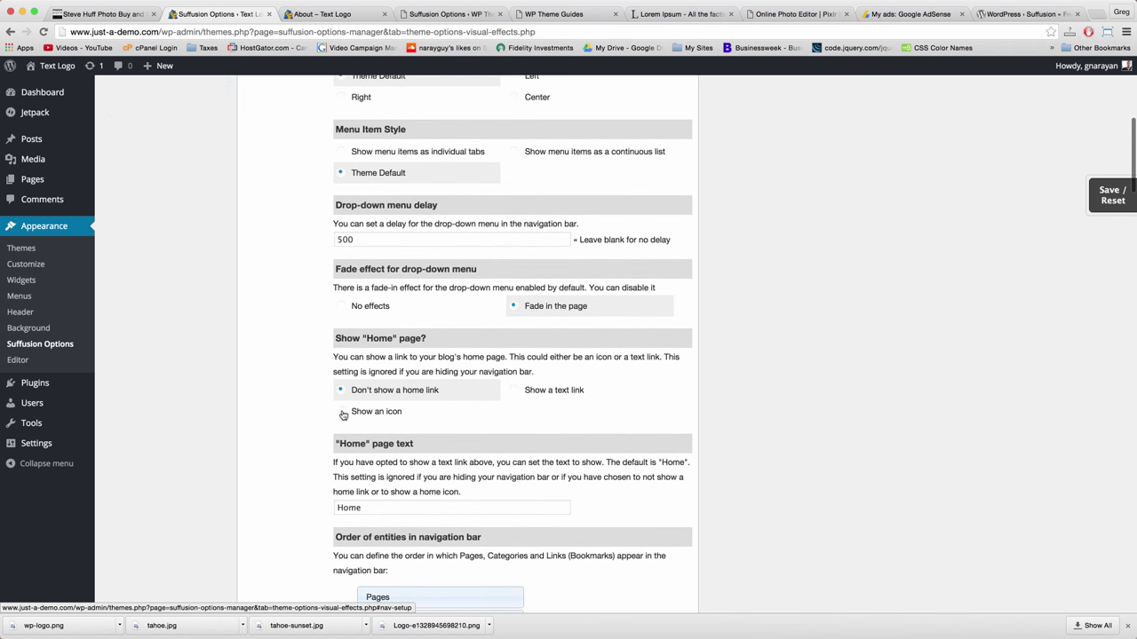
pyautogui.click(340, 413)
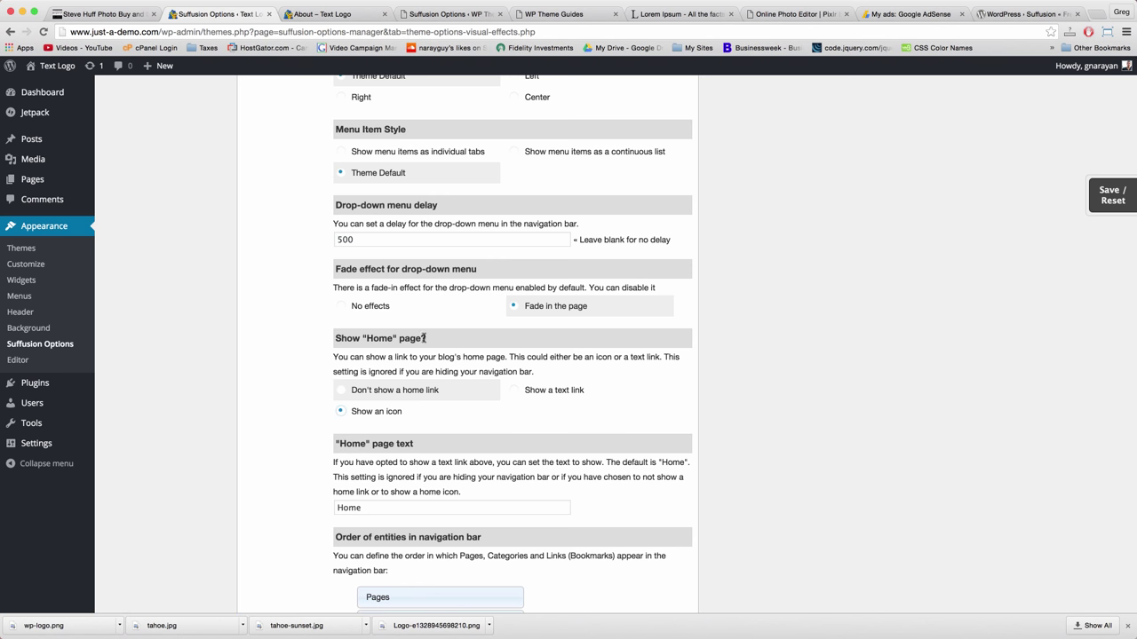
# Save the settings and reload the About page to confirm the home icon
pyautogui.click(1110, 196)
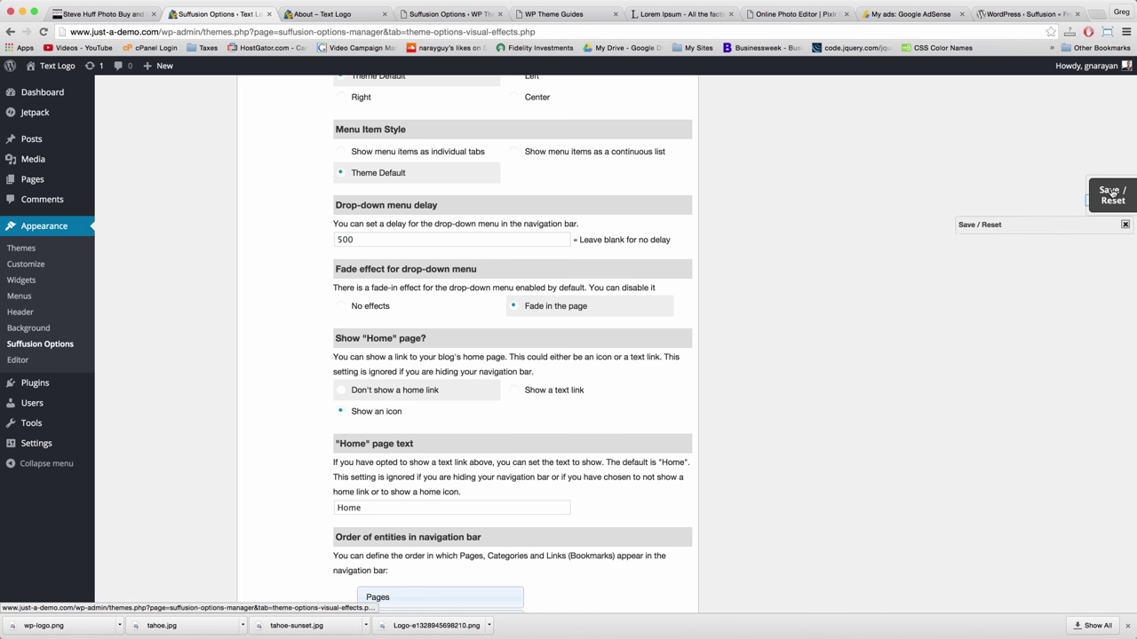
pyautogui.click(1035, 252)
pyautogui.click(333, 14)
pyautogui.click(329, 32)
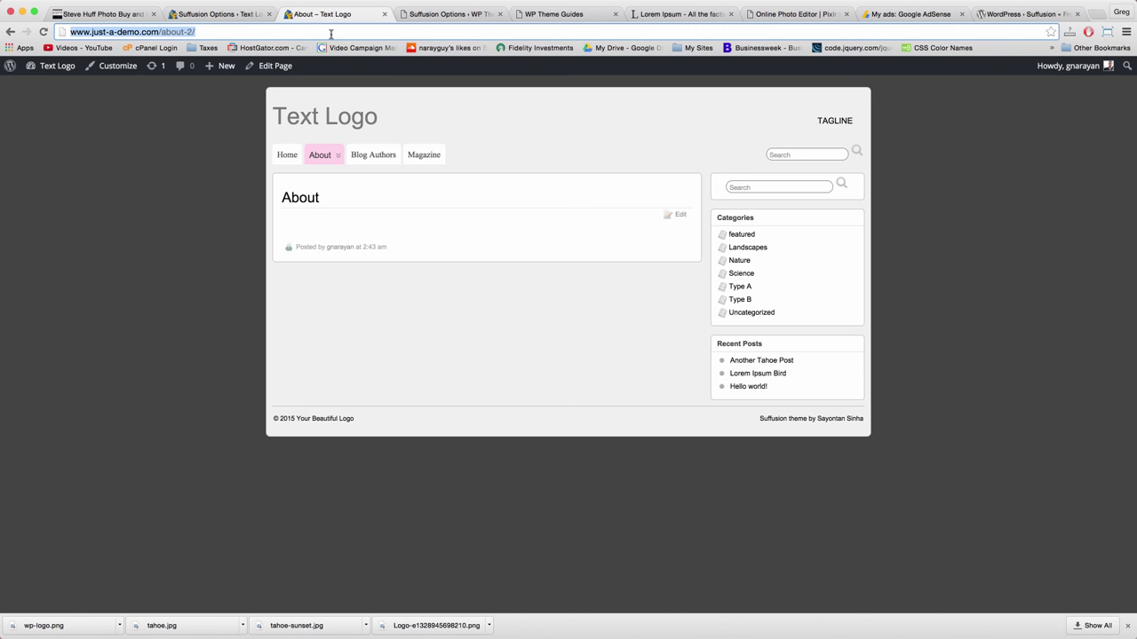
pyautogui.press('Return')
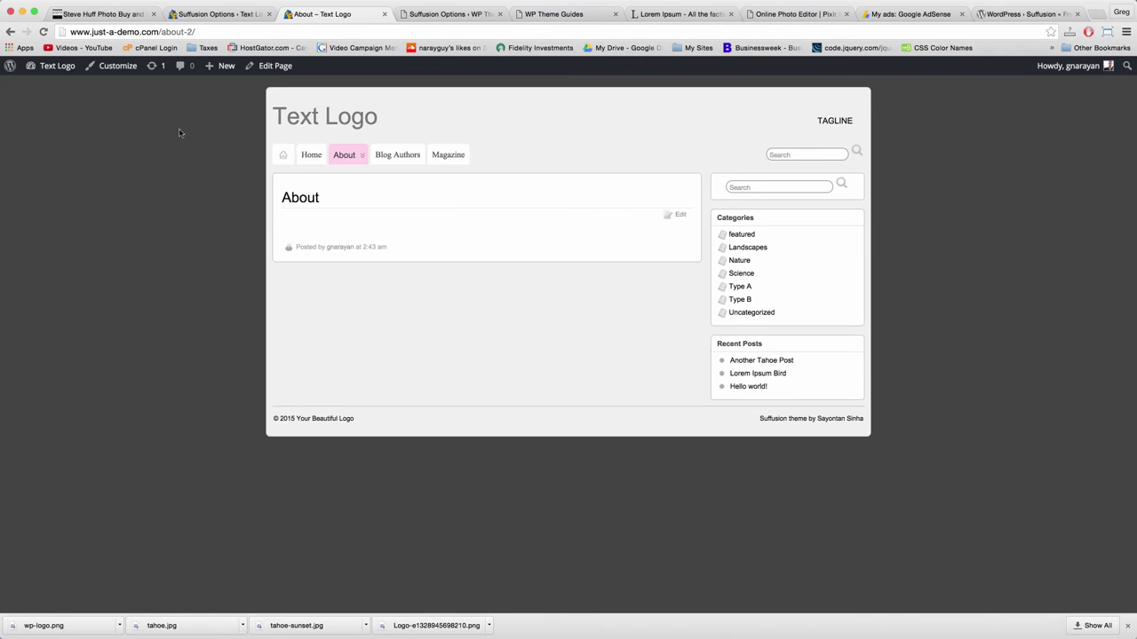
pyautogui.click(217, 16)
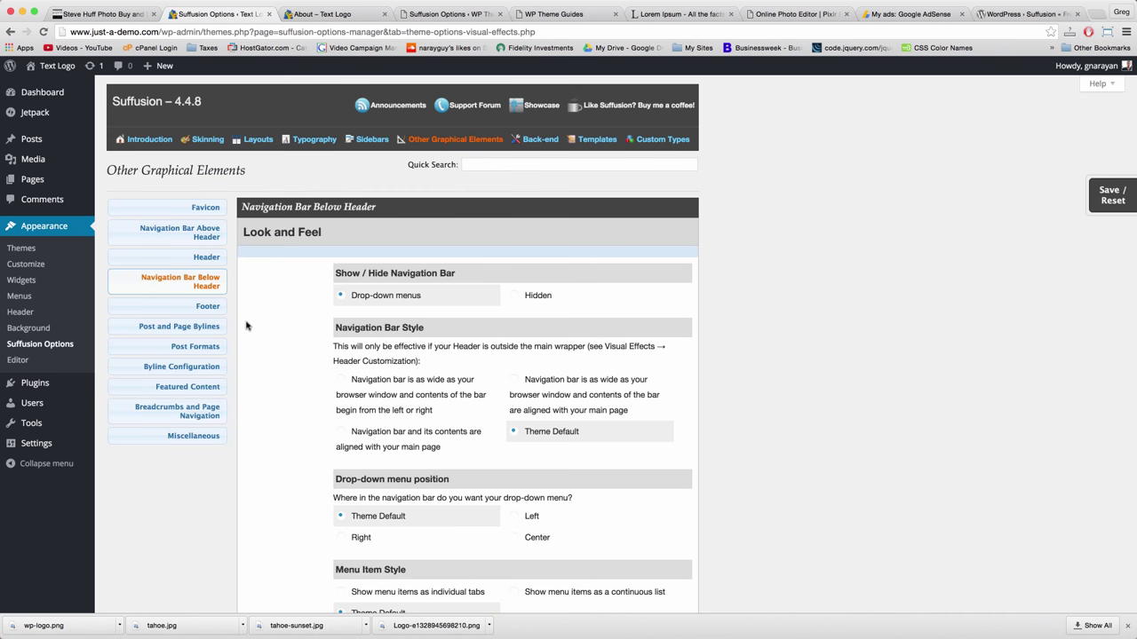
# Switch Skinning > Body Background to Custom styles and scroll to Body Background Image
pyautogui.click(212, 142)
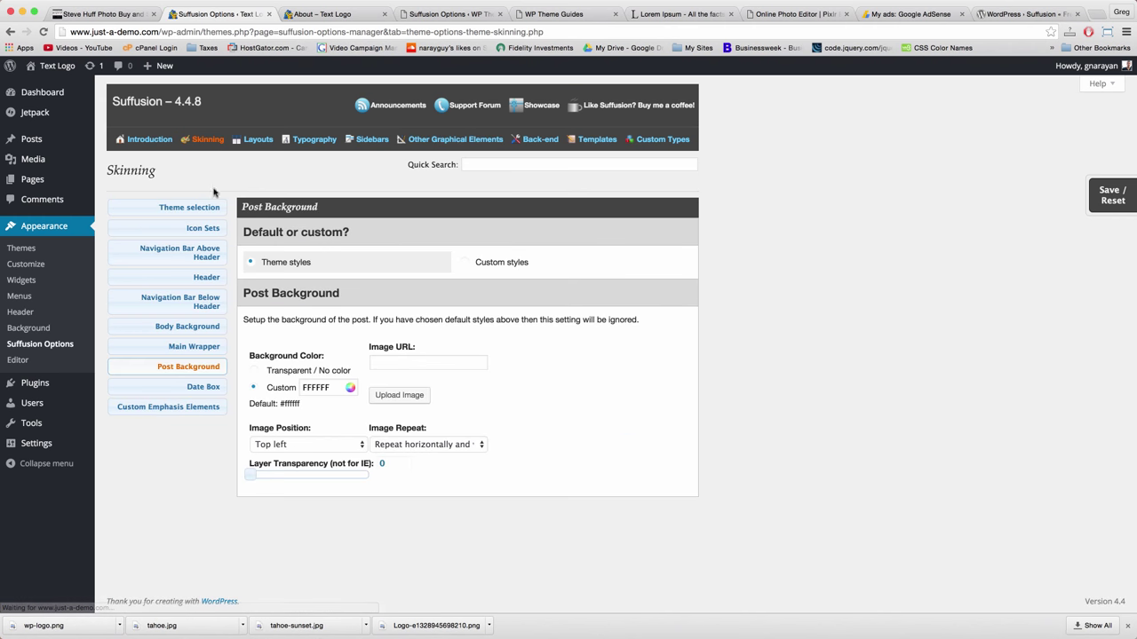
pyautogui.click(186, 328)
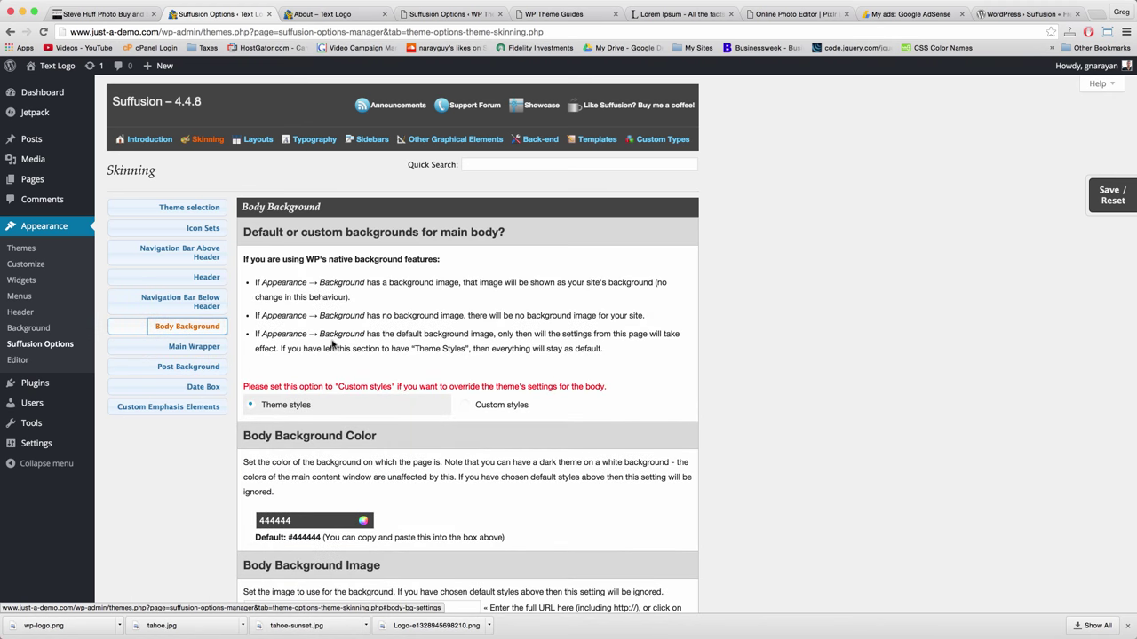
pyautogui.scroll(-5, 333, 345)
pyautogui.scroll(4, 333, 345)
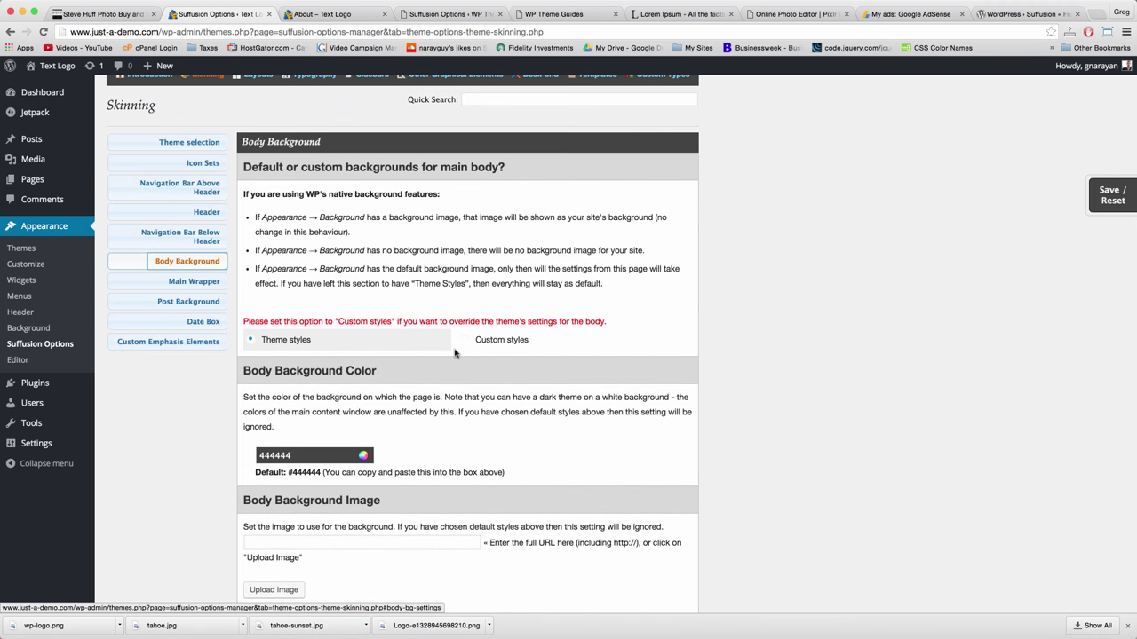
pyautogui.click(467, 344)
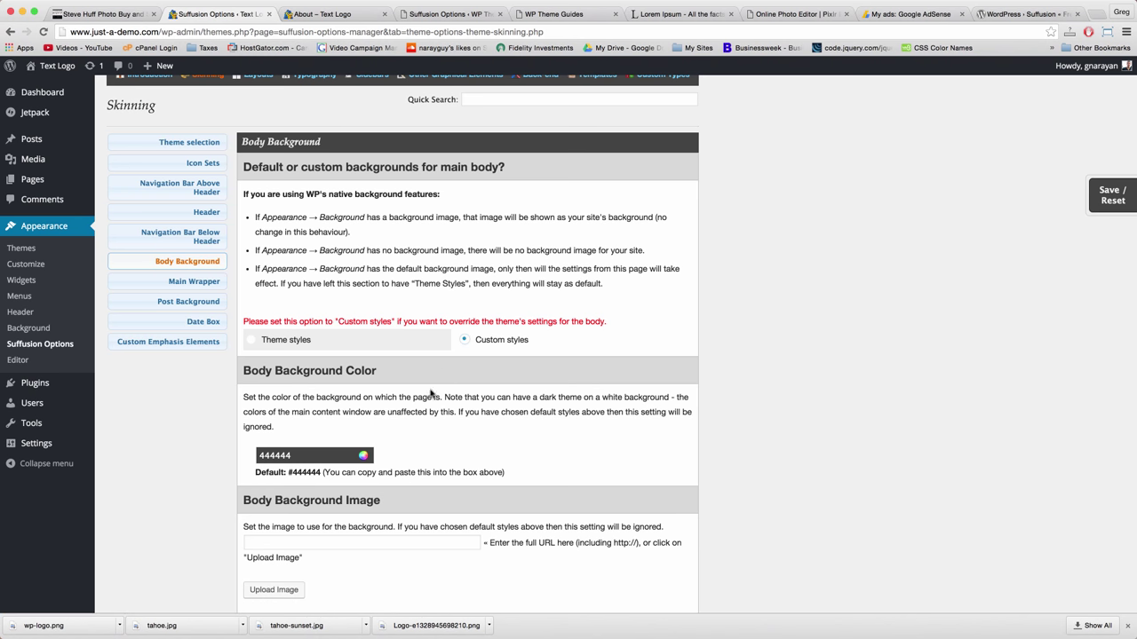
pyautogui.scroll(-3, 432, 391)
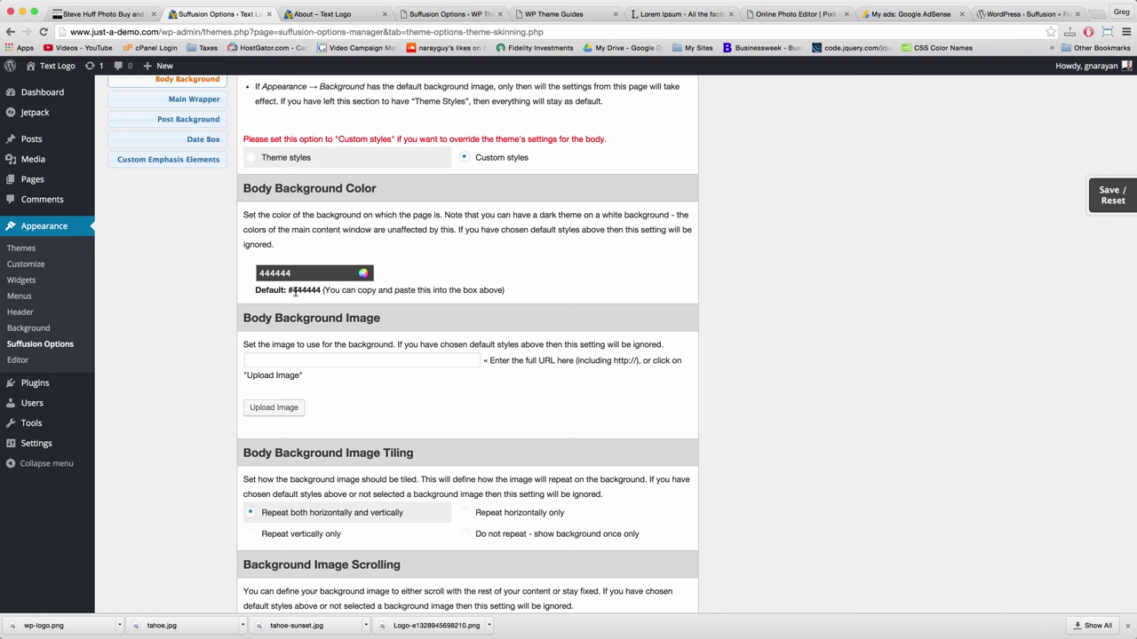
pyautogui.scroll(-4, 294, 293)
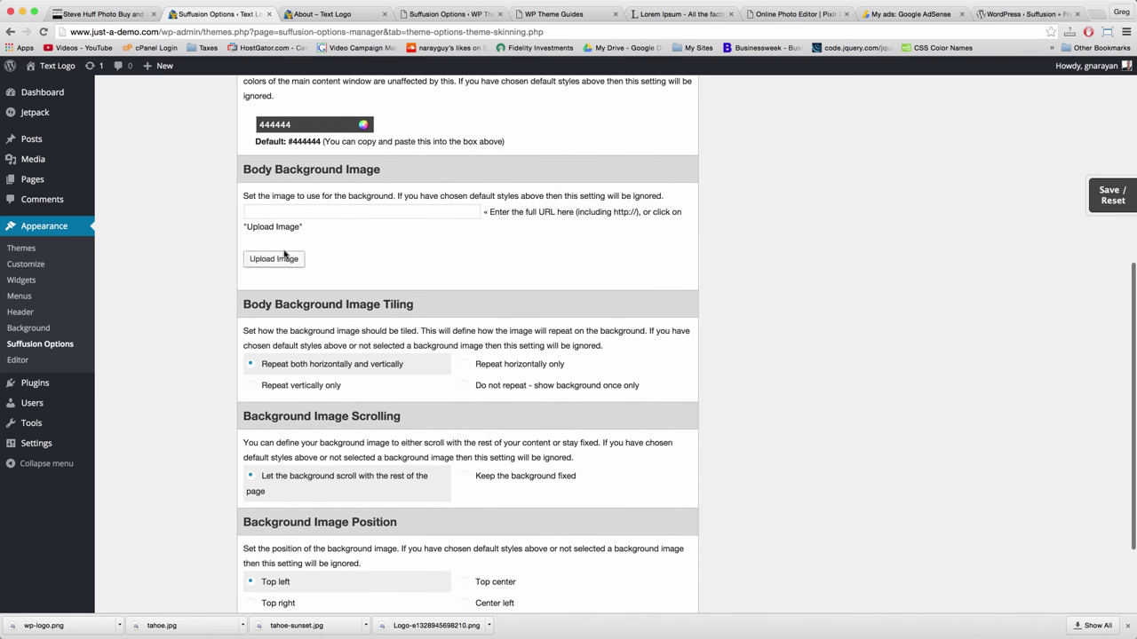
pyautogui.click(282, 258)
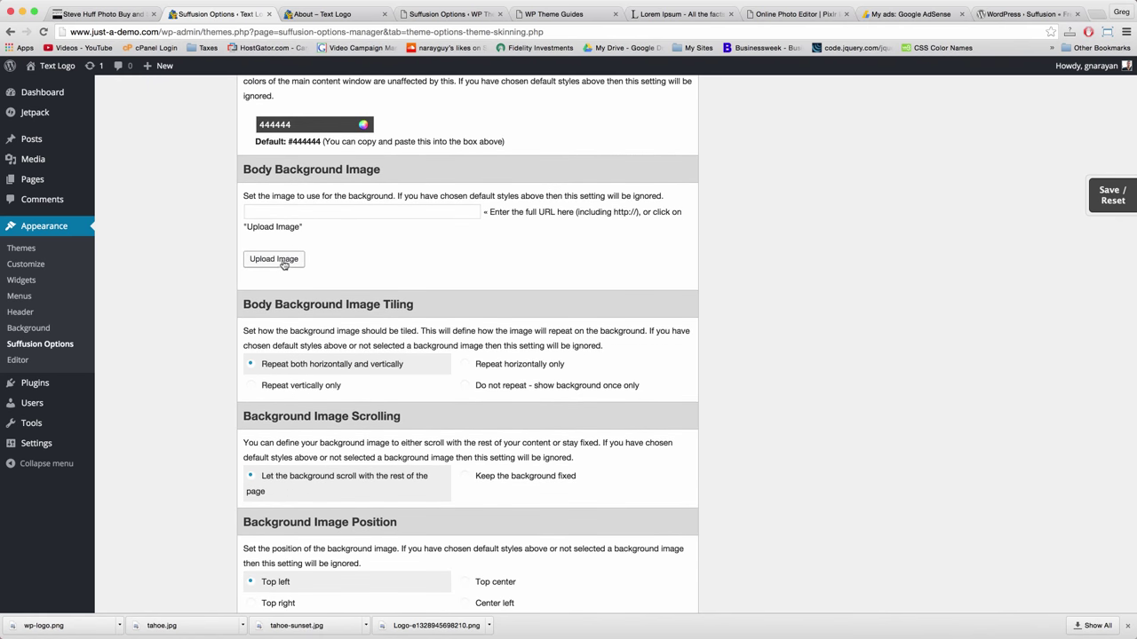
# Upload tahoe.jpg from the Desktop as the Body Background Image
pyautogui.click(284, 261)
pyautogui.click(284, 261)
pyautogui.click(294, 259)
pyautogui.click(298, 260)
pyautogui.click(299, 258)
pyautogui.click(300, 258)
pyautogui.click(300, 260)
pyautogui.click(295, 259)
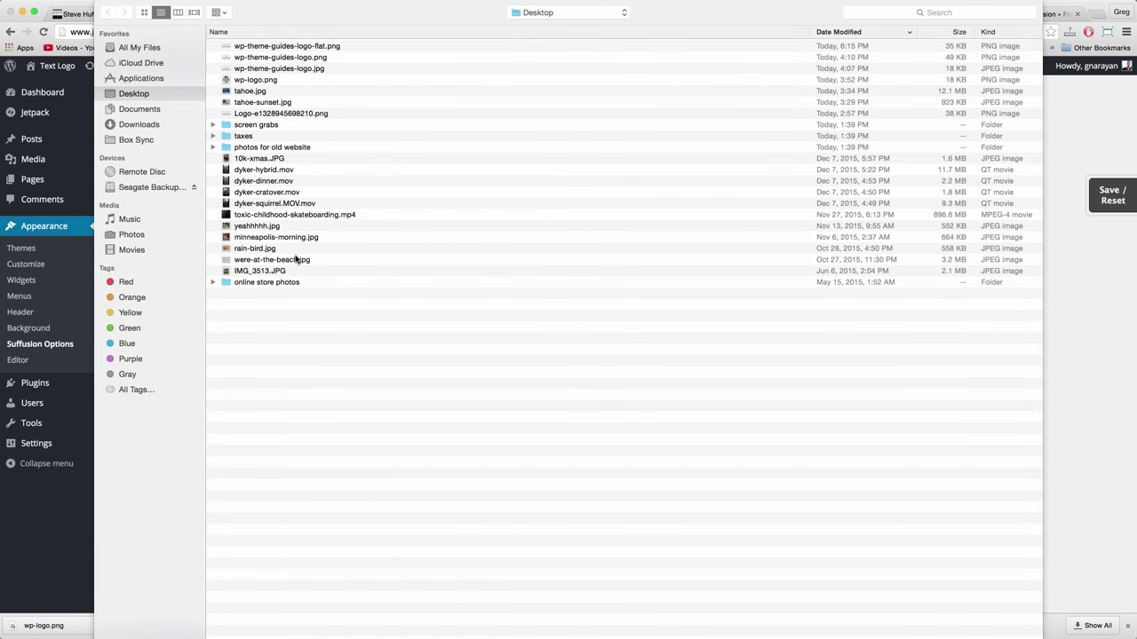
pyautogui.click(279, 45)
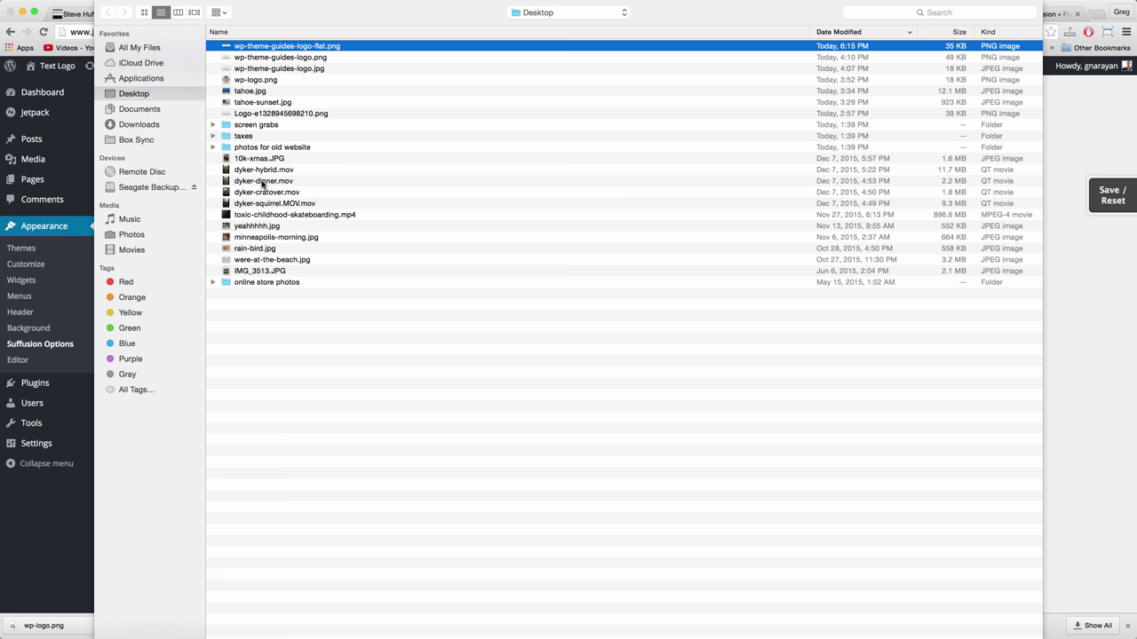
pyautogui.doubleClick(249, 93)
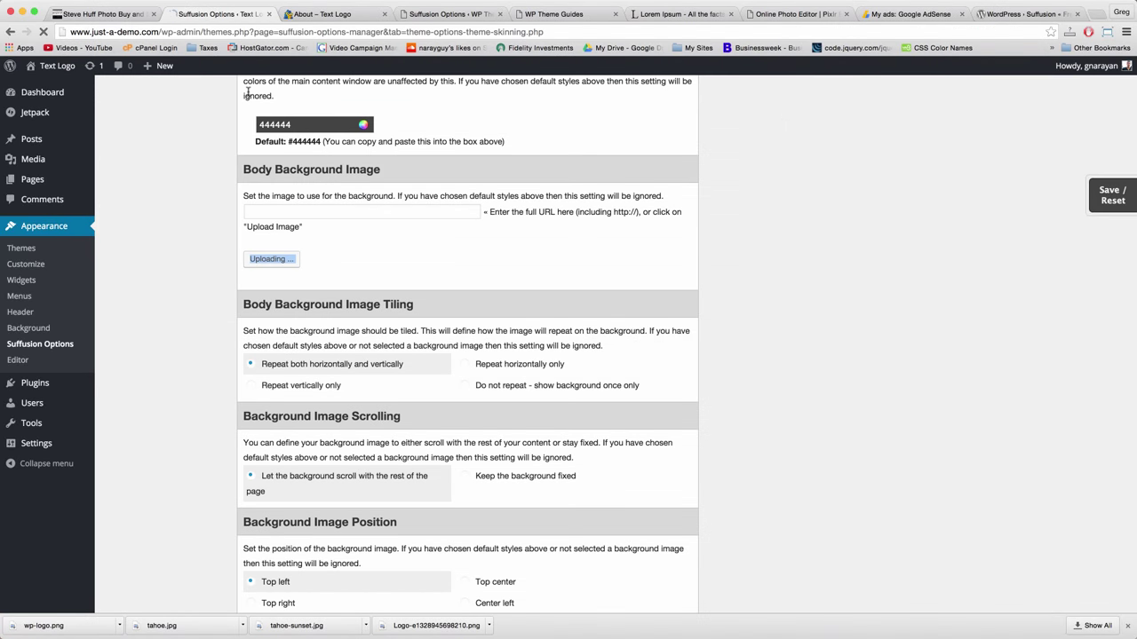
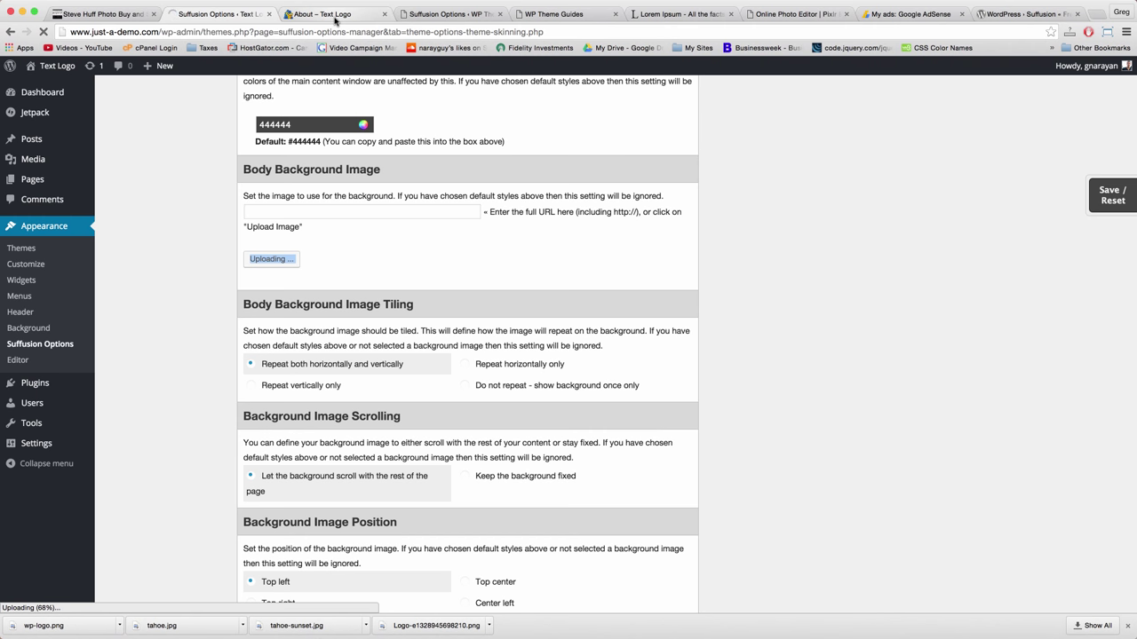
# Search Google Images for 'tahoe' filtered to images labeled for reuse, then close that tab
pyautogui.click(1097, 14)
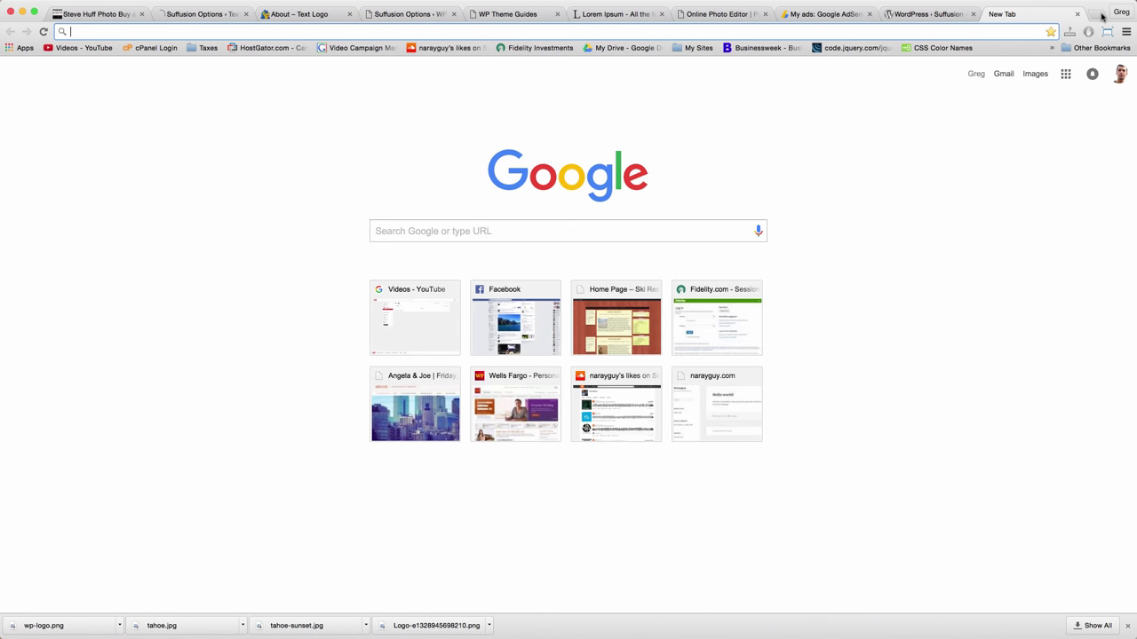
pyautogui.write('tahoe')
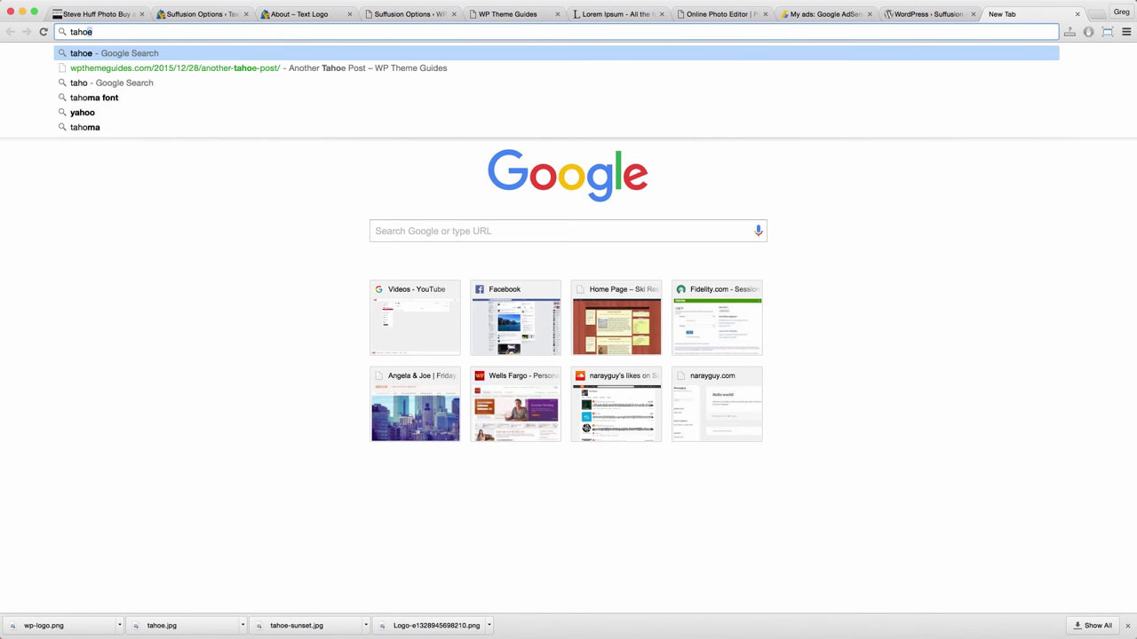
pyautogui.press('Return')
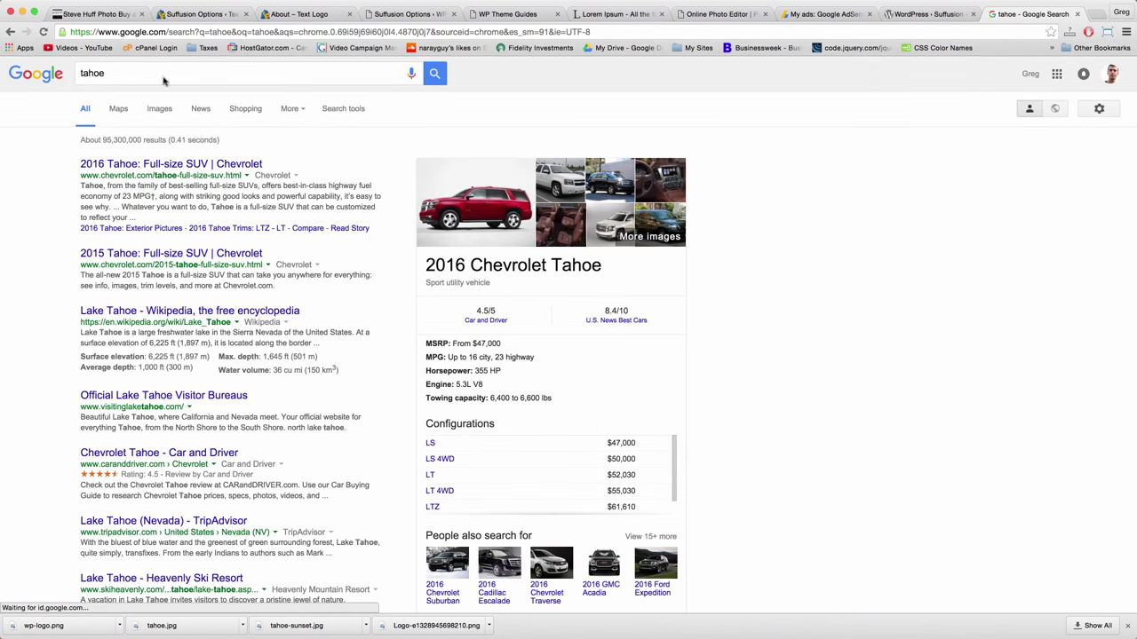
pyautogui.click(156, 110)
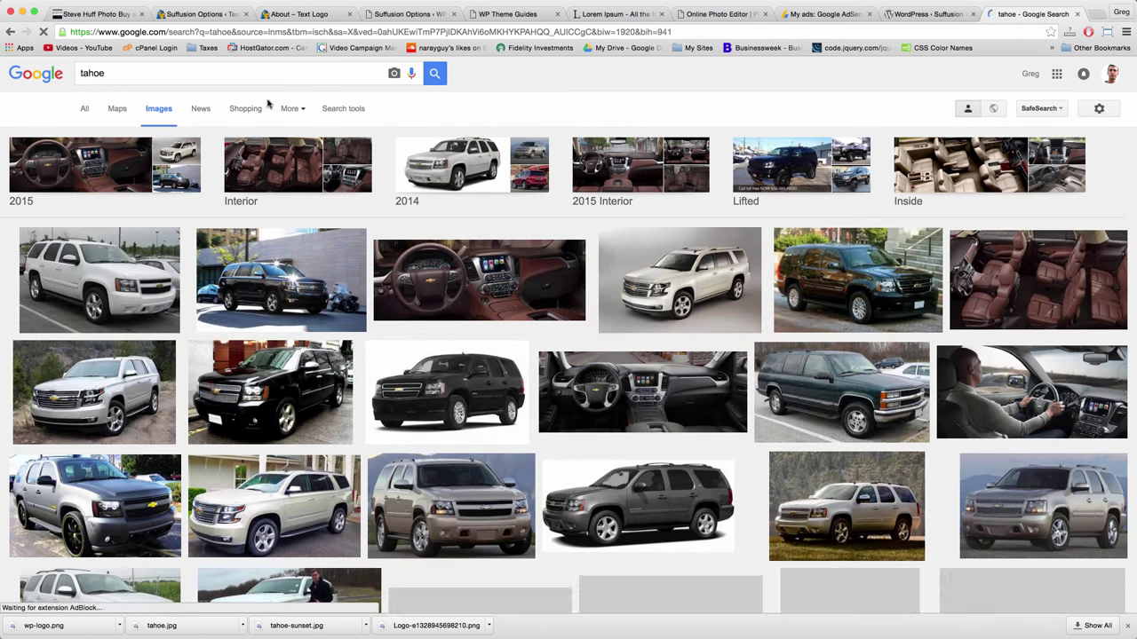
pyautogui.click(342, 109)
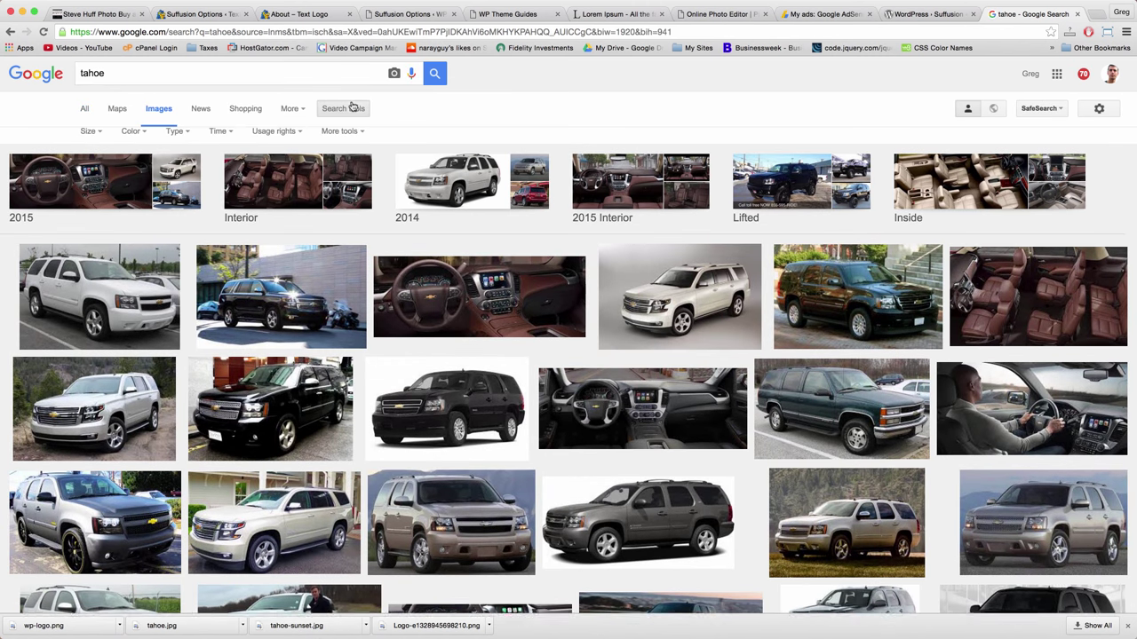
pyautogui.click(280, 140)
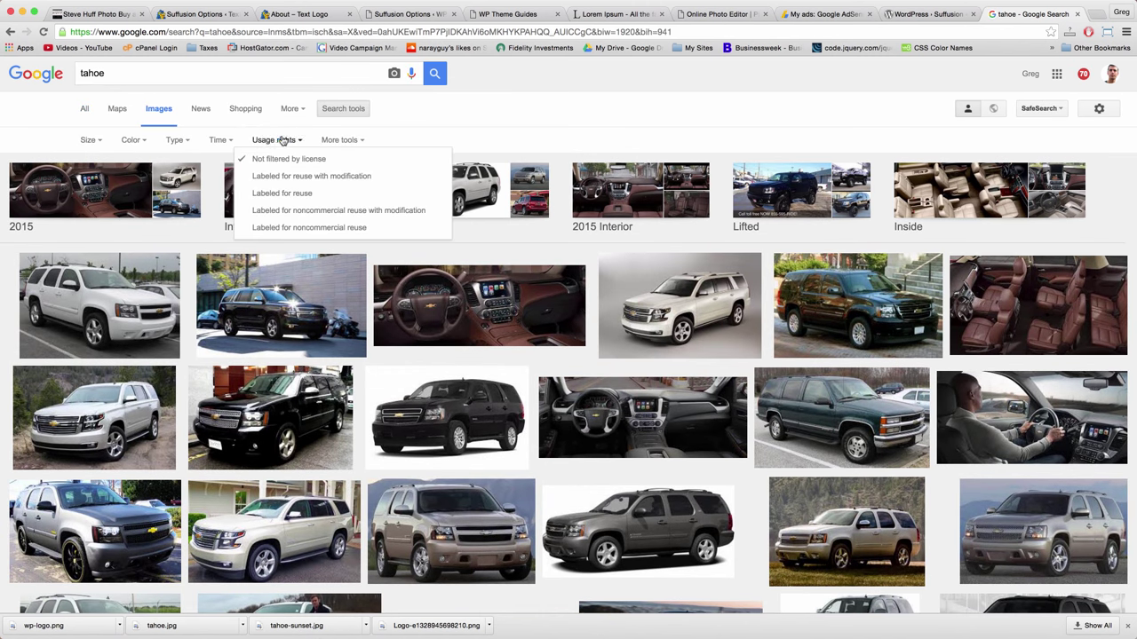
pyautogui.click(278, 194)
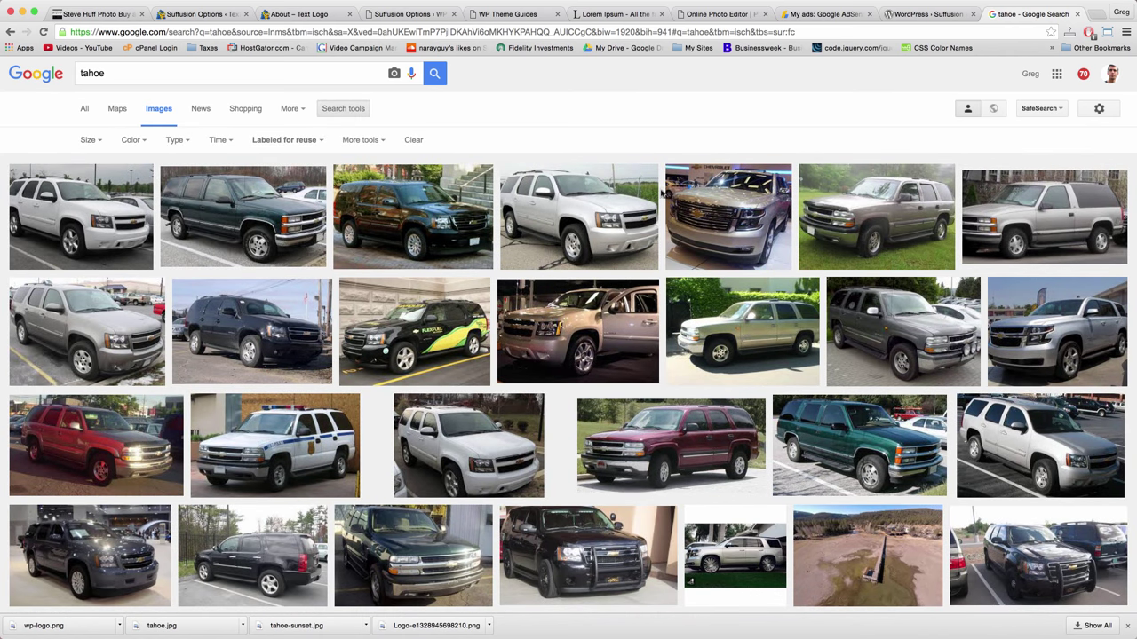
pyautogui.click(1077, 15)
# Save the Body Background settings with the Tahoe lake image
pyautogui.click(168, 381)
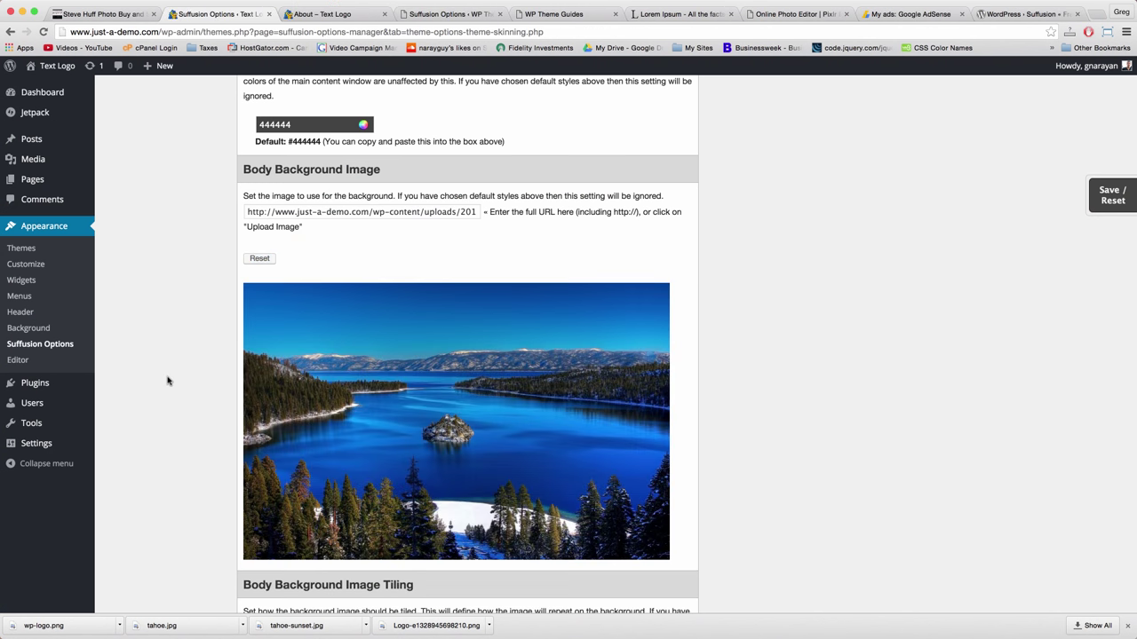
pyautogui.scroll(-5, 167, 381)
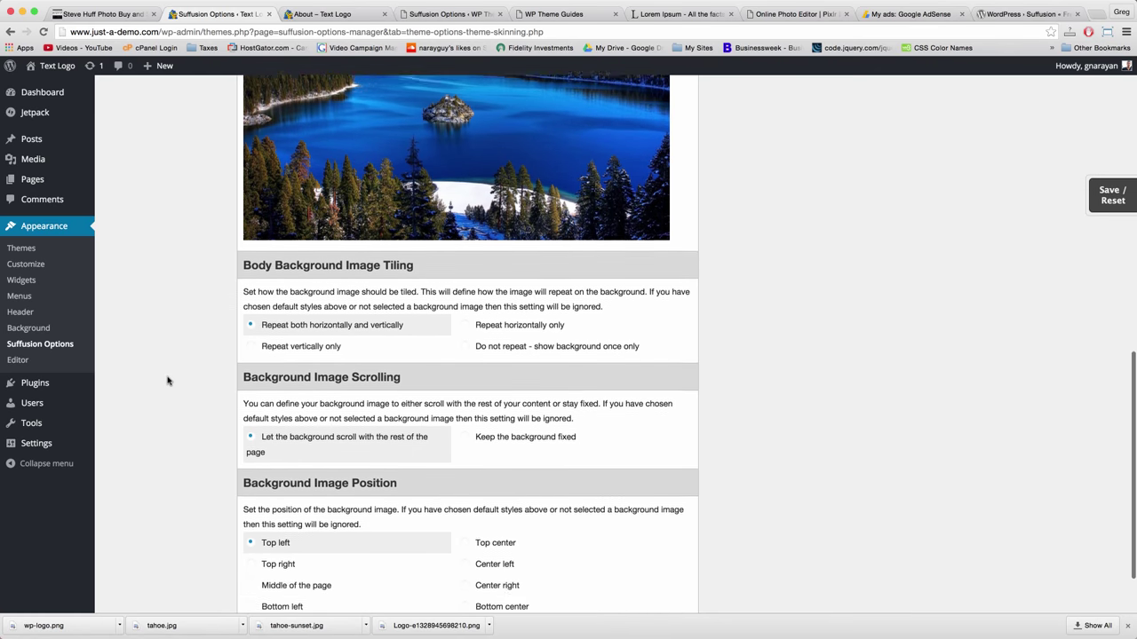
pyautogui.scroll(1, 168, 381)
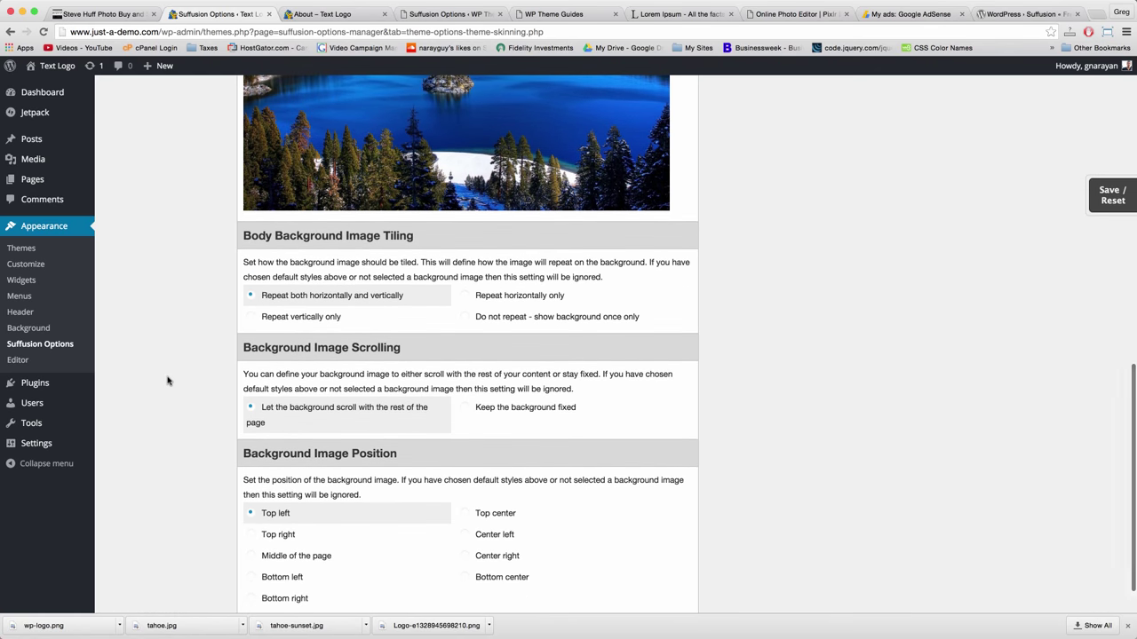
pyautogui.scroll(-1, 168, 381)
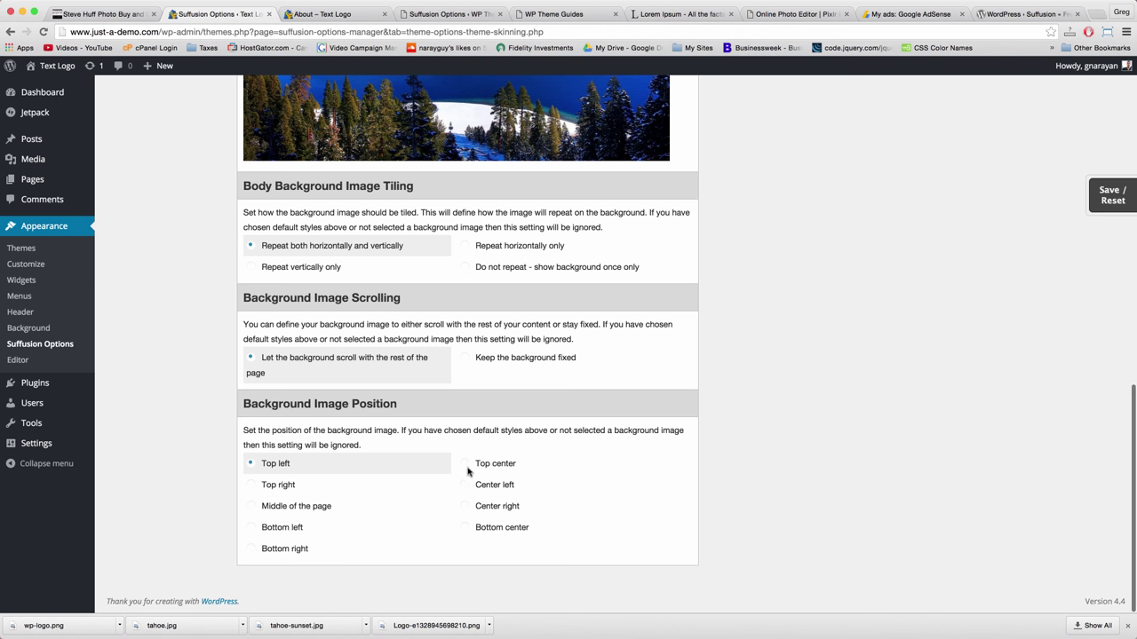
pyautogui.scroll(4, 495, 406)
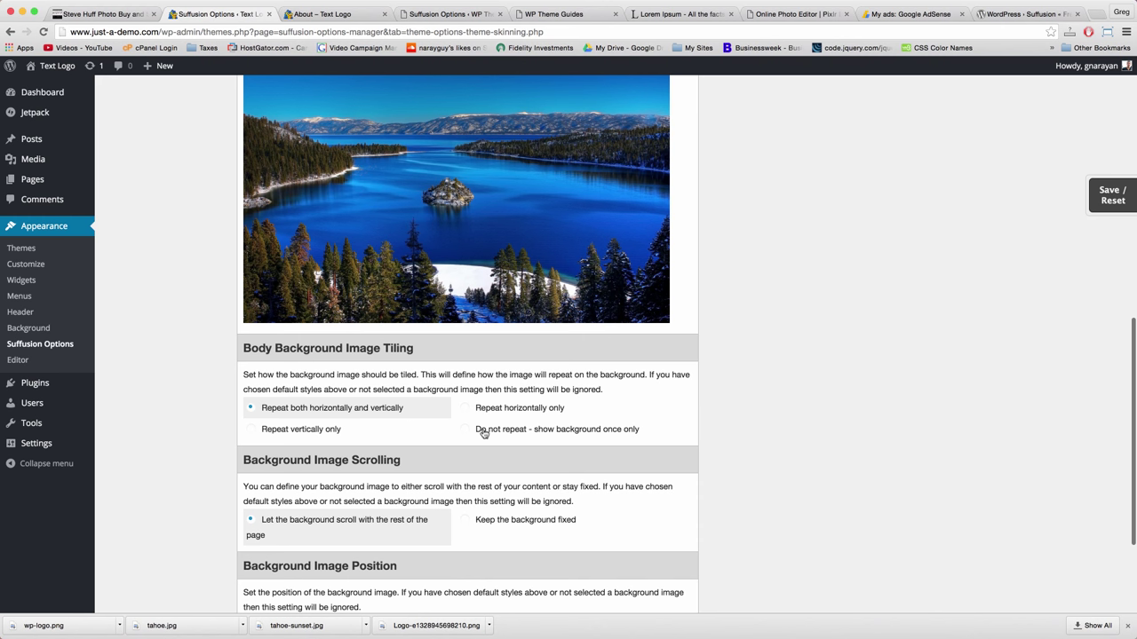
pyautogui.scroll(-4, 482, 430)
pyautogui.scroll(8, 482, 430)
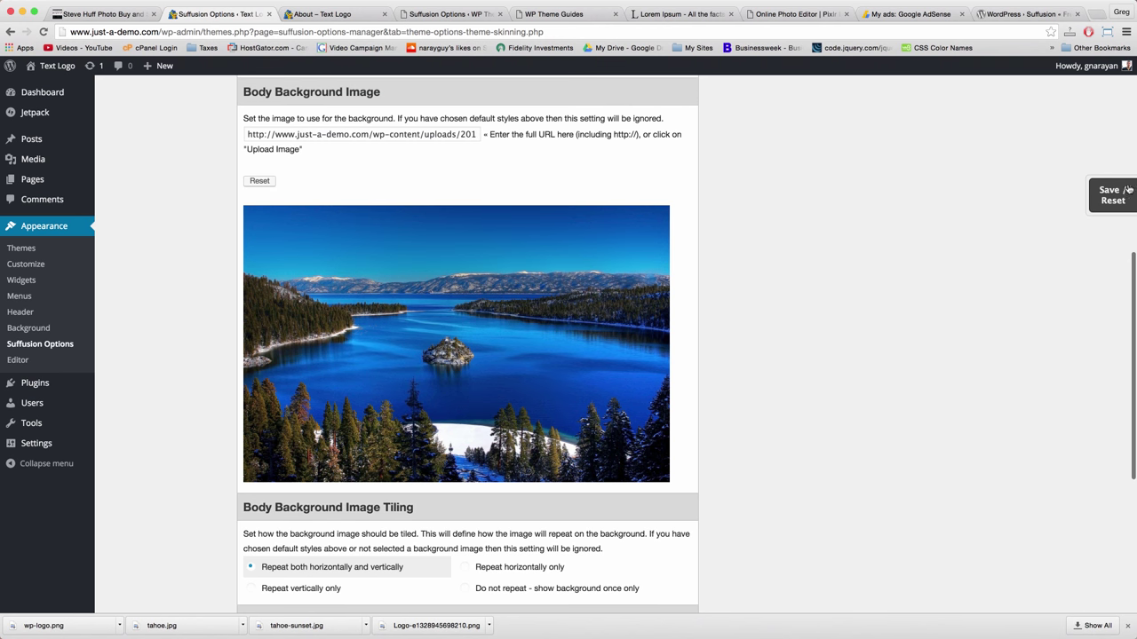
pyautogui.click(1101, 195)
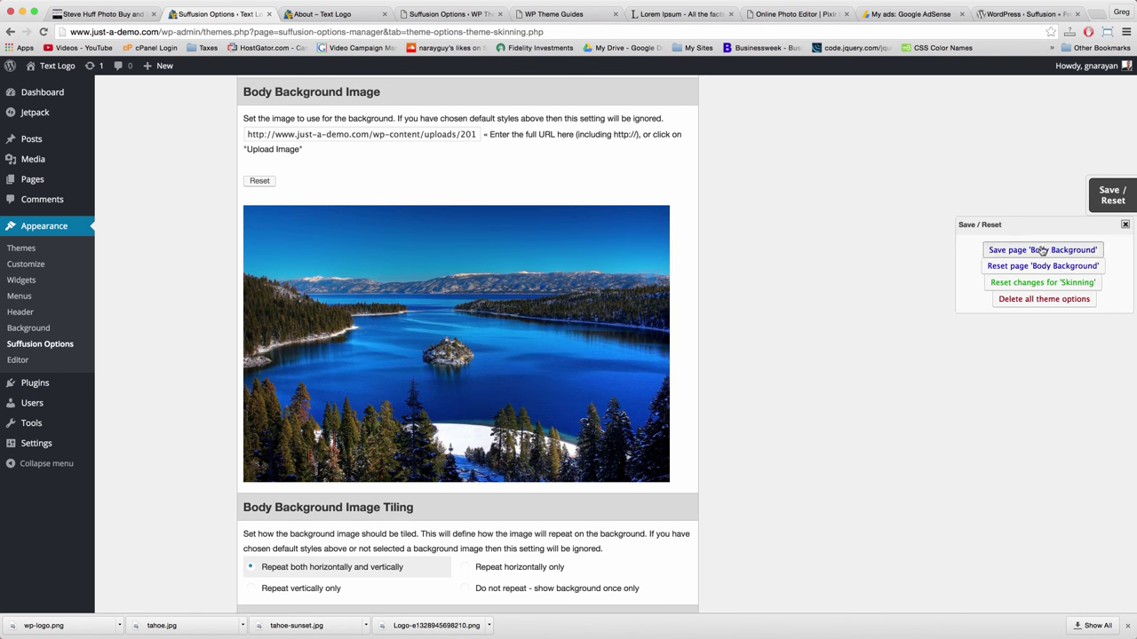
pyautogui.click(1043, 250)
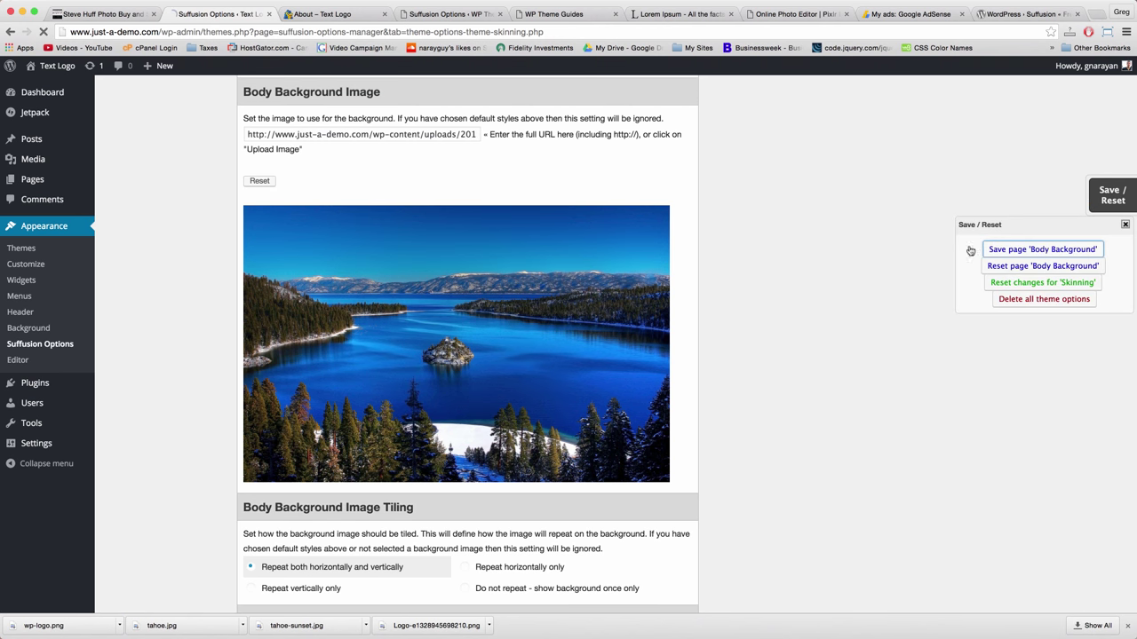
# Reload the site's About page to see the new Tahoe background
pyautogui.click(336, 13)
pyautogui.click(329, 32)
pyautogui.press('Return')
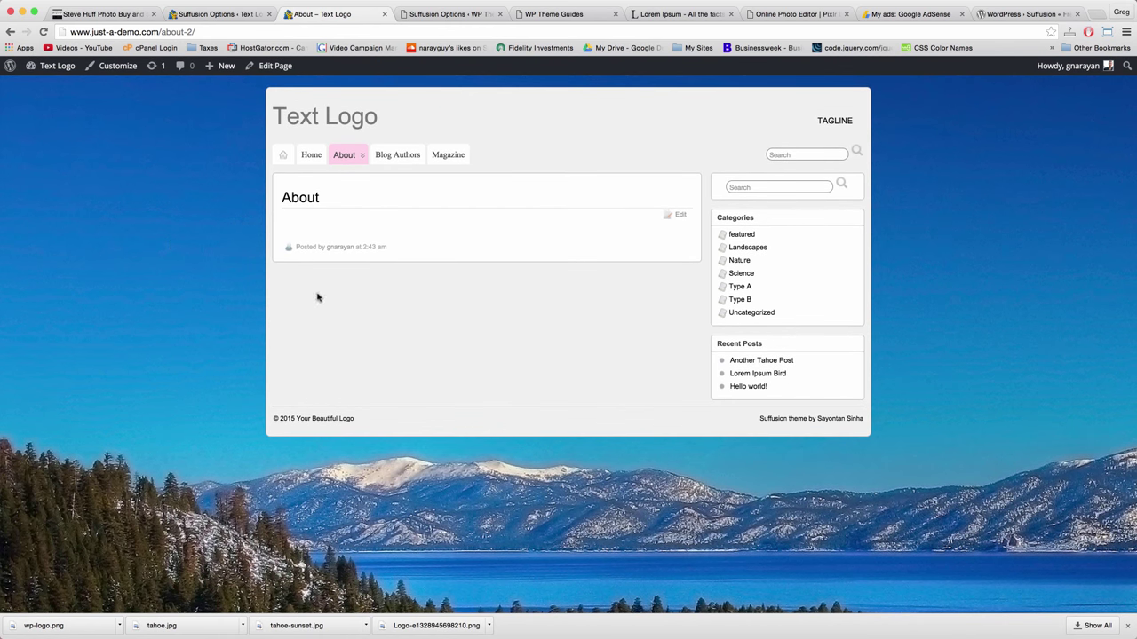
# Open the site home page and scroll through its posts over the Tahoe lake background
pyautogui.click(306, 155)
pyautogui.scroll(-4, 214, 188)
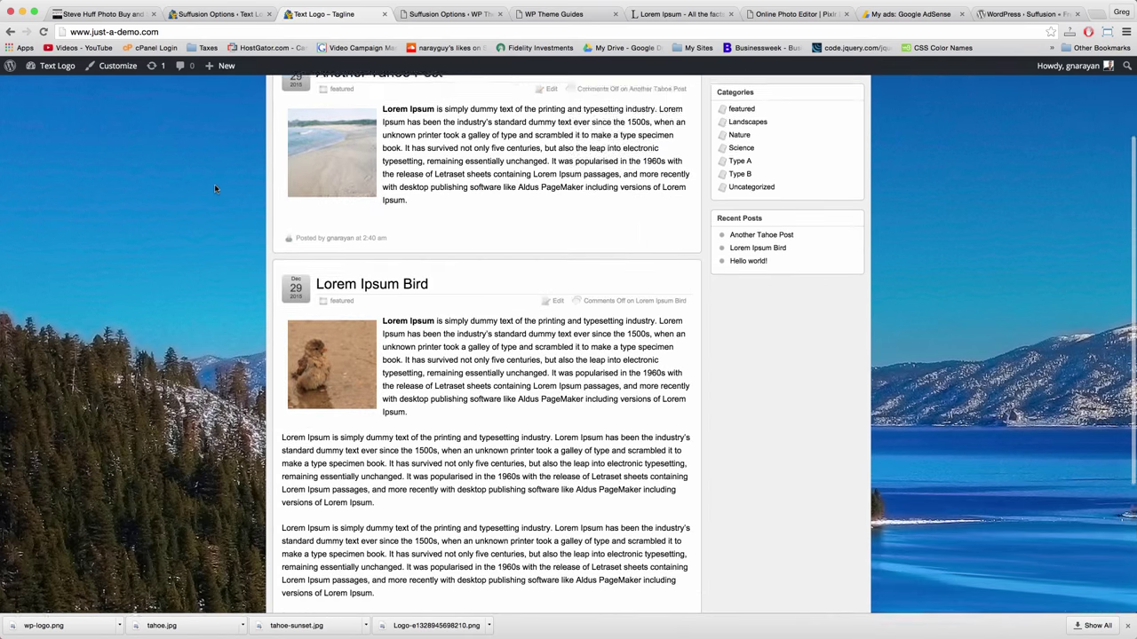
pyautogui.scroll(4, 214, 188)
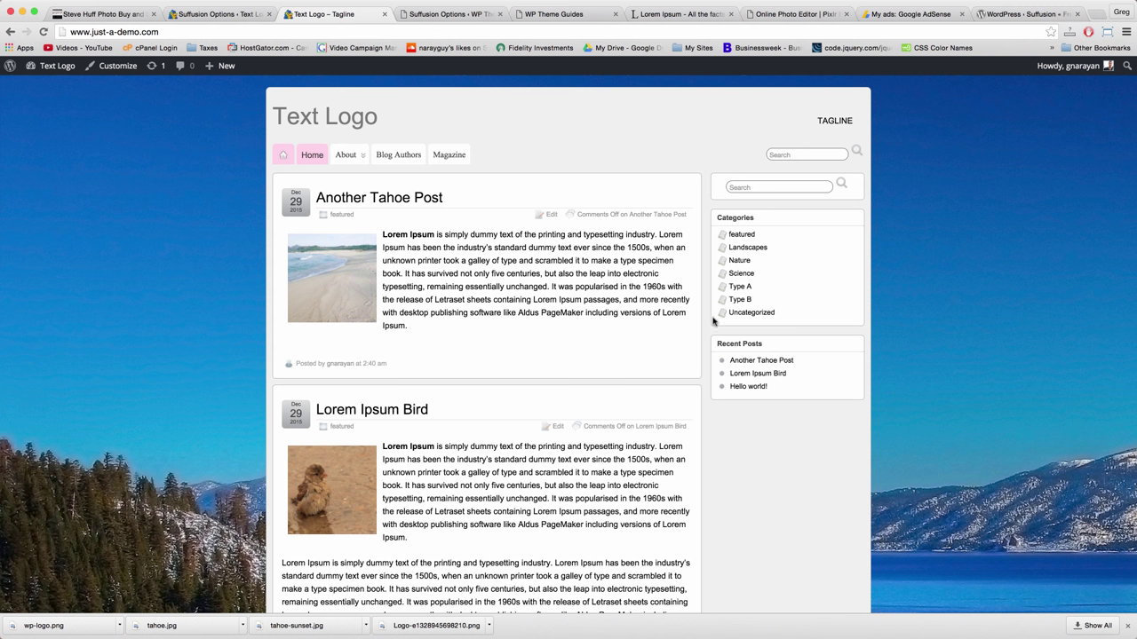
# Set the Main Wrapper custom background colour, trying grey 807F7E before reverting to EDF3E6
pyautogui.click(198, 14)
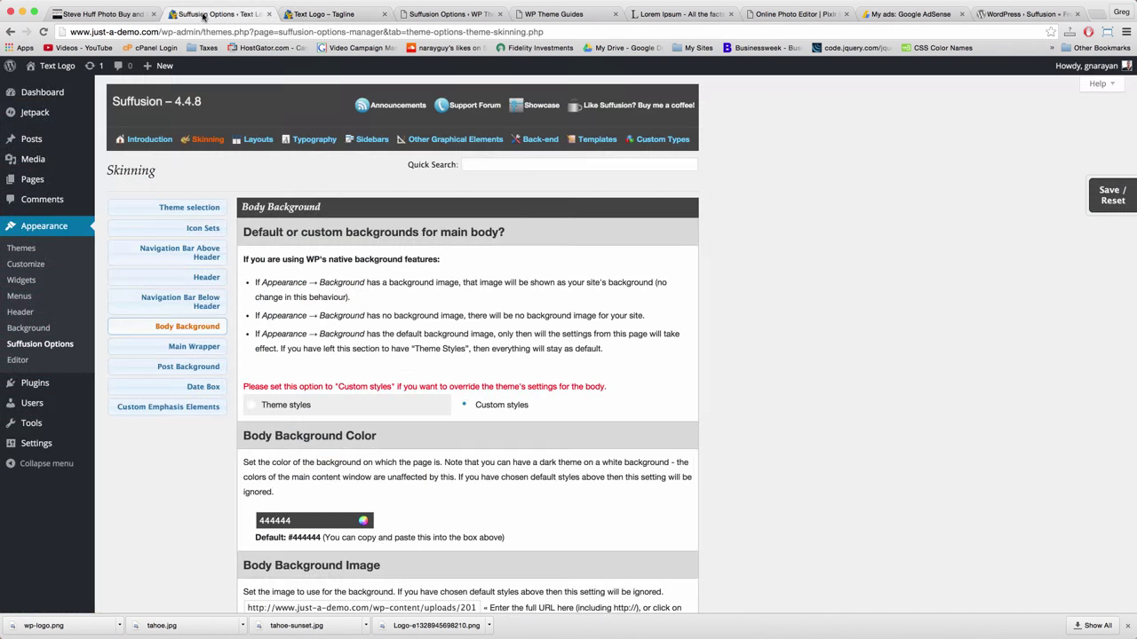
pyautogui.click(194, 347)
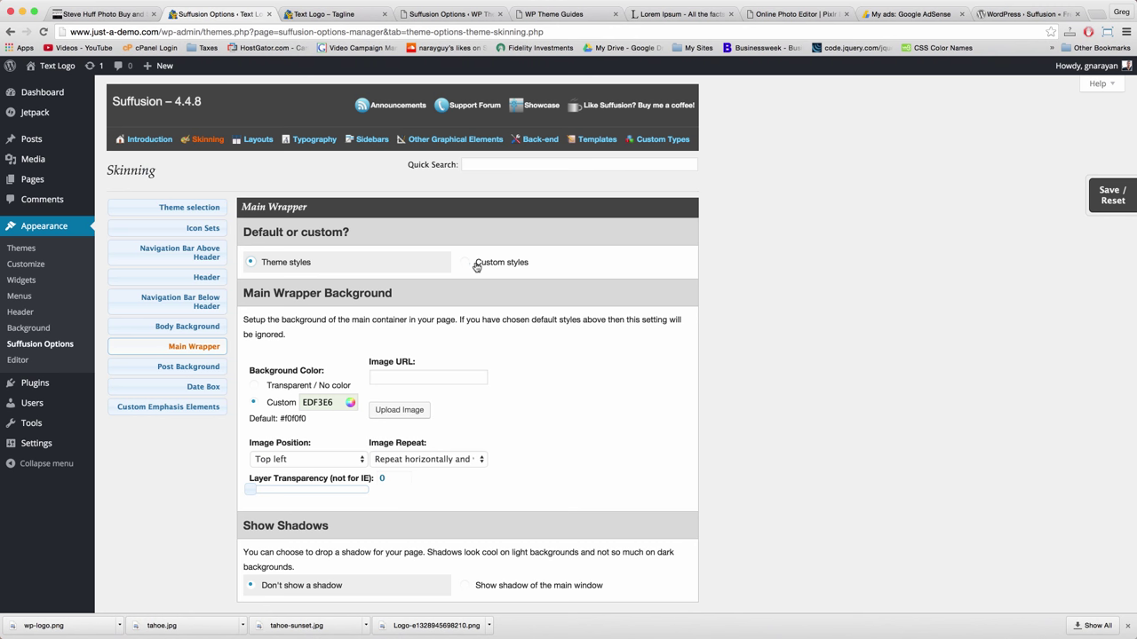
pyautogui.doubleClick(320, 402)
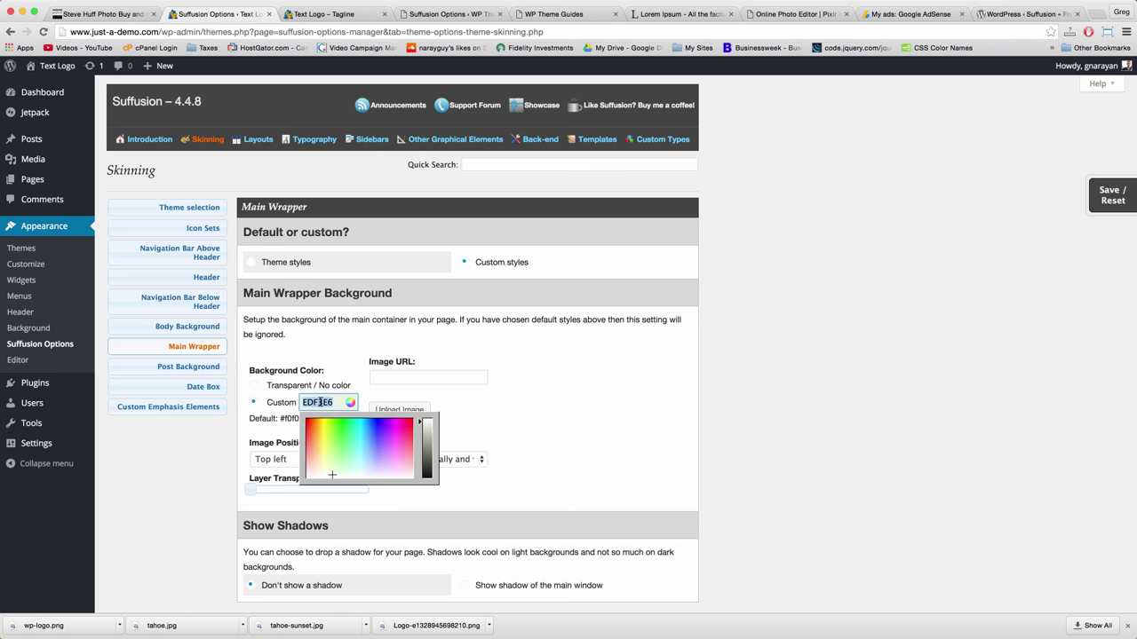
pyautogui.write('807F7E')
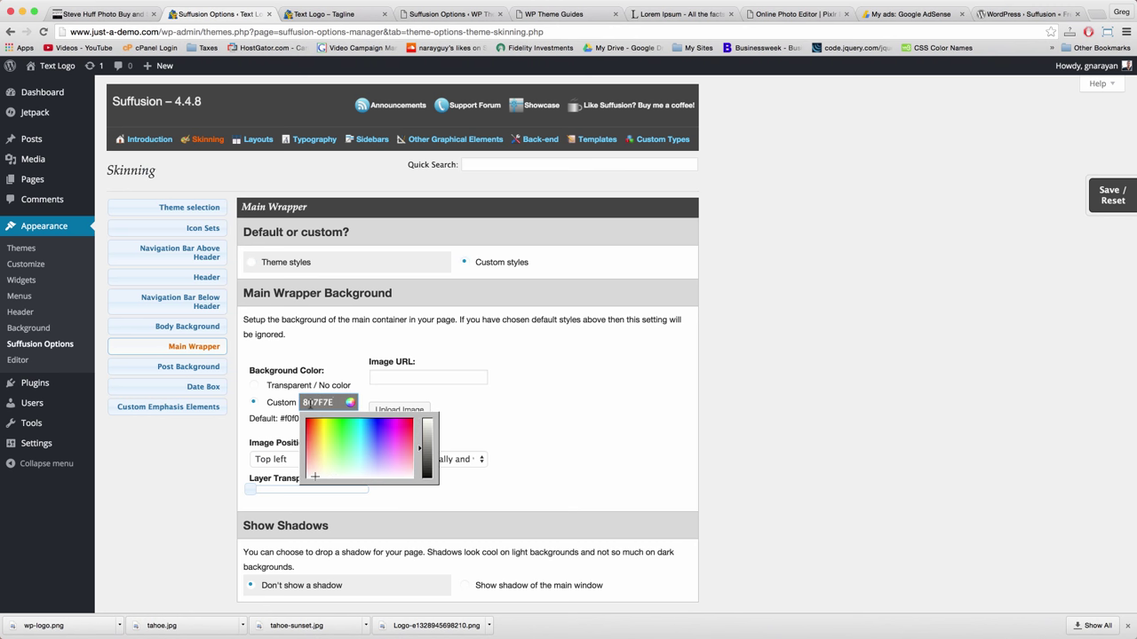
pyautogui.press('super+z')
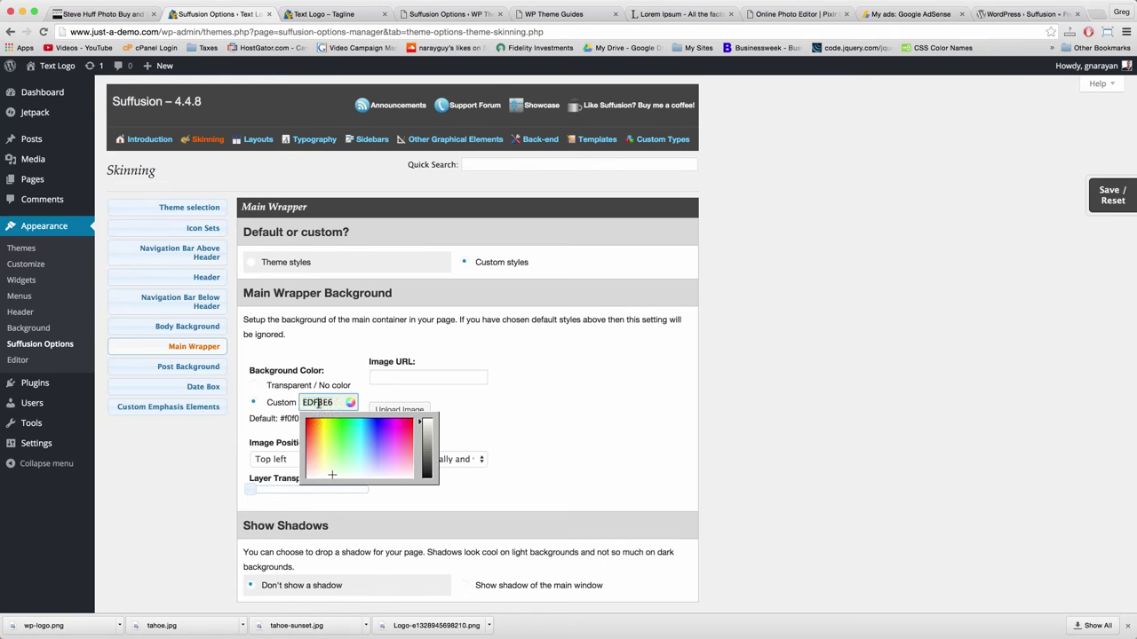
pyautogui.click(573, 407)
# Compare the site front page with the Main Wrapper settings, ending back on the settings
pyautogui.click(324, 14)
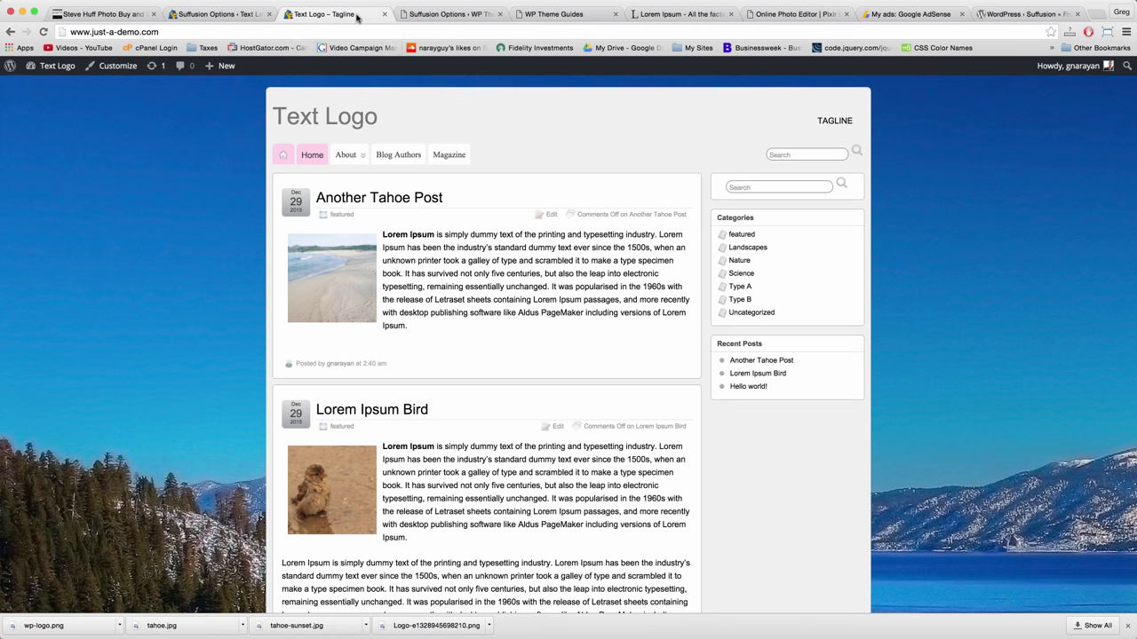
pyautogui.click(262, 15)
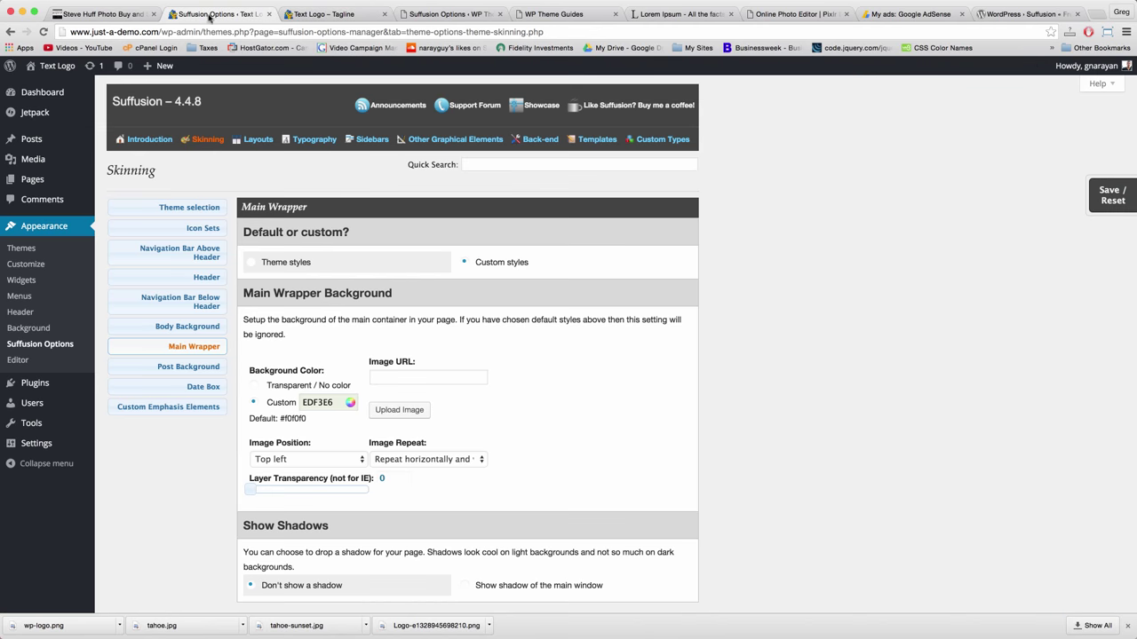
pyautogui.click(308, 15)
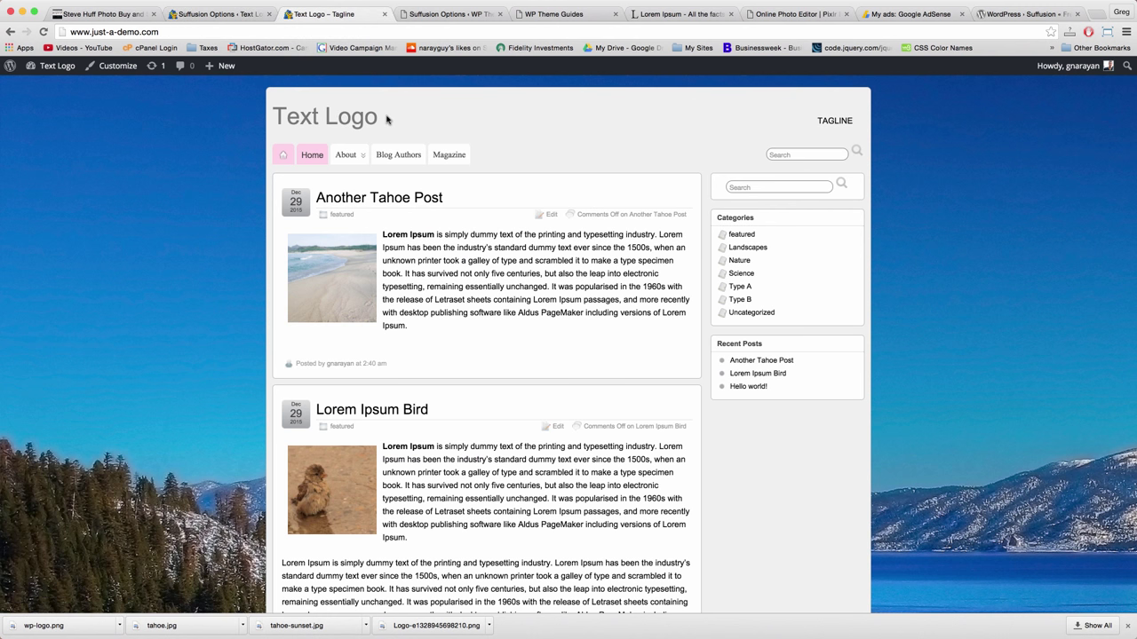
pyautogui.click(214, 16)
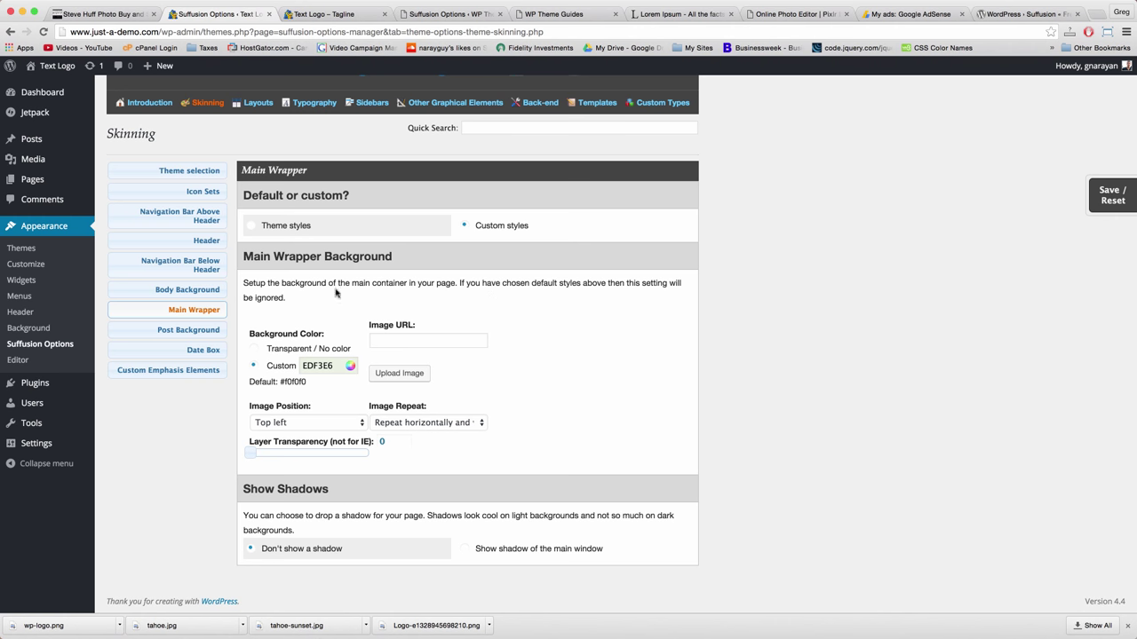
# Give the Header a left-to-right gradient and switch it to custom styles
pyautogui.click(204, 239)
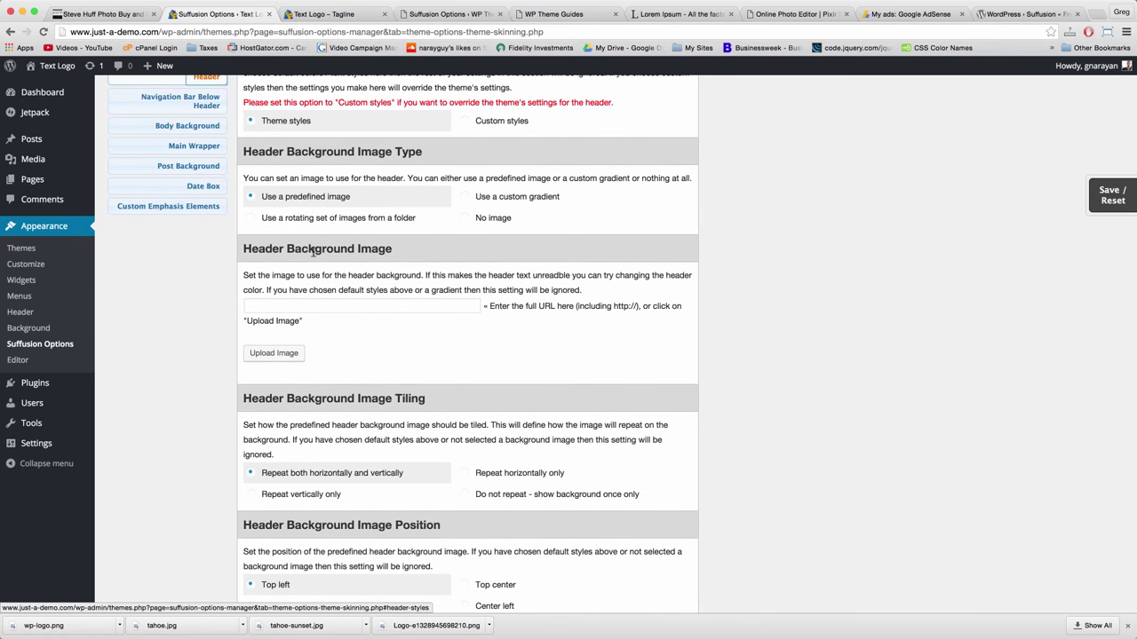
pyautogui.scroll(-6, 406, 250)
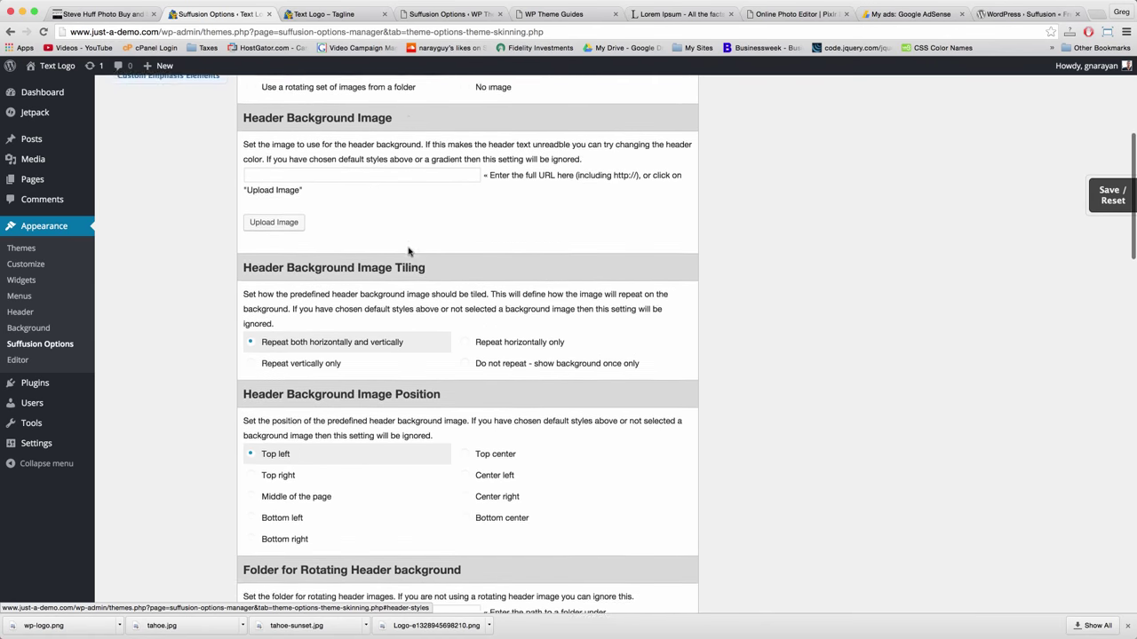
pyautogui.scroll(-10, 408, 251)
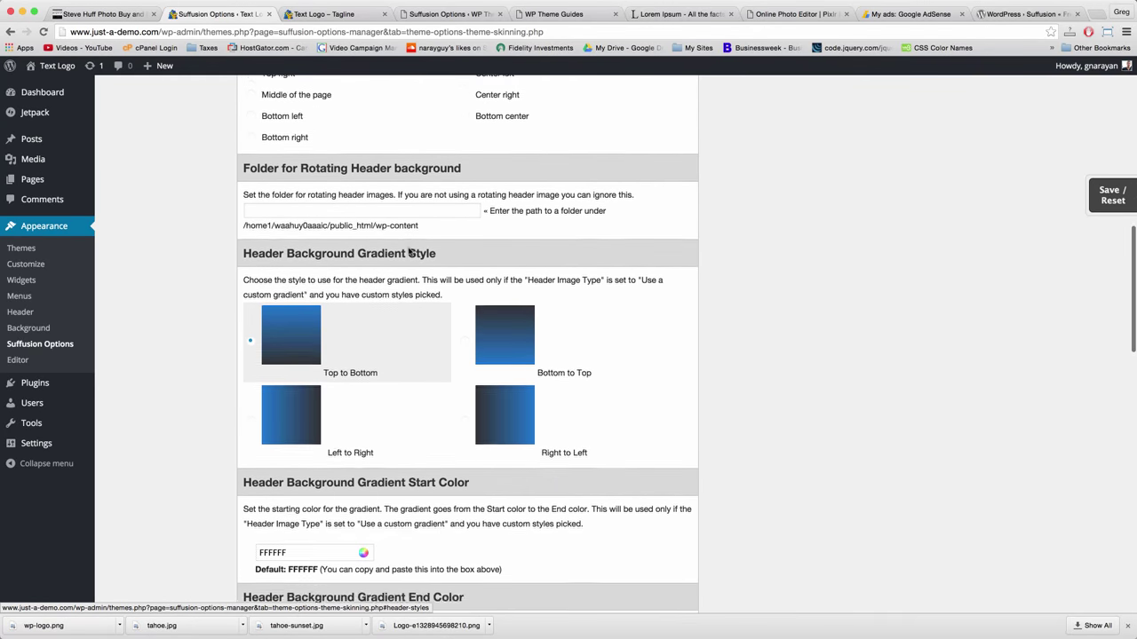
pyautogui.scroll(7, 408, 251)
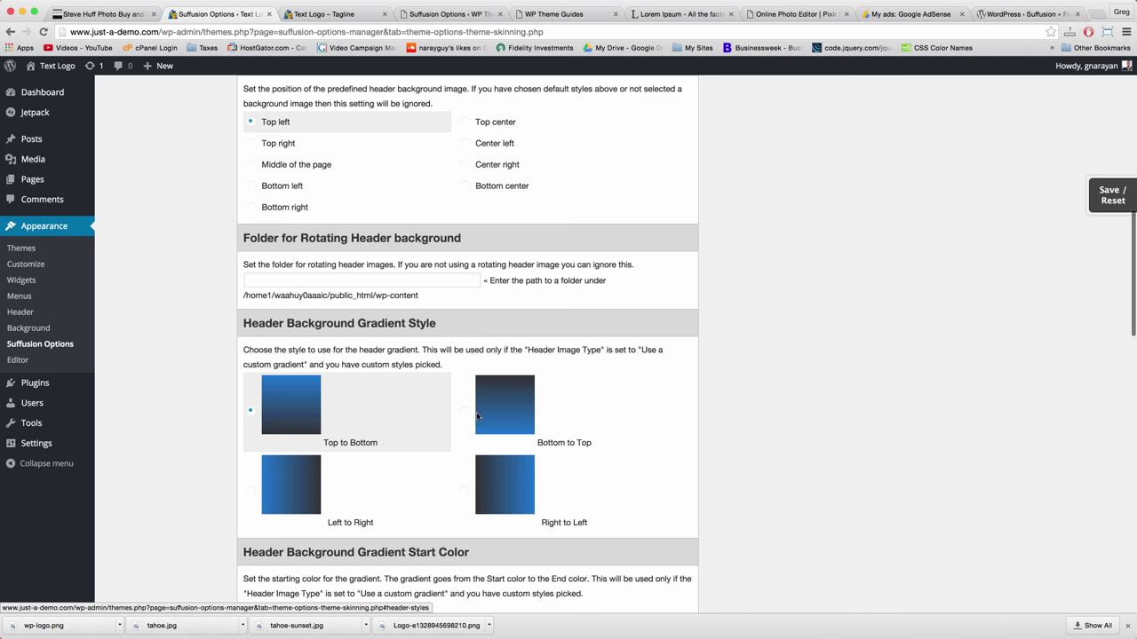
pyautogui.click(251, 490)
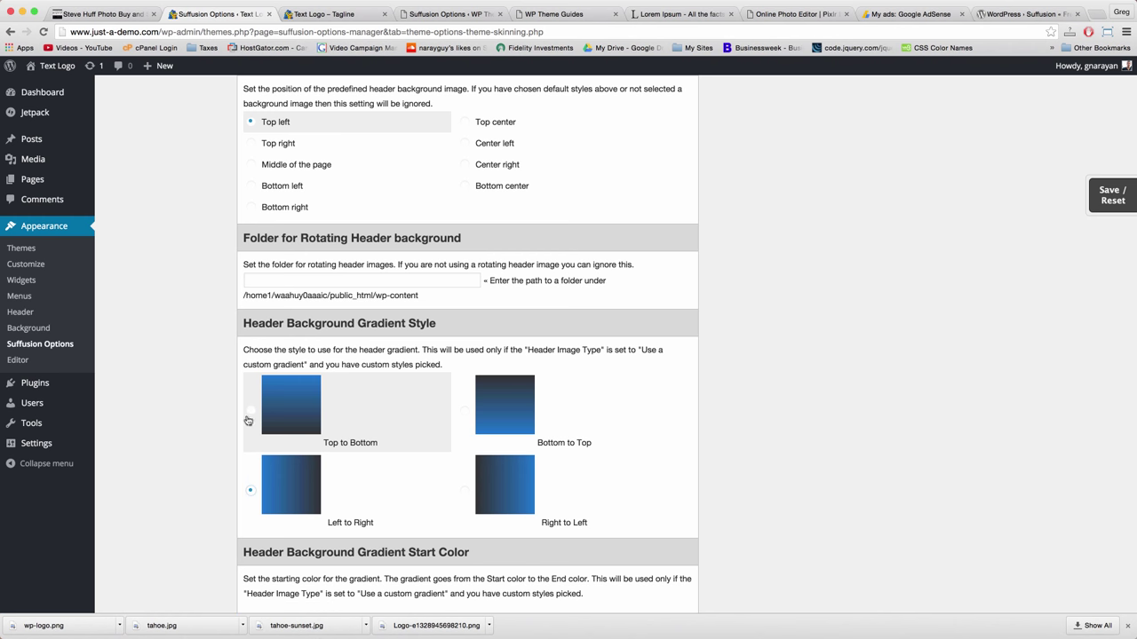
pyautogui.scroll(15, 257, 407)
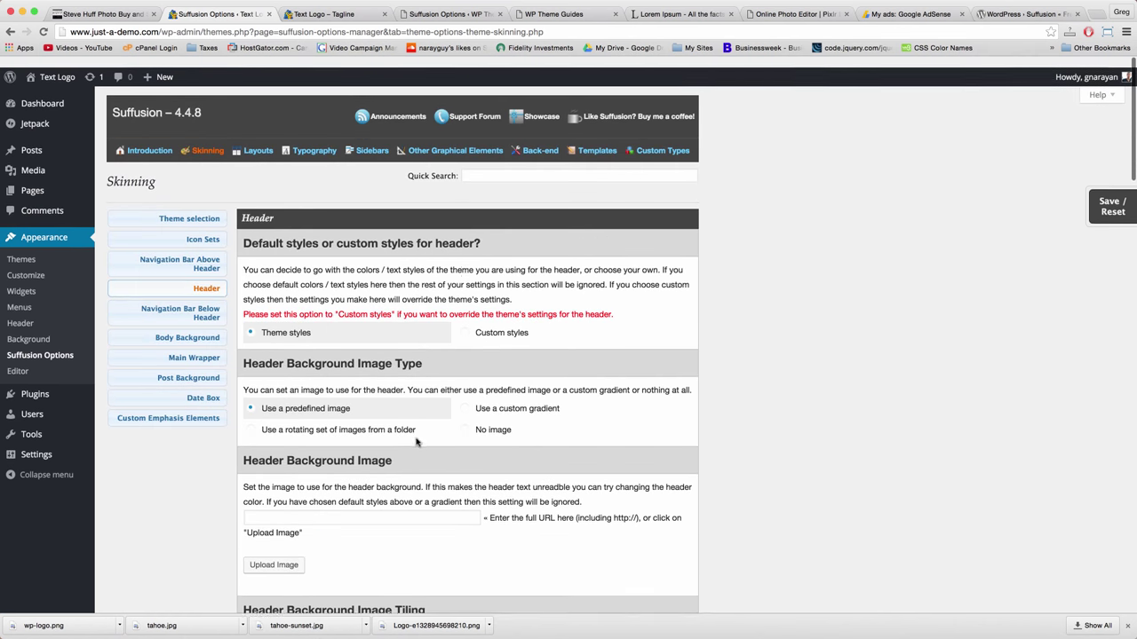
pyautogui.click(465, 323)
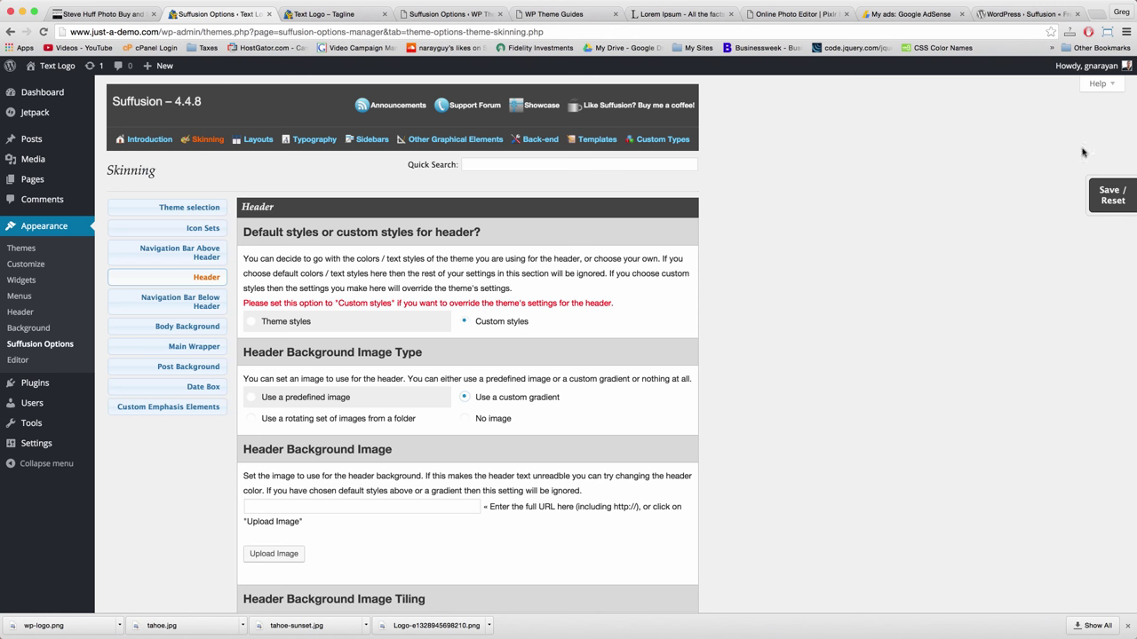
# Save the Header settings page and switch to the live site
pyautogui.click(1104, 173)
pyautogui.click(1015, 250)
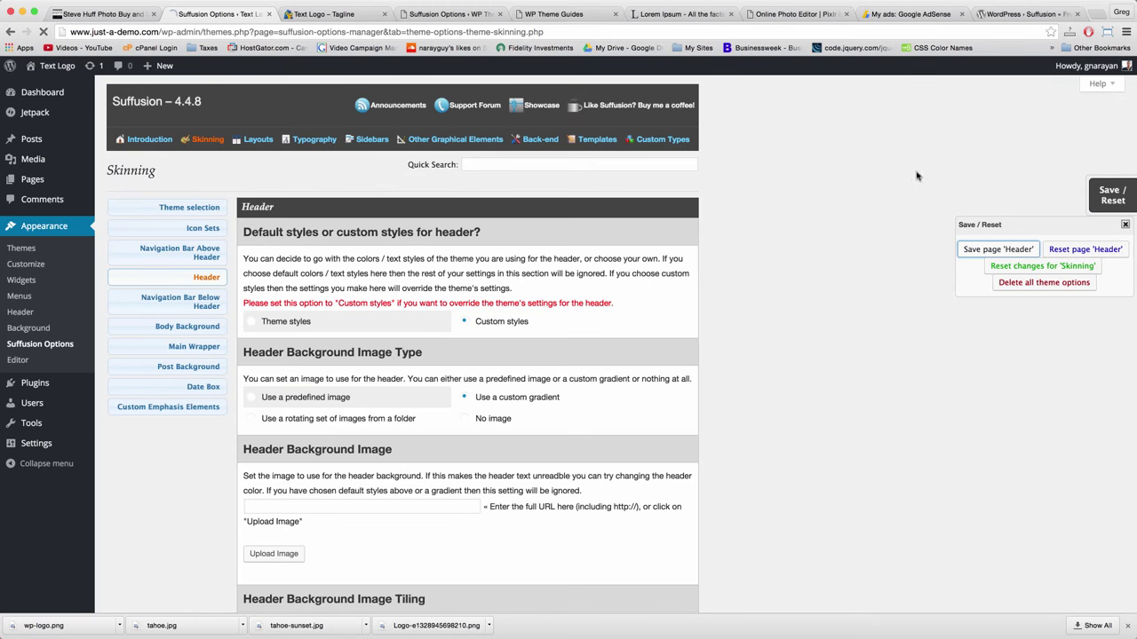
pyautogui.click(350, 15)
# Reload the site to see the black header gradient, then return to the Suffusion Header options
pyautogui.click(340, 33)
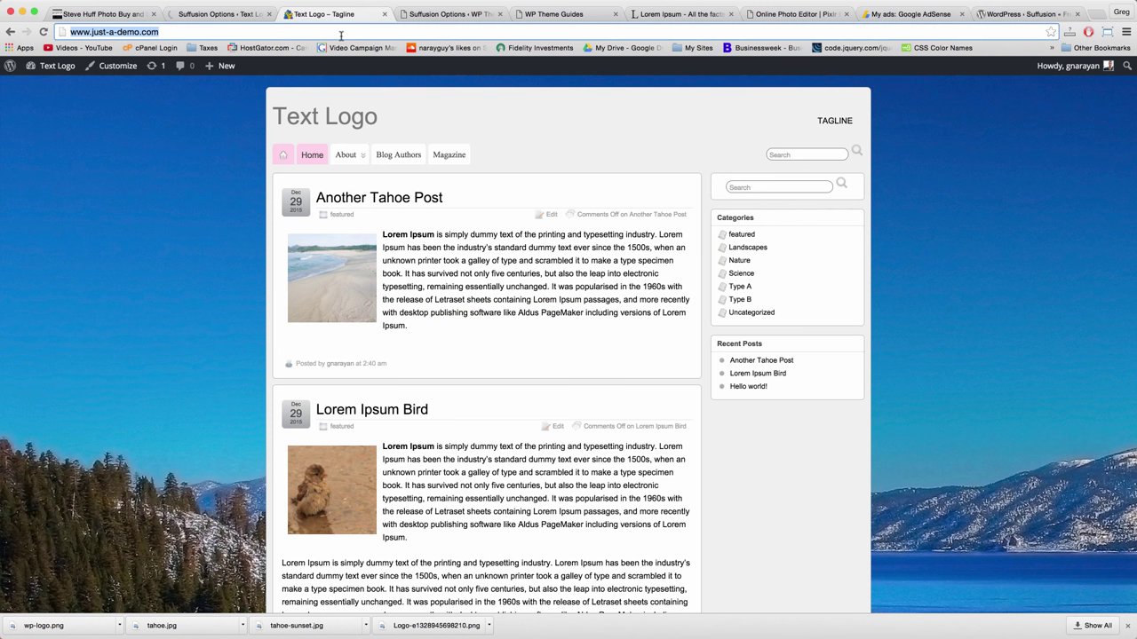
pyautogui.press('Return')
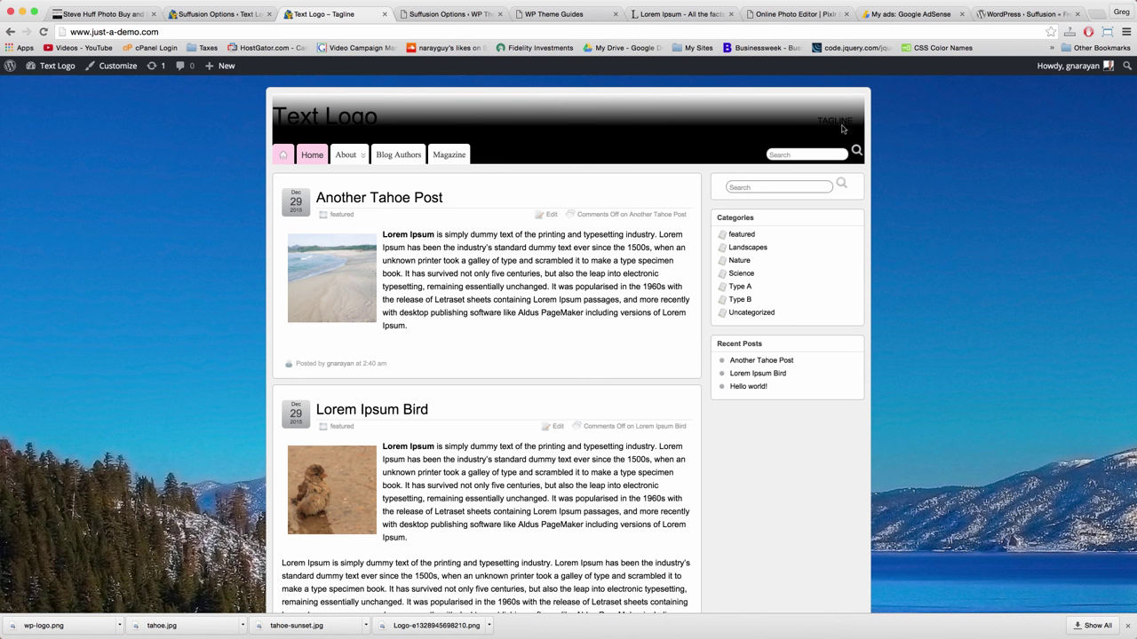
pyautogui.click(213, 14)
pyautogui.scroll(-3, 421, 338)
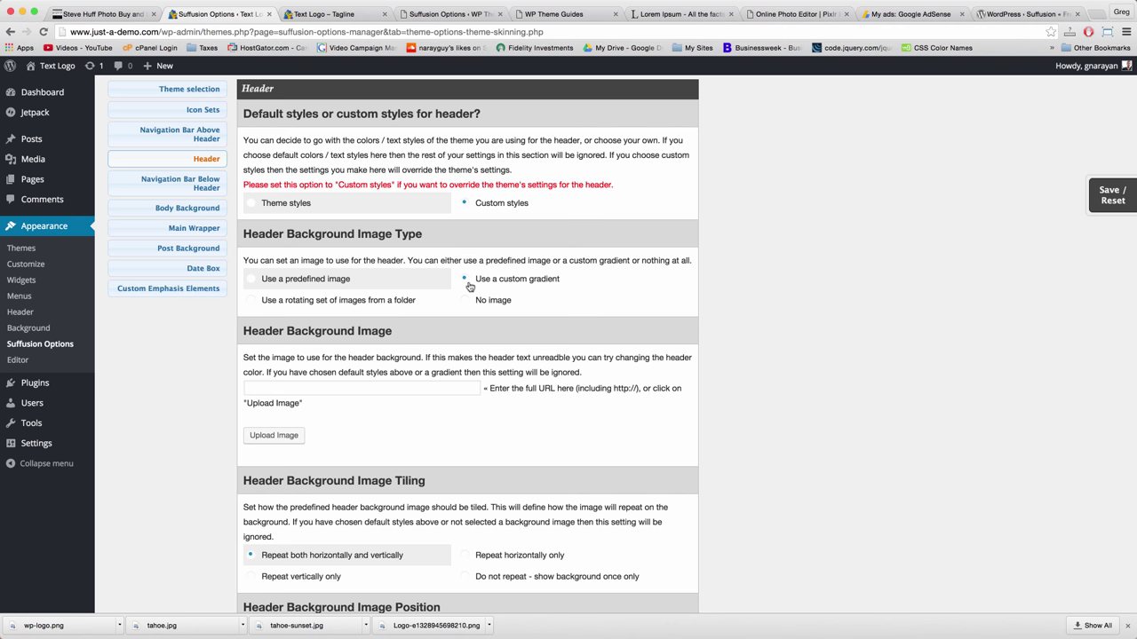
# Set the Header Background Image Type to use a predefined image
pyautogui.scroll(-4, 469, 286)
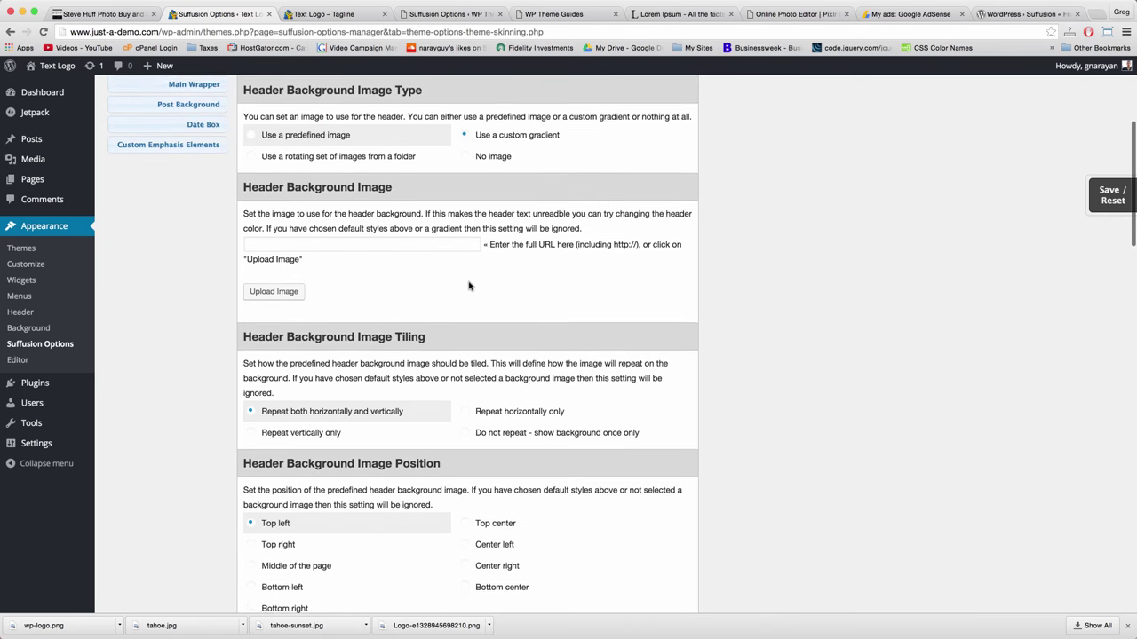
pyautogui.scroll(3, 284, 213)
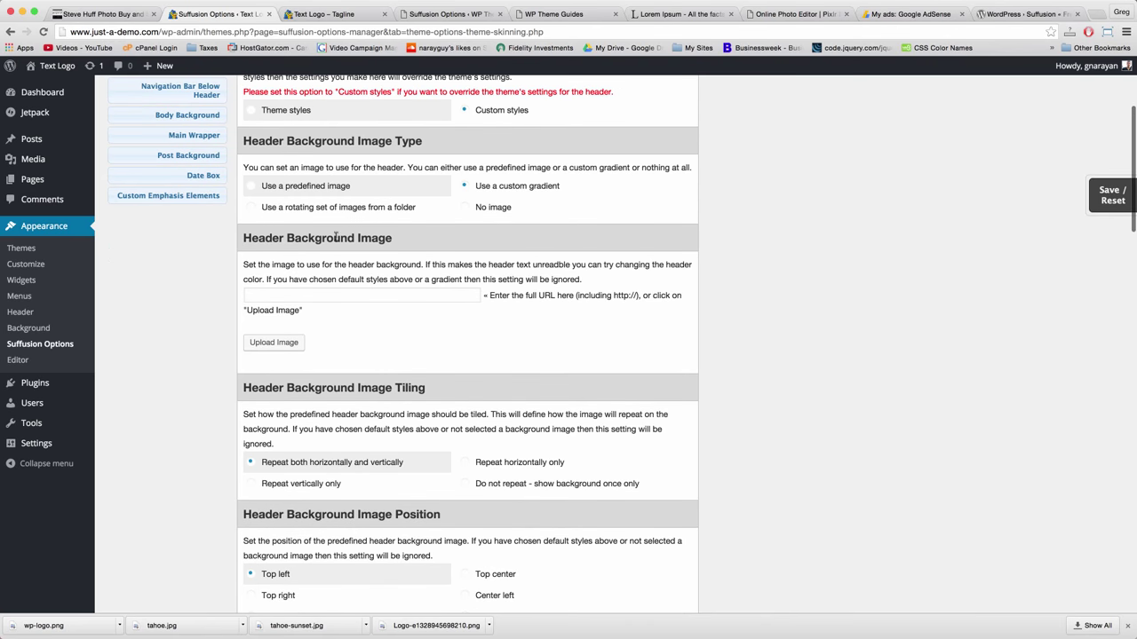
pyautogui.click(251, 187)
# Scroll down to the Header Foreground Image Type setting, currently set to use text
pyautogui.scroll(-6, 352, 276)
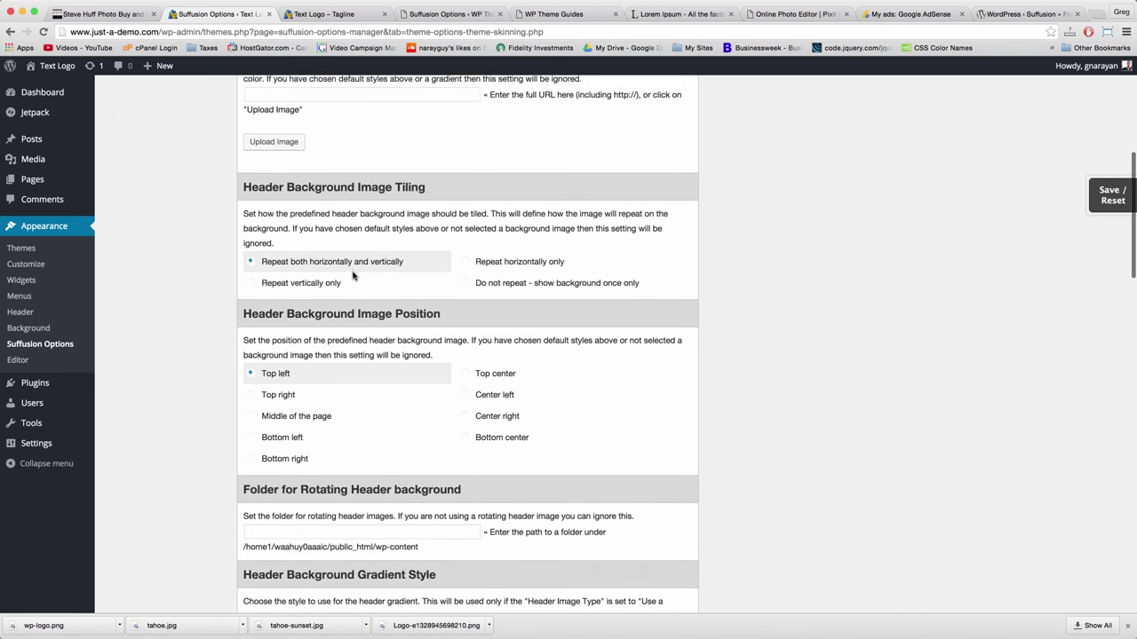
pyautogui.scroll(1, 353, 276)
pyautogui.scroll(-5, 353, 276)
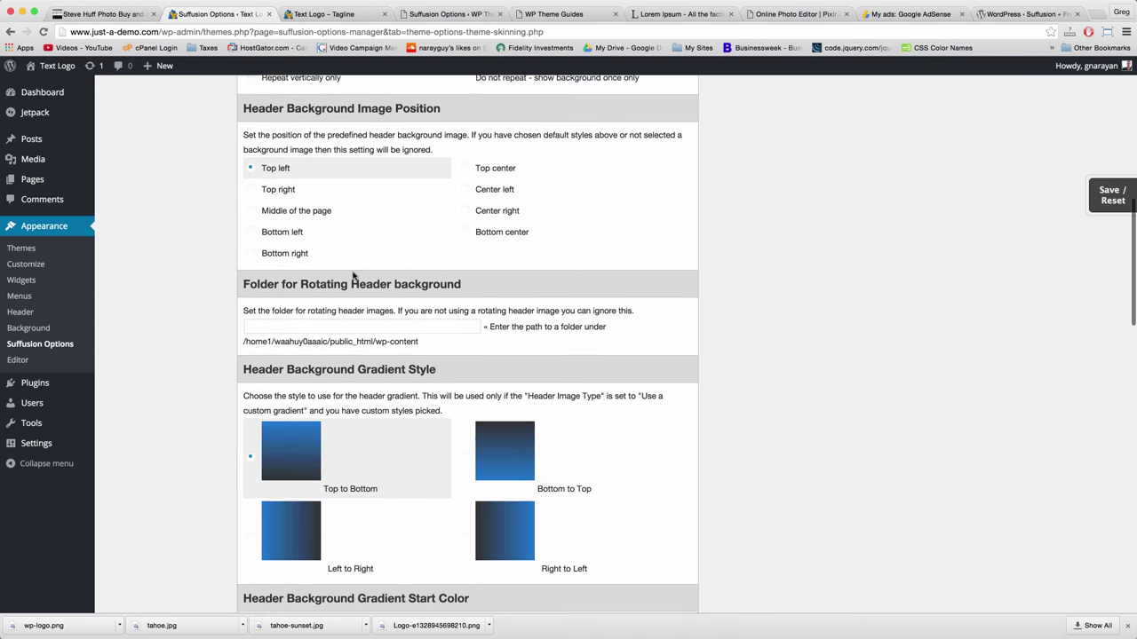
pyautogui.scroll(10, 352, 274)
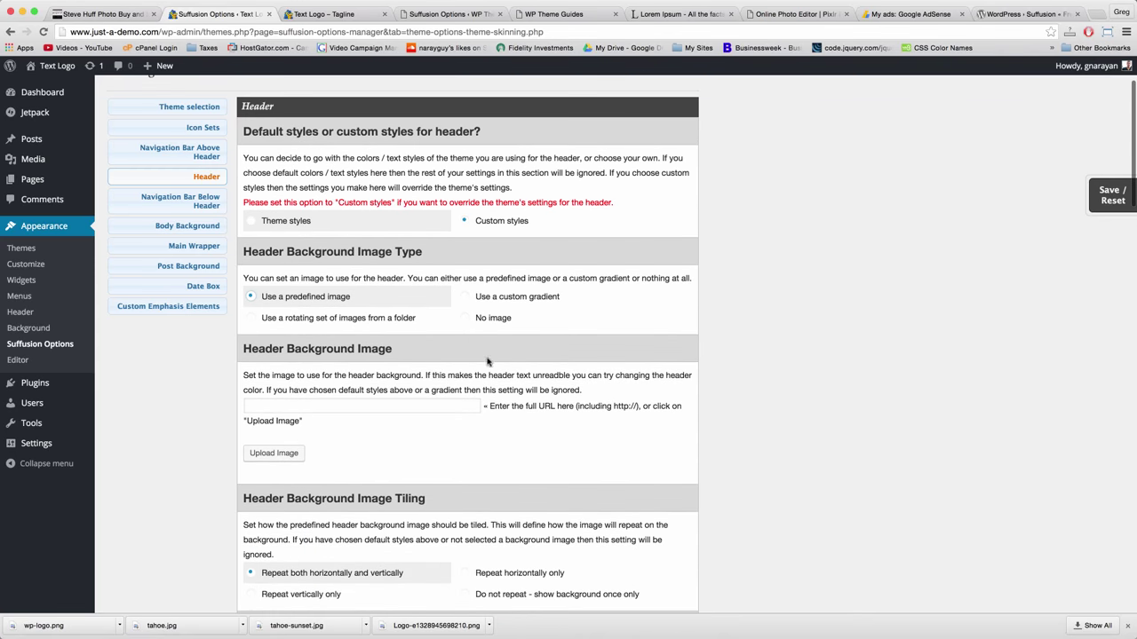
pyautogui.scroll(-6, 469, 321)
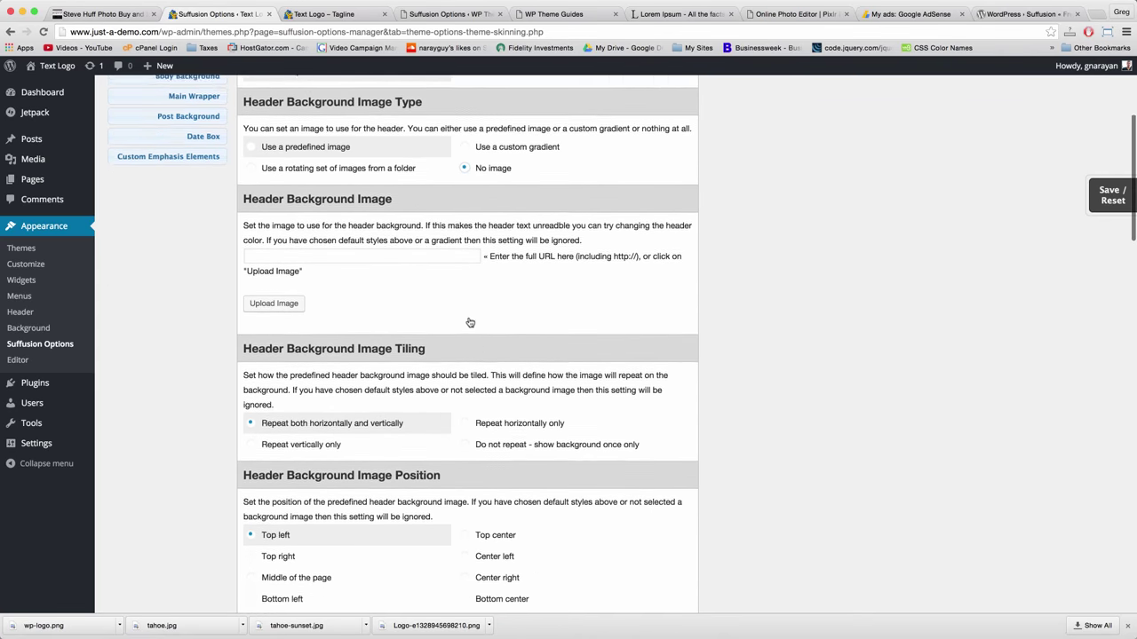
pyautogui.scroll(-2, 468, 317)
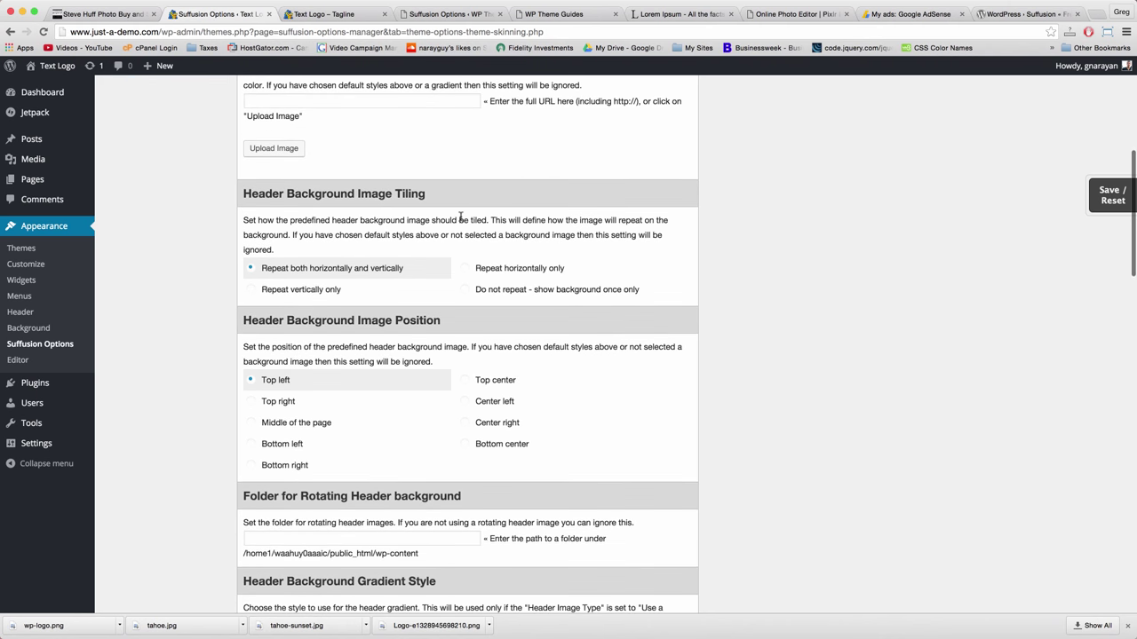
pyautogui.scroll(-14, 419, 210)
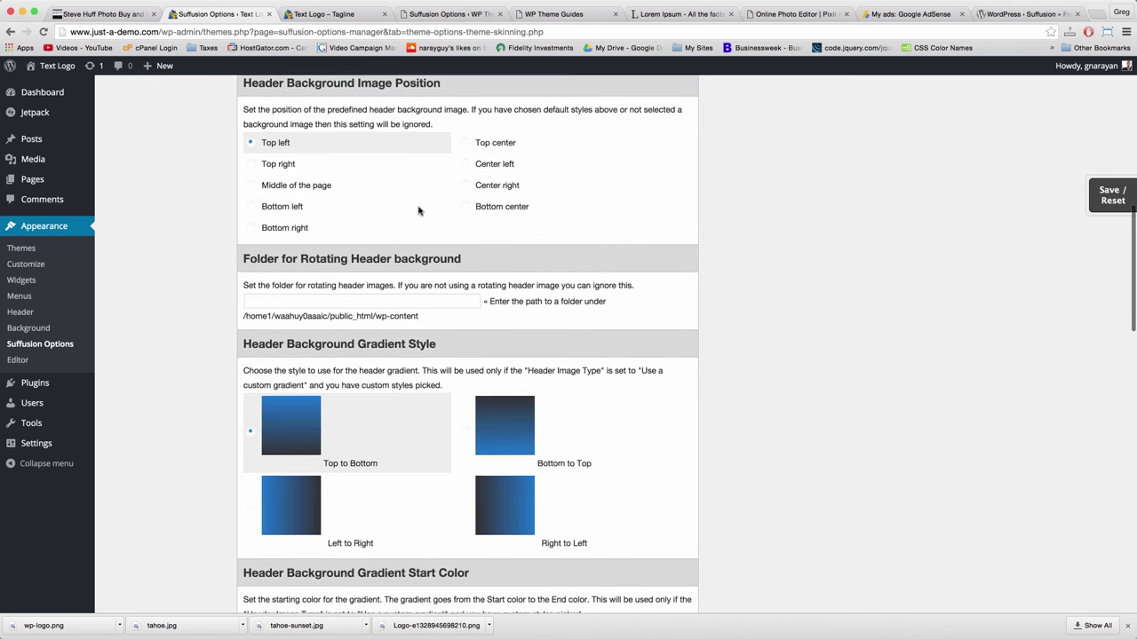
pyautogui.scroll(-5, 419, 211)
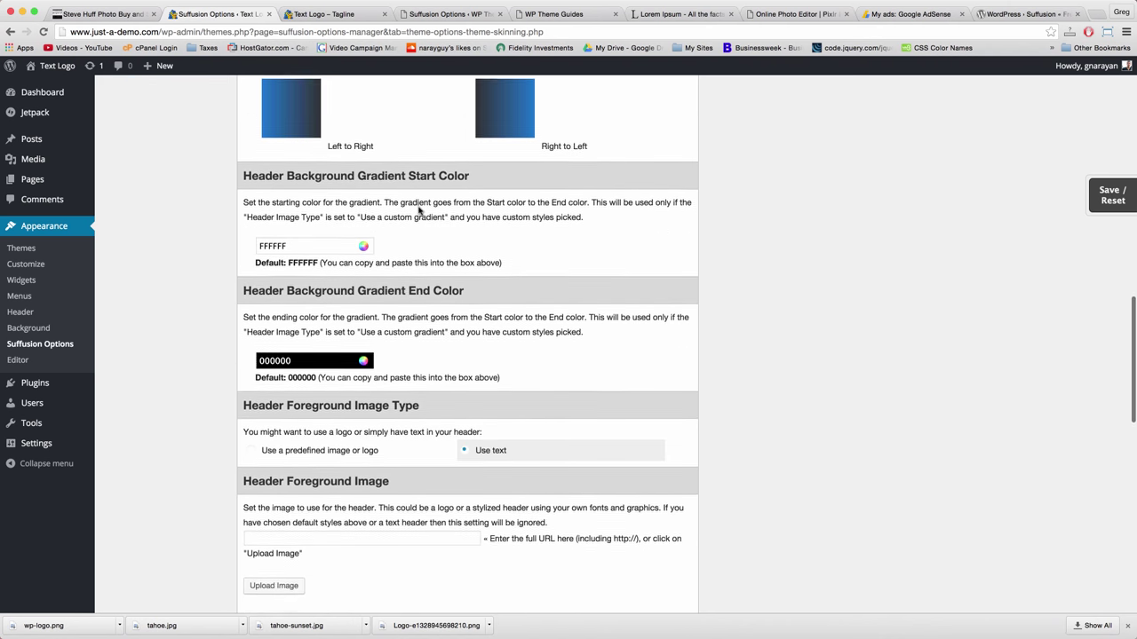
pyautogui.scroll(-3, 418, 207)
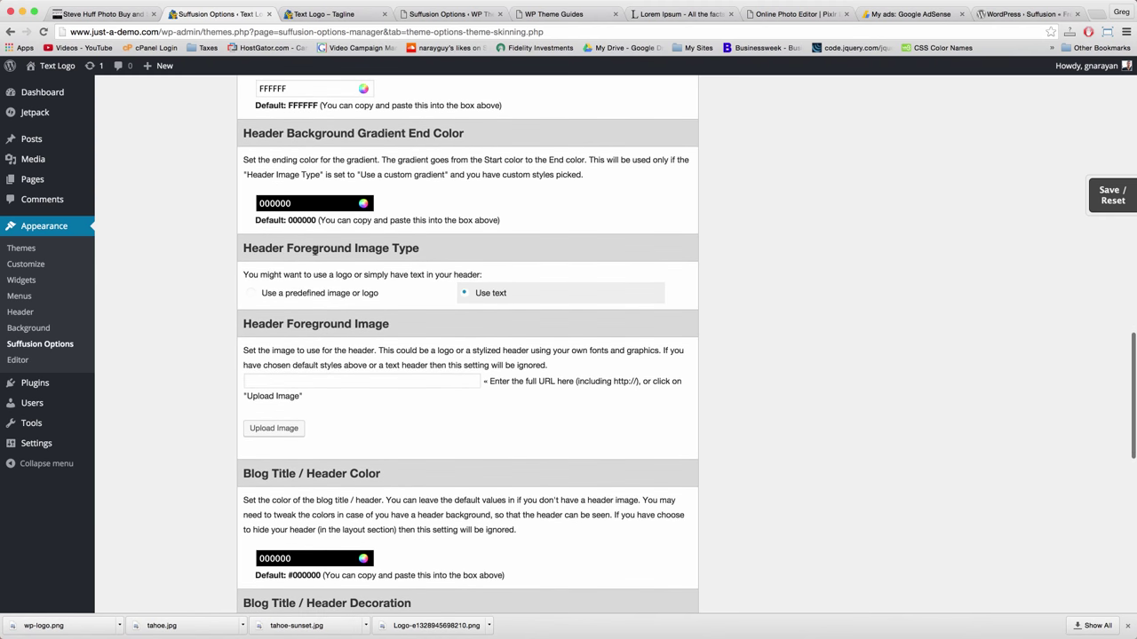
pyautogui.moveTo(417, 253); pyautogui.dragTo(292, 251)
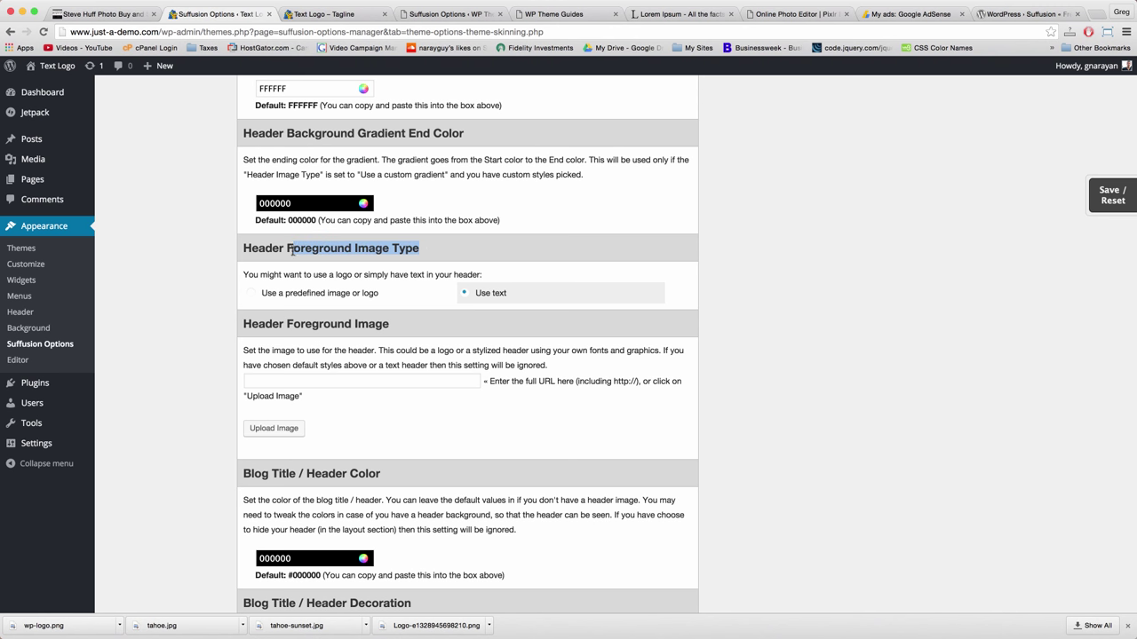
# Set the Header Foreground Image Type to 'Use a predefined image or logo'
pyautogui.click(287, 251)
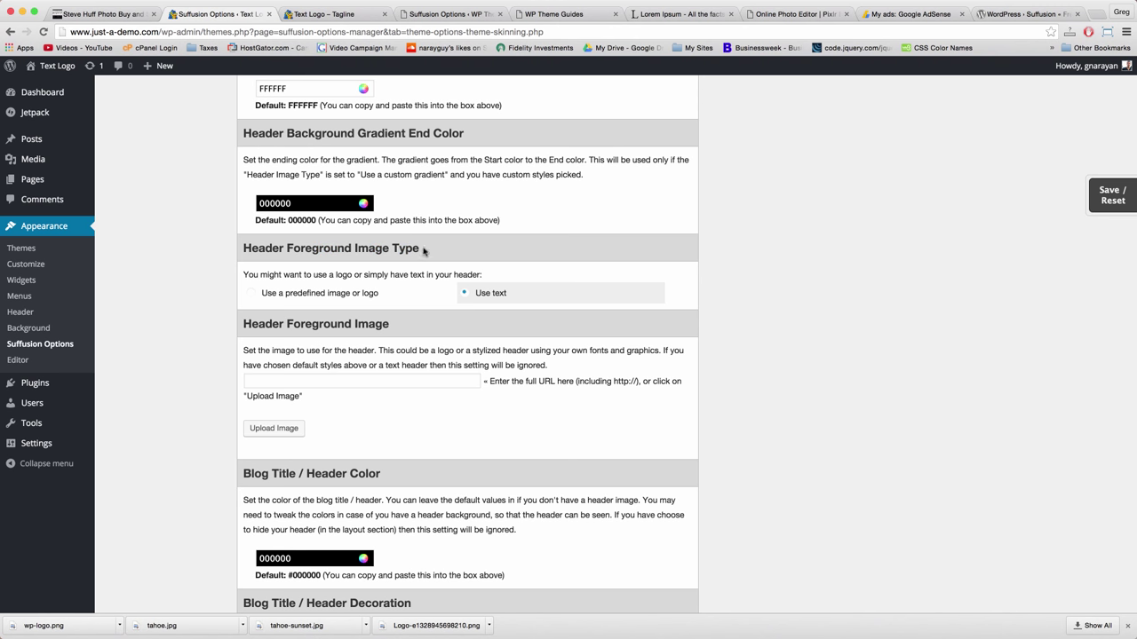
pyautogui.click(250, 294)
pyautogui.scroll(-3, 298, 302)
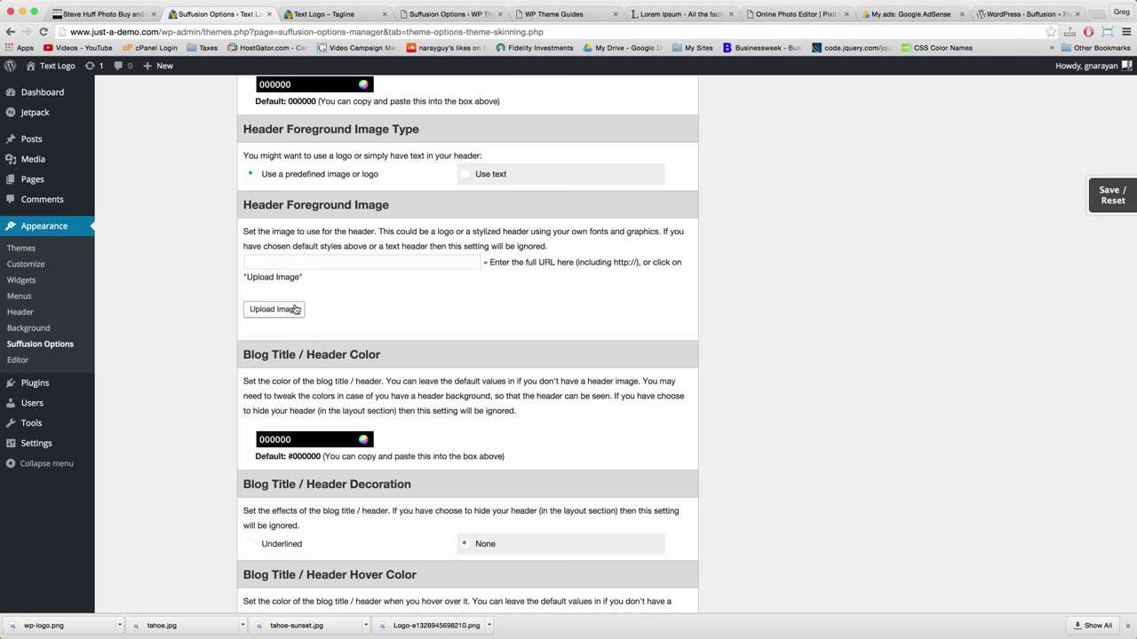
# Glance at the WP Theme Guides and live site tabs, then return to the Suffusion options
pyautogui.click(439, 14)
pyautogui.click(355, 15)
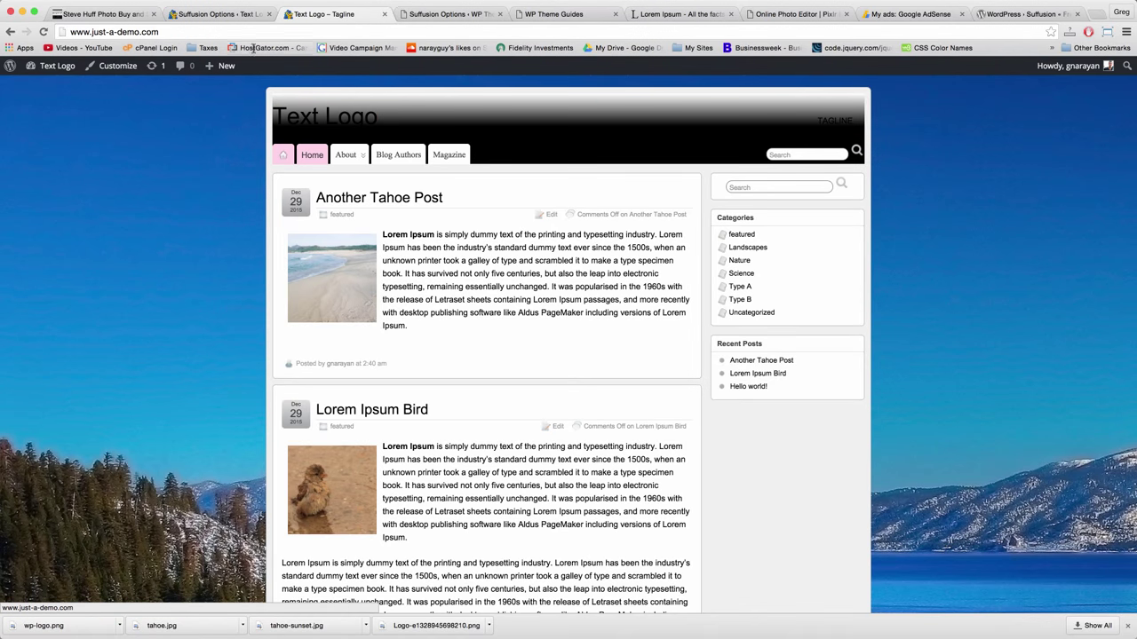
pyautogui.click(256, 18)
pyautogui.scroll(-4, 355, 334)
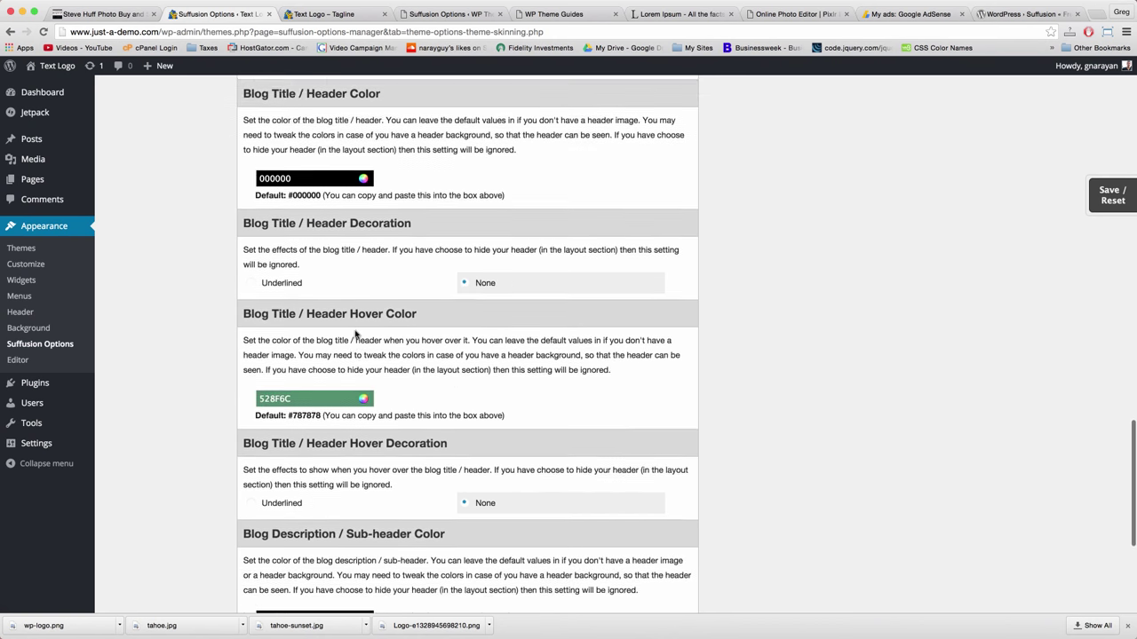
pyautogui.scroll(4, 336, 221)
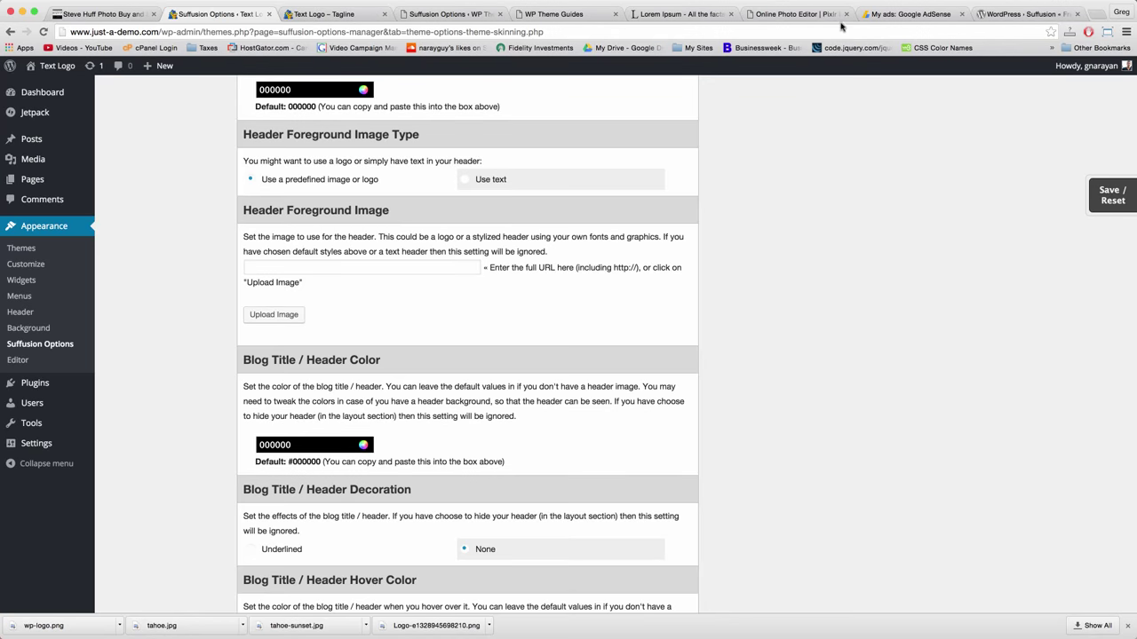
pyautogui.click(809, 15)
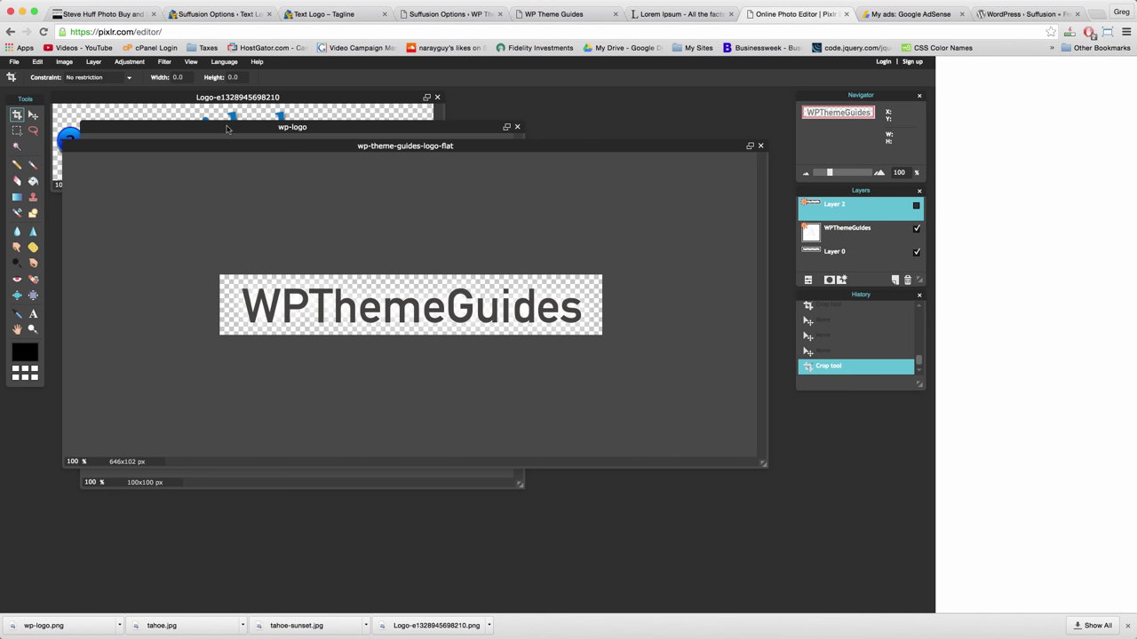
pyautogui.click(111, 32)
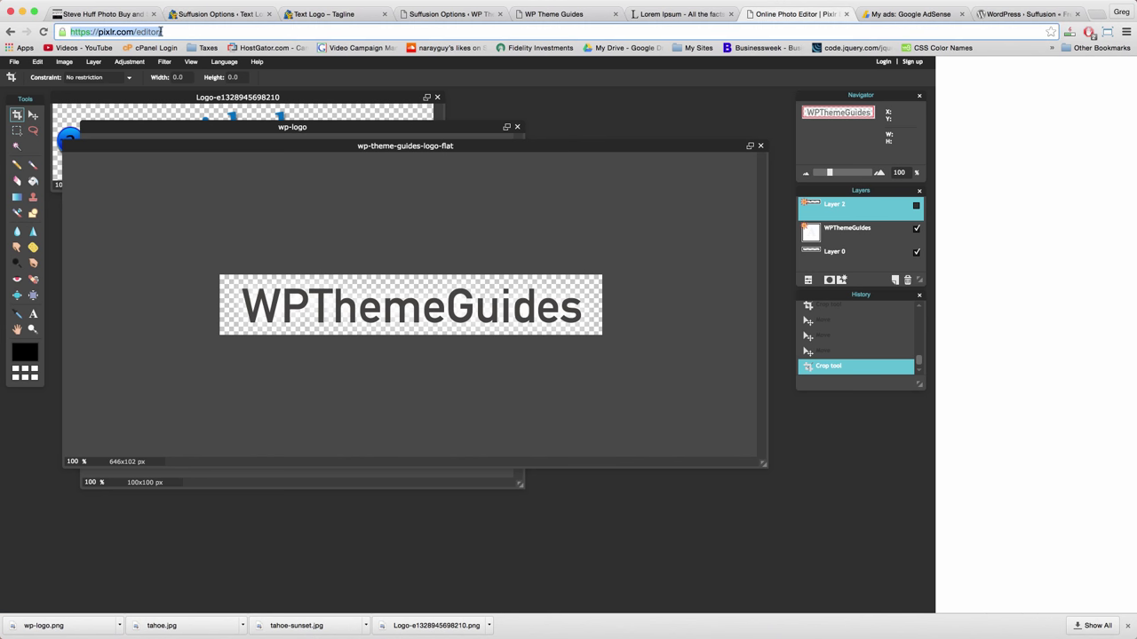
pyautogui.click(162, 32)
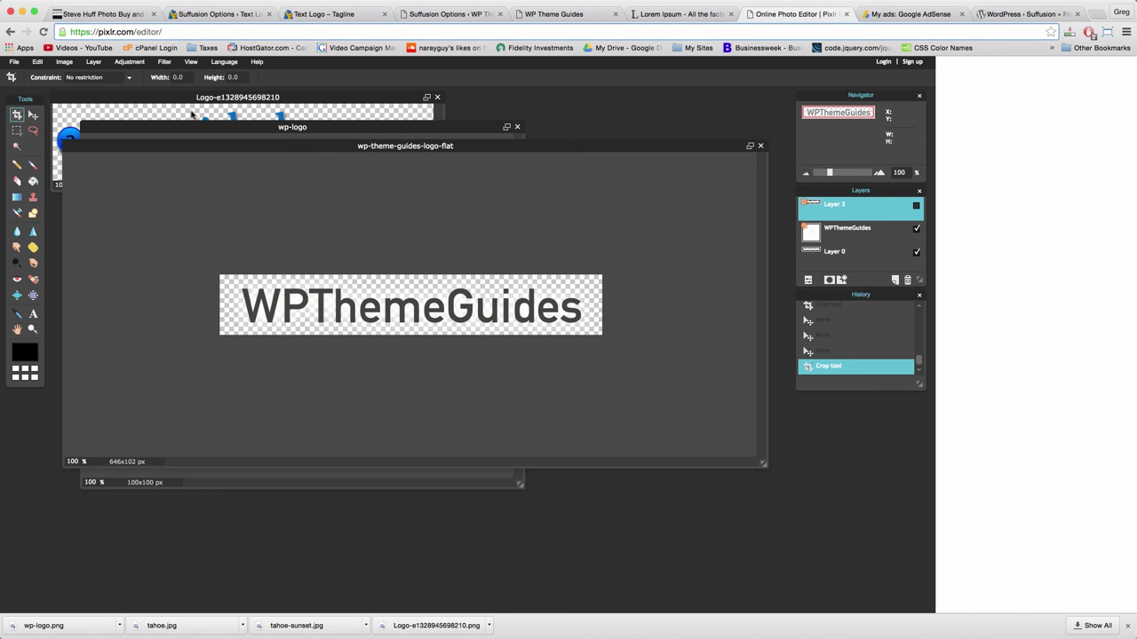
pyautogui.click(154, 126)
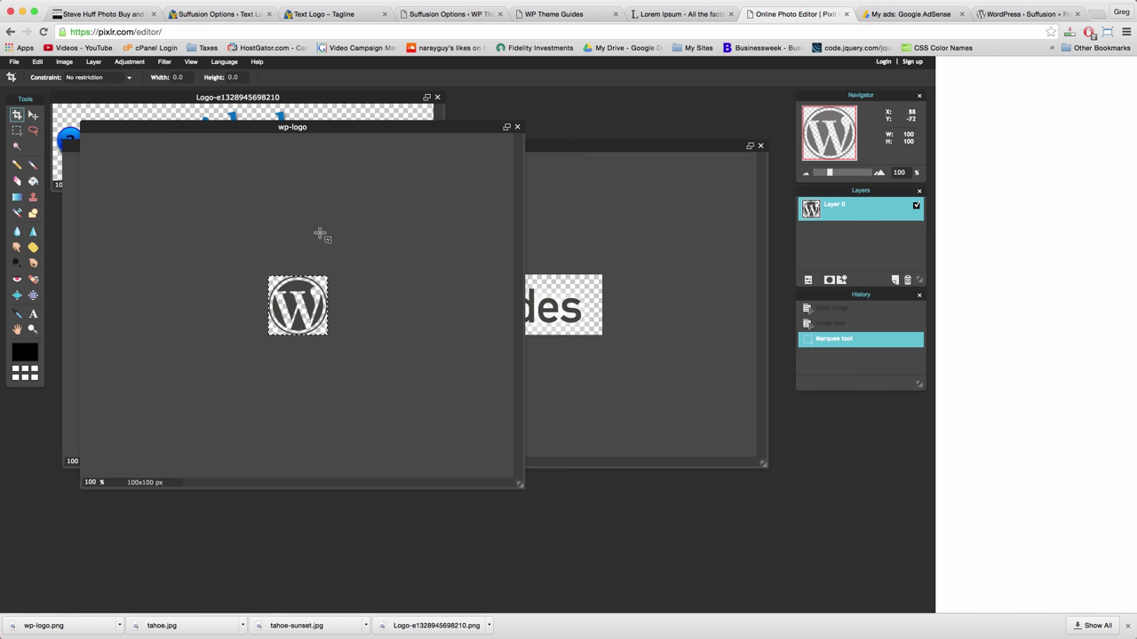
pyautogui.click(647, 252)
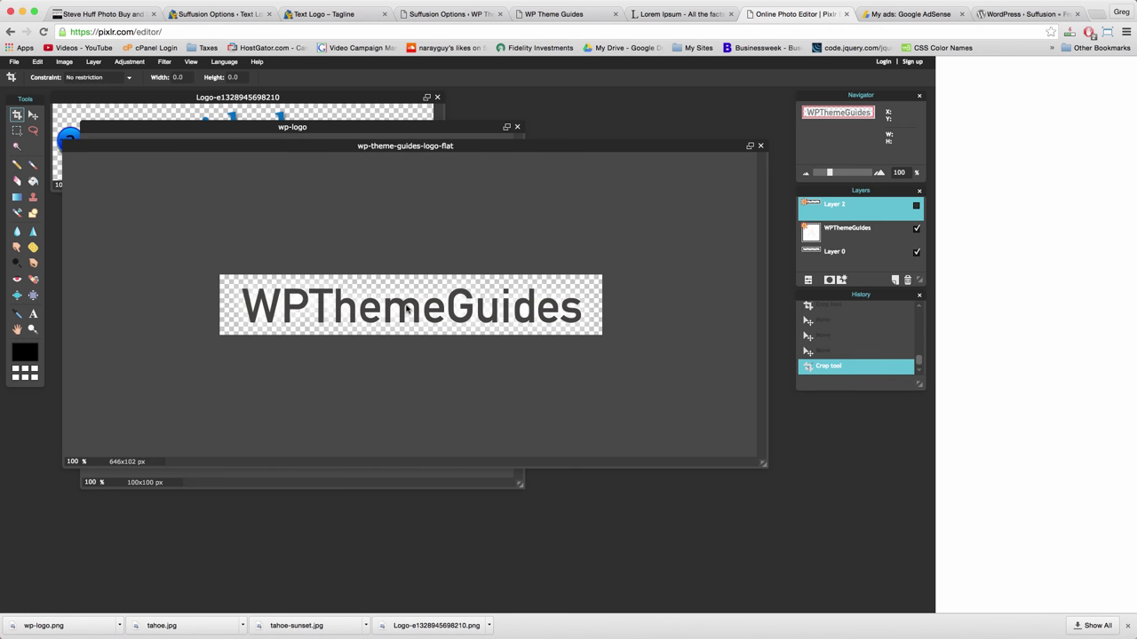
pyautogui.click(344, 20)
pyautogui.click(242, 15)
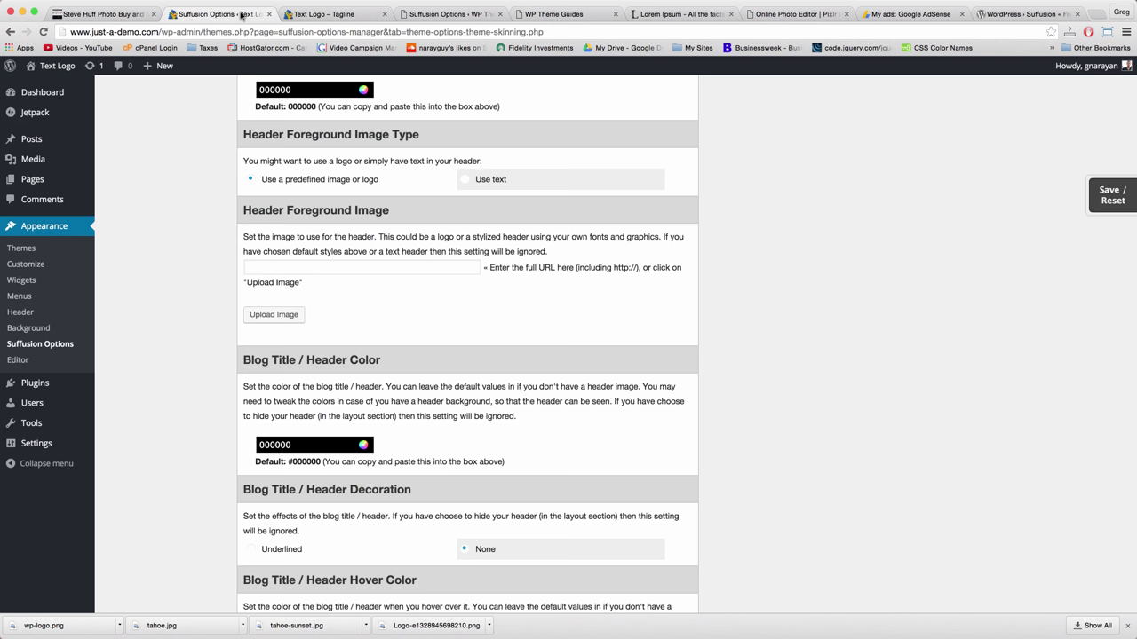
# Upload wp-theme-guides-logo.png as the header foreground image
pyautogui.click(283, 314)
pyautogui.click(298, 314)
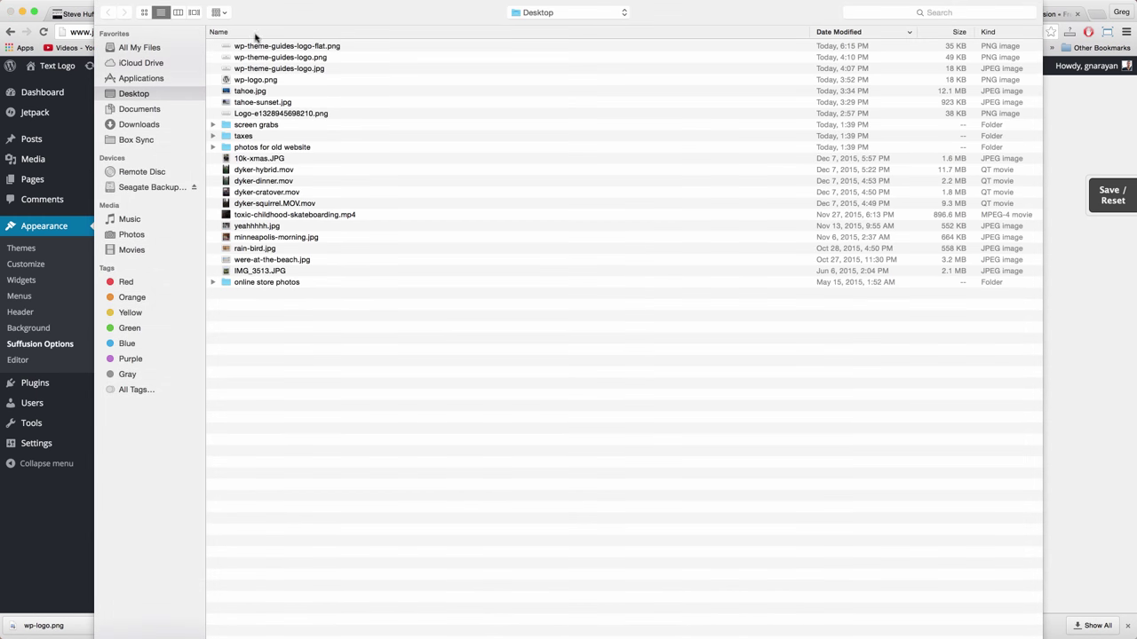
pyautogui.click(248, 73)
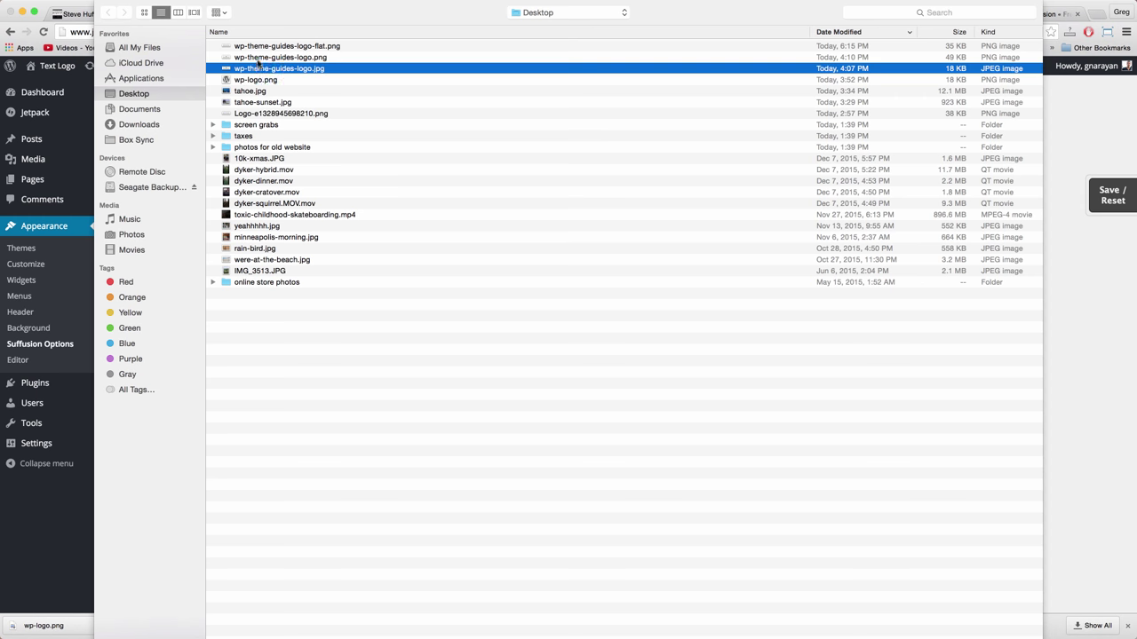
pyautogui.click(255, 57)
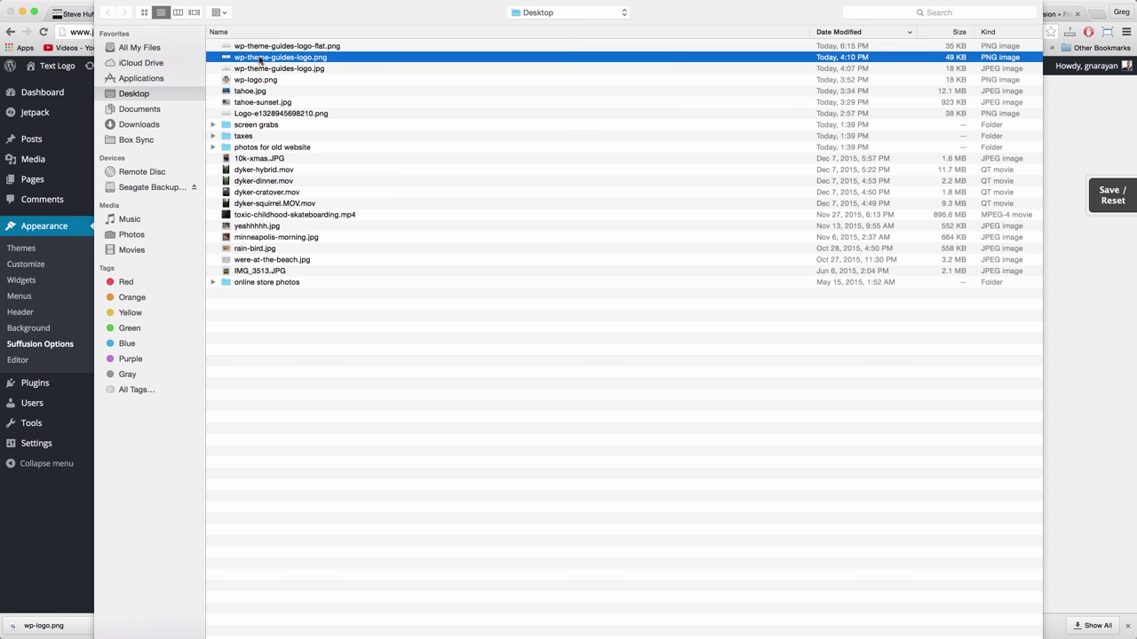
pyautogui.doubleClick(264, 59)
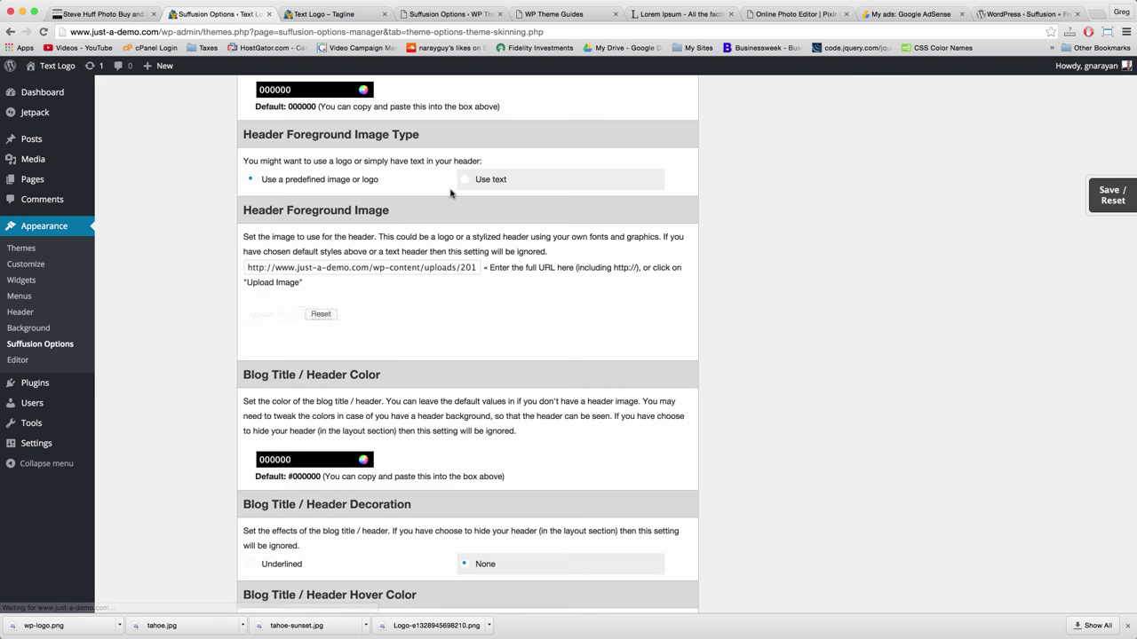
# Save the Header settings page, twice to make sure it updated
pyautogui.click(1106, 197)
pyautogui.click(998, 250)
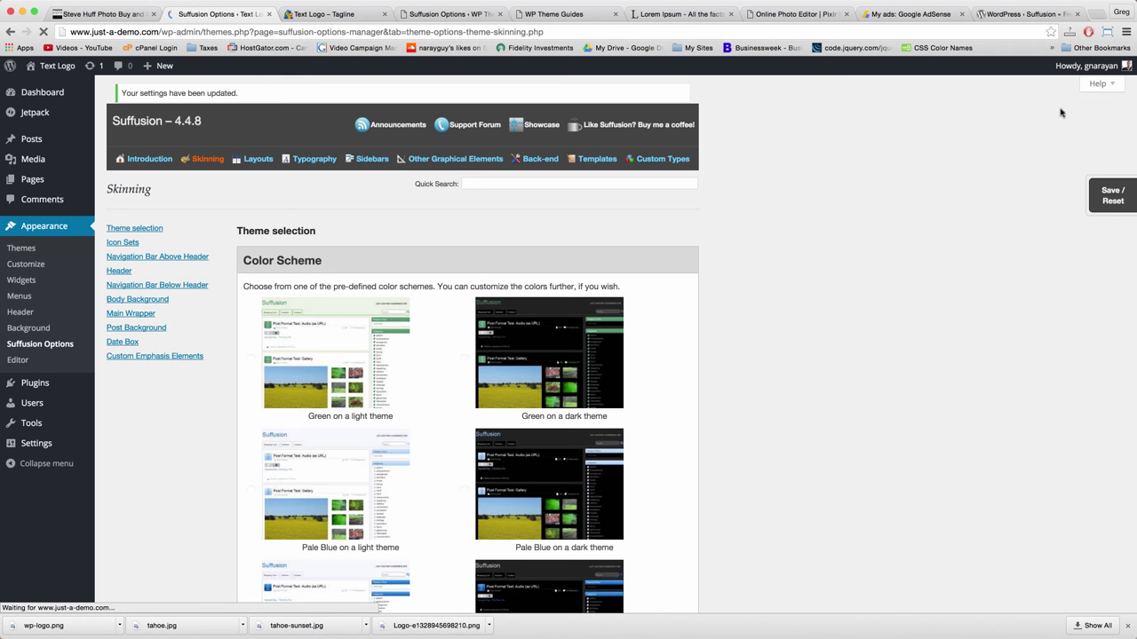
pyautogui.click(1103, 202)
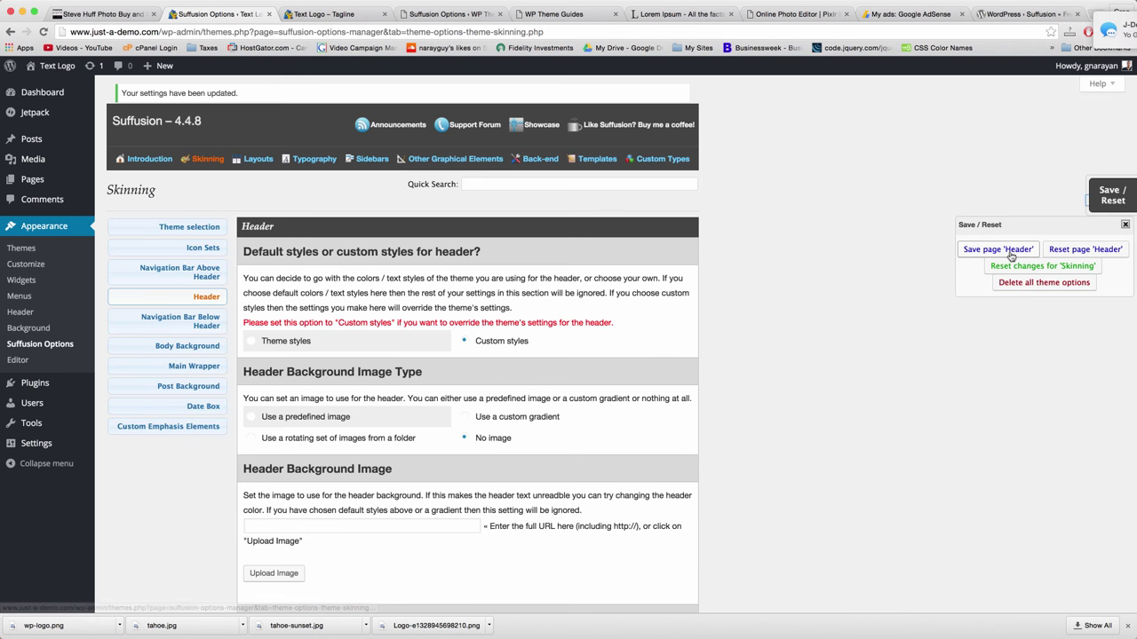
pyautogui.click(973, 254)
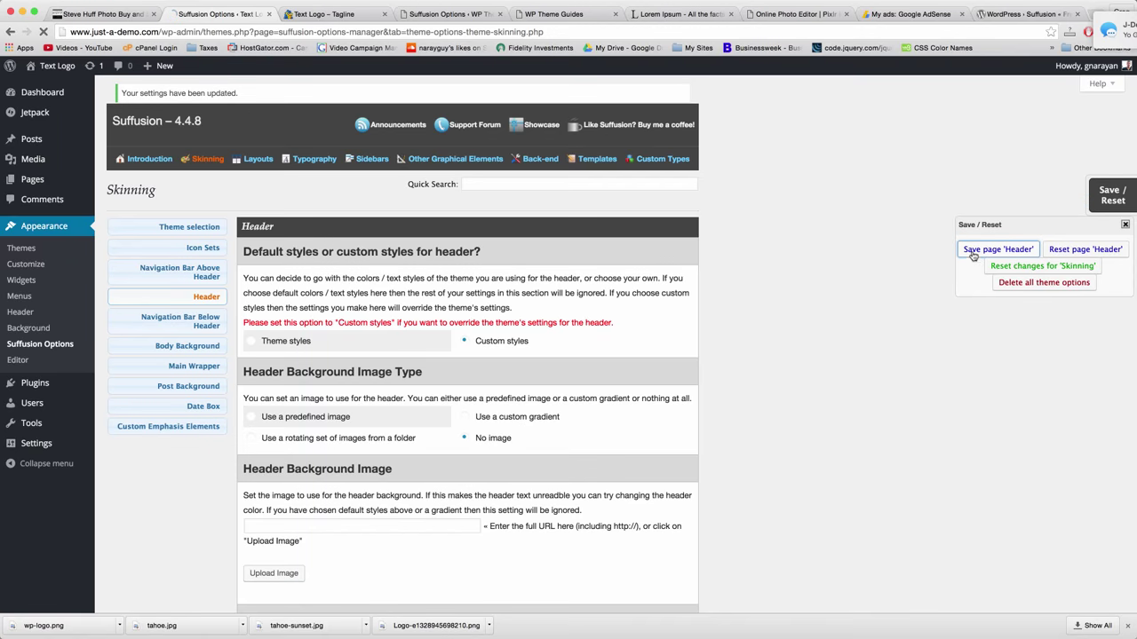
# Reload the site to show the WPThemeGuides logo, compare with wpthemeguides.com, and return to Suffusion options
pyautogui.click(333, 31)
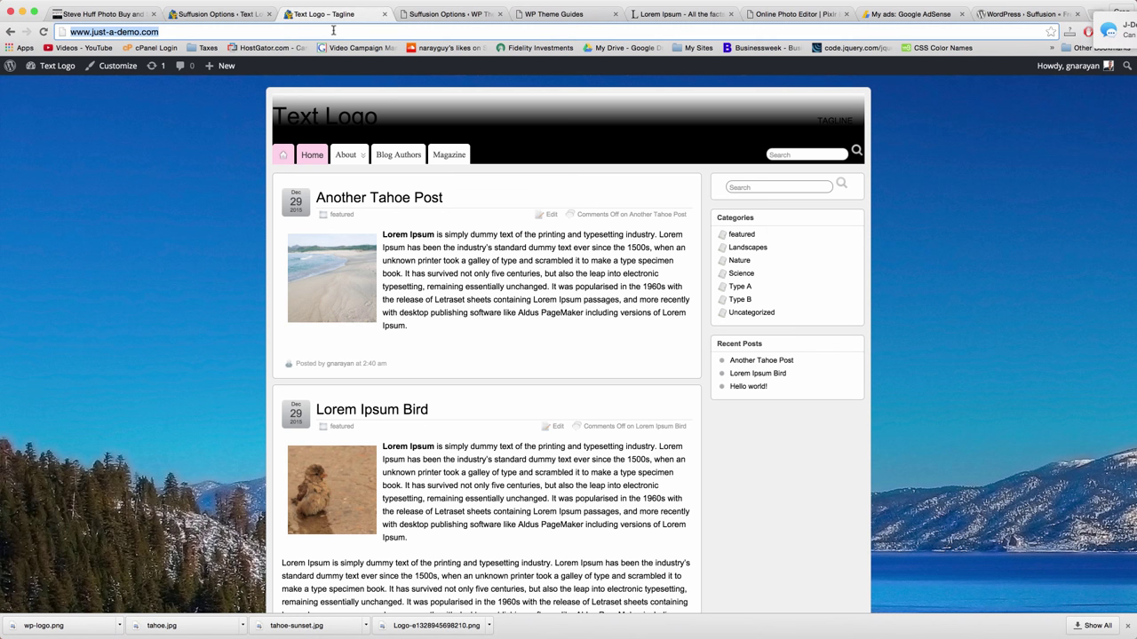
pyautogui.press('Return')
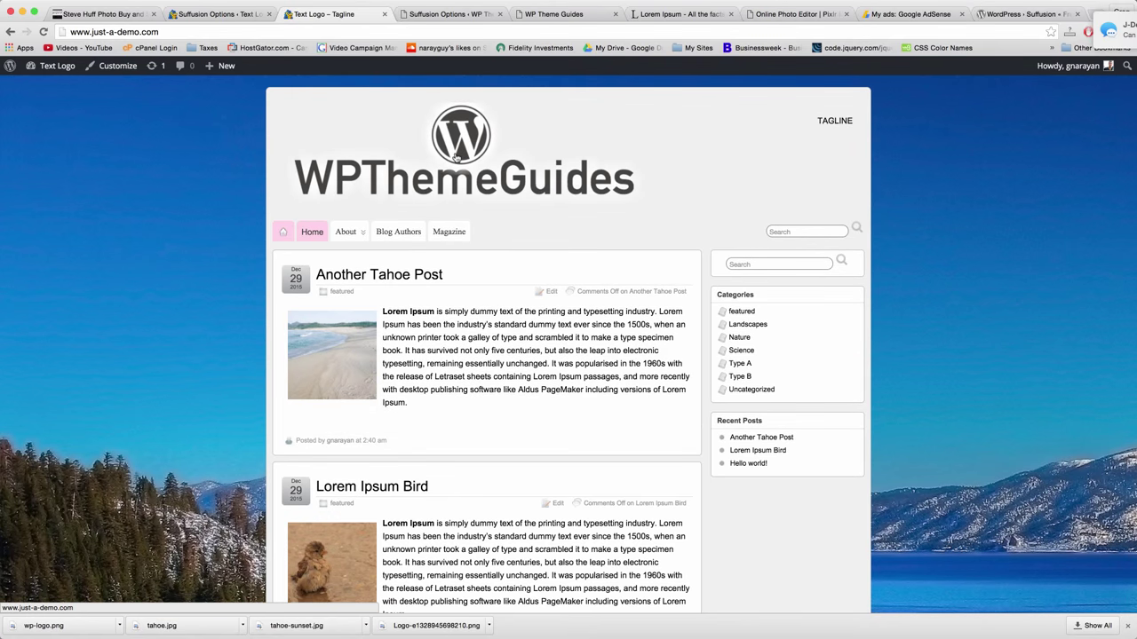
pyautogui.press('super+5')
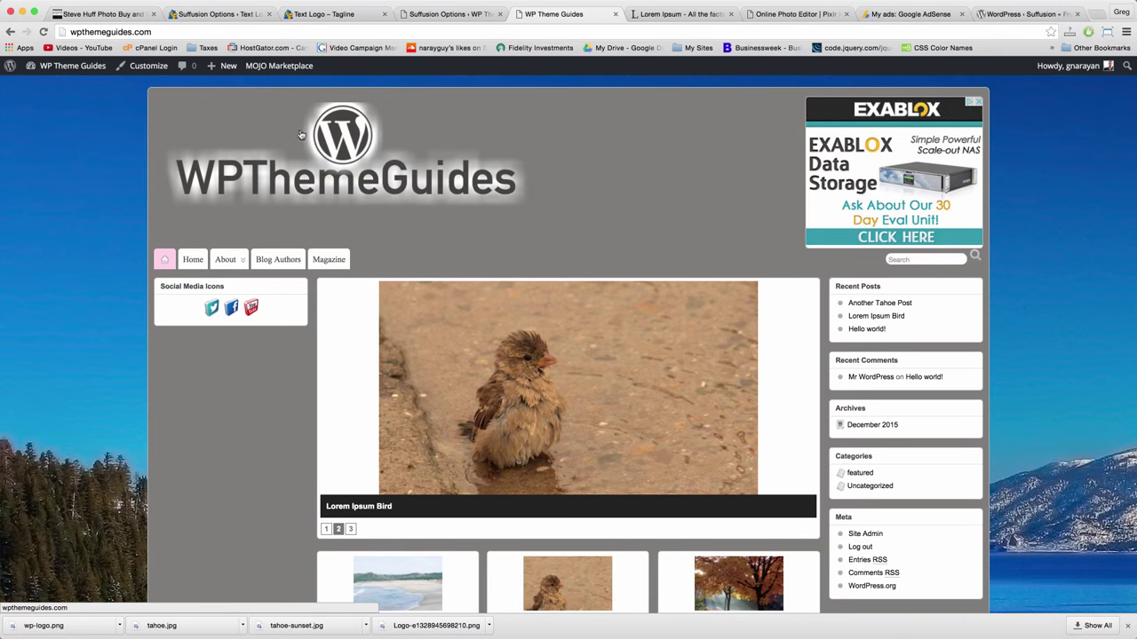
pyautogui.click(217, 14)
pyautogui.click(306, 16)
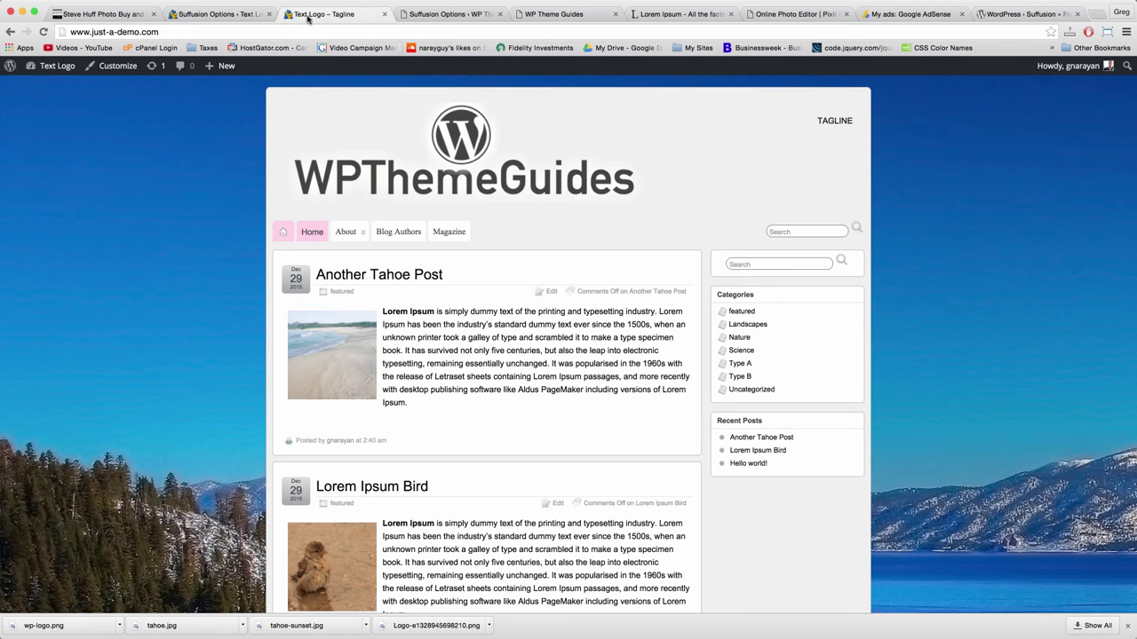
pyautogui.click(218, 14)
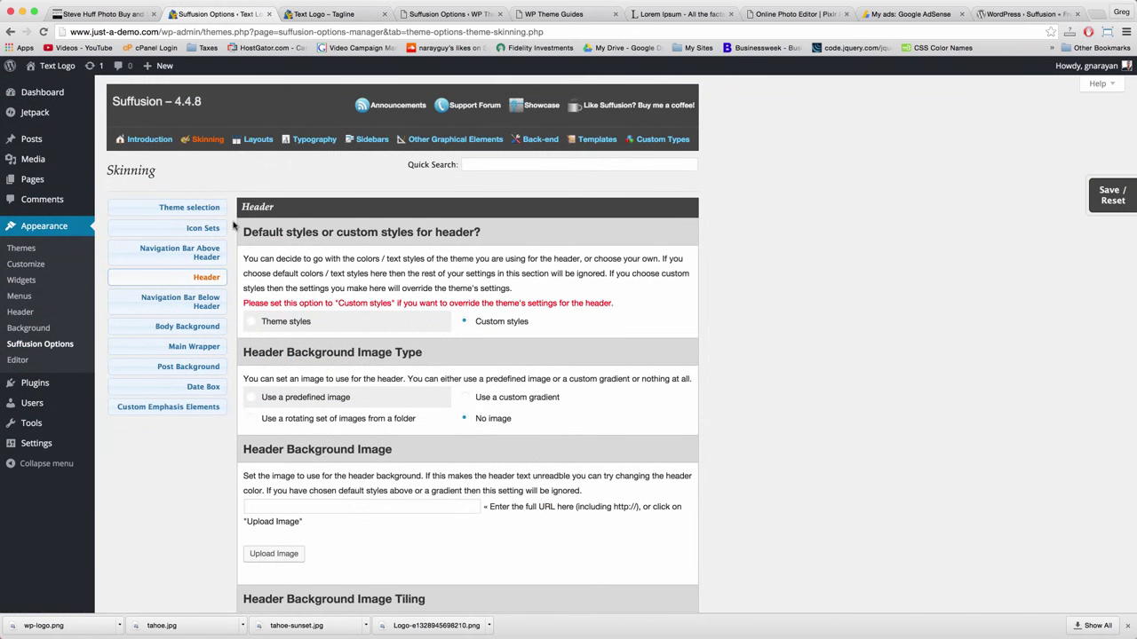
# Set the Main Wrapper custom background colour to 807F7E and save the page
pyautogui.click(194, 348)
pyautogui.click(318, 403)
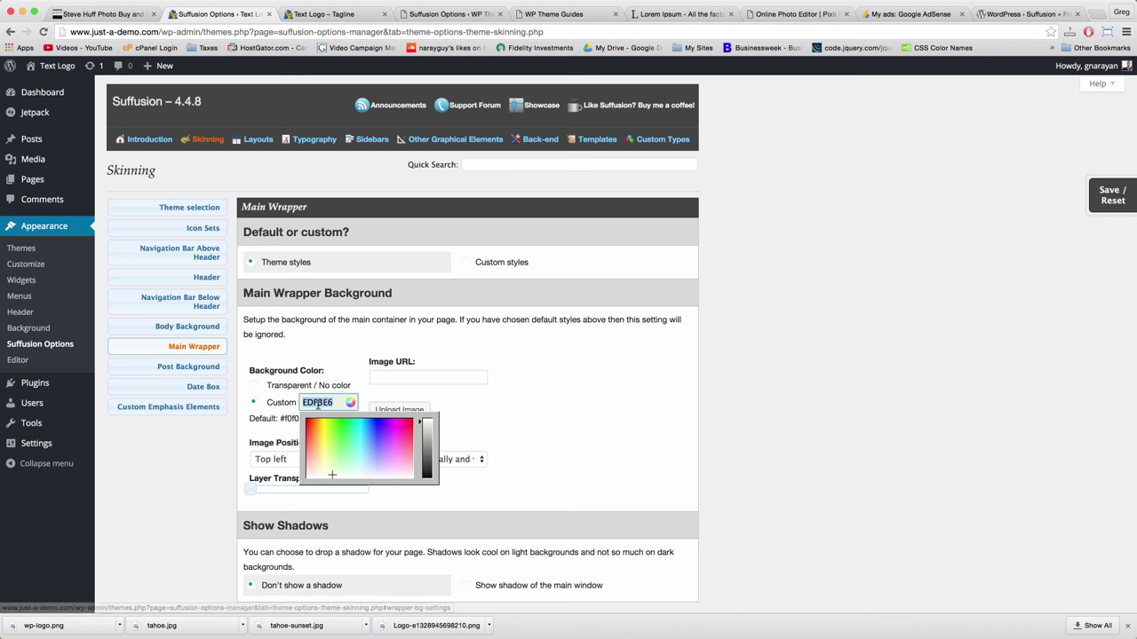
pyautogui.write('807F7E')
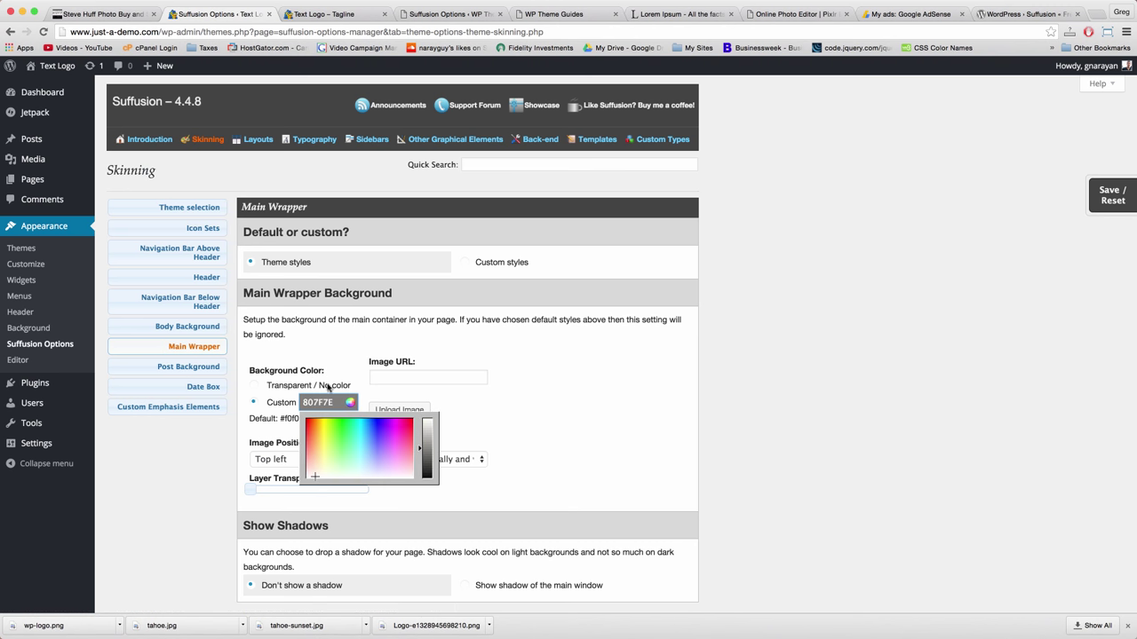
pyautogui.click(332, 328)
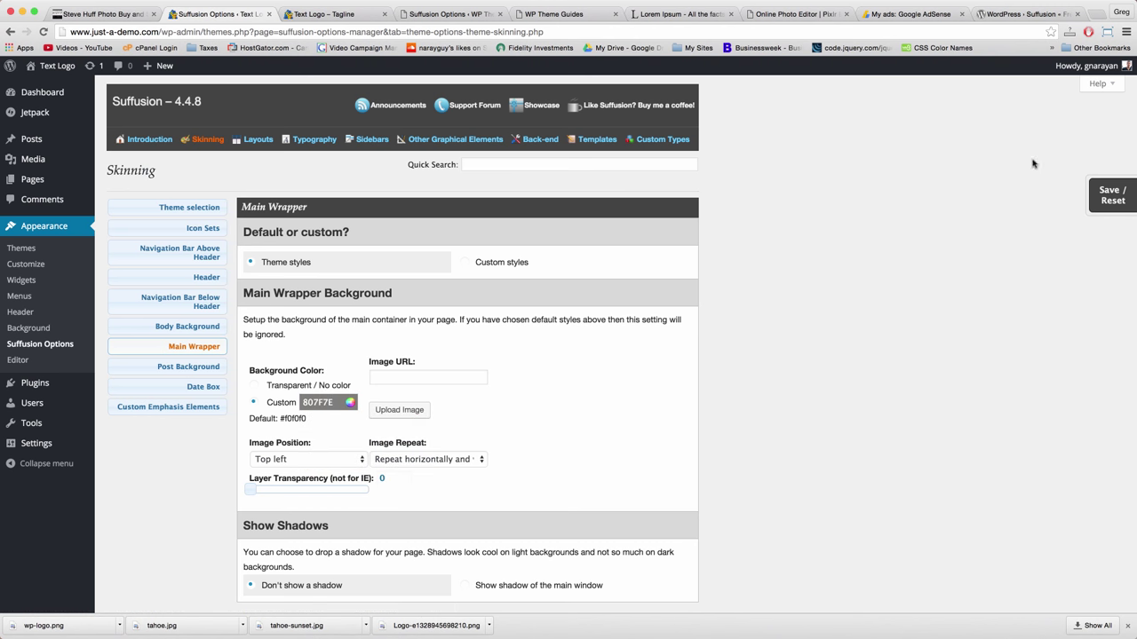
pyautogui.click(1090, 196)
pyautogui.click(1042, 250)
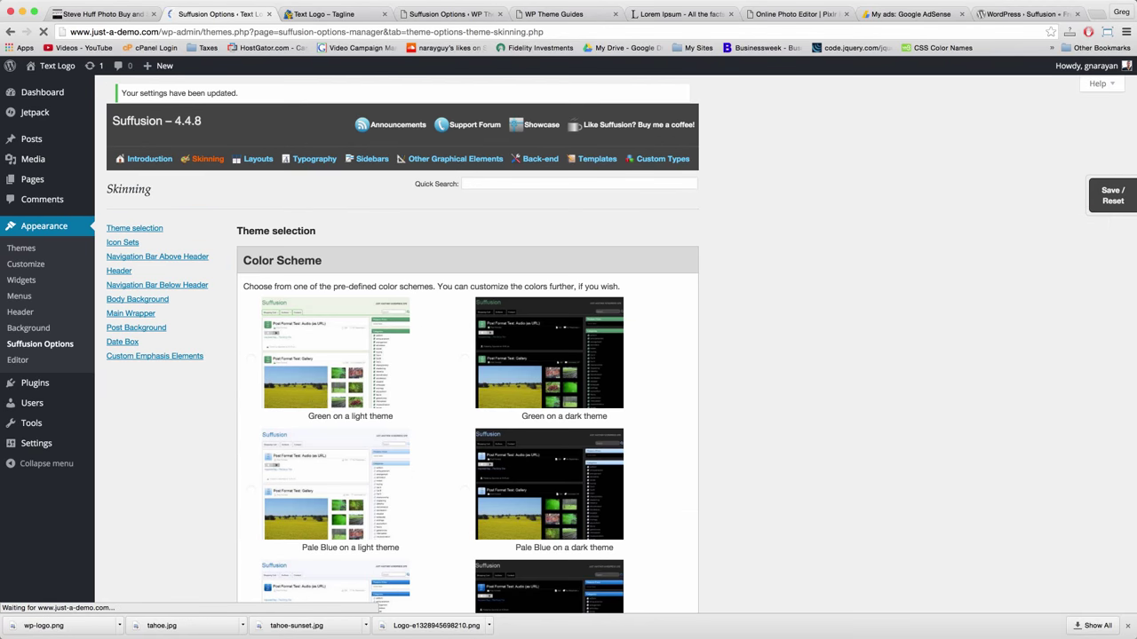
# Reload the demo site to check the wrapper colour, then return to Suffusion options
pyautogui.click(344, 14)
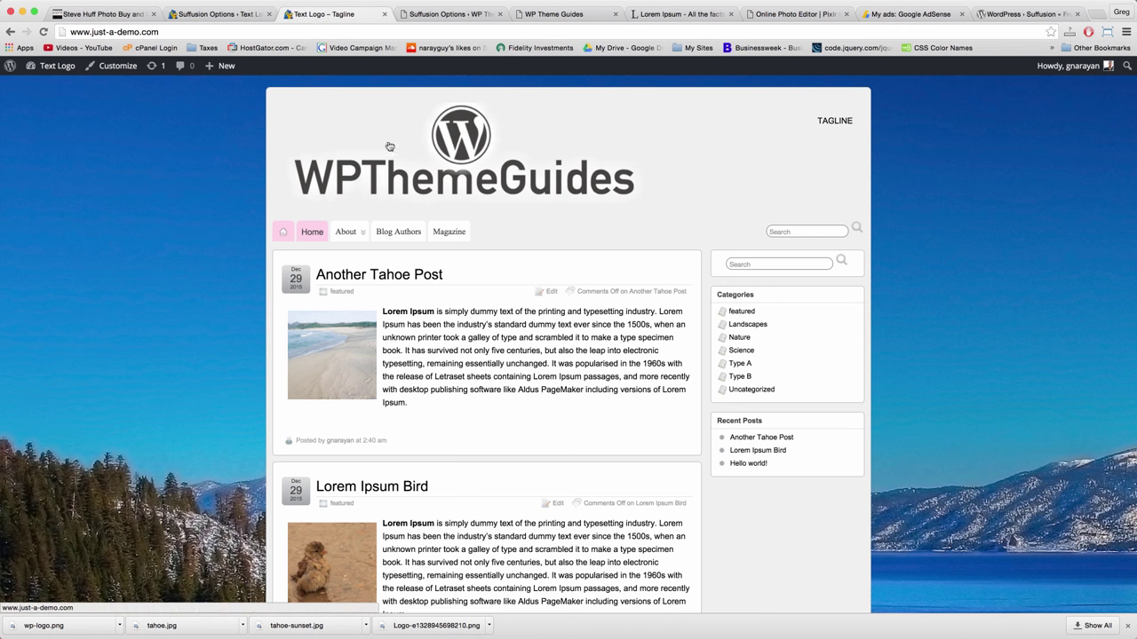
pyautogui.click(302, 32)
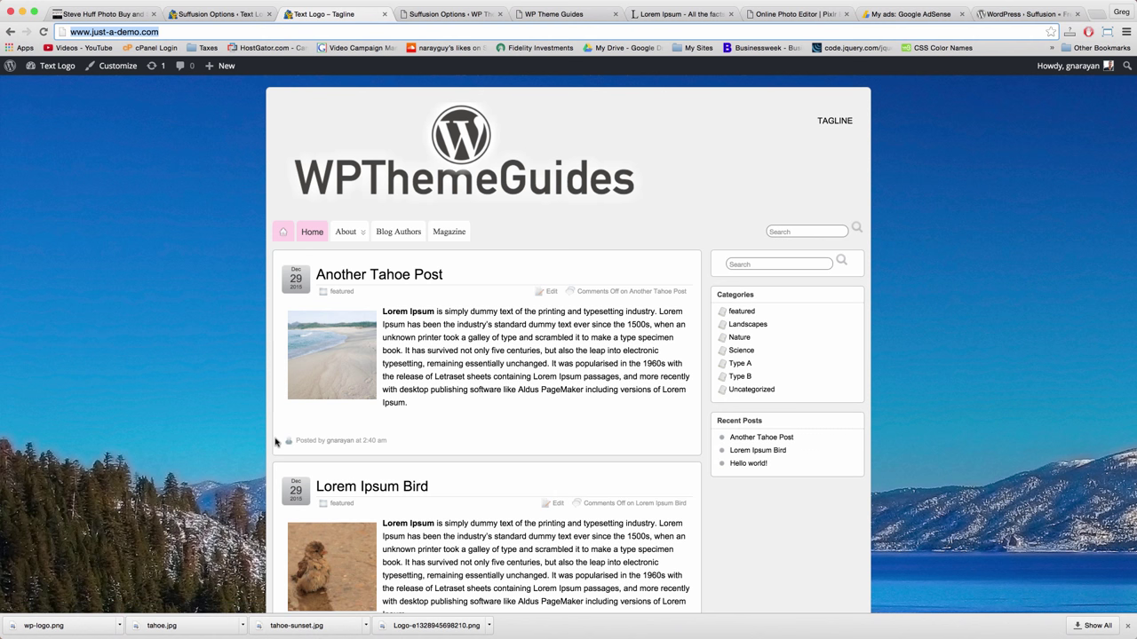
pyautogui.click(181, 66)
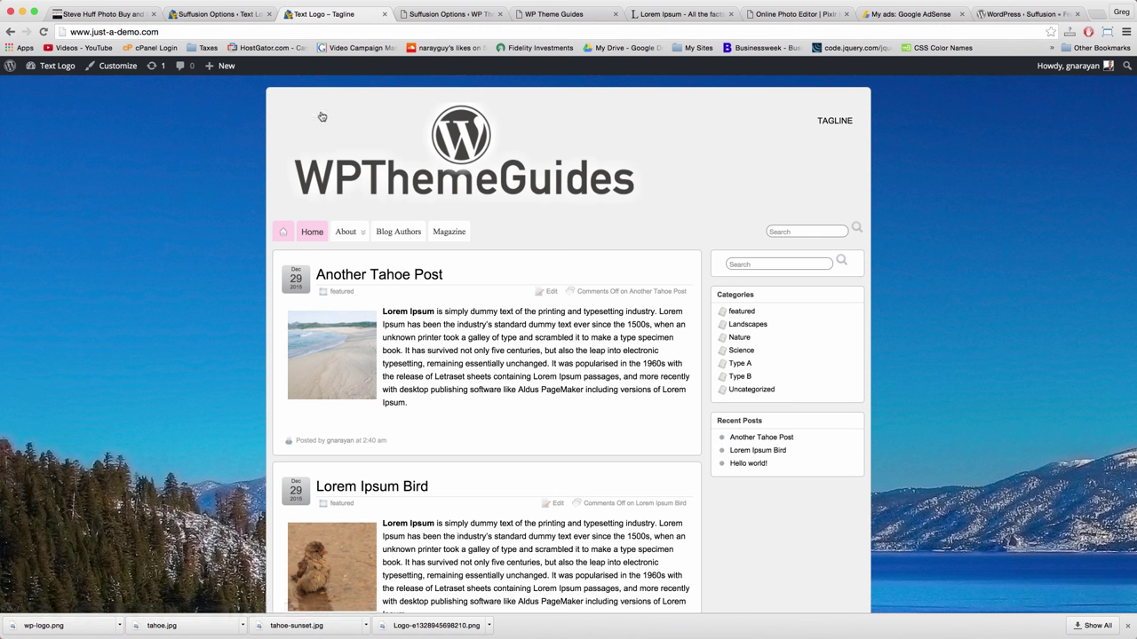
pyautogui.press('super+r')
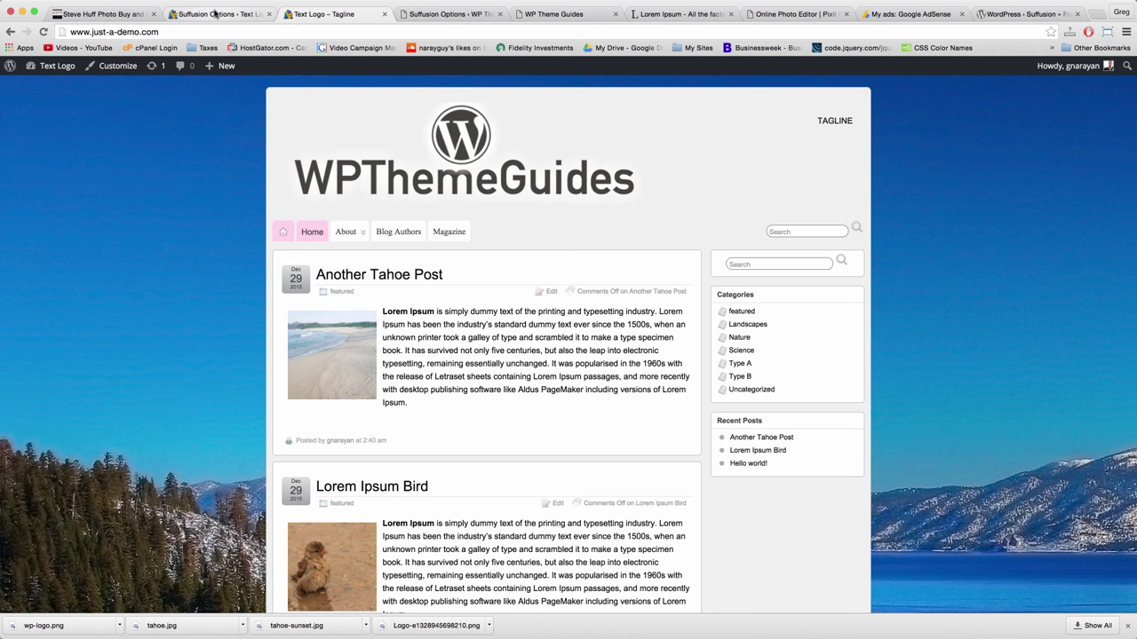
pyautogui.click(222, 15)
# Switch the Main Wrapper to Custom styles and save the settings
pyautogui.scroll(-2, 324, 335)
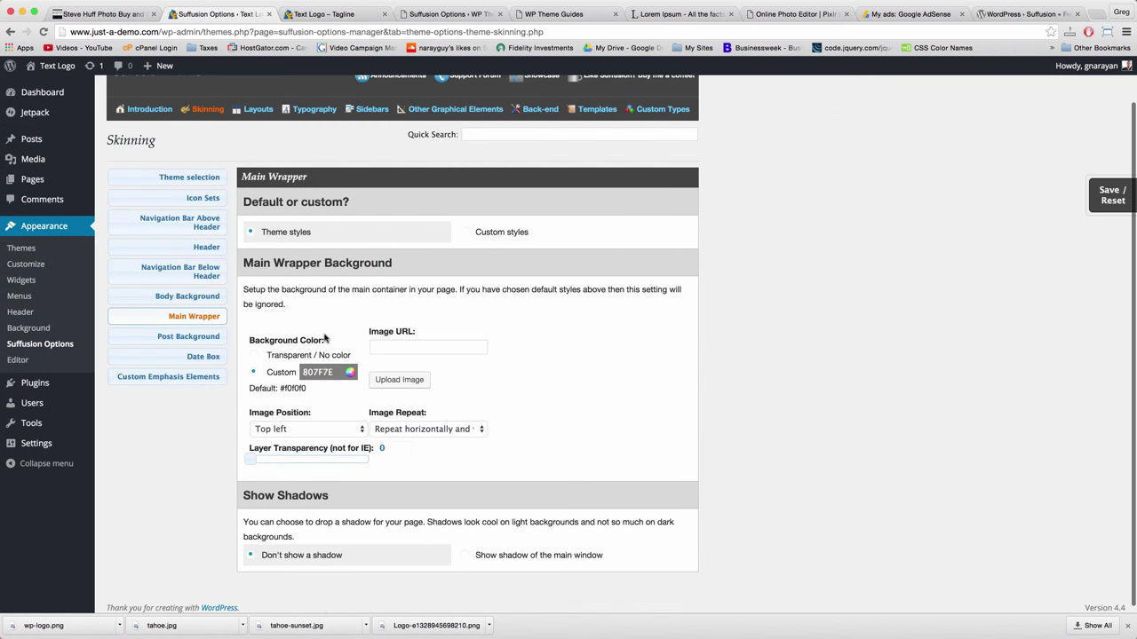
pyautogui.click(465, 227)
pyautogui.click(1105, 196)
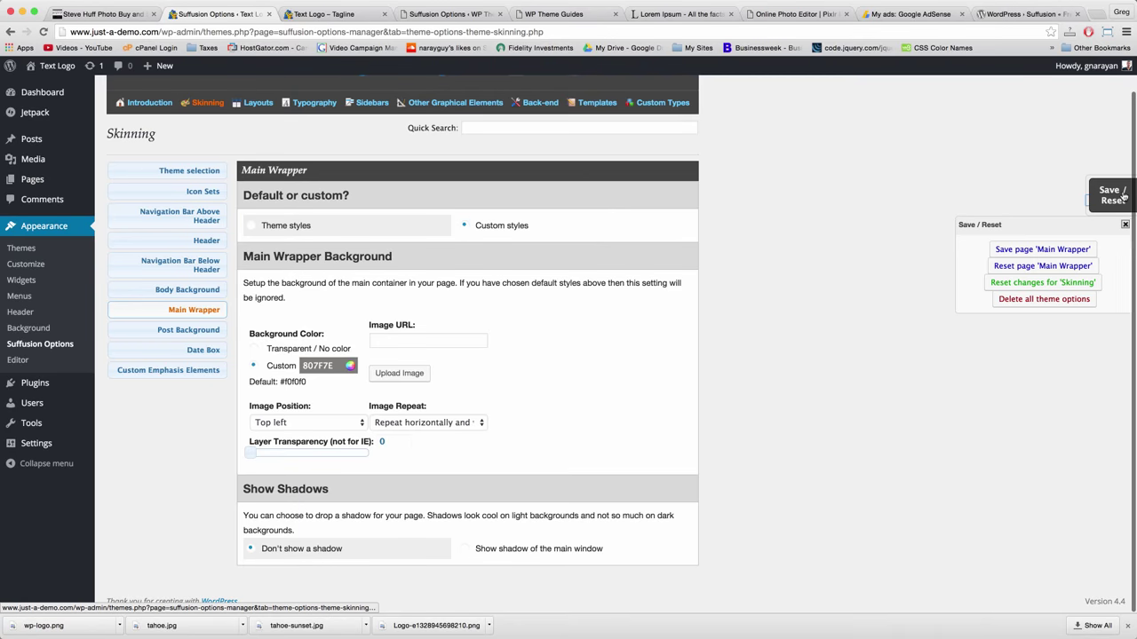
pyautogui.click(1042, 250)
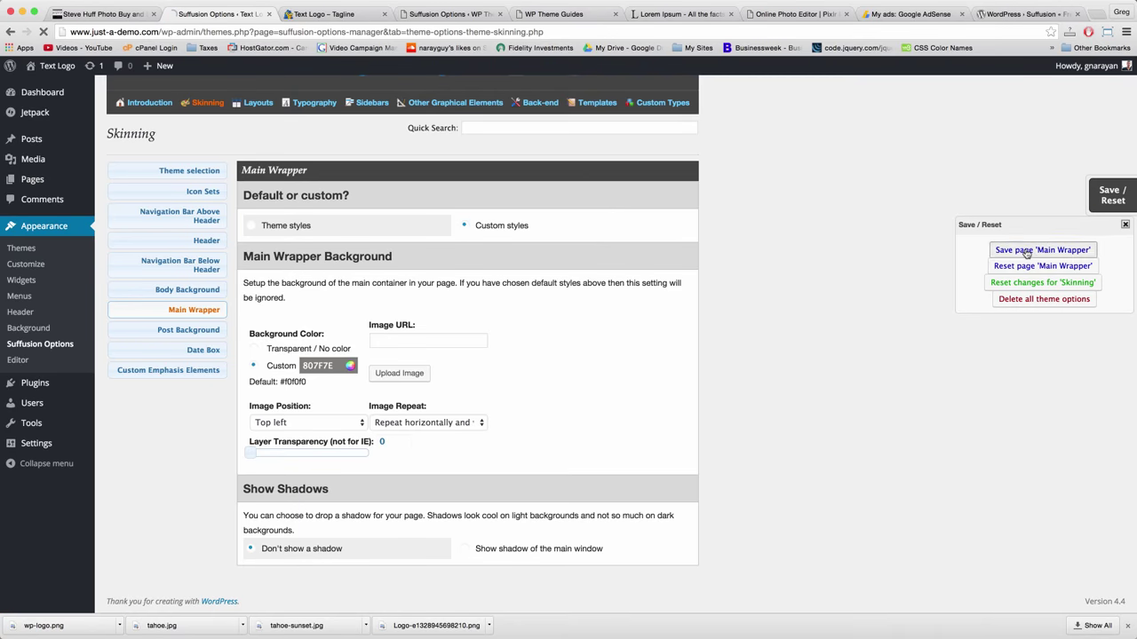
# Reload the demo site to verify the custom-styled wrapper and come back to the options
pyautogui.click(351, 14)
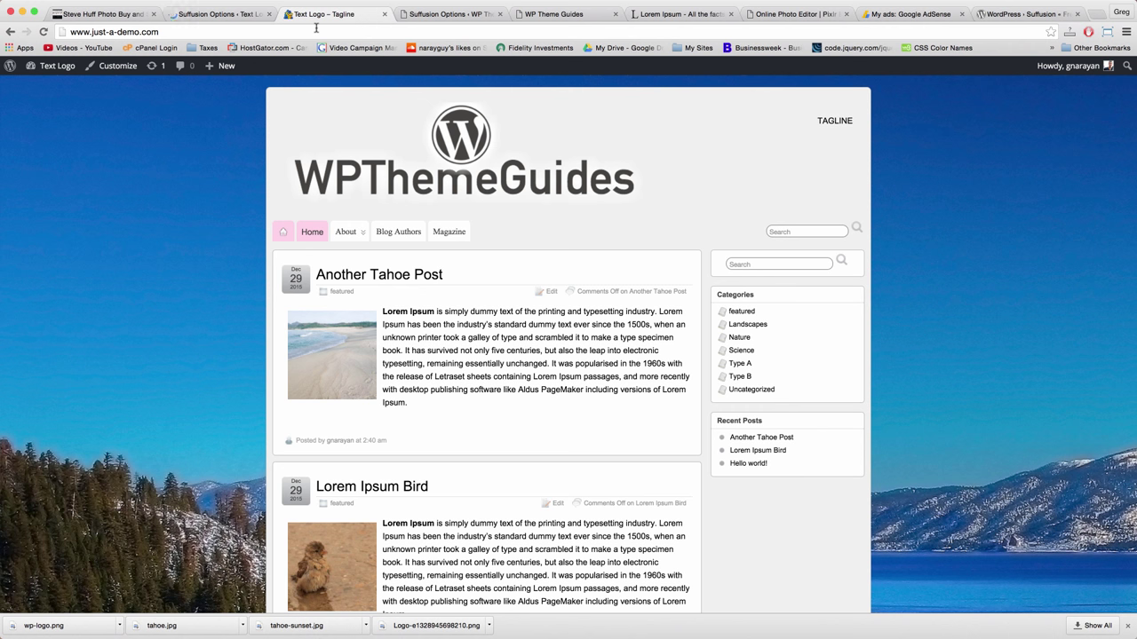
pyautogui.click(315, 31)
pyautogui.press('Return')
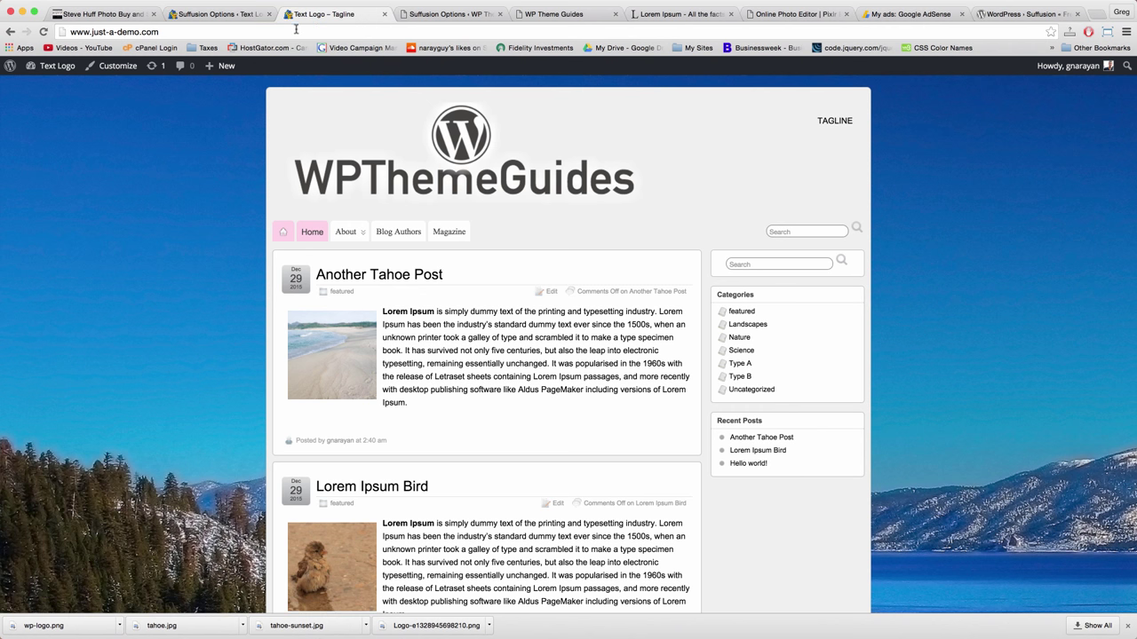
pyautogui.click(295, 31)
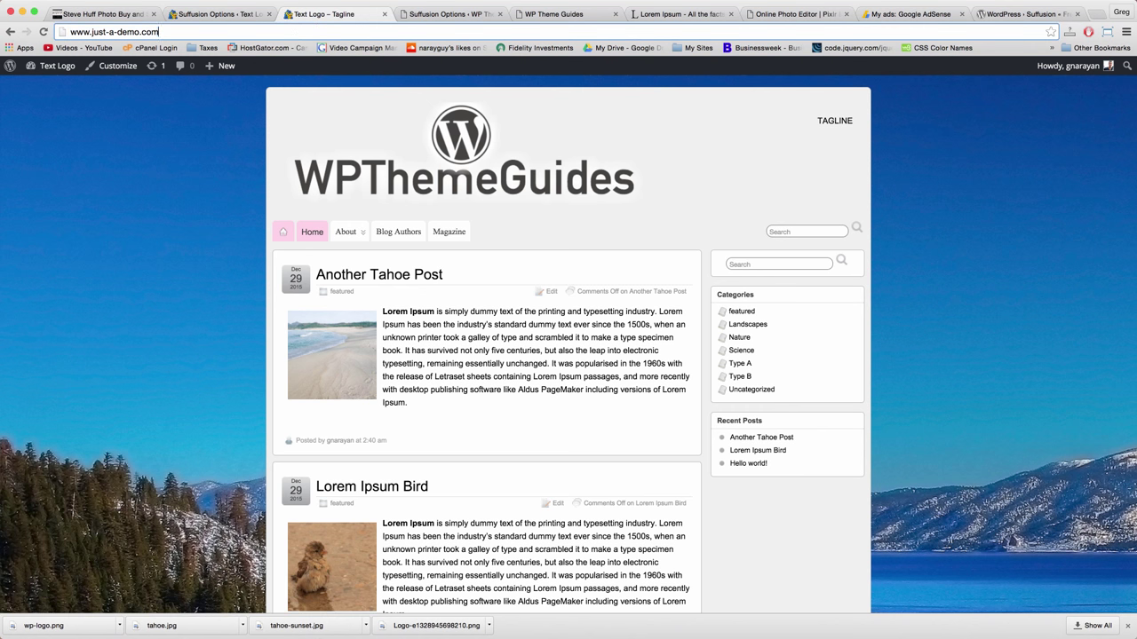
pyautogui.click(257, 16)
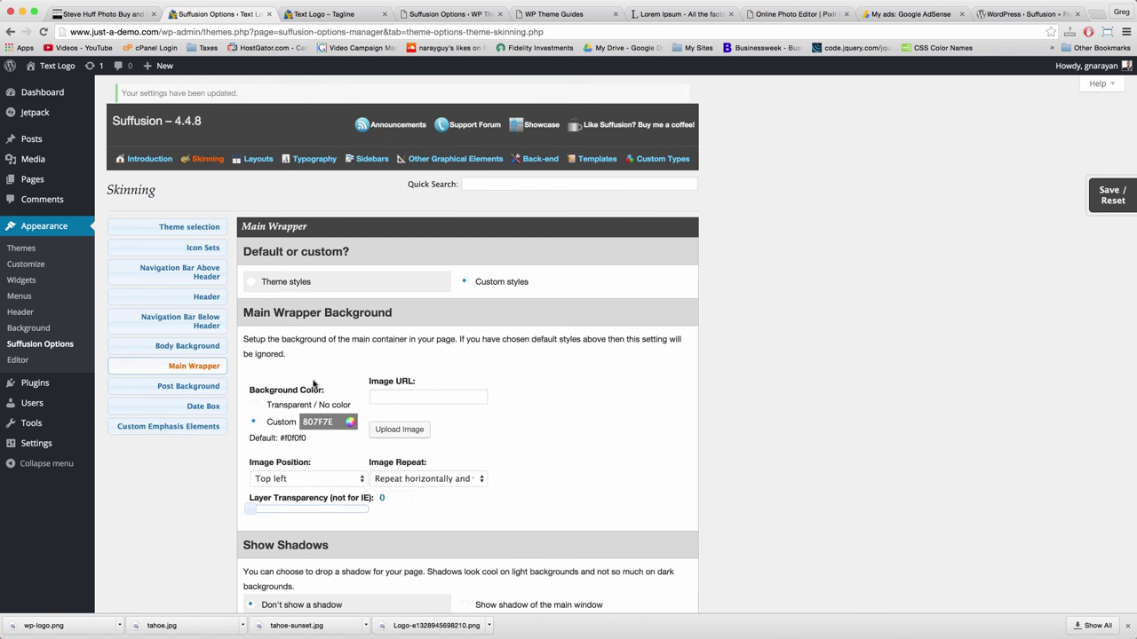
# Drag the main wrapper's Layer Transparency slider to 100 and save the Main Wrapper page
pyautogui.scroll(-1, 293, 453)
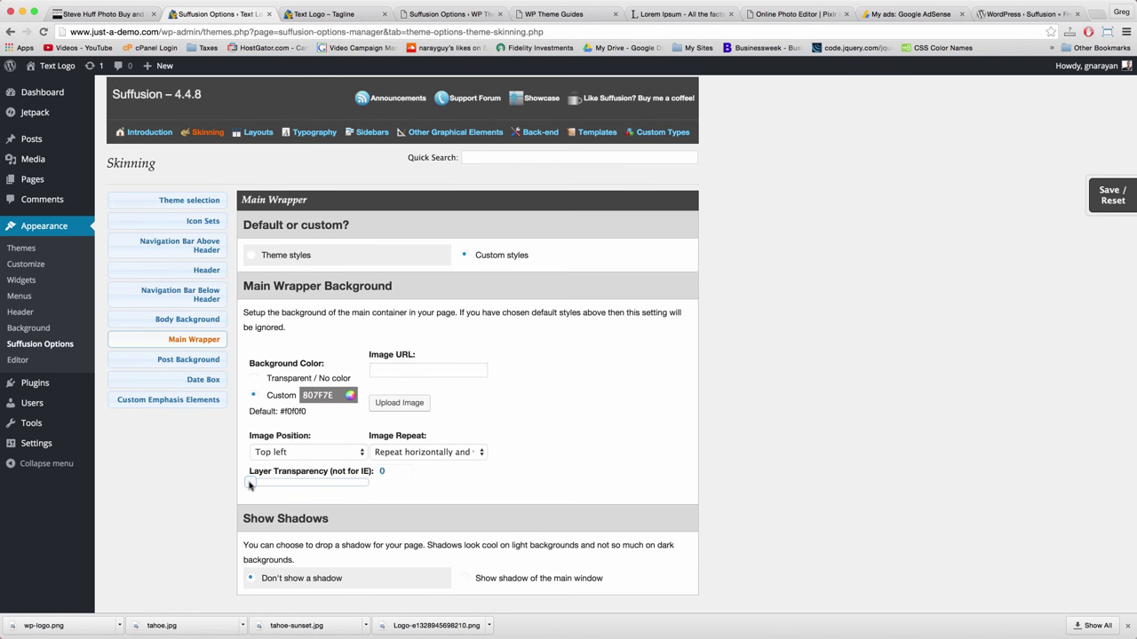
pyautogui.moveTo(249, 484); pyautogui.dragTo(373, 461)
pyautogui.scroll(-1, 325, 481)
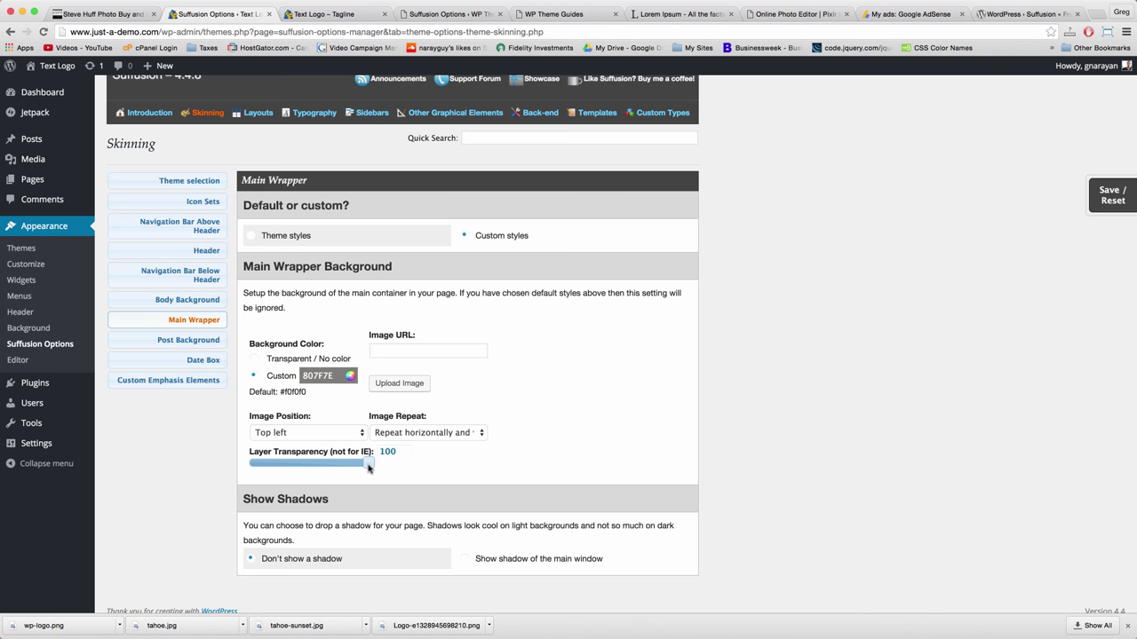
pyautogui.moveTo(369, 468)
pyautogui.mouseDown()
pyautogui.moveTo(267, 466)
pyautogui.moveTo(380, 468)
pyautogui.mouseUp()
pyautogui.click(1110, 195)
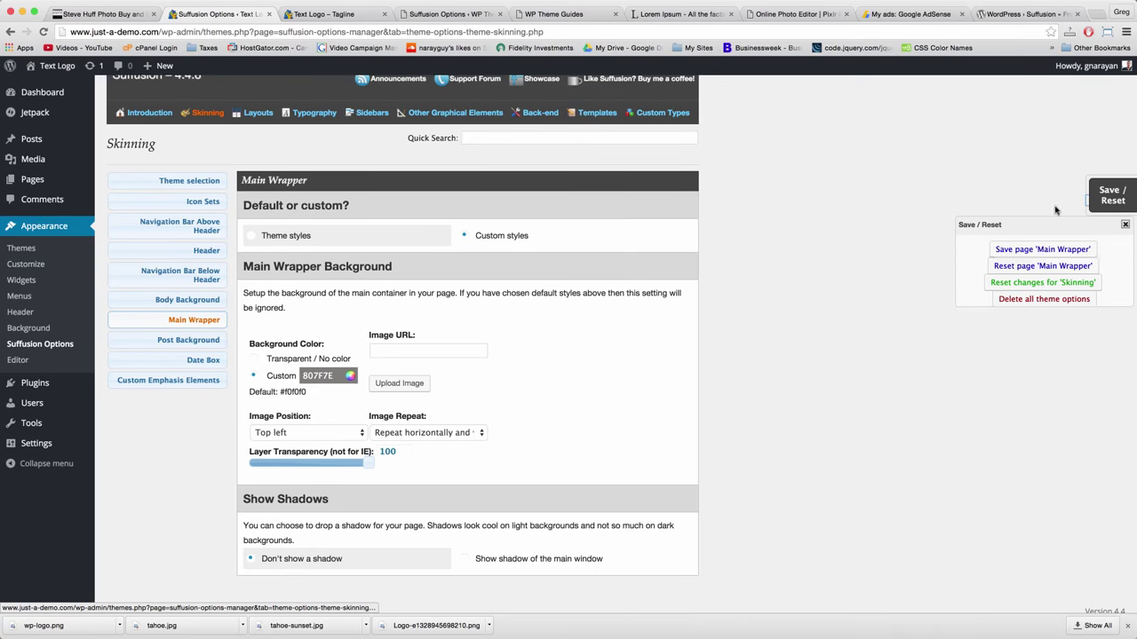
pyautogui.click(1042, 250)
# Reload the demo site to view the grey 807F7E main wrapper
pyautogui.click(334, 18)
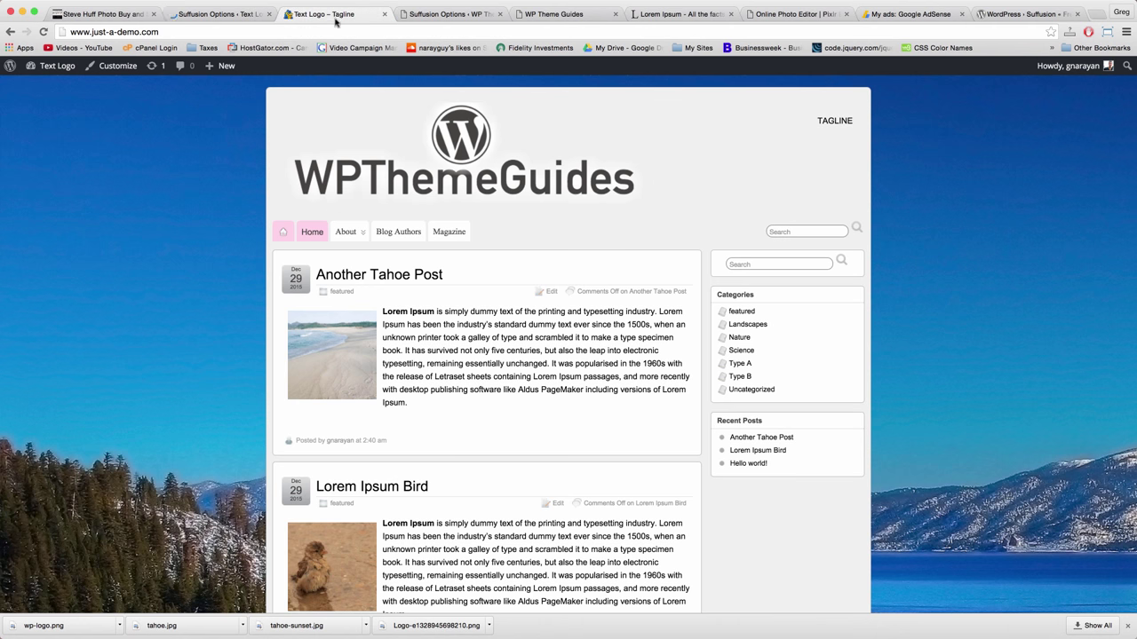
pyautogui.click(335, 28)
pyautogui.press('Return')
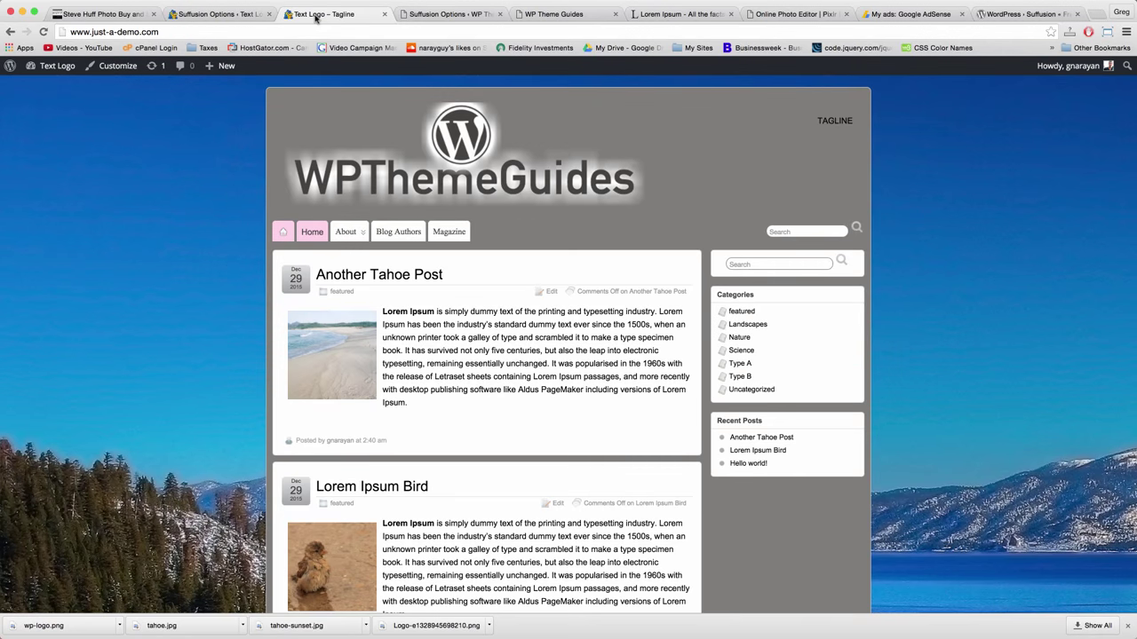
# Return to Suffusion Options and open the Layouts tab
pyautogui.click(220, 16)
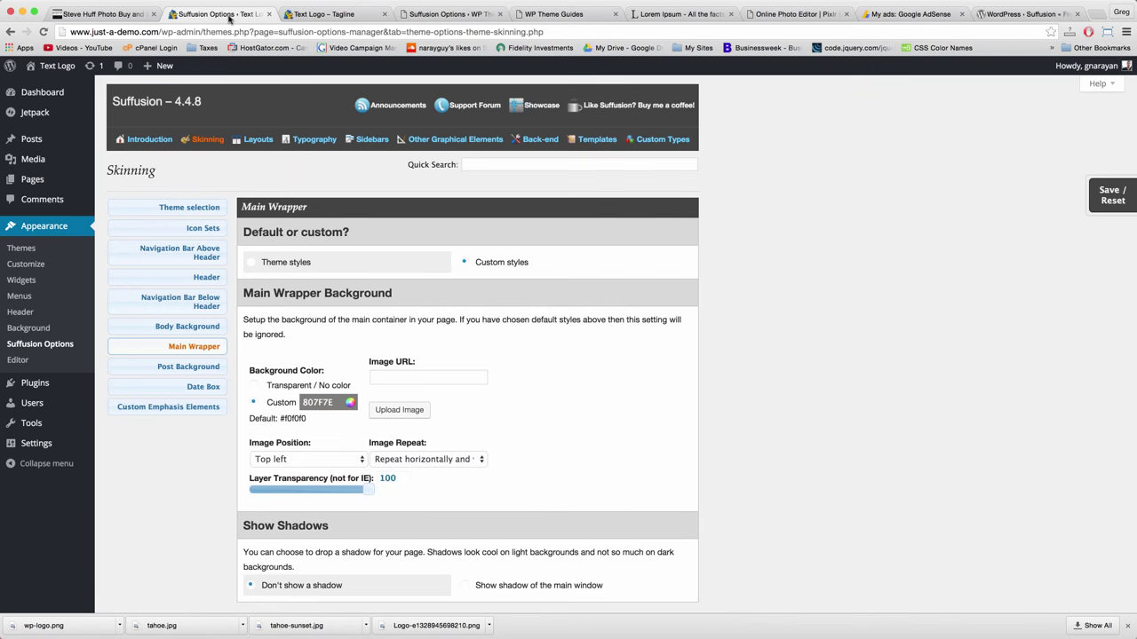
pyautogui.click(321, 15)
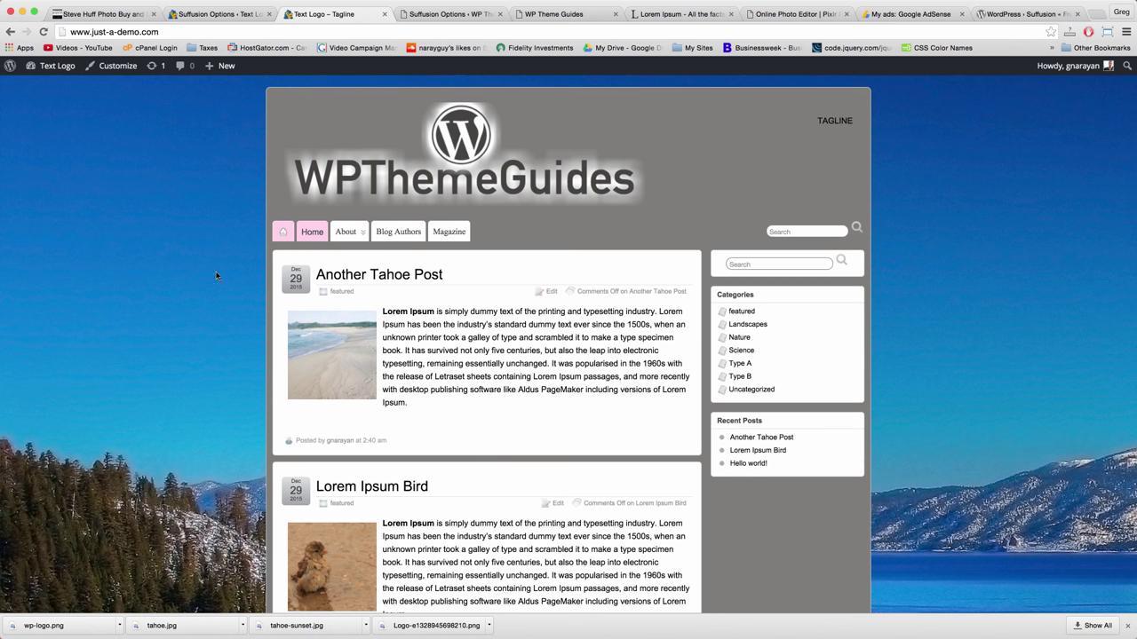
pyautogui.click(226, 15)
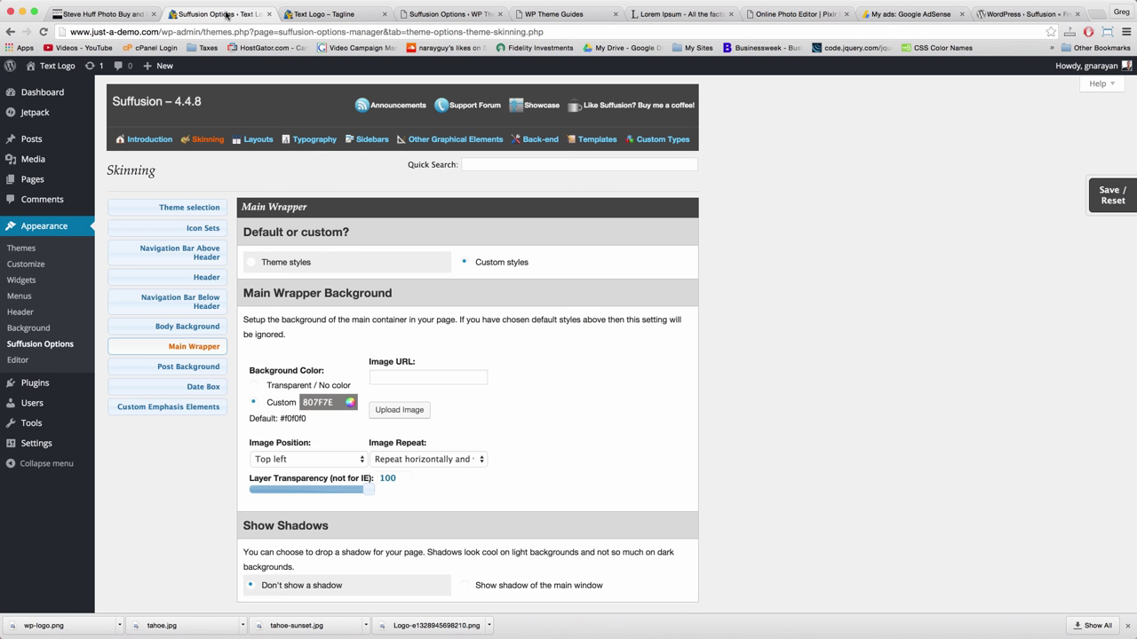
pyautogui.click(263, 144)
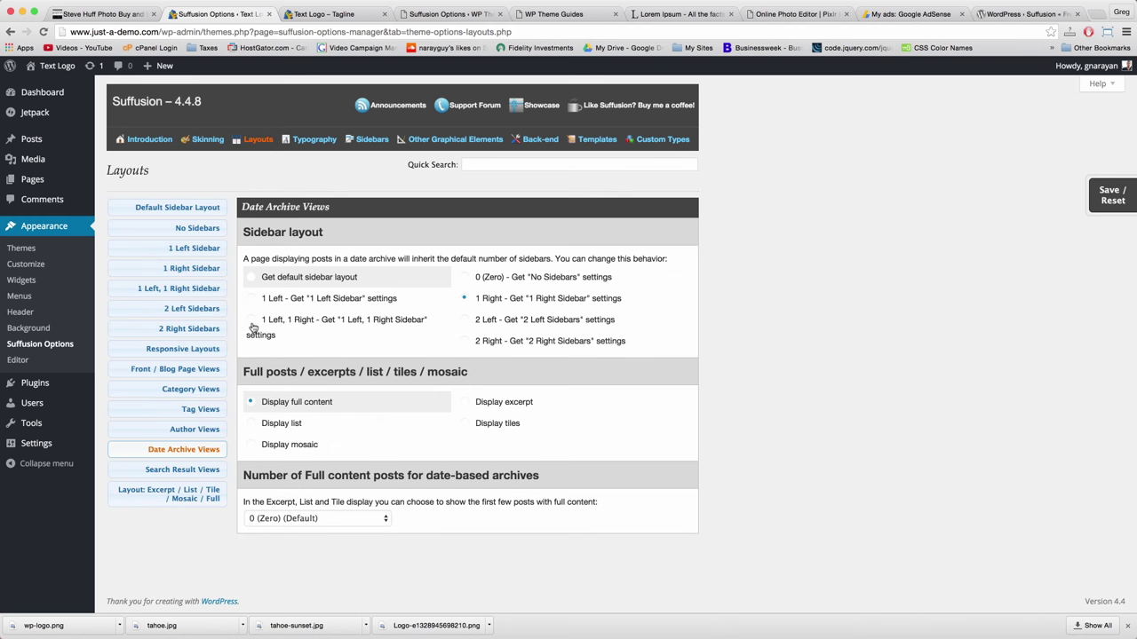
# Give Front / Blog Page Views the 1 Left, 1 Right sidebar layout and save it
pyautogui.click(175, 372)
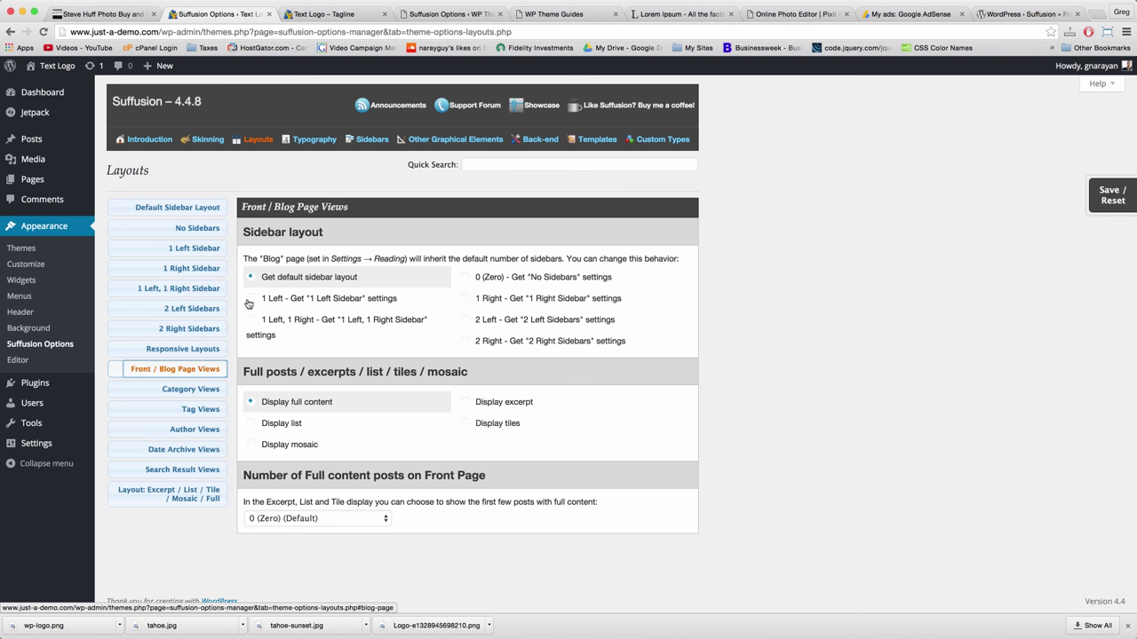
pyautogui.click(465, 300)
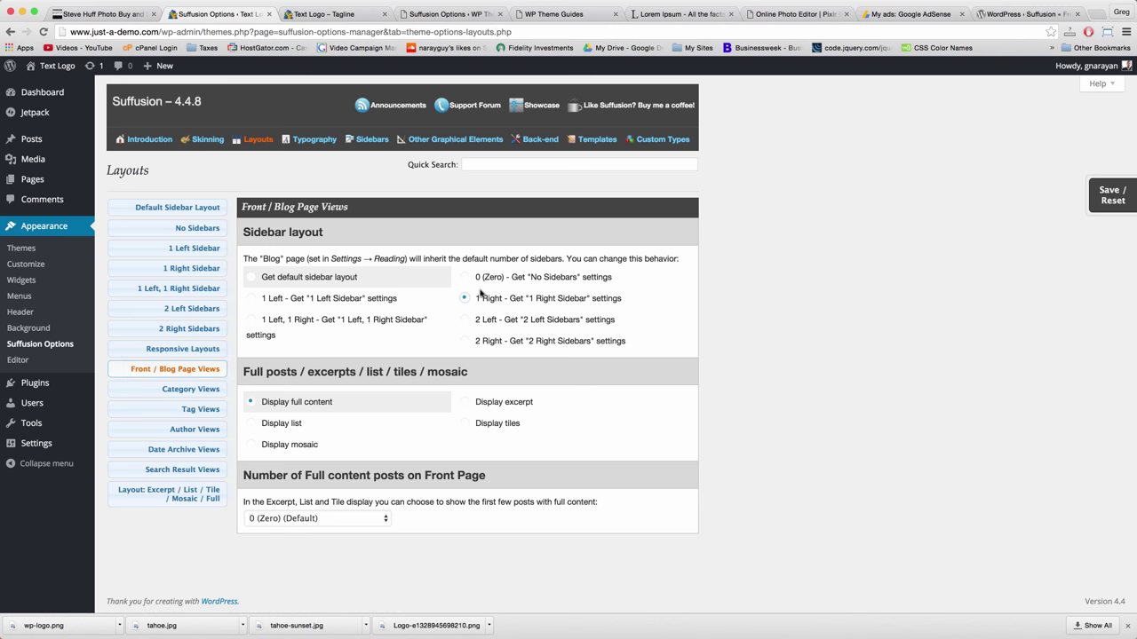
pyautogui.click(464, 341)
pyautogui.click(252, 321)
pyautogui.click(1110, 195)
pyautogui.click(1009, 249)
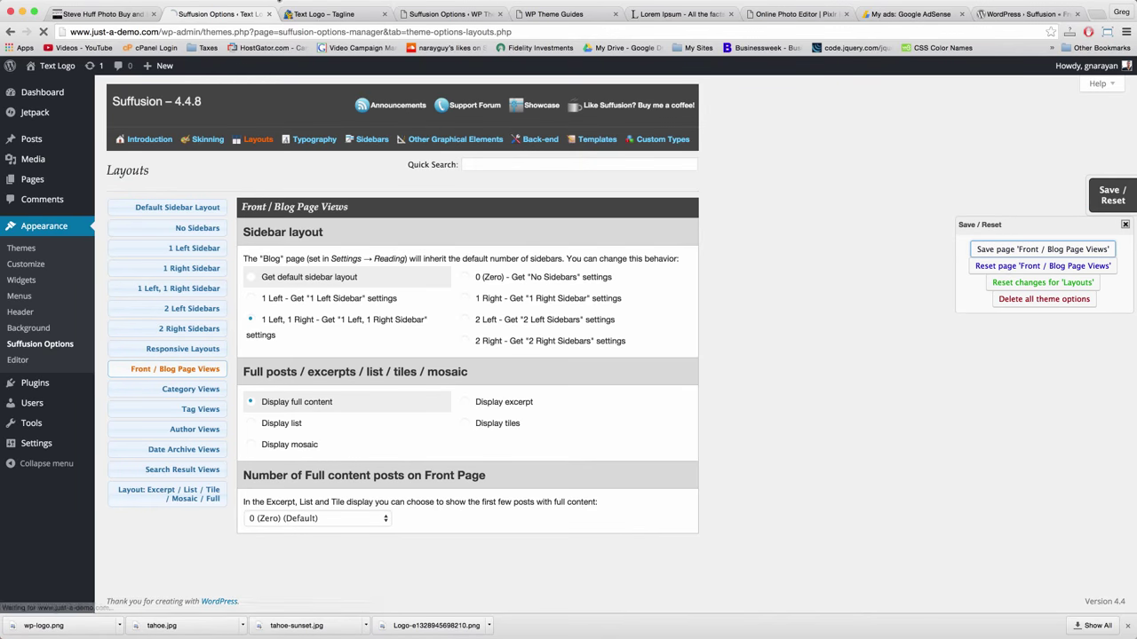
pyautogui.click(335, 18)
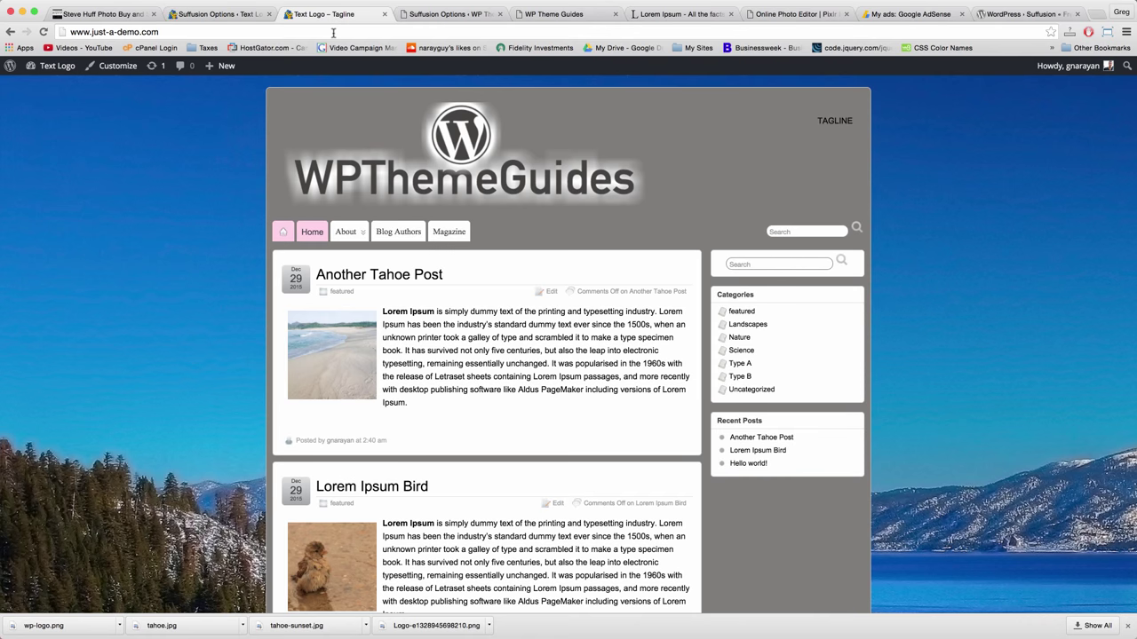
# Reload the demo front page to inspect the new 1 Left, 1 Right layout
pyautogui.press('super+l')
pyautogui.press('Return')
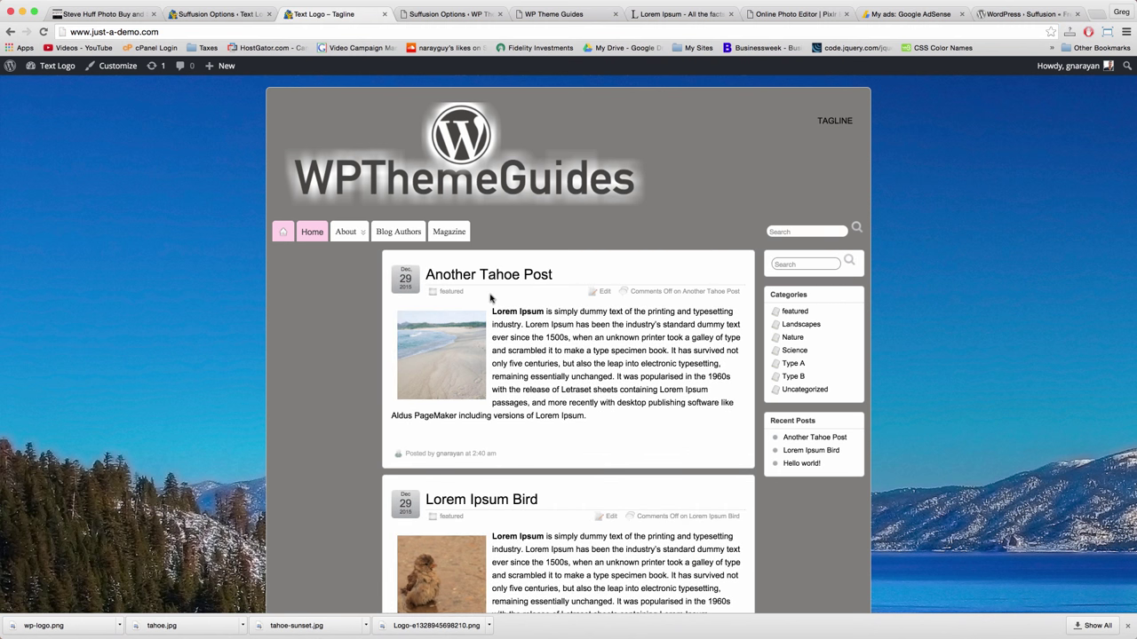
pyautogui.scroll(-10, 490, 298)
pyautogui.scroll(10, 490, 298)
# Compare with the WP Theme Guides site, then return to the Suffusion layout options
pyautogui.click(554, 14)
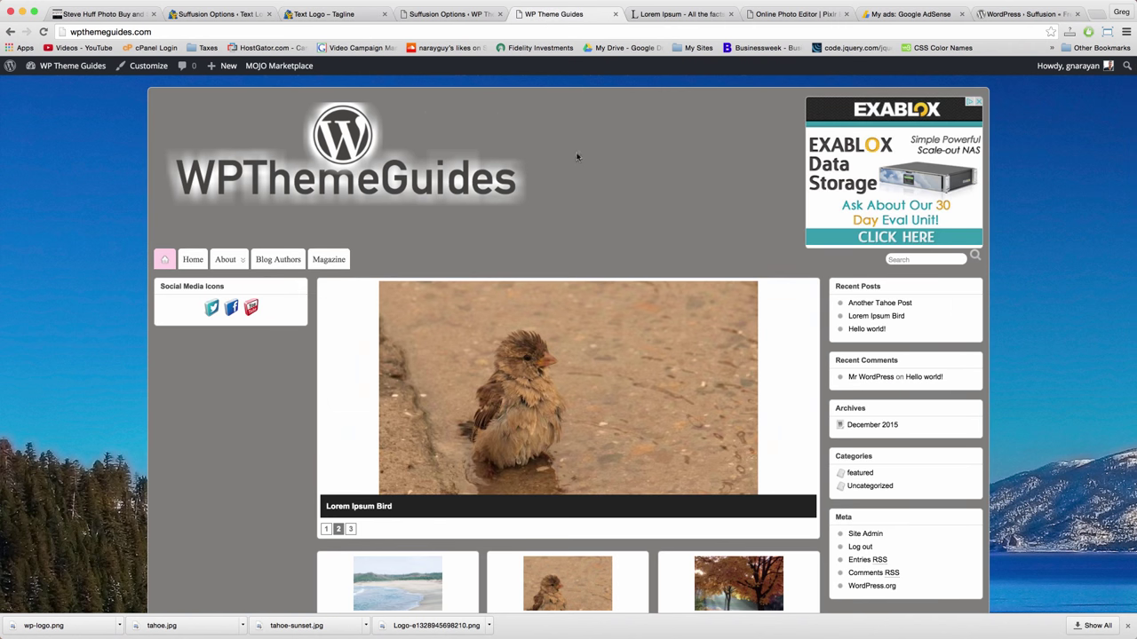
pyautogui.click(349, 14)
pyautogui.click(235, 13)
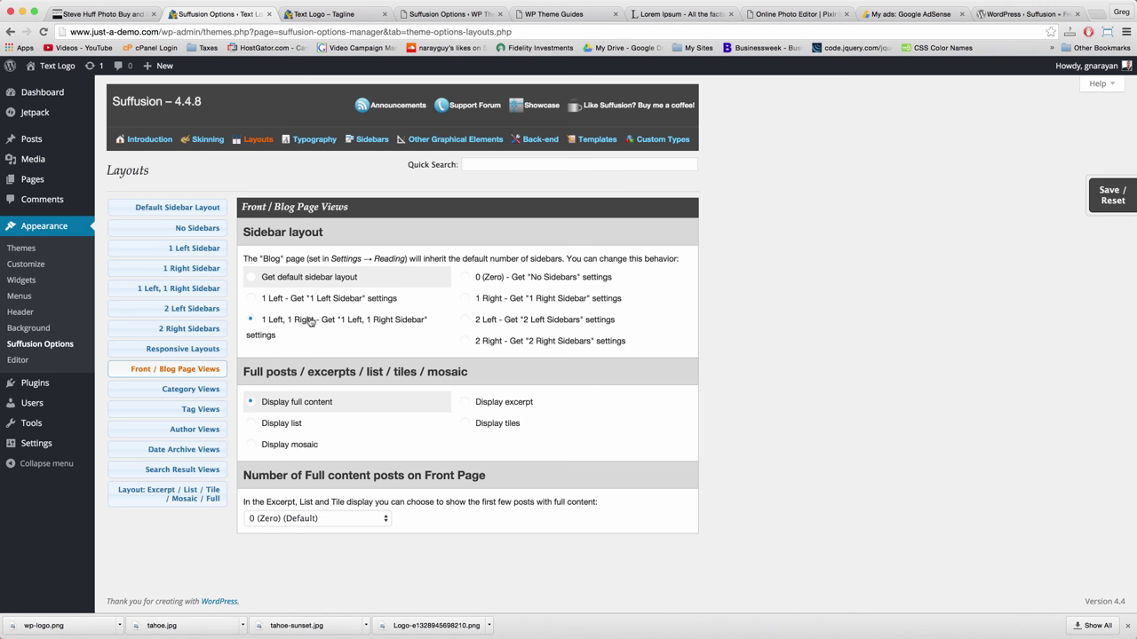
# Make the 1 Left, 1 Right Sidebar layout fluid with 100% page width and save it
pyautogui.click(156, 289)
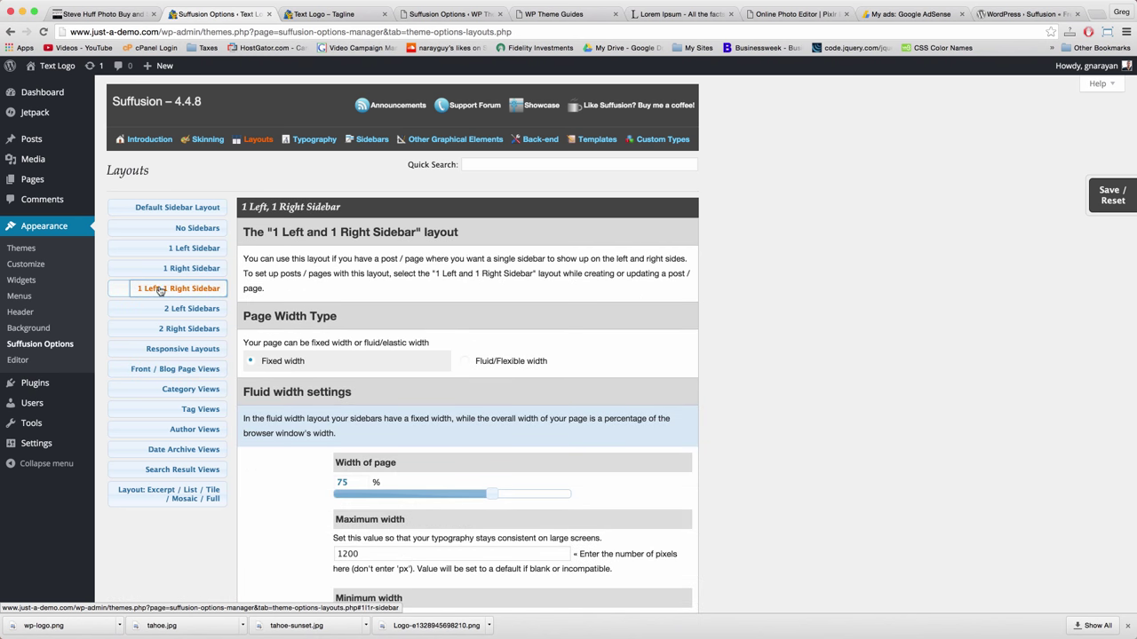
pyautogui.scroll(-2, 169, 266)
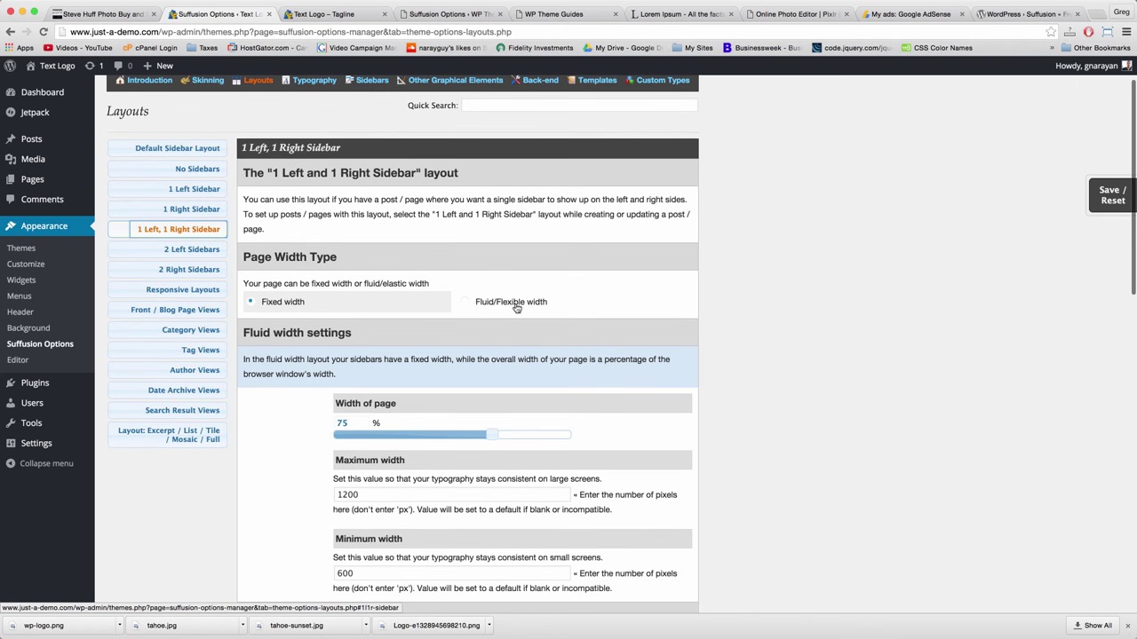
pyautogui.click(464, 303)
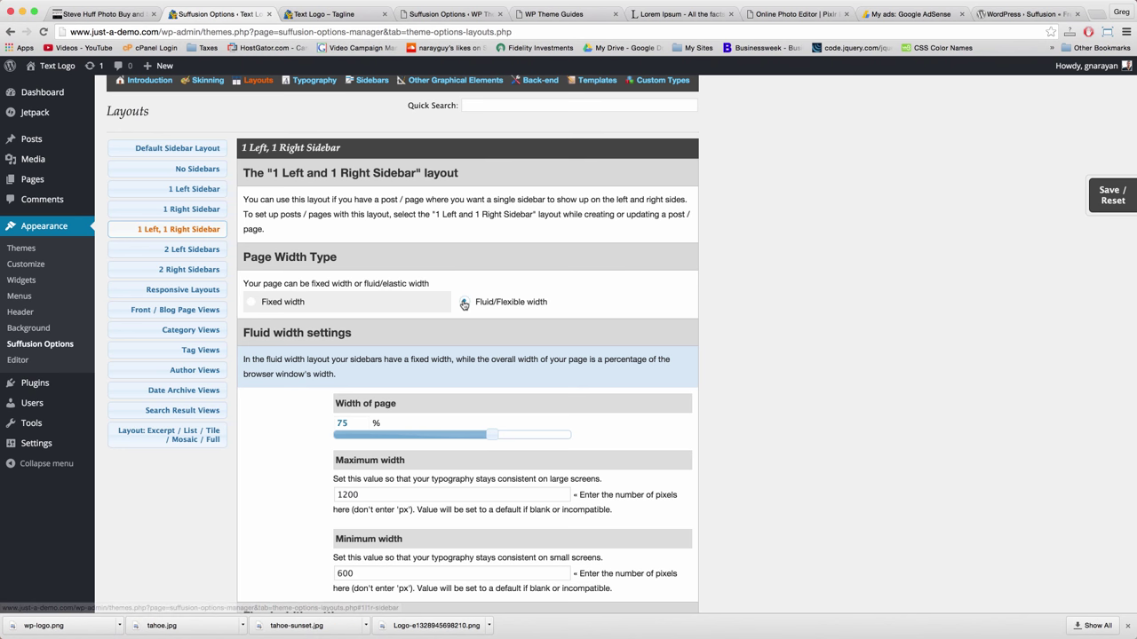
pyautogui.scroll(-3, 495, 354)
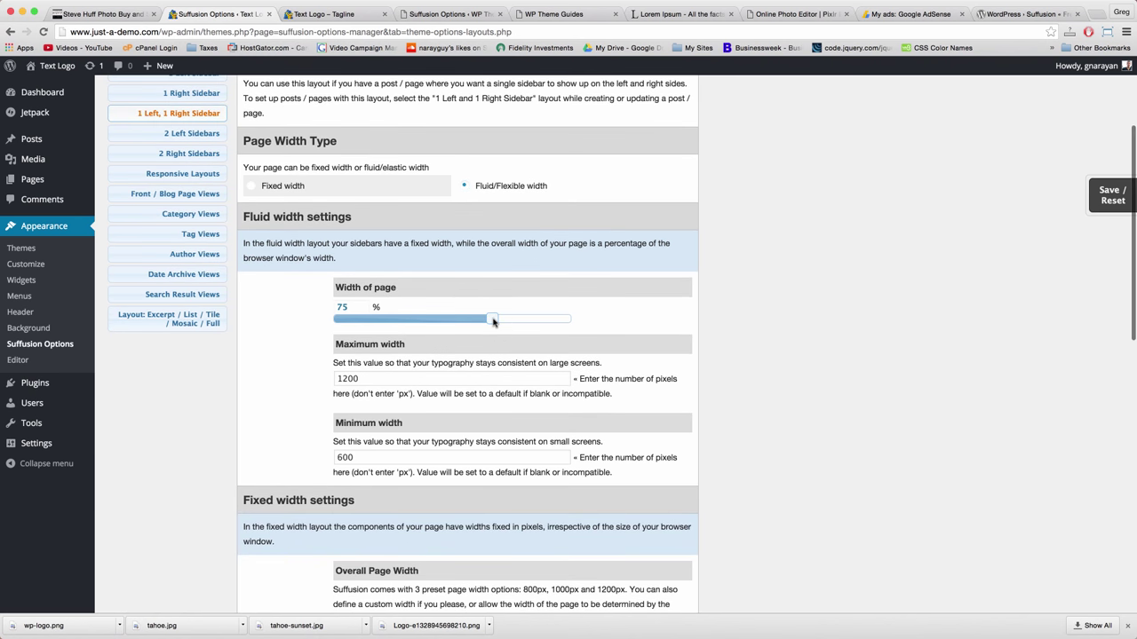
pyautogui.moveTo(493, 322); pyautogui.dragTo(597, 317)
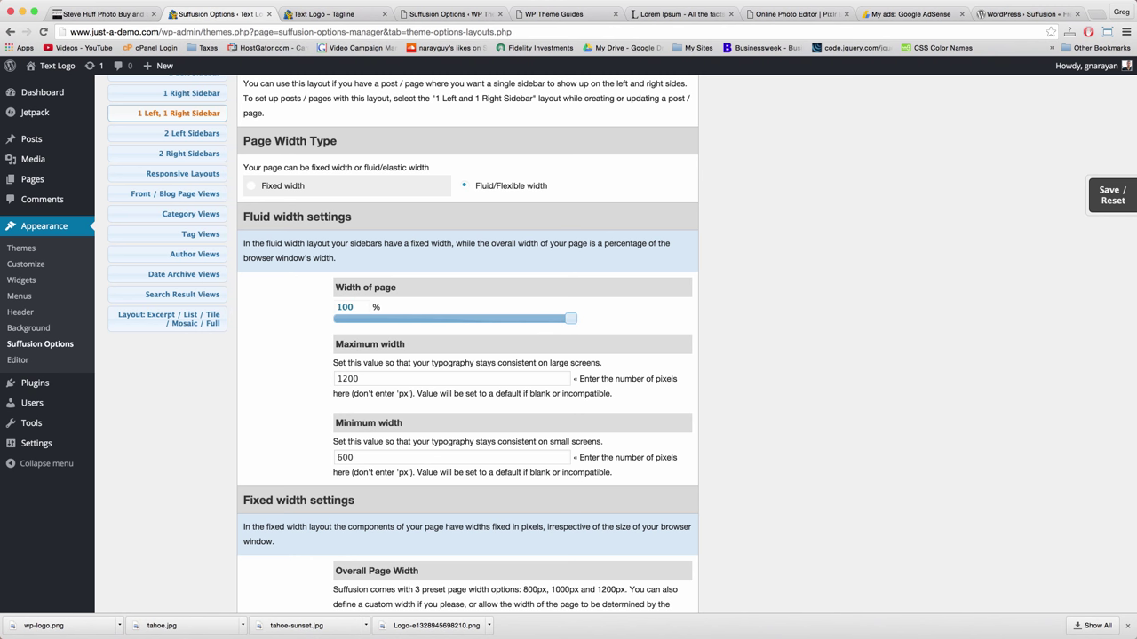
pyautogui.click(1113, 196)
pyautogui.click(1030, 249)
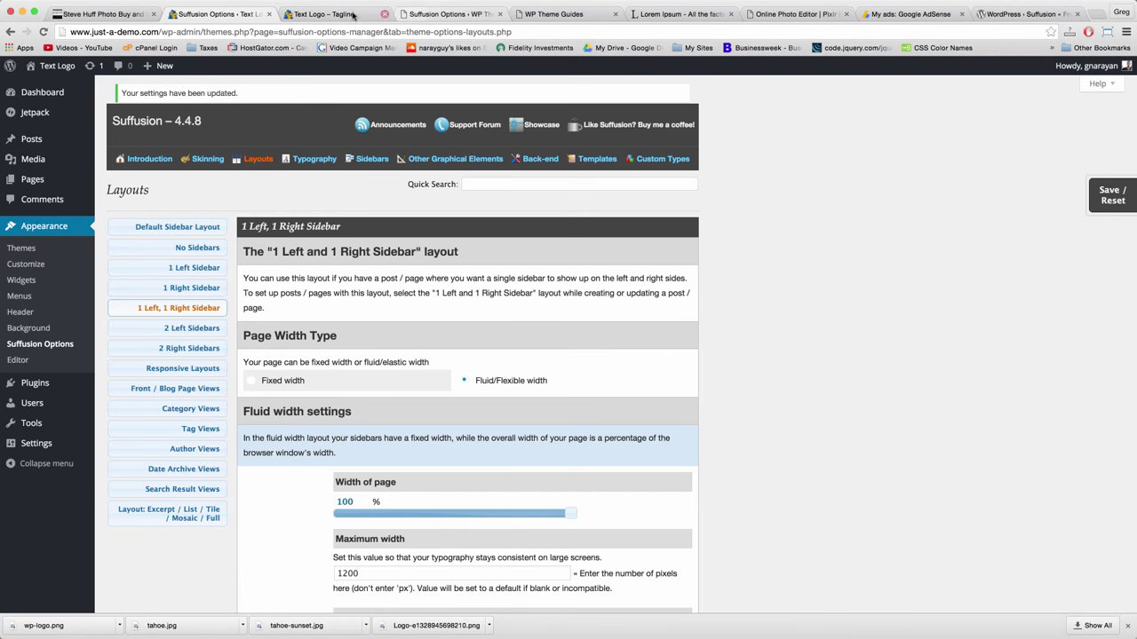
# Reload the demo front page to check the wider layout
pyautogui.click(340, 15)
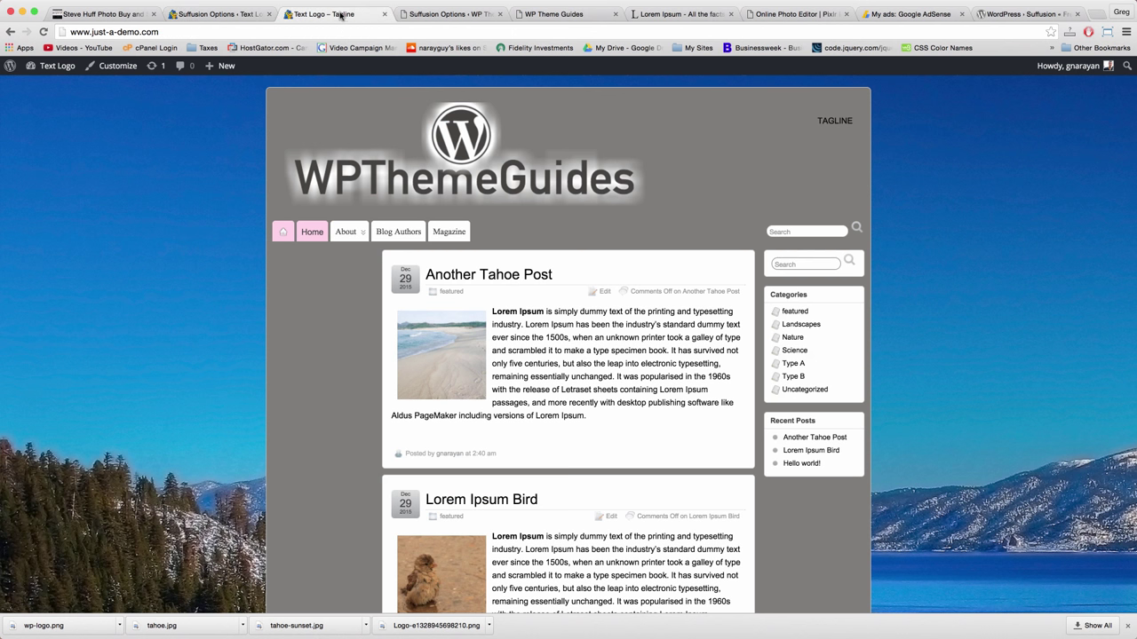
pyautogui.click(341, 32)
pyautogui.press('Return')
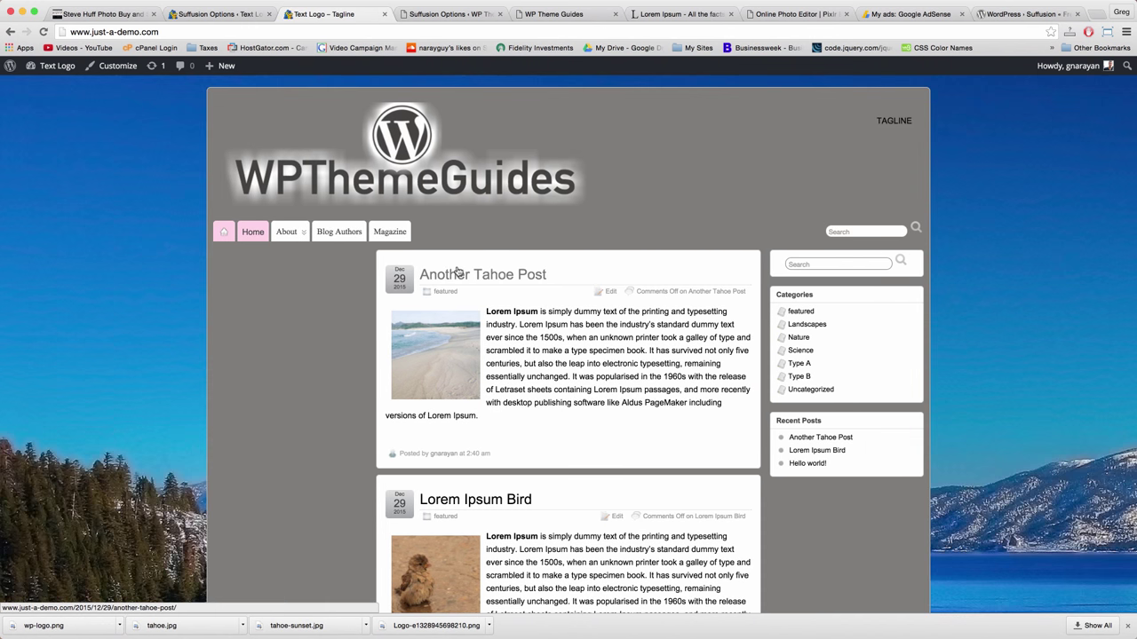
pyautogui.scroll(-10, 457, 271)
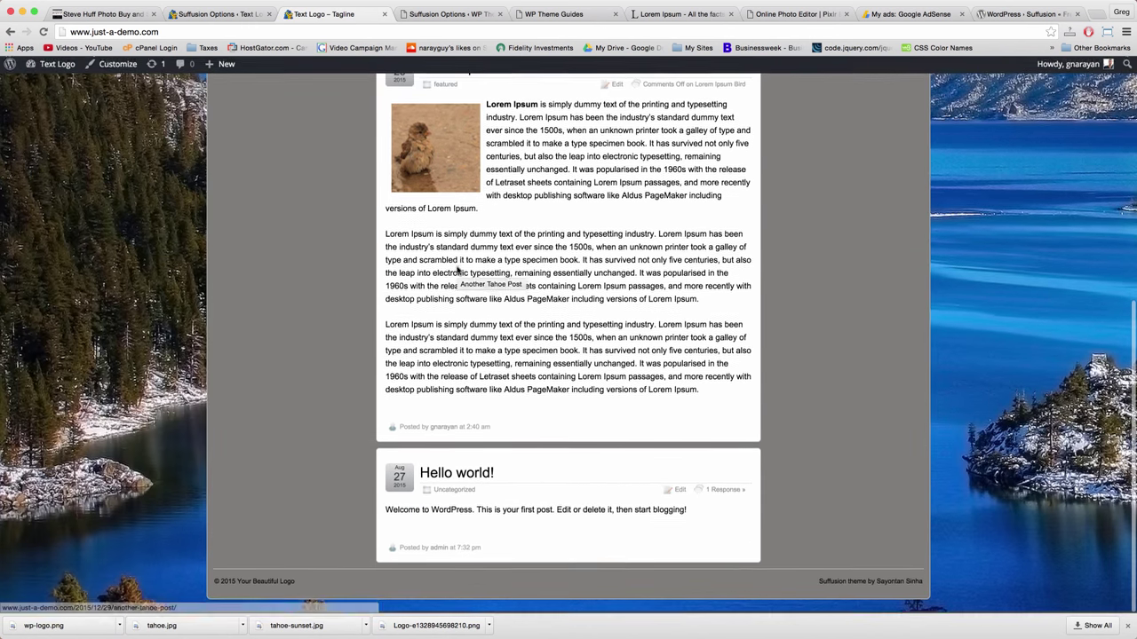
pyautogui.scroll(8, 457, 270)
pyautogui.scroll(3, 457, 271)
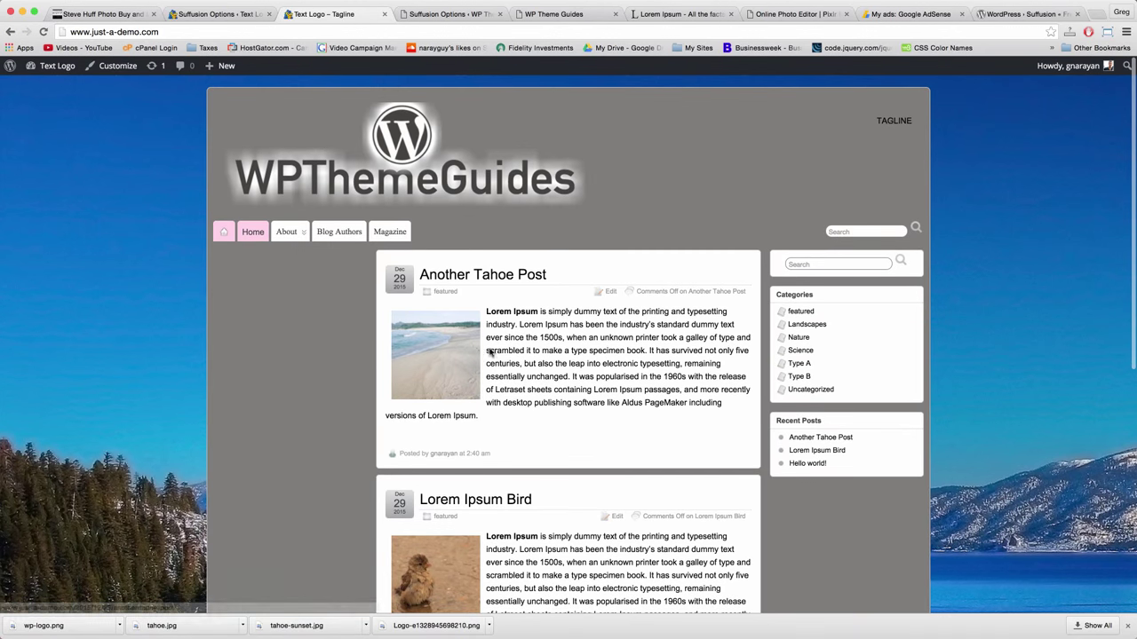
# Back in the 1 Left, 1 Right Sidebar options, try the component-based custom width option
pyautogui.click(222, 15)
pyautogui.scroll(-5, 533, 385)
pyautogui.scroll(3, 533, 384)
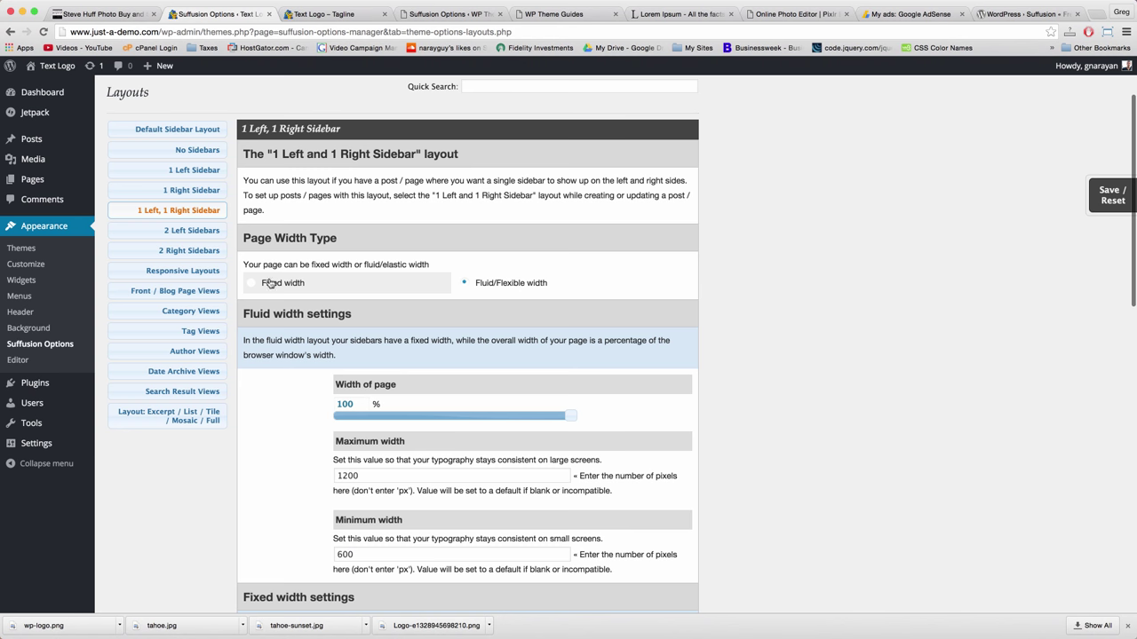
pyautogui.scroll(-1, 266, 289)
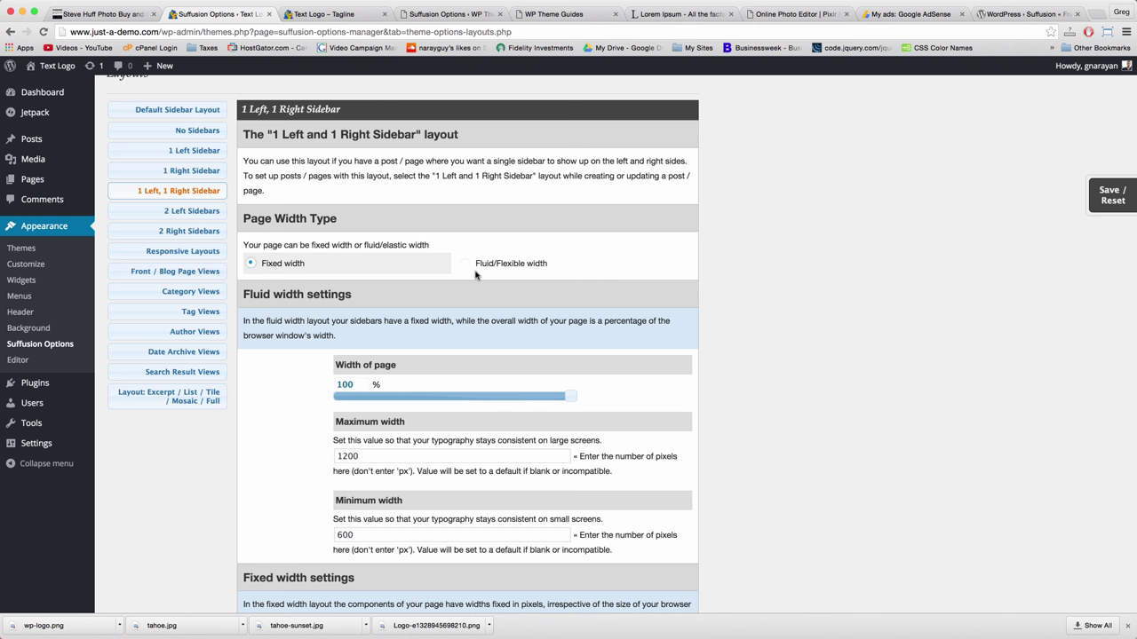
pyautogui.scroll(-5, 440, 264)
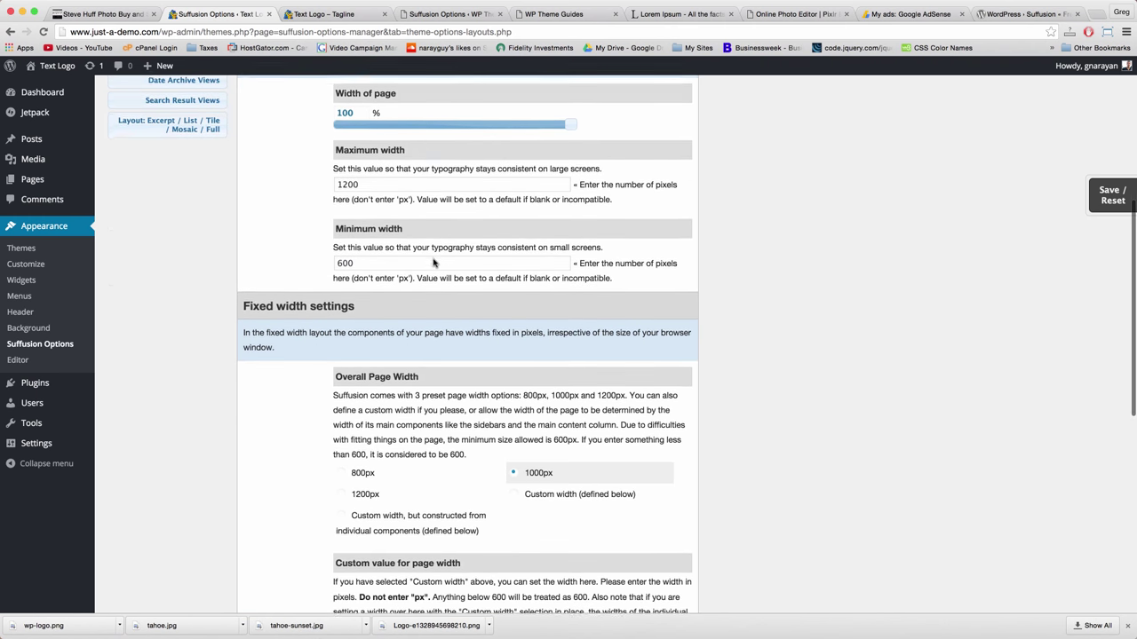
pyautogui.scroll(-1, 434, 267)
pyautogui.scroll(-1, 397, 420)
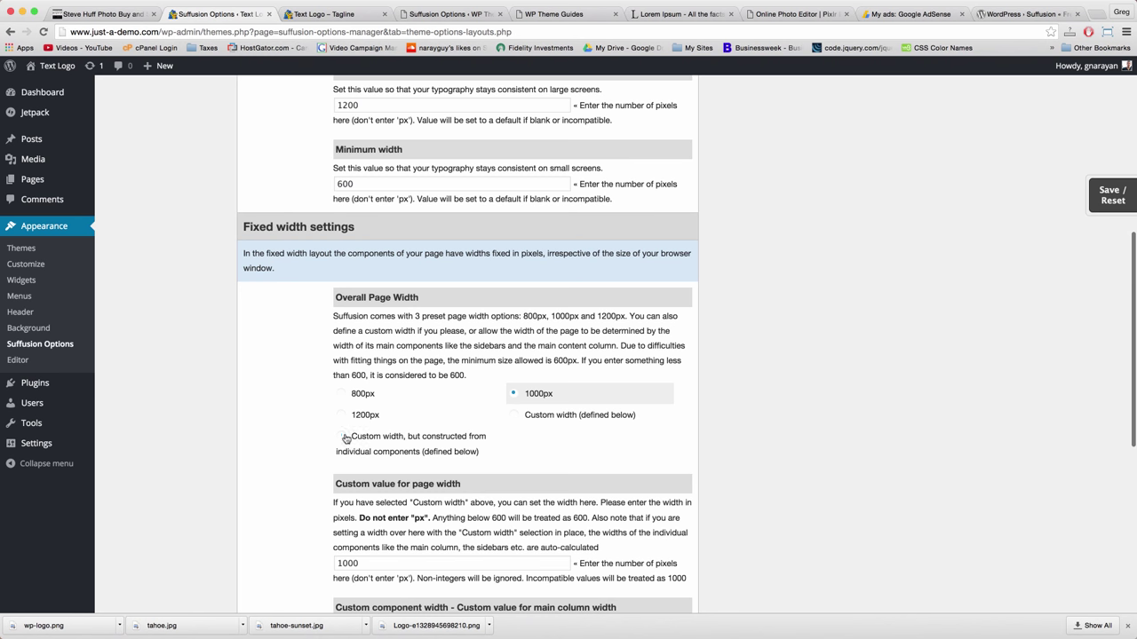
pyautogui.click(344, 437)
pyautogui.scroll(-2, 346, 444)
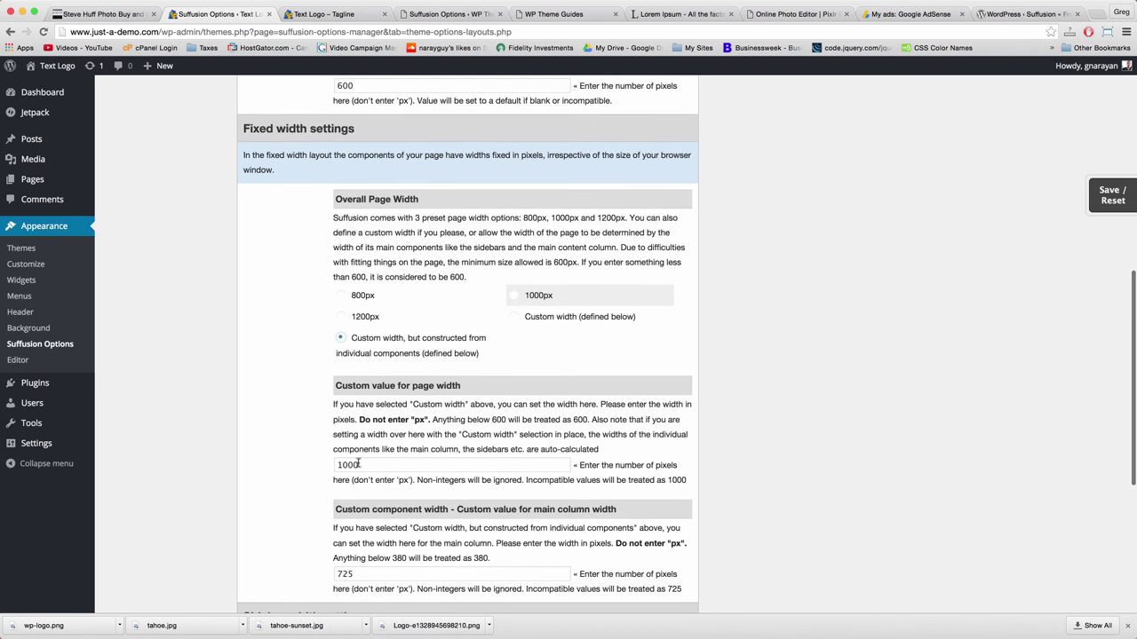
pyautogui.scroll(10, 484, 241)
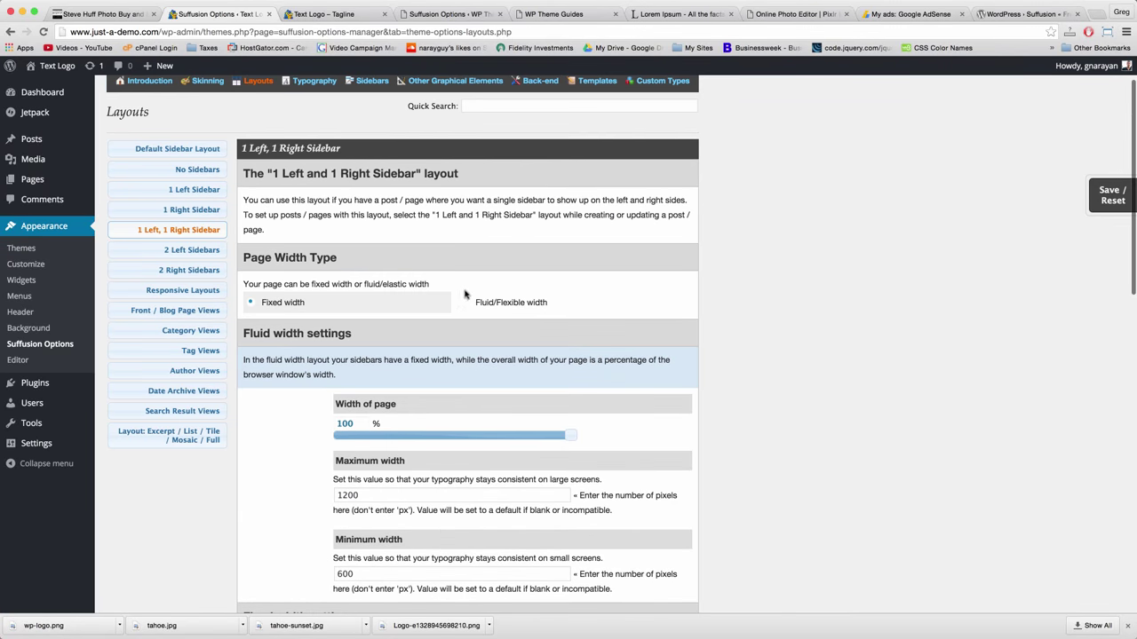
pyautogui.scroll(-6, 464, 301)
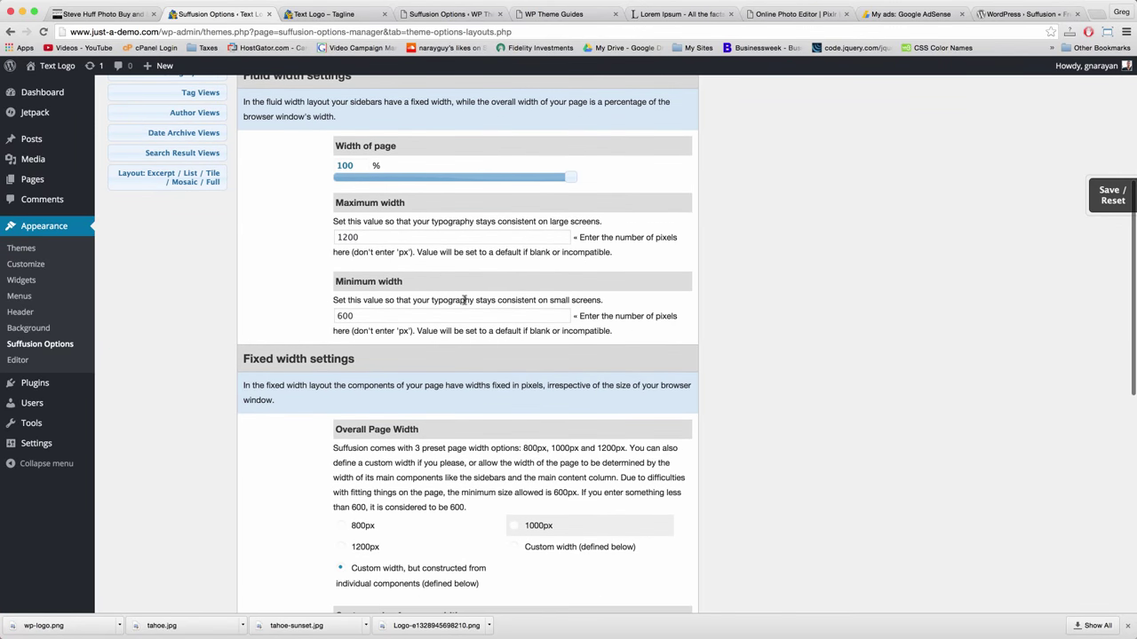
pyautogui.scroll(5, 402, 256)
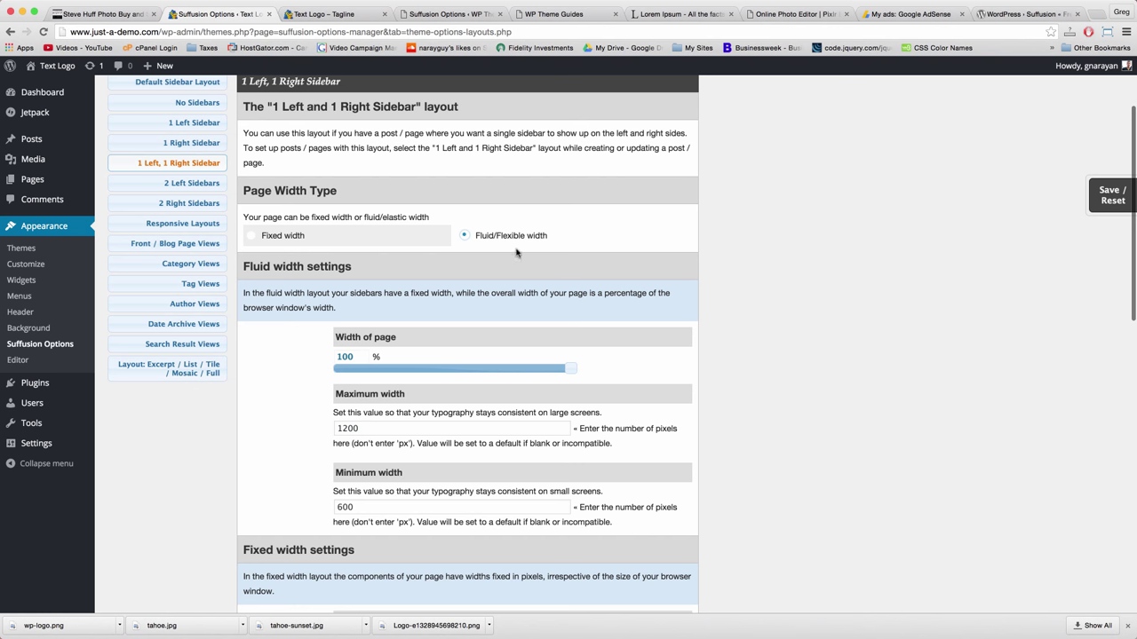
# Change the Maximum width from 1200 to 1400 pixels and save the page
pyautogui.doubleClick(360, 428)
pyautogui.write('1')
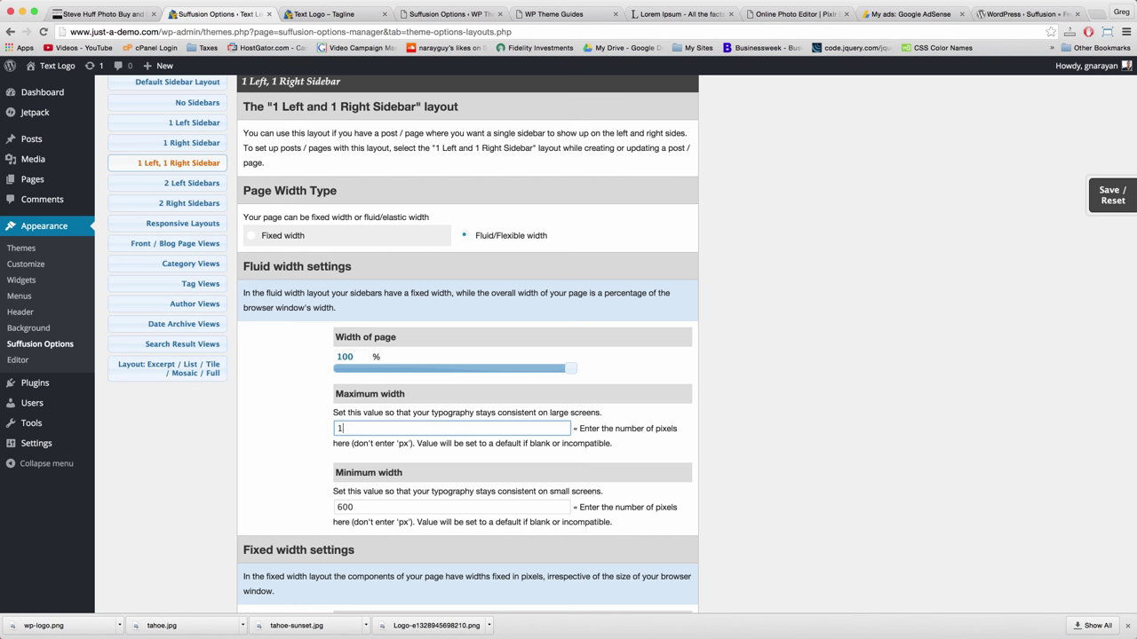
pyautogui.click(717, 439)
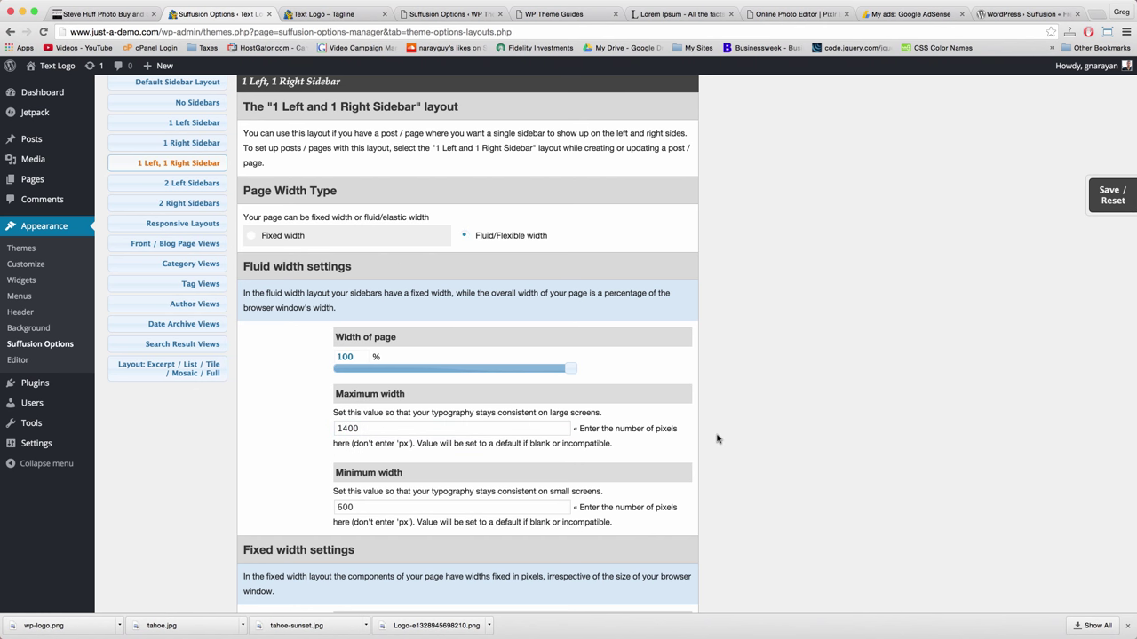
pyautogui.click(1110, 194)
pyautogui.click(1042, 250)
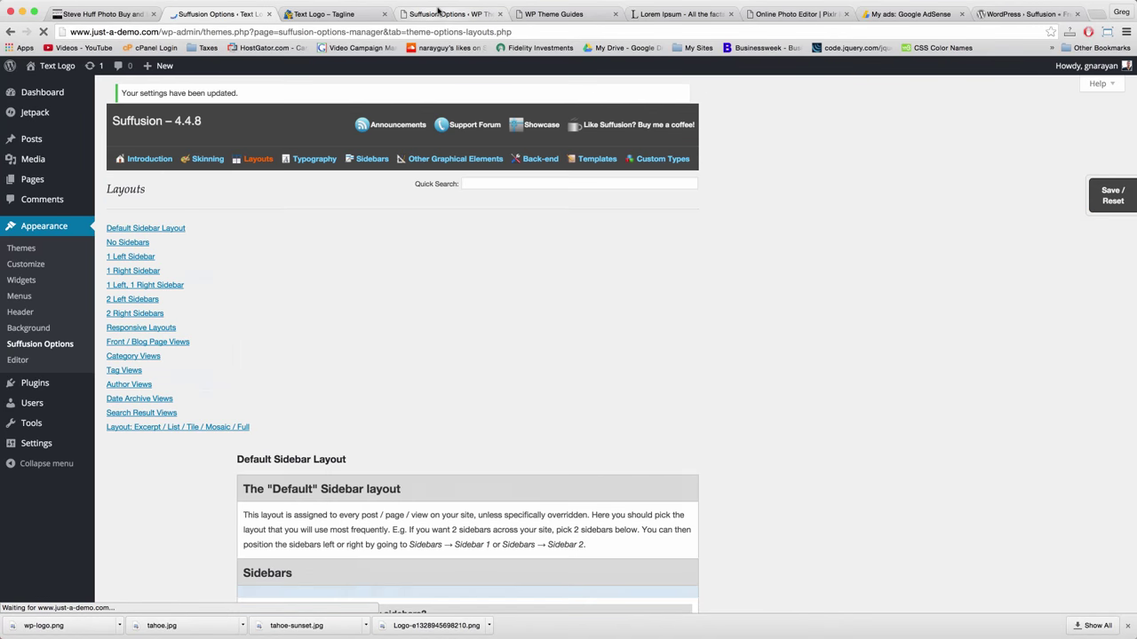
# Reload the demo site's front page to see the updated layout
pyautogui.click(401, 16)
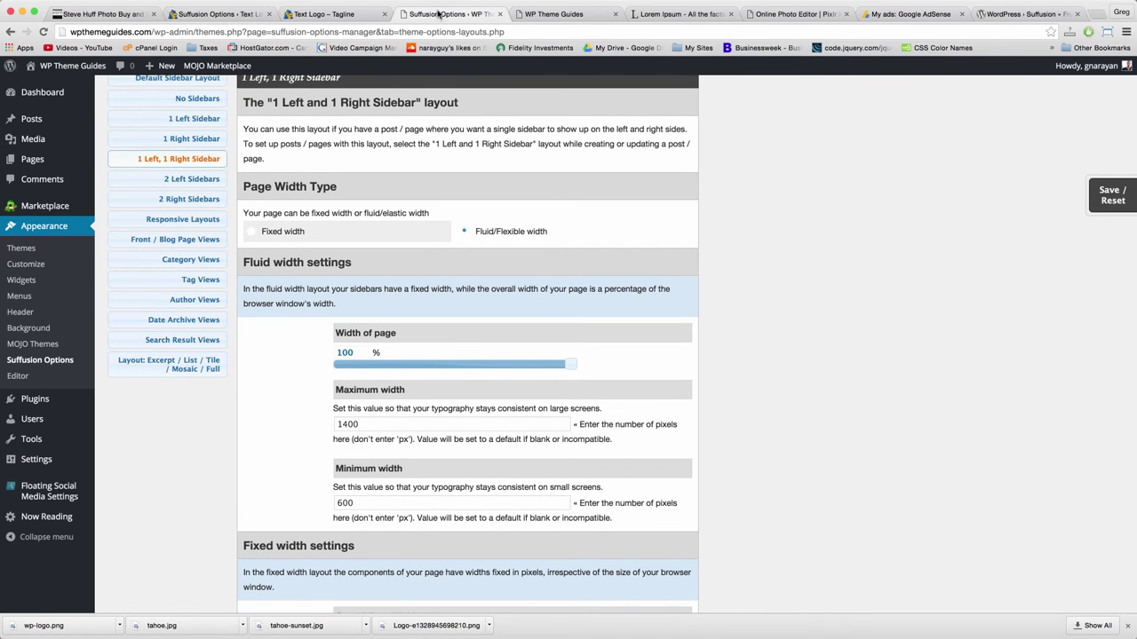
pyautogui.click(337, 14)
pyautogui.press('super+r')
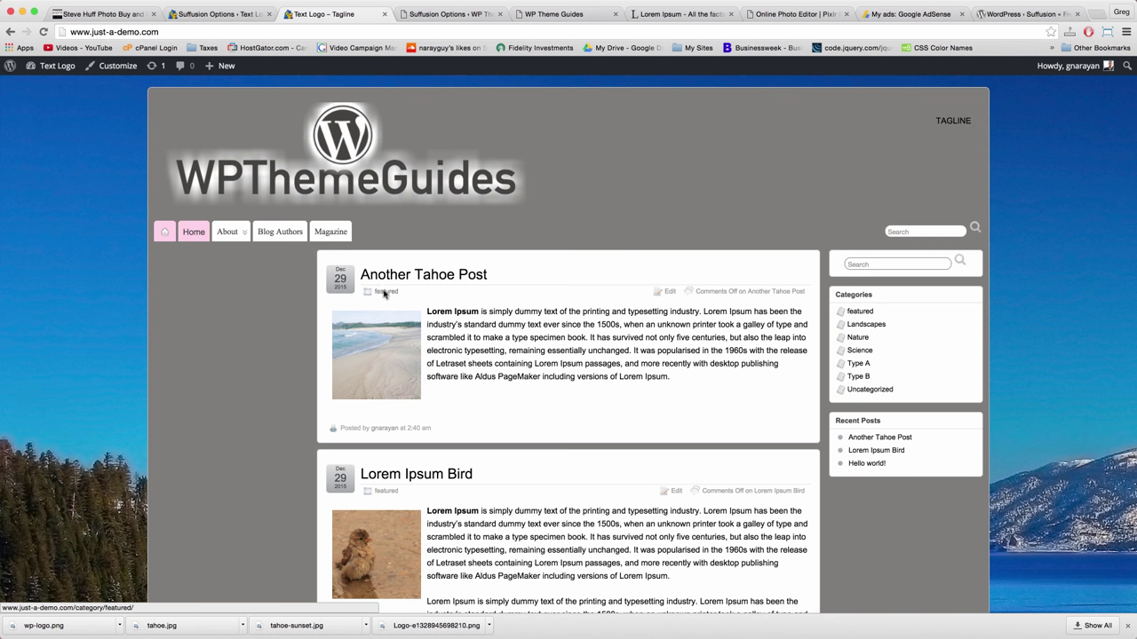
# Compare the demo front page with the reference site's featured-posts slider, then return to settings
pyautogui.click(566, 14)
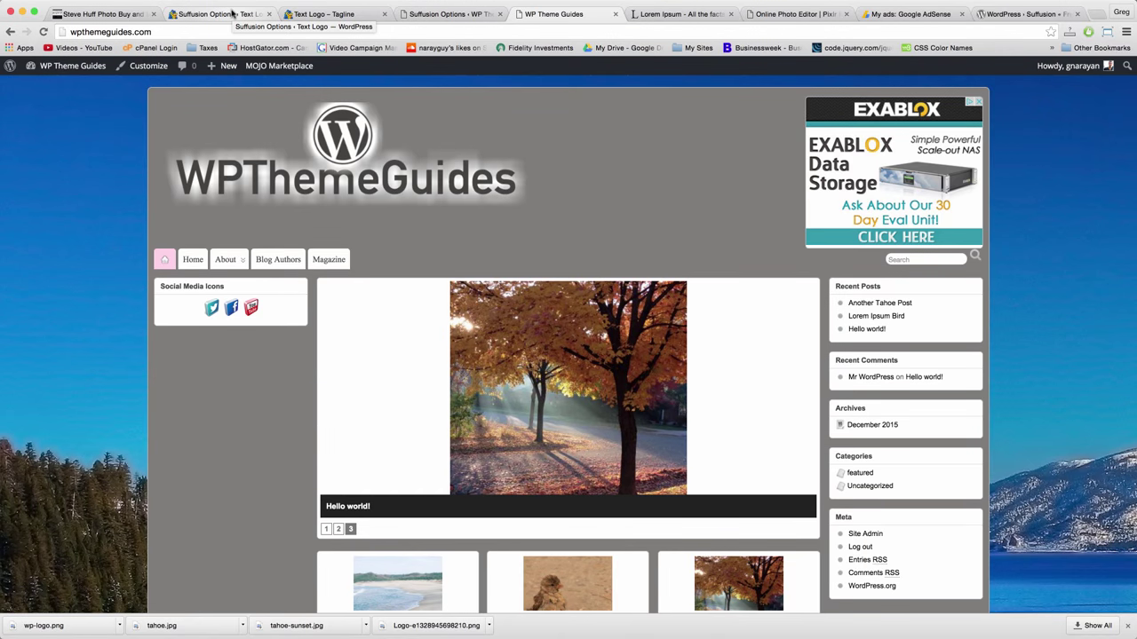
pyautogui.click(235, 14)
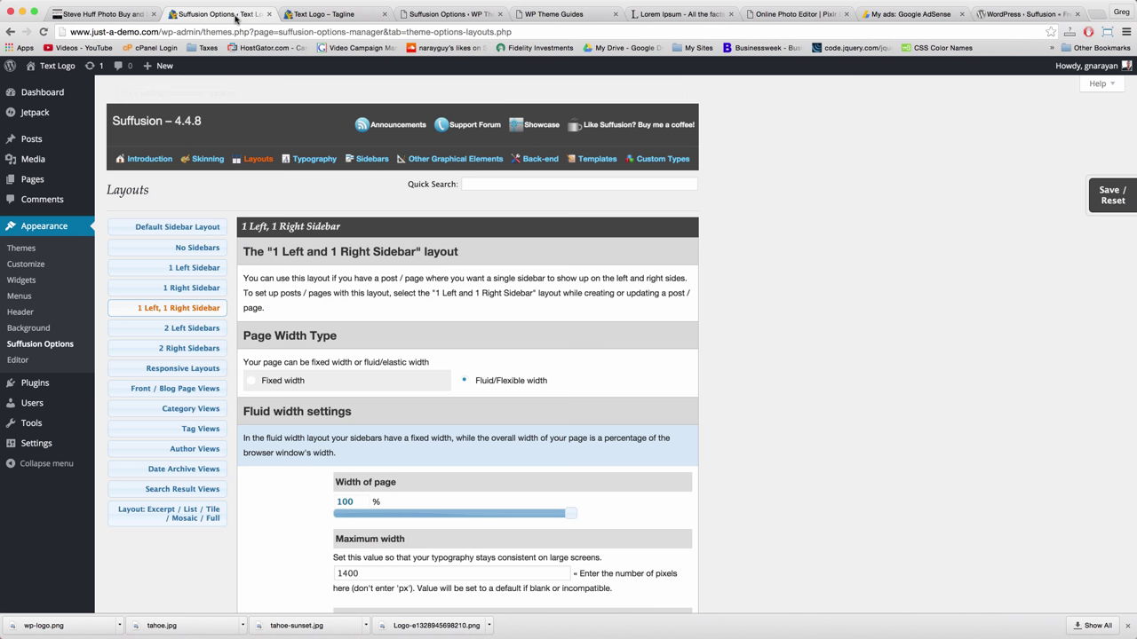
pyautogui.click(361, 18)
pyautogui.scroll(-5, 388, 247)
pyautogui.scroll(10, 387, 243)
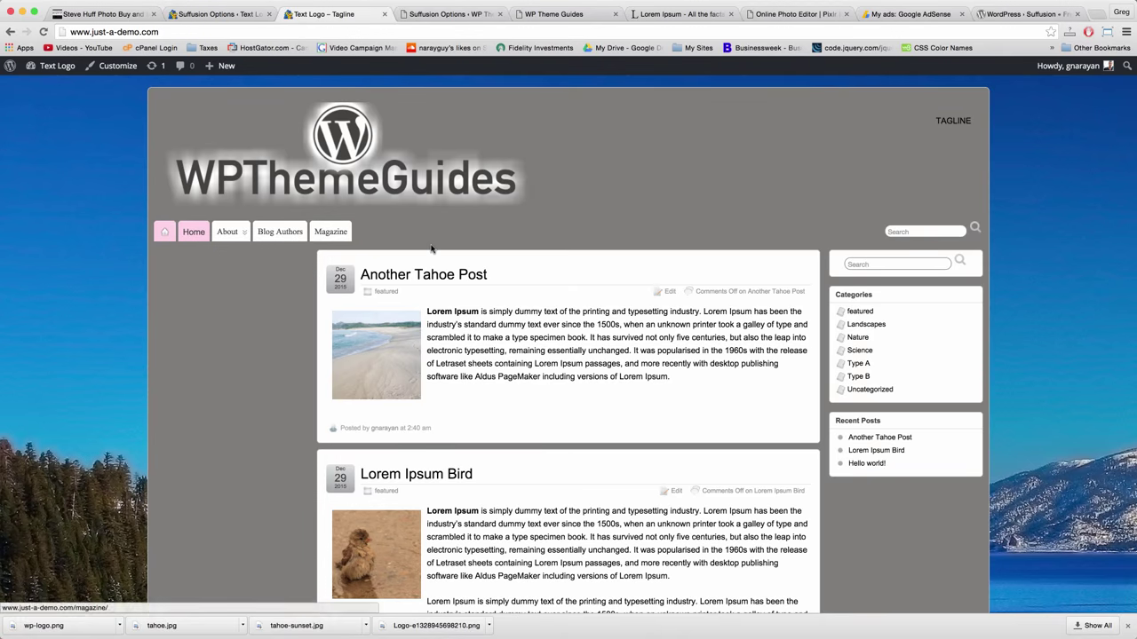
pyautogui.click(577, 15)
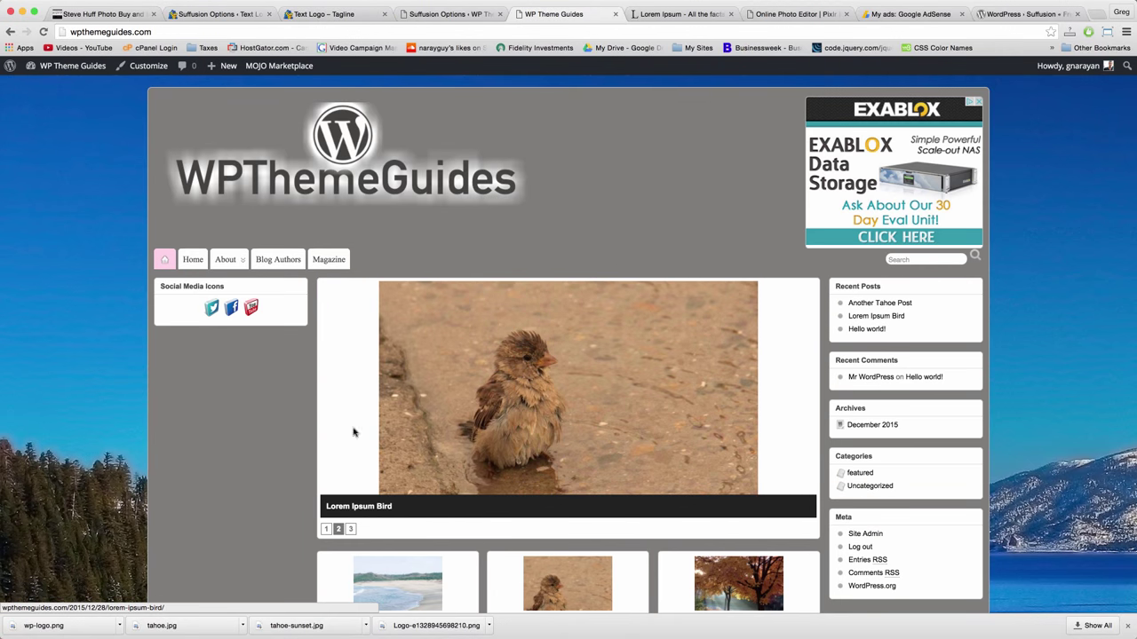
pyautogui.press('super+2')
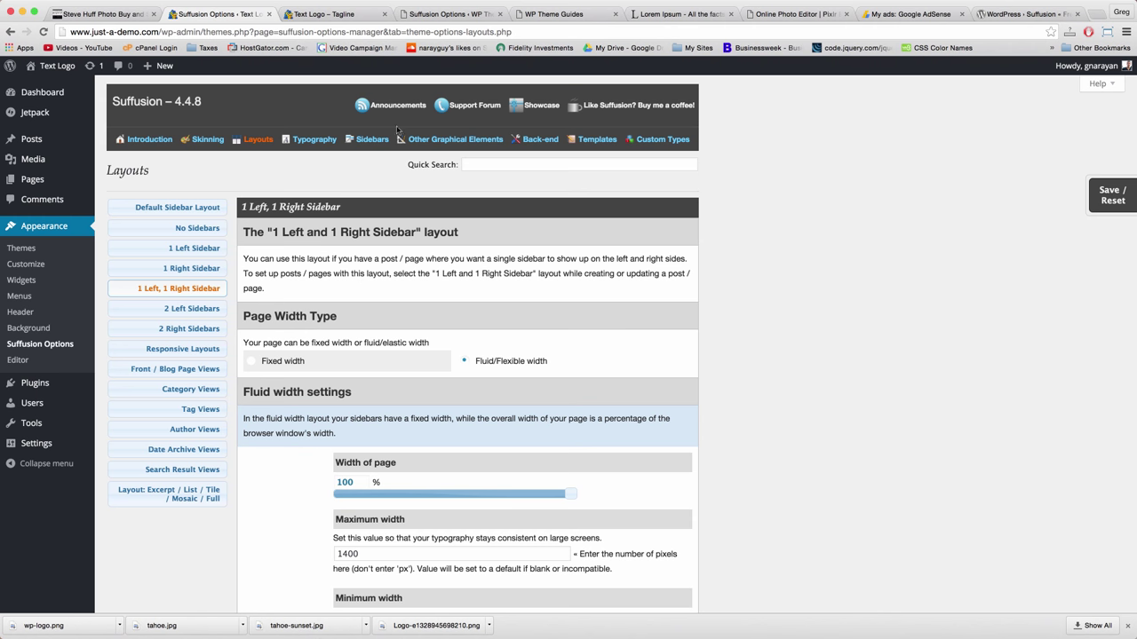
# Open Other Graphical Elements > Featured Content and set the Main (default) page slider to Enabled
pyautogui.click(437, 142)
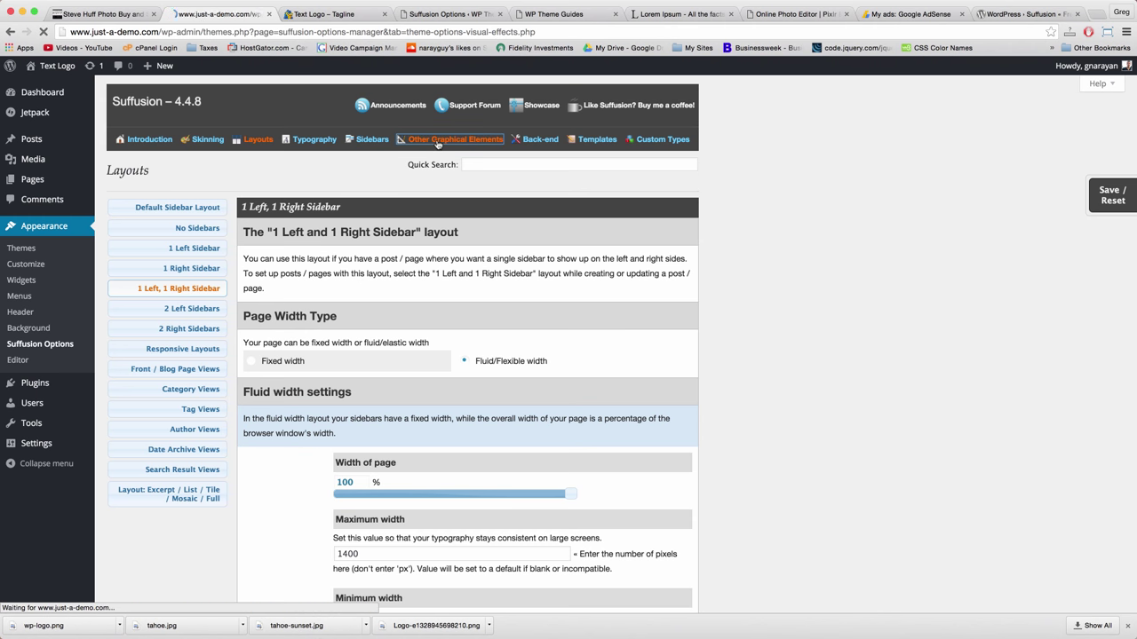
pyautogui.scroll(-2, 375, 338)
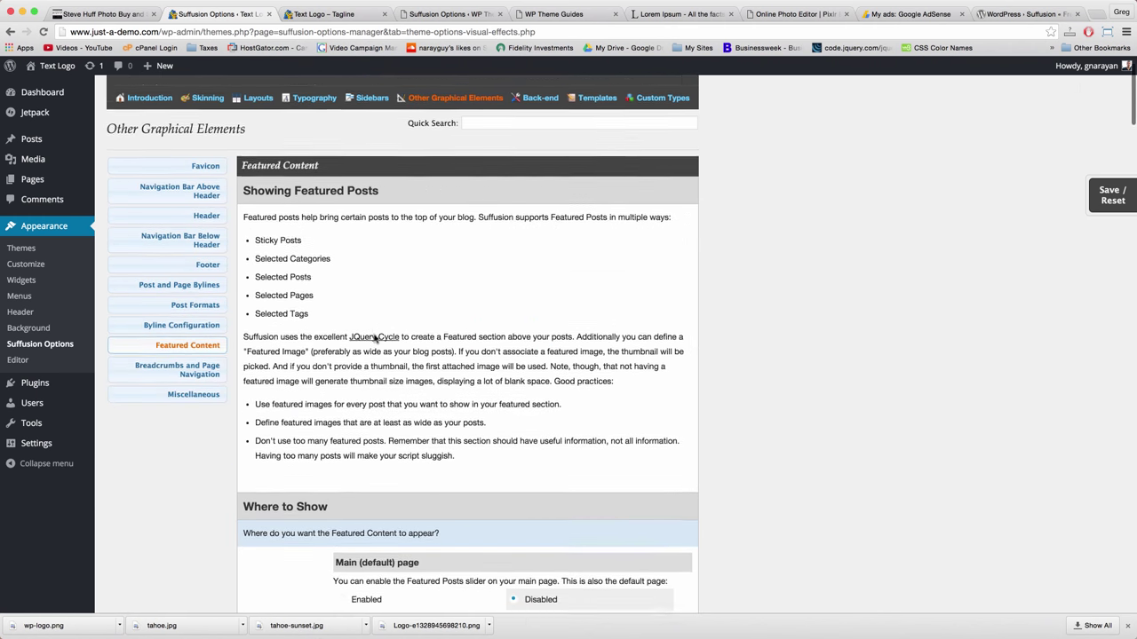
pyautogui.scroll(-2, 375, 338)
pyautogui.scroll(3, 408, 239)
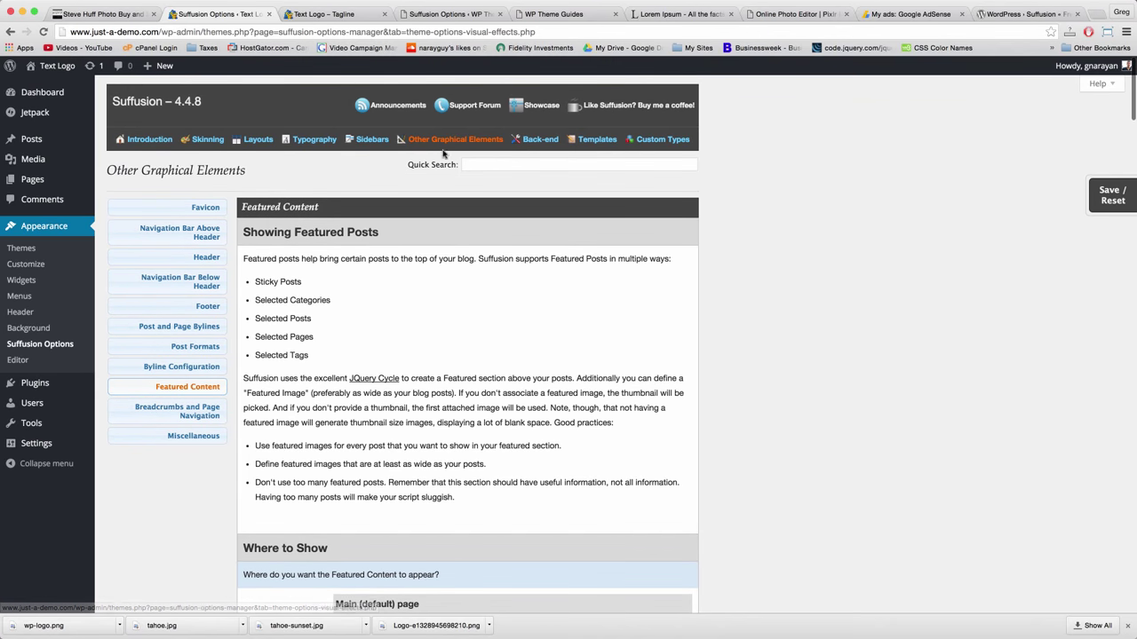
pyautogui.scroll(-3, 439, 280)
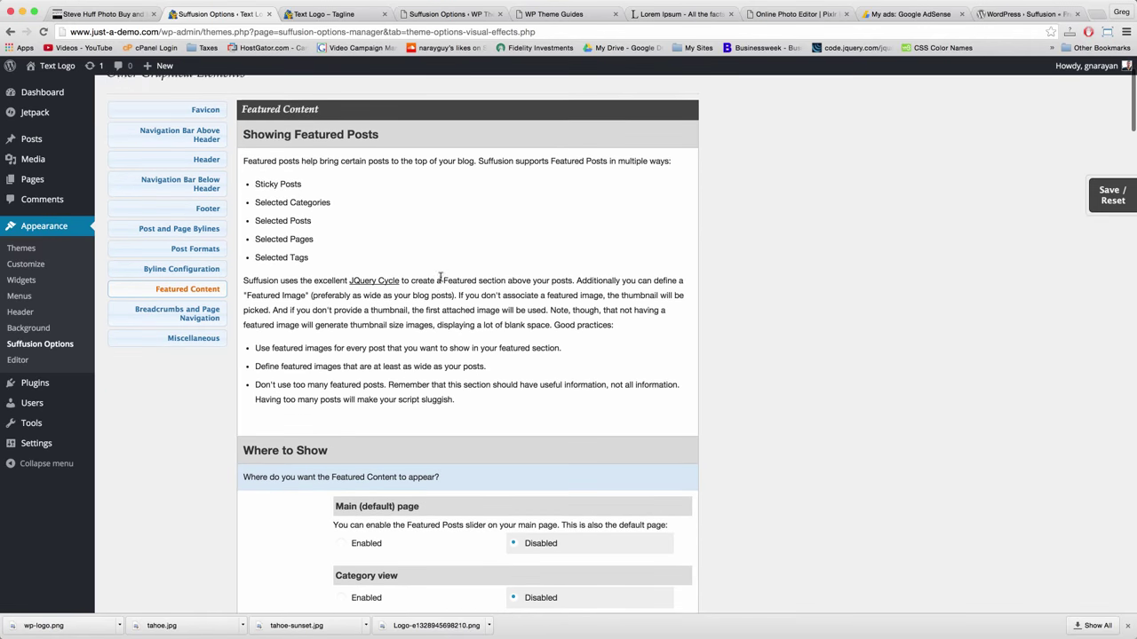
pyautogui.scroll(2, 440, 281)
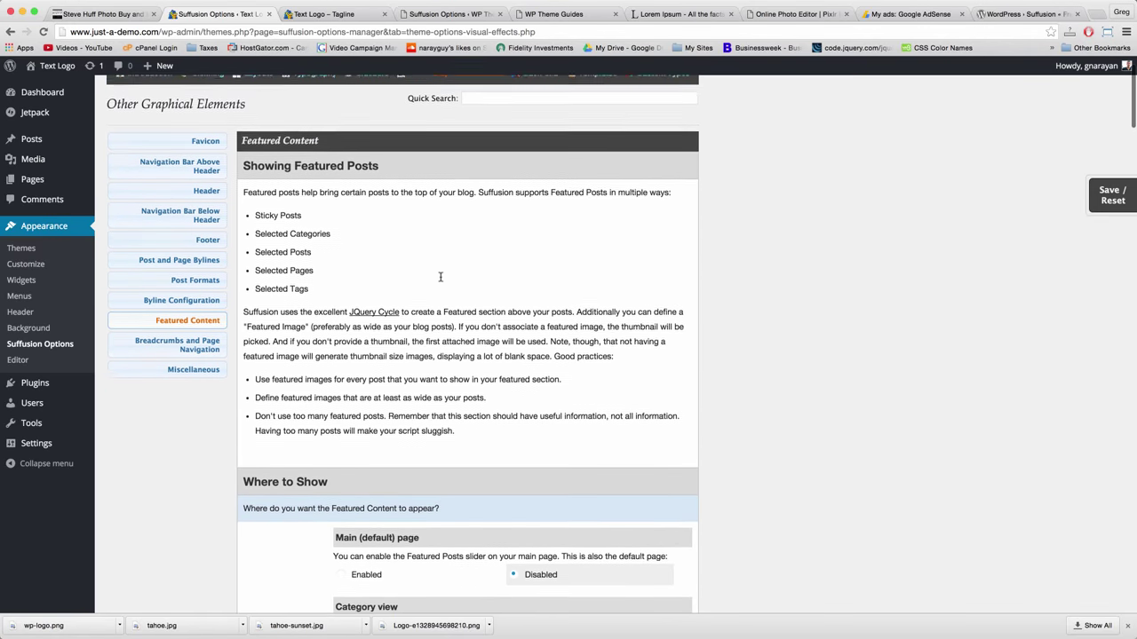
pyautogui.scroll(1, 440, 280)
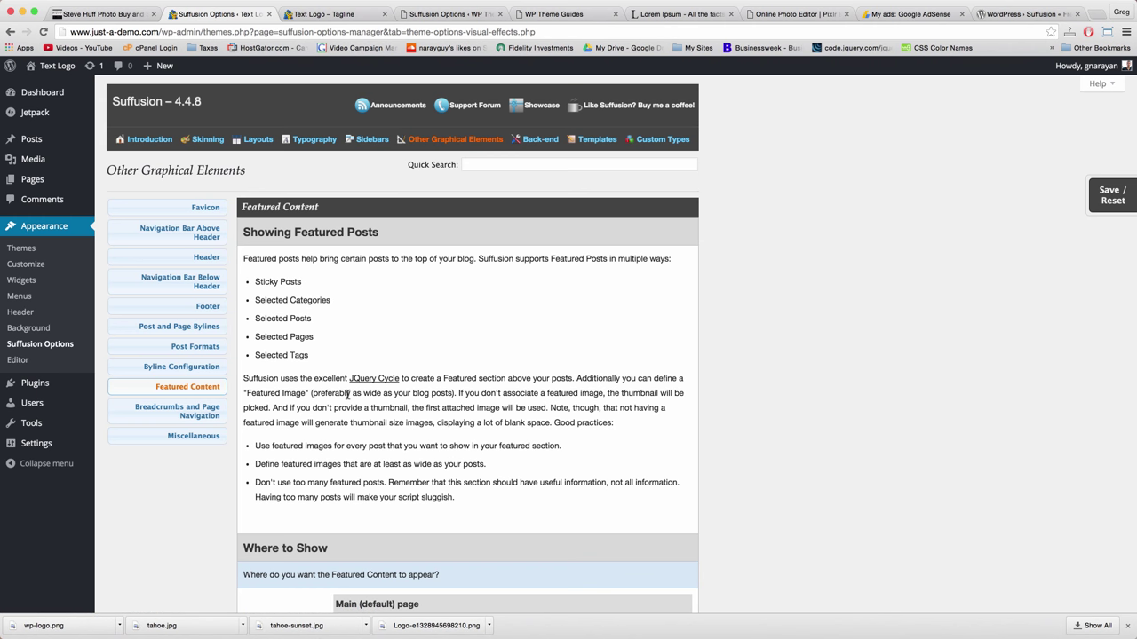
pyautogui.scroll(-5, 424, 411)
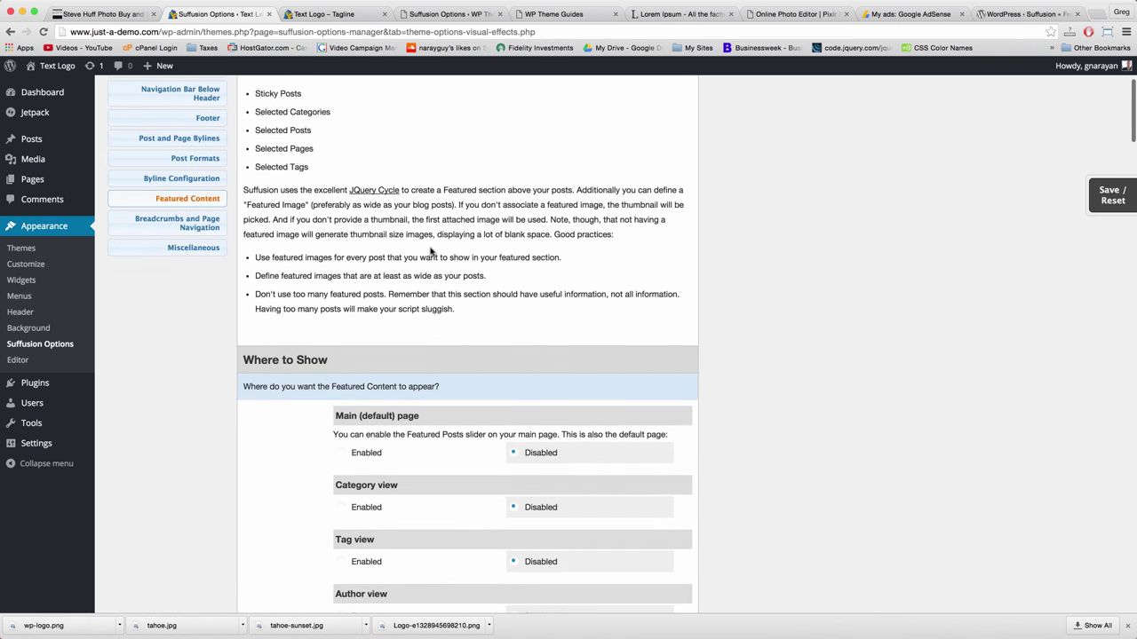
pyautogui.scroll(-2, 430, 251)
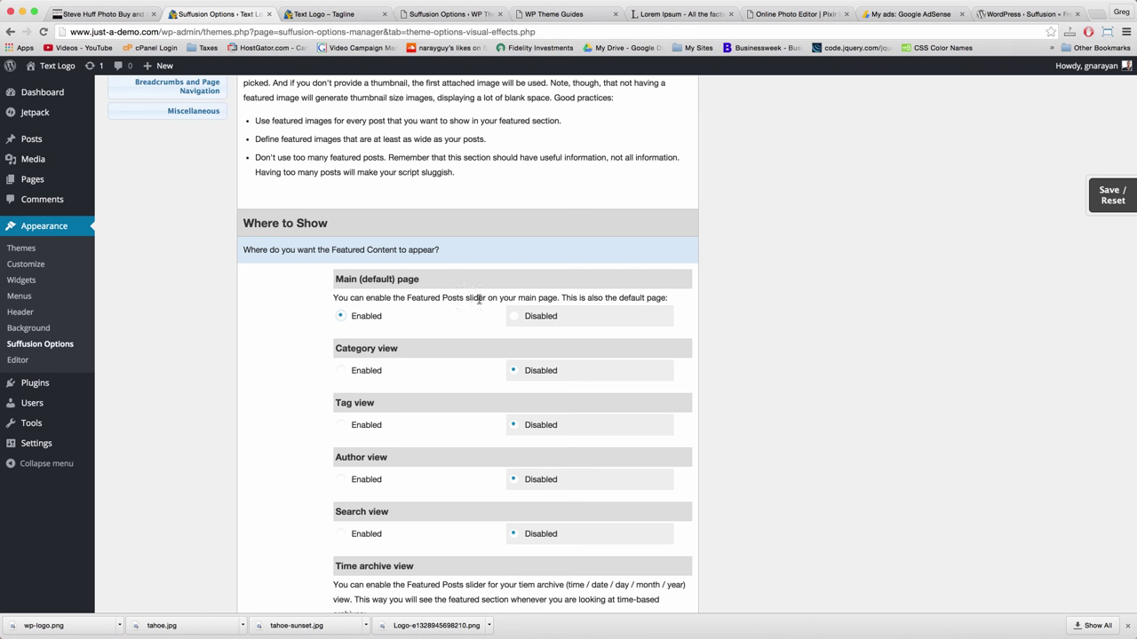
# Tick the 'featured' category under Select Categories so the slider includes its posts
pyautogui.scroll(5, 475, 294)
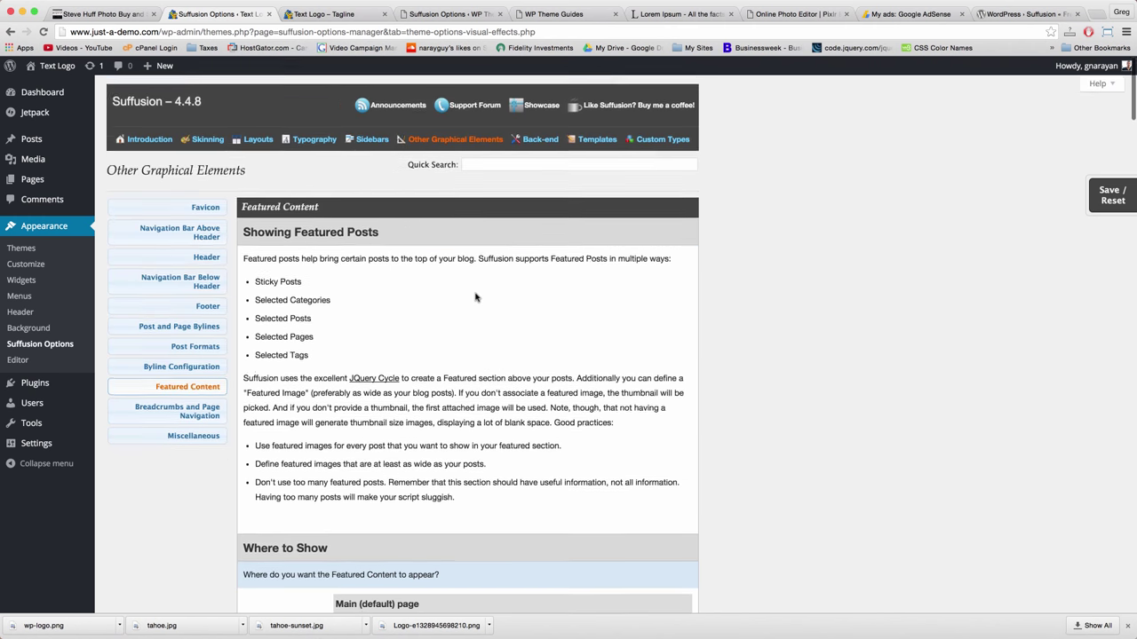
pyautogui.scroll(-7, 475, 297)
pyautogui.scroll(1, 475, 298)
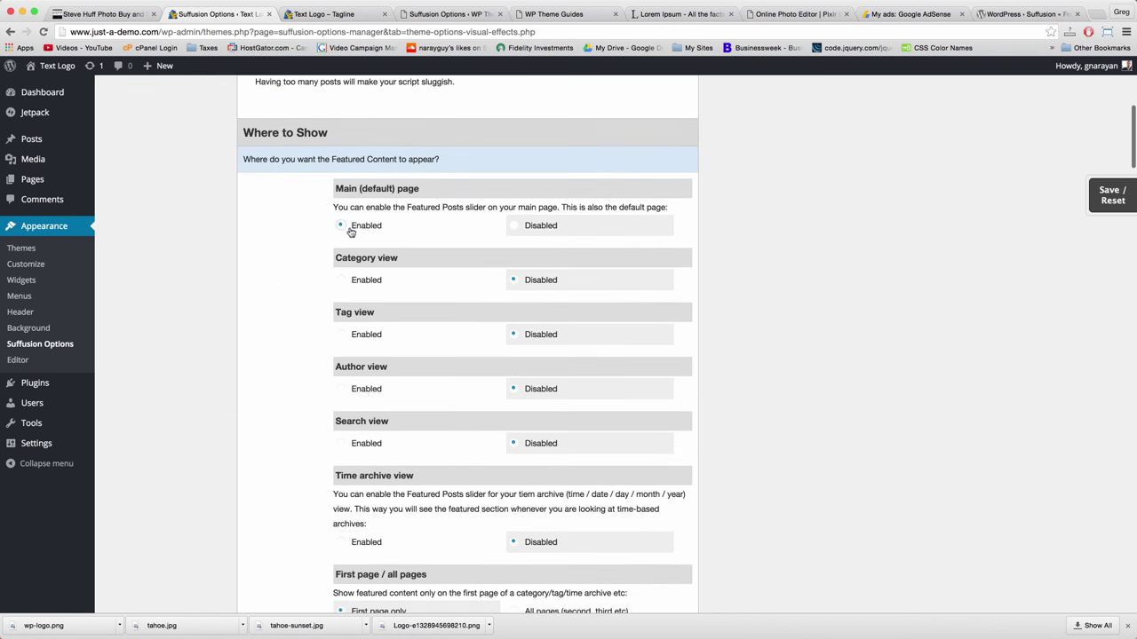
pyautogui.scroll(-6, 353, 221)
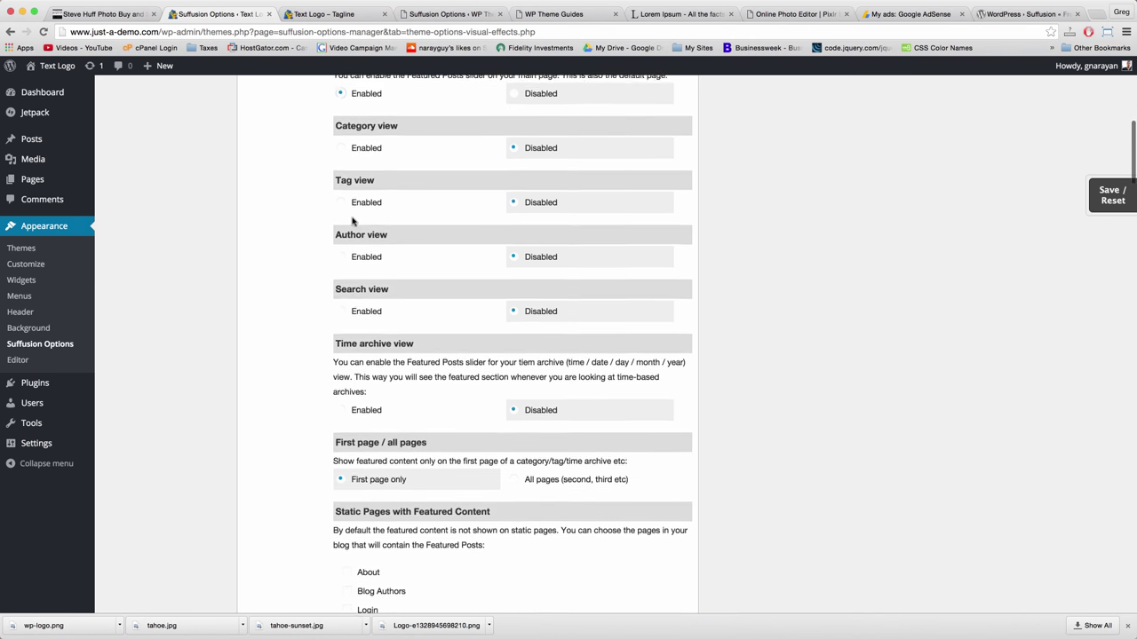
pyautogui.scroll(-3, 352, 221)
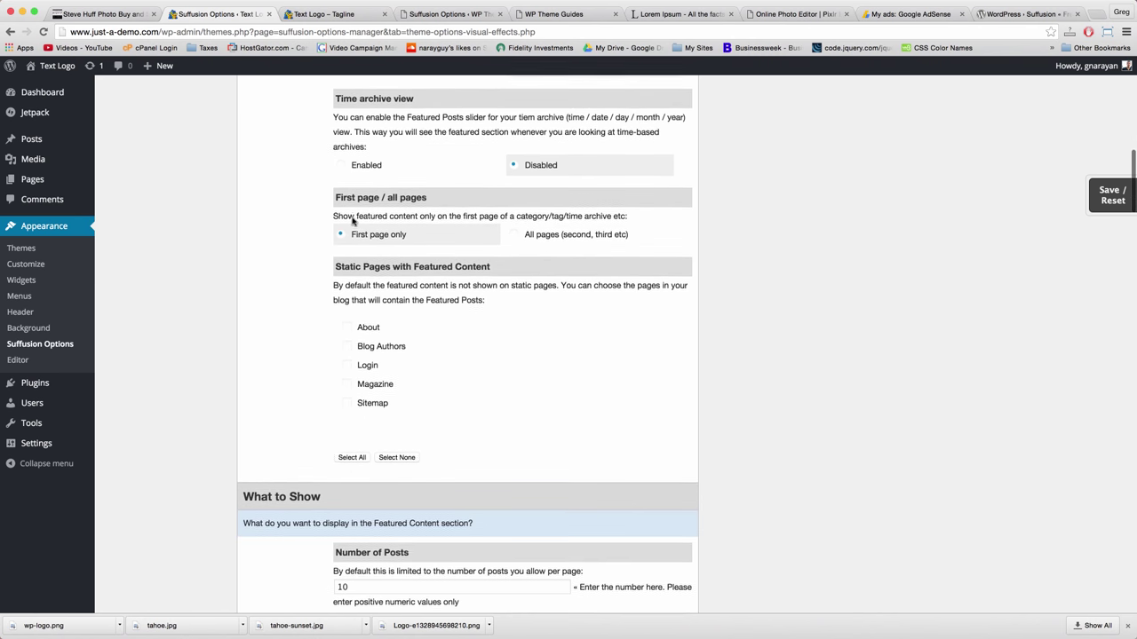
pyautogui.scroll(7, 462, 229)
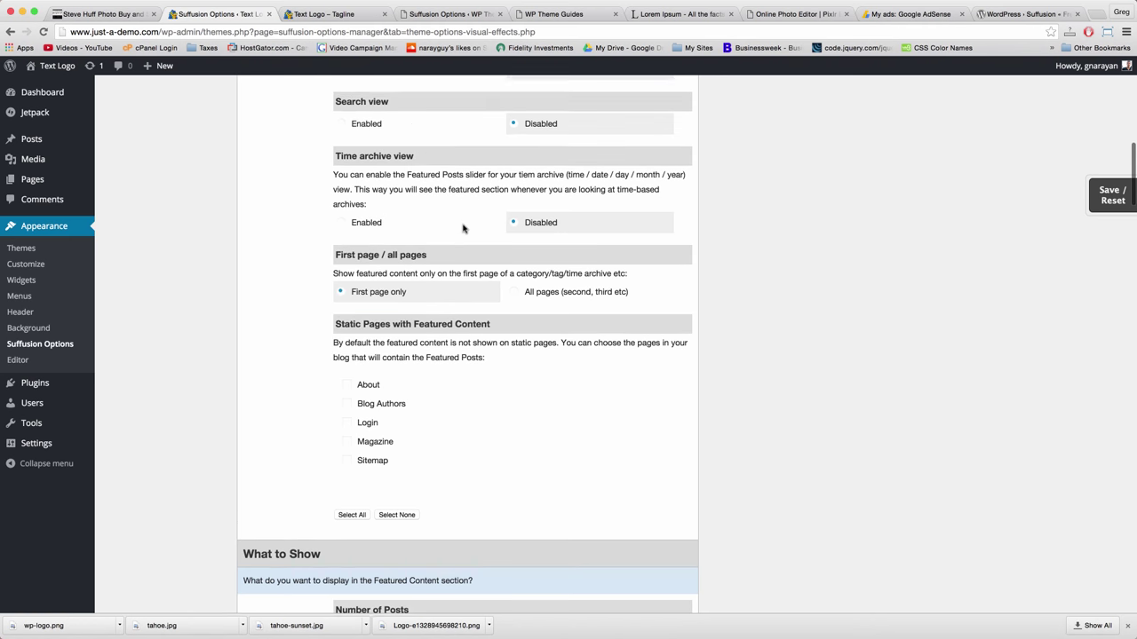
pyautogui.scroll(2, 463, 228)
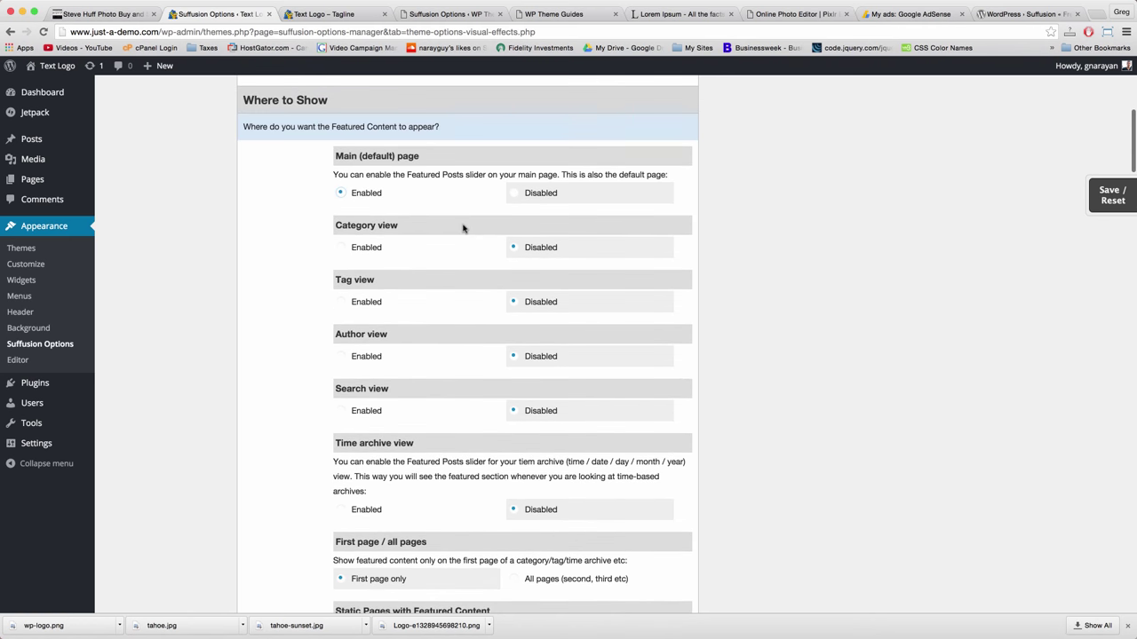
pyautogui.scroll(-7, 360, 285)
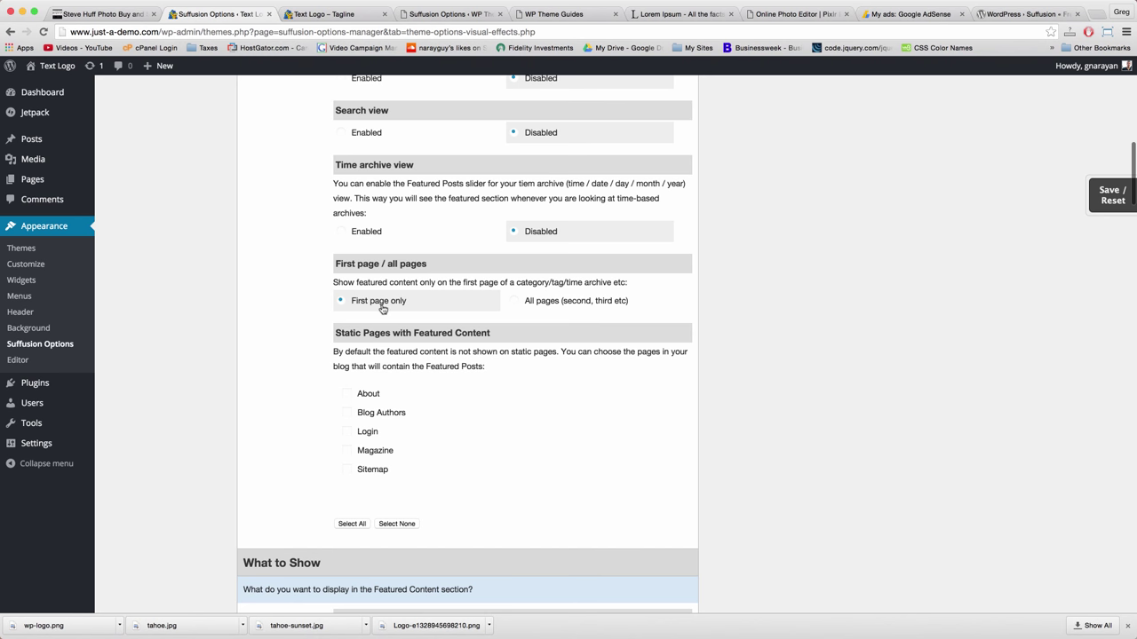
pyautogui.scroll(-7, 382, 308)
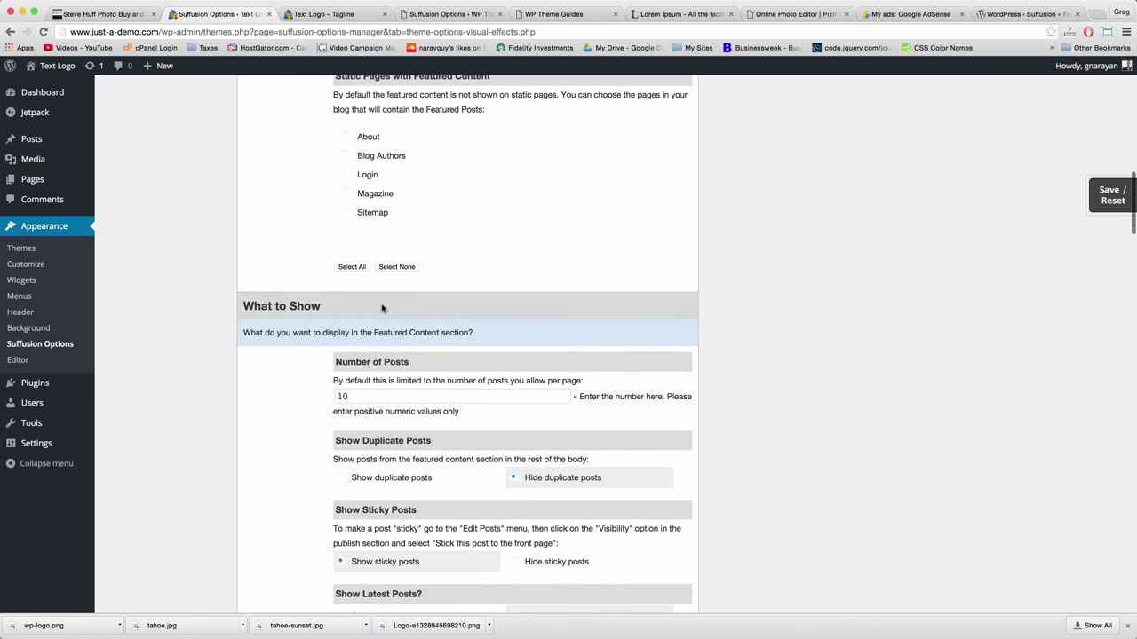
pyautogui.scroll(1, 382, 308)
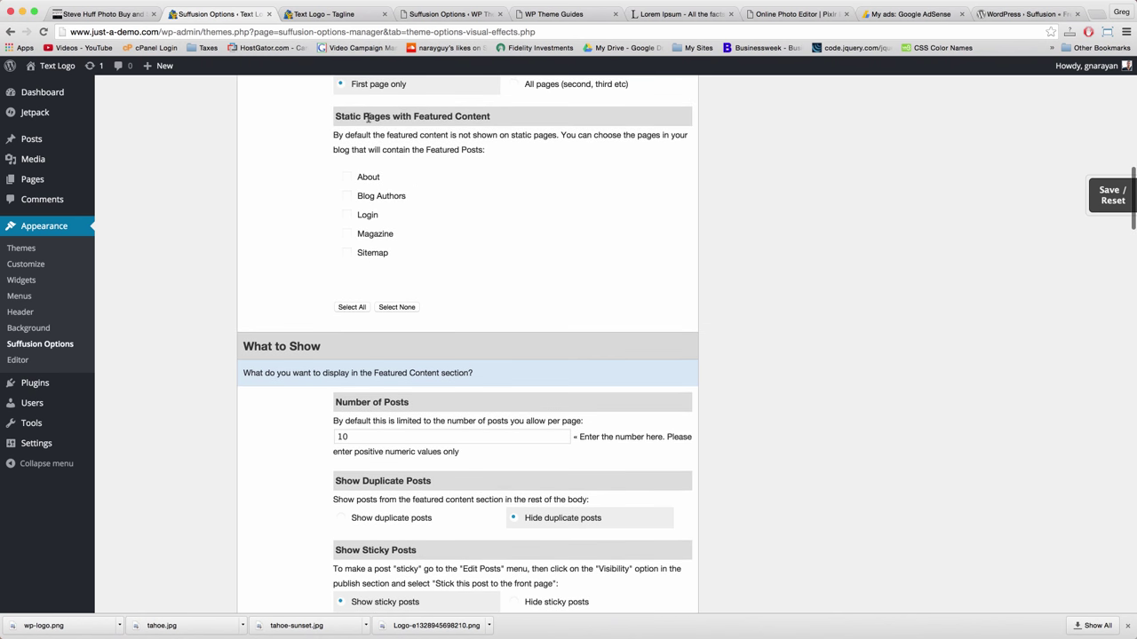
pyautogui.scroll(2, 359, 222)
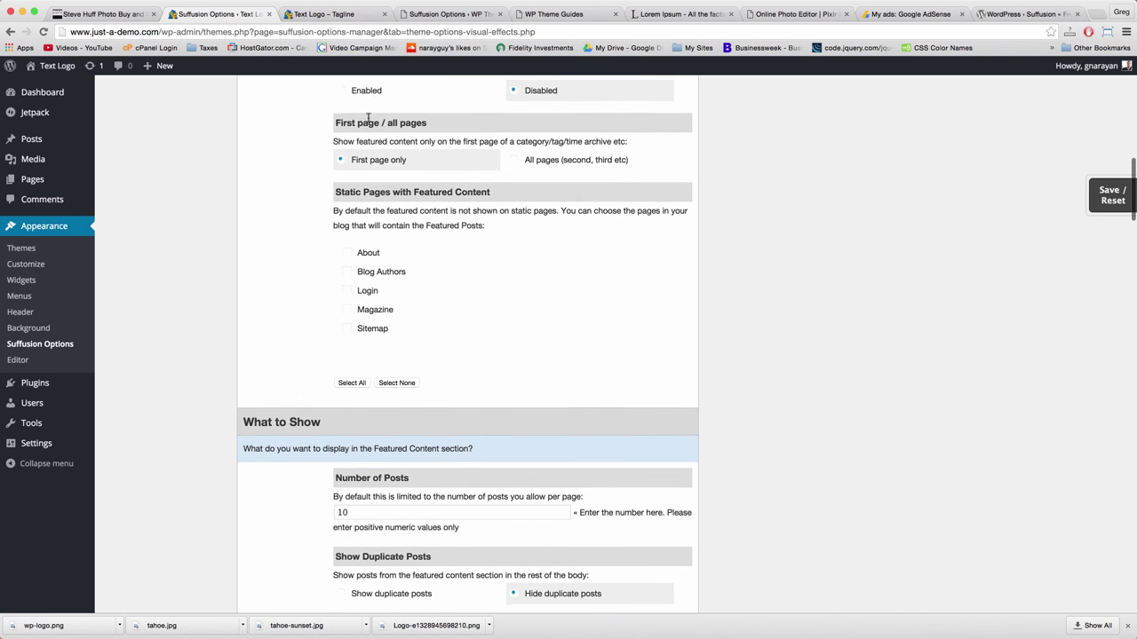
pyautogui.scroll(-8, 408, 320)
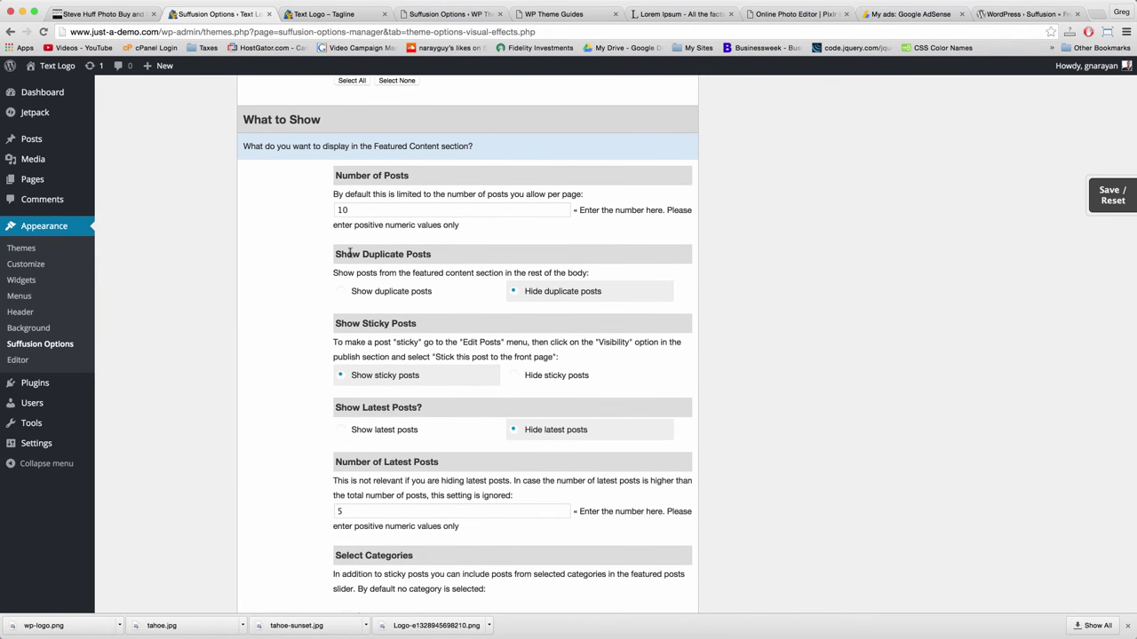
pyautogui.scroll(-1, 406, 293)
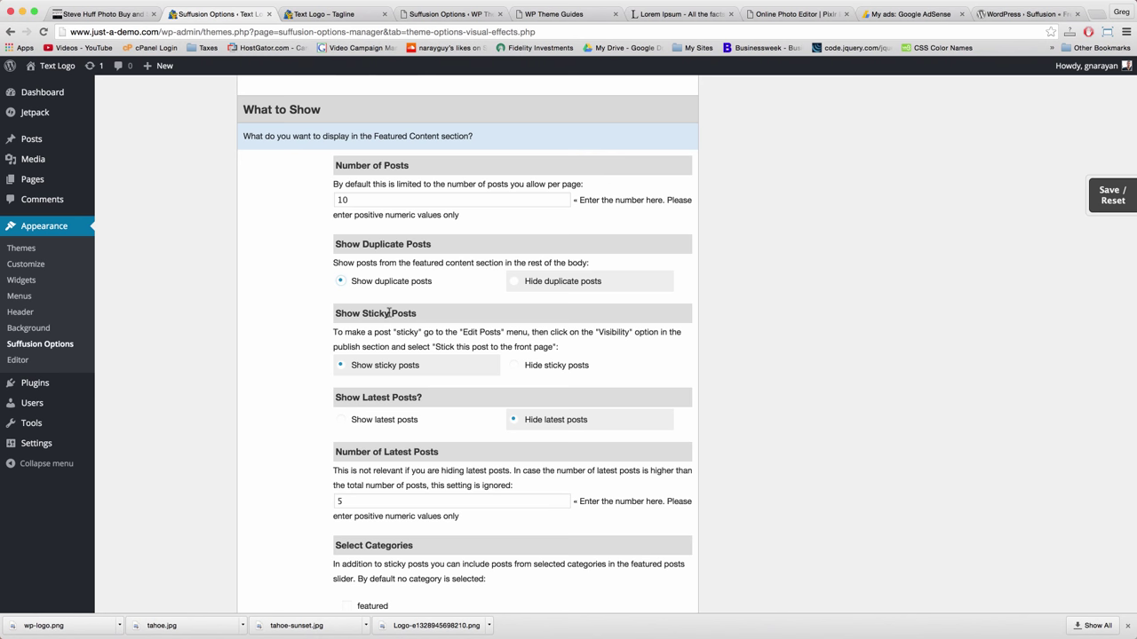
pyautogui.scroll(-8, 388, 313)
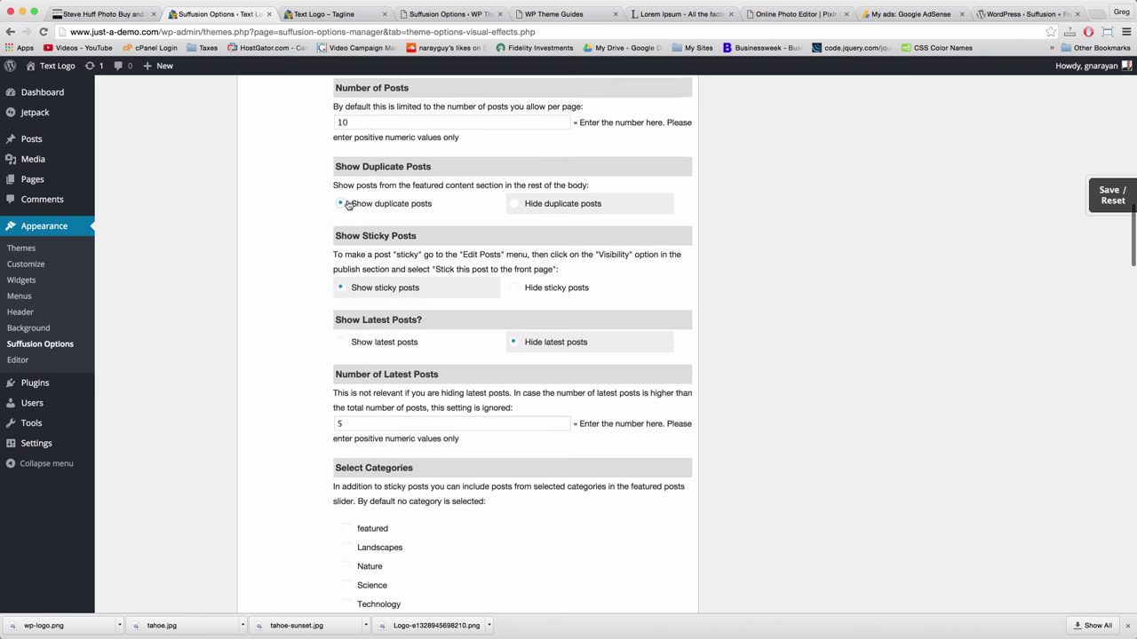
pyautogui.scroll(4, 351, 265)
pyautogui.scroll(-8, 355, 262)
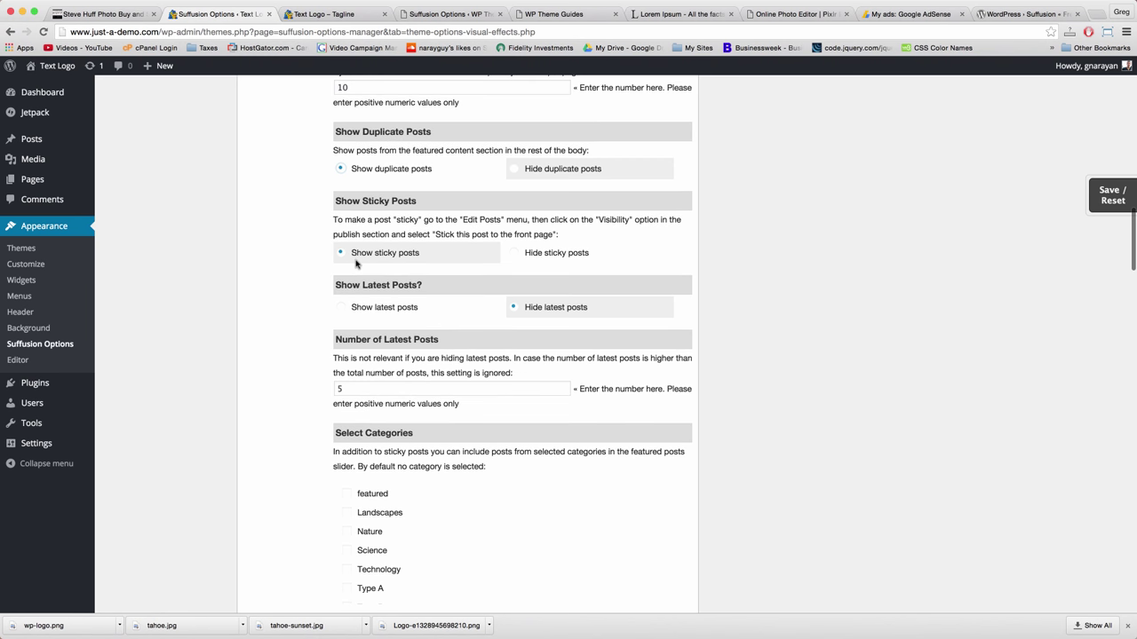
pyautogui.click(341, 309)
# Scroll through the remaining Featured Content settings to review the slider options
pyautogui.scroll(-8, 378, 345)
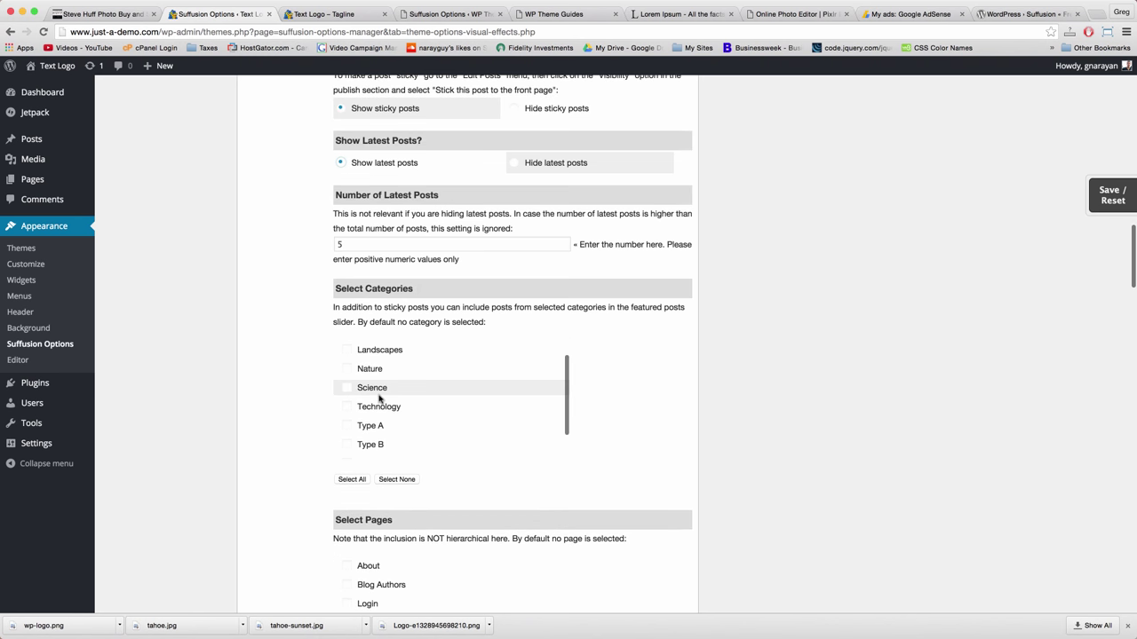
pyautogui.scroll(3, 379, 399)
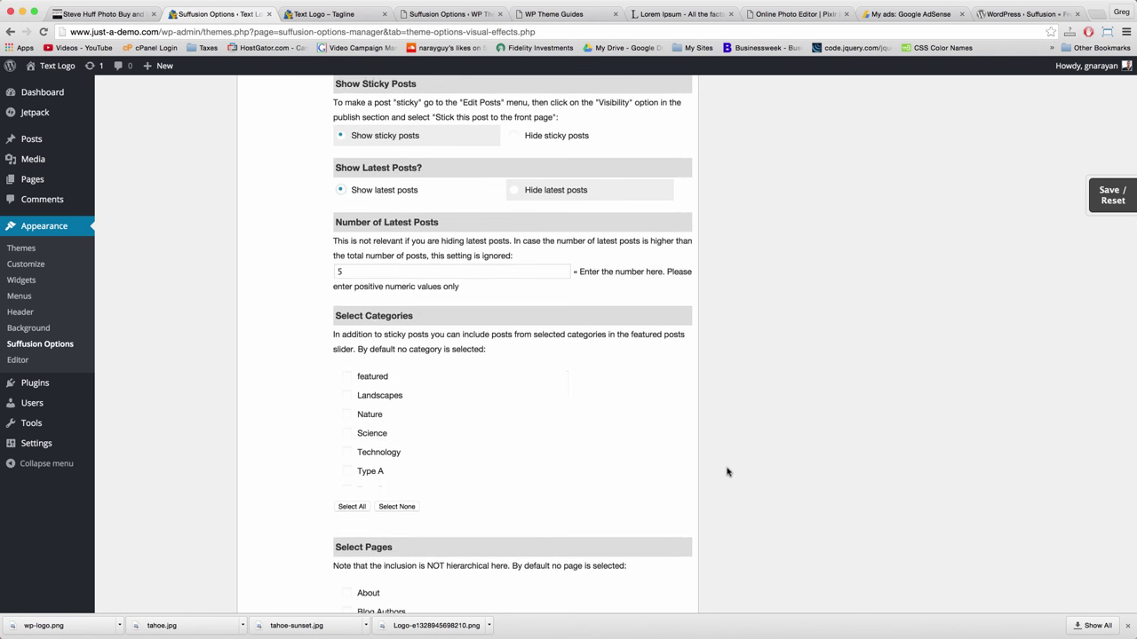
pyautogui.scroll(3, 657, 447)
pyautogui.scroll(-6, 644, 436)
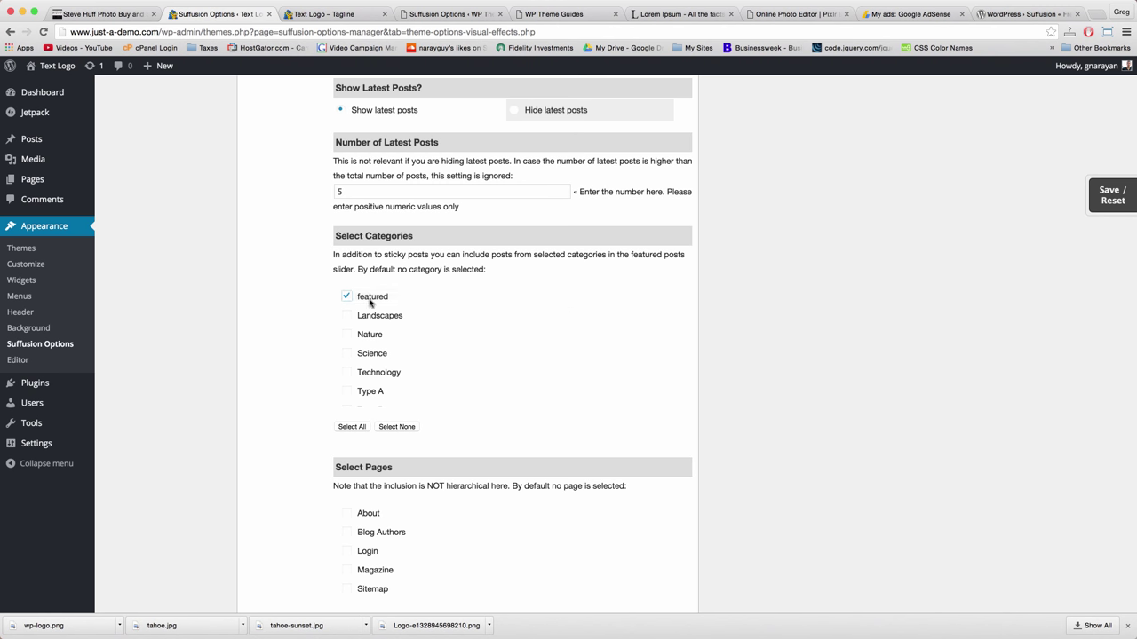
pyautogui.scroll(1, 371, 290)
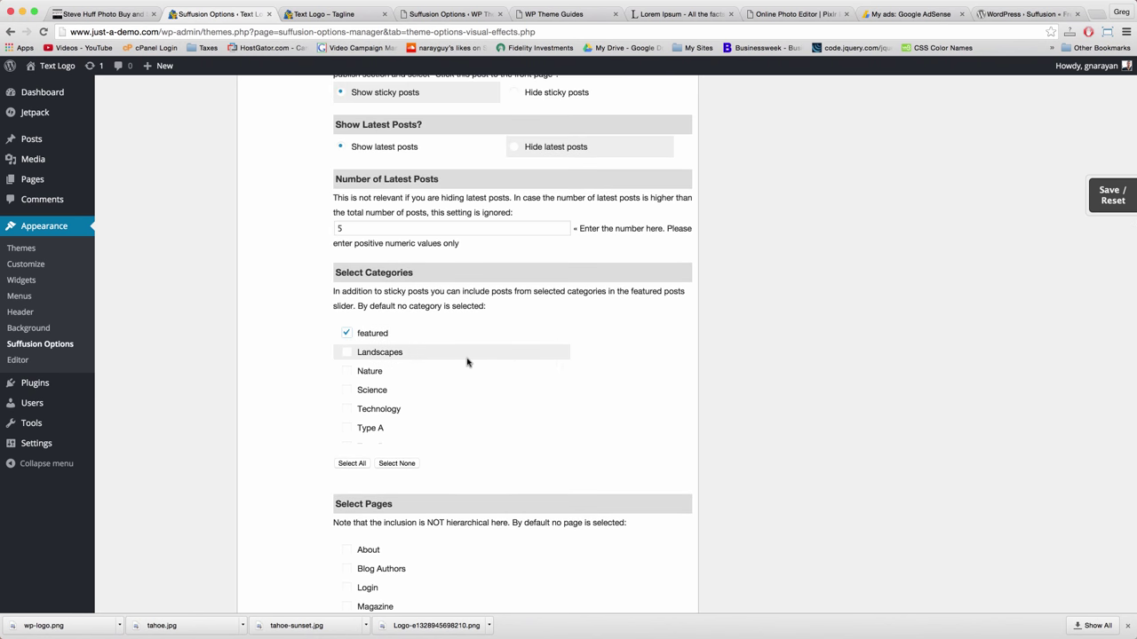
pyautogui.scroll(-1, 467, 360)
pyautogui.scroll(2, 467, 360)
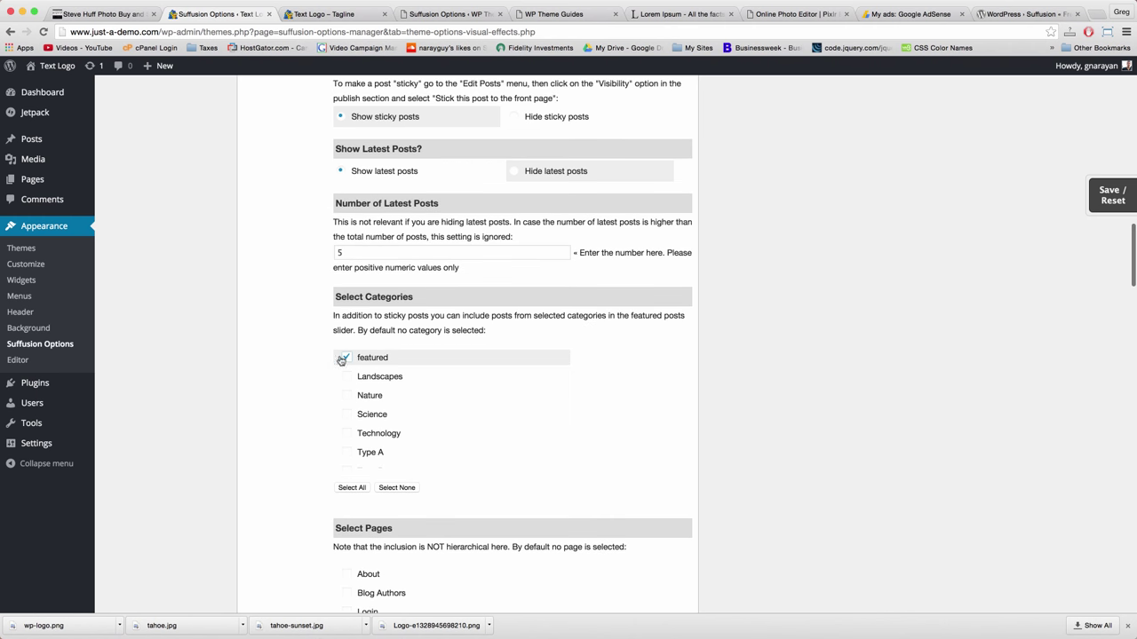
pyautogui.scroll(-10, 323, 372)
pyautogui.scroll(-10, 322, 372)
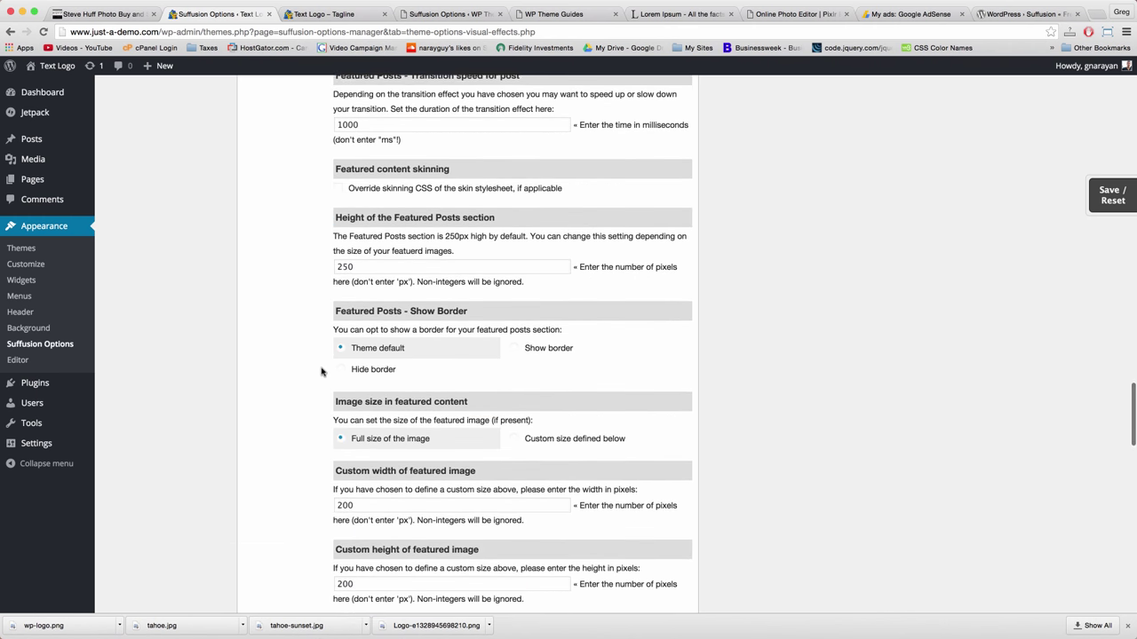
pyautogui.scroll(1, 322, 373)
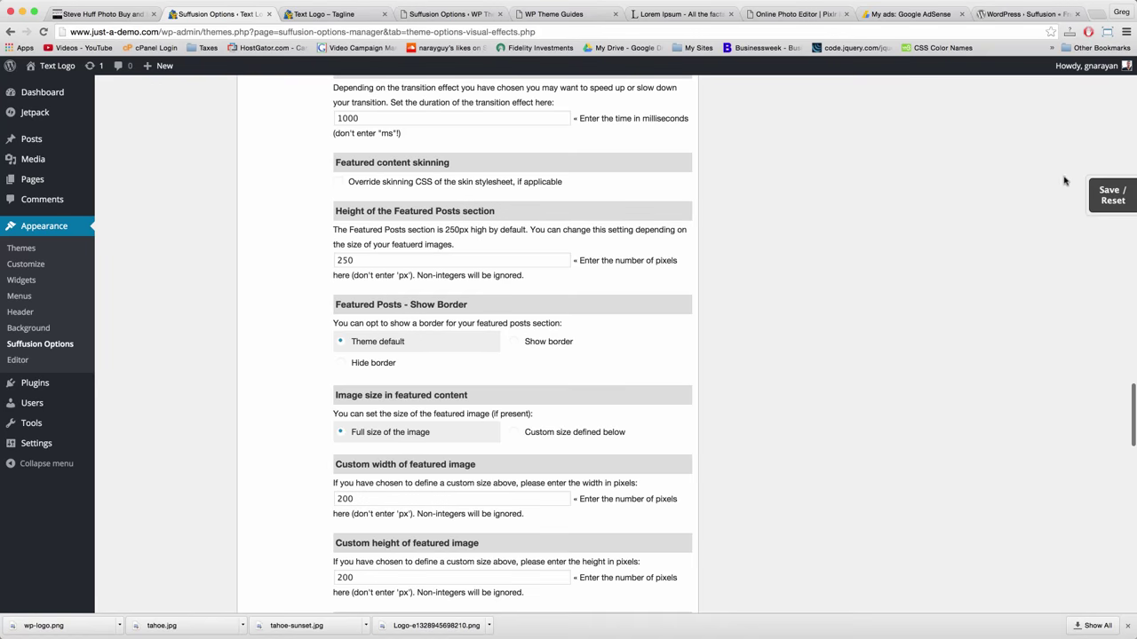
# Save the 'Featured Content' page and reload the front page to view the three-slide featured slider
pyautogui.click(1110, 197)
pyautogui.click(1030, 252)
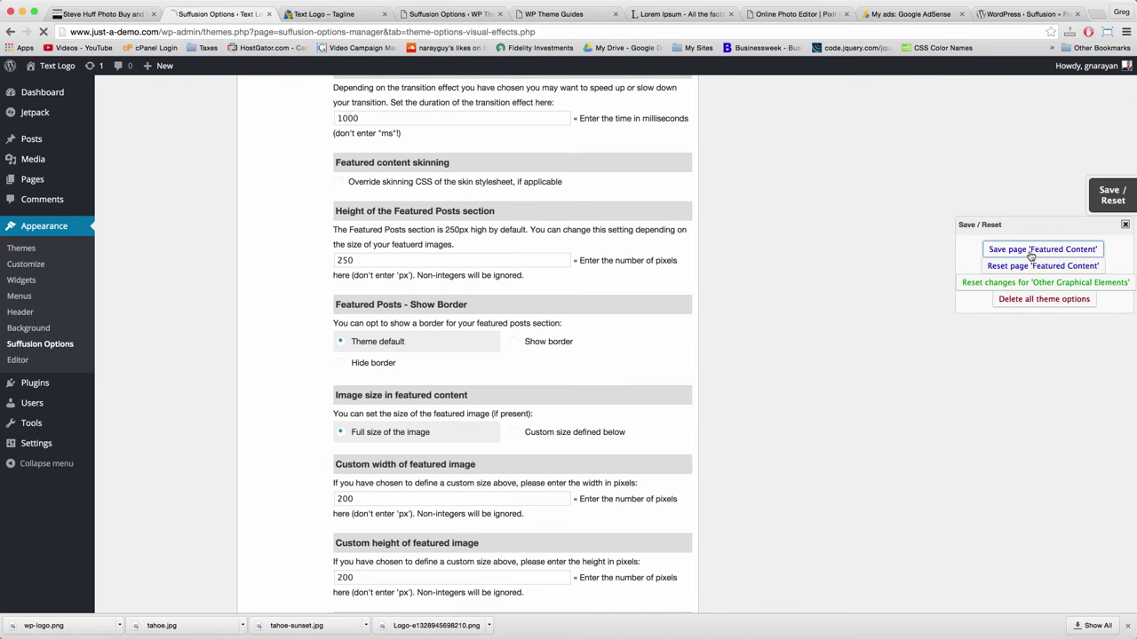
pyautogui.click(327, 14)
pyautogui.click(322, 31)
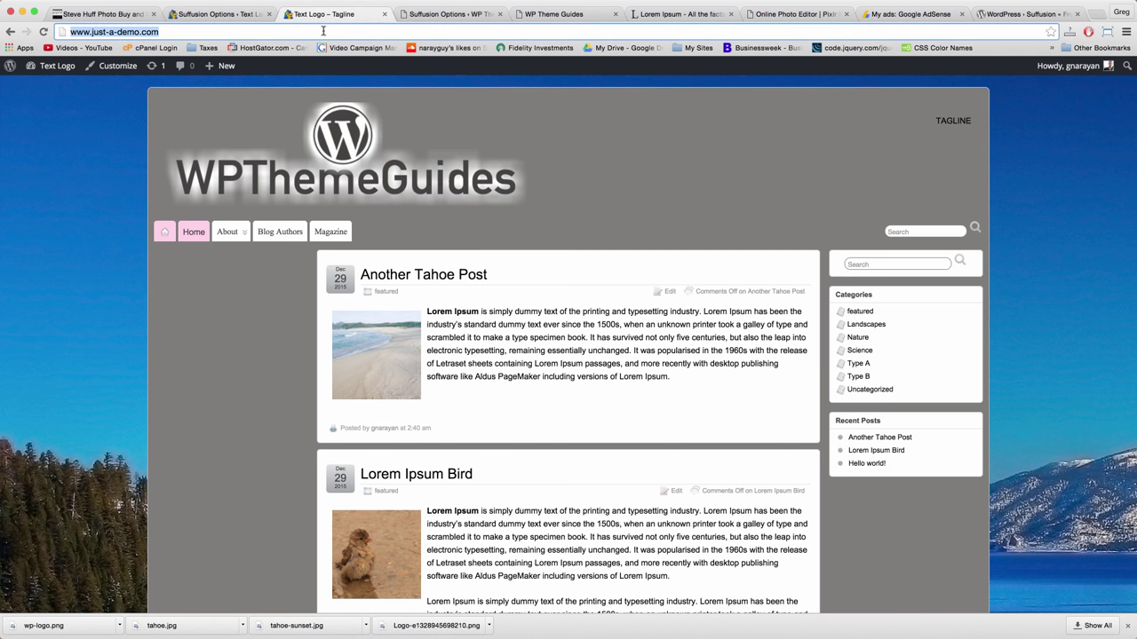
pyautogui.press('Return')
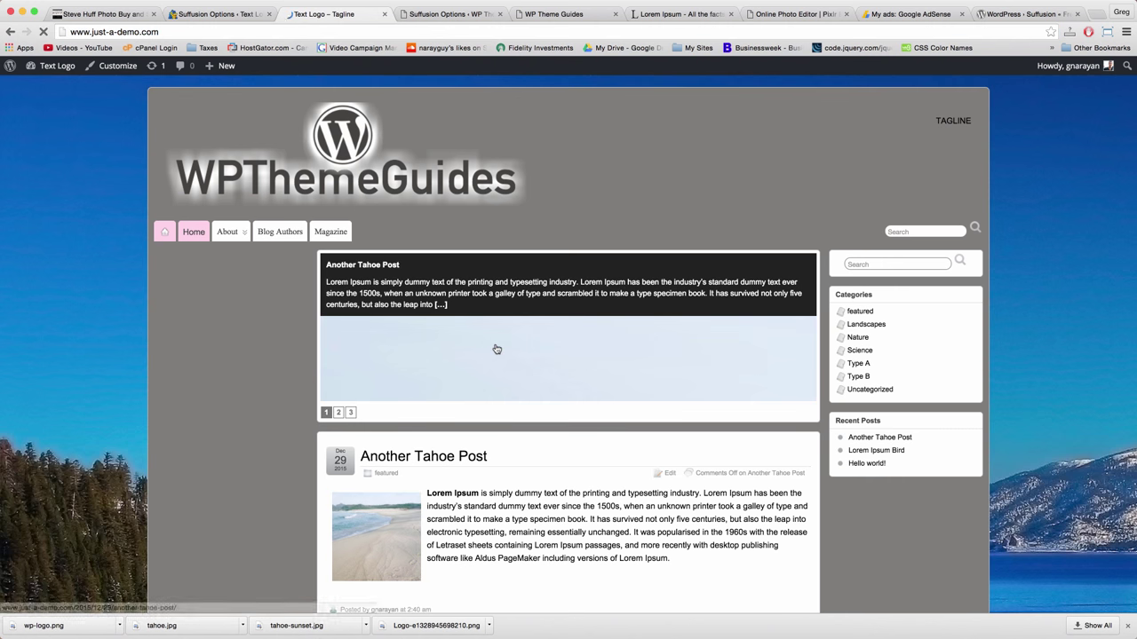
pyautogui.scroll(-3, 455, 377)
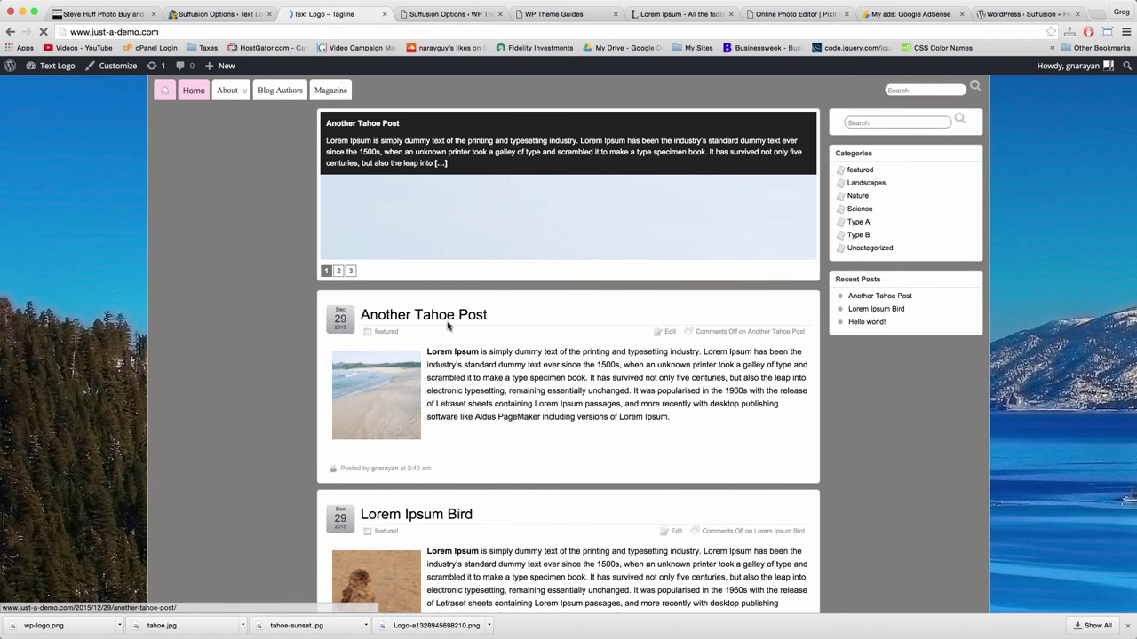
pyautogui.scroll(-2, 444, 337)
pyautogui.scroll(-1, 438, 313)
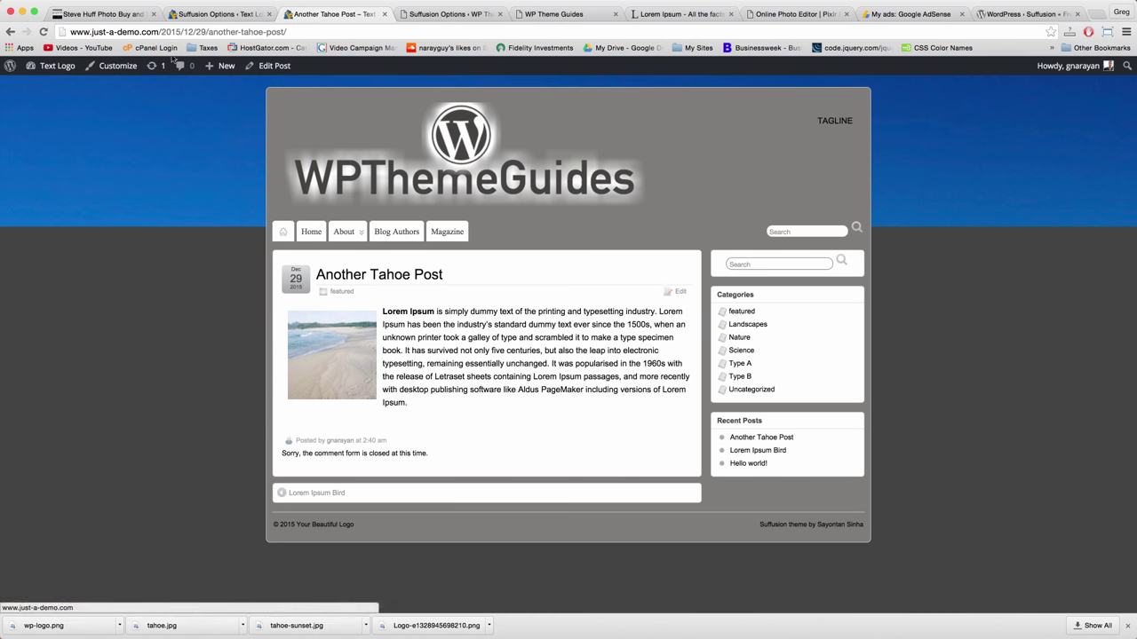
# Check that Another Tahoe Post is in the featured category, then go back to the front page
pyautogui.click(274, 70)
pyautogui.scroll(-5, 967, 329)
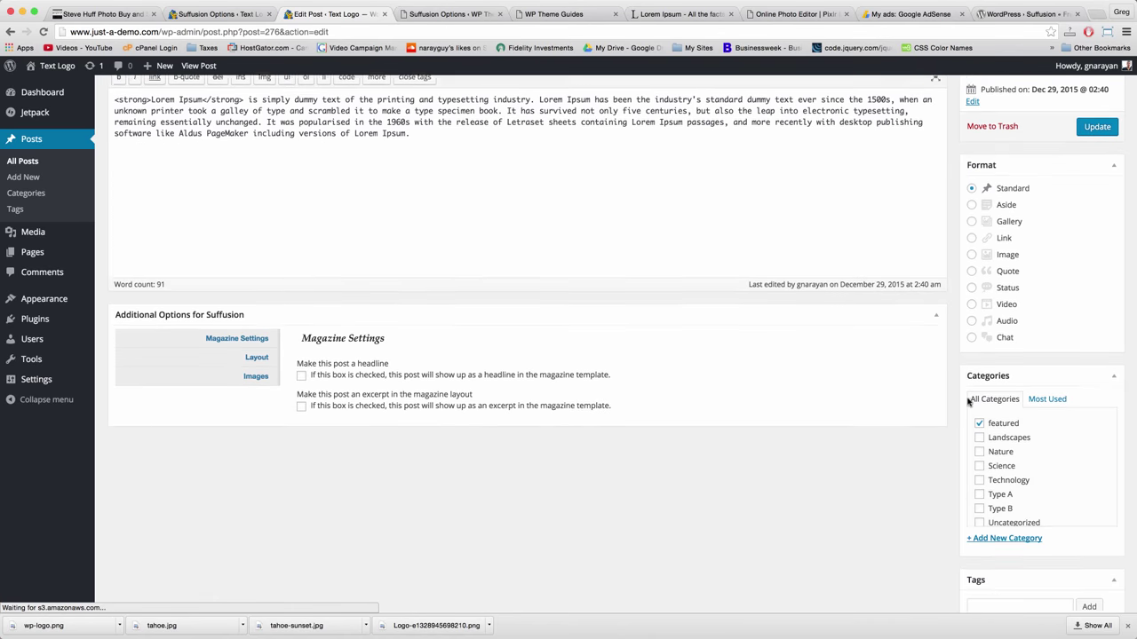
pyautogui.scroll(1, 986, 425)
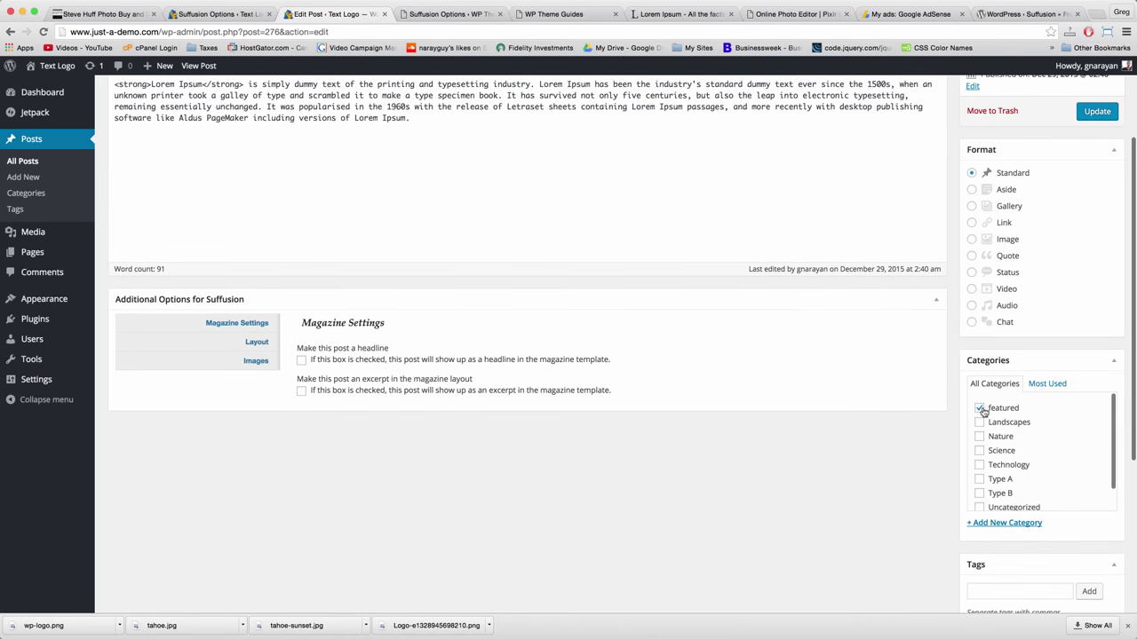
pyautogui.scroll(3, 981, 406)
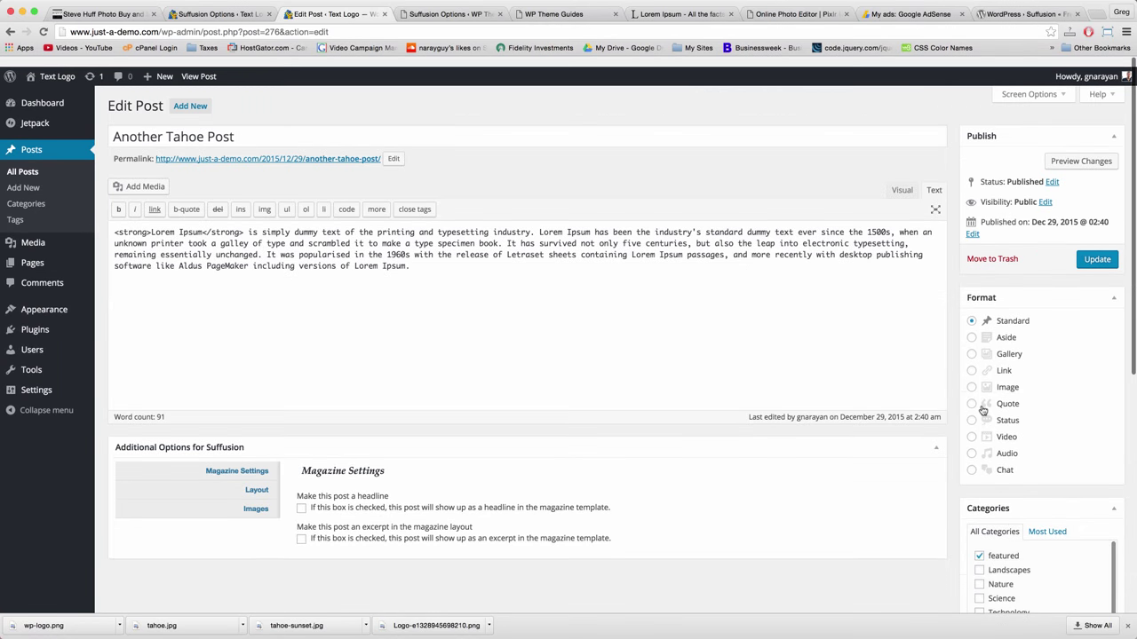
pyautogui.click(64, 69)
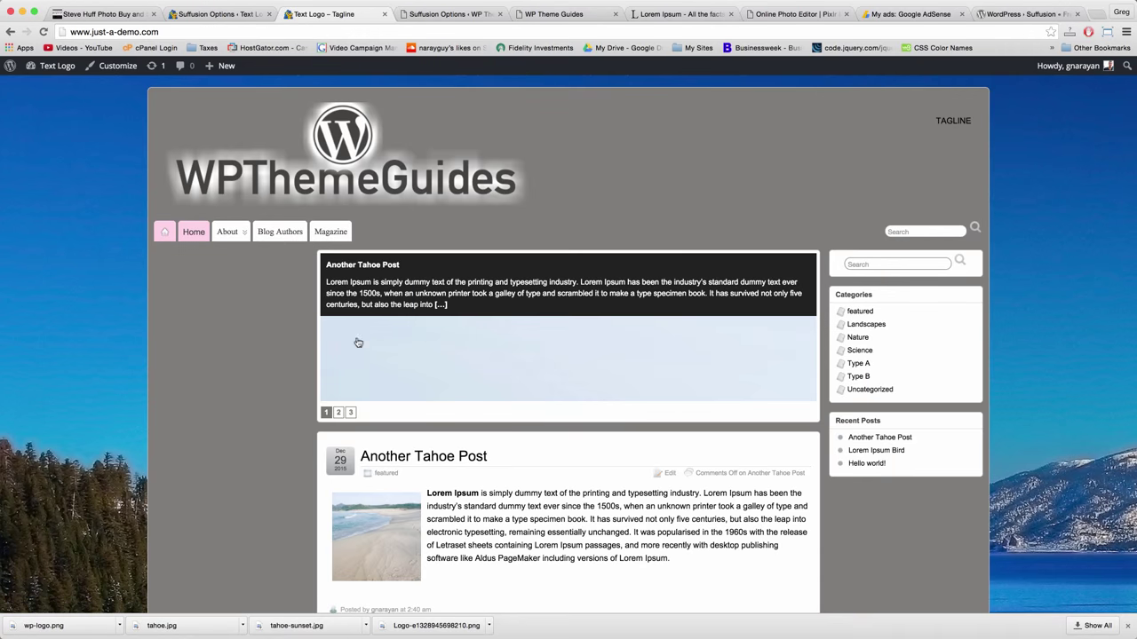
# Change the featured posts transition effect from Fade In to 'Slide in and back horizontally'
pyautogui.click(222, 14)
pyautogui.scroll(-1, 617, 450)
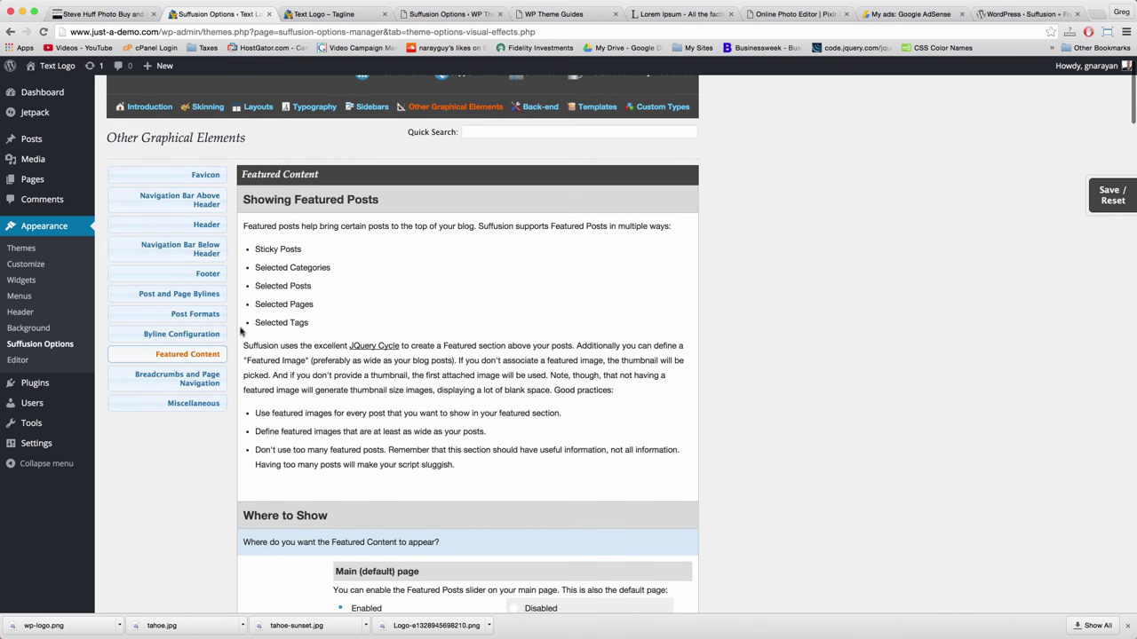
pyautogui.scroll(-10, 705, 396)
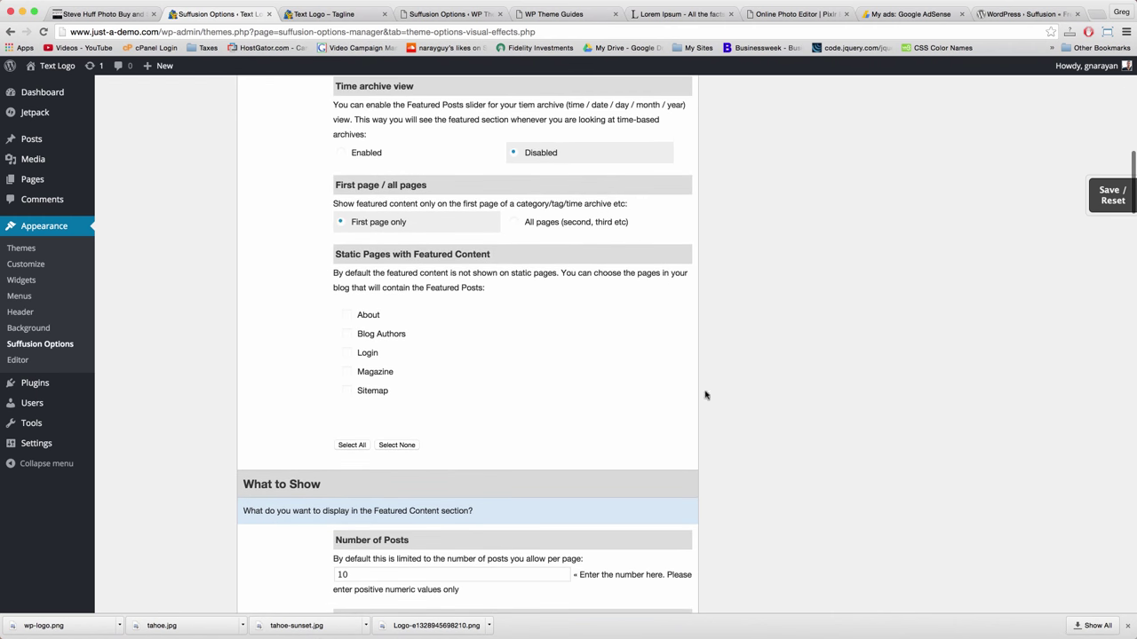
pyautogui.scroll(-15, 304, 241)
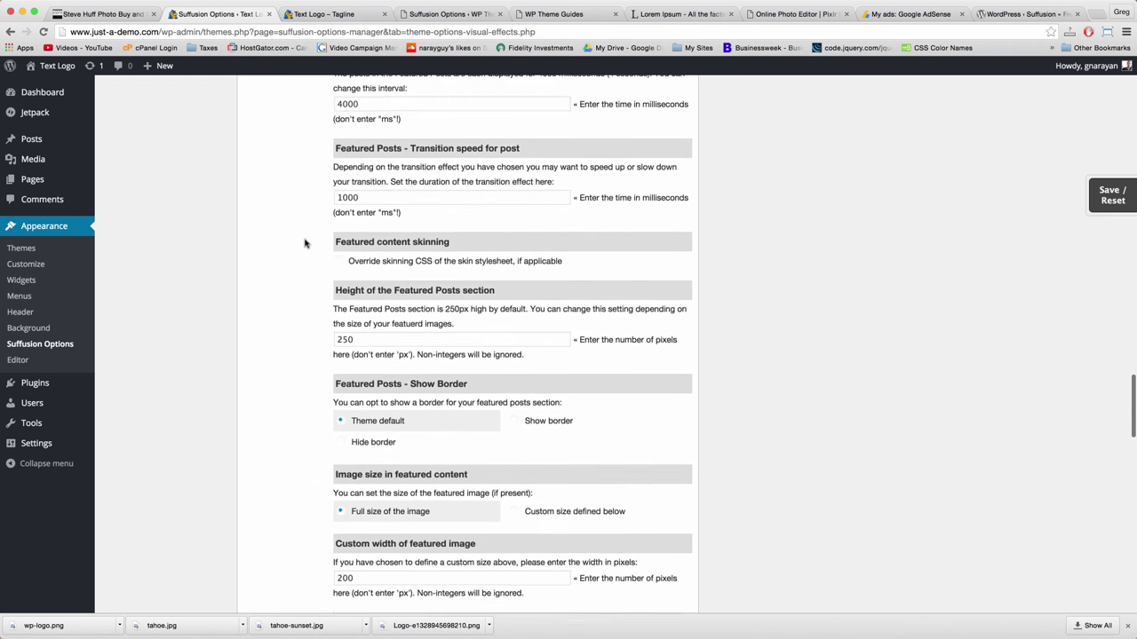
pyautogui.scroll(4, 304, 243)
pyautogui.scroll(3, 305, 243)
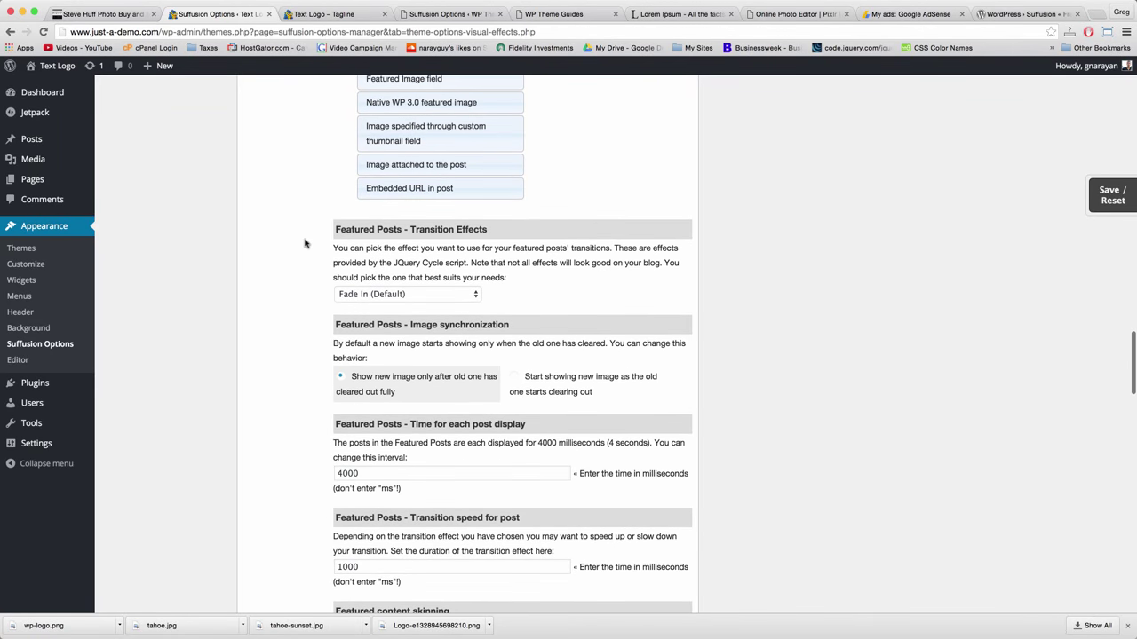
pyautogui.scroll(-3, 305, 243)
pyautogui.scroll(-2, 305, 243)
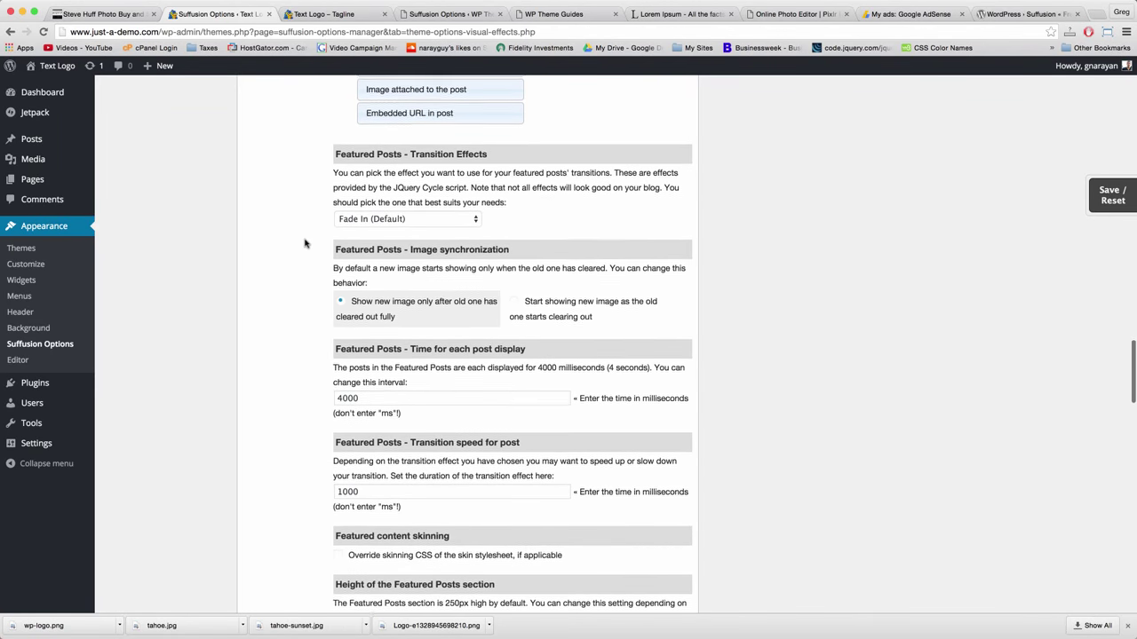
pyautogui.scroll(5, 302, 256)
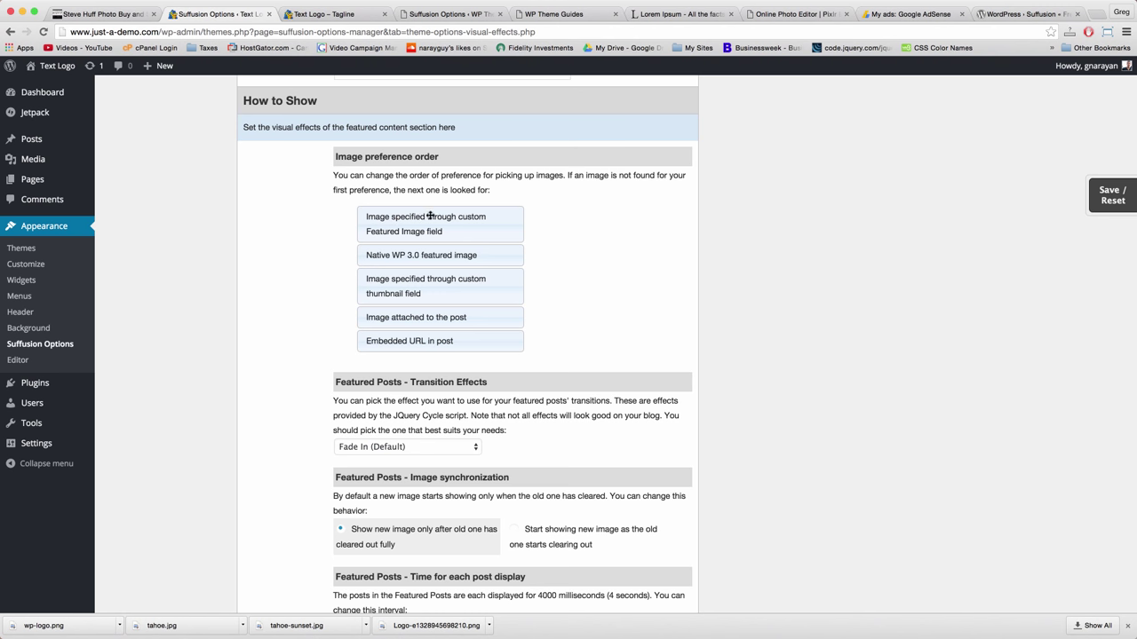
pyautogui.scroll(-3, 430, 216)
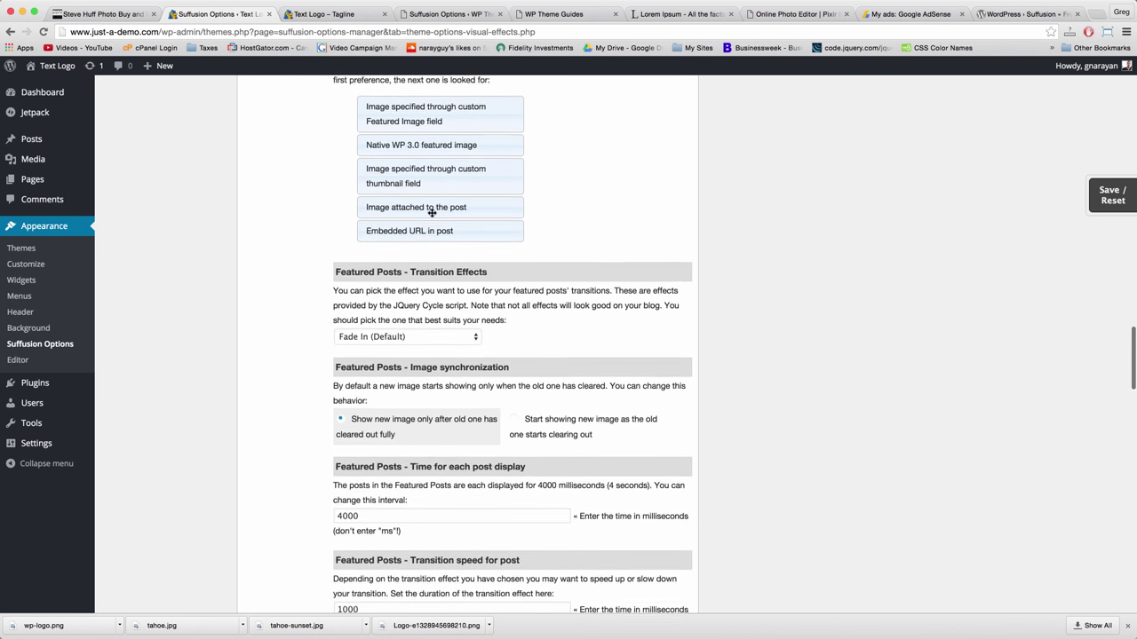
pyautogui.click(441, 334)
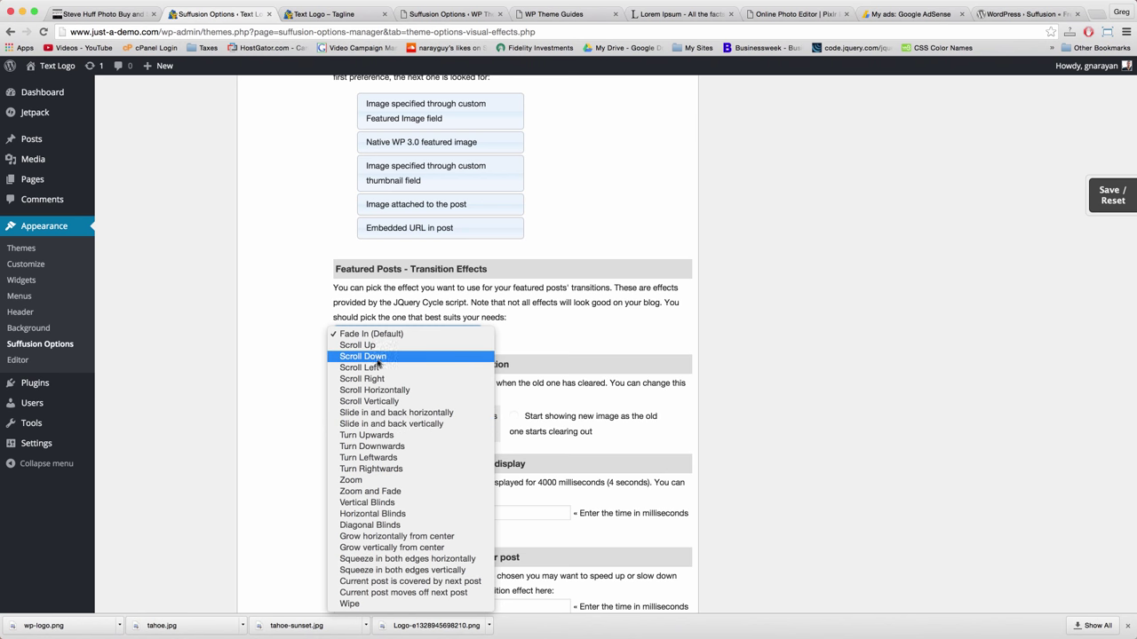
pyautogui.click(382, 413)
pyautogui.scroll(-2, 310, 394)
pyautogui.scroll(-5, 310, 396)
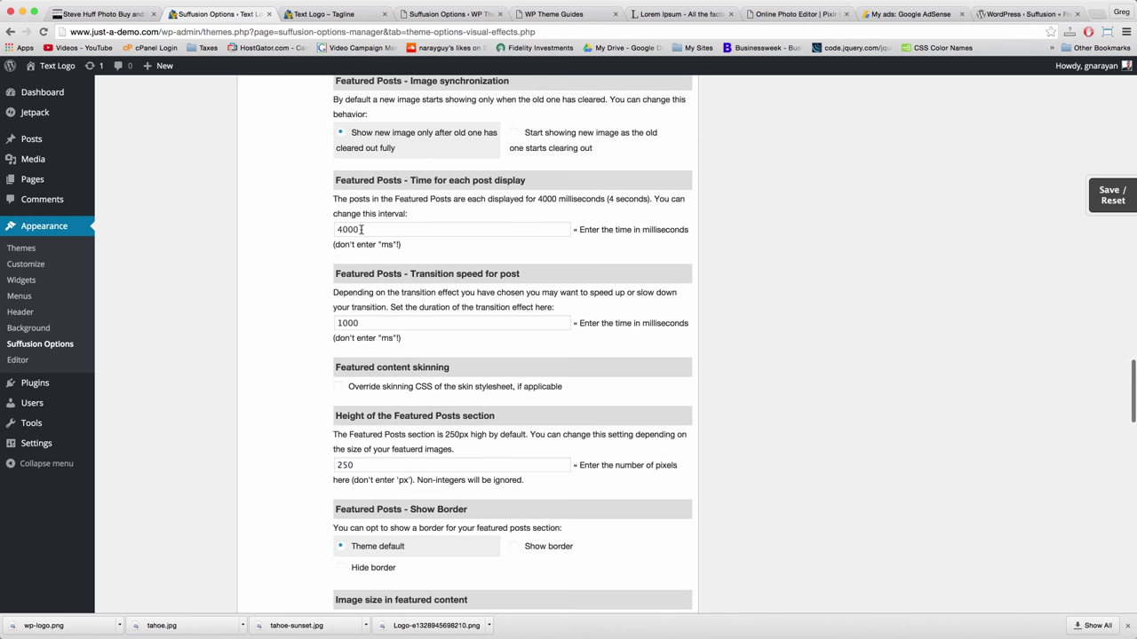
pyautogui.scroll(-4, 364, 266)
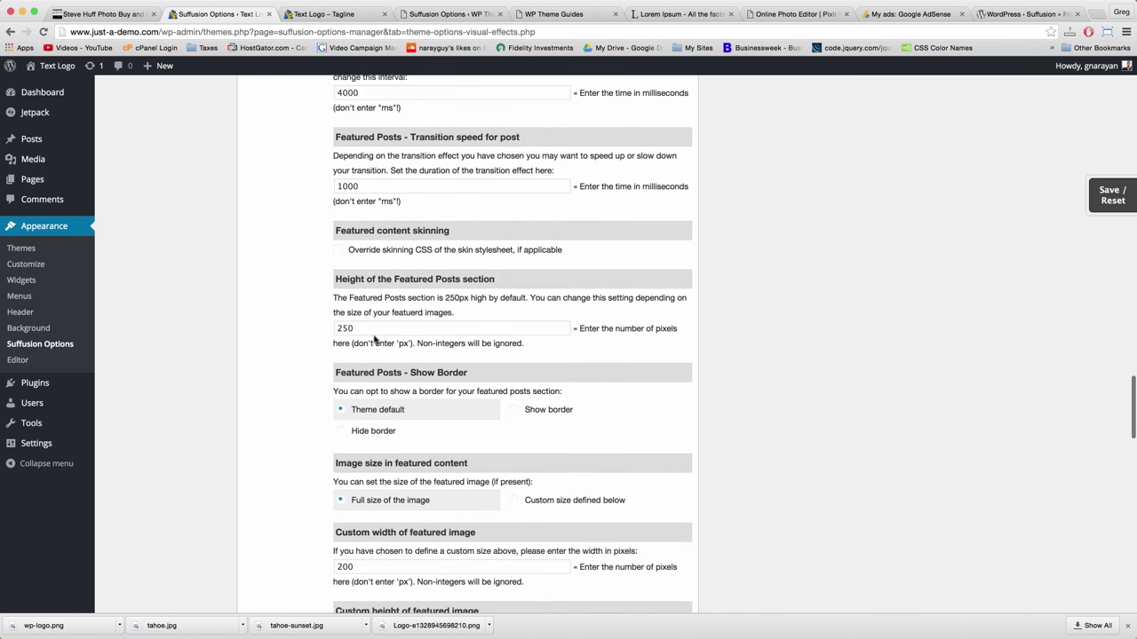
# Set the featured section height to 400 and the custom featured image size to 1000 × 400
pyautogui.click(364, 331)
pyautogui.doubleClick(364, 331)
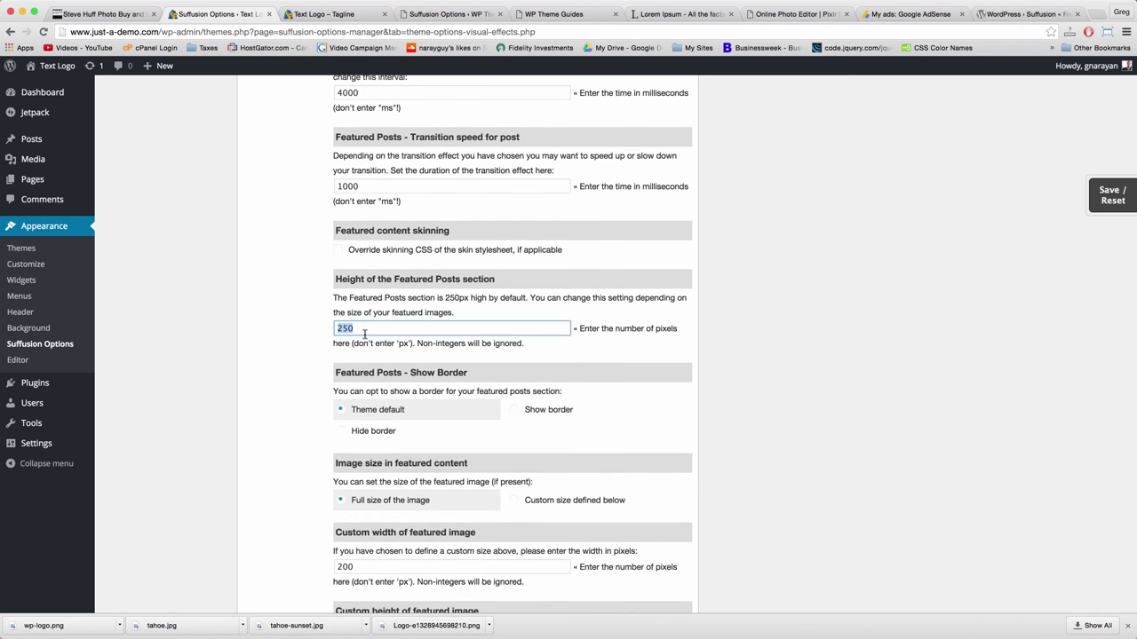
pyautogui.write('400')
pyautogui.scroll(-6, 512, 344)
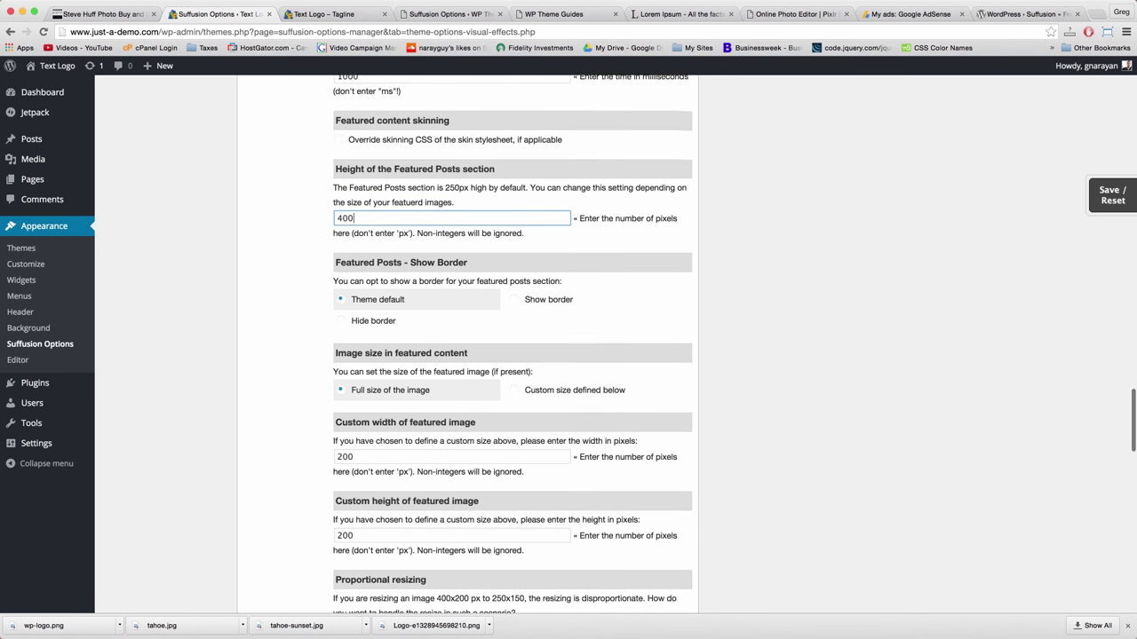
pyautogui.scroll(-1, 355, 353)
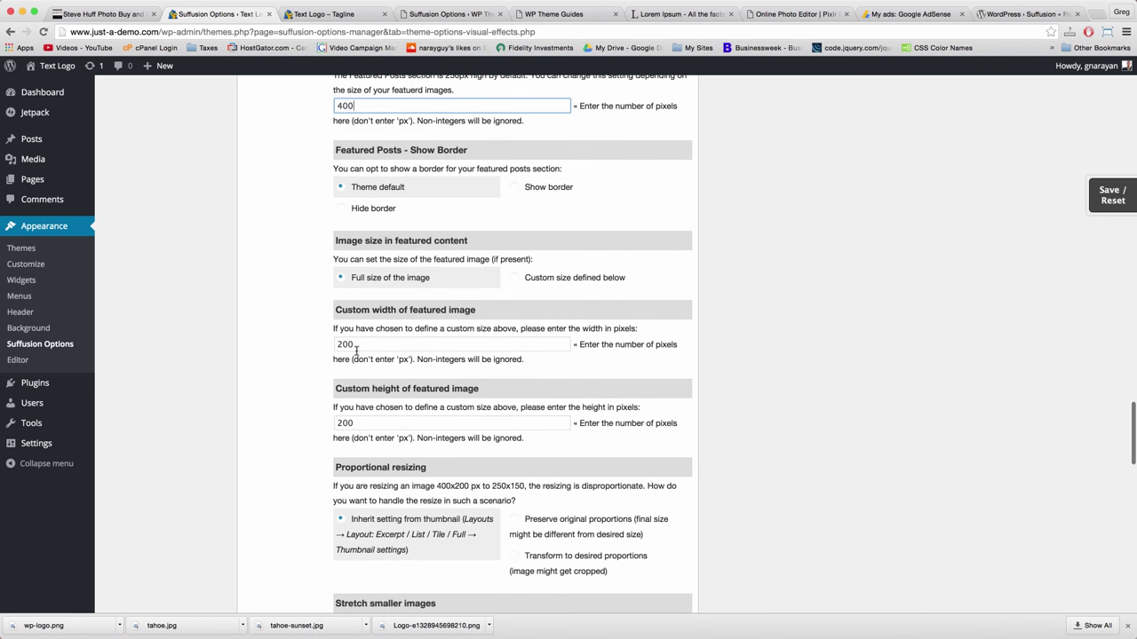
pyautogui.doubleClick(356, 349)
pyautogui.write('10')
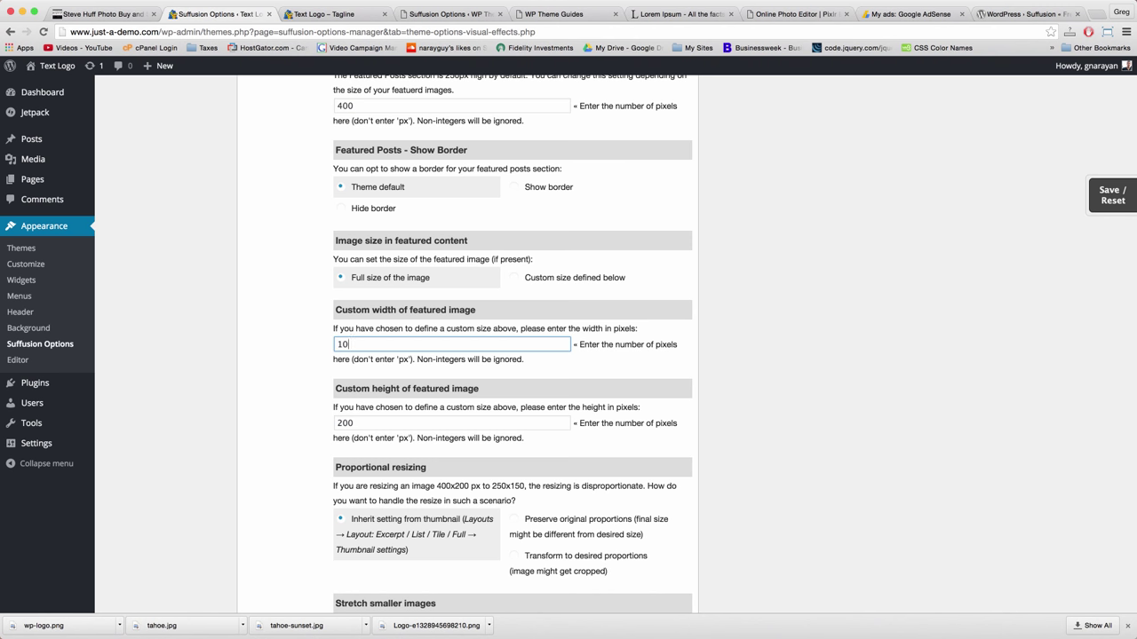
pyautogui.doubleClick(358, 423)
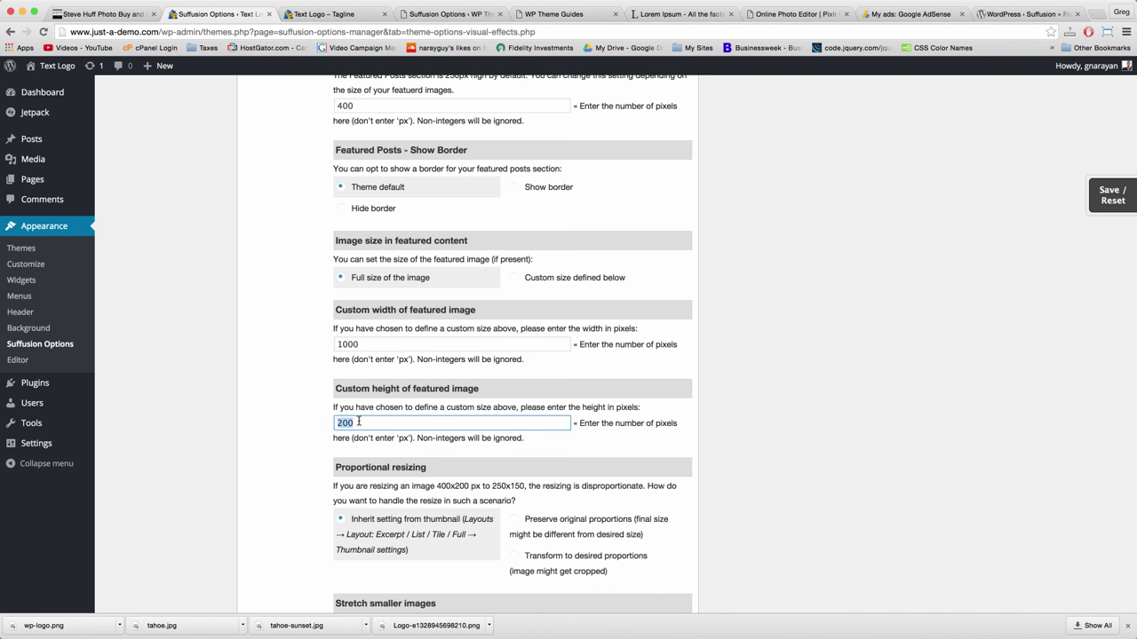
pyautogui.write('4')
pyautogui.scroll(-4, 409, 417)
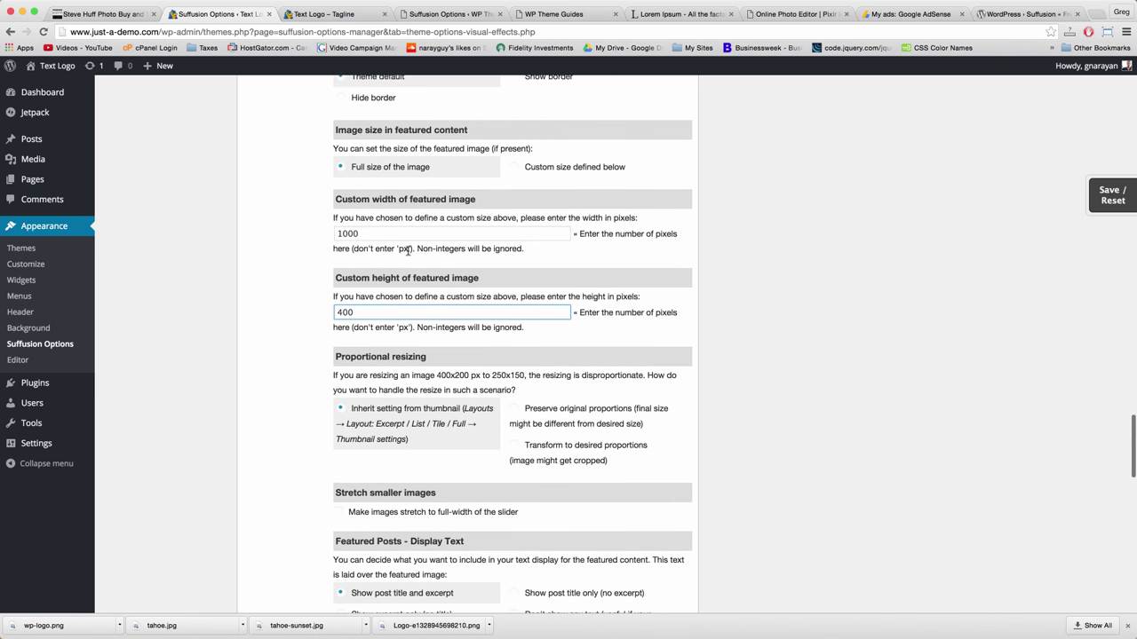
pyautogui.scroll(2, 408, 252)
pyautogui.scroll(-1, 419, 259)
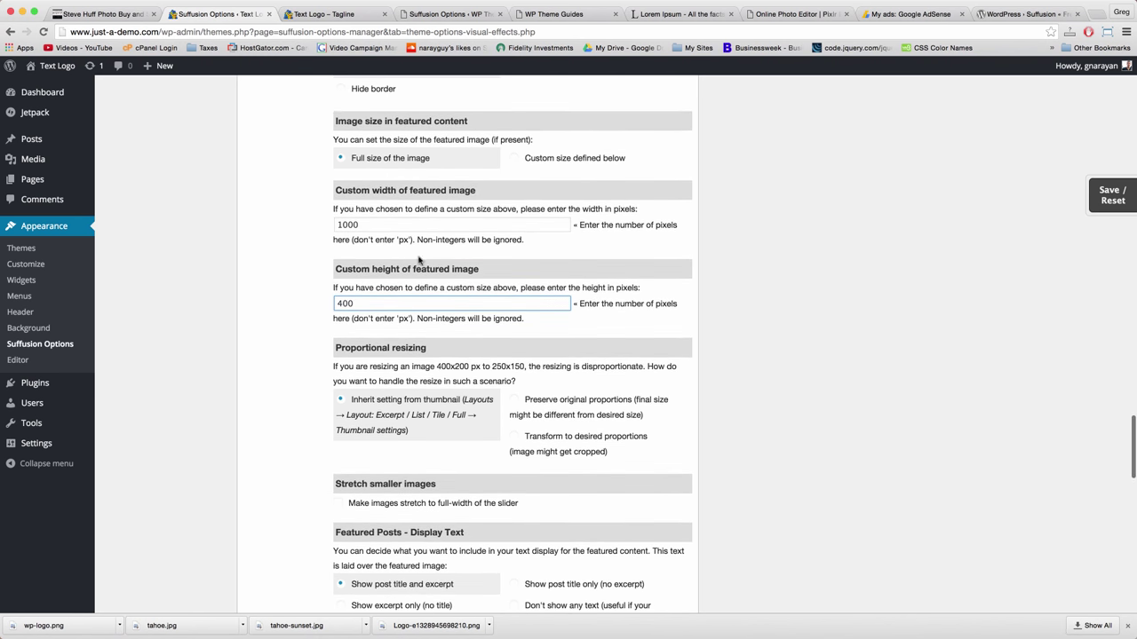
pyautogui.scroll(-6, 390, 220)
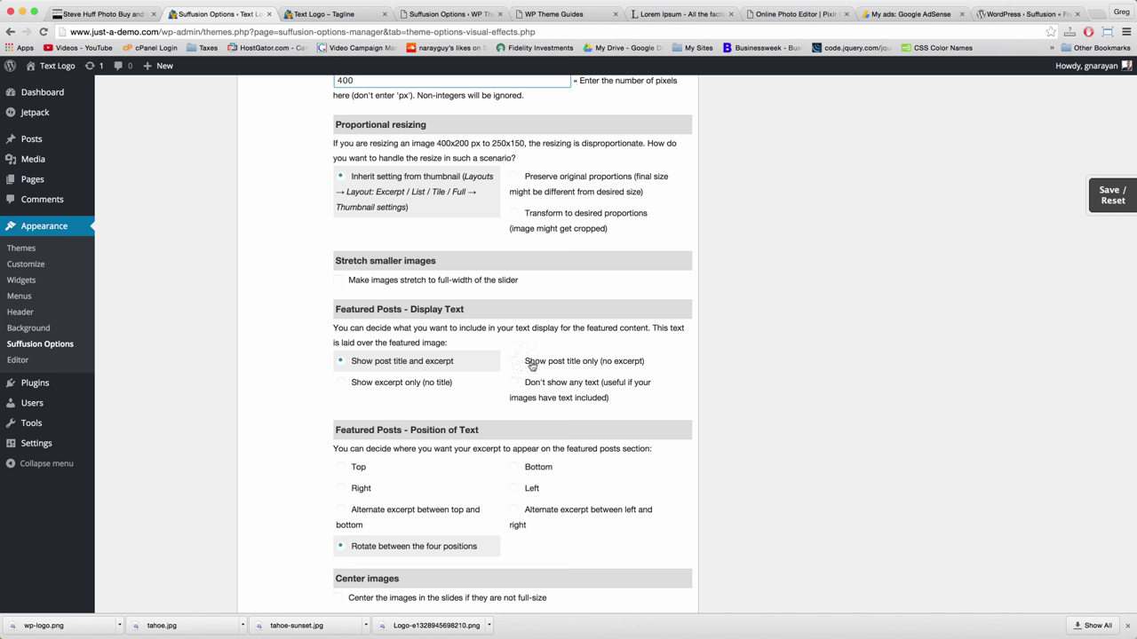
# Set the featured posts display text to post title only
pyautogui.click(515, 361)
pyautogui.scroll(-1, 368, 386)
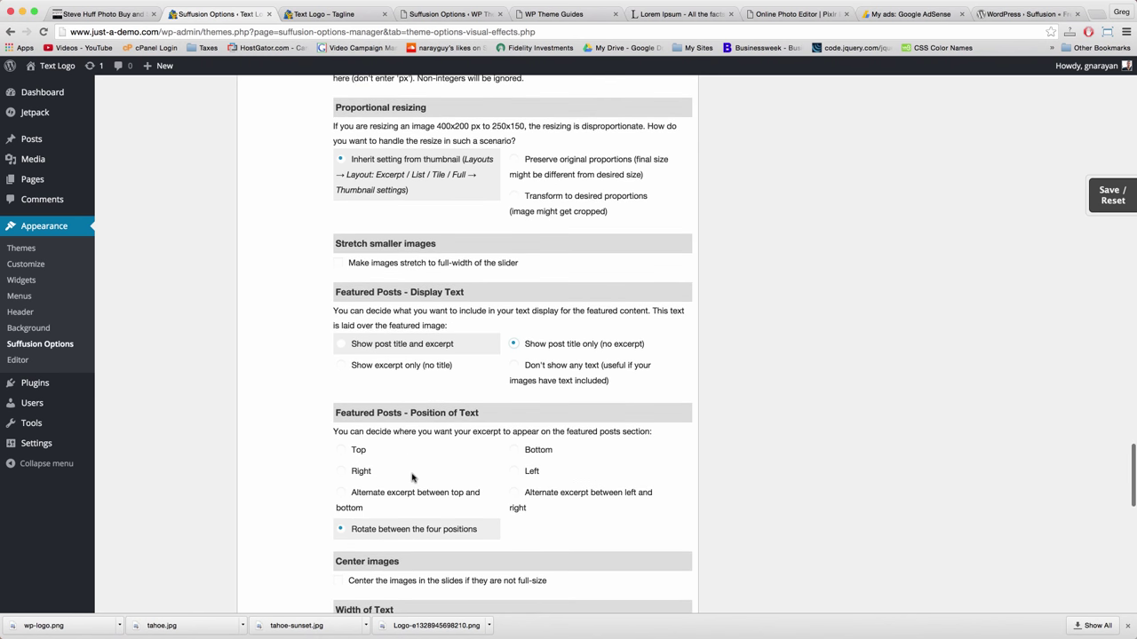
pyautogui.scroll(-2, 412, 477)
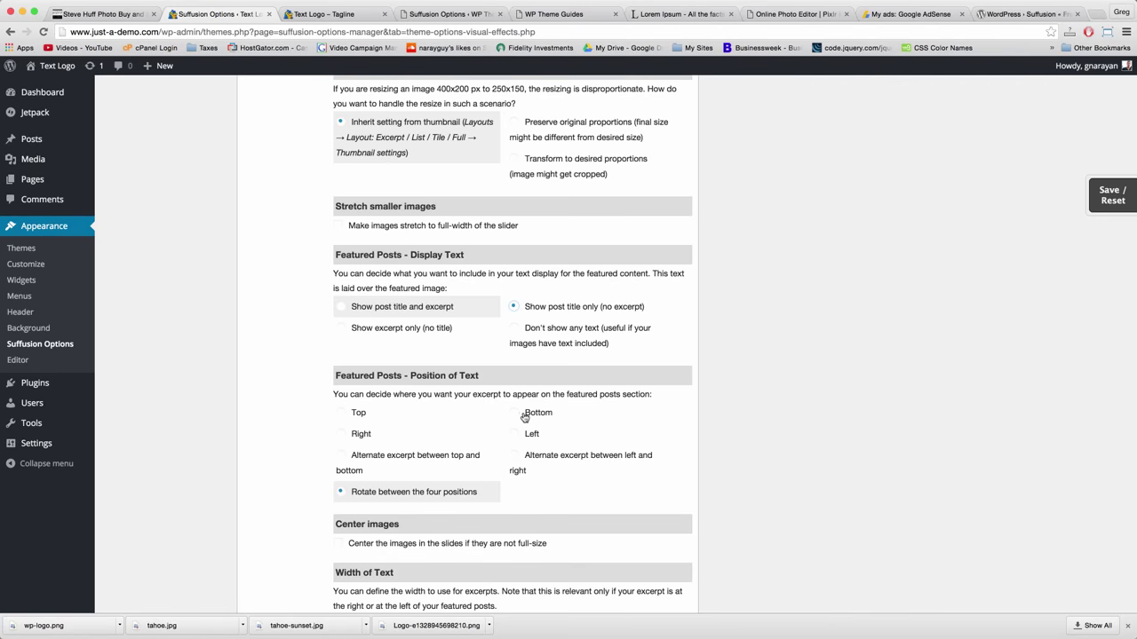
pyautogui.click(334, 14)
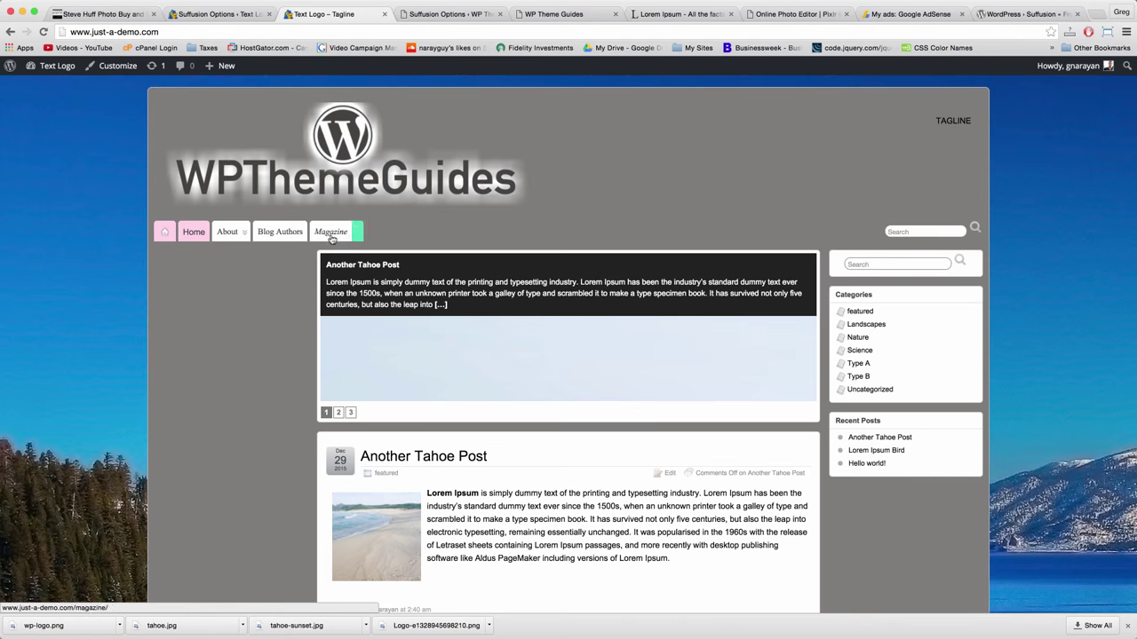
# Save the 'Featured Content' settings page in Suffusion Options
pyautogui.click(218, 13)
pyautogui.scroll(-5, 526, 421)
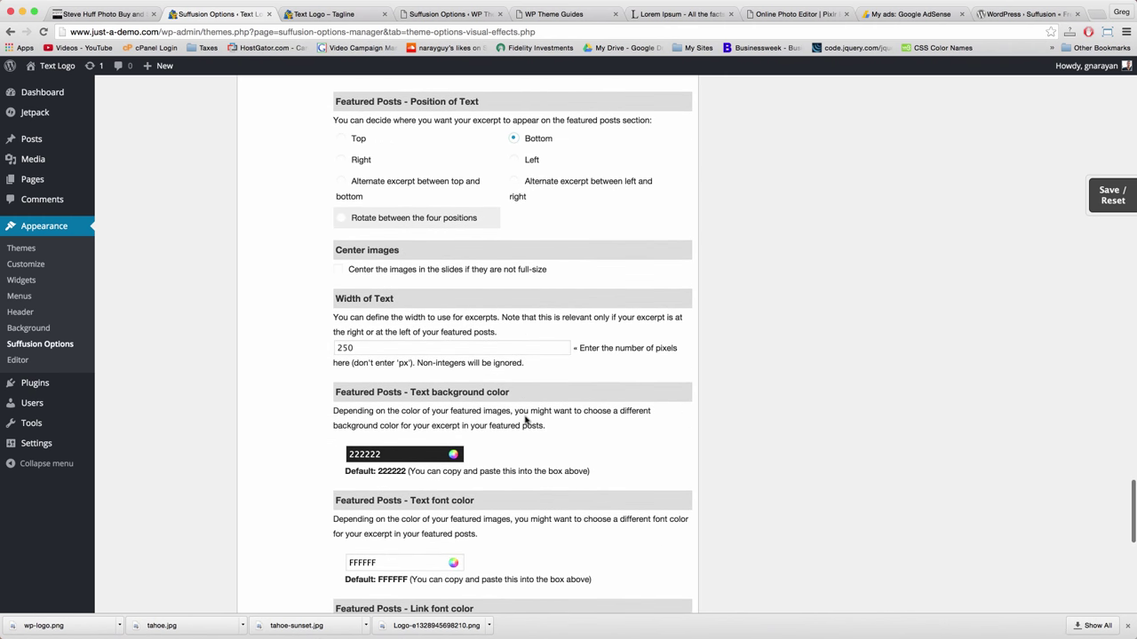
pyautogui.scroll(-3, 526, 421)
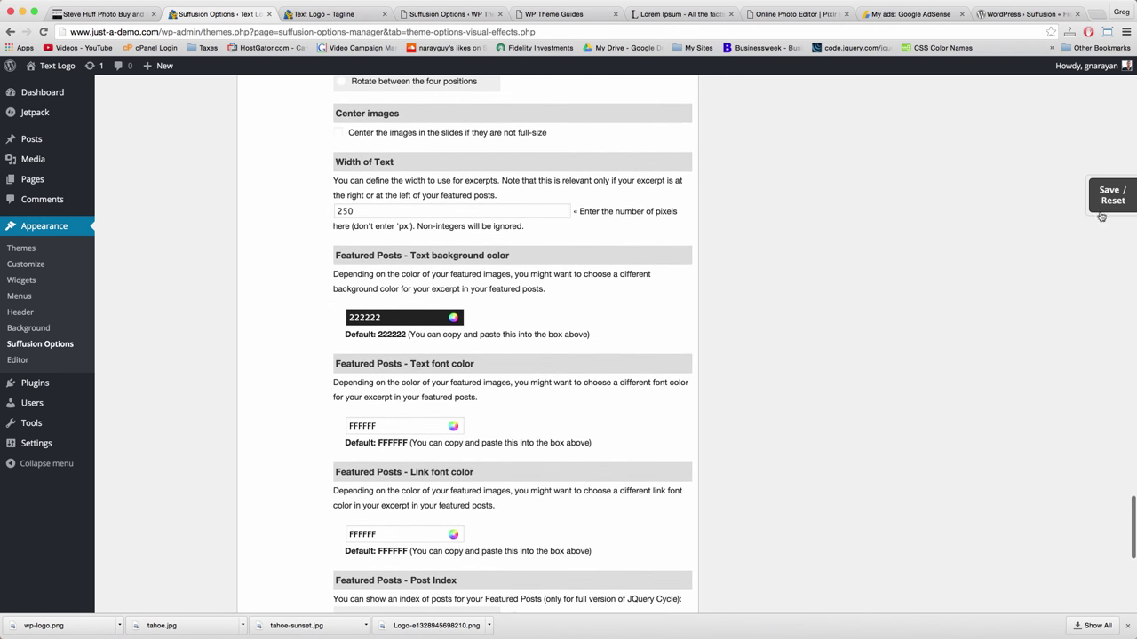
pyautogui.click(1101, 202)
pyautogui.click(1020, 250)
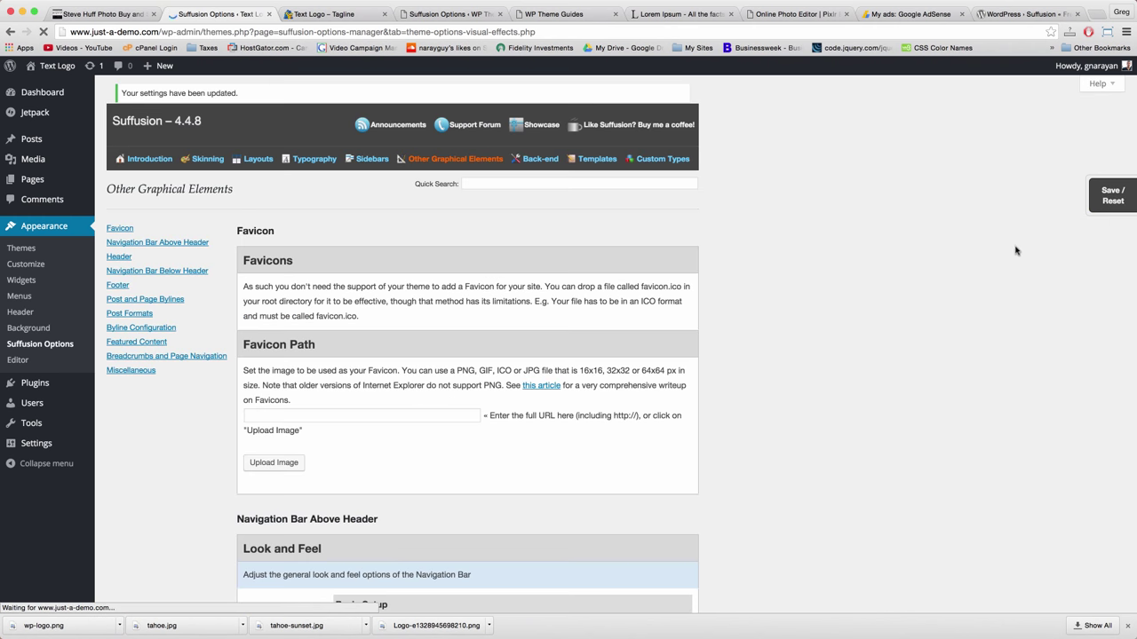
# Reload the front page and check slide 3 (Hello world!) and slide 1 for bottom titles
pyautogui.click(336, 15)
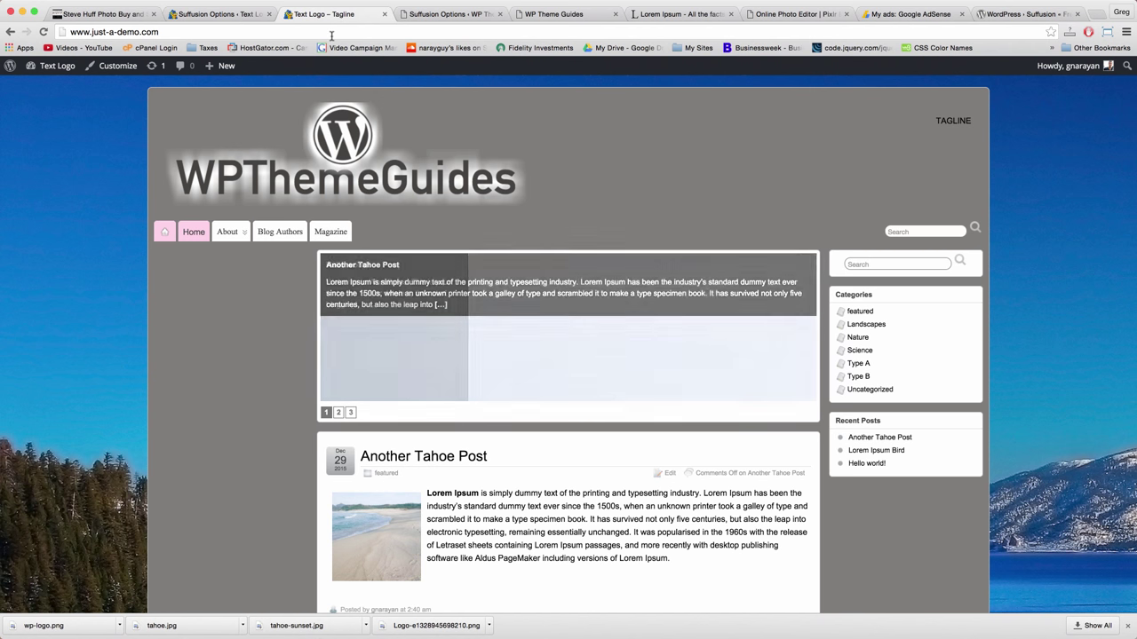
pyautogui.click(331, 33)
pyautogui.press('Return')
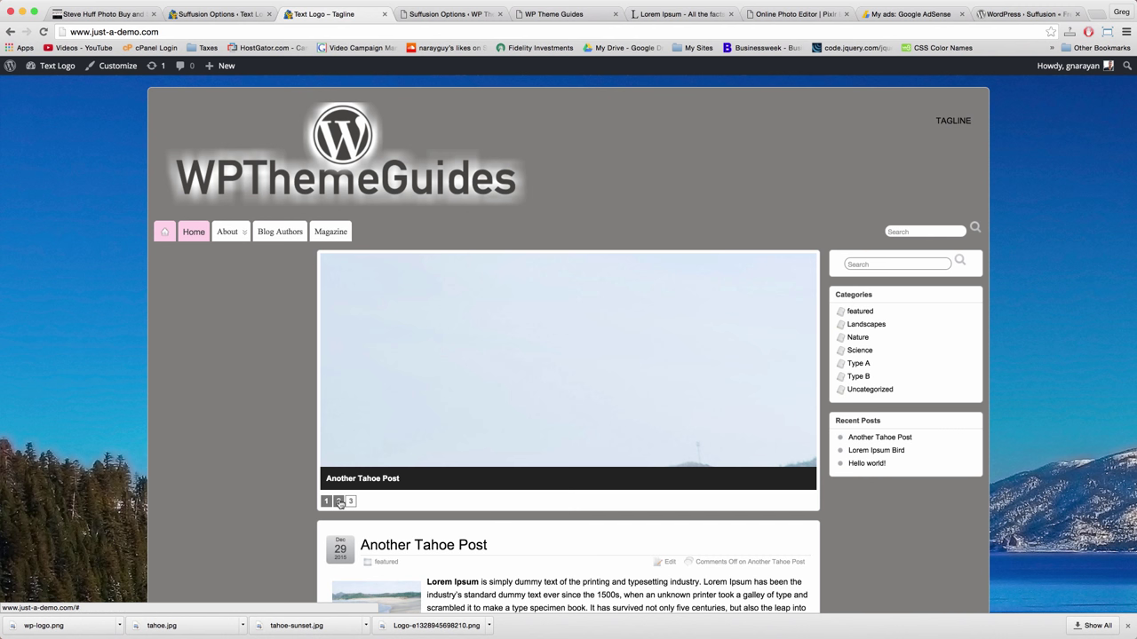
pyautogui.click(349, 503)
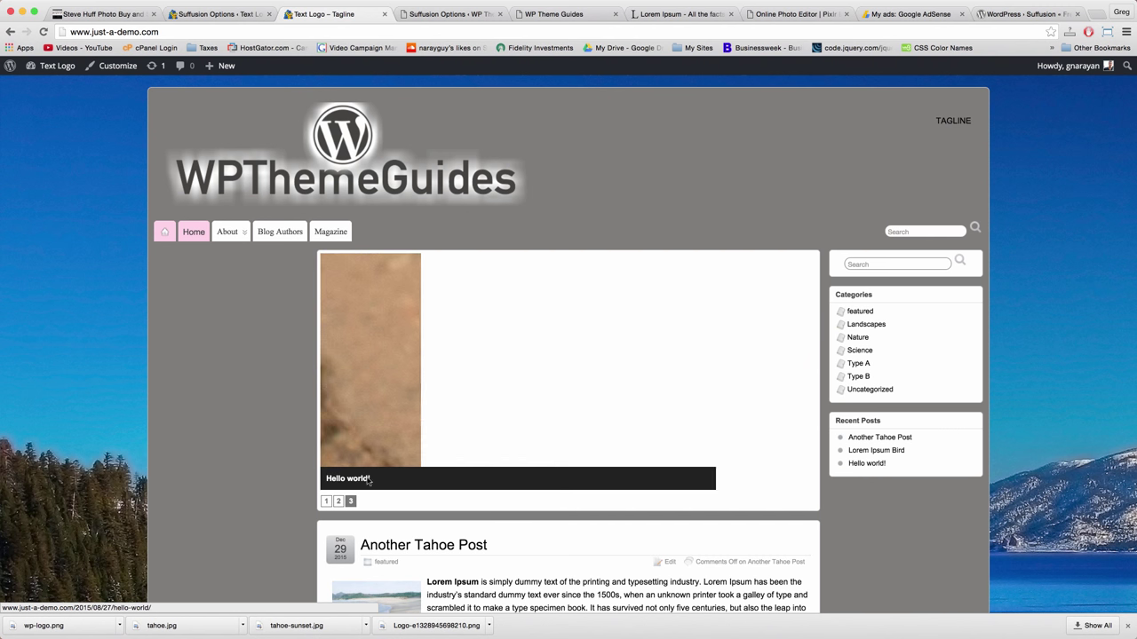
pyautogui.click(338, 502)
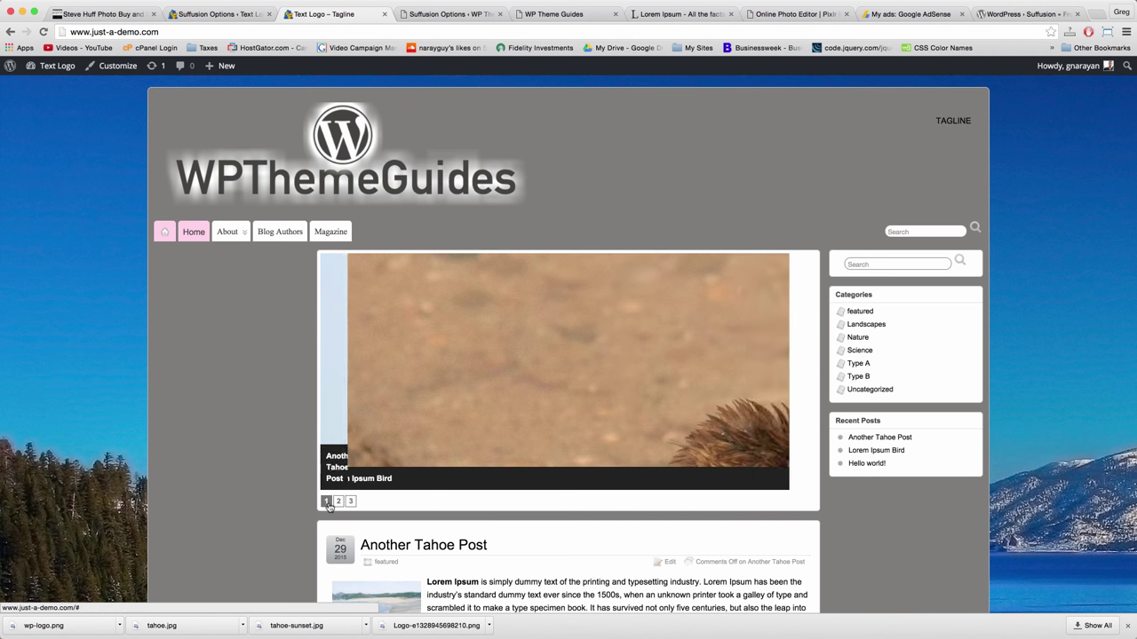
# Return to the Suffusion Featured Content options at the What to Show settings
pyautogui.hotkey('ctrl', 'shift', 'Tab')
pyautogui.scroll(-2, 483, 381)
pyautogui.scroll(-20, 483, 382)
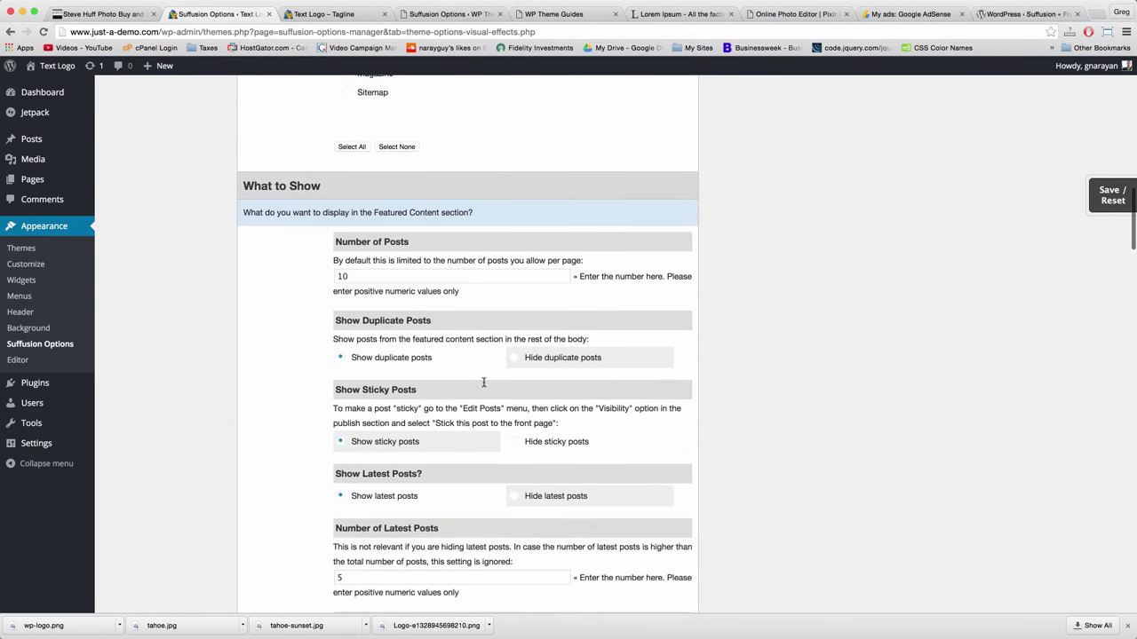
# Confirm the custom featured image width 1000 and height 400, then save 'Featured Content'
pyautogui.scroll(-15, 483, 385)
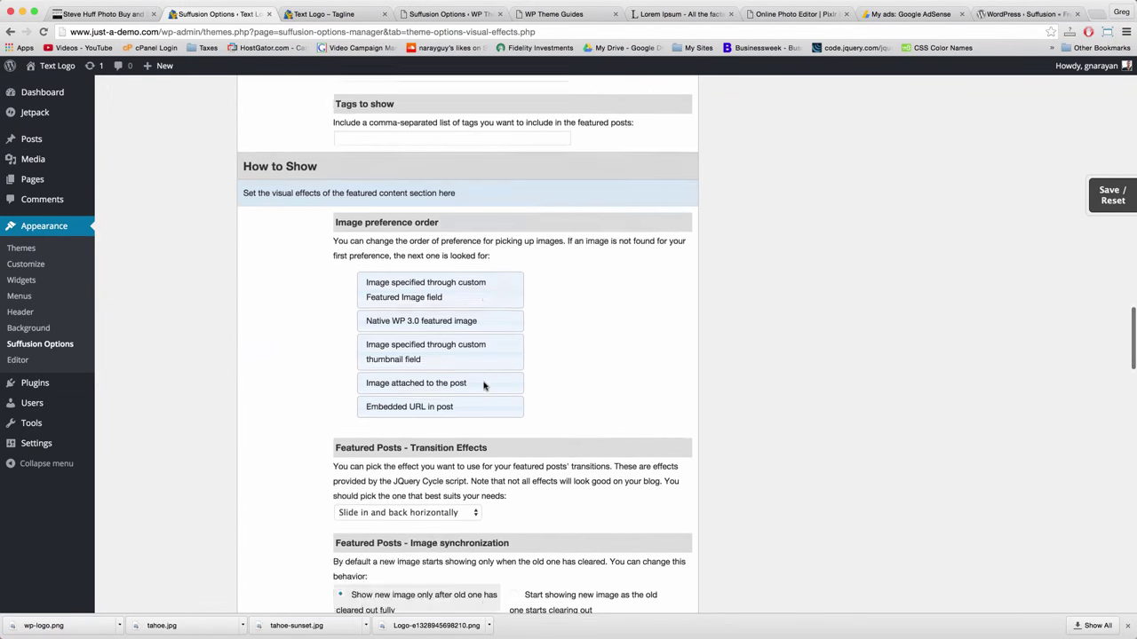
pyautogui.scroll(-5, 483, 386)
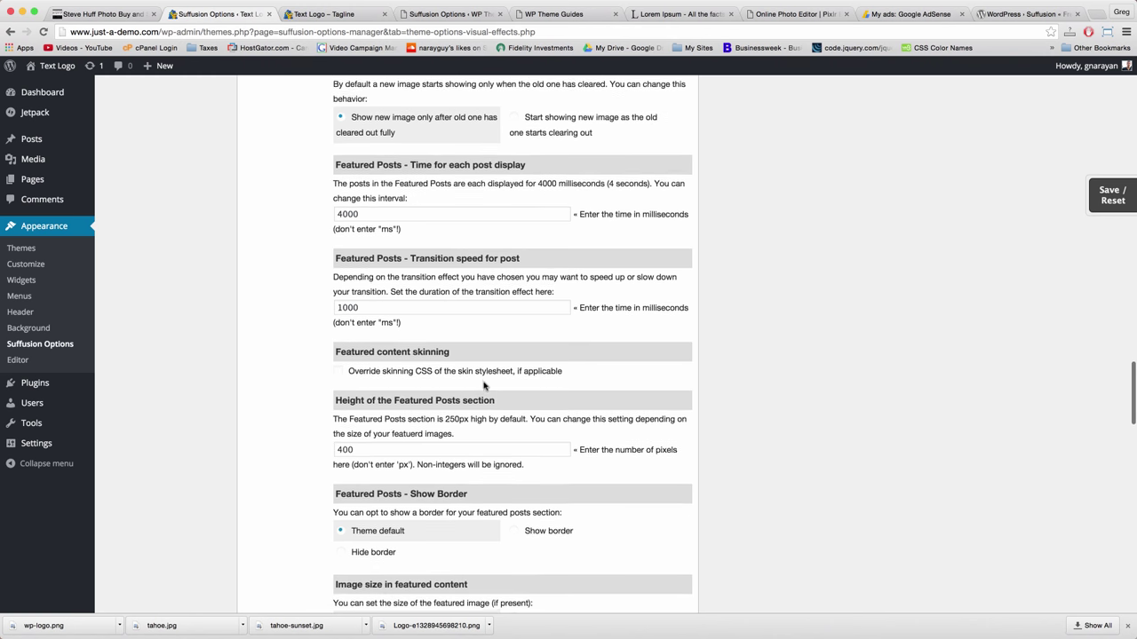
pyautogui.scroll(-6, 483, 385)
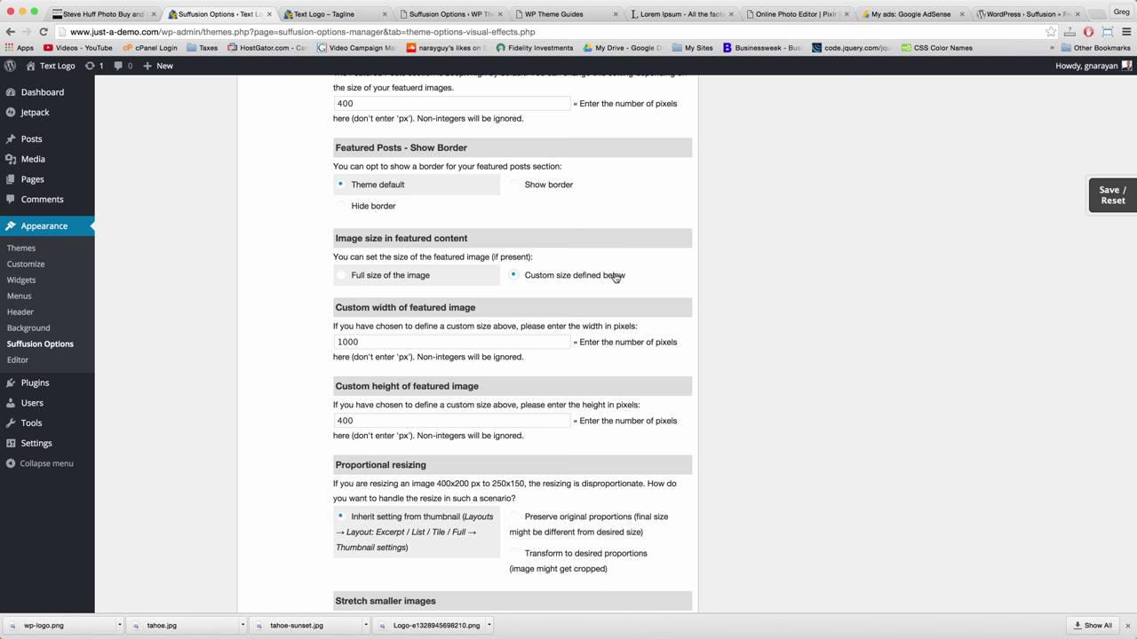
pyautogui.click(358, 340)
pyautogui.click(368, 420)
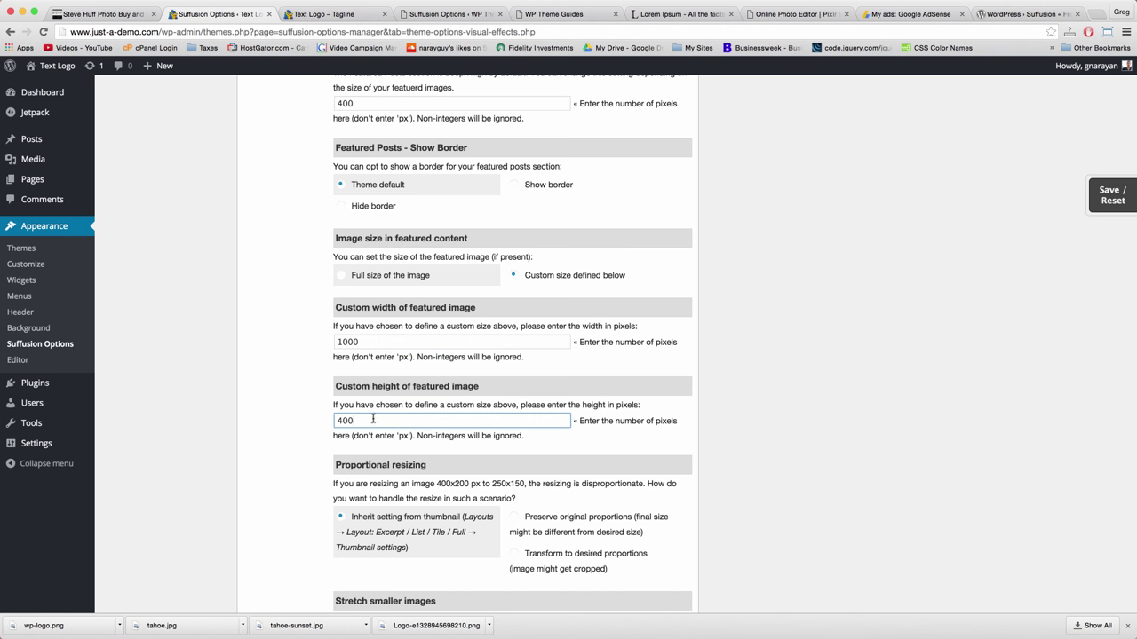
pyautogui.click(1112, 195)
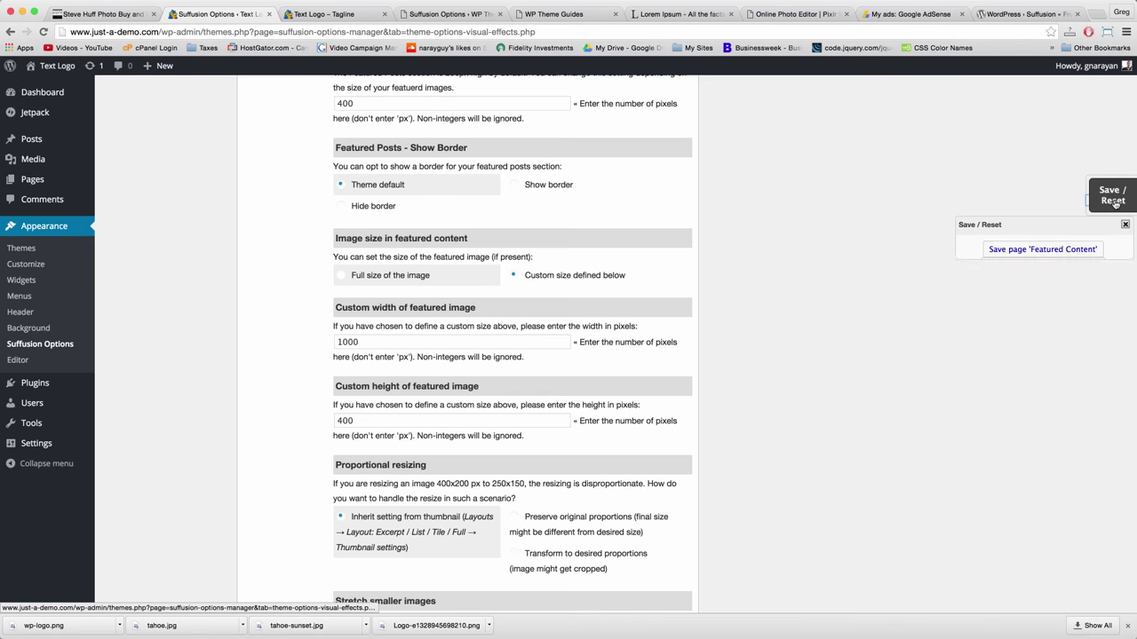
pyautogui.click(1056, 252)
# Reload the front page and preview slides 2 (Lorem Ipsum Bird) and 3 (Hello world!) resized
pyautogui.click(325, 18)
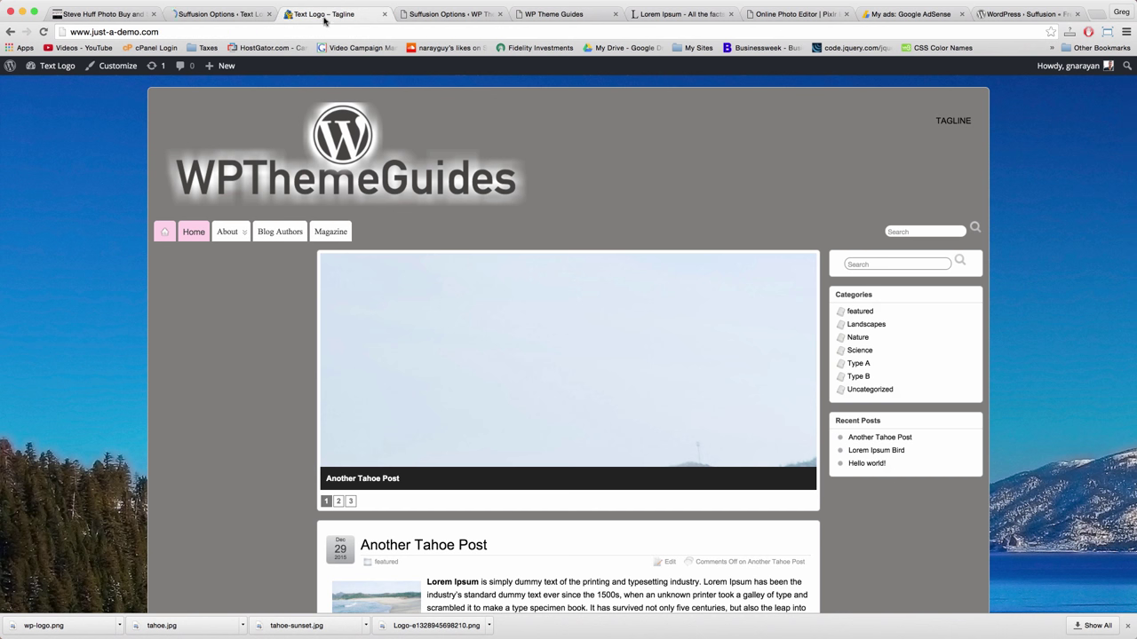
pyautogui.click(324, 31)
pyautogui.press('Return')
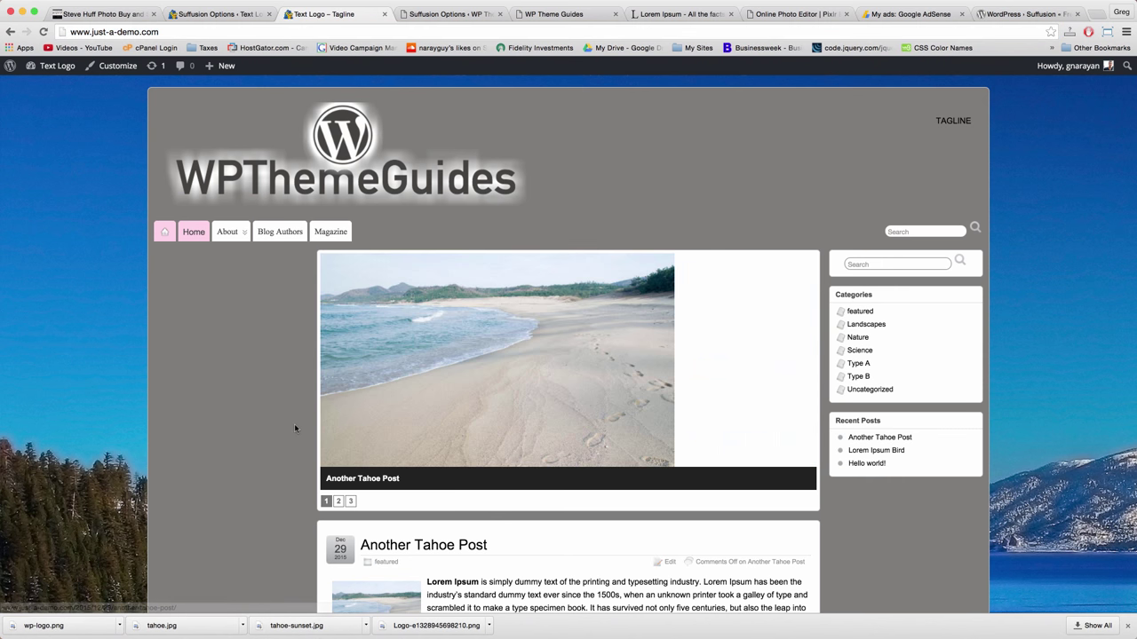
pyautogui.click(338, 500)
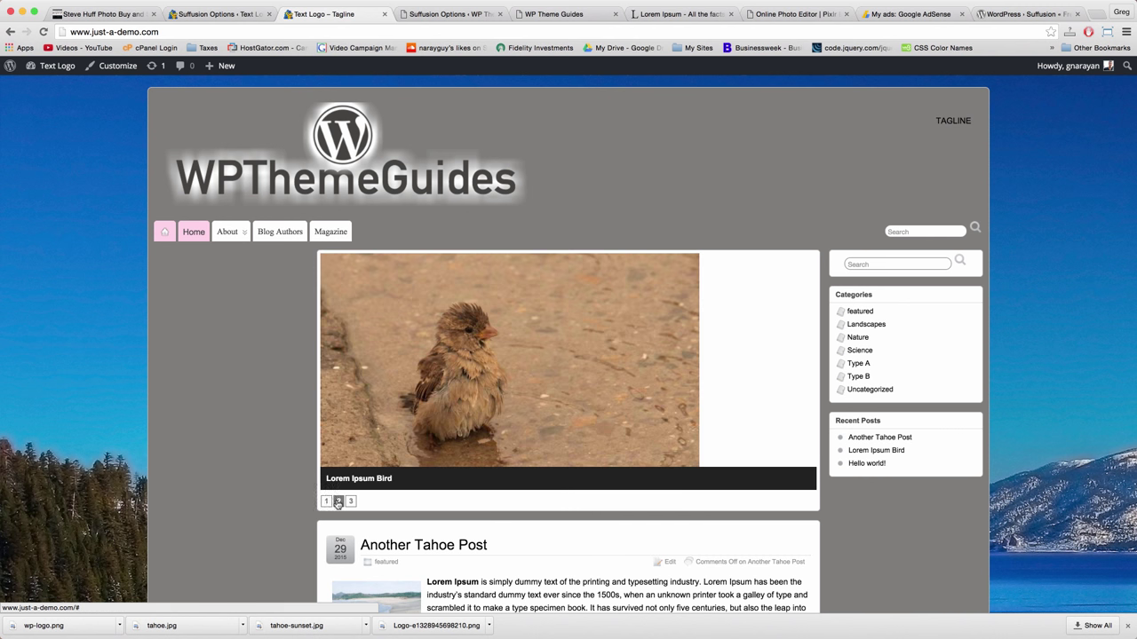
pyautogui.click(349, 502)
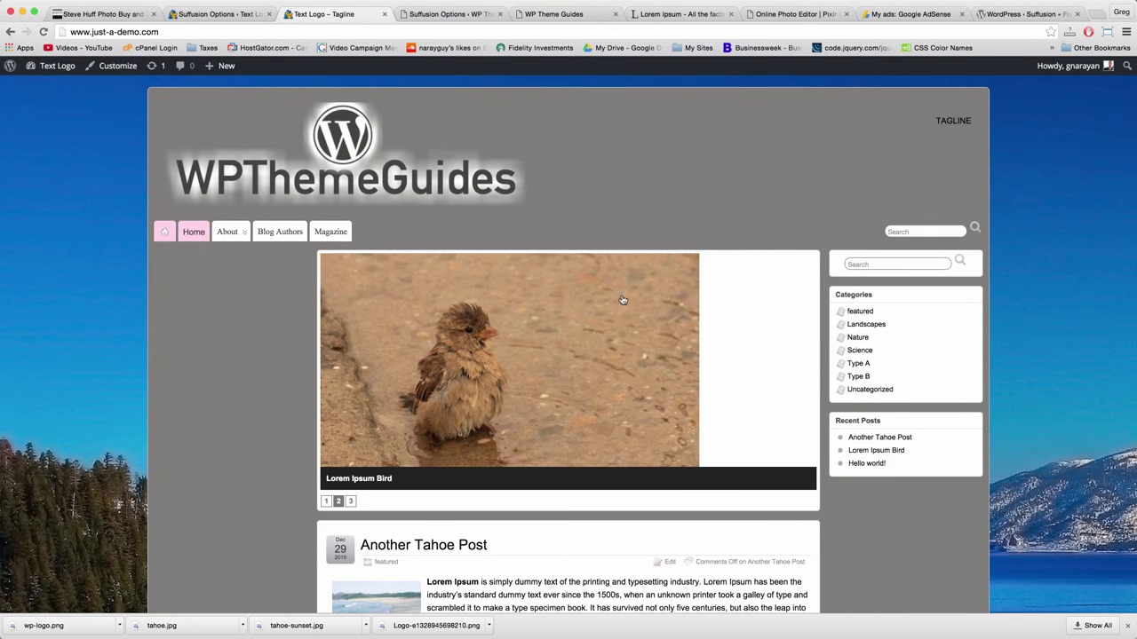
# Recheck the 1000 × 400 custom featured image size, then go to Media > Library
pyautogui.click(199, 14)
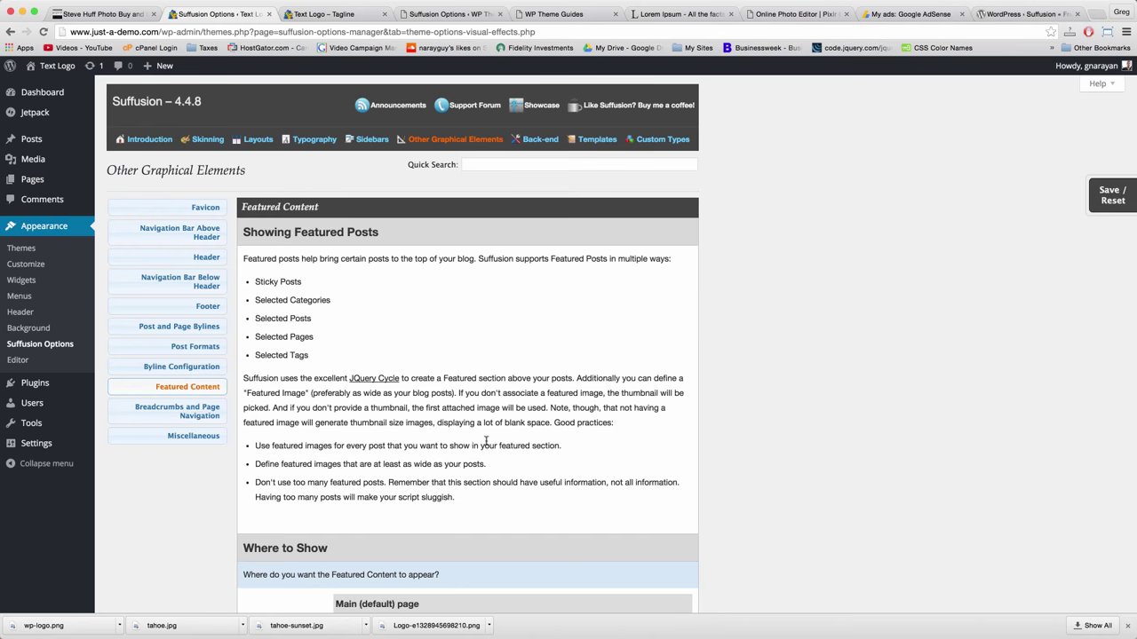
pyautogui.scroll(-10, 486, 440)
pyautogui.scroll(-15, 486, 441)
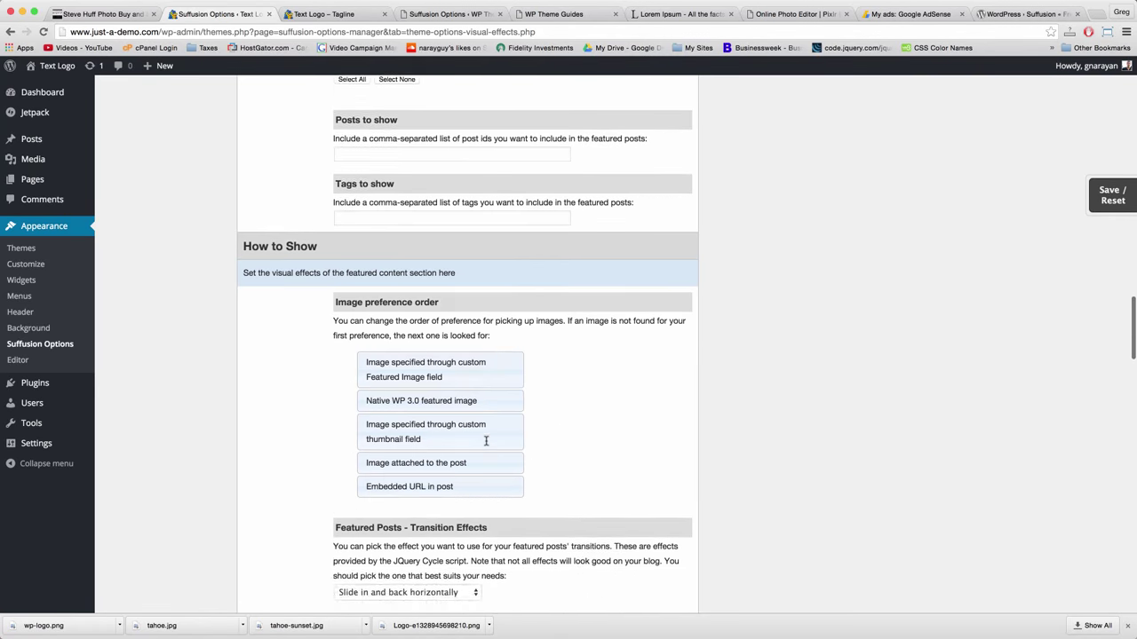
pyautogui.scroll(2, 486, 440)
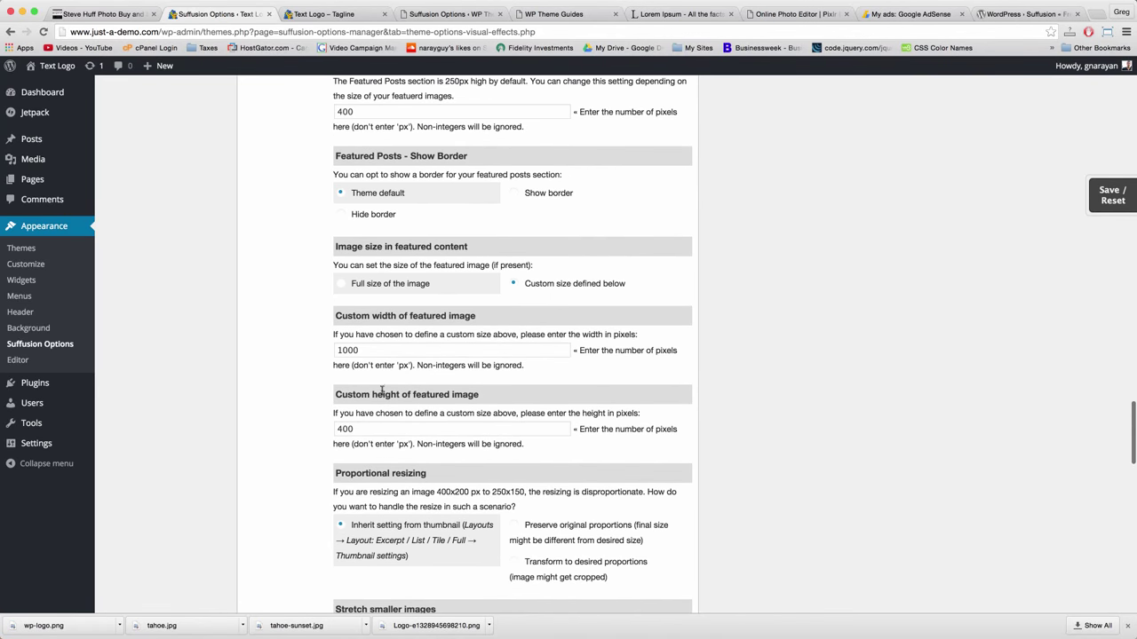
pyautogui.doubleClick(353, 428)
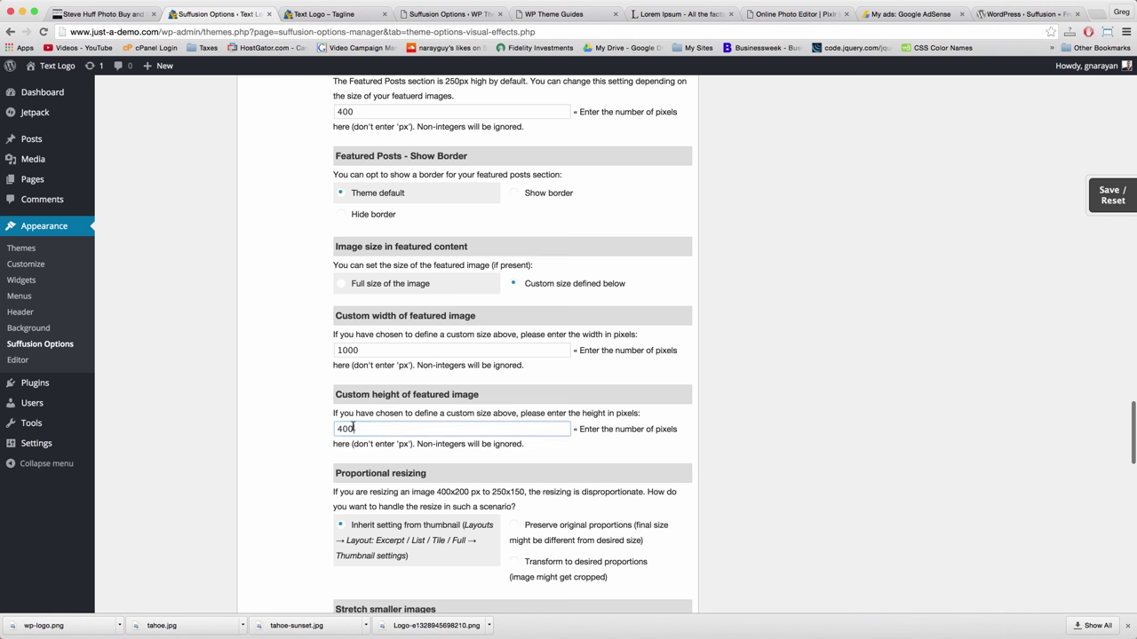
pyautogui.doubleClick(352, 350)
pyautogui.click(262, 309)
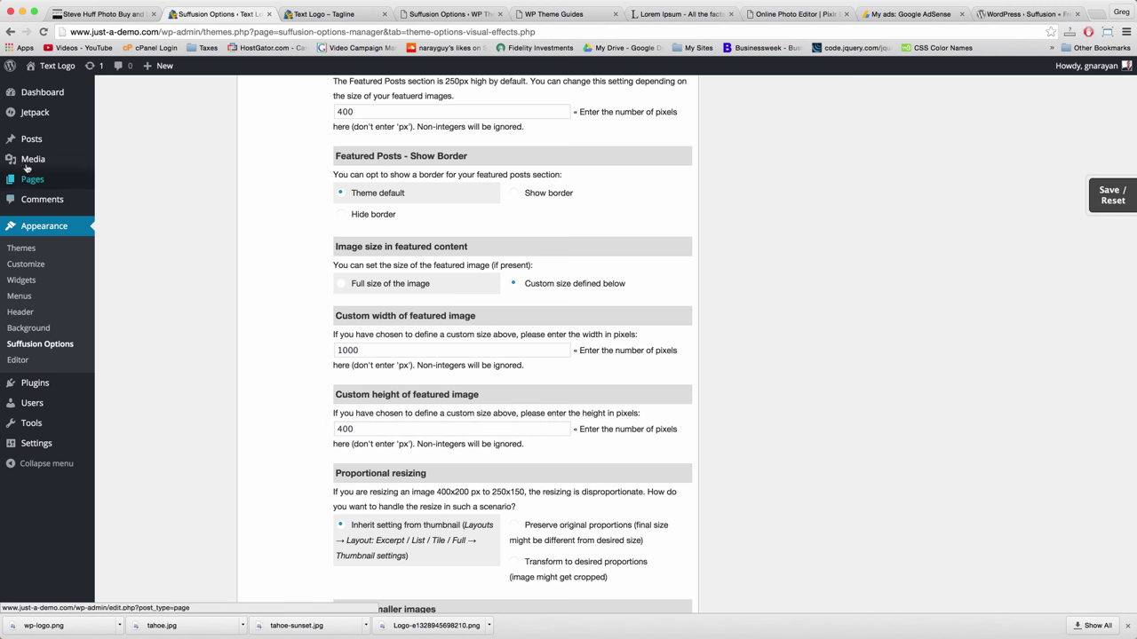
pyautogui.moveTo(28, 161)
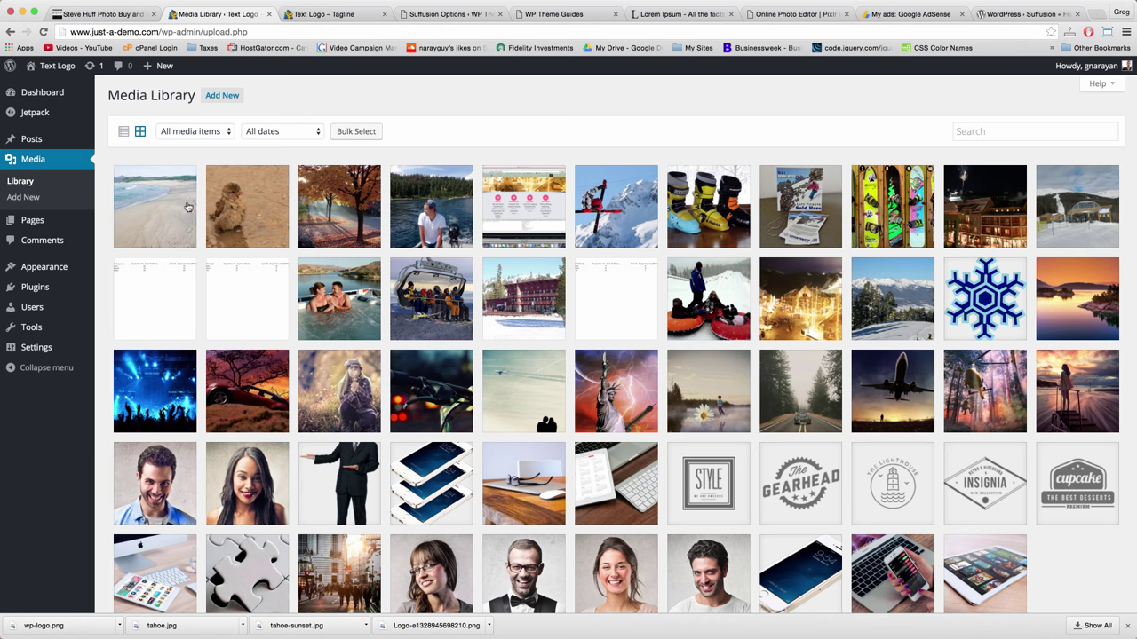
# Open were-at-the-beach.jpg (3872 × 2592) in the image editor and begin entering a crop aspect ratio
pyautogui.click(174, 210)
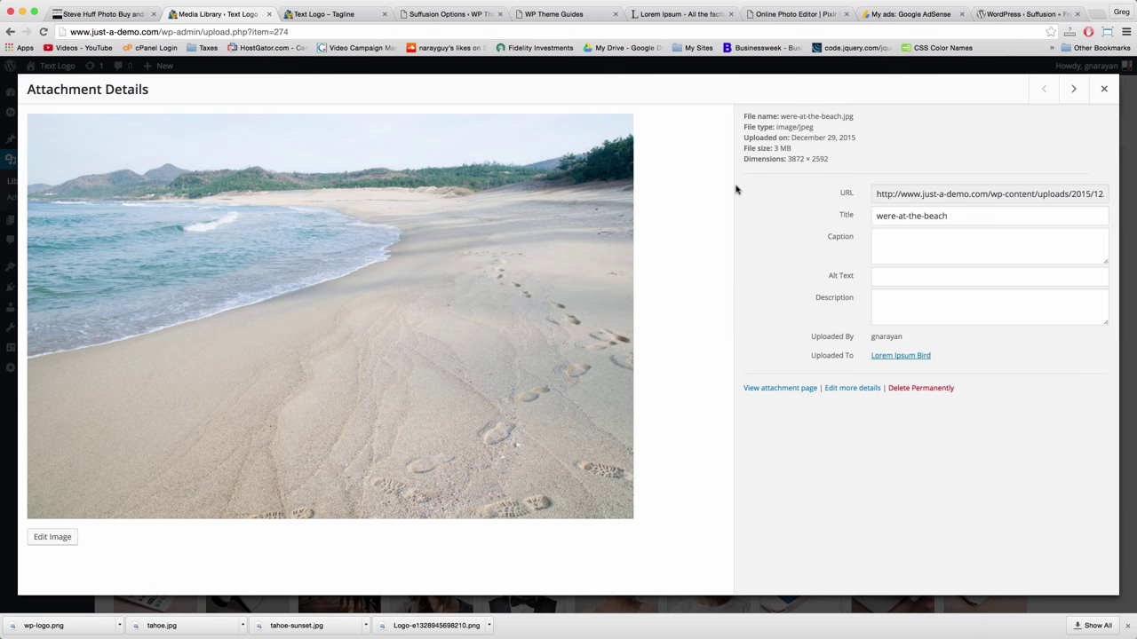
pyautogui.click(54, 536)
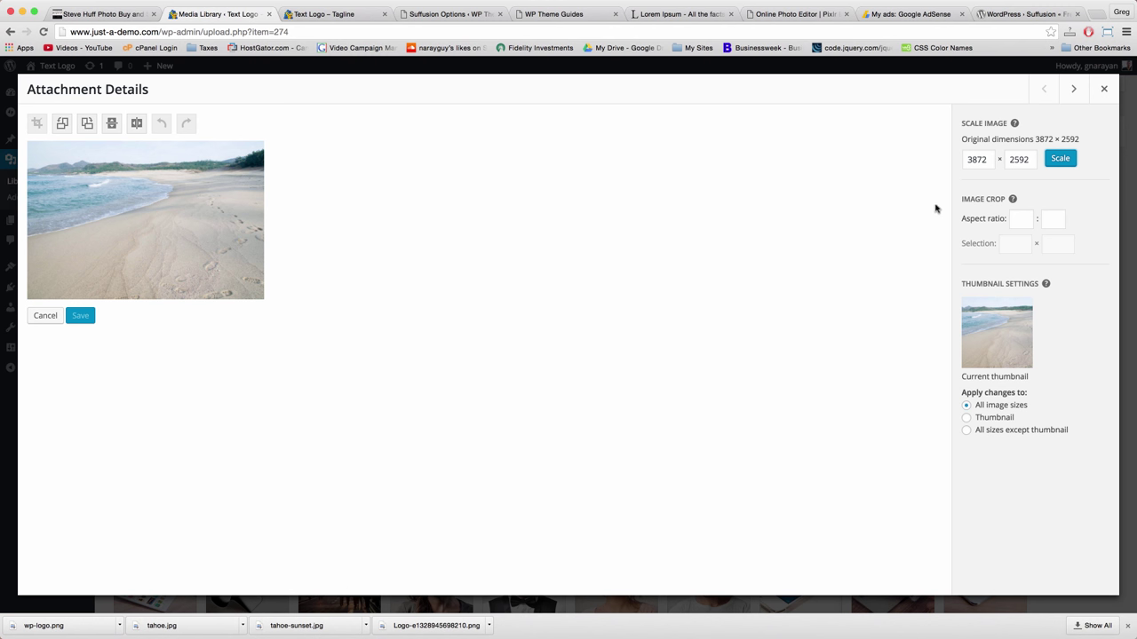
pyautogui.click(1017, 221)
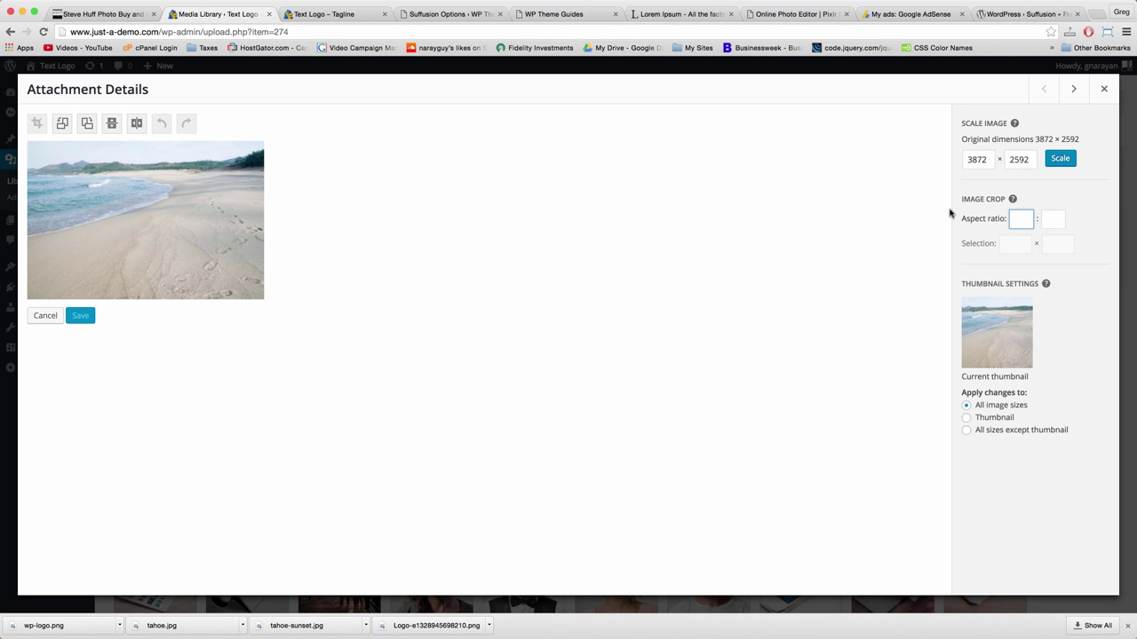
# Enter a 10:4 crop aspect ratio for the beach photo in Edit Image
pyautogui.write('10')
pyautogui.click(1053, 218)
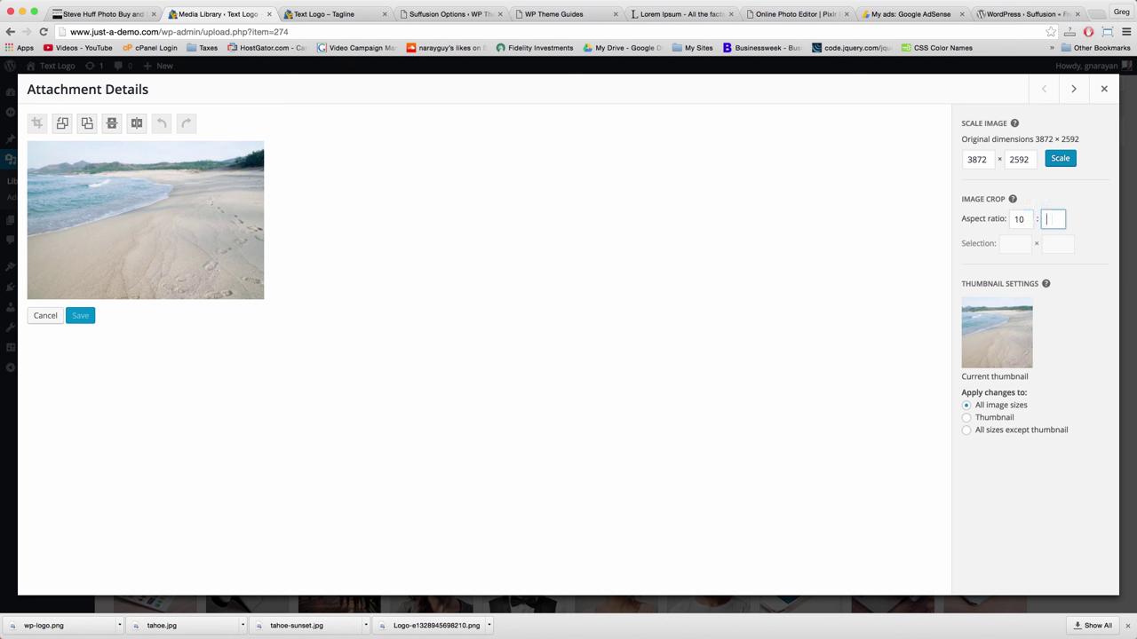
pyautogui.click(895, 236)
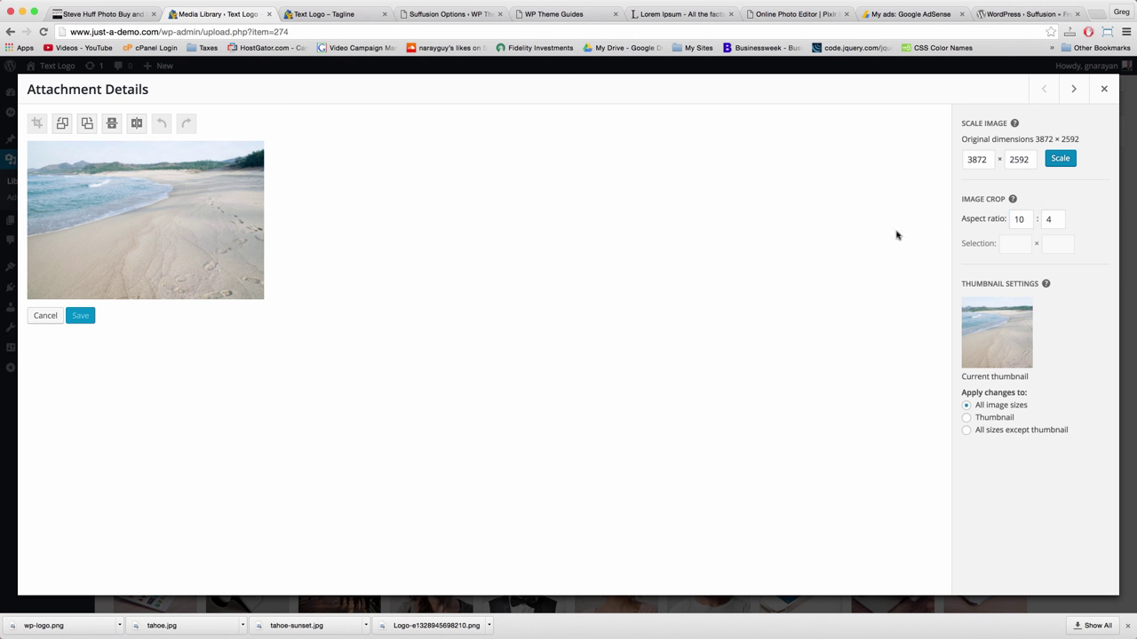
pyautogui.doubleClick(1017, 221)
pyautogui.click(1047, 220)
pyautogui.click(793, 268)
pyautogui.click(324, 14)
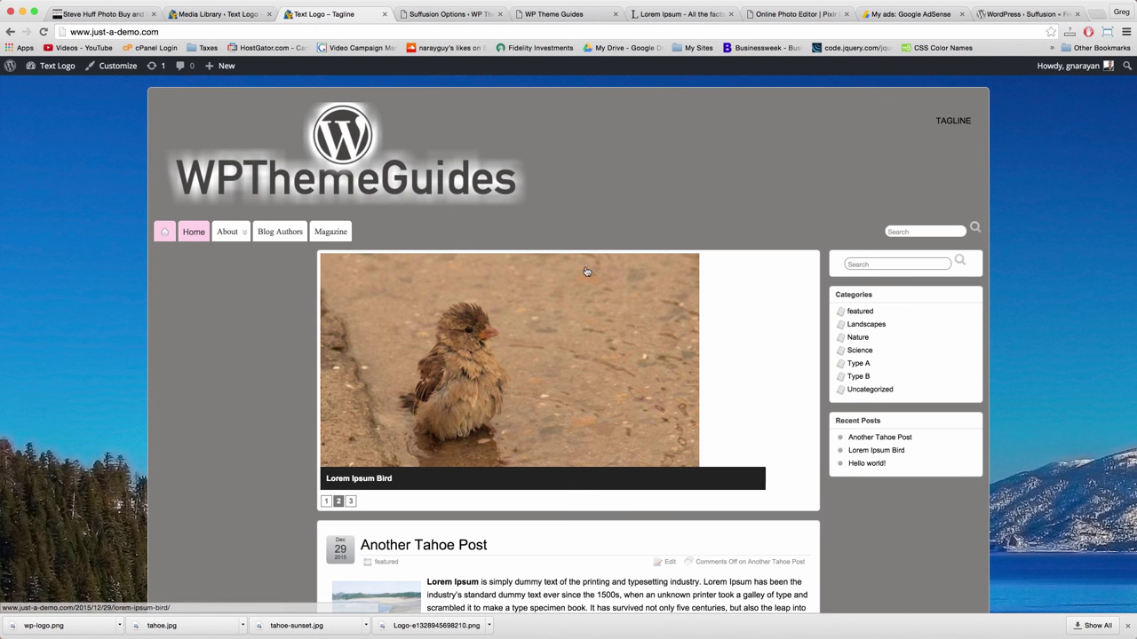
pyautogui.click(237, 15)
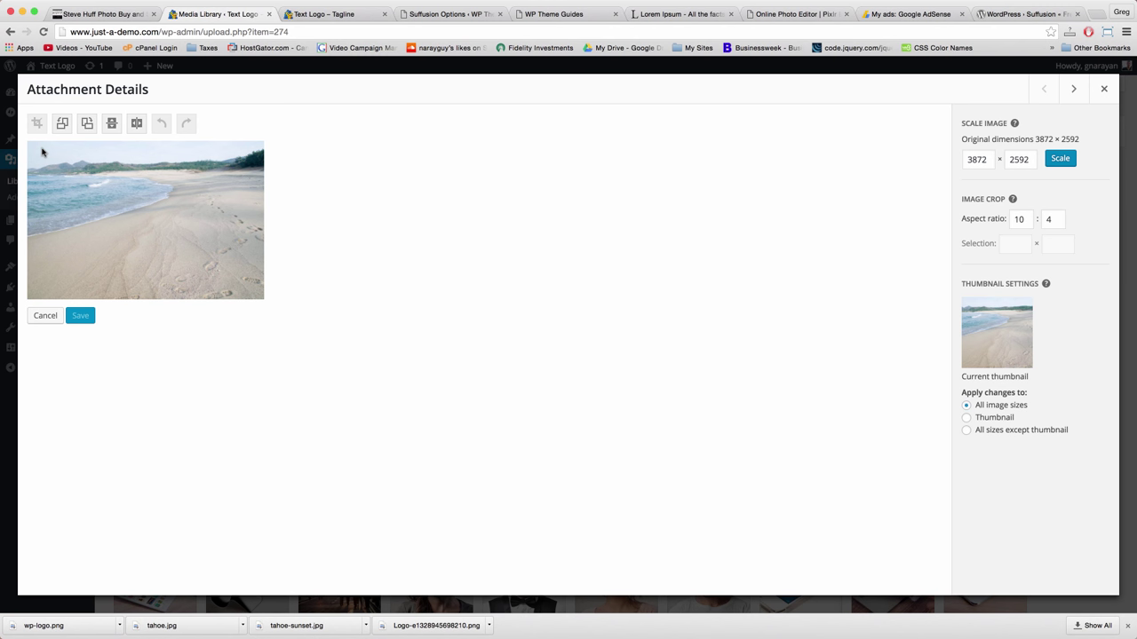
# Crop the beach photo to a full-width 10:4 strip (3872 × 1548) and save it
pyautogui.moveTo(42, 153); pyautogui.dragTo(190, 294)
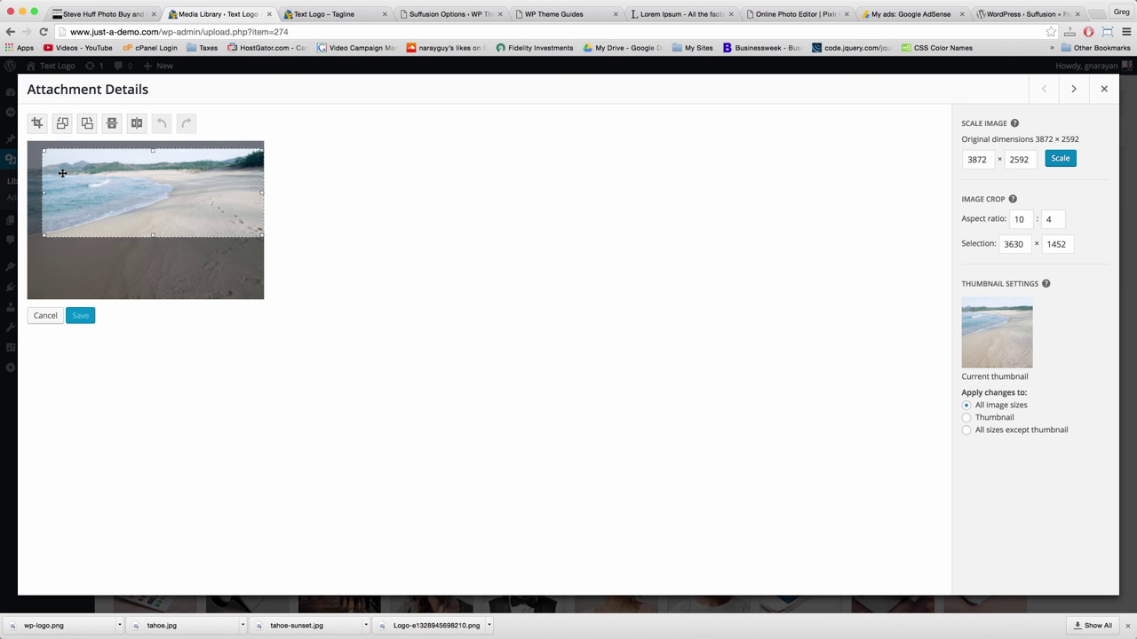
pyautogui.moveTo(44, 150); pyautogui.dragTo(27, 136)
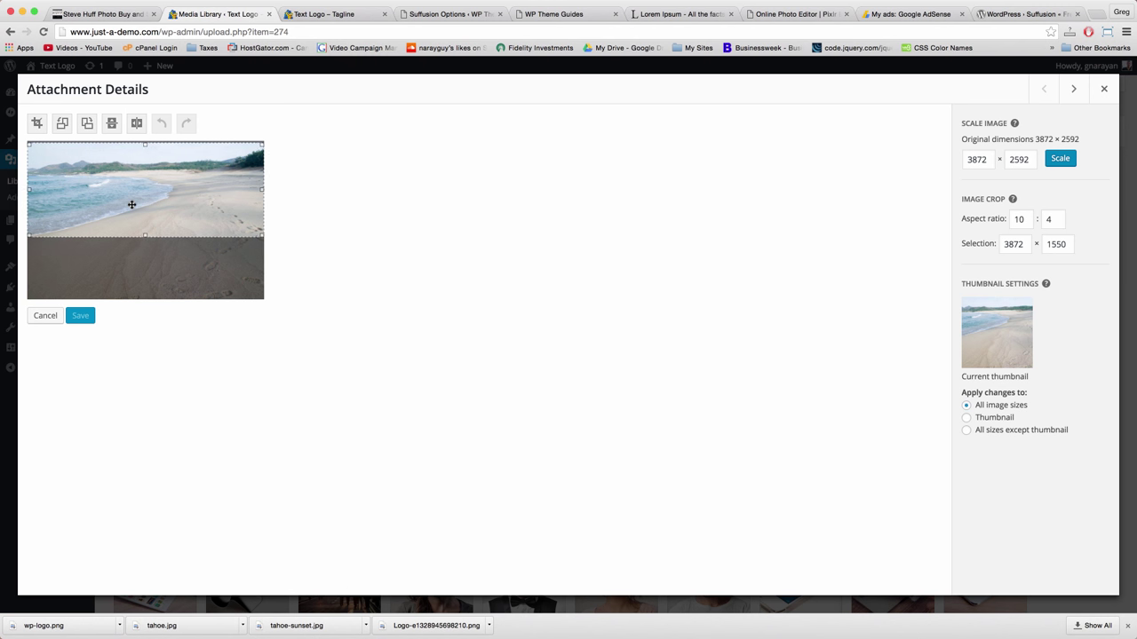
pyautogui.click(35, 124)
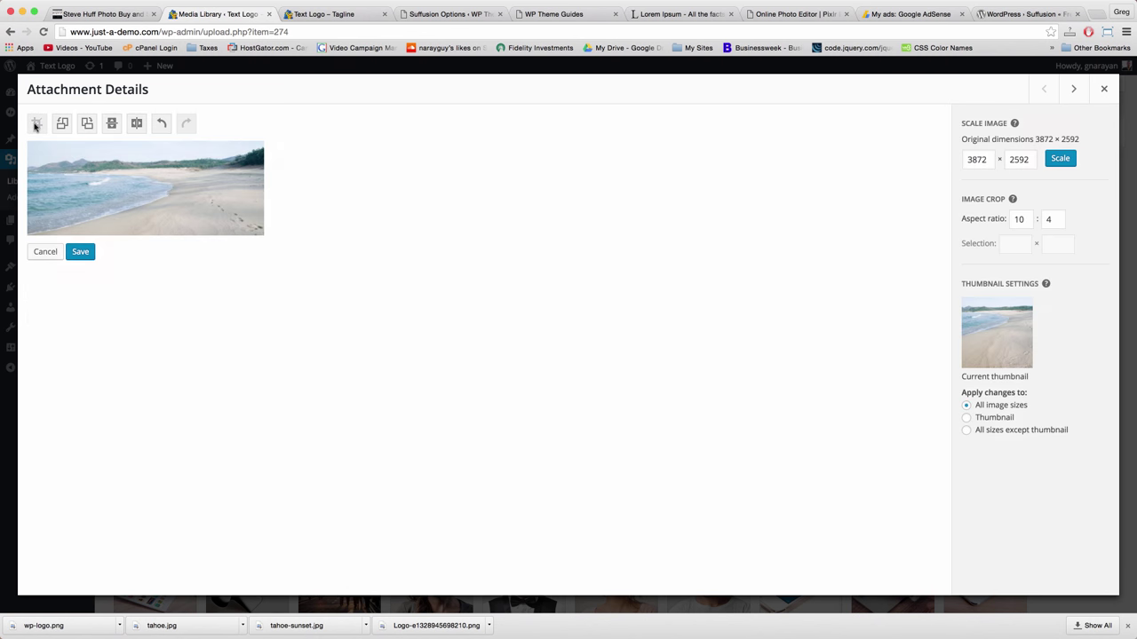
pyautogui.click(80, 258)
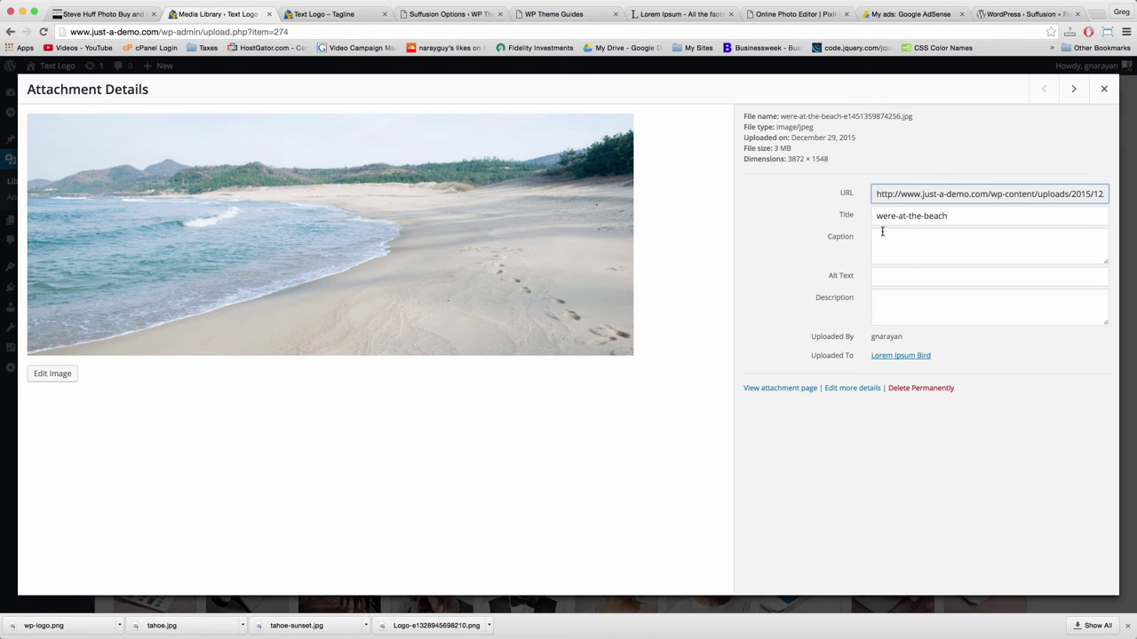
# View the beach slide in the front-page featured slider, then go back to the Media Library
pyautogui.click(1102, 90)
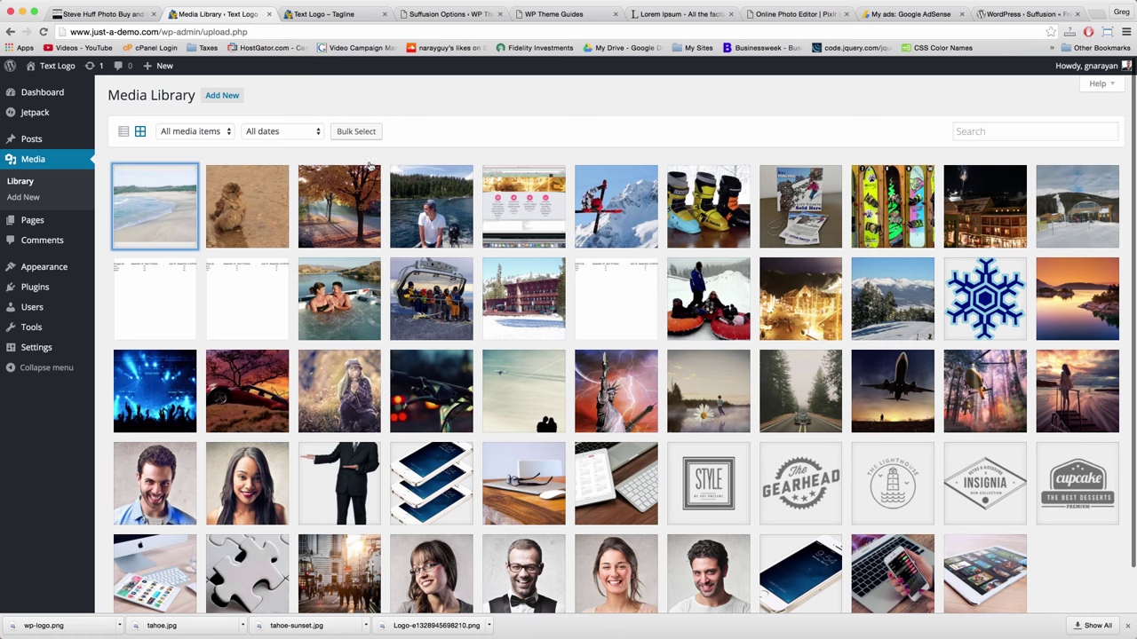
pyautogui.click(340, 11)
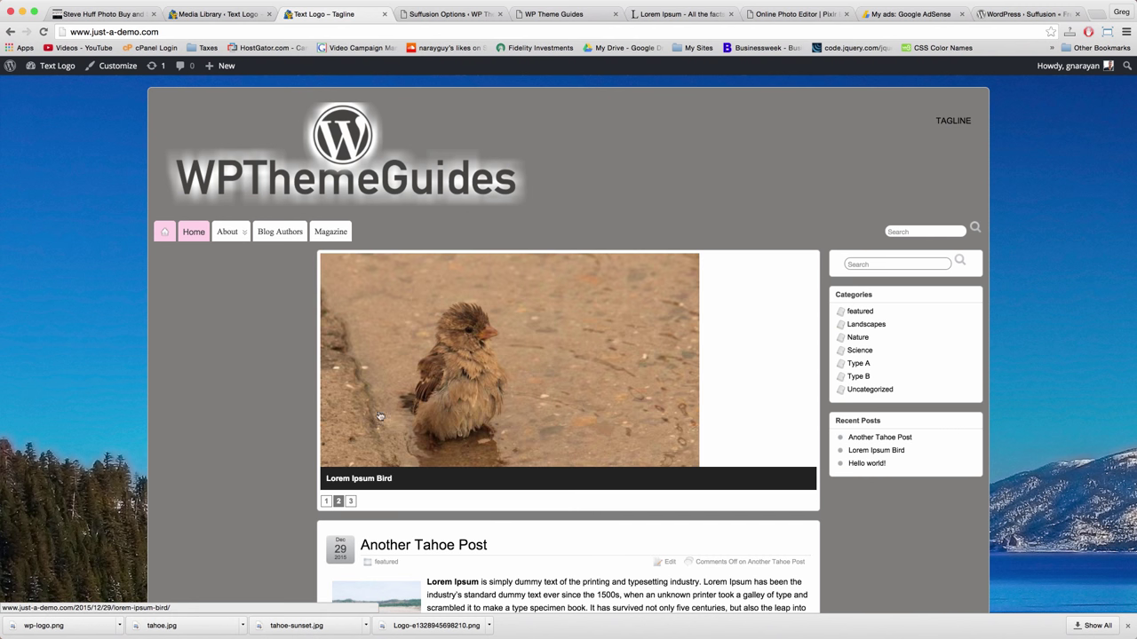
pyautogui.click(350, 502)
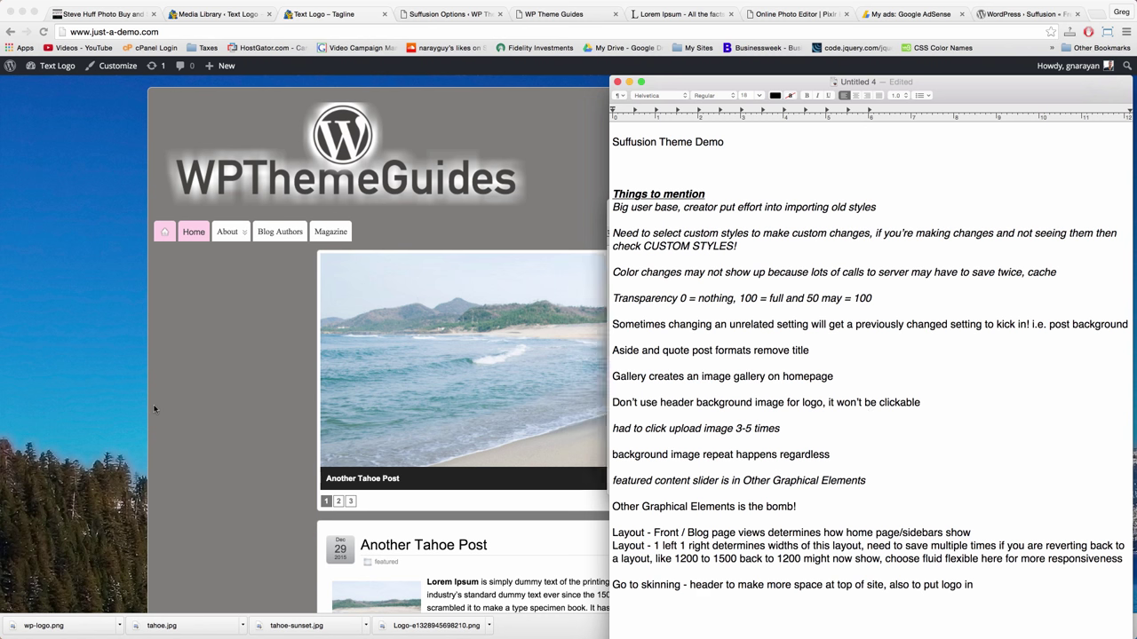
pyautogui.click(285, 506)
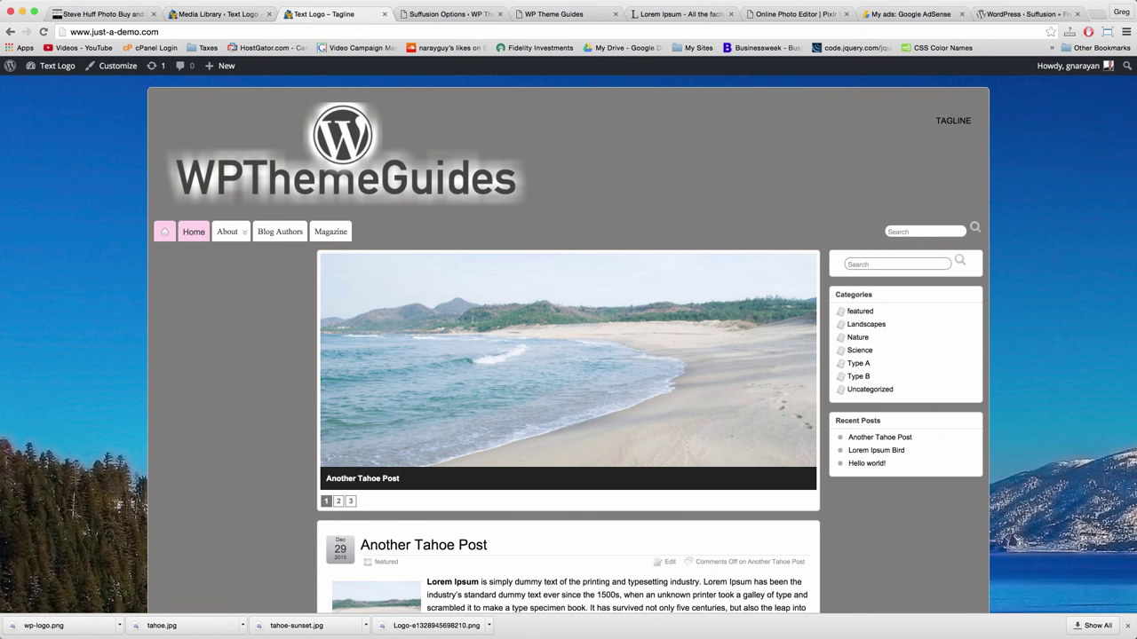
pyautogui.press('super+Tab')
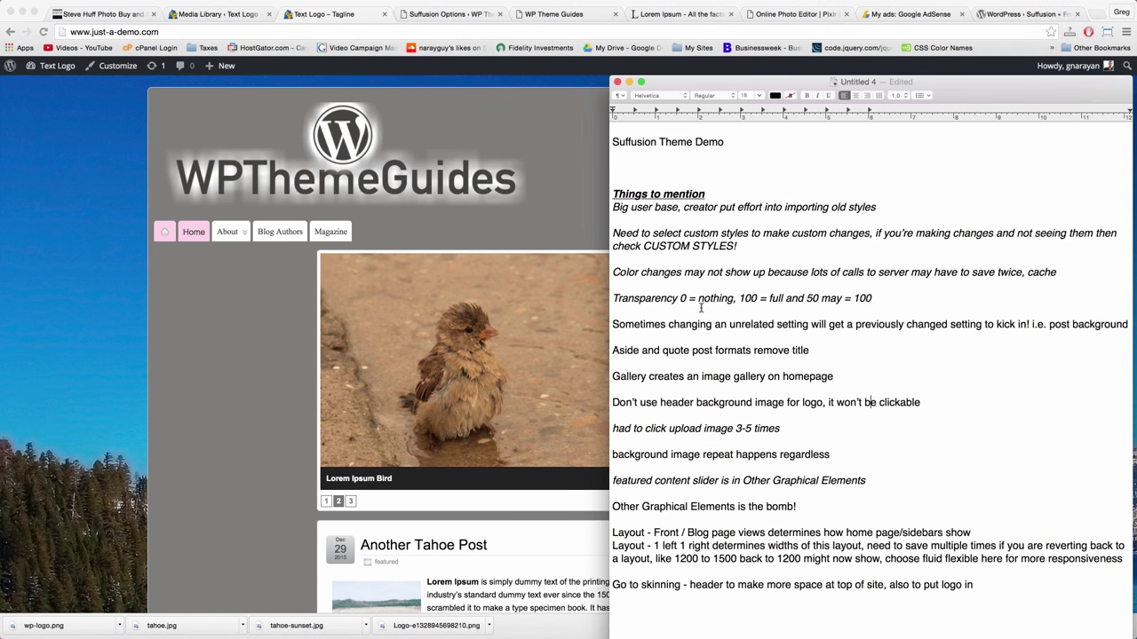
pyautogui.press('super+Tab')
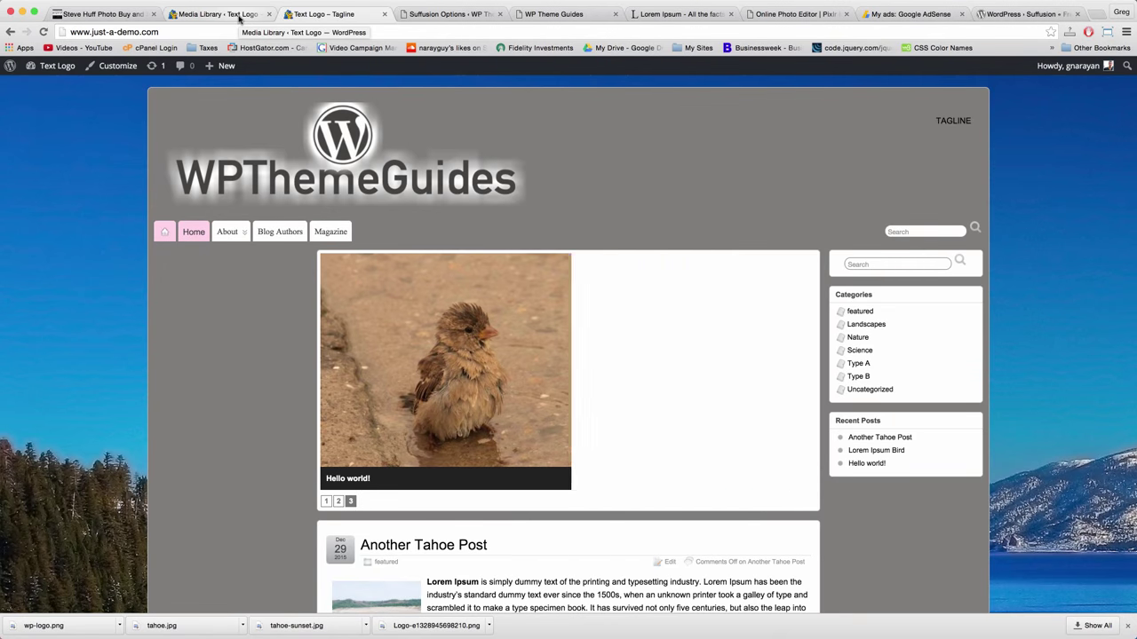
pyautogui.click(239, 17)
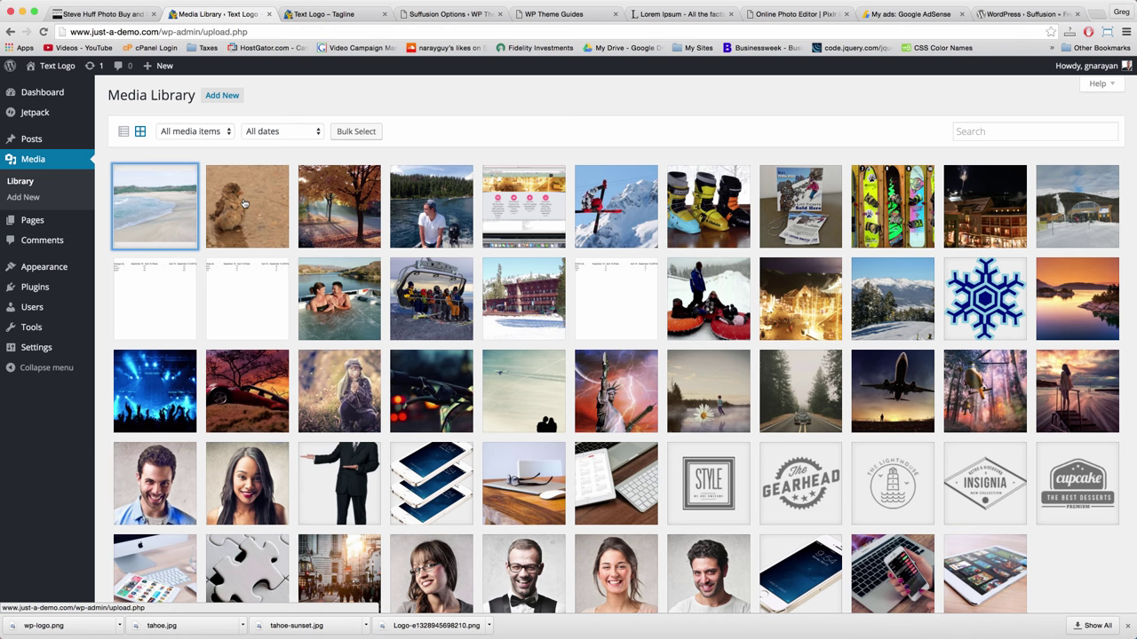
# Open the rain-bird photo in Edit Image and enter a 10:4 crop aspect ratio
pyautogui.click(244, 203)
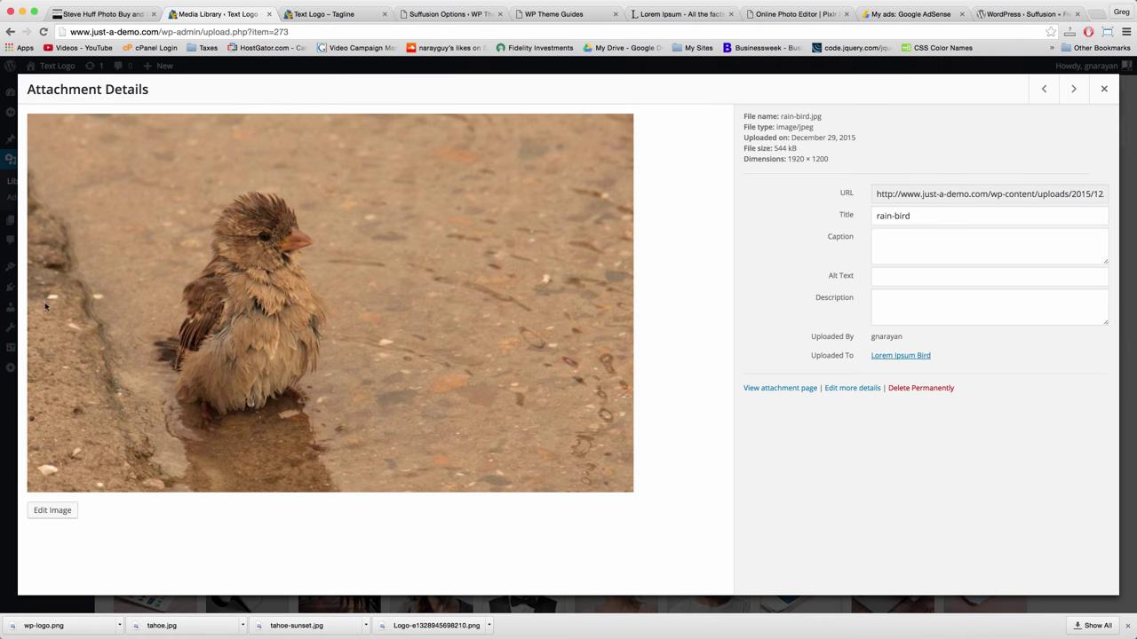
pyautogui.click(55, 512)
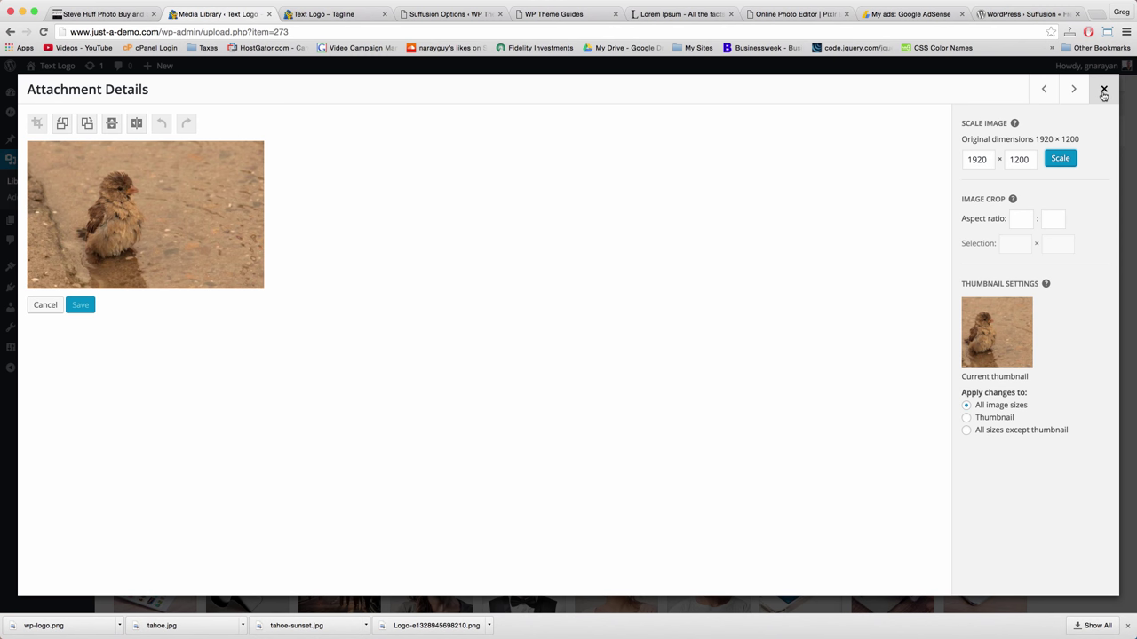
pyautogui.click(340, 15)
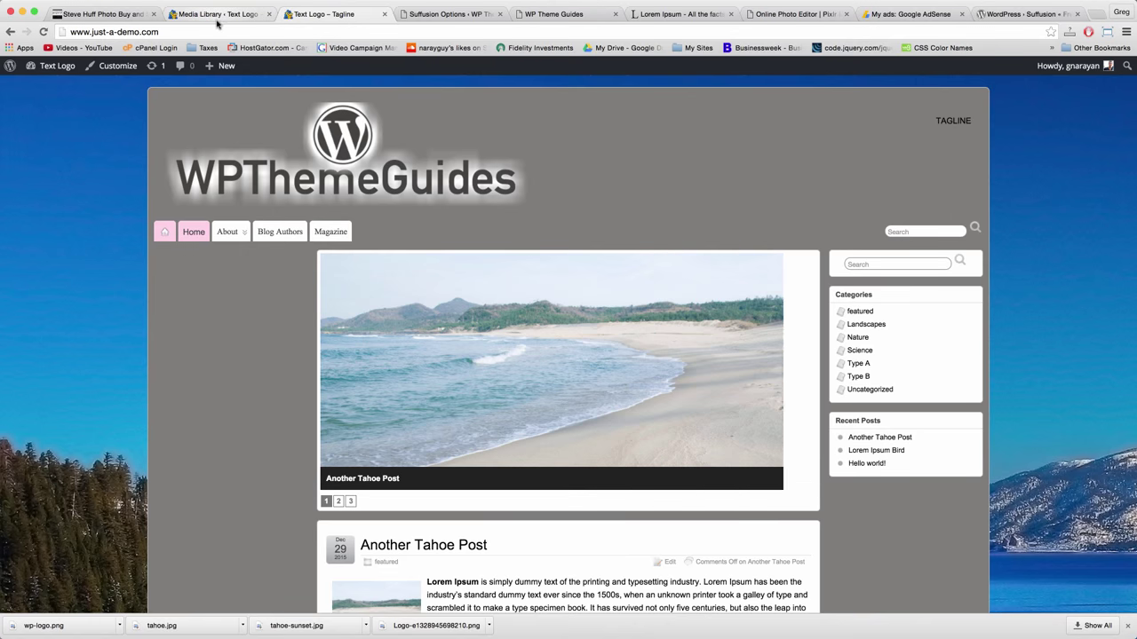
pyautogui.click(216, 15)
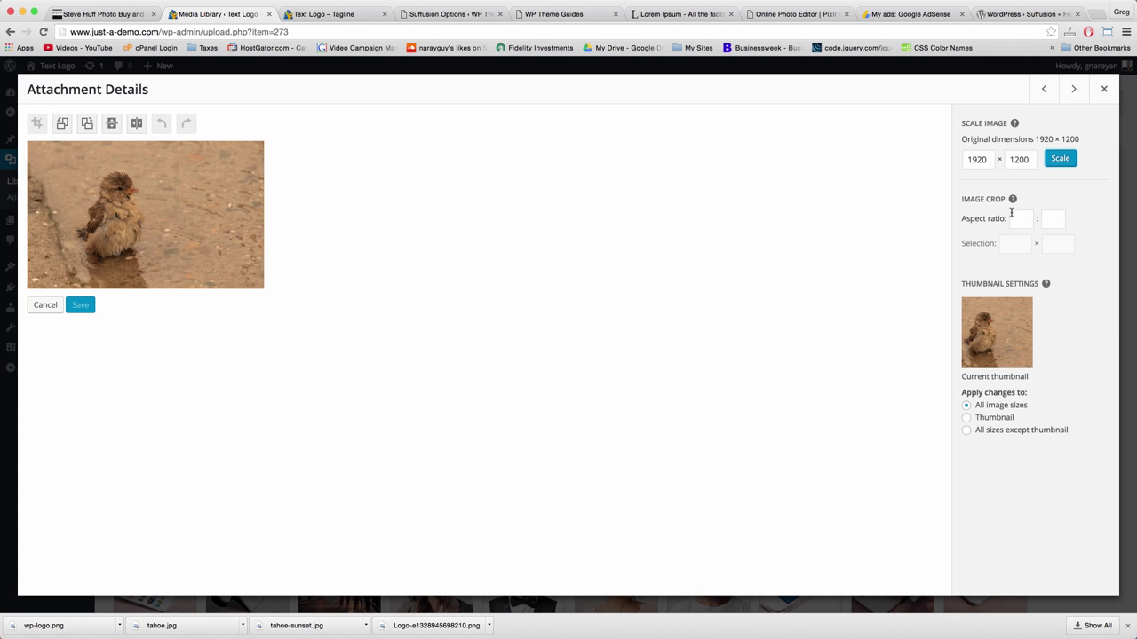
pyautogui.click(1015, 217)
pyautogui.press('Tab')
pyautogui.write('4')
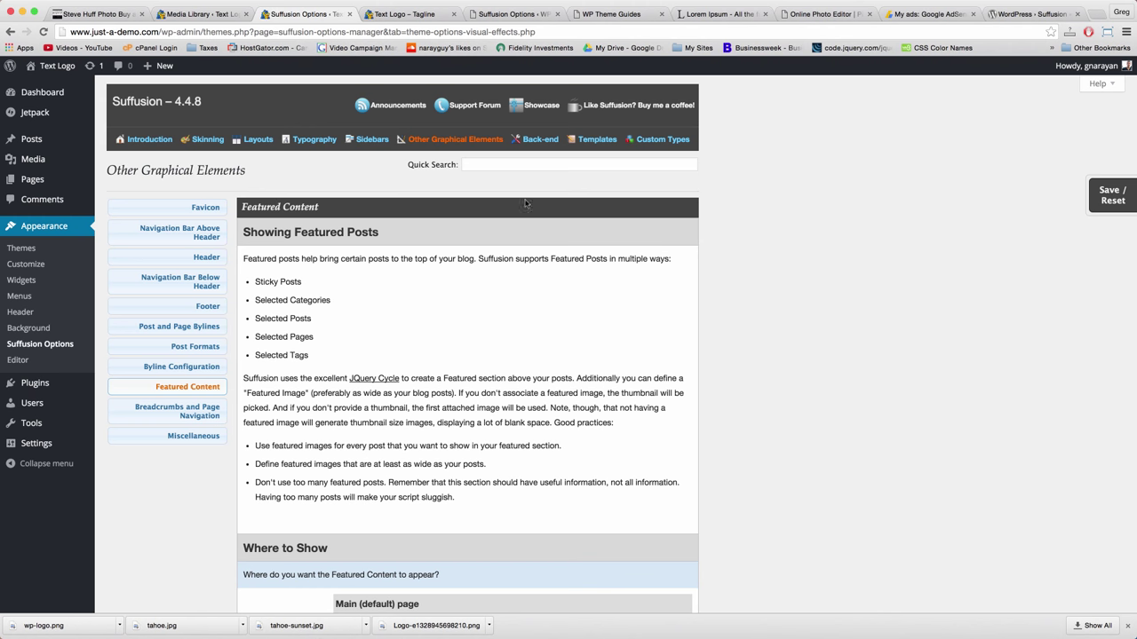
pyautogui.scroll(-10, 369, 381)
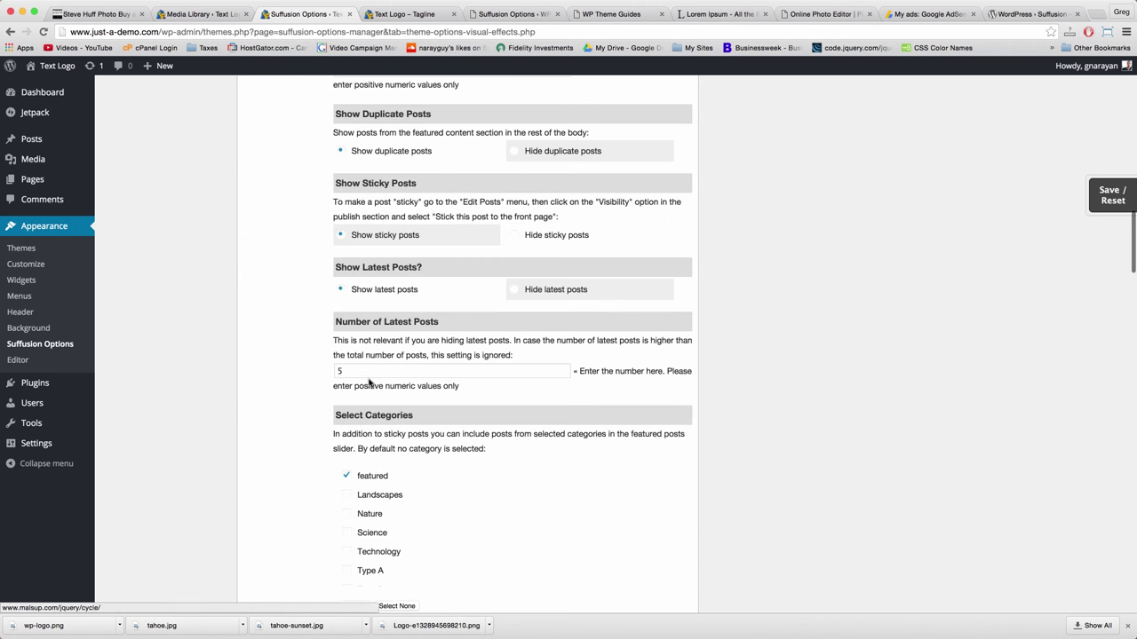
pyautogui.scroll(-10, 370, 382)
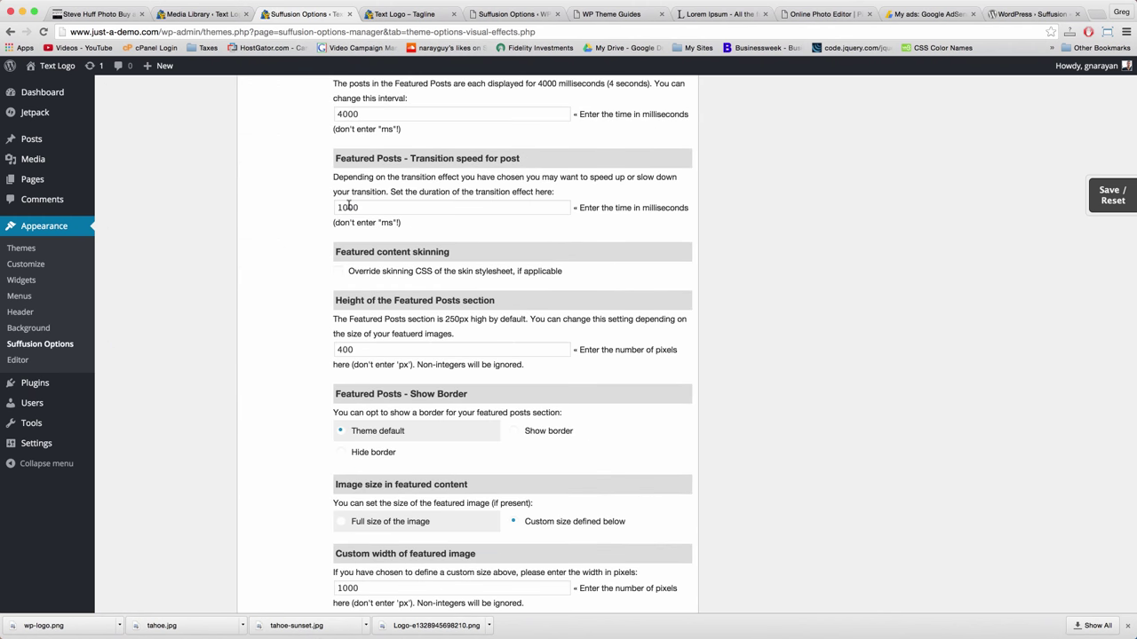
pyautogui.doubleClick(348, 207)
pyautogui.doubleClick(337, 348)
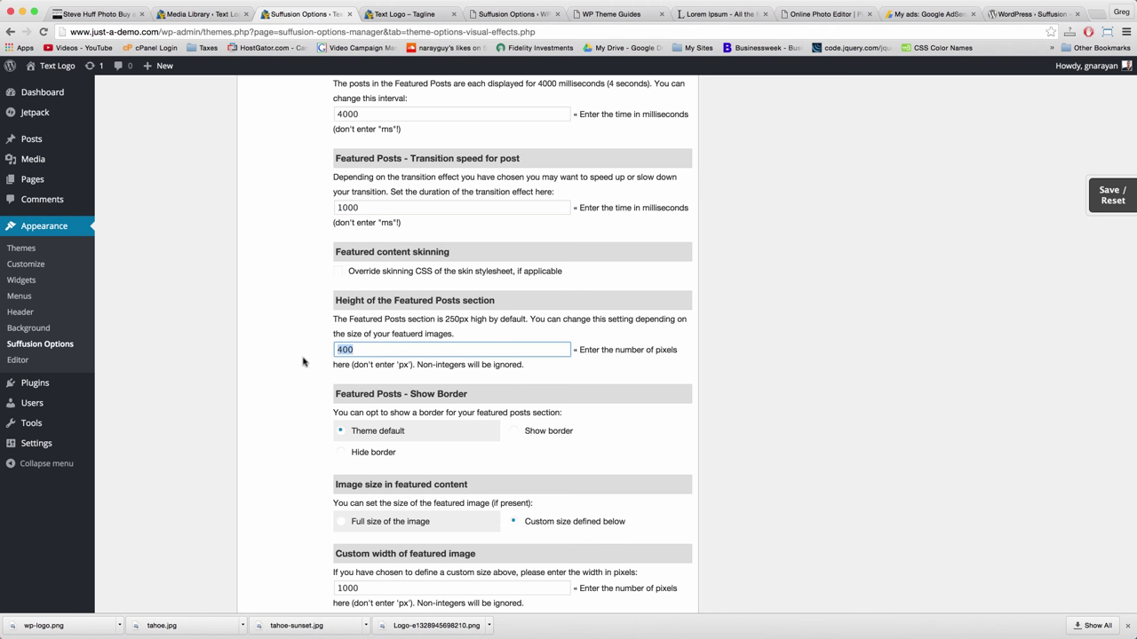
pyautogui.scroll(15, 302, 361)
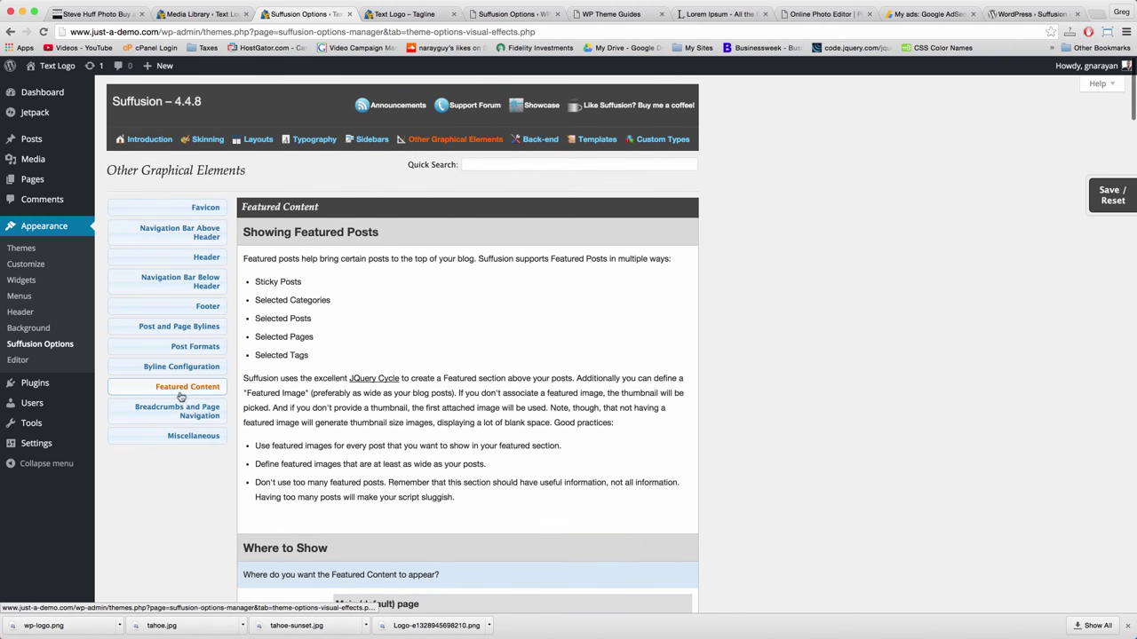
pyautogui.click(205, 15)
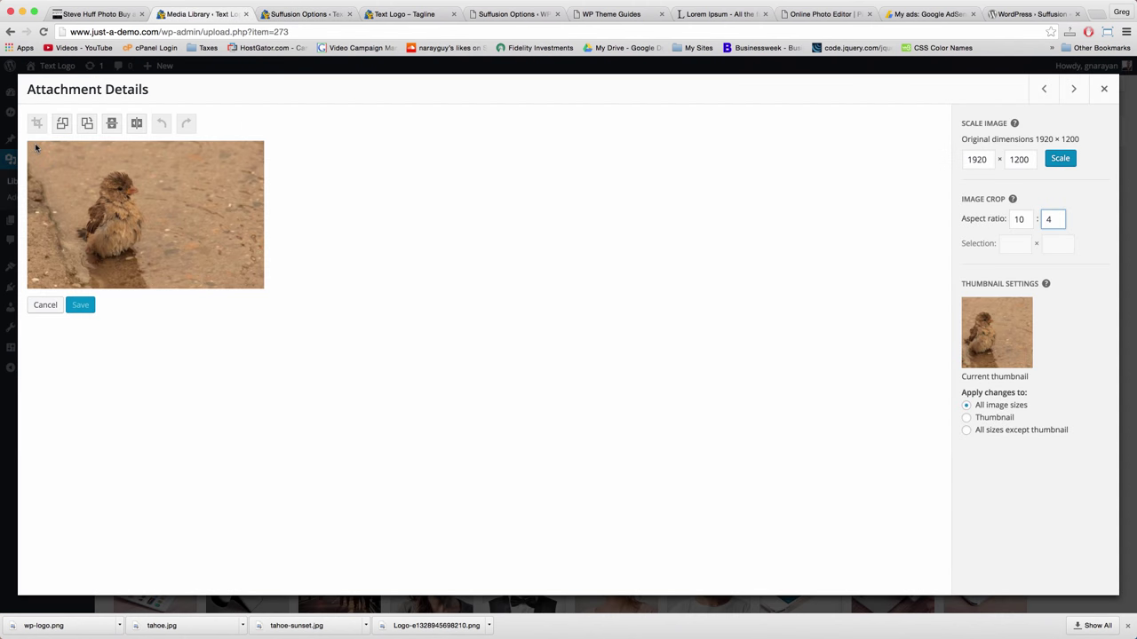
# Crop the sparrow photo to a full-width 10:4 strip over the bird (1920 × 768), save, and close details
pyautogui.moveTo(29, 152); pyautogui.dragTo(257, 300)
pyautogui.moveTo(31, 151); pyautogui.dragTo(18, 148)
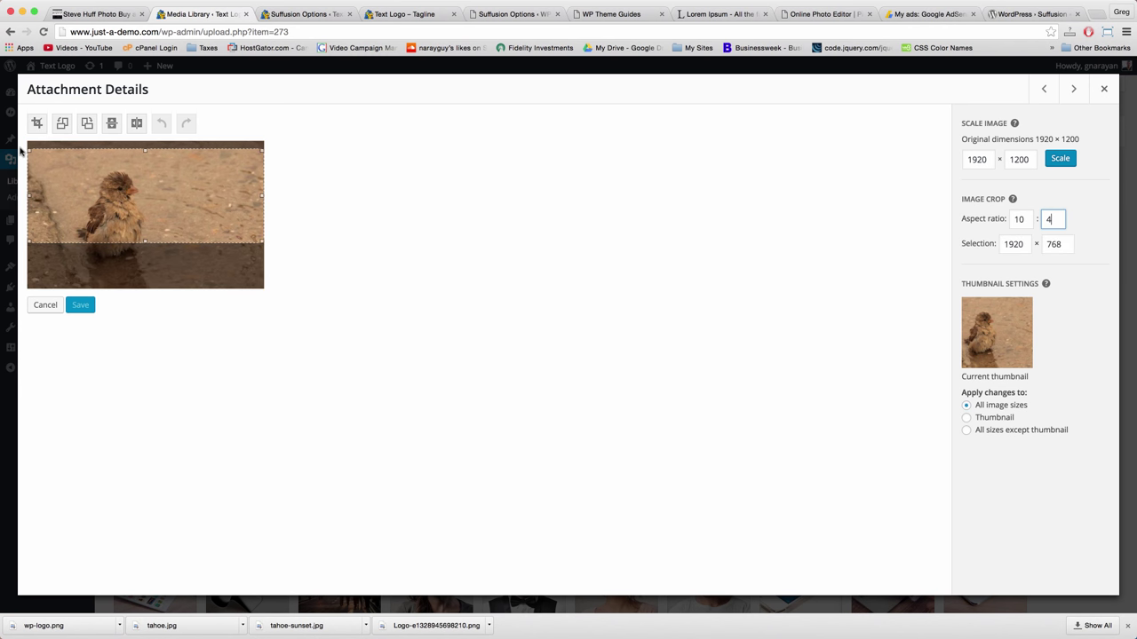
pyautogui.moveTo(93, 182); pyautogui.dragTo(94, 201)
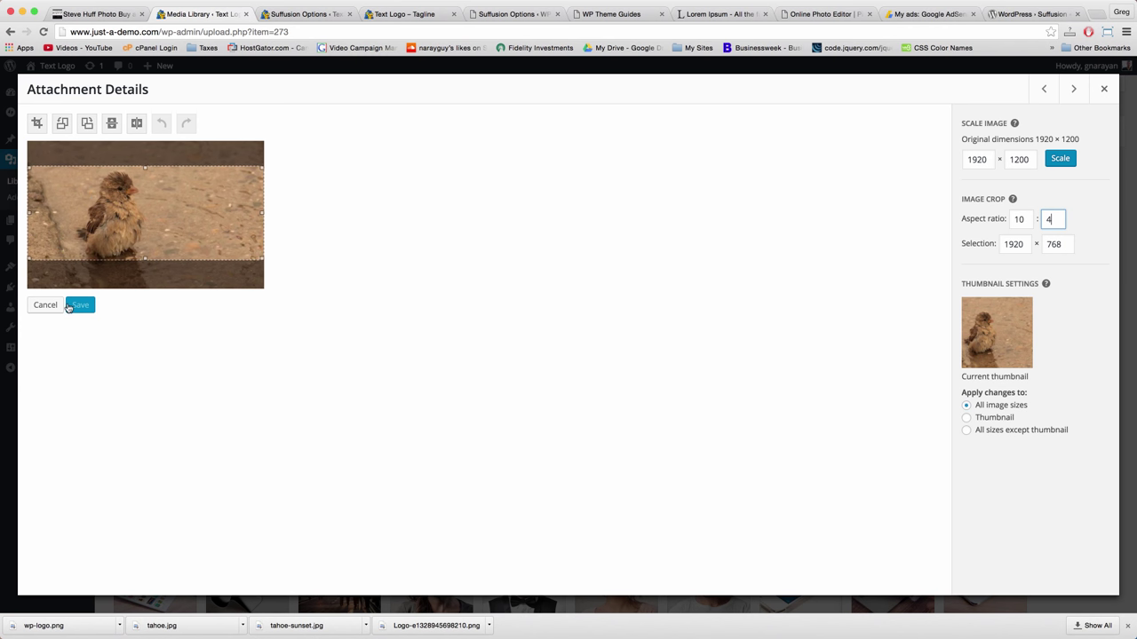
pyautogui.click(39, 128)
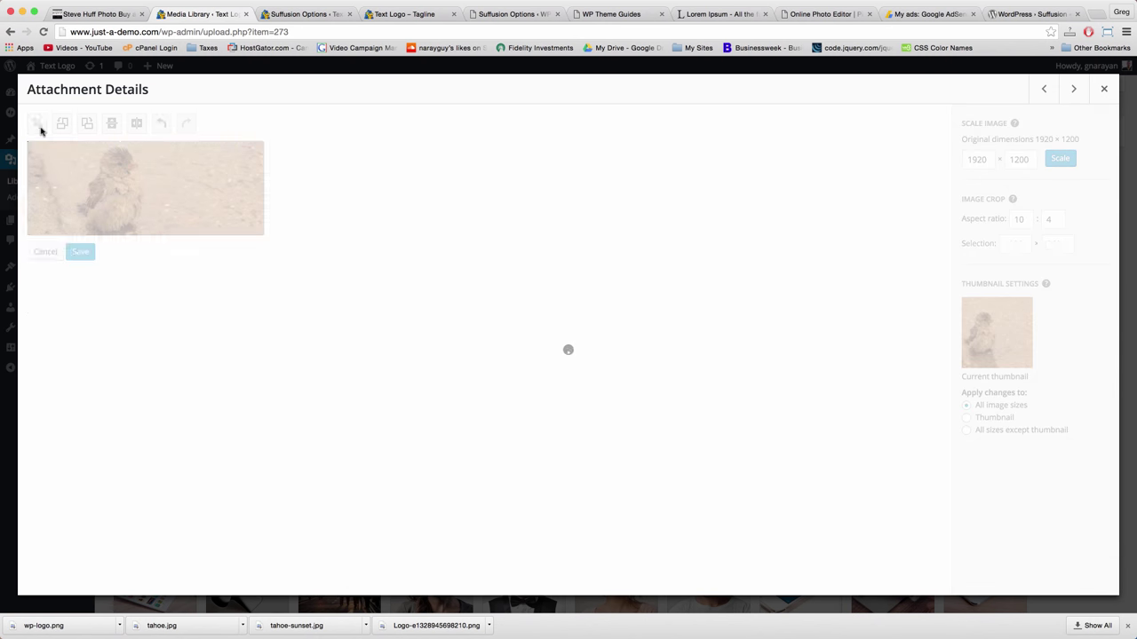
pyautogui.click(80, 251)
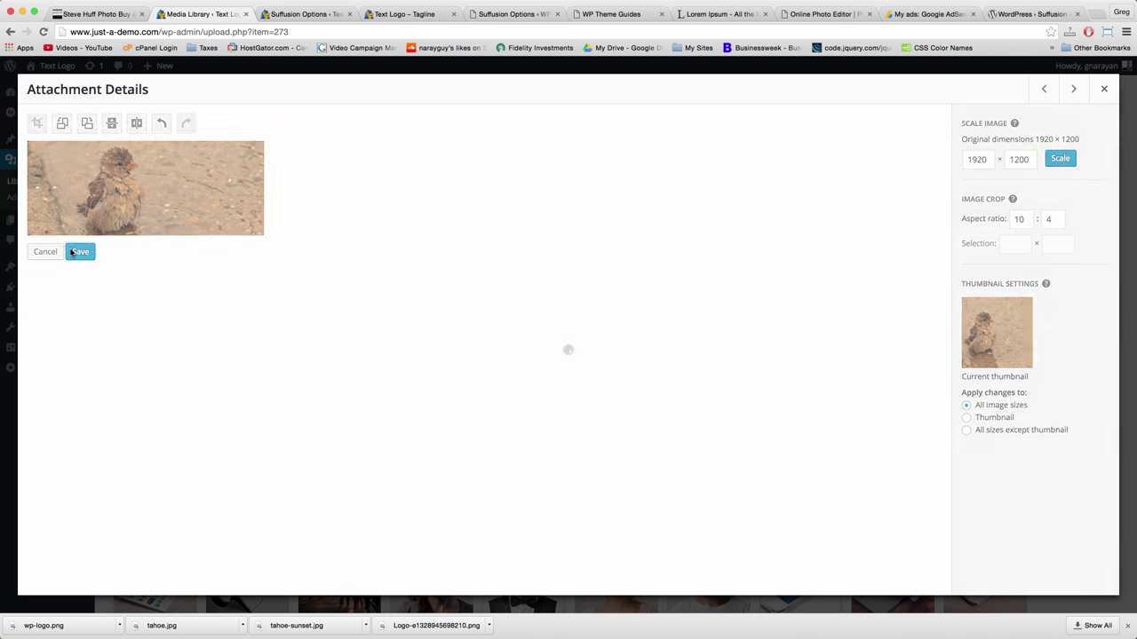
pyautogui.click(1104, 89)
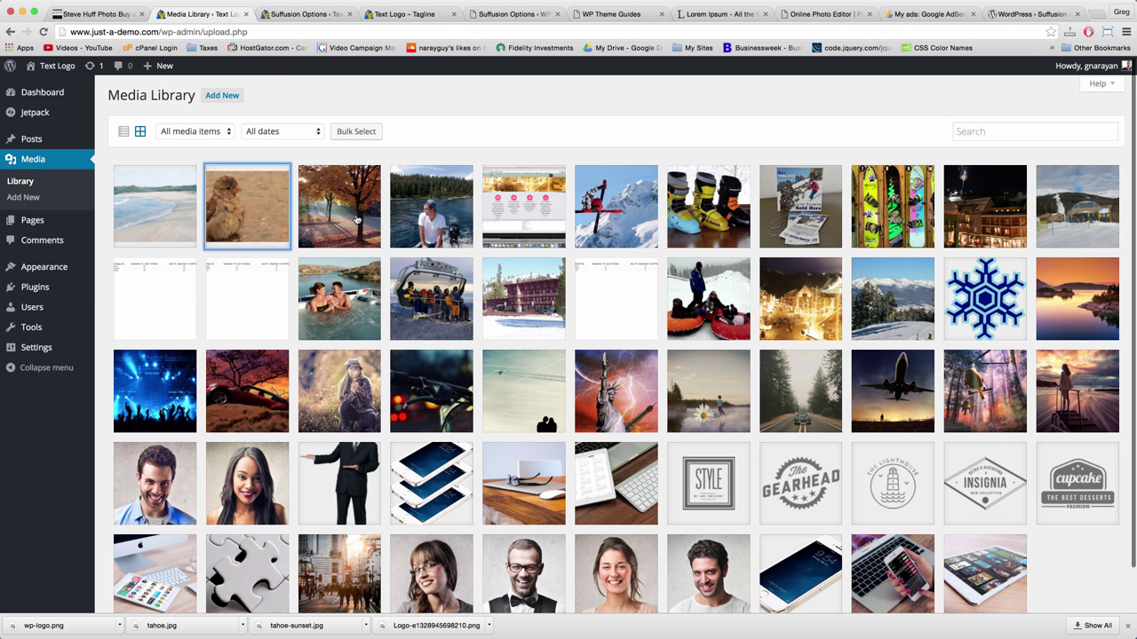
# Open the autumn-tree photo in Edit Image and set a 10:4 crop aspect ratio
pyautogui.click(357, 219)
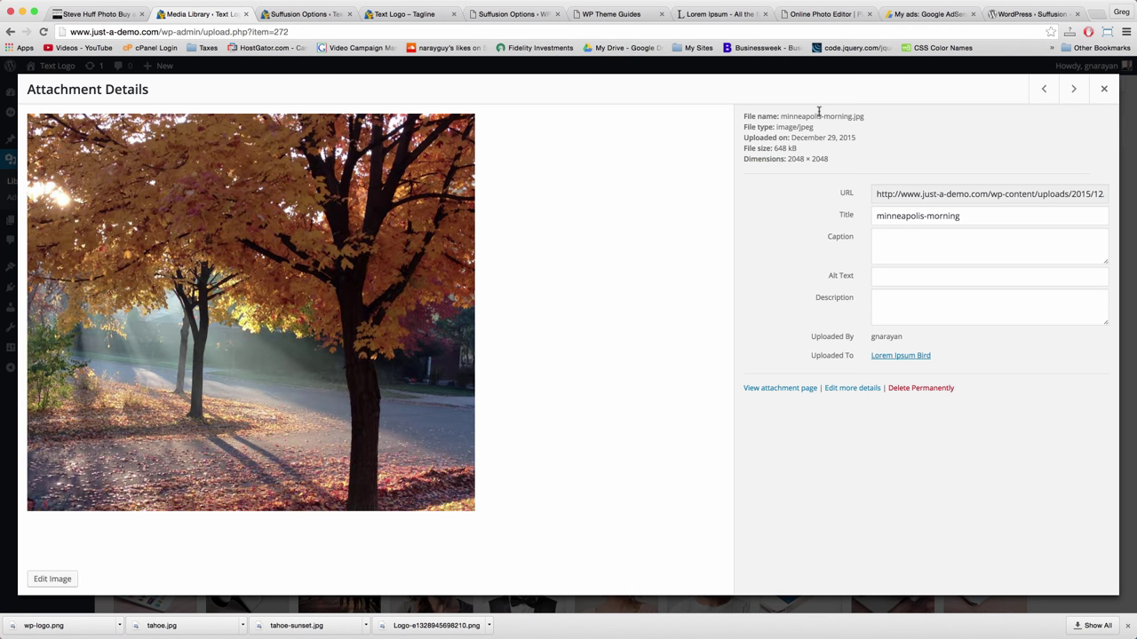
pyautogui.click(52, 578)
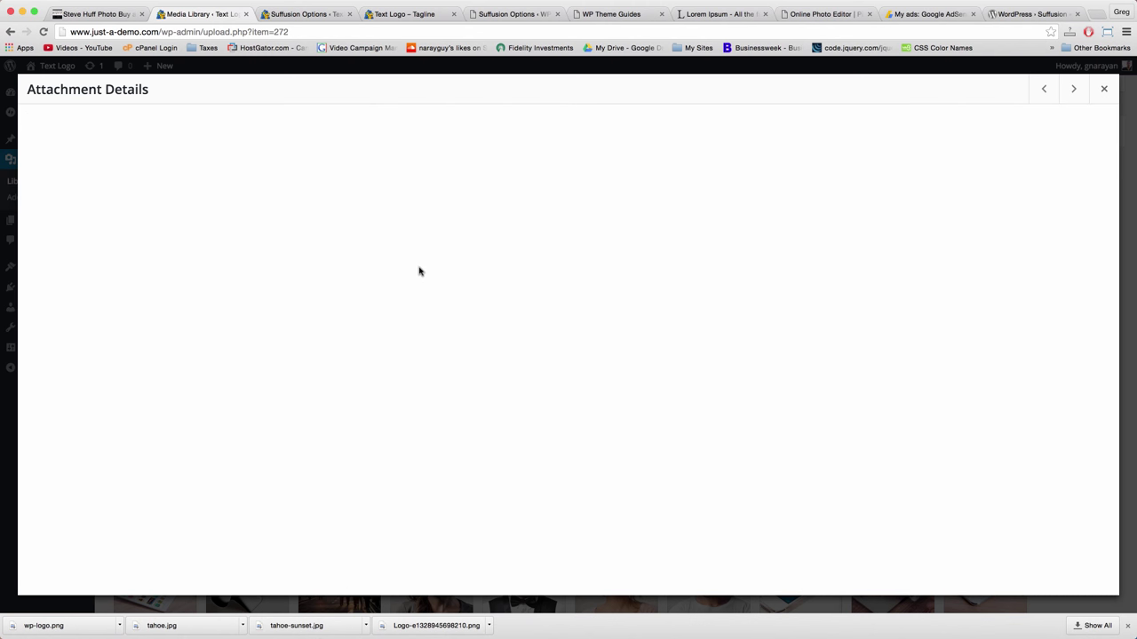
pyautogui.click(1019, 219)
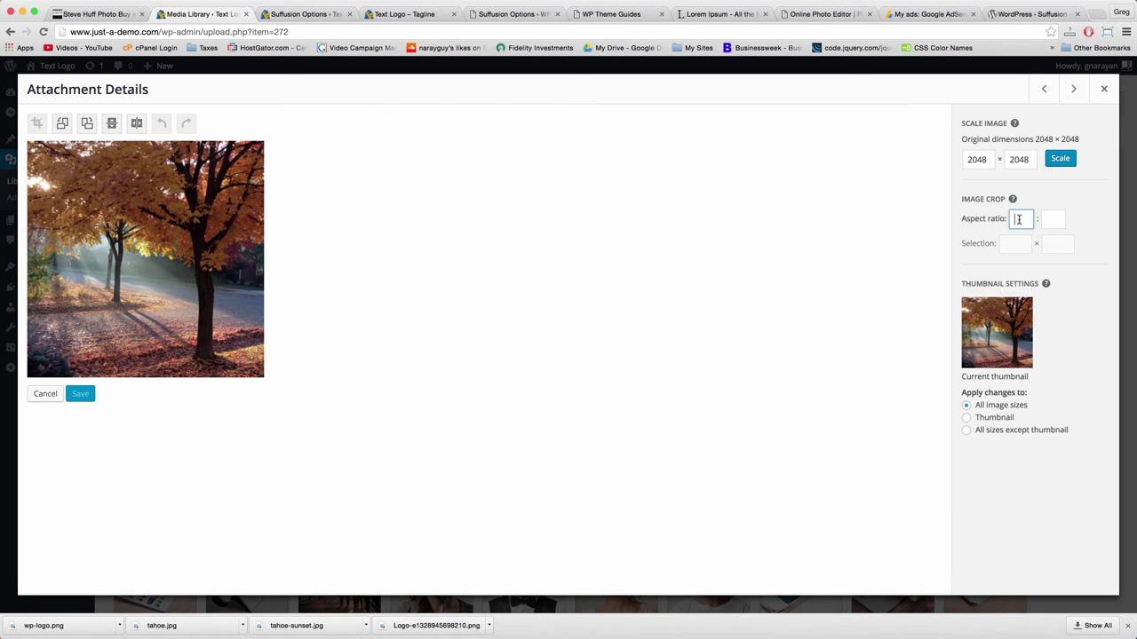
pyautogui.press('Tab')
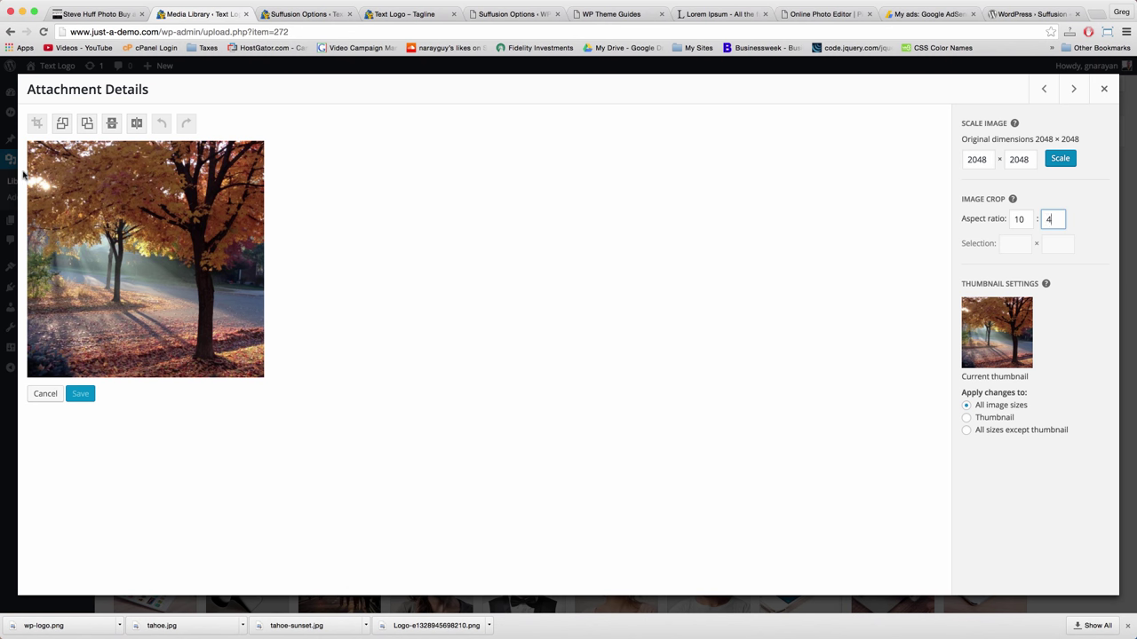
# Crop the autumn-tree photo to a full-width, lower 10:4 strip and save it
pyautogui.moveTo(29, 178); pyautogui.dragTo(205, 346)
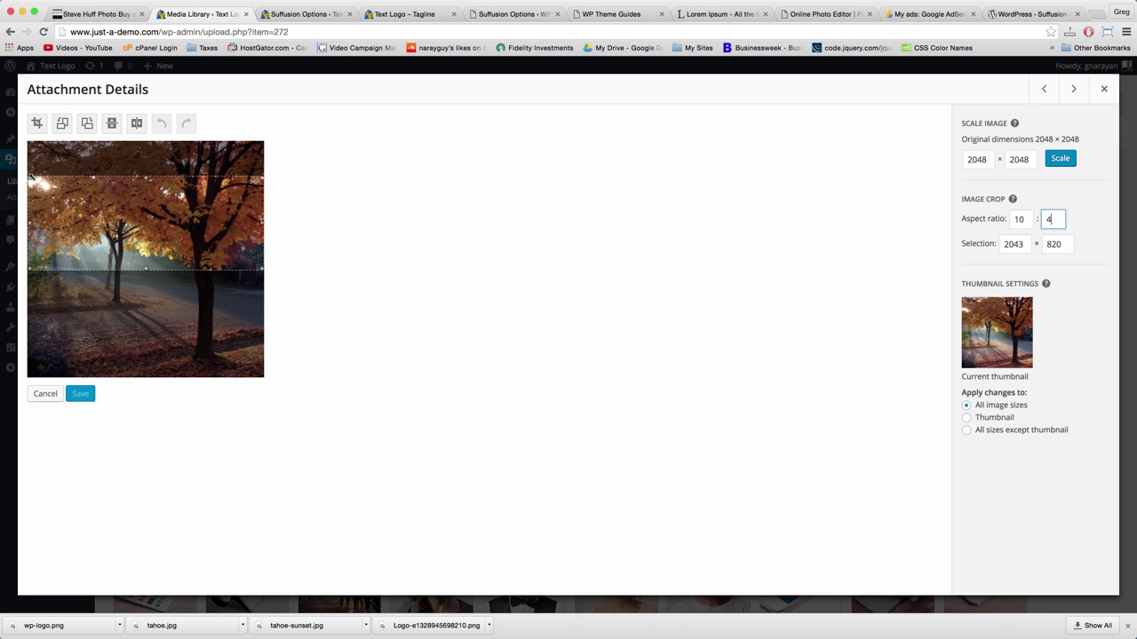
pyautogui.moveTo(29, 176); pyautogui.dragTo(27, 176)
pyautogui.moveTo(95, 228); pyautogui.dragTo(97, 278)
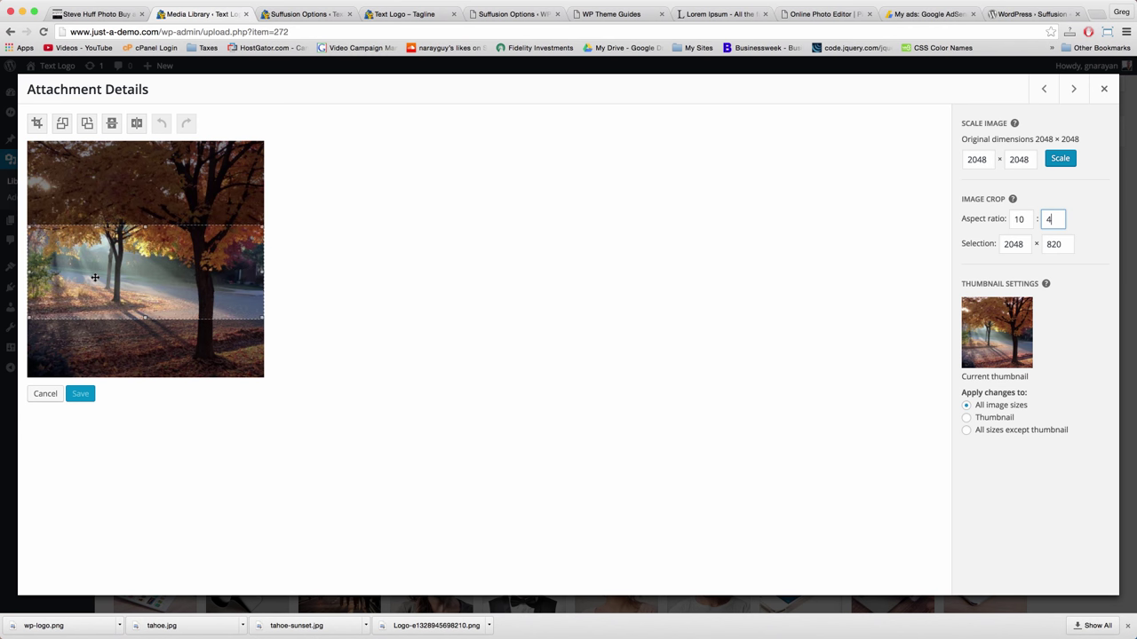
pyautogui.click(40, 128)
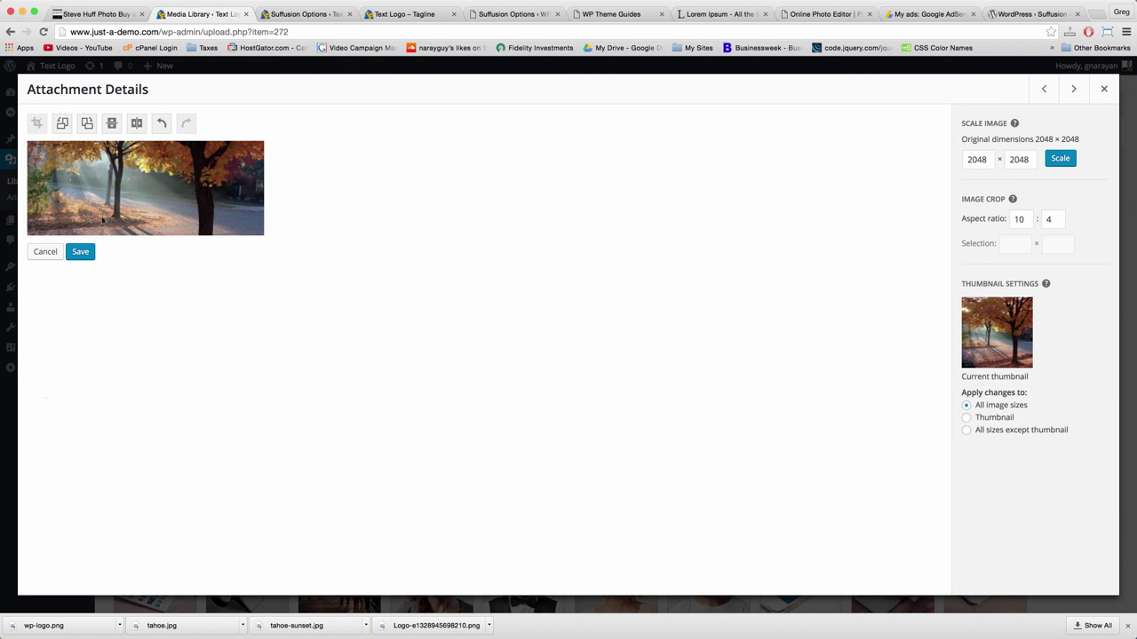
pyautogui.click(84, 254)
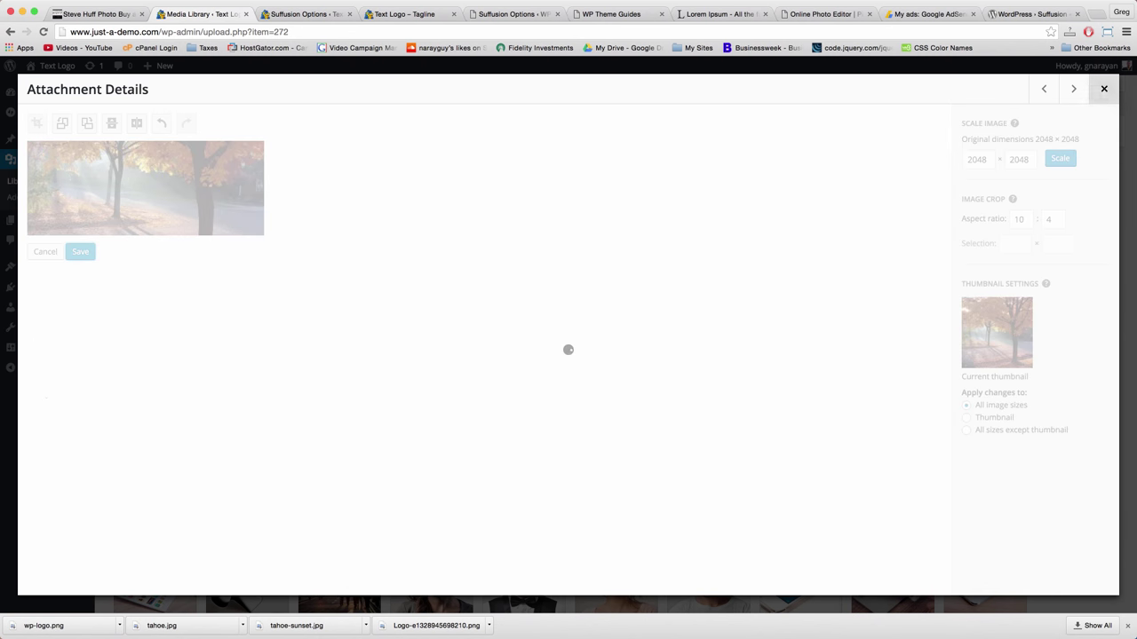
pyautogui.click(301, 14)
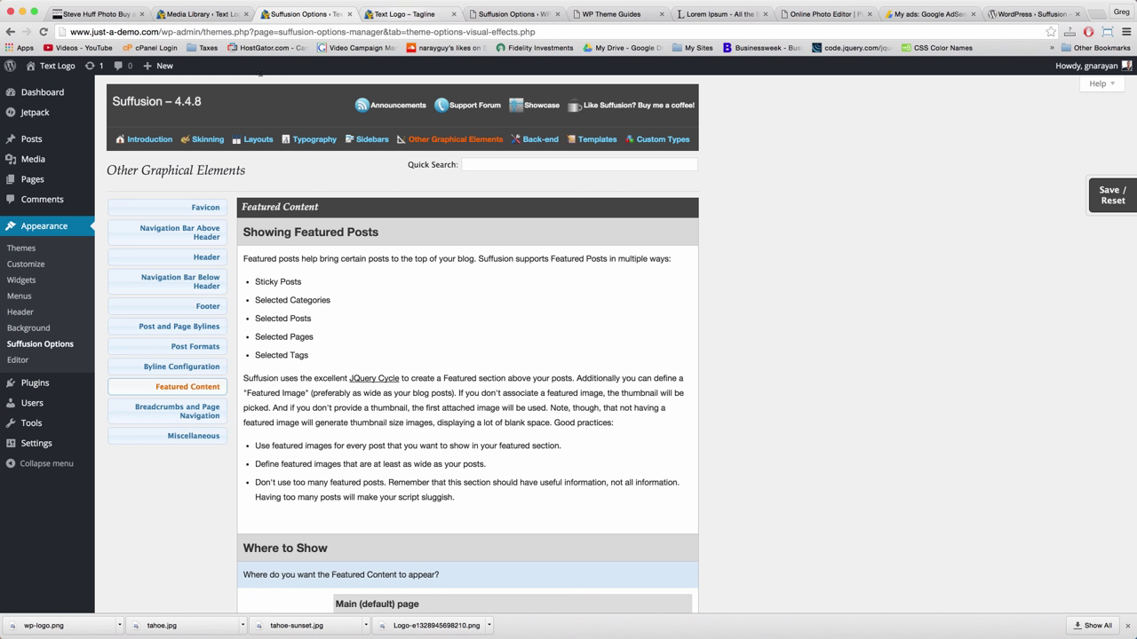
# Assign the cropped autumn-tree photo as the Hello world! post's featured image and update it
pyautogui.click(34, 140)
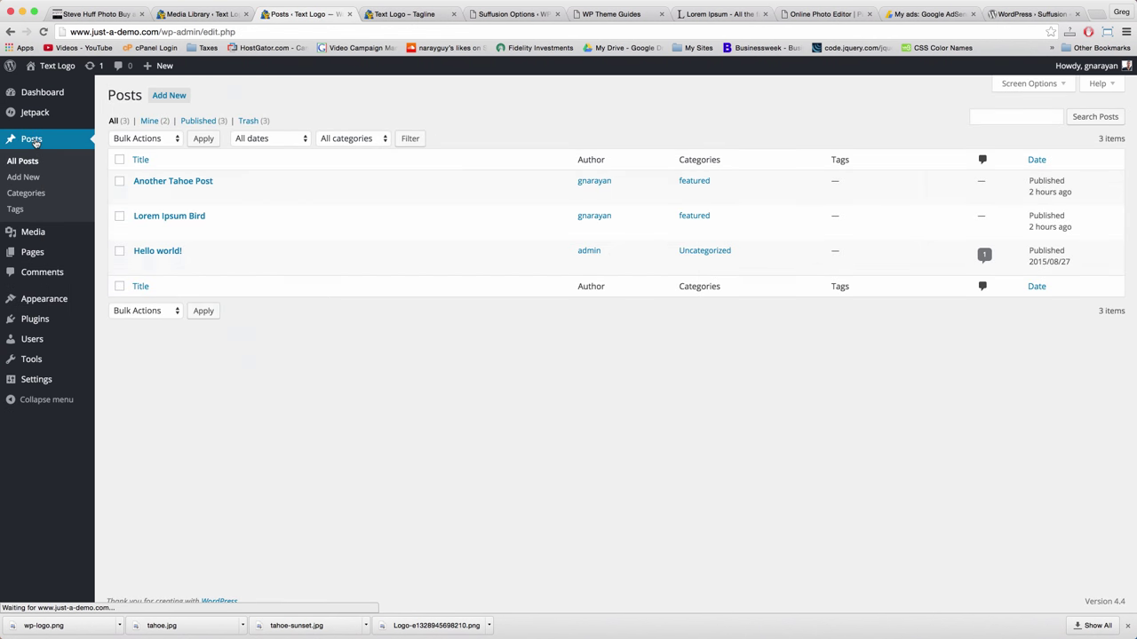
pyautogui.click(142, 266)
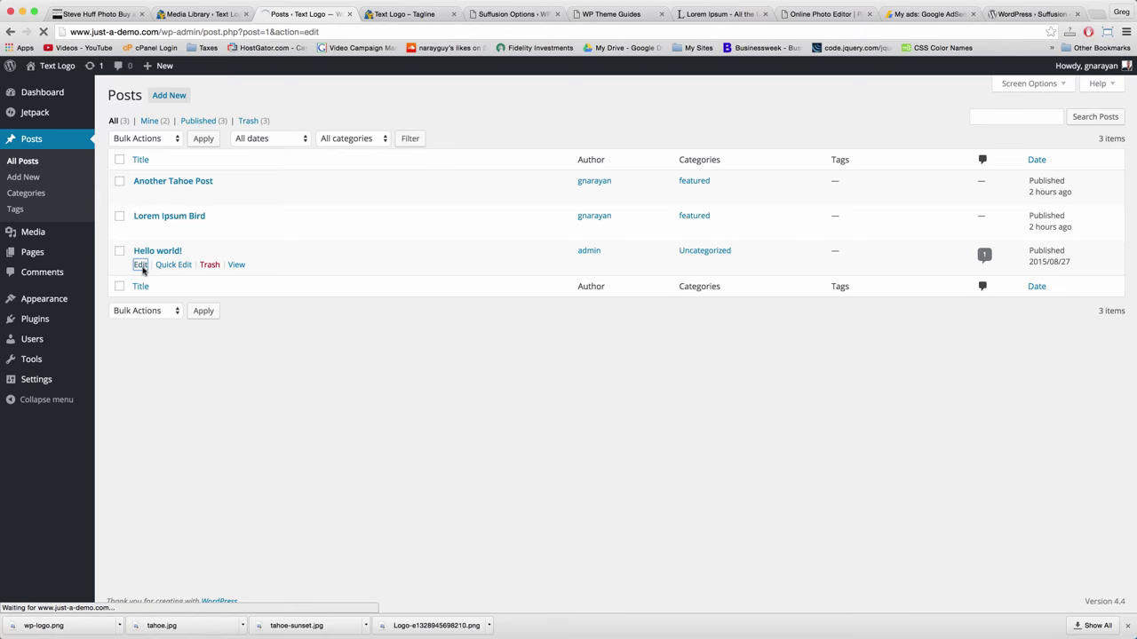
pyautogui.scroll(-10, 1083, 464)
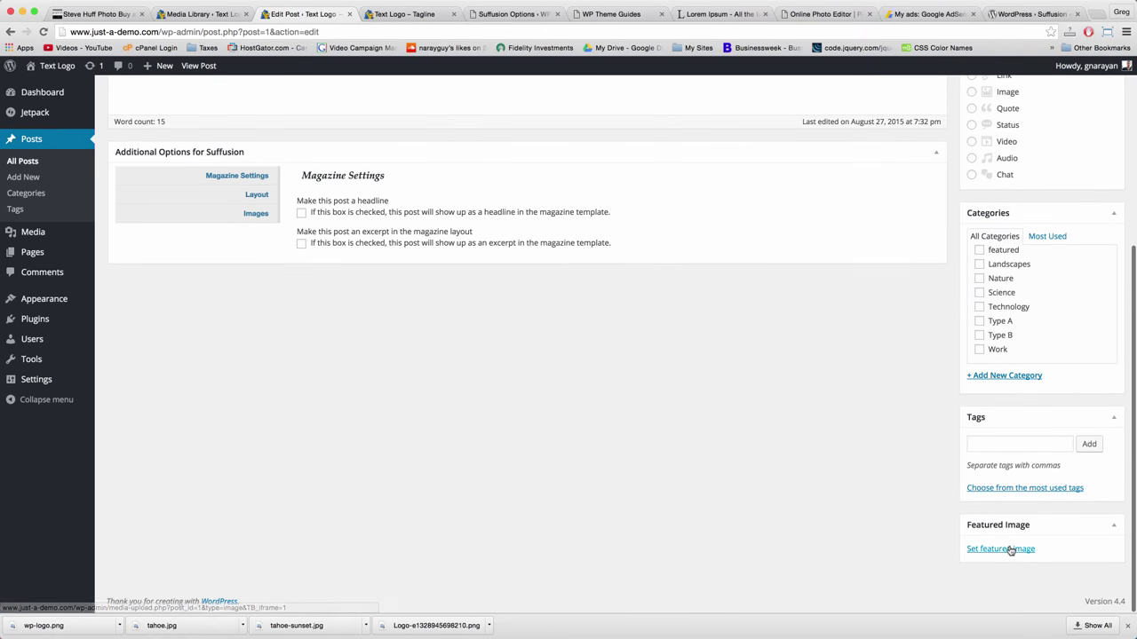
pyautogui.click(1010, 550)
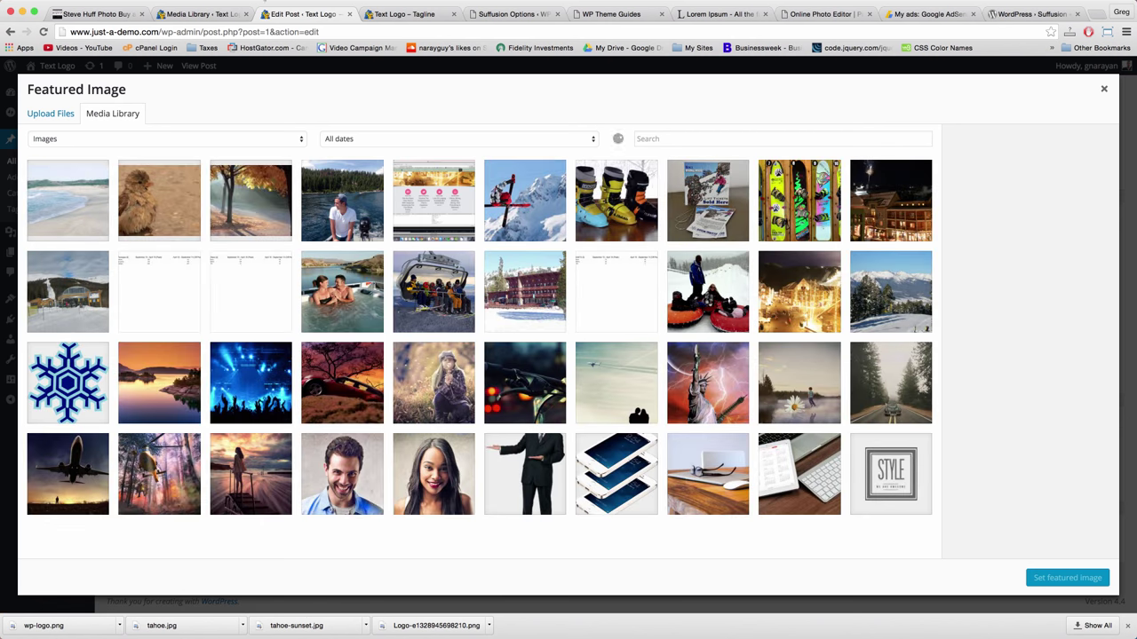
pyautogui.click(227, 214)
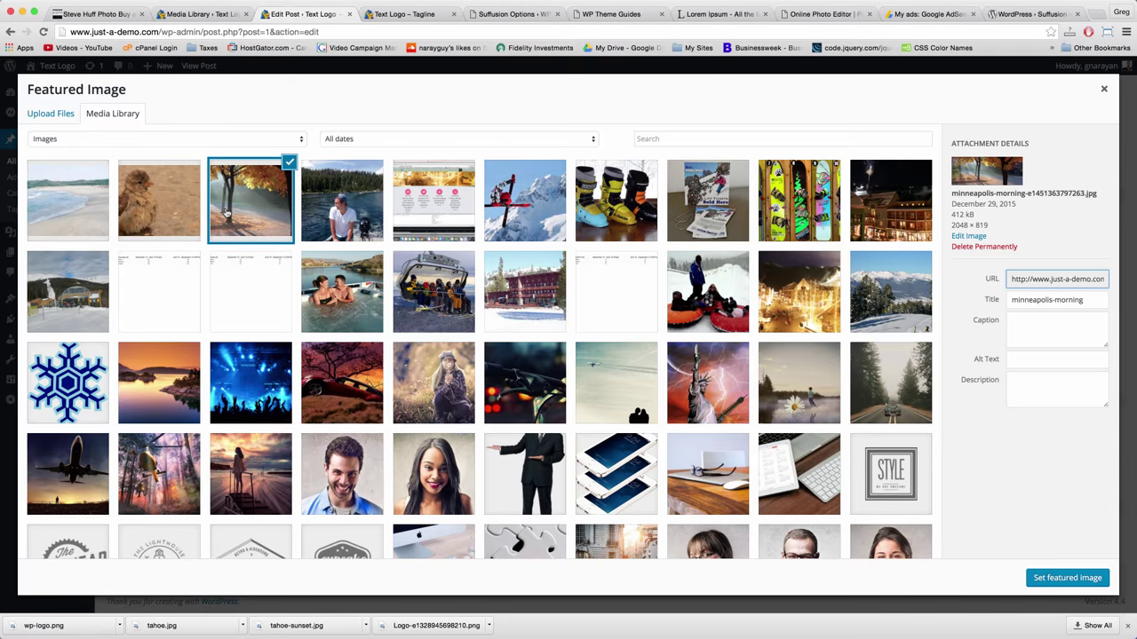
pyautogui.click(1054, 586)
pyautogui.scroll(3, 889, 424)
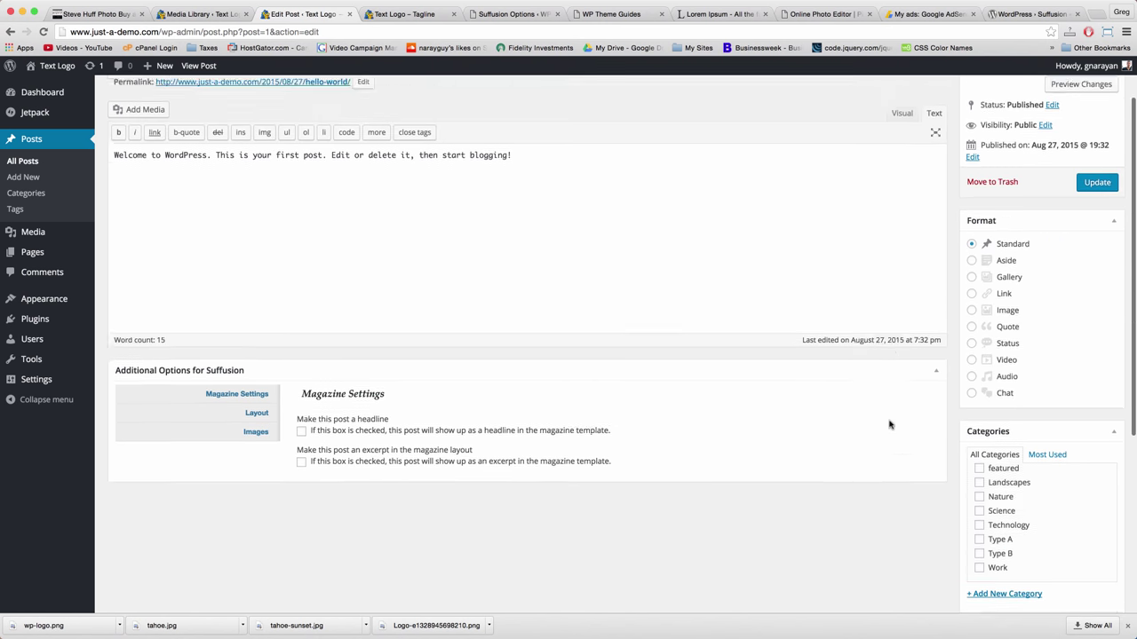
pyautogui.click(1094, 248)
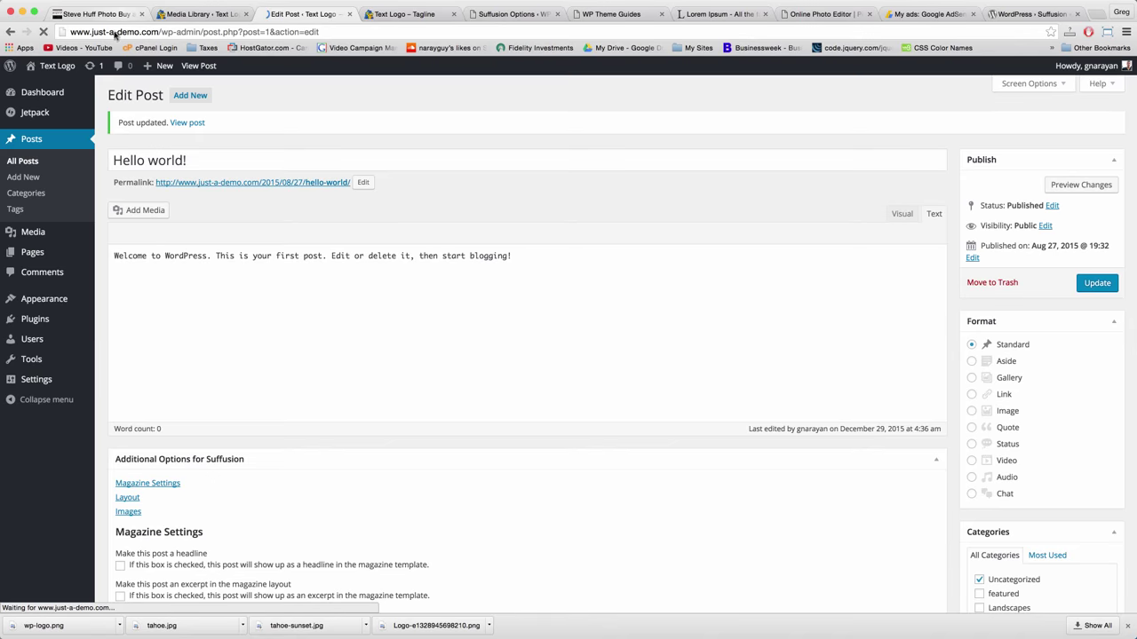
pyautogui.moveTo(53, 75)
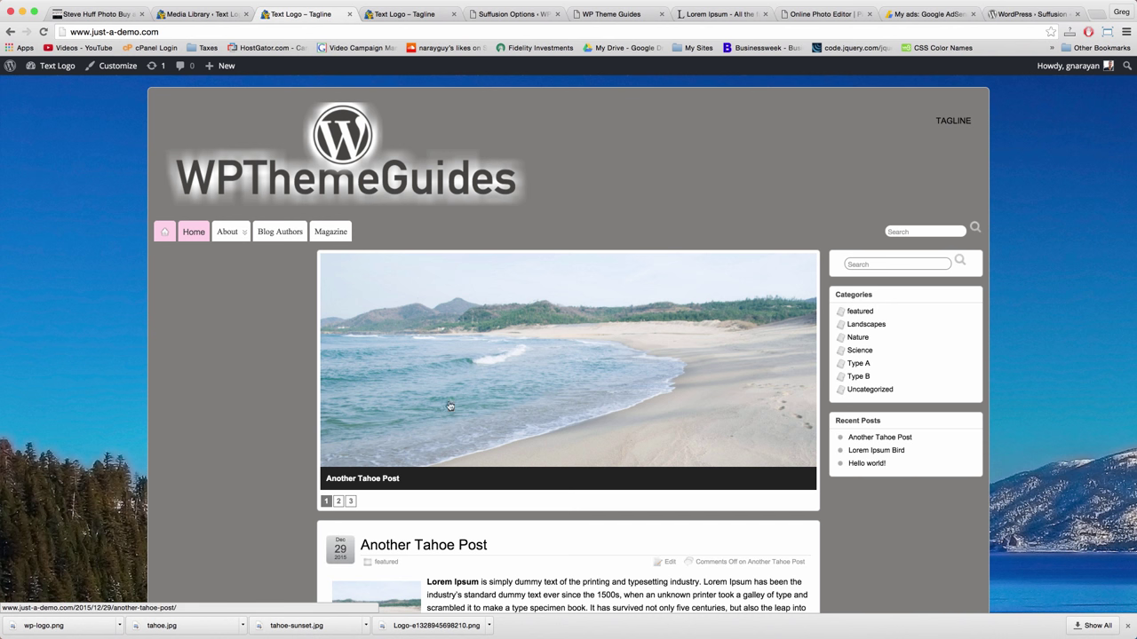
# View the third slide in the live site's slider, then bring up the Steve Huff Photo forum
pyautogui.click(338, 502)
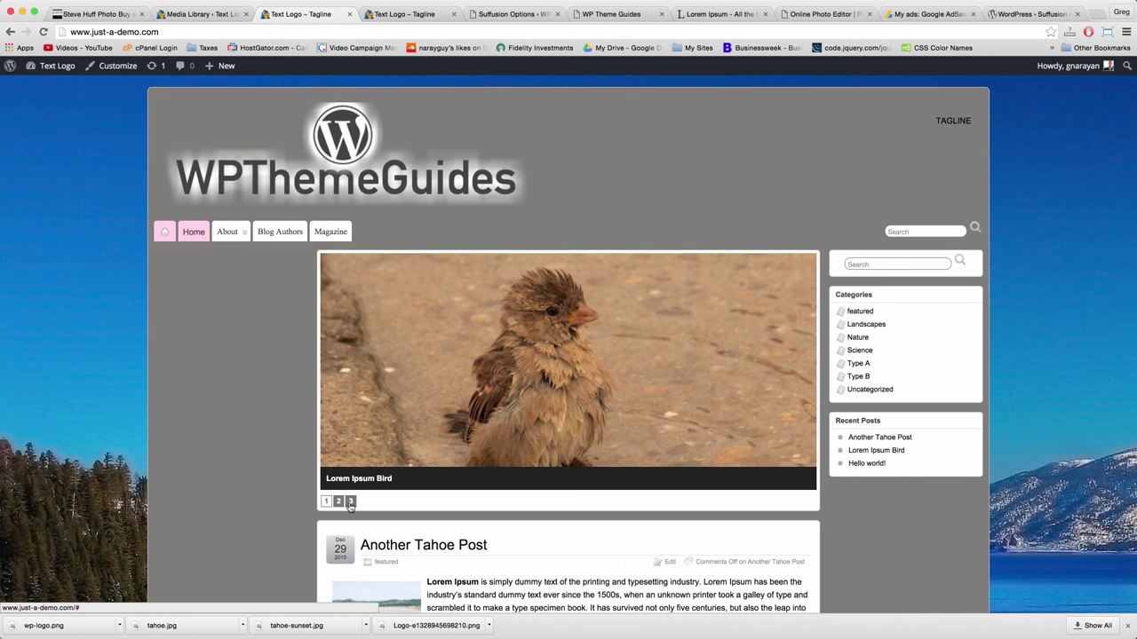
pyautogui.click(351, 502)
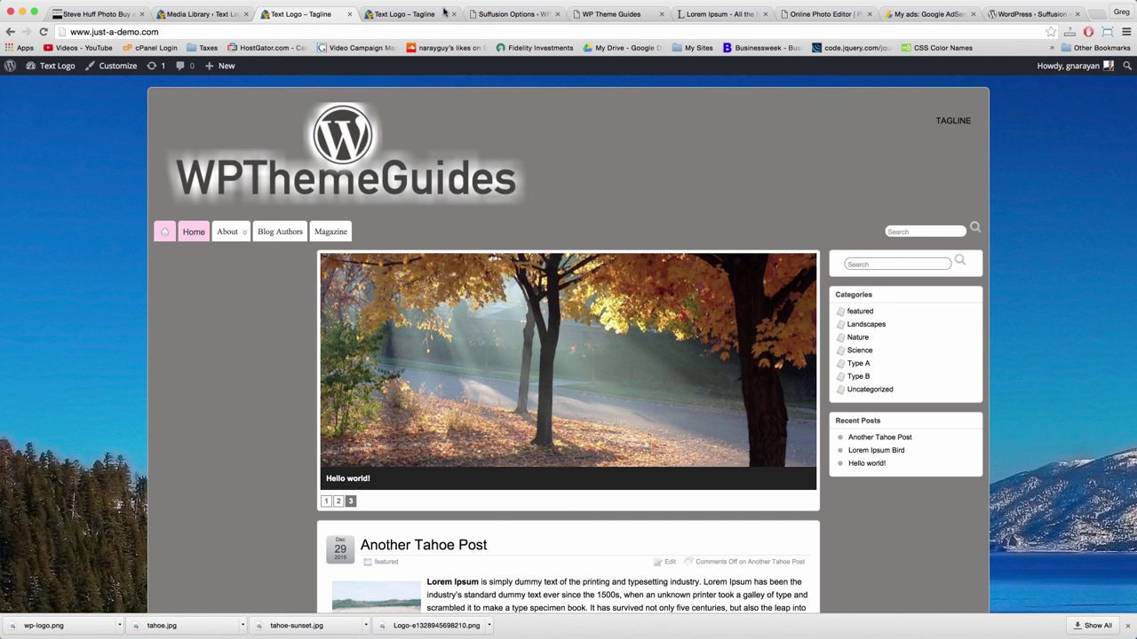
pyautogui.click(803, 14)
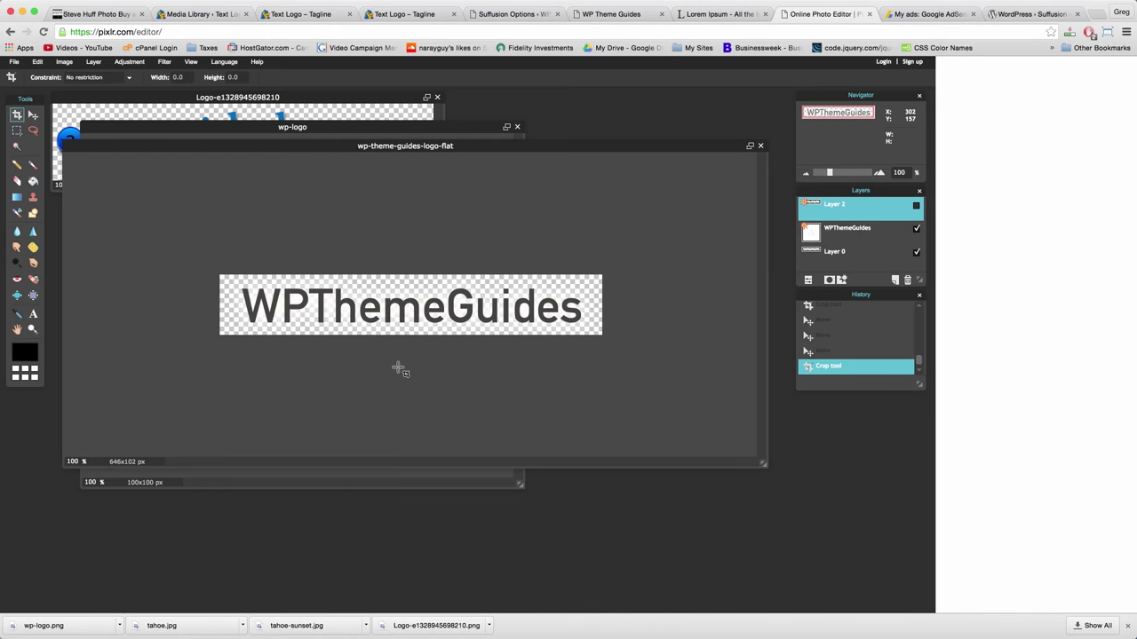
pyautogui.click(298, 14)
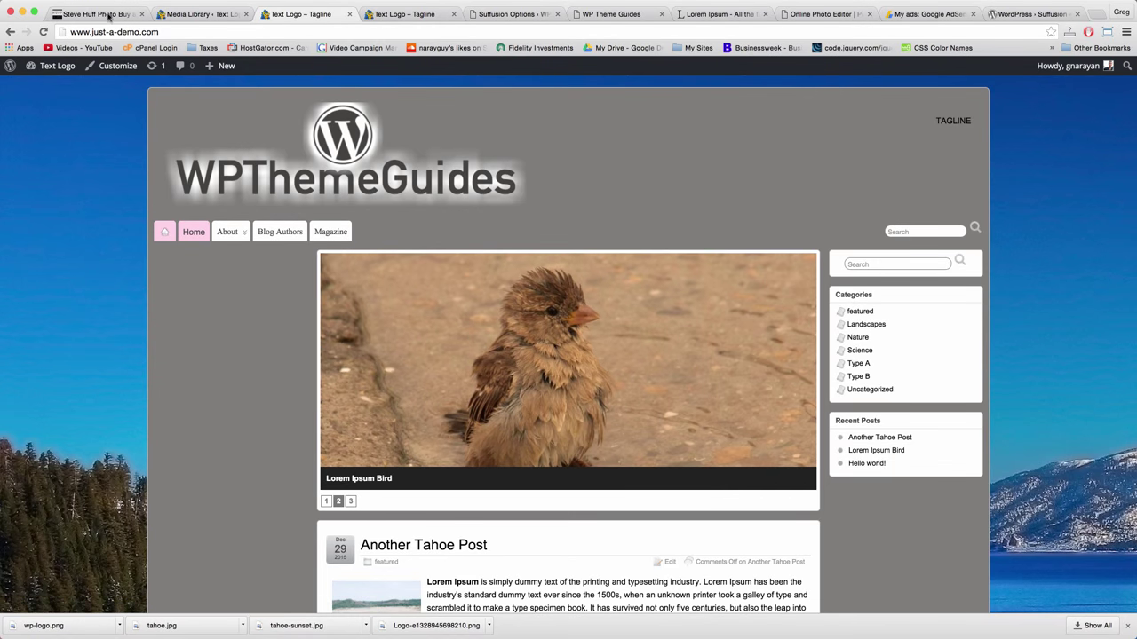
pyautogui.press('super+1')
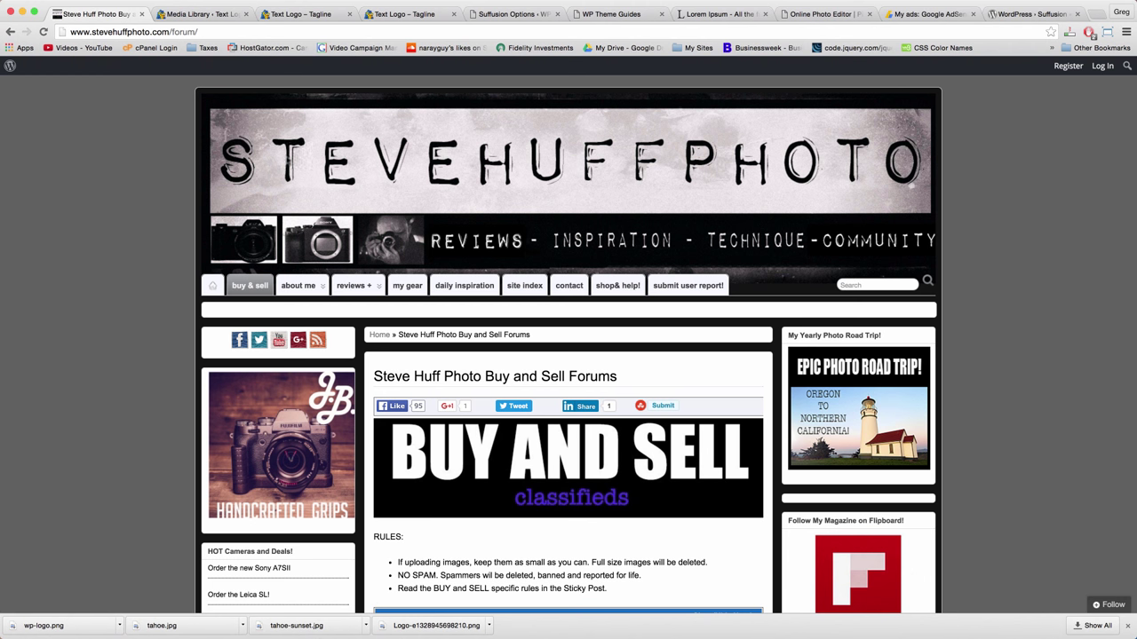
# Browse the Steve Huff Photo home page slideshow, then return to the WPThemeGuides demo site
pyautogui.click(213, 285)
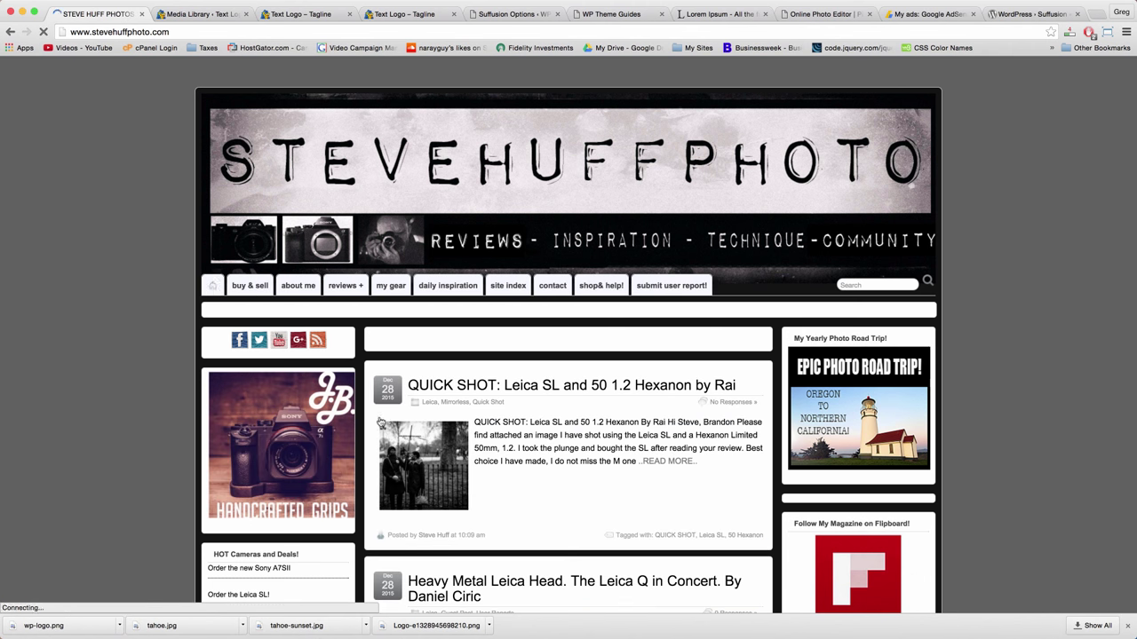
pyautogui.scroll(-2, 529, 380)
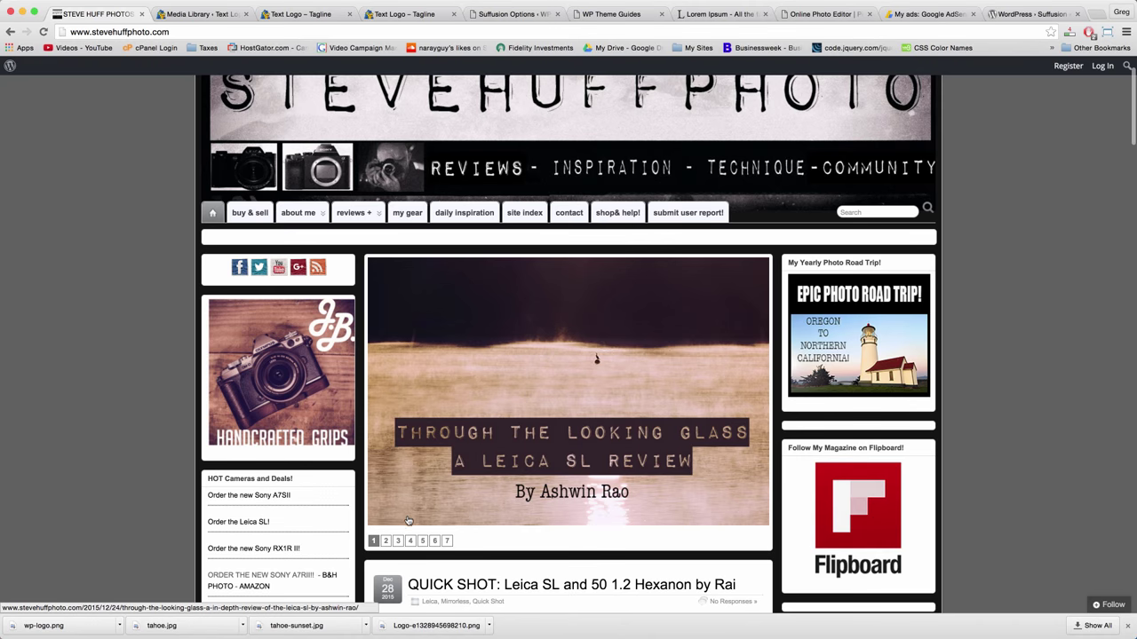
pyautogui.click(397, 541)
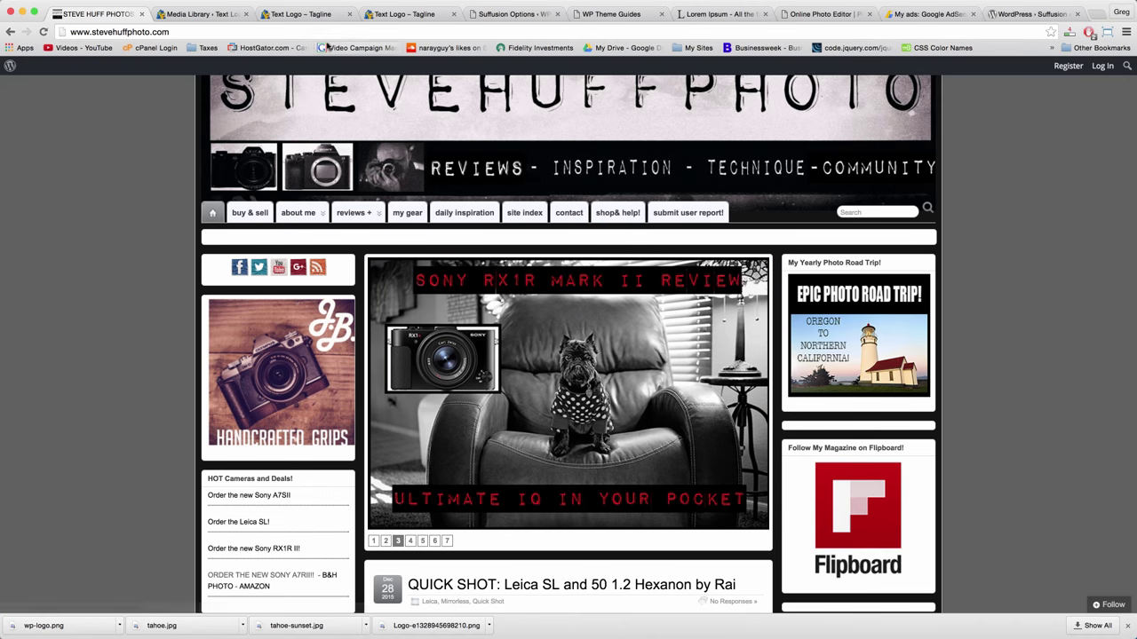
pyautogui.click(402, 14)
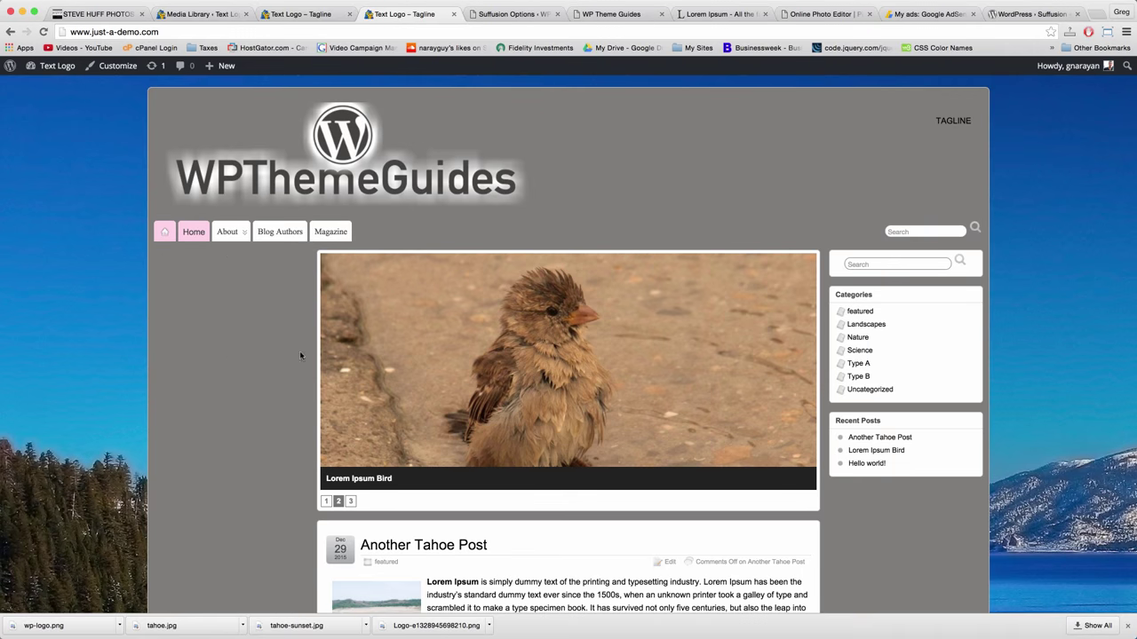
pyautogui.click(498, 15)
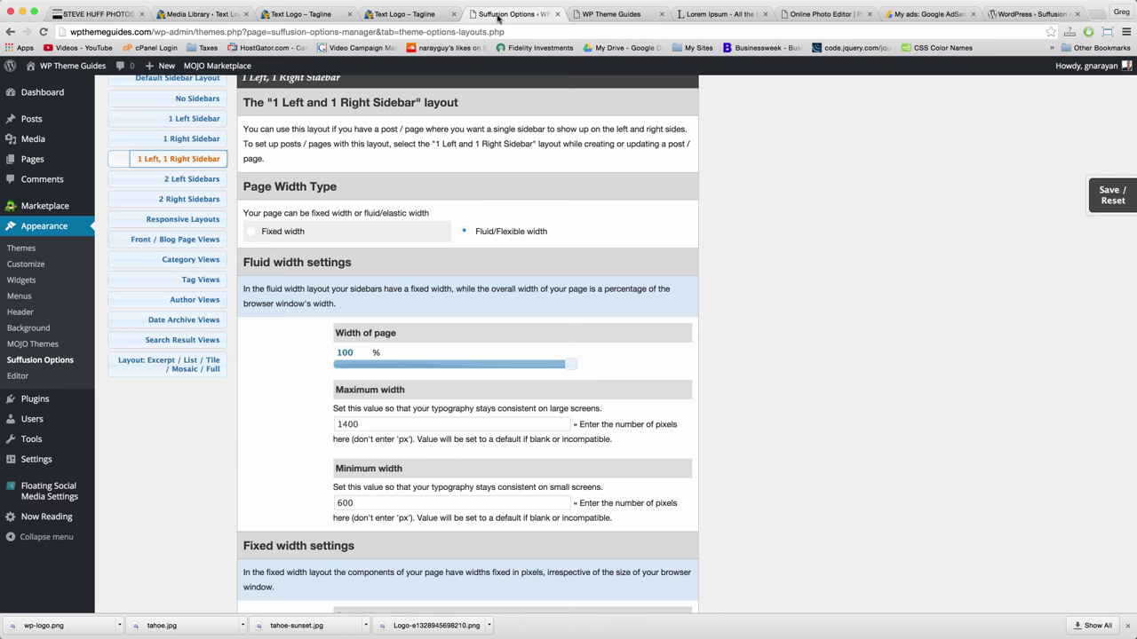
pyautogui.click(611, 14)
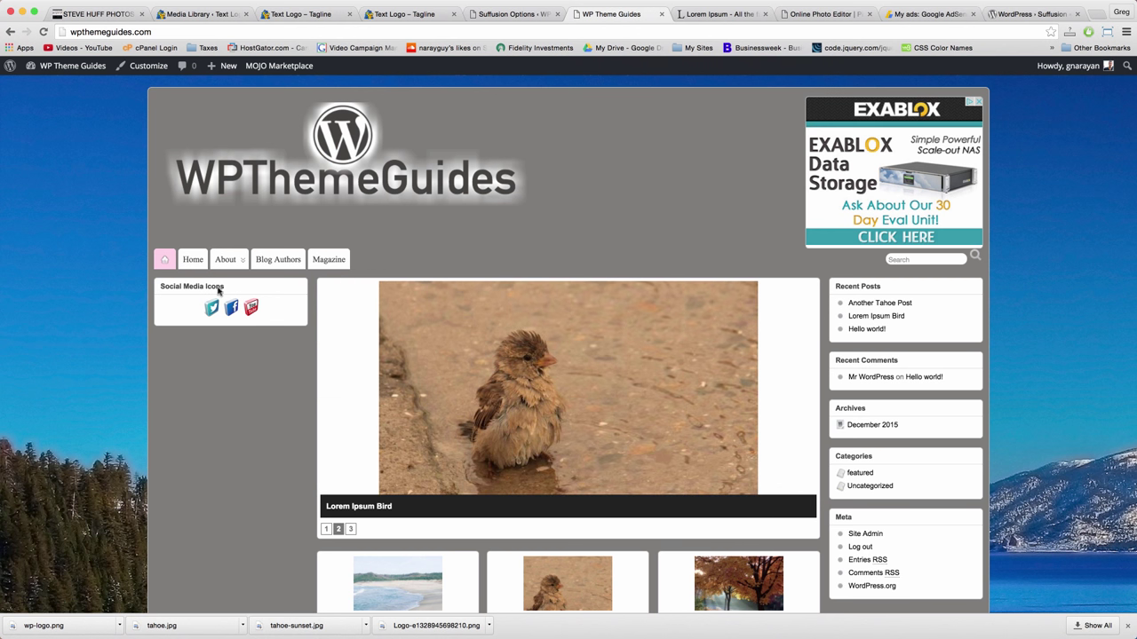
pyautogui.click(103, 17)
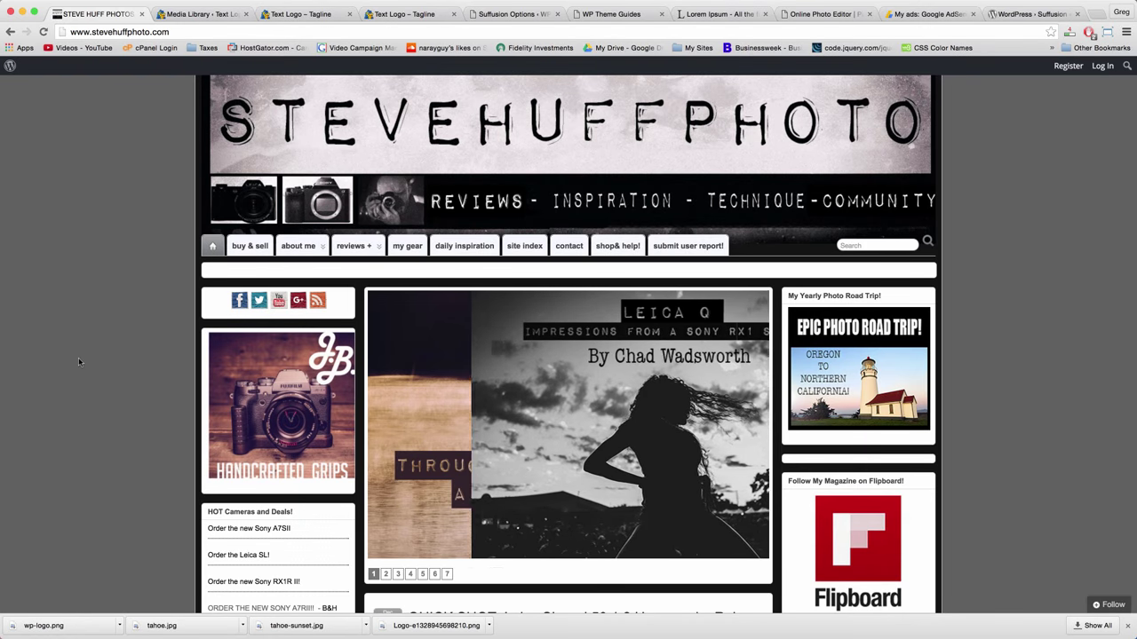
pyautogui.click(418, 15)
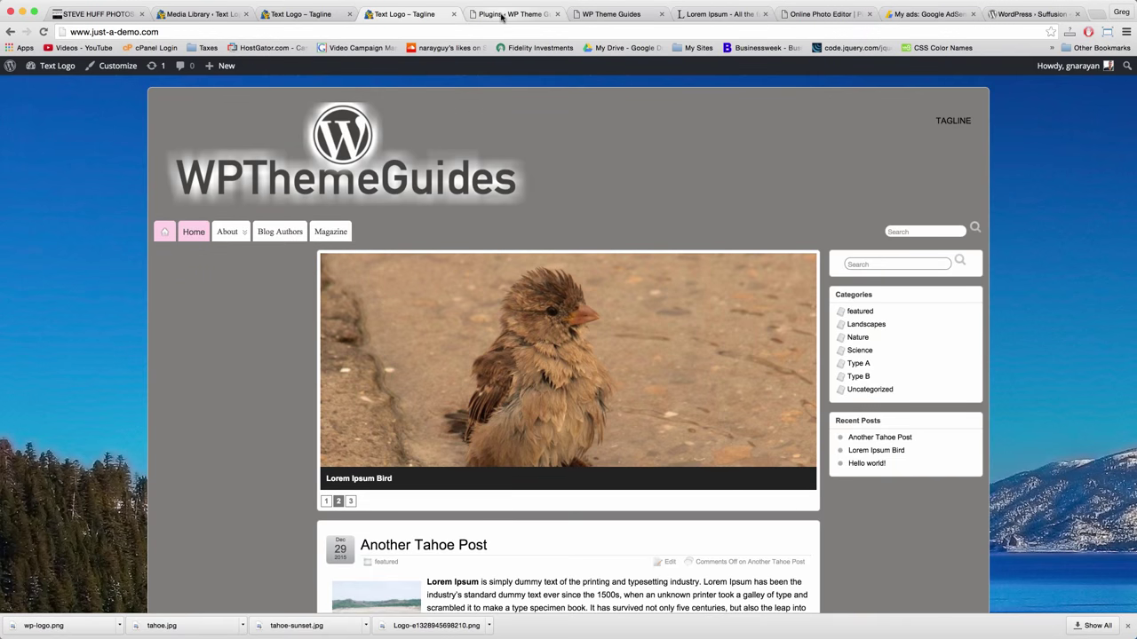
# Close the Media Library's attachment details and search Add Plugins for 'floating social media icon'
pyautogui.click(502, 15)
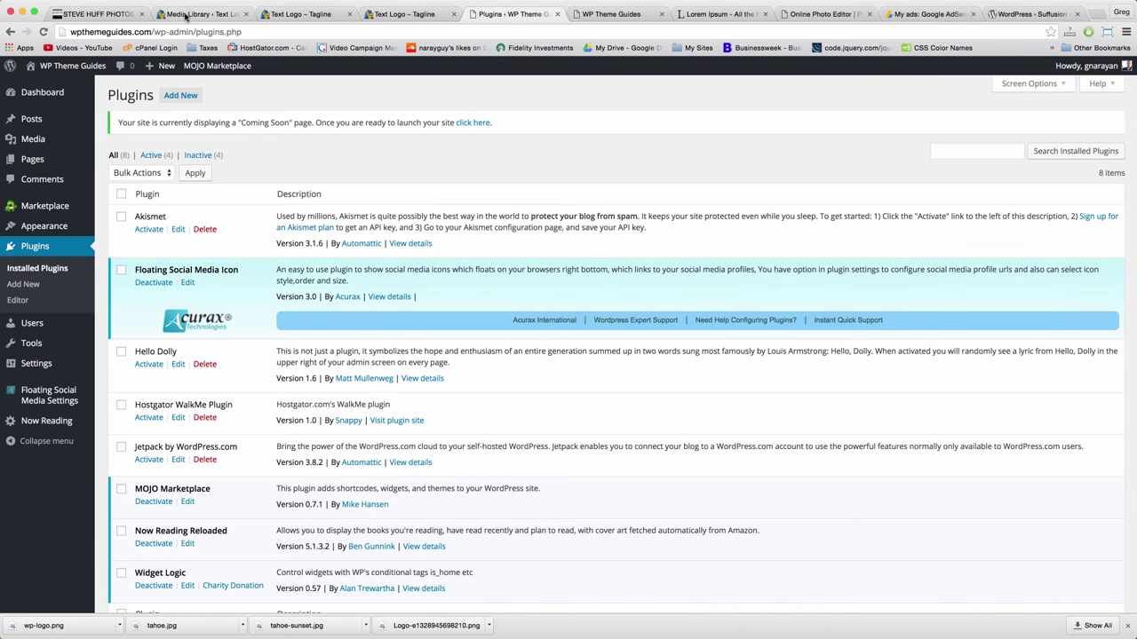
pyautogui.click(185, 14)
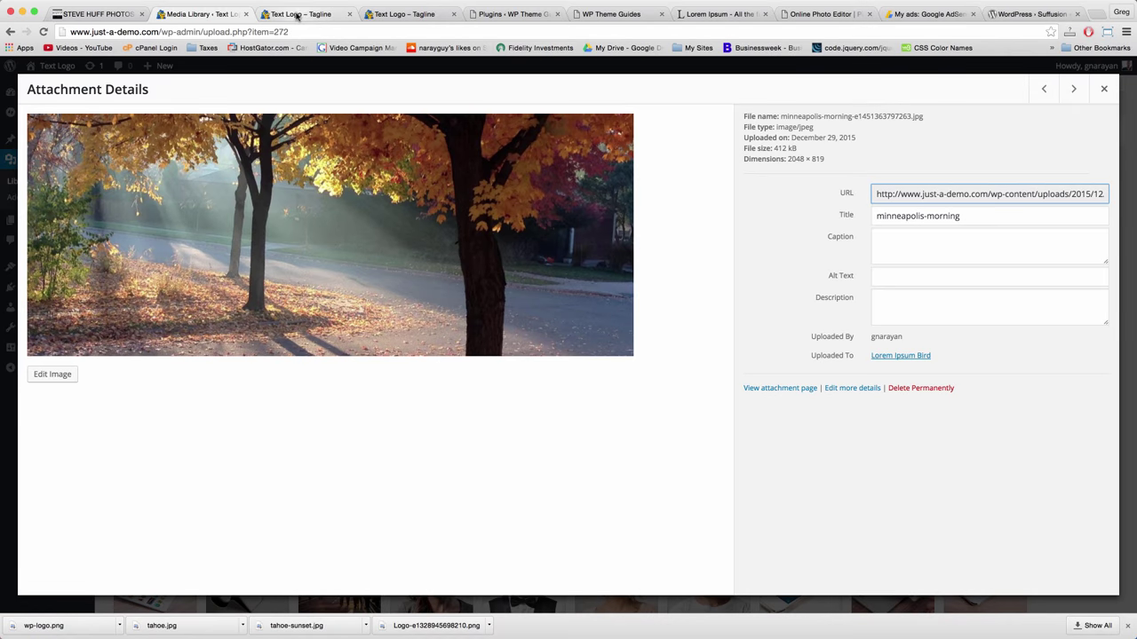
pyautogui.click(1103, 89)
pyautogui.moveTo(40, 306)
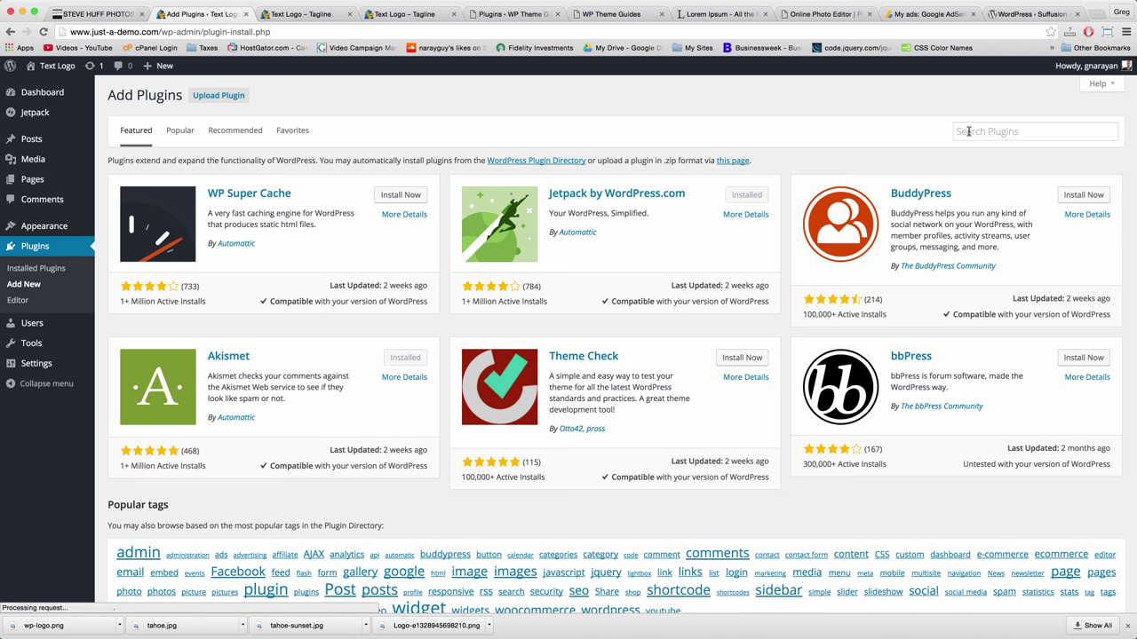
pyautogui.click(968, 131)
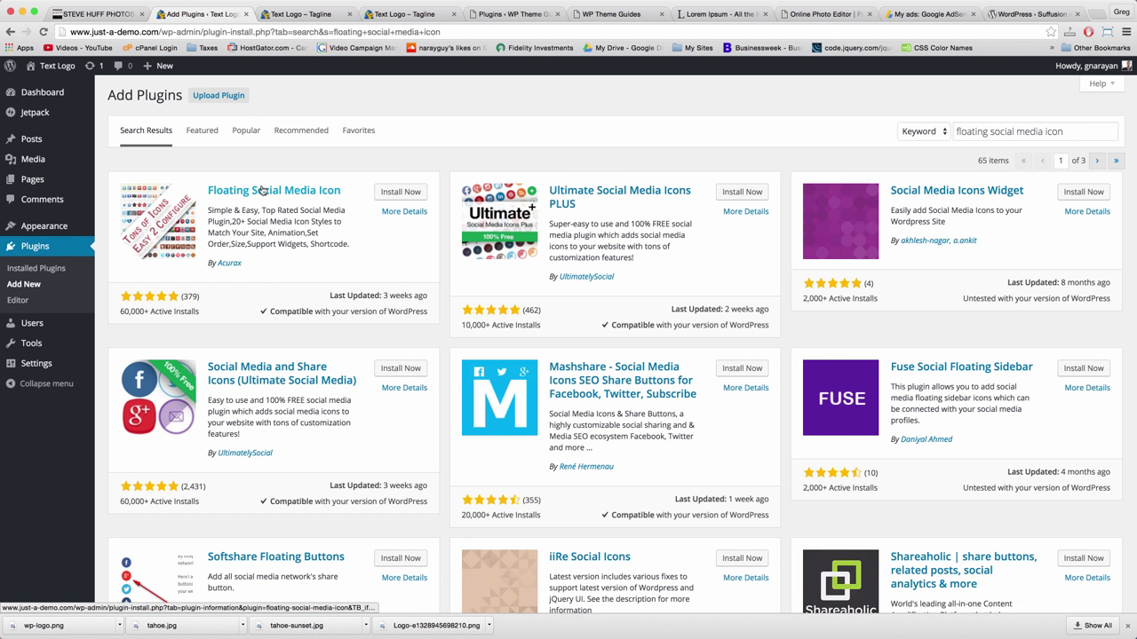
# Install Acurax's Floating Social Media Icon 3.0 plugin and activate it
pyautogui.click(385, 194)
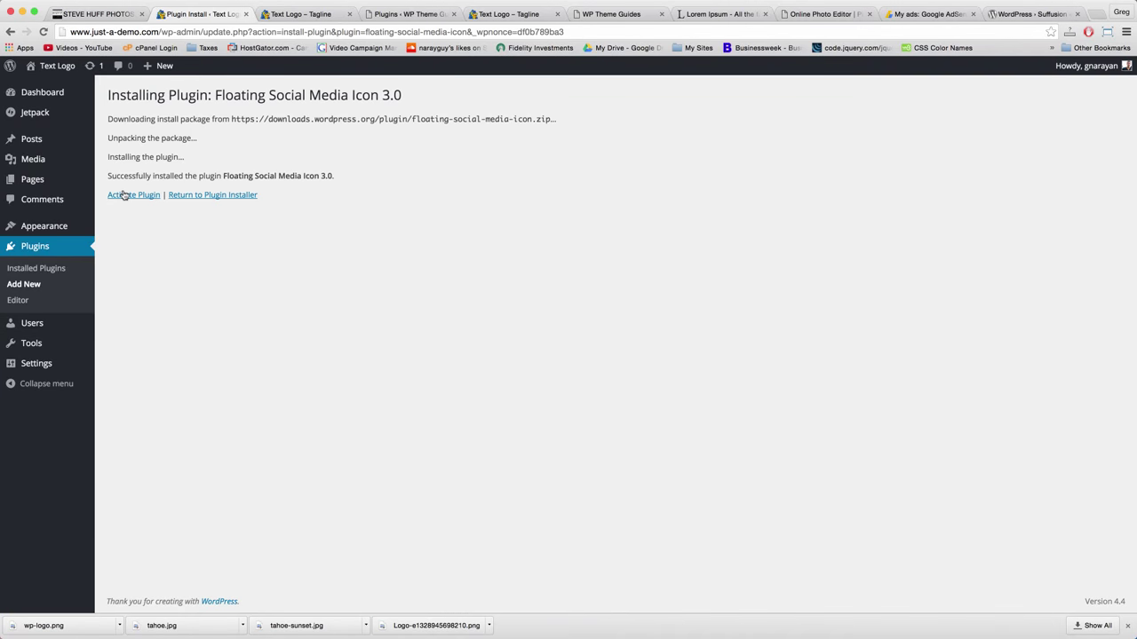
pyautogui.click(123, 194)
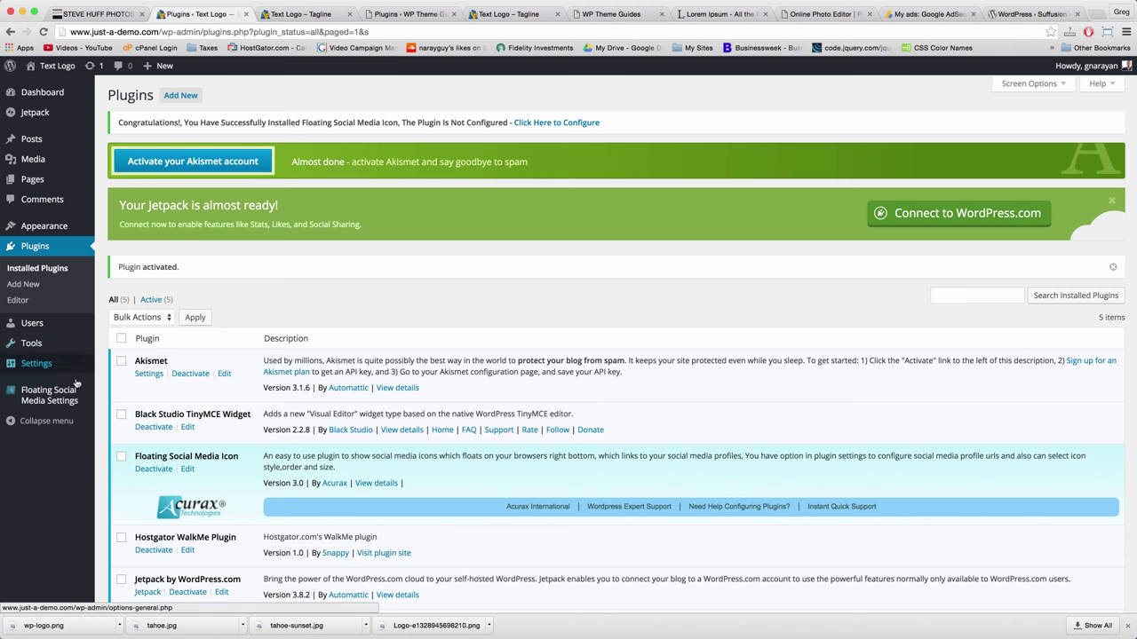
# Select Theme 3 in the Acurax Social Icons options and scroll to Social Media Configuration
pyautogui.click(44, 399)
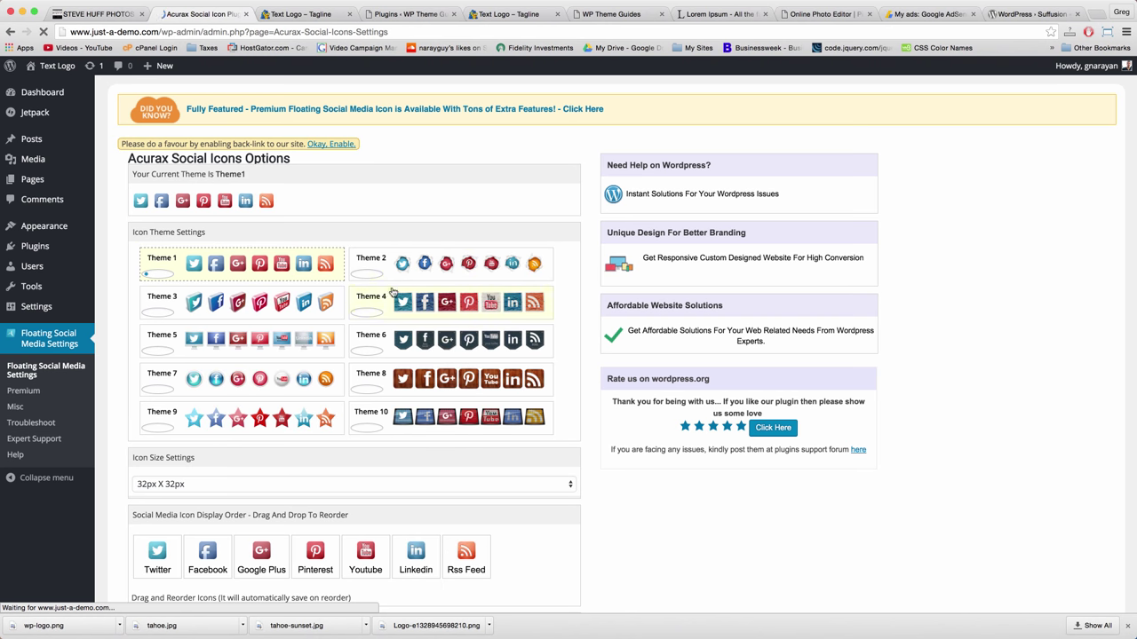
pyautogui.click(175, 312)
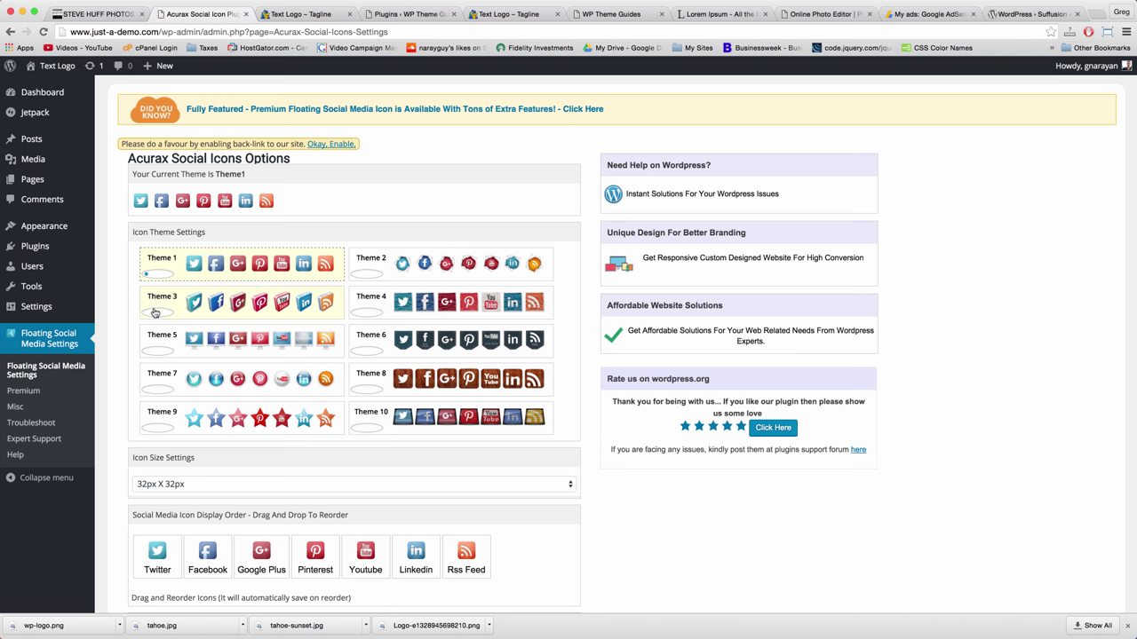
pyautogui.scroll(-5, 351, 317)
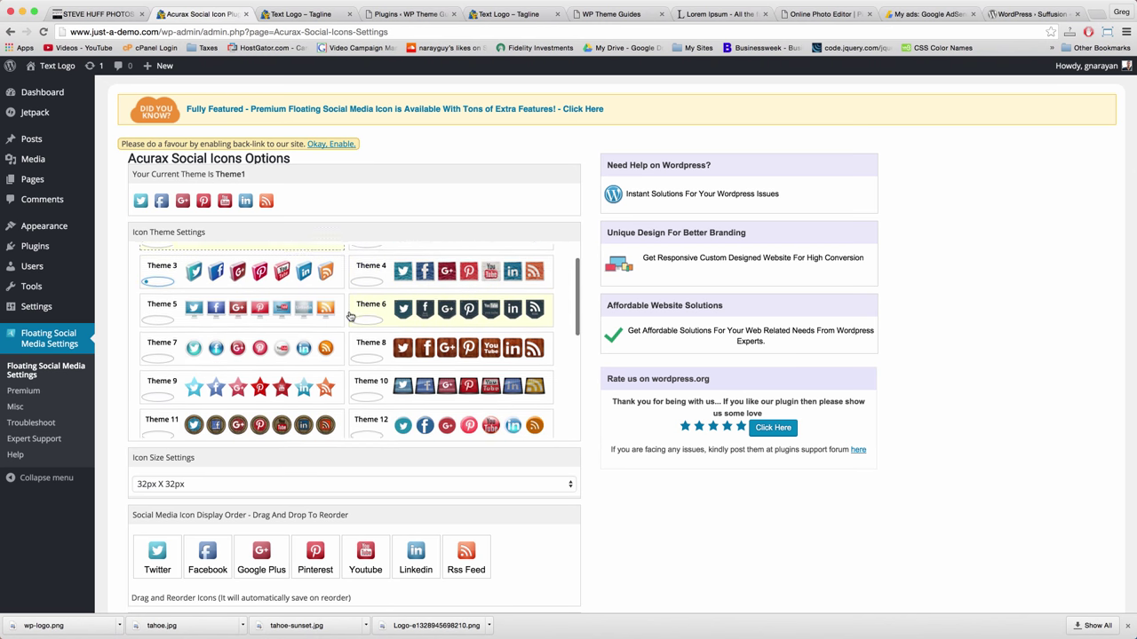
pyautogui.scroll(-6, 351, 316)
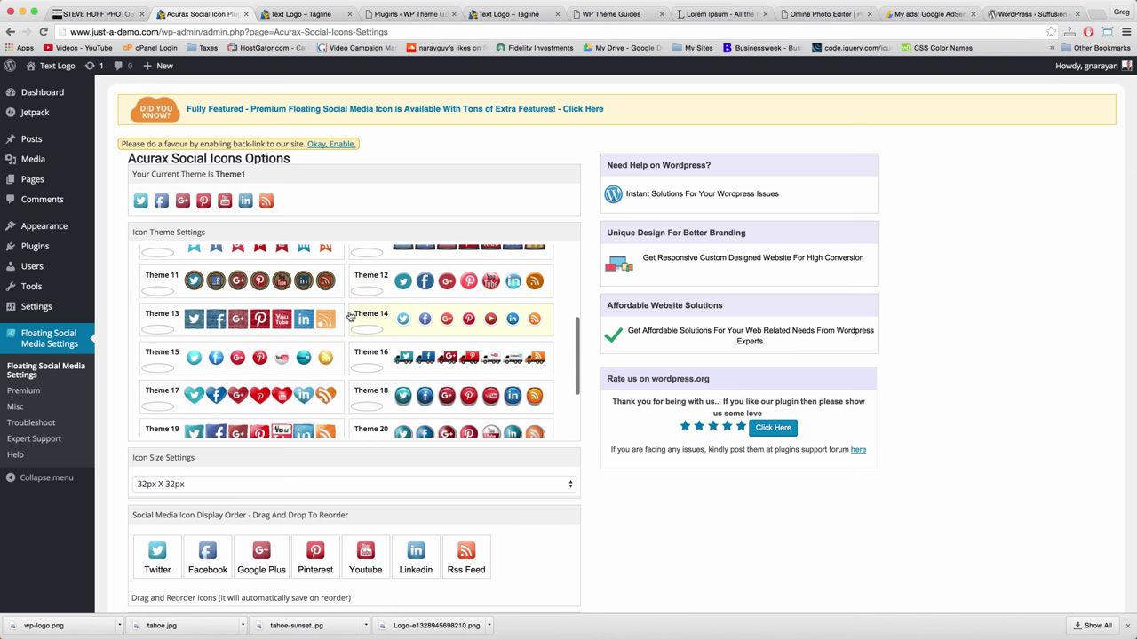
pyautogui.scroll(3, 609, 388)
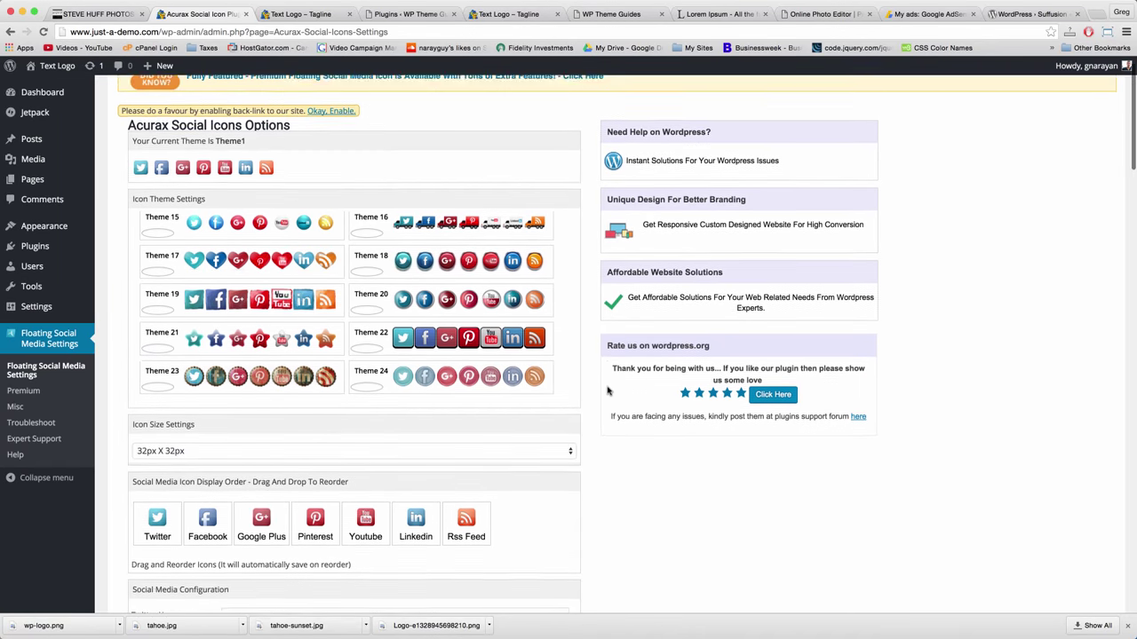
pyautogui.scroll(-2, 610, 388)
pyautogui.scroll(-5, 609, 388)
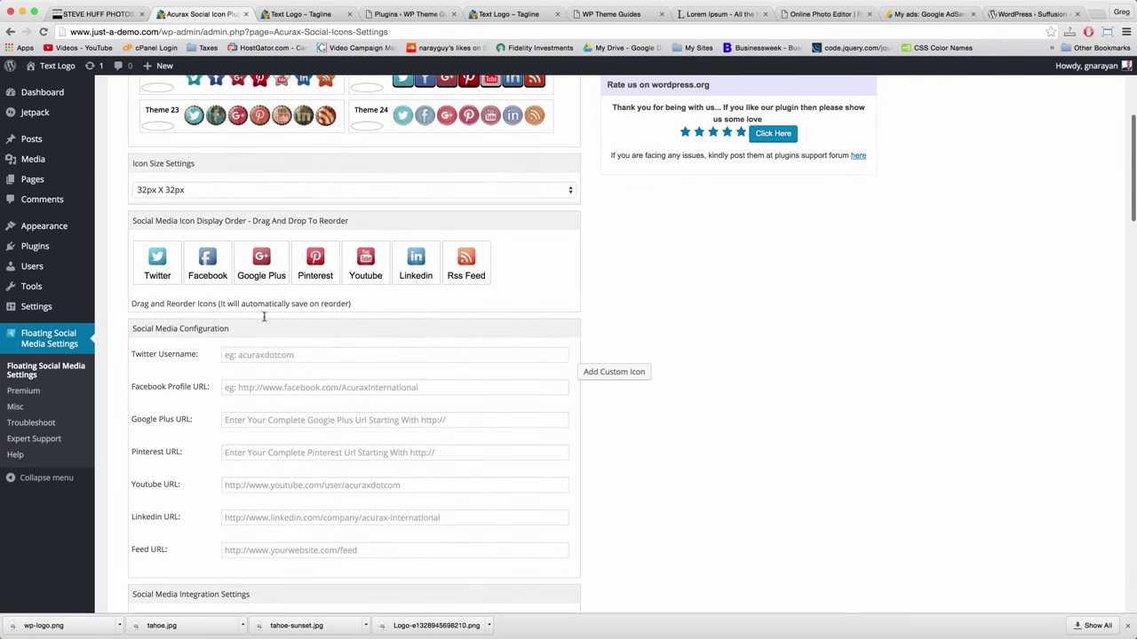
# Copy the Twitter profile address for the Twitter URL field
pyautogui.click(229, 354)
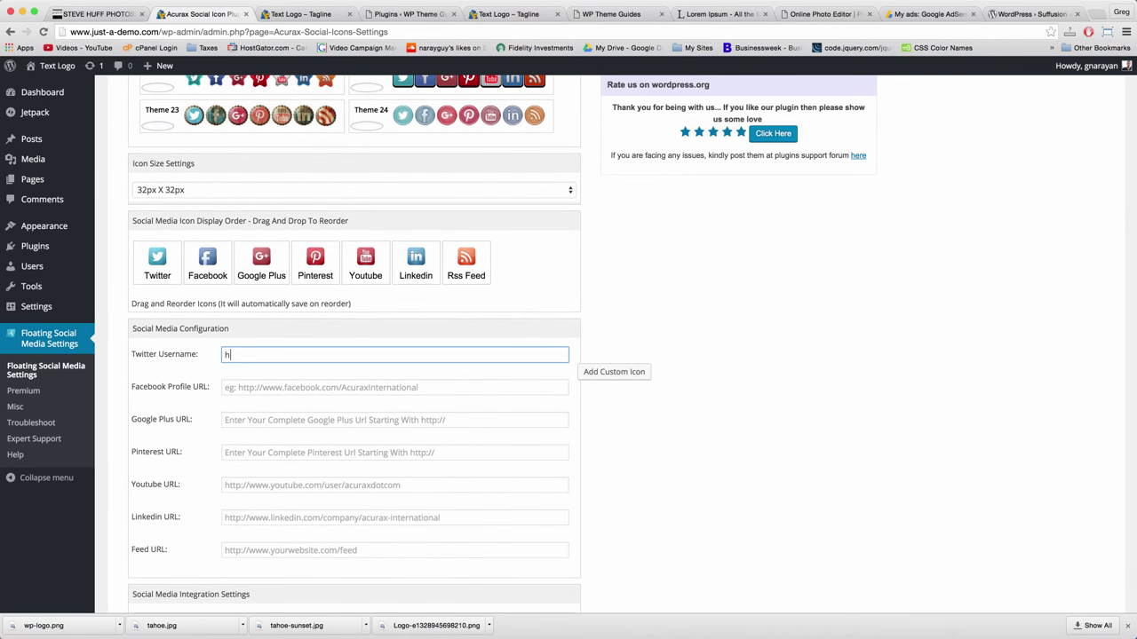
pyautogui.click(211, 32)
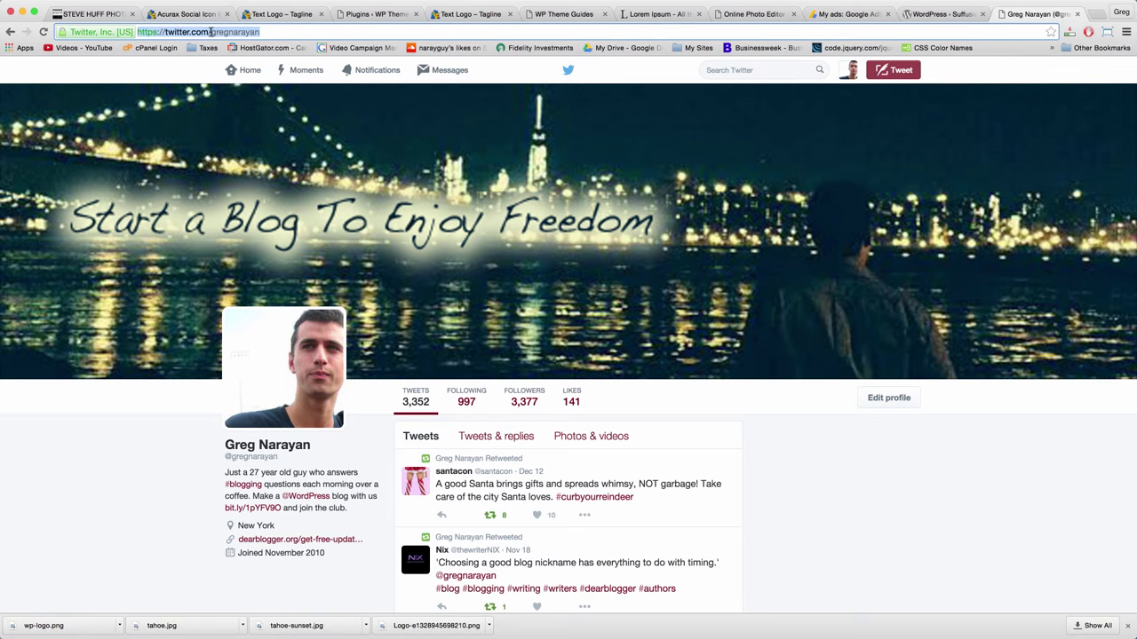
pyautogui.click(184, 14)
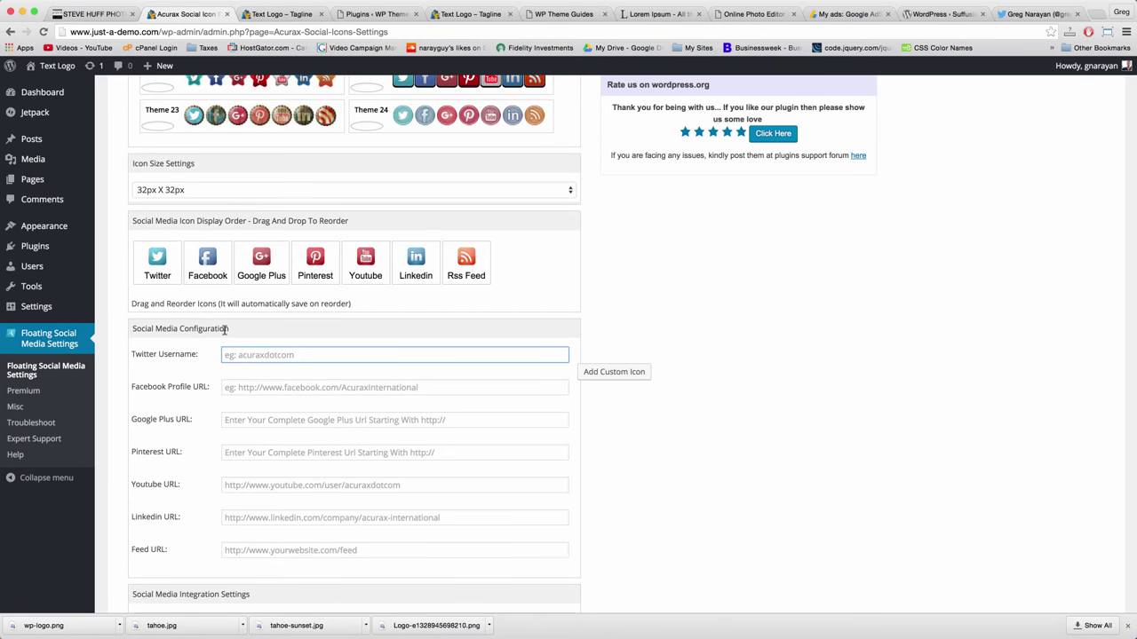
pyautogui.click(1013, 15)
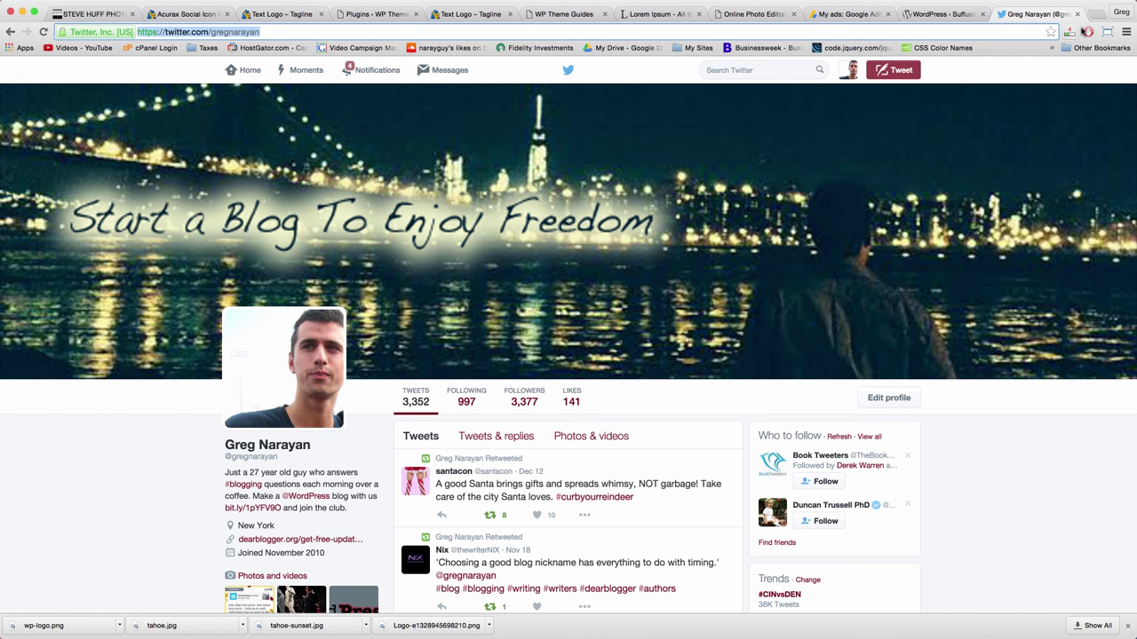
# Paste the Dear Blogger Community Facebook page address into the Facebook field
pyautogui.click(1097, 15)
pyautogui.write('facebook.com')
pyautogui.press('Return')
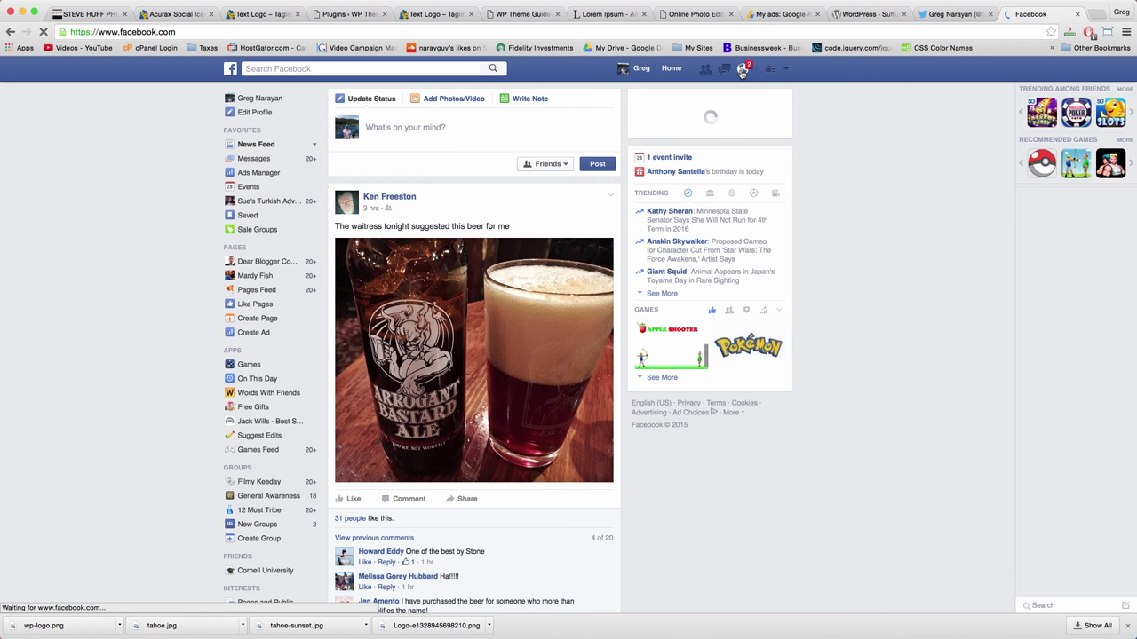
pyautogui.click(787, 73)
pyautogui.click(754, 112)
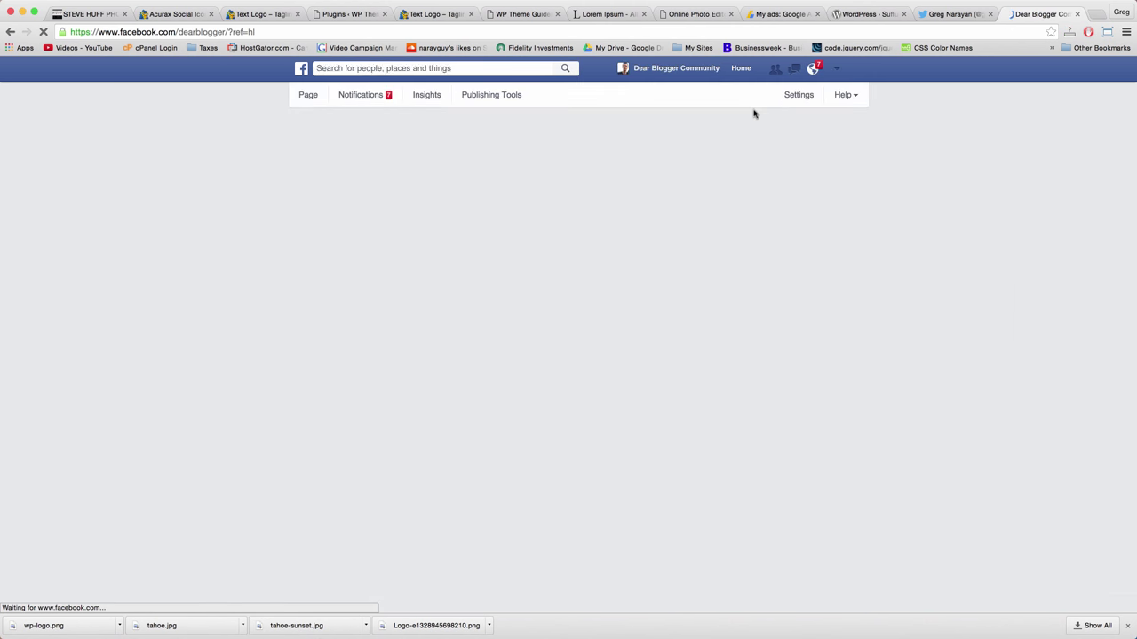
pyautogui.click(124, 27)
pyautogui.press('super+c')
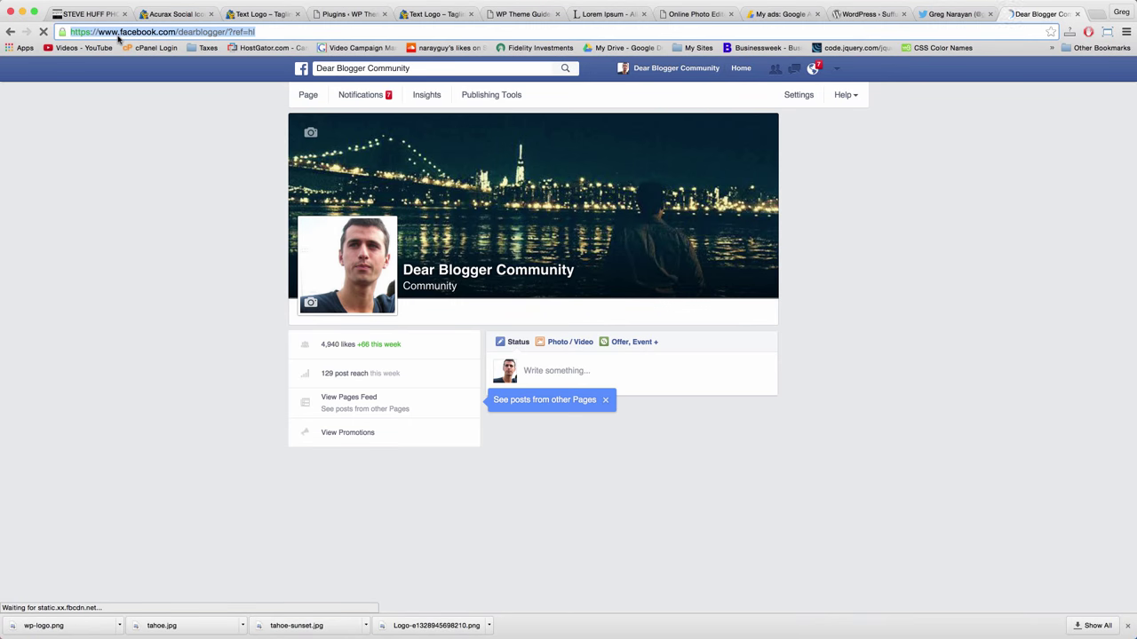
pyautogui.click(93, 14)
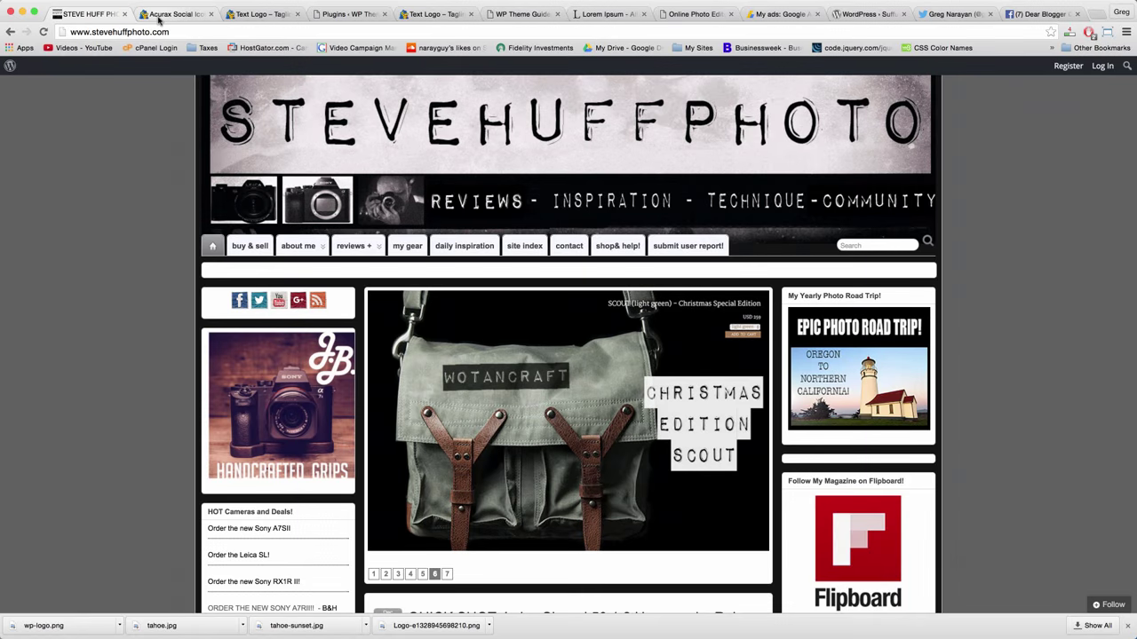
pyautogui.click(167, 14)
pyautogui.press('super+v')
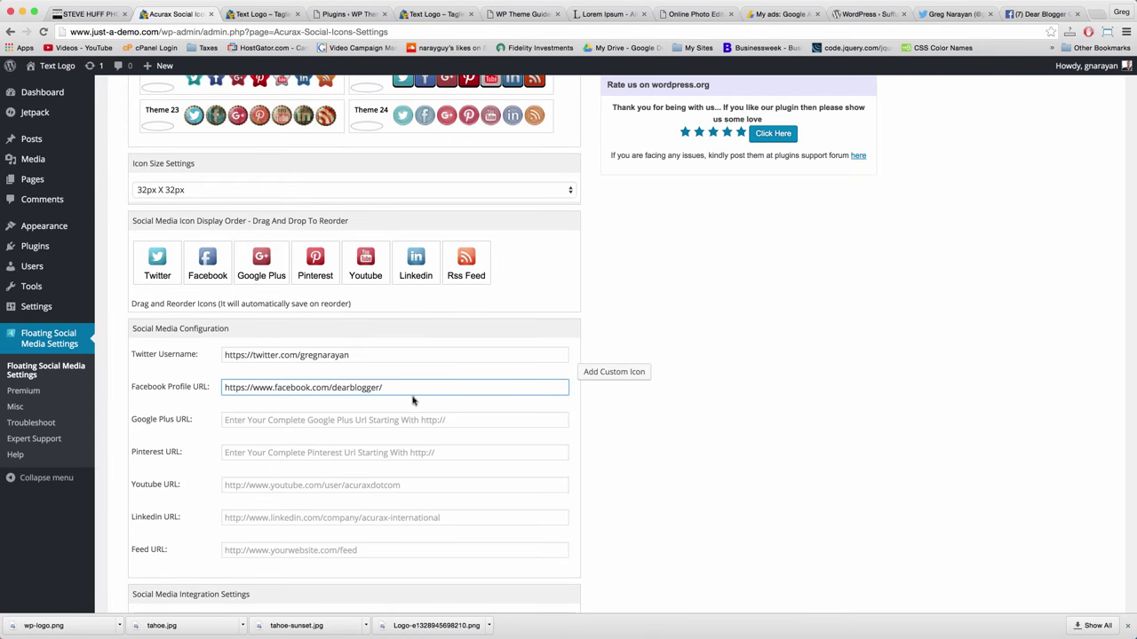
# Start typing the YouTube channel URL into the Youtube field
pyautogui.click(323, 420)
pyautogui.click(286, 480)
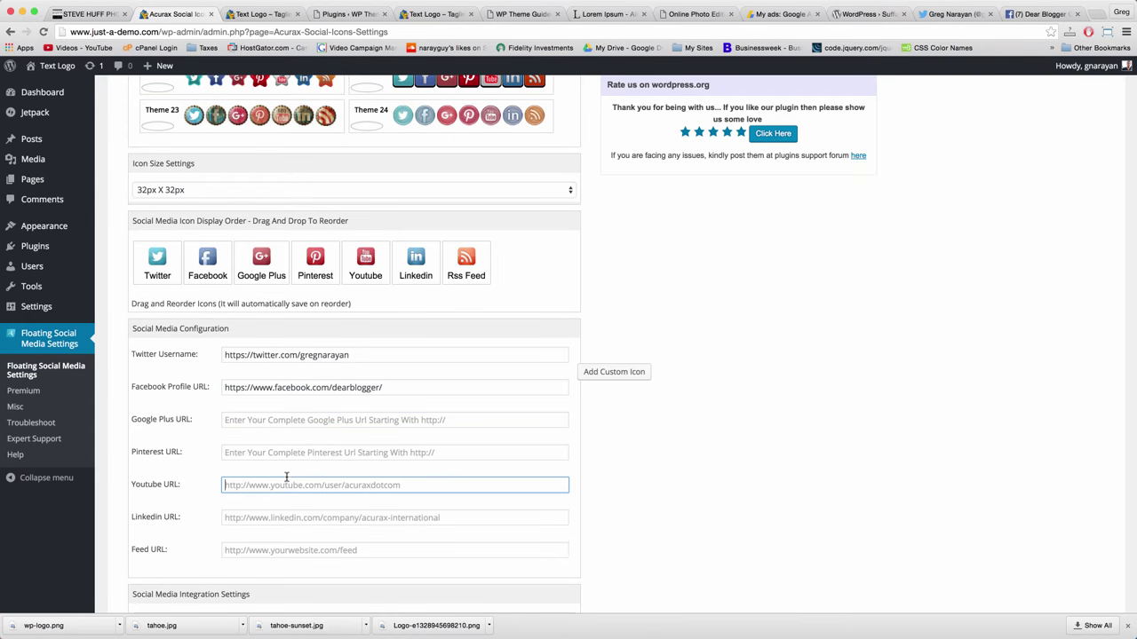
pyautogui.click(1039, 14)
pyautogui.click(173, 14)
pyautogui.write('http://youtube.com/narayguy')
pyautogui.scroll(-5, 295, 289)
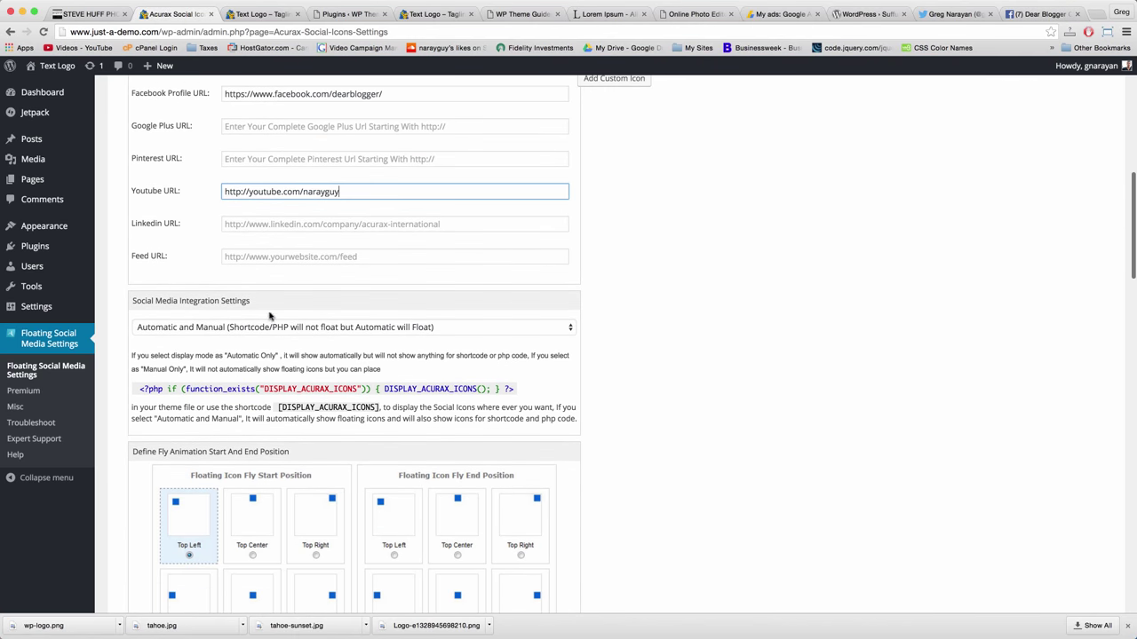
# Set the icon display mode to Manual Only, shown via shortcode or PHP
pyautogui.click(279, 328)
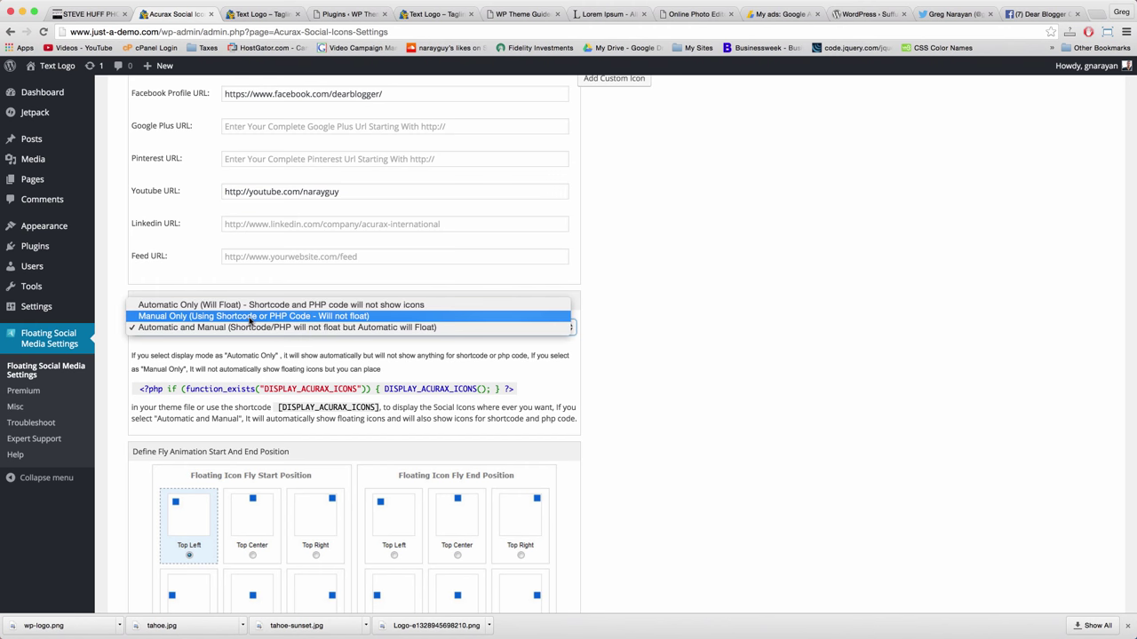
pyautogui.click(249, 318)
pyautogui.scroll(2, 383, 286)
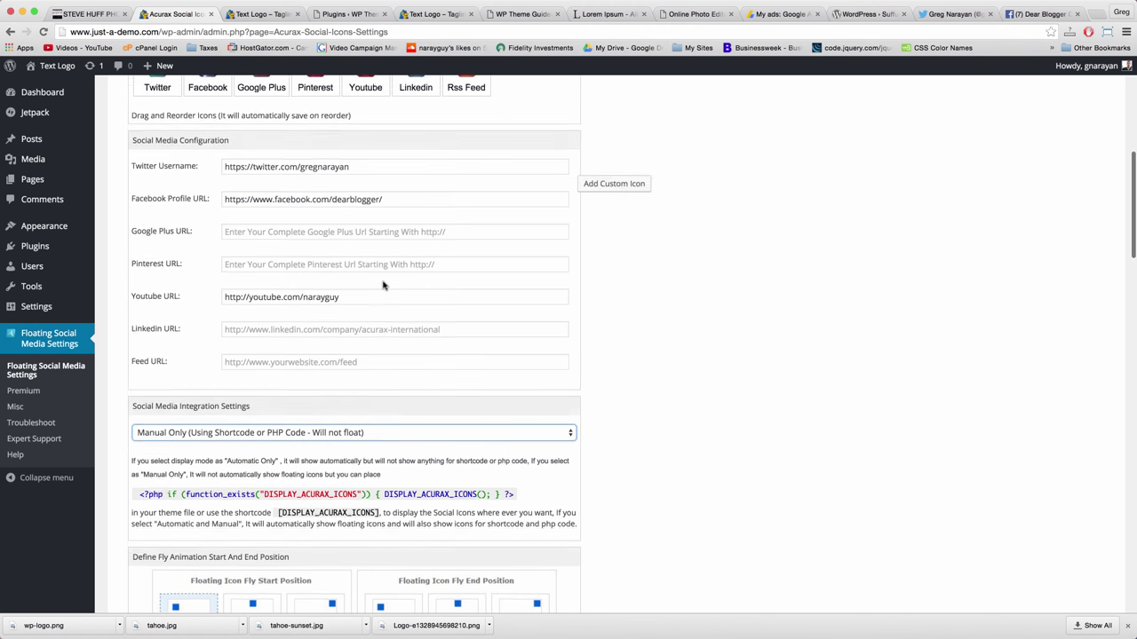
pyautogui.scroll(-5, 383, 285)
pyautogui.scroll(-10, 622, 268)
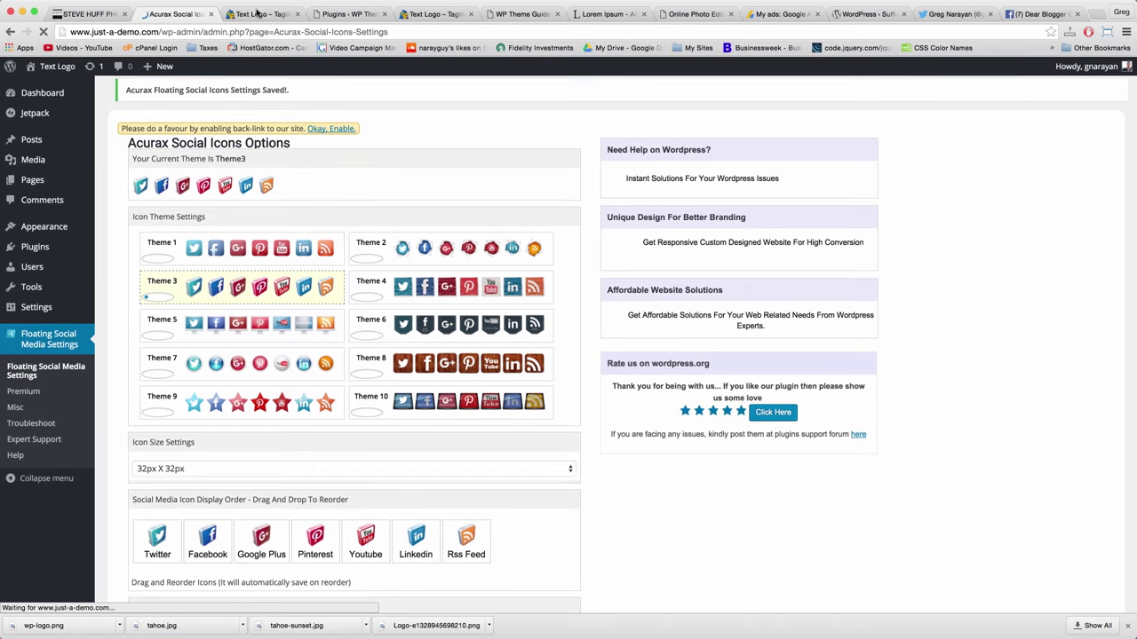
# Copy the demo site's web address and return to the plugin settings
pyautogui.click(260, 14)
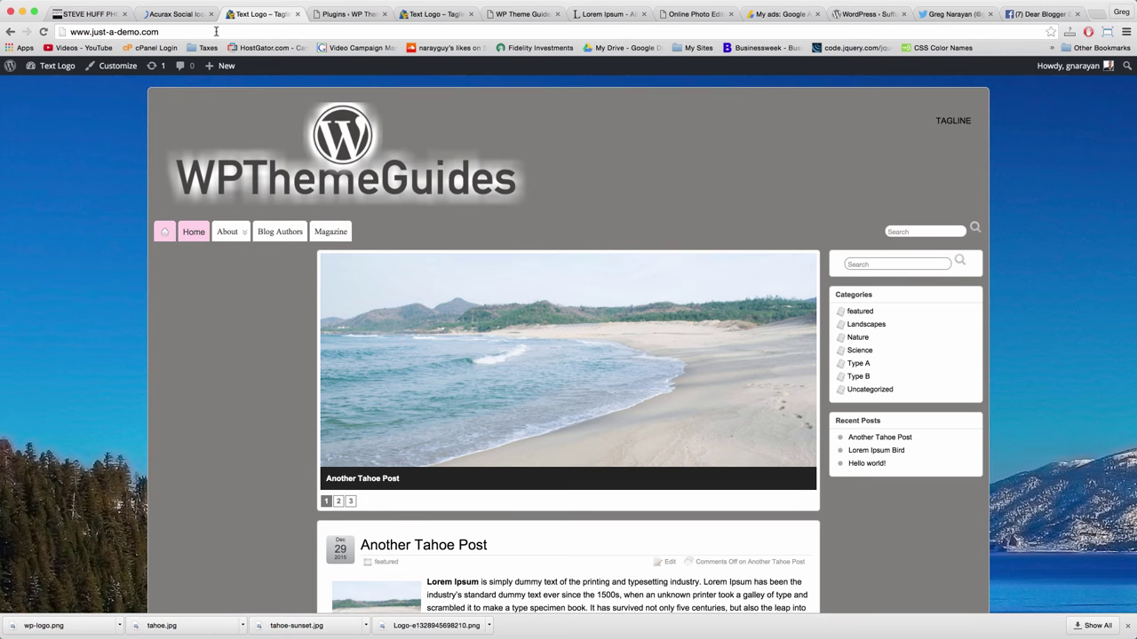
pyautogui.click(216, 32)
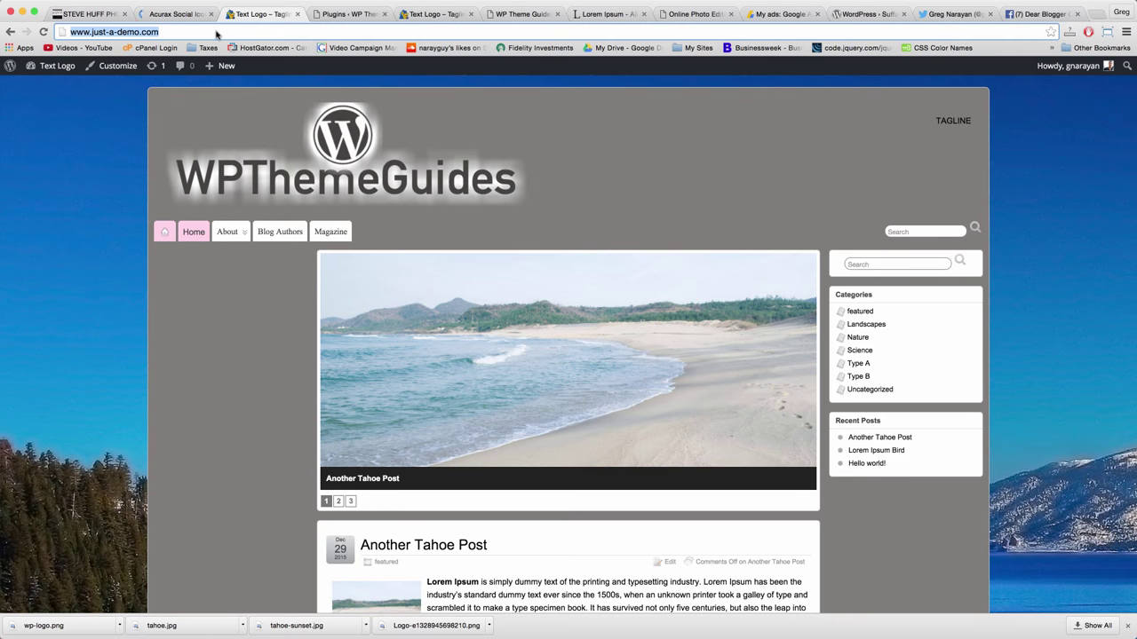
pyautogui.click(170, 14)
# Go to the Widgets admin page under Appearance
pyautogui.moveTo(44, 229)
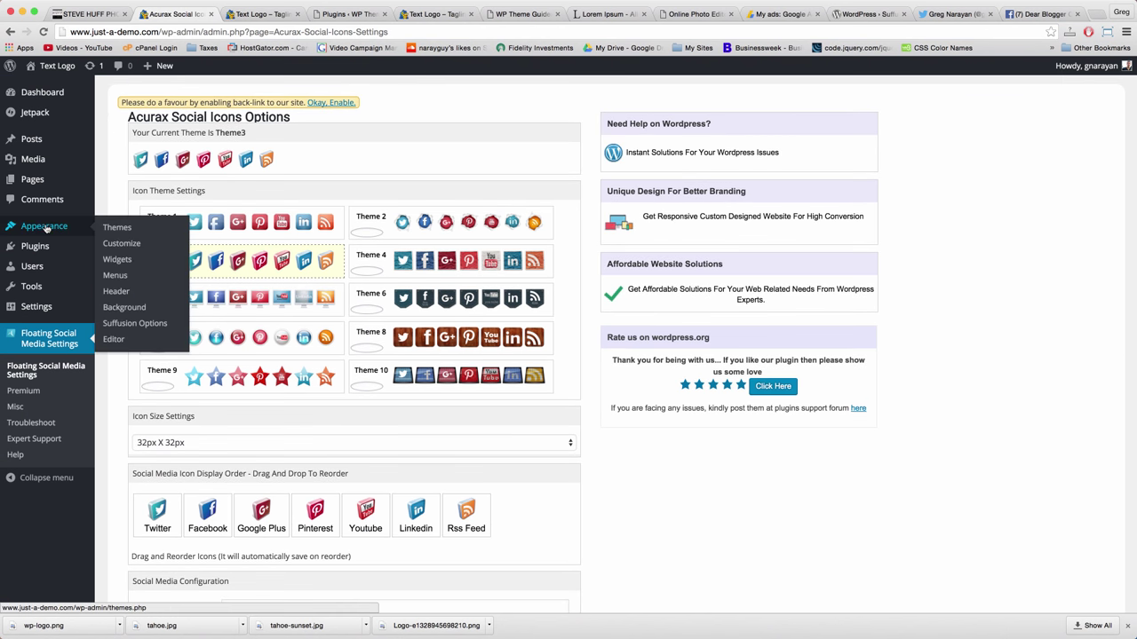
pyautogui.click(116, 259)
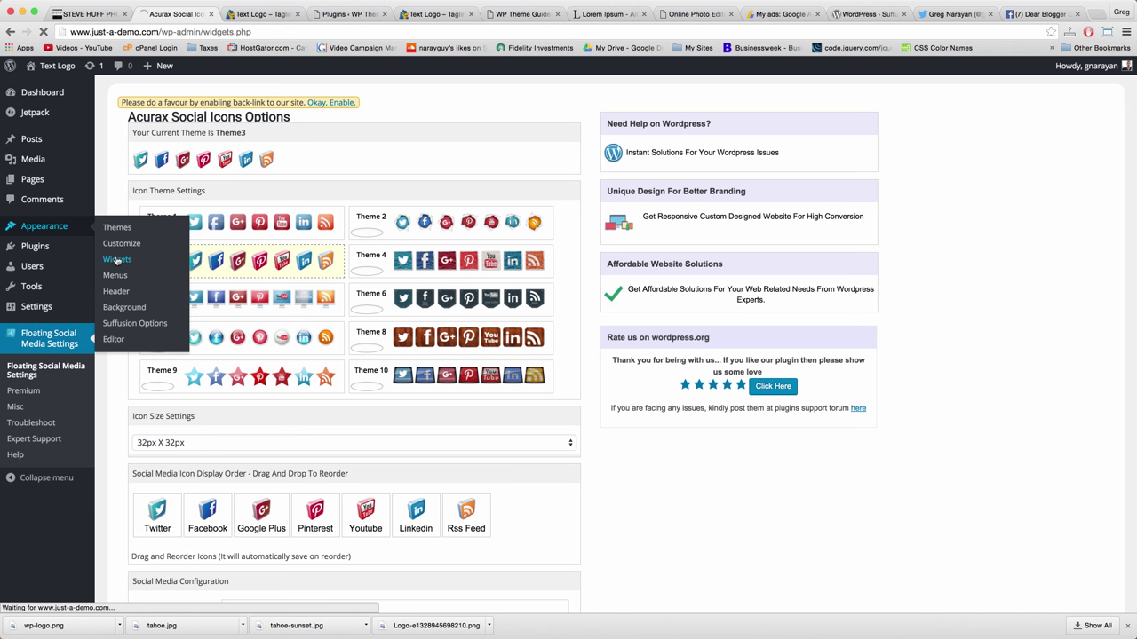
pyautogui.scroll(-5, 717, 272)
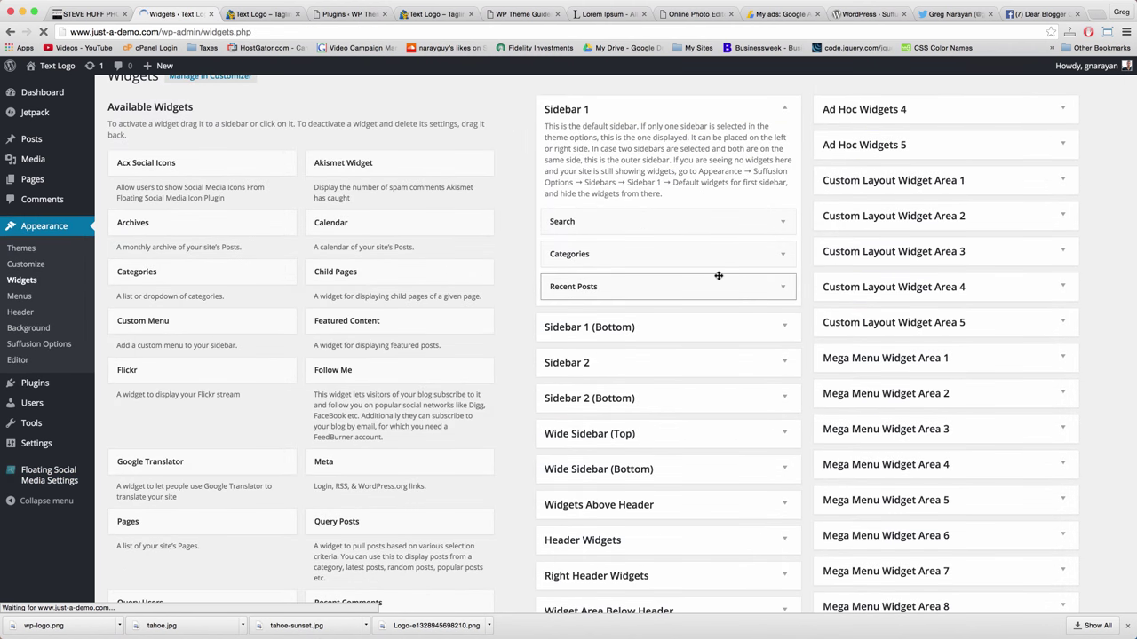
pyautogui.scroll(-3, 718, 279)
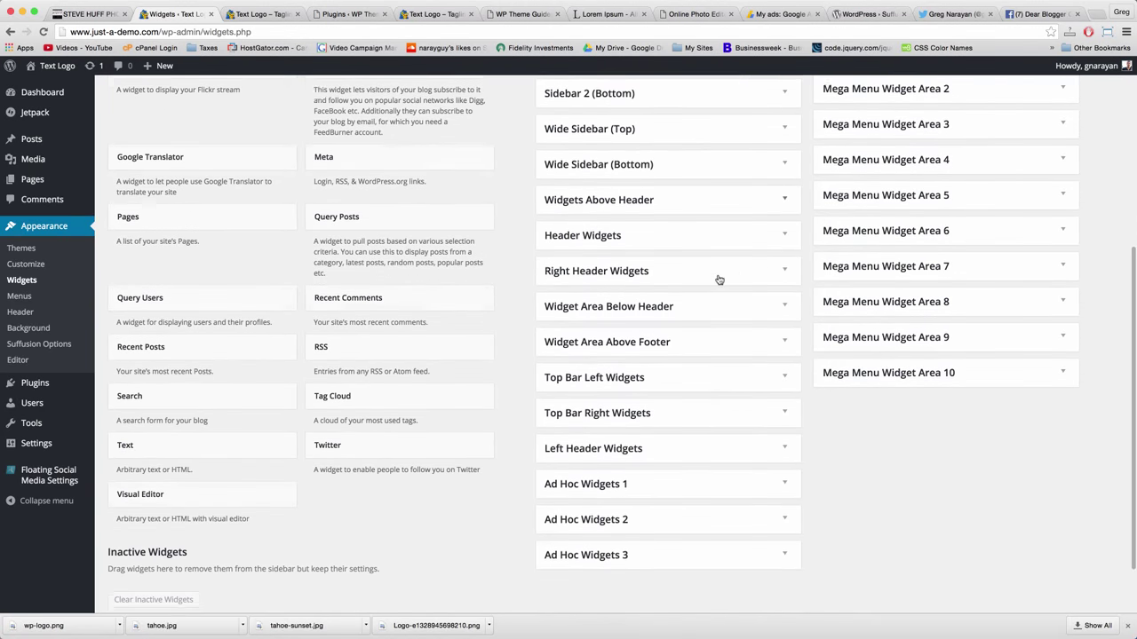
pyautogui.scroll(5, 718, 281)
pyautogui.scroll(2, 453, 181)
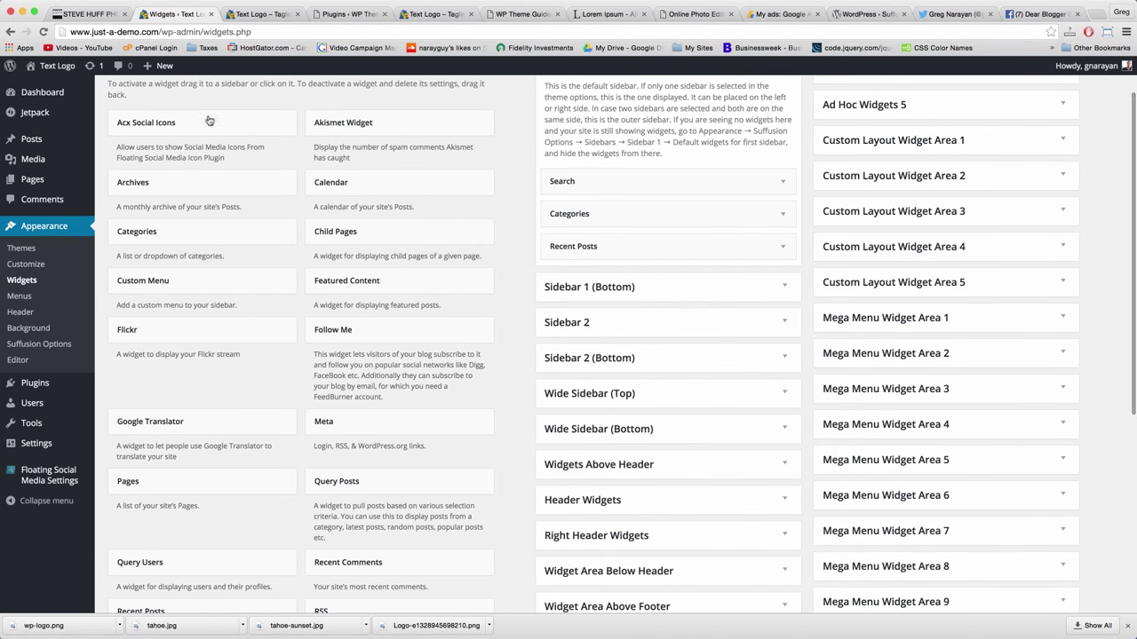
# Add the Acx Social Icons widget to Sidebar 2 and save it
pyautogui.click(173, 122)
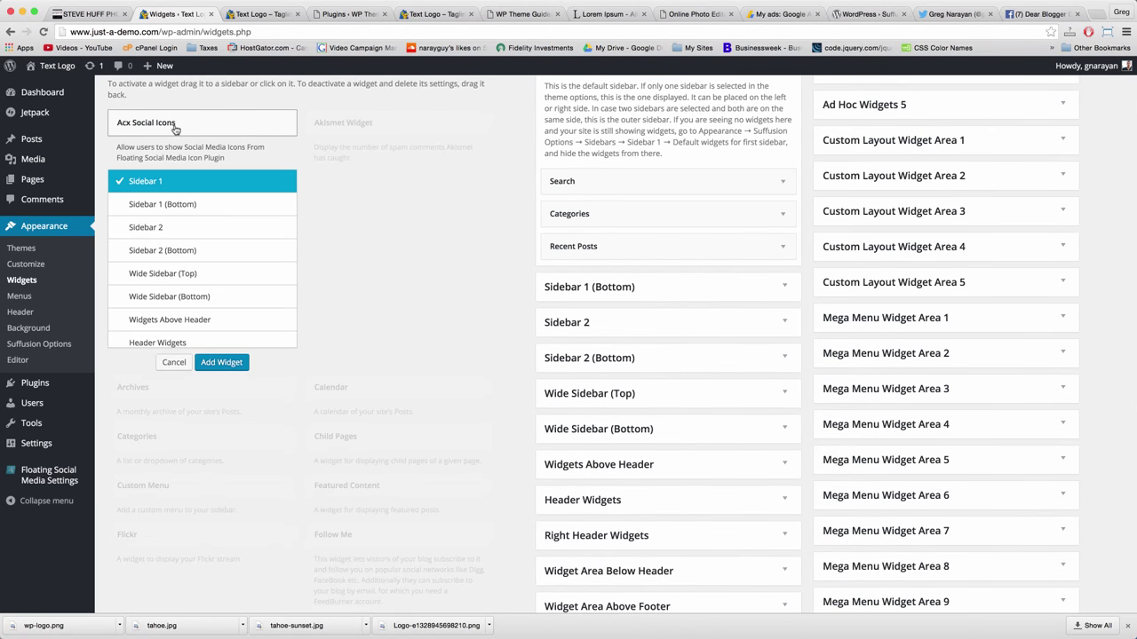
pyautogui.click(164, 228)
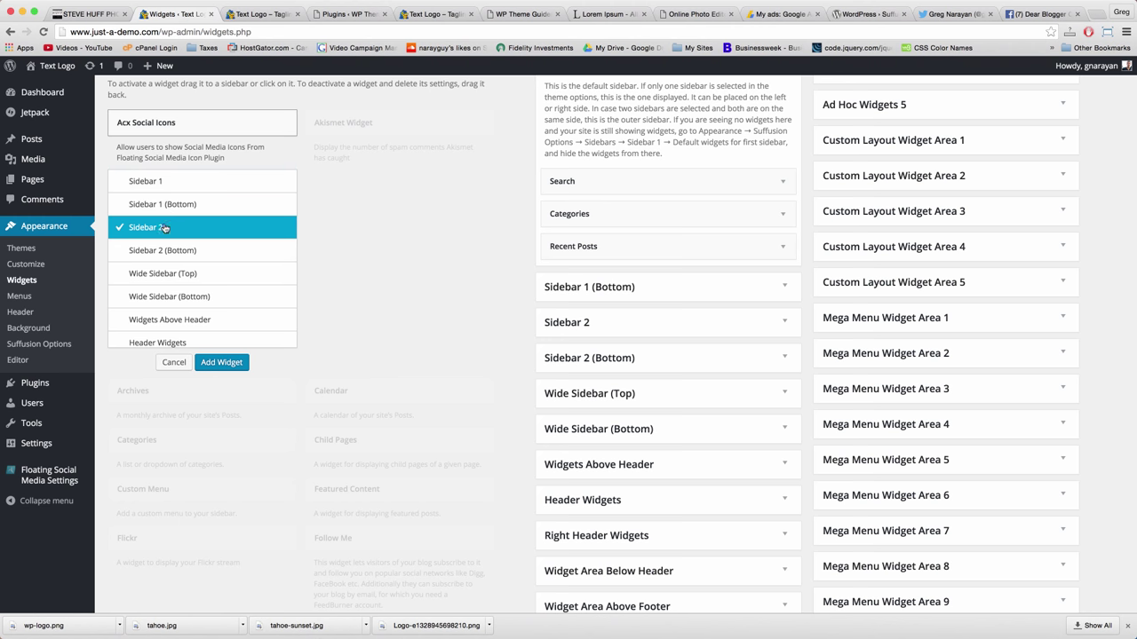
pyautogui.click(218, 364)
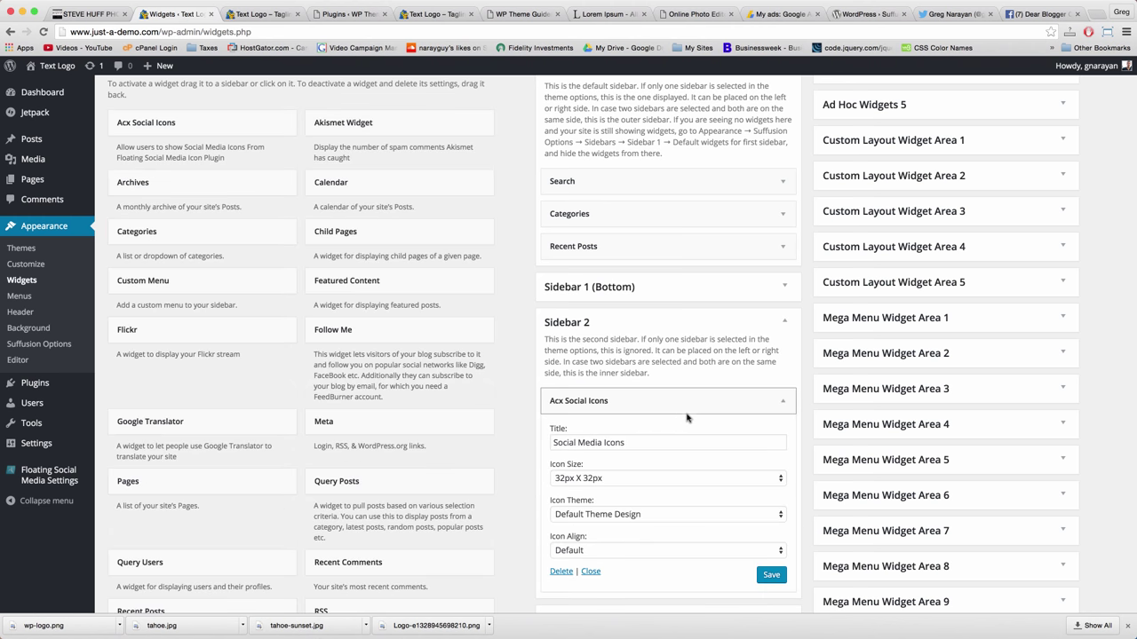
pyautogui.scroll(-2, 692, 417)
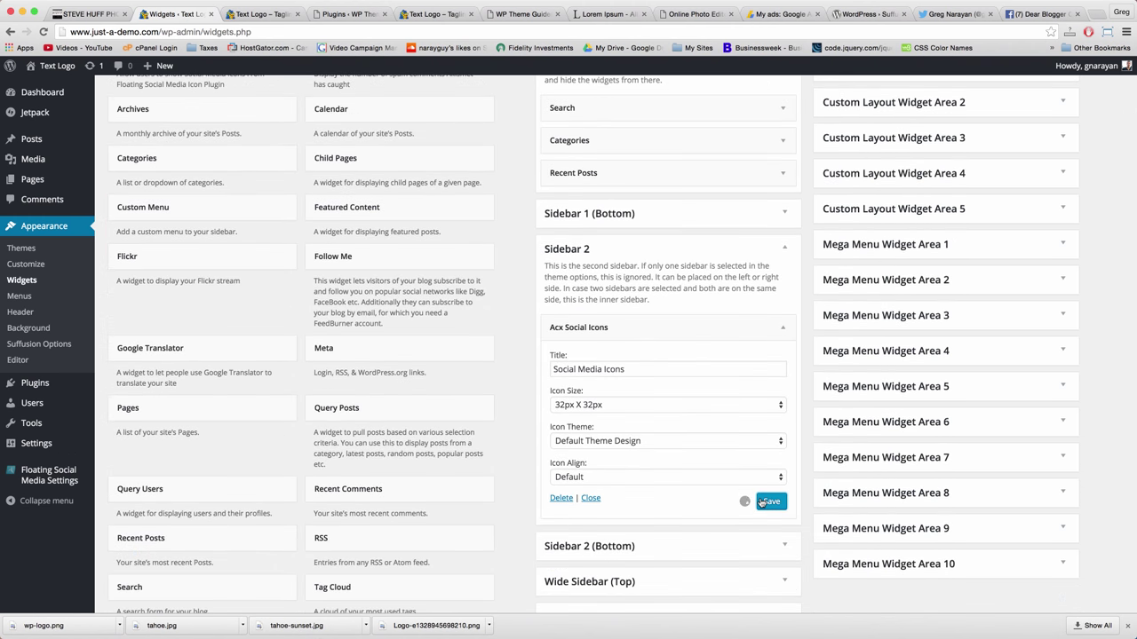
pyautogui.click(257, 13)
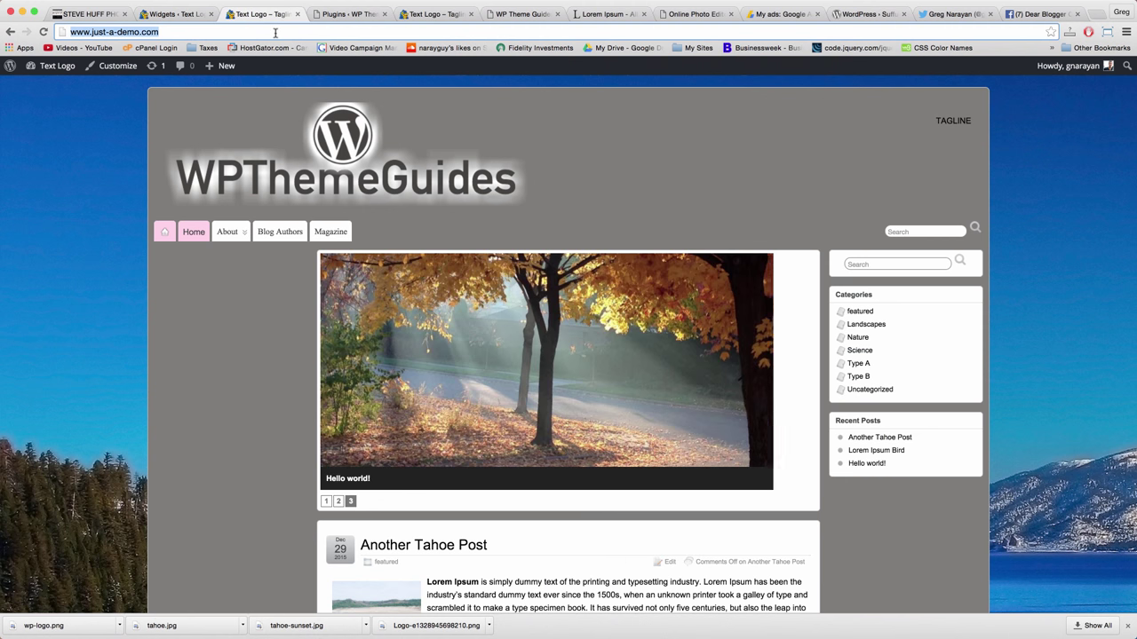
# Reload the site, test a social icon's link, then bring up the AdSense ad code
pyautogui.press('Return')
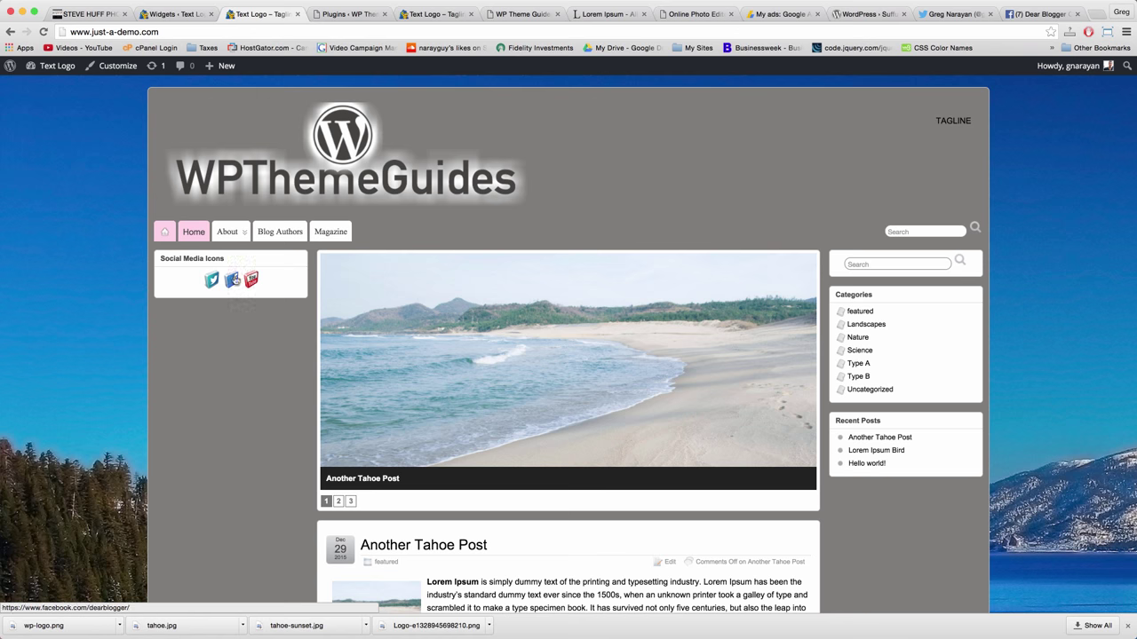
pyautogui.click(251, 280)
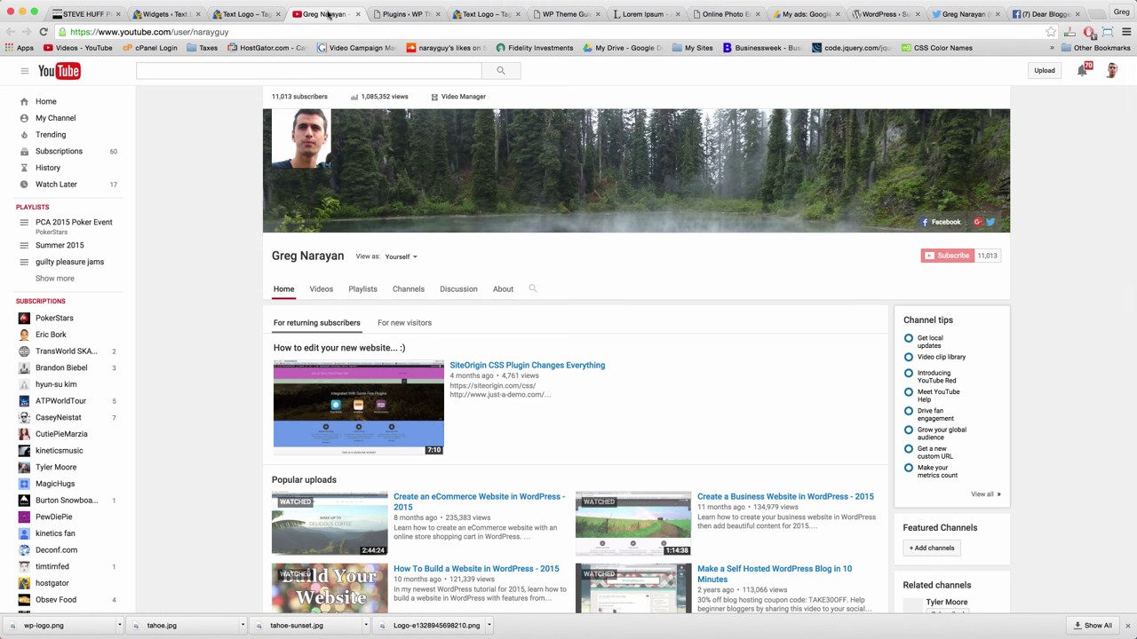
pyautogui.click(356, 14)
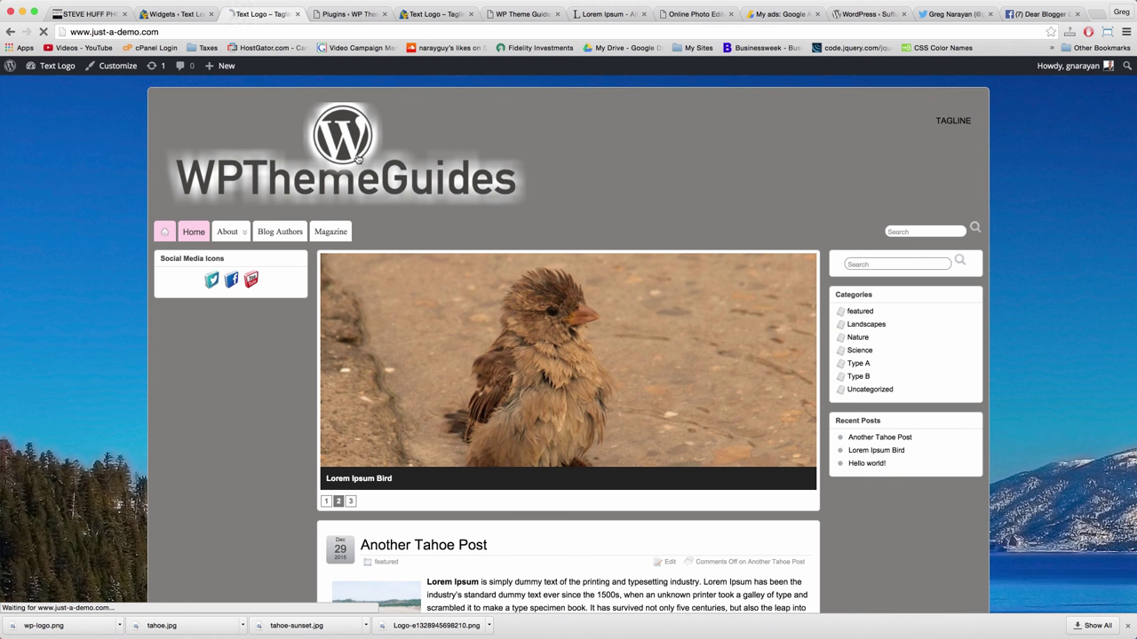
pyautogui.press('super+r')
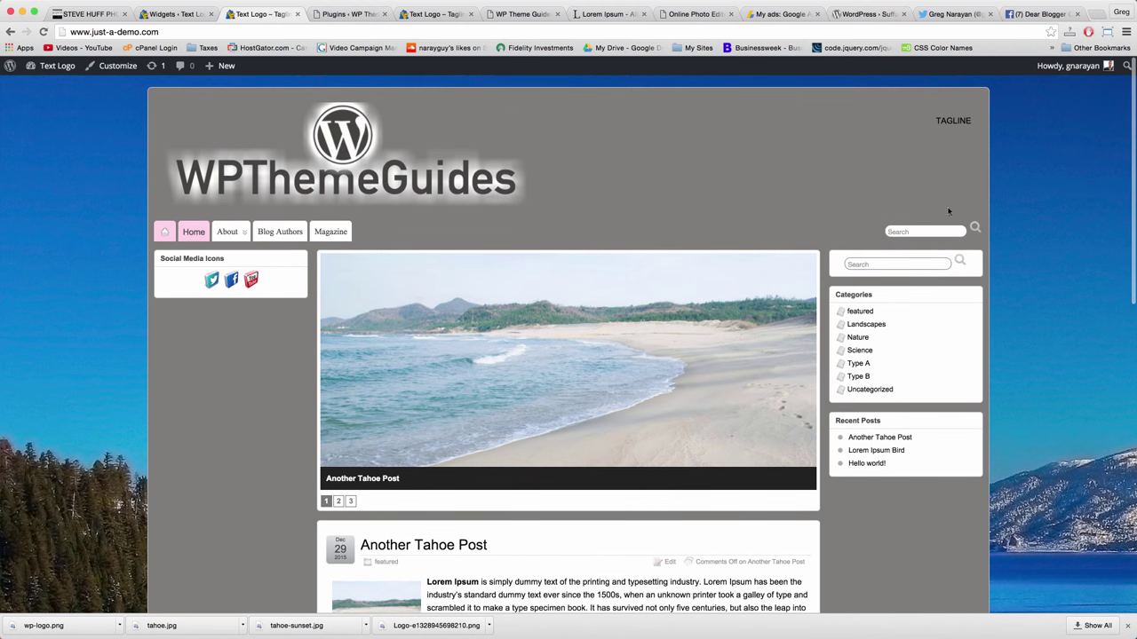
pyautogui.doubleClick(955, 122)
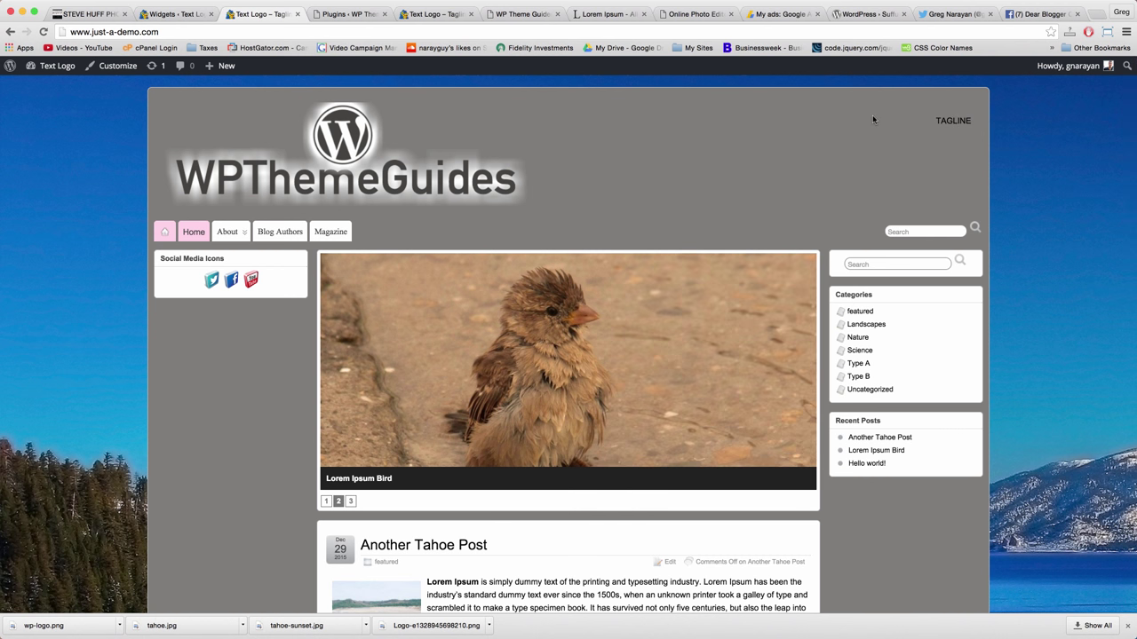
pyautogui.click(771, 20)
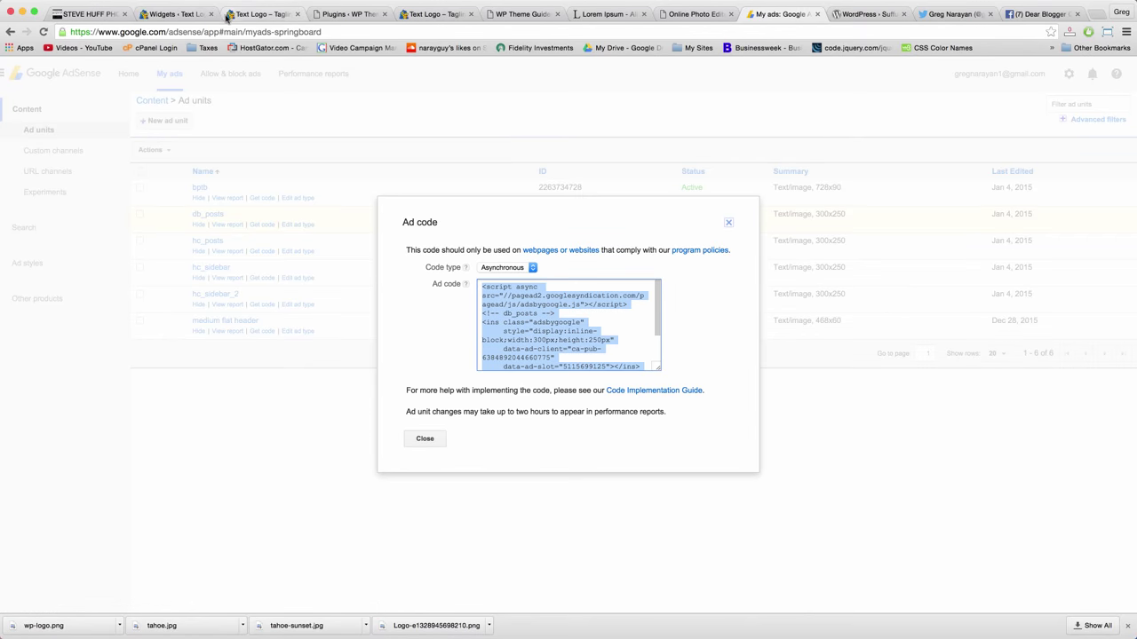
# Review the Sidebar 1 (Bottom), Sidebar 2 and Header Widgets areas, then open the Dashboard
pyautogui.click(258, 14)
pyautogui.click(175, 14)
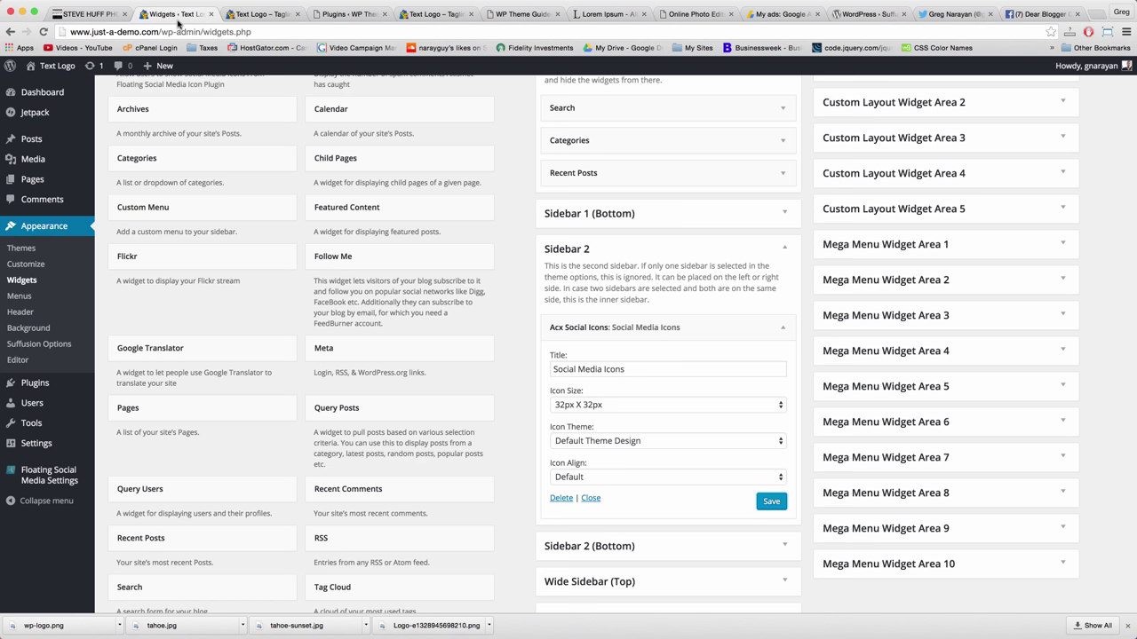
pyautogui.click(785, 220)
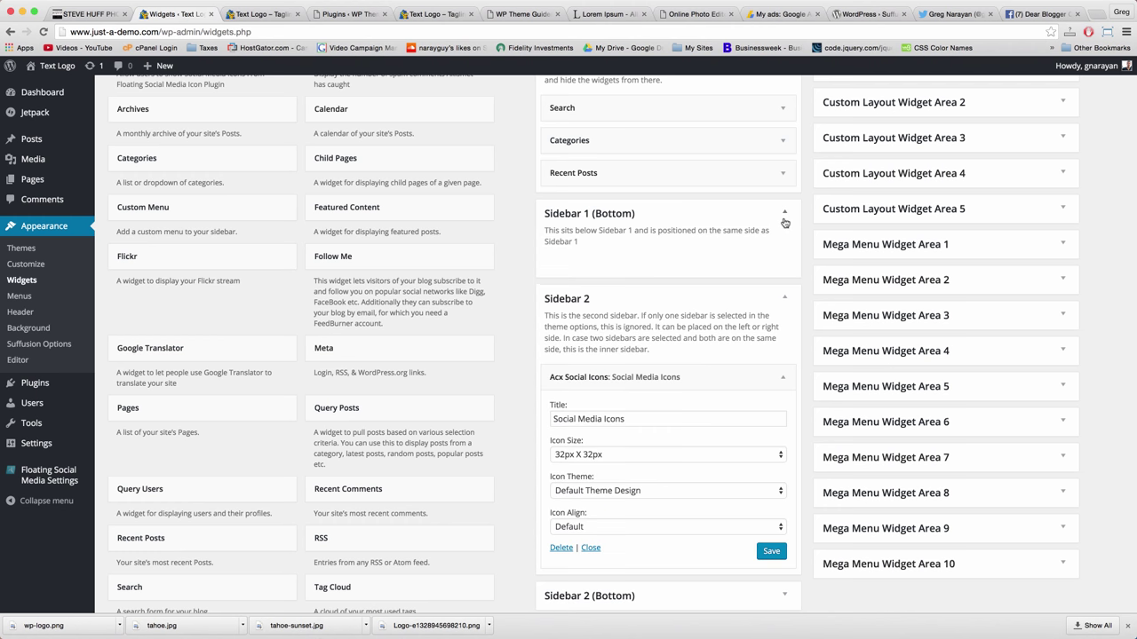
pyautogui.click(784, 299)
pyautogui.scroll(-2, 785, 300)
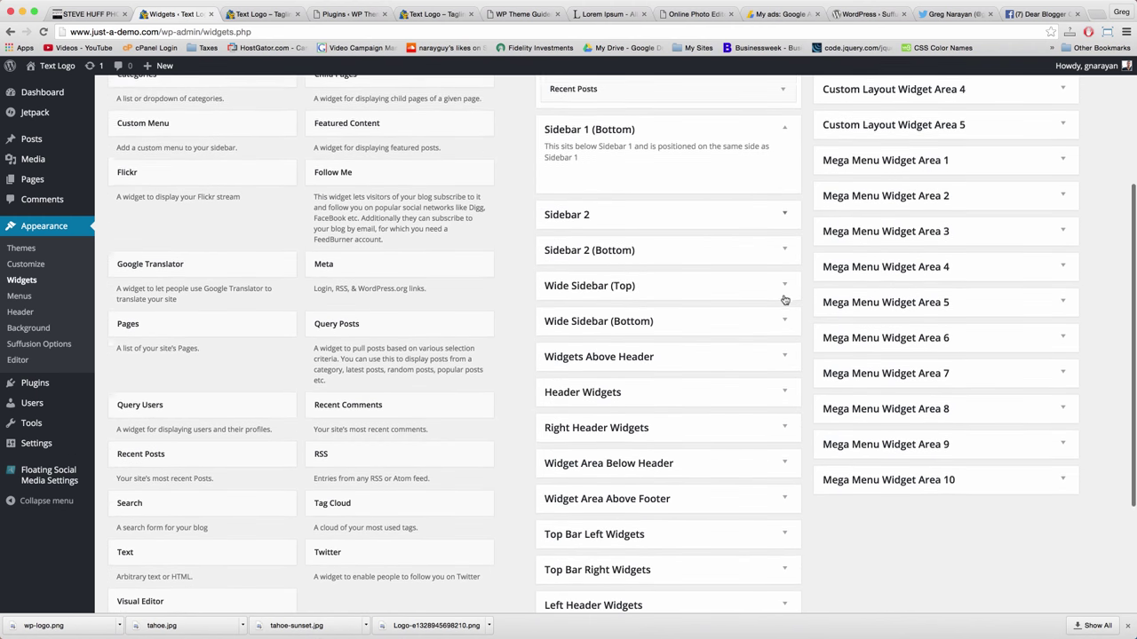
pyautogui.scroll(-1, 785, 300)
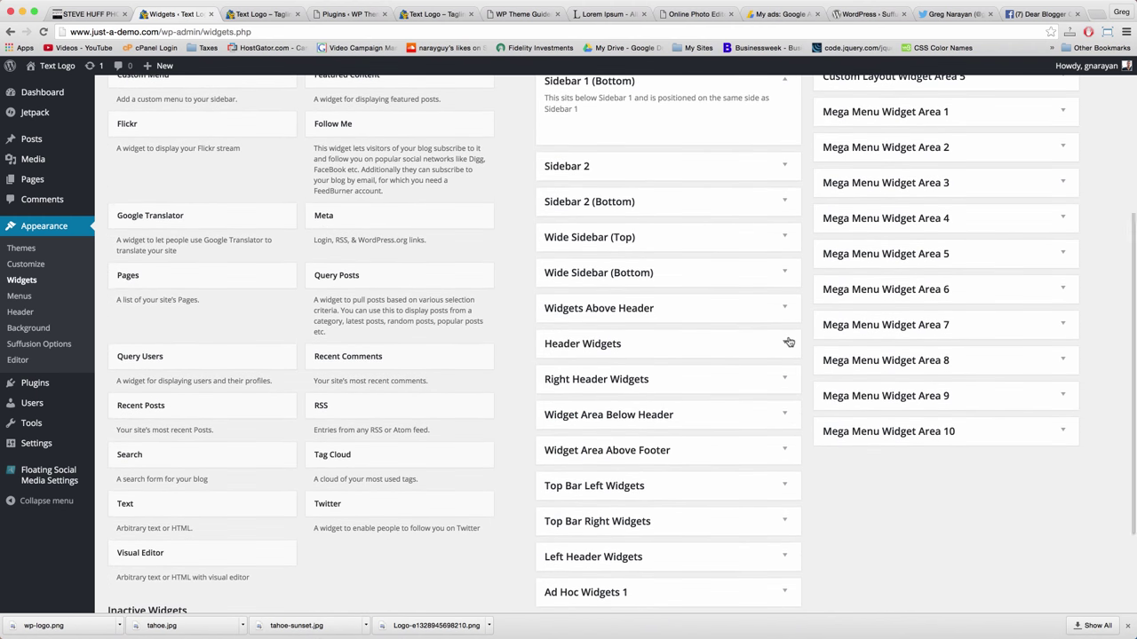
pyautogui.click(787, 341)
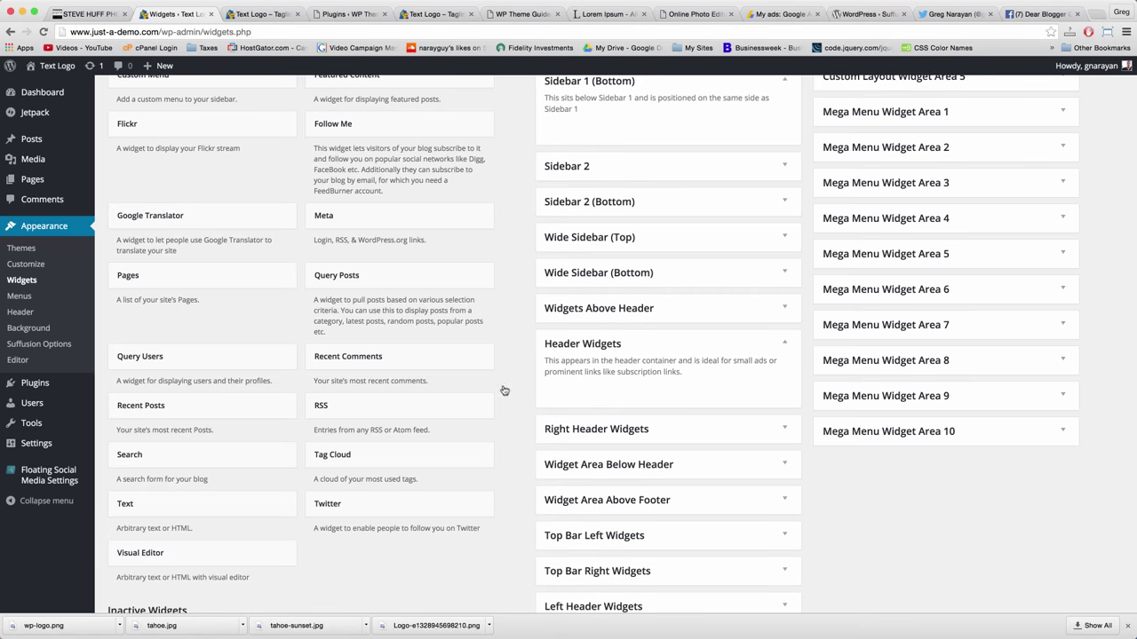
pyautogui.click(260, 14)
pyautogui.click(53, 81)
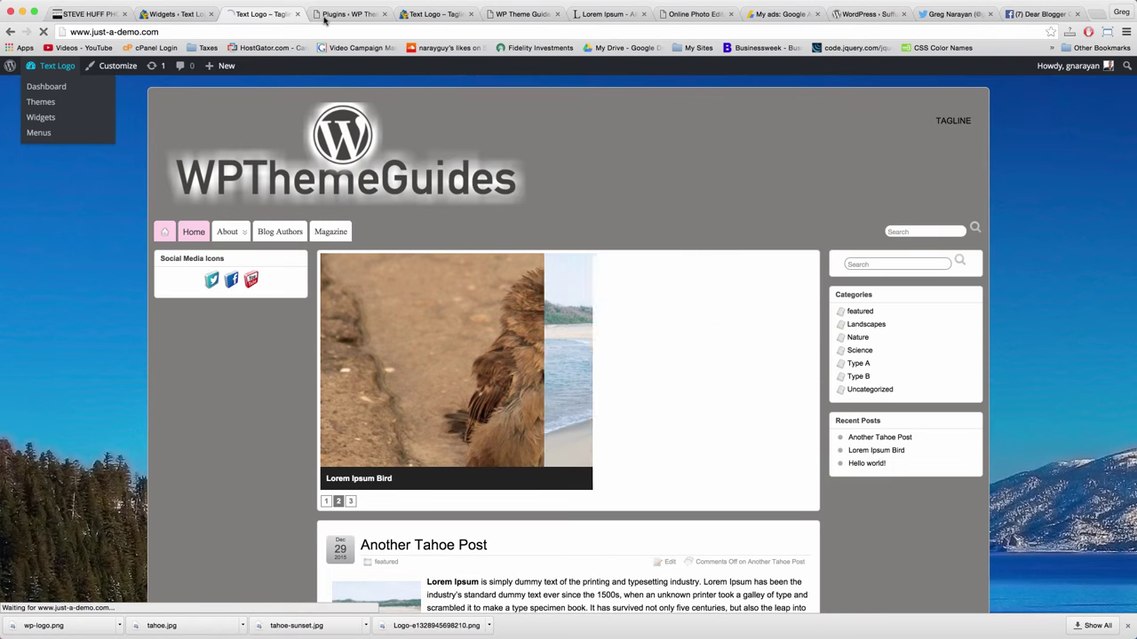
# View the Sidebar Layout diagram under Suffusion's Layouts > Sidebars options
pyautogui.moveTo(47, 268)
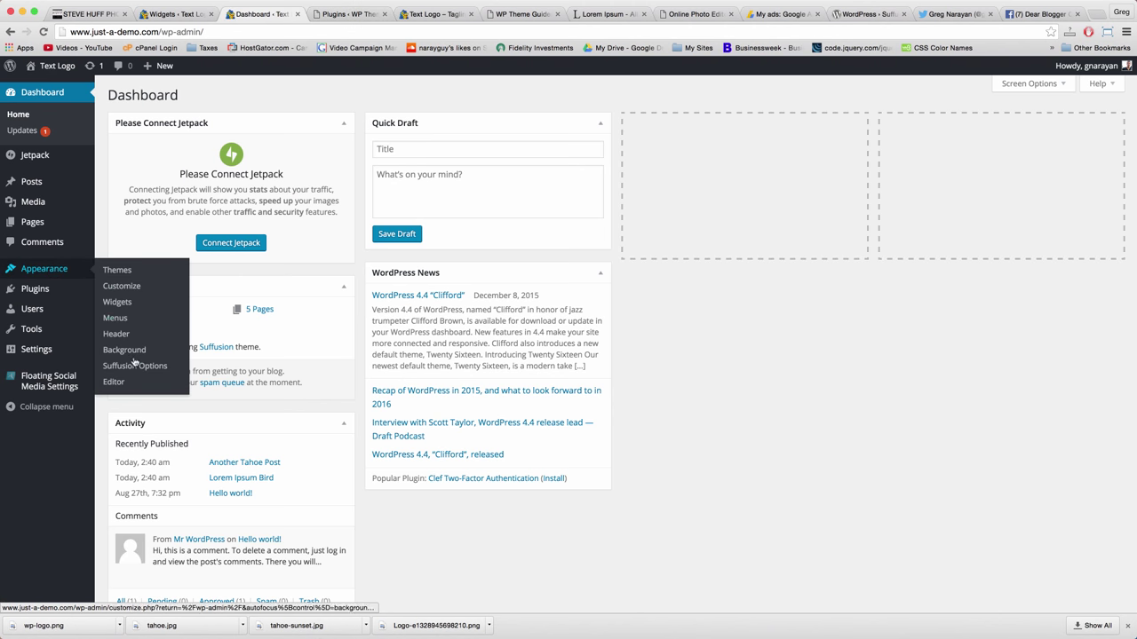
pyautogui.click(135, 365)
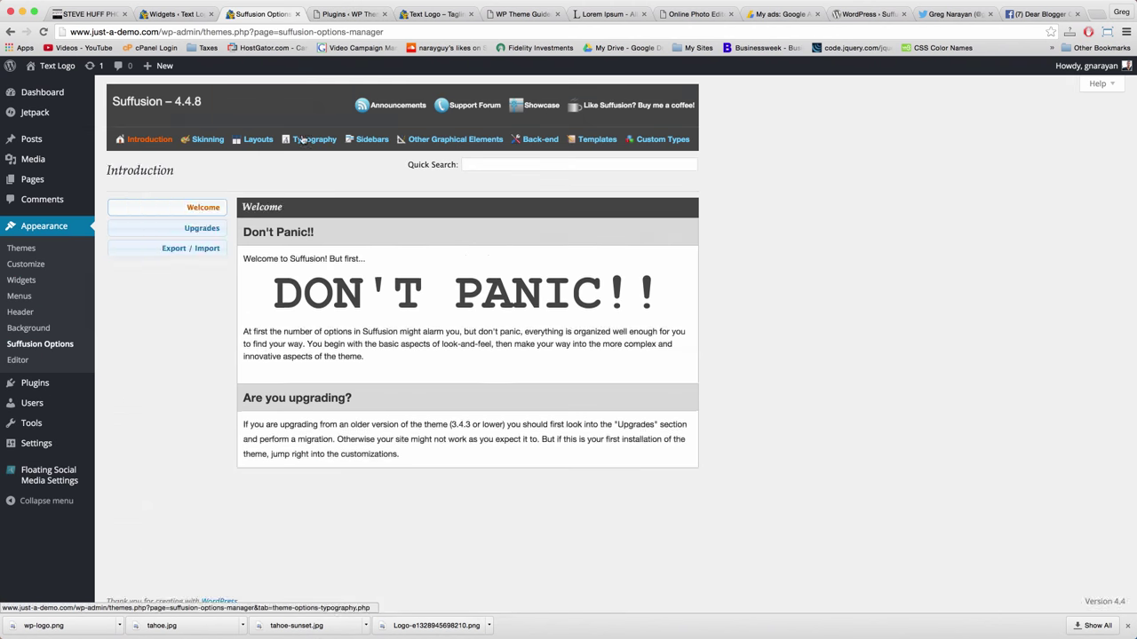
pyautogui.click(258, 140)
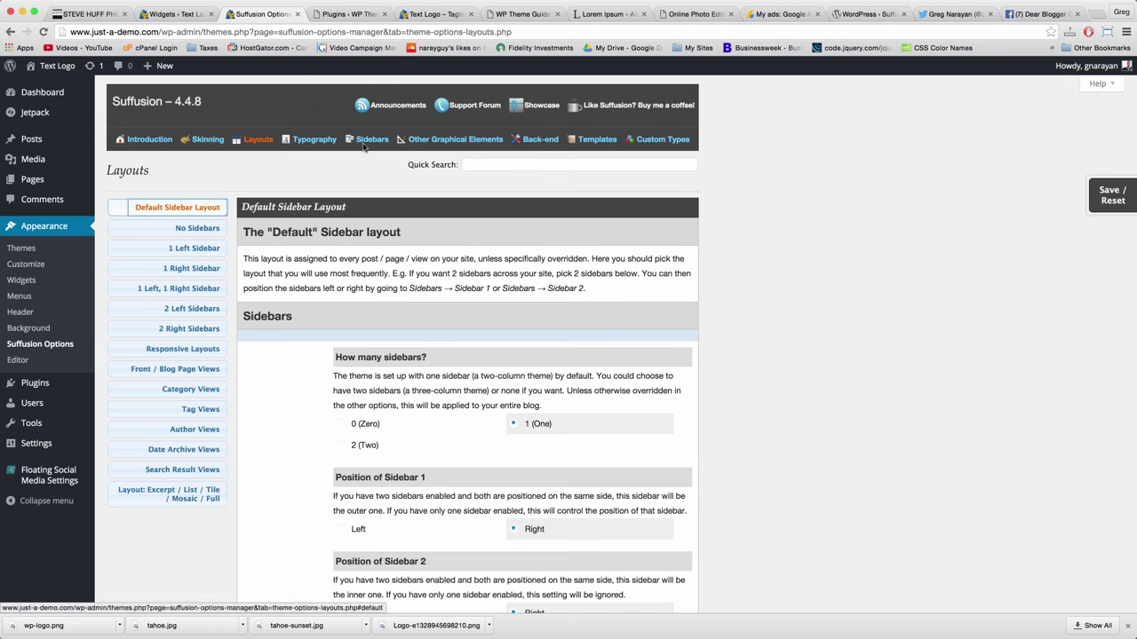
pyautogui.click(374, 140)
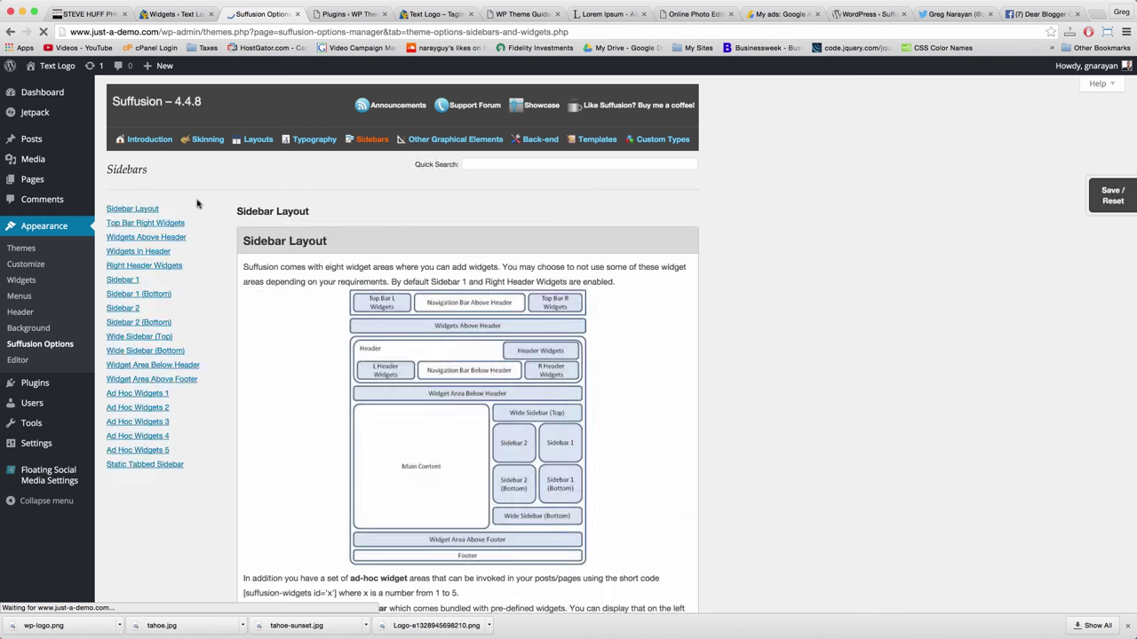
pyautogui.click(182, 209)
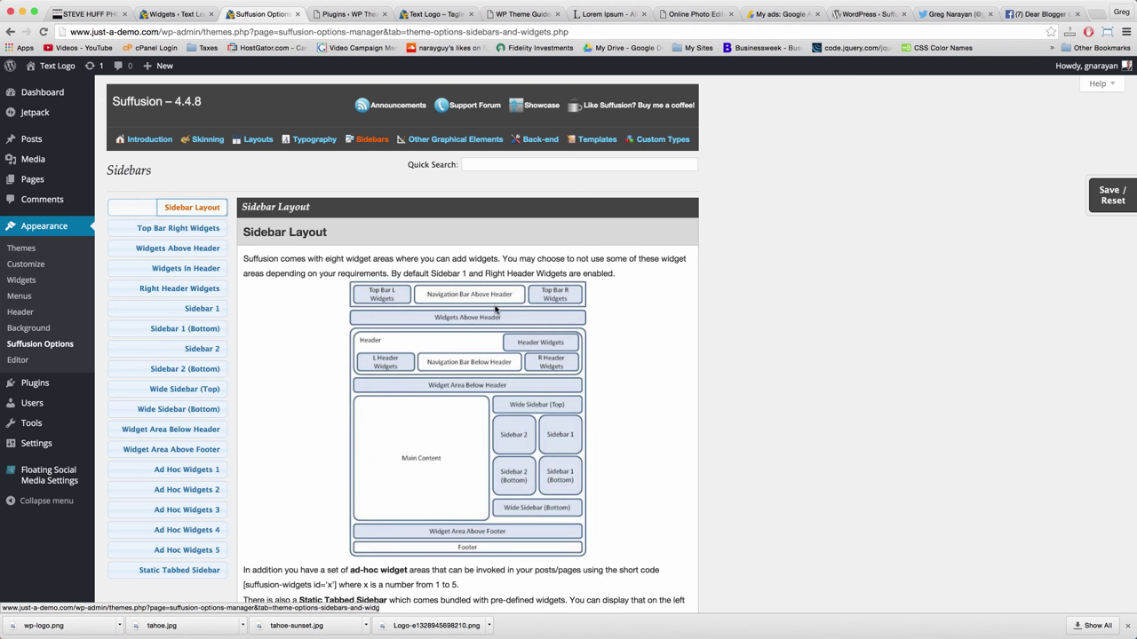
pyautogui.scroll(-1, 492, 328)
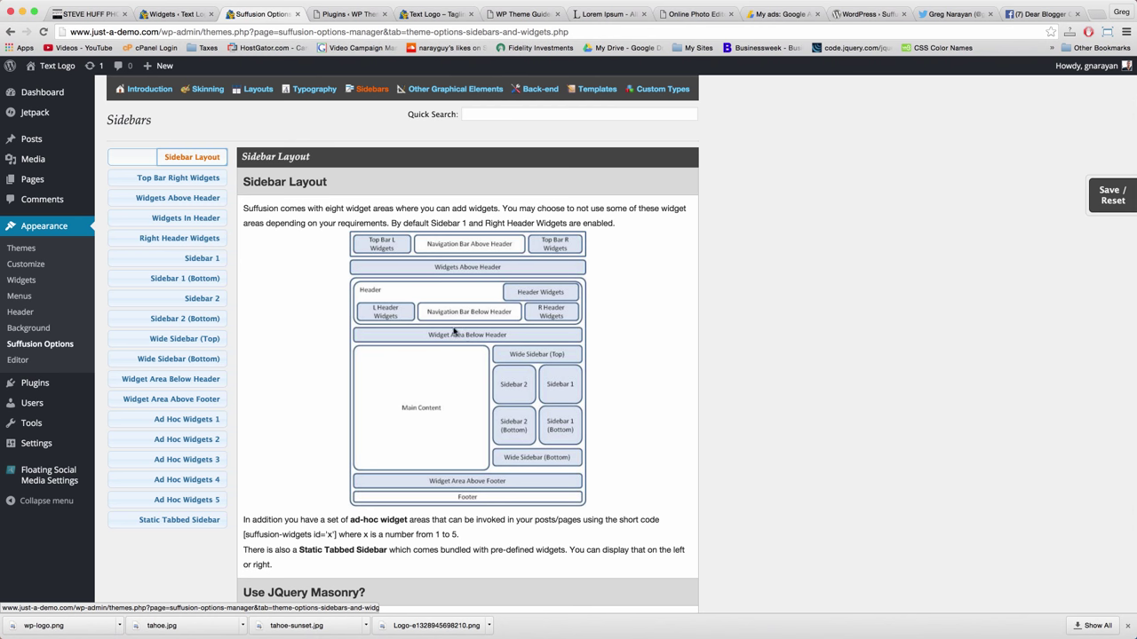
pyautogui.scroll(-5, 493, 346)
pyautogui.scroll(8, 506, 391)
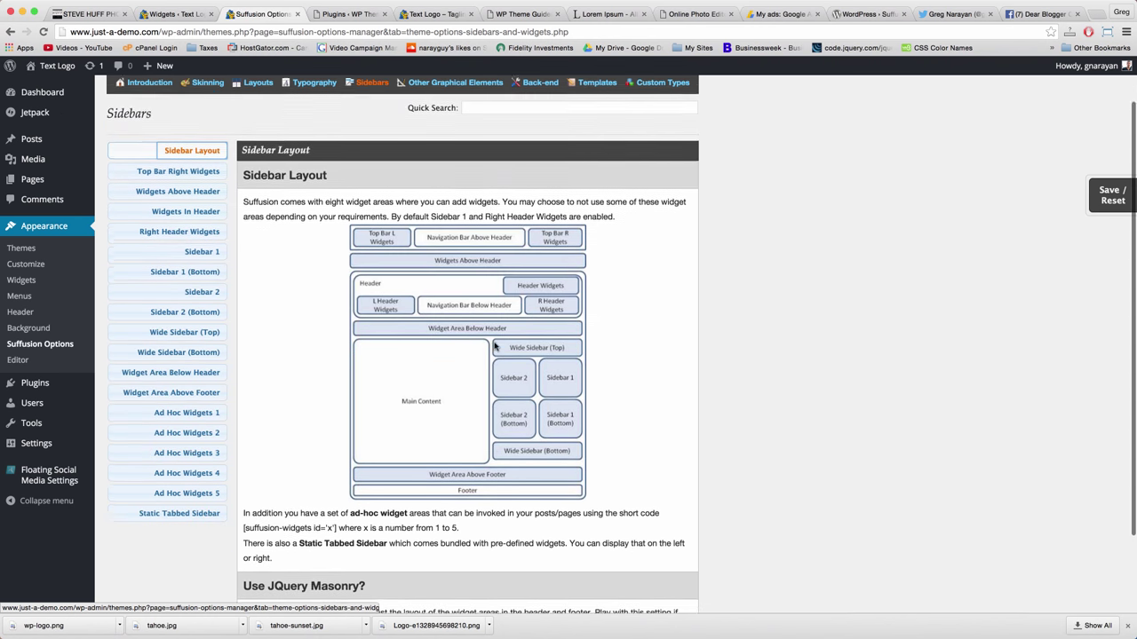
pyautogui.scroll(-3, 531, 491)
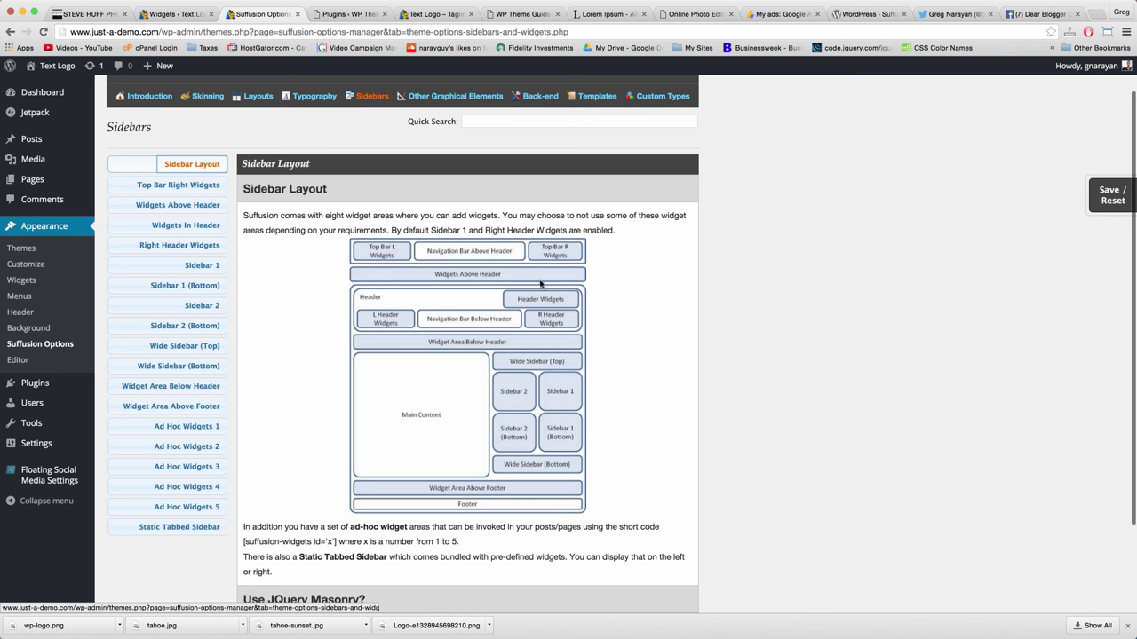
# Dismiss the diagram's image menu and return to the Widgets admin page
pyautogui.rightClick(452, 314)
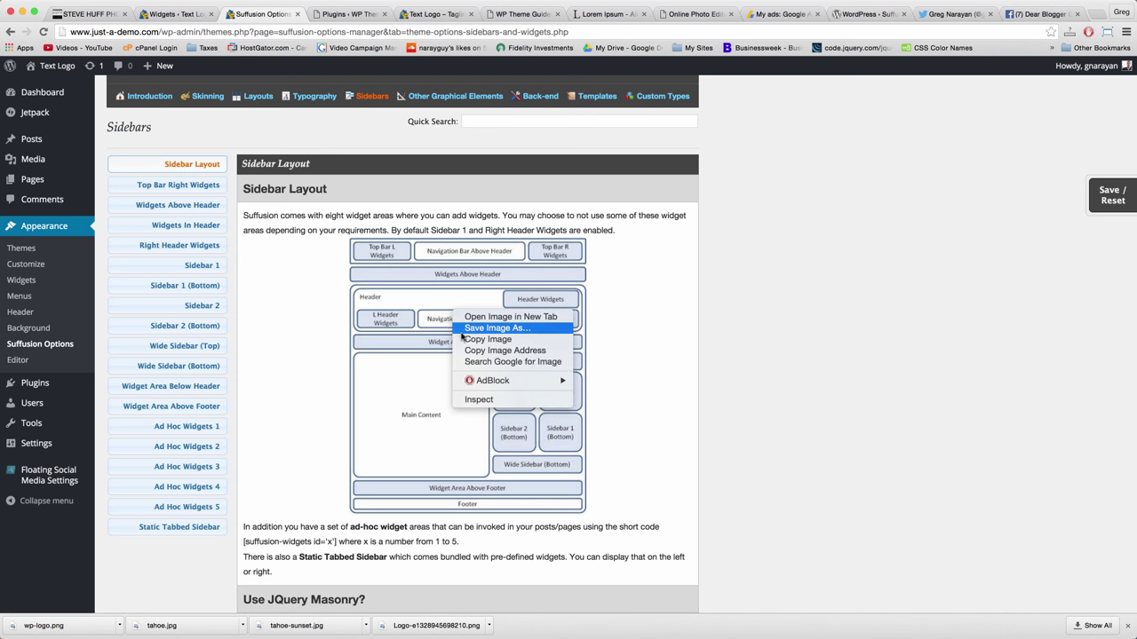
pyautogui.click(625, 292)
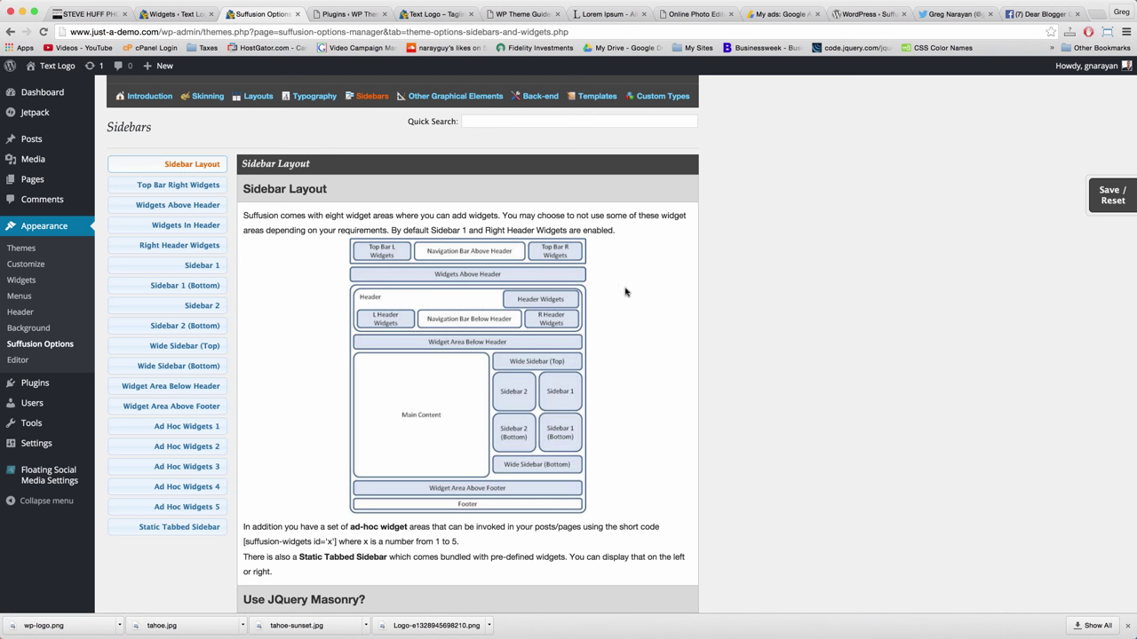
pyautogui.click(160, 14)
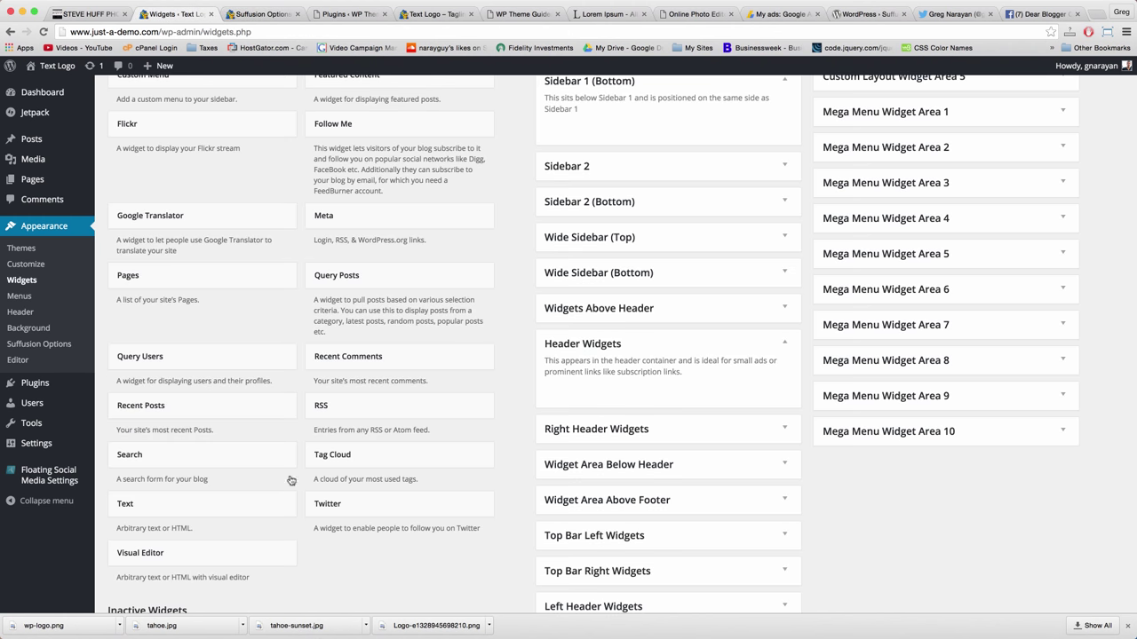
# Add a Text widget containing the pasted AdSense ad code to Header Widgets and save it
pyautogui.click(217, 515)
pyautogui.scroll(-3, 325, 491)
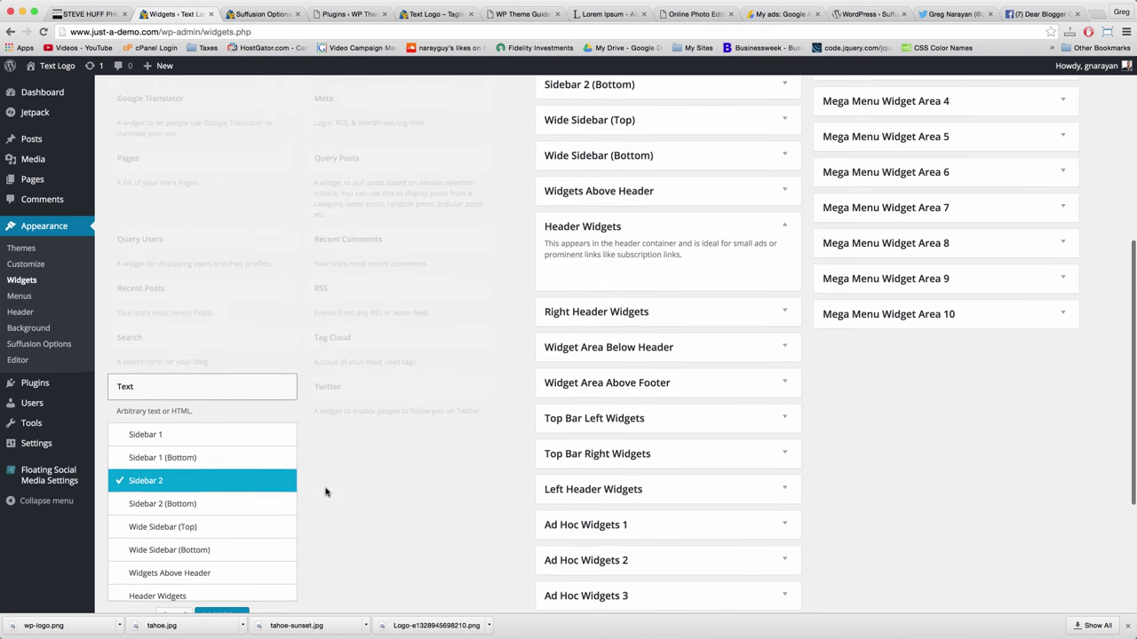
pyautogui.scroll(-2, 325, 492)
pyautogui.scroll(-4, 166, 417)
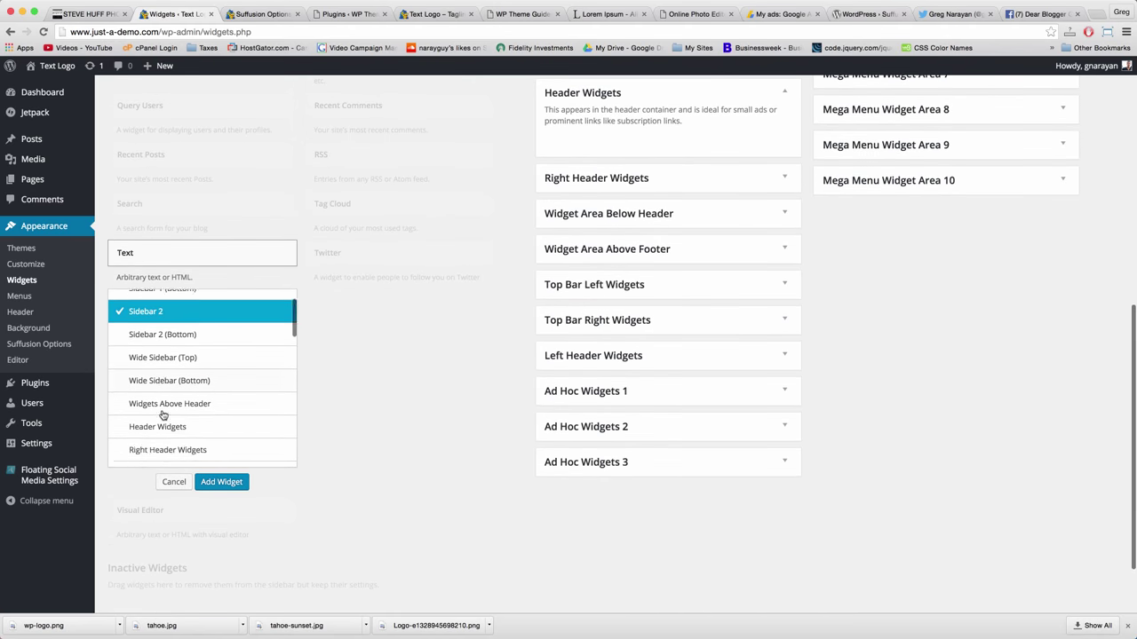
pyautogui.scroll(-6, 163, 416)
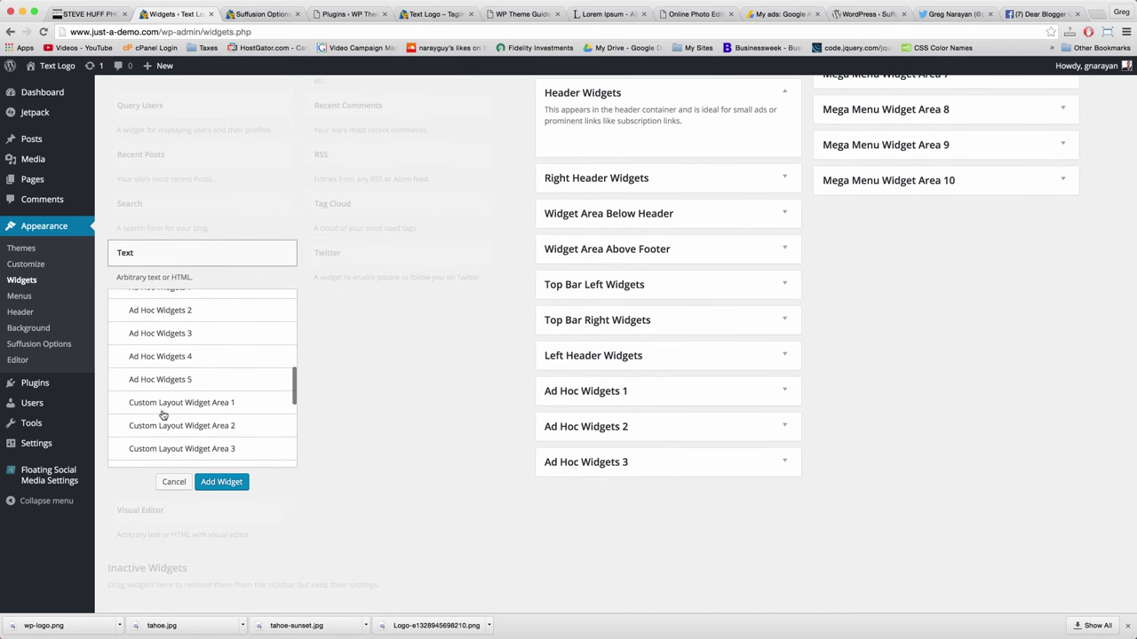
pyautogui.scroll(-2, 163, 416)
pyautogui.scroll(8, 164, 416)
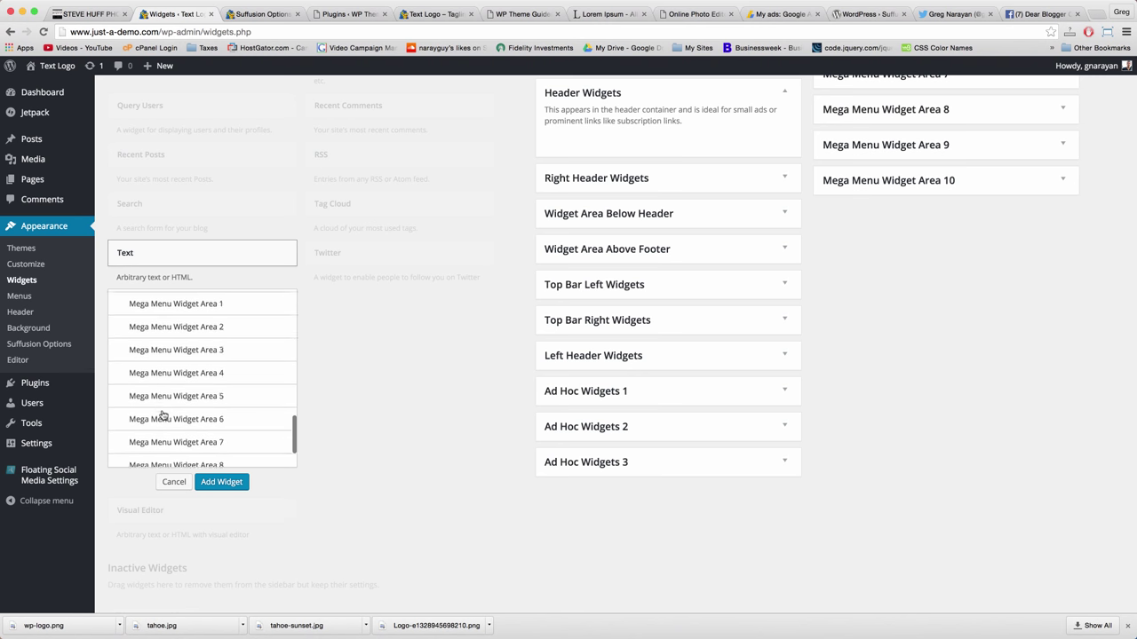
pyautogui.scroll(-2, 164, 415)
pyautogui.scroll(1, 163, 413)
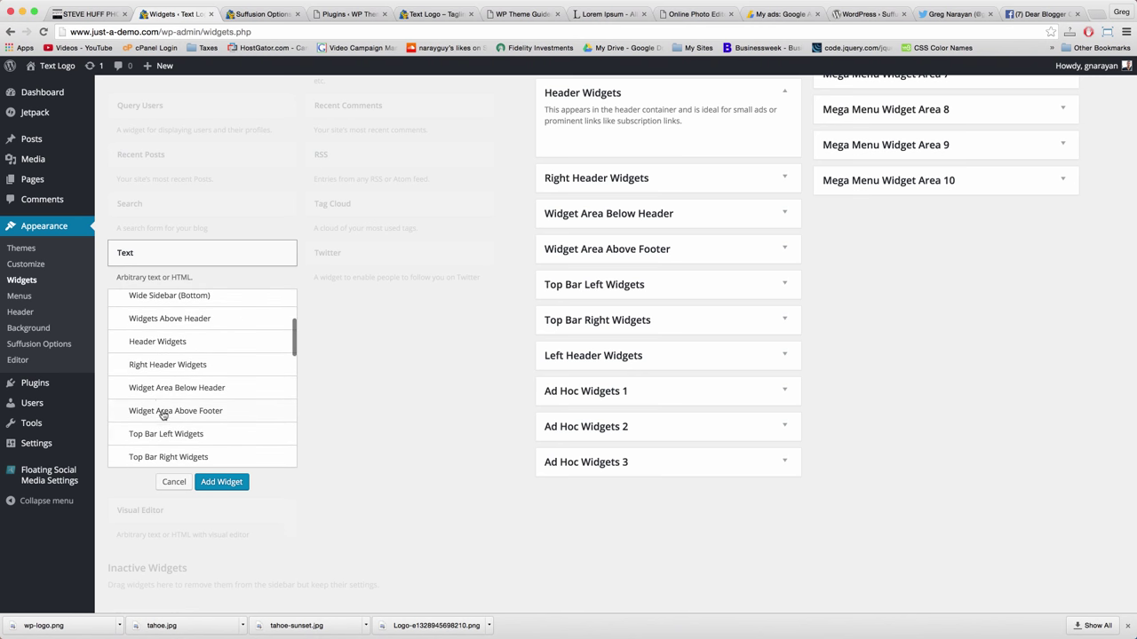
pyautogui.click(147, 348)
pyautogui.click(221, 481)
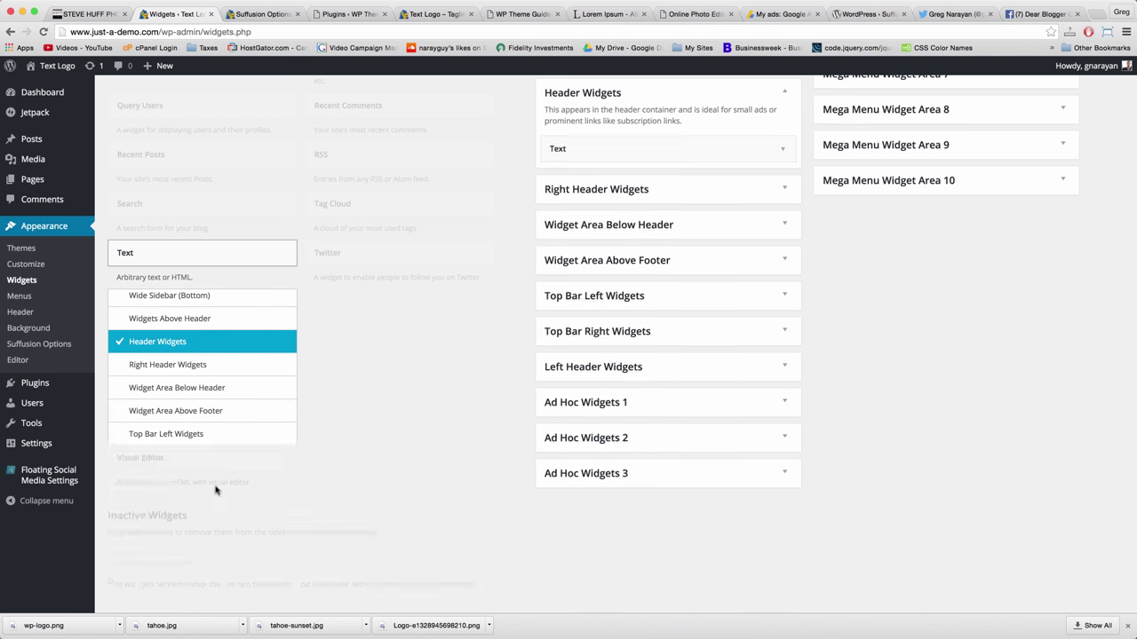
pyautogui.press('super+v')
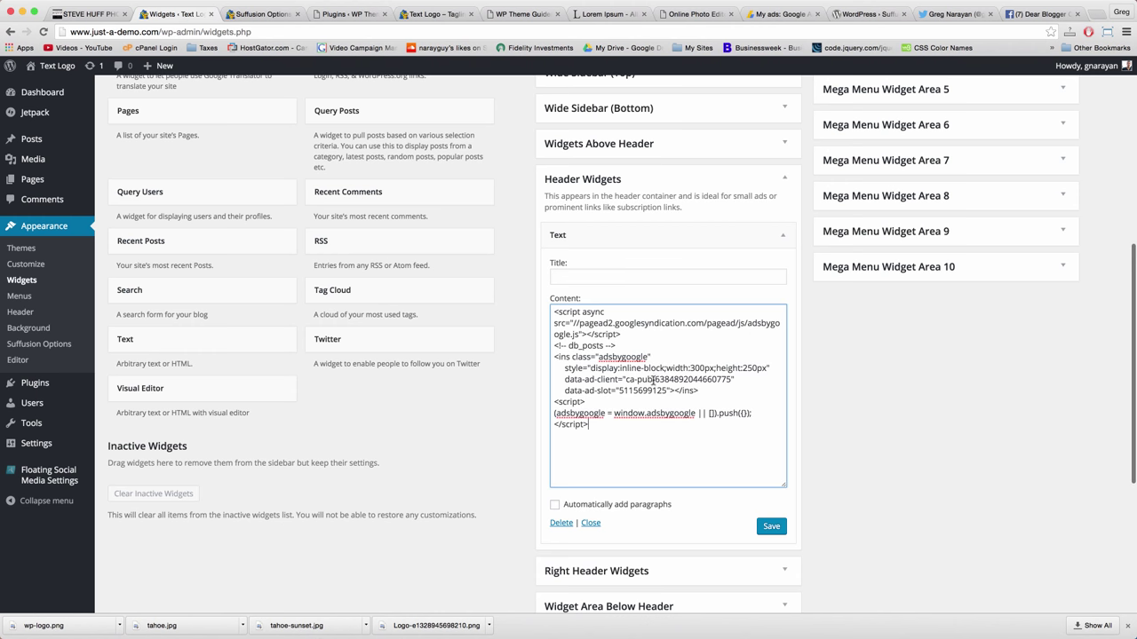
pyautogui.click(769, 527)
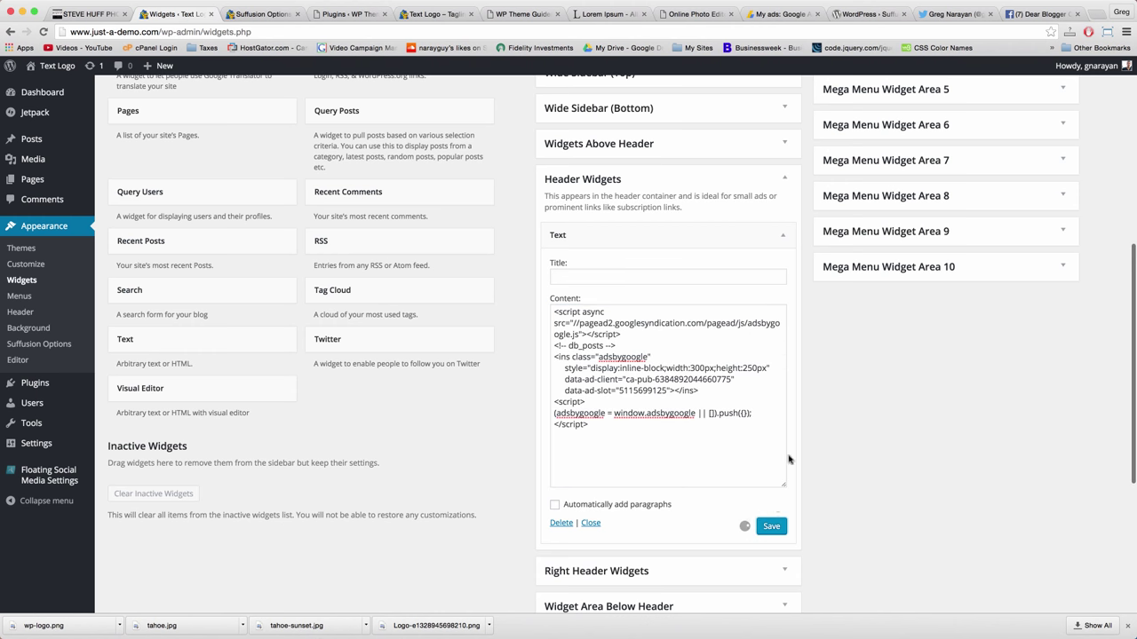
# Collapse Header Widgets and view the site's front page
pyautogui.click(790, 189)
pyautogui.click(262, 15)
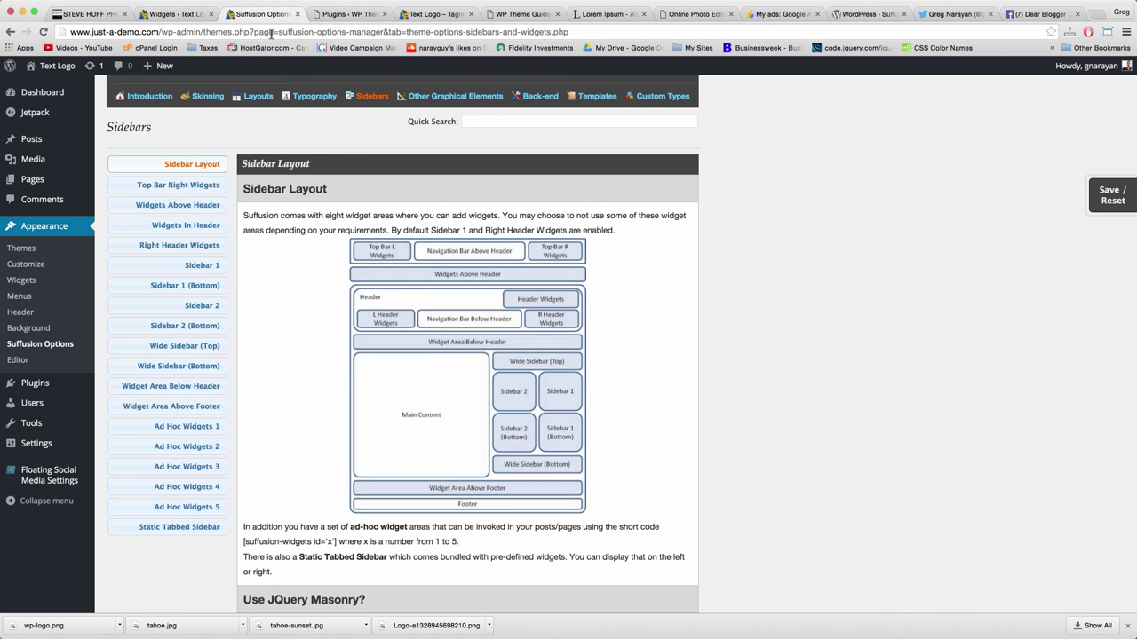
pyautogui.click(48, 66)
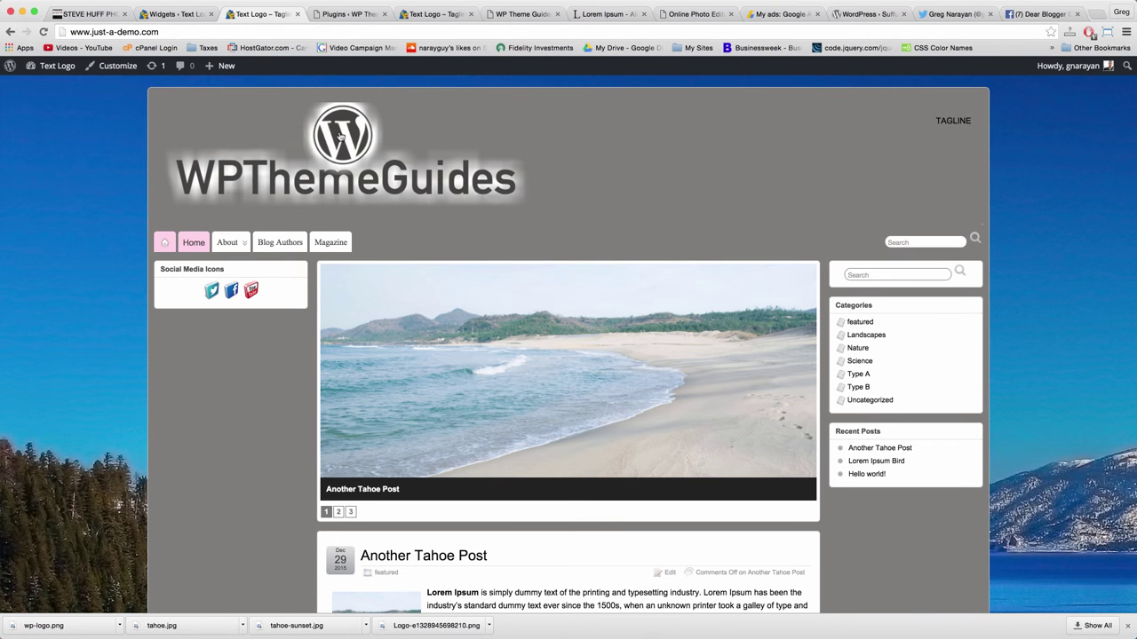
# Exclude the demo site's domain from AdBlock and reload to show the header ad
pyautogui.click(174, 15)
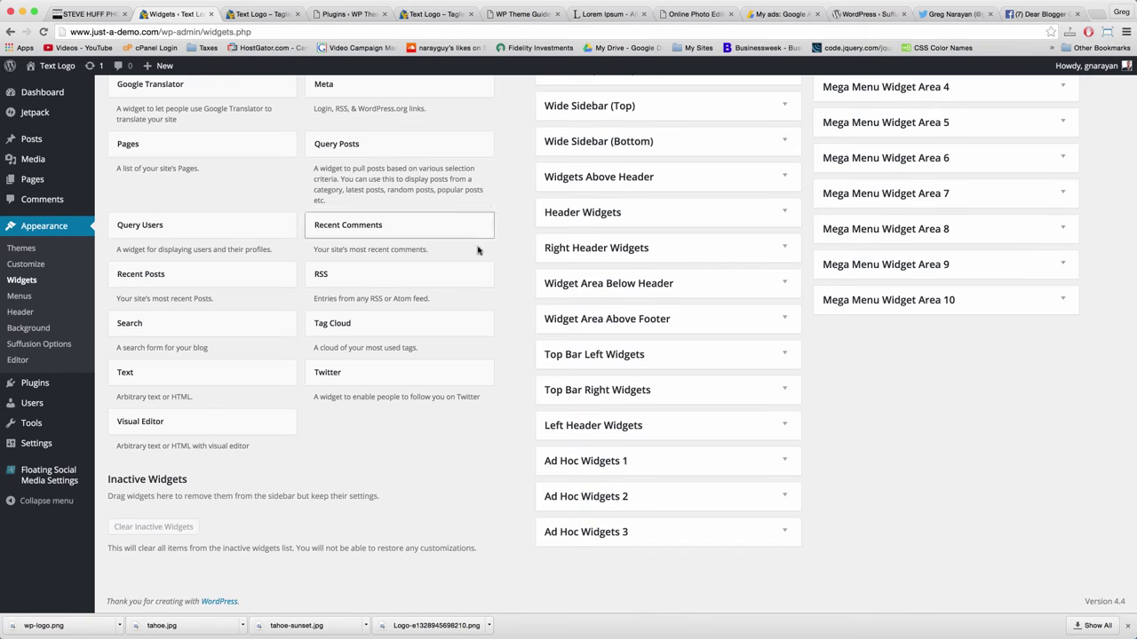
pyautogui.scroll(10, 522, 302)
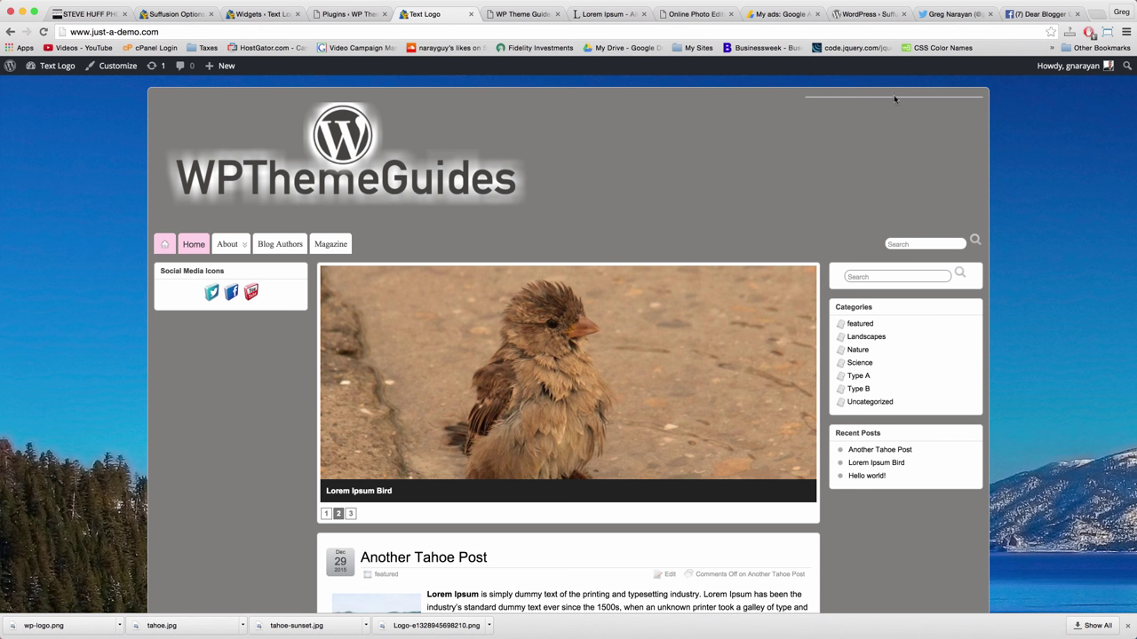
pyautogui.click(1088, 33)
pyautogui.click(986, 166)
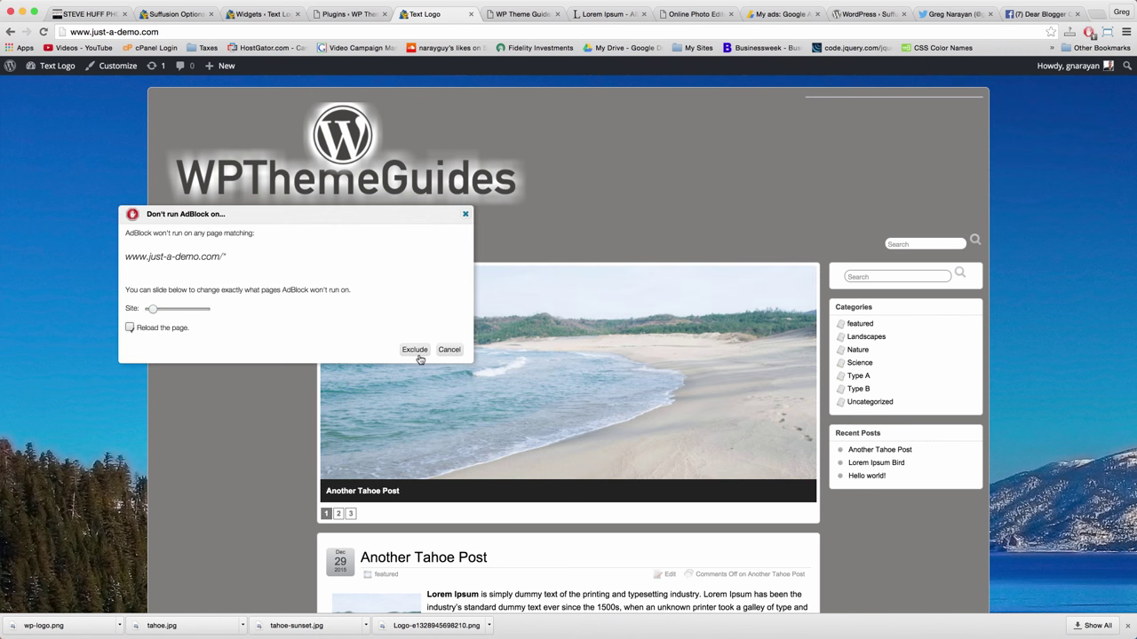
pyautogui.click(417, 354)
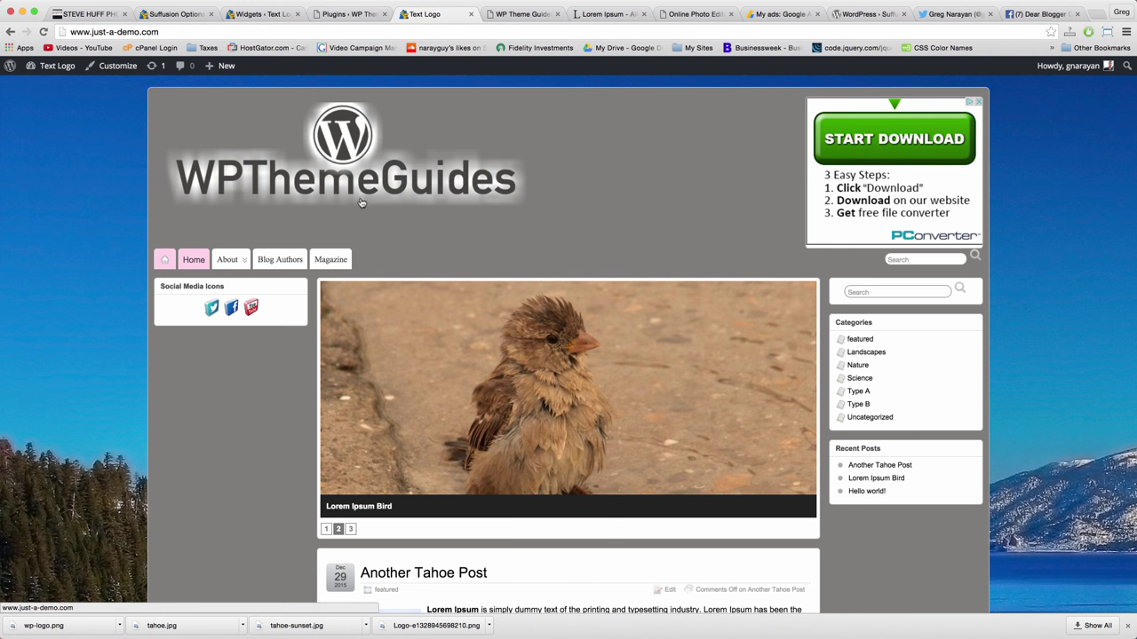
pyautogui.click(351, 172)
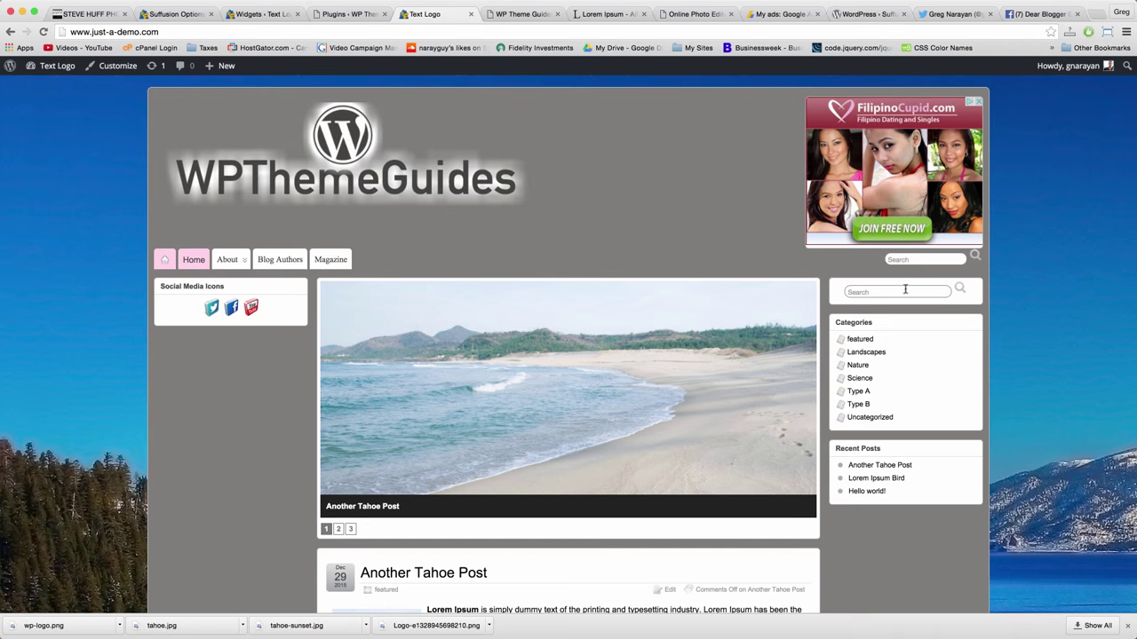
# Delete the Search widget from Sidebar 1 and check the front page's right sidebar
pyautogui.click(257, 15)
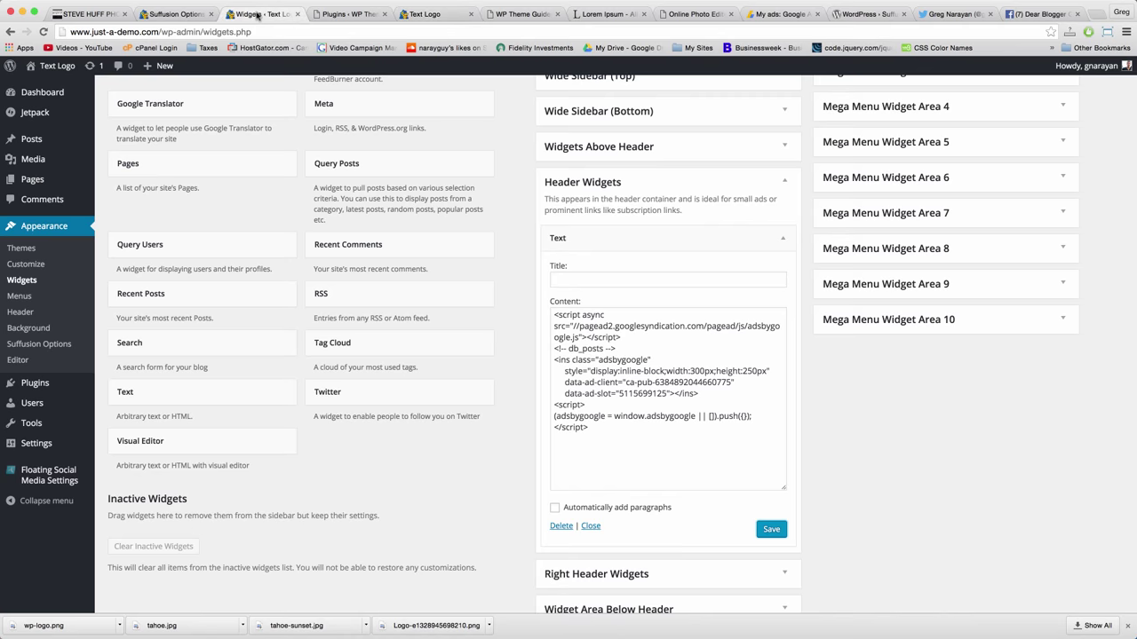
pyautogui.click(778, 182)
pyautogui.scroll(5, 780, 184)
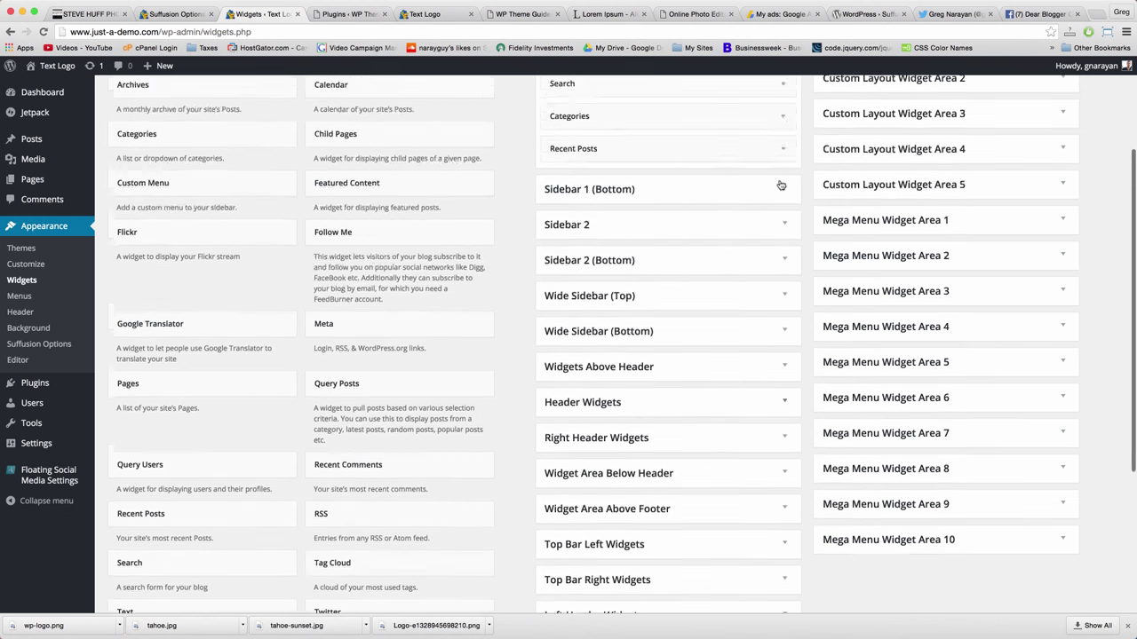
pyautogui.scroll(3, 779, 184)
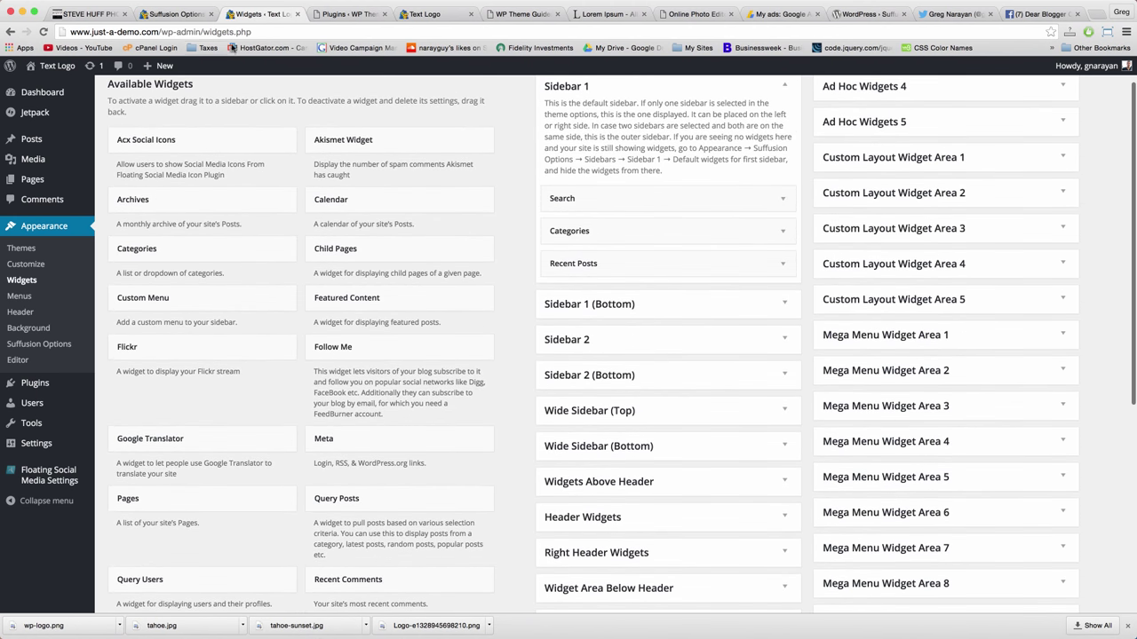
pyautogui.scroll(1, 754, 203)
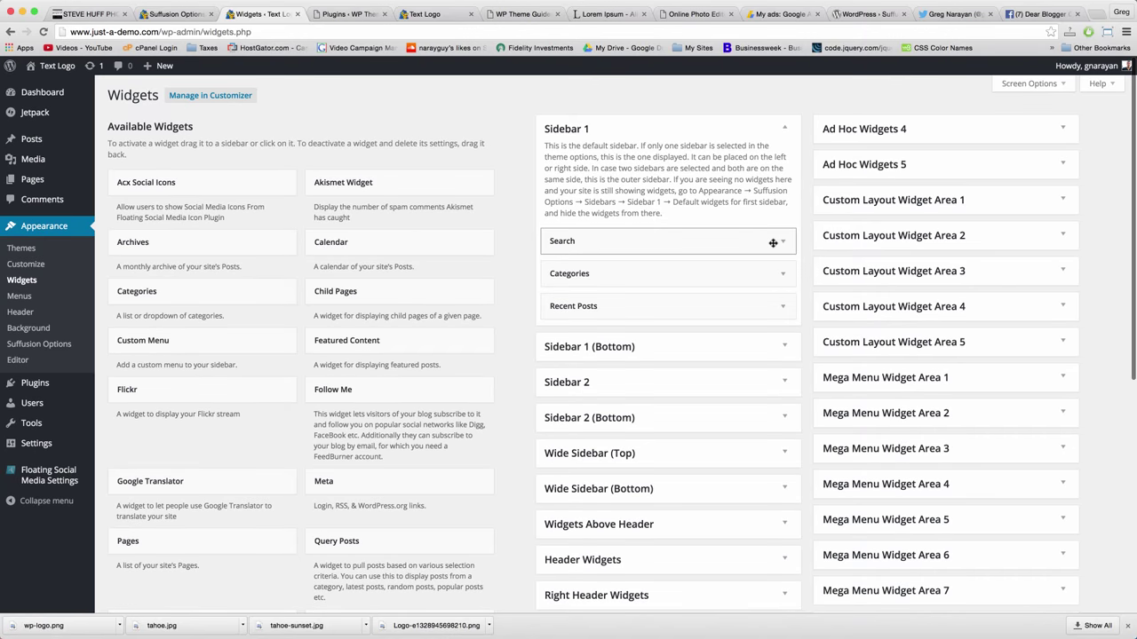
pyautogui.click(768, 245)
pyautogui.click(561, 304)
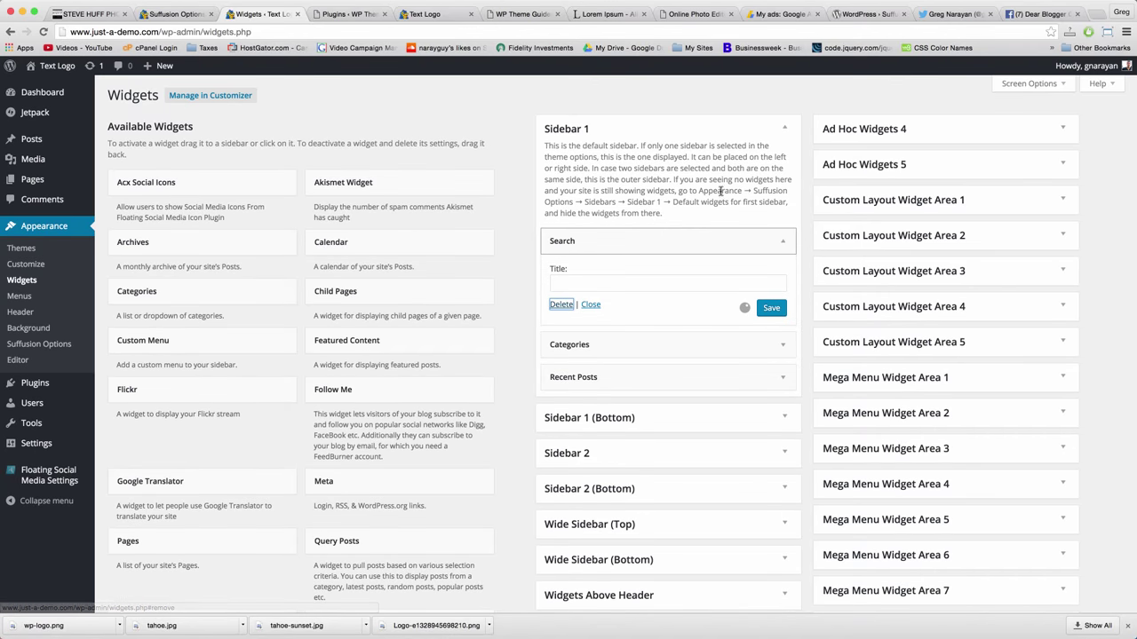
pyautogui.click(785, 129)
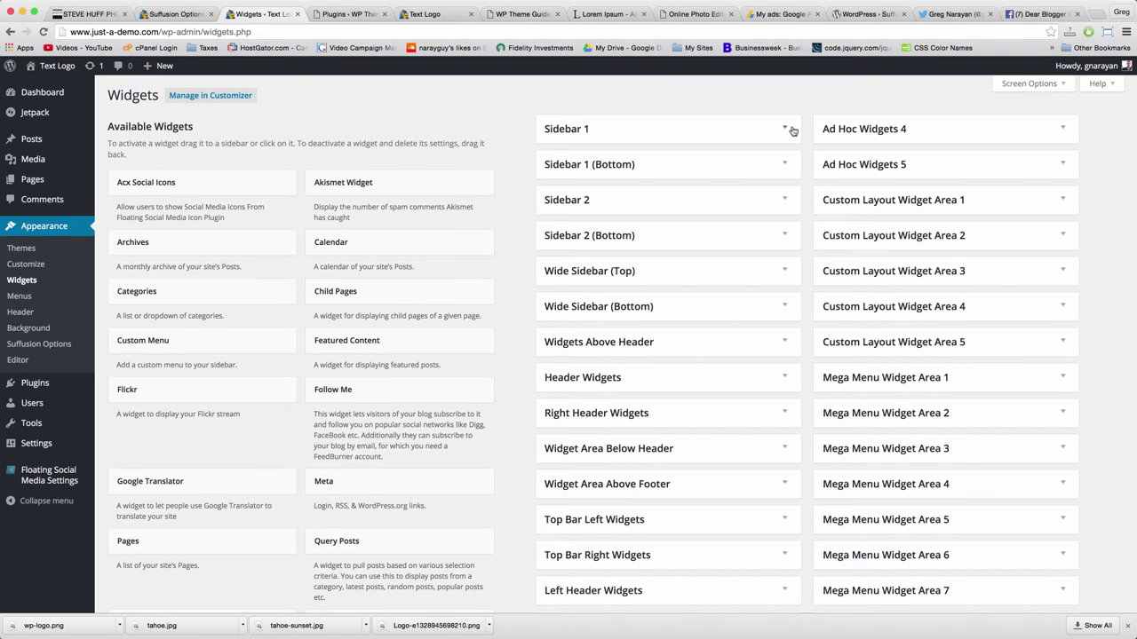
pyautogui.click(449, 13)
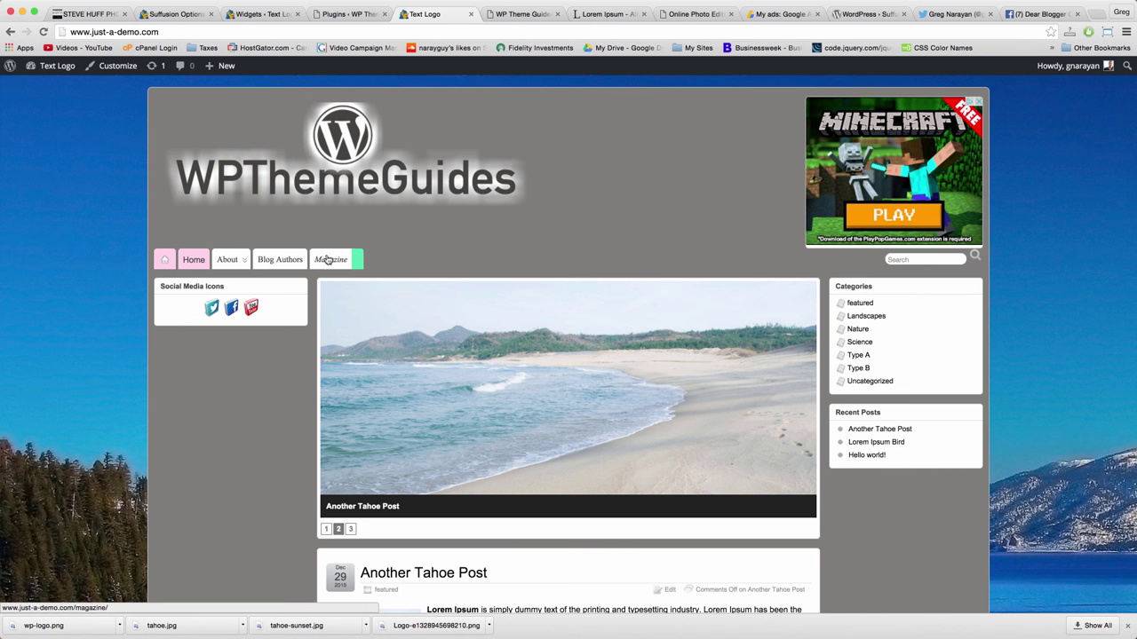
# Cycle through the browser tabs to bring up the Suffusion demo notes document
pyautogui.hotkey('ctrl', 'Tab')
pyautogui.click(431, 13)
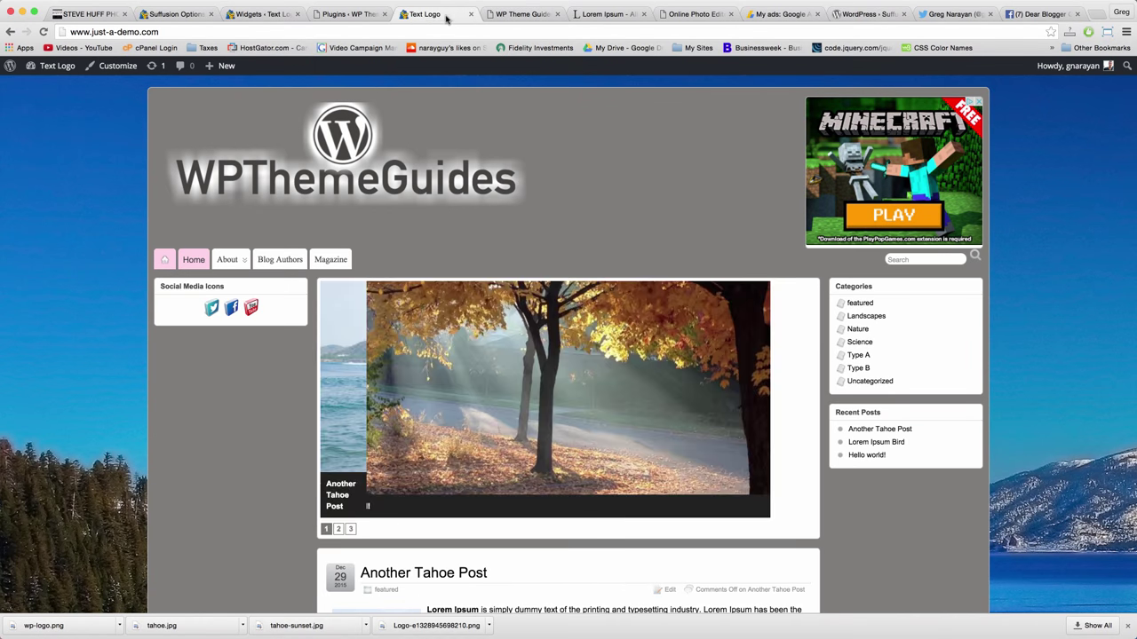
pyautogui.click(348, 13)
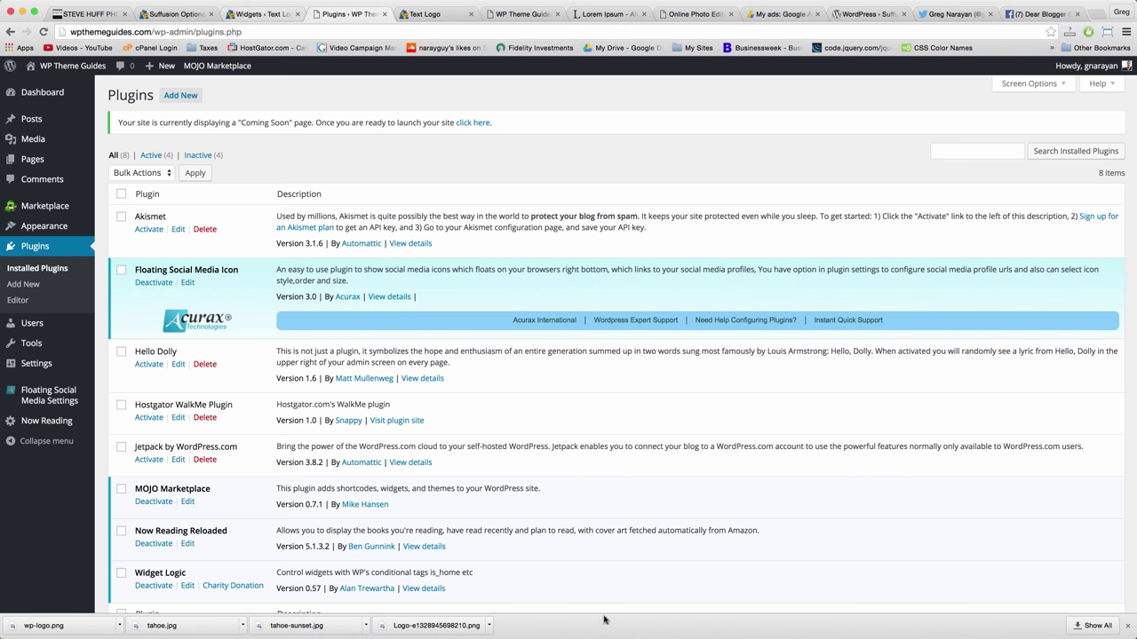
pyautogui.click(628, 634)
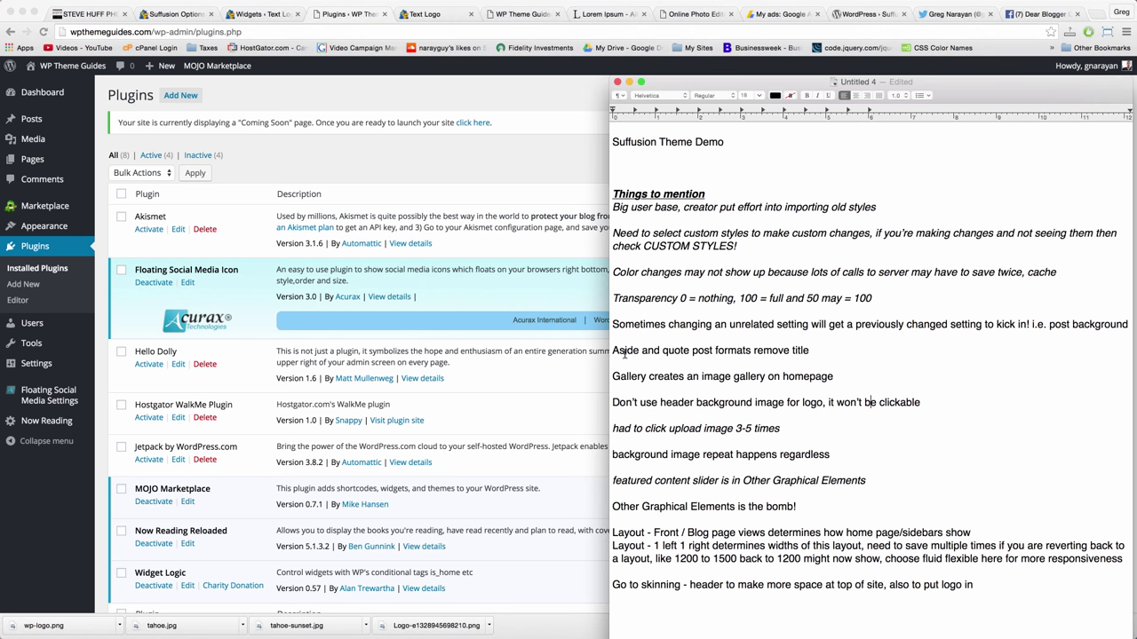
# Italicise the note line 'Other Graphical Elements is the bomb!'
pyautogui.tripleClick(613, 506)
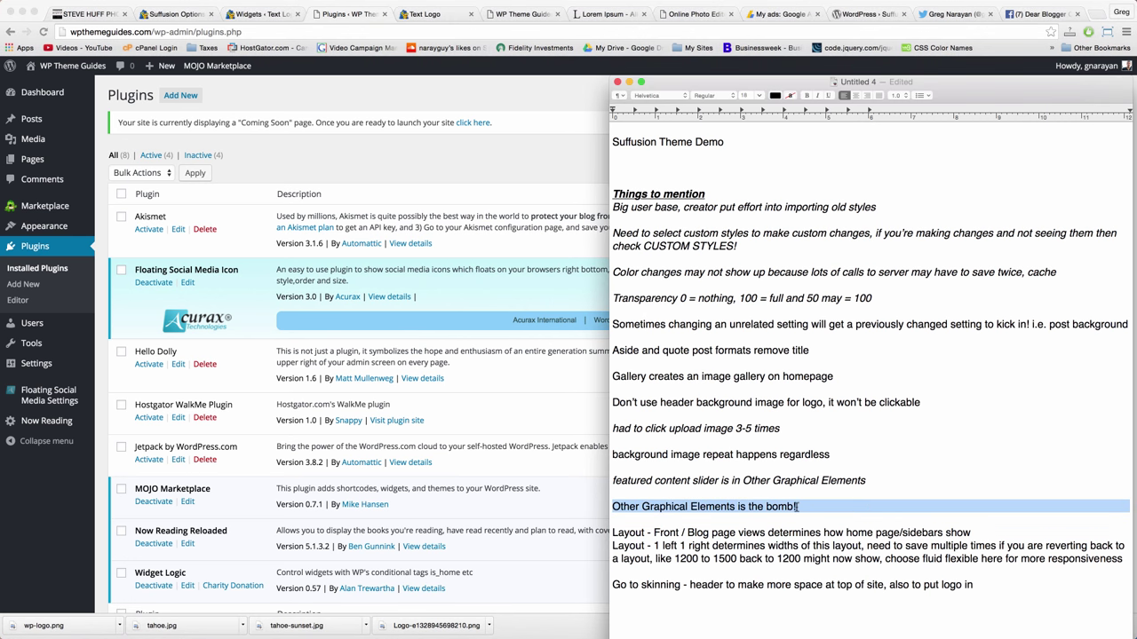
pyautogui.hotkey('shift', 'Left')
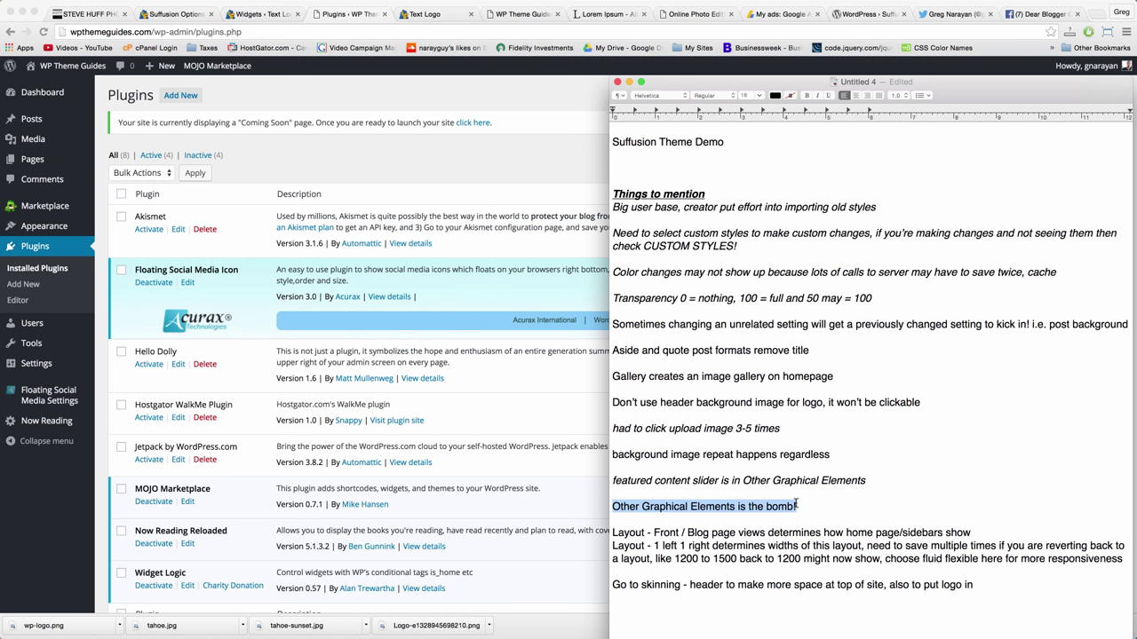
pyautogui.press('super+i')
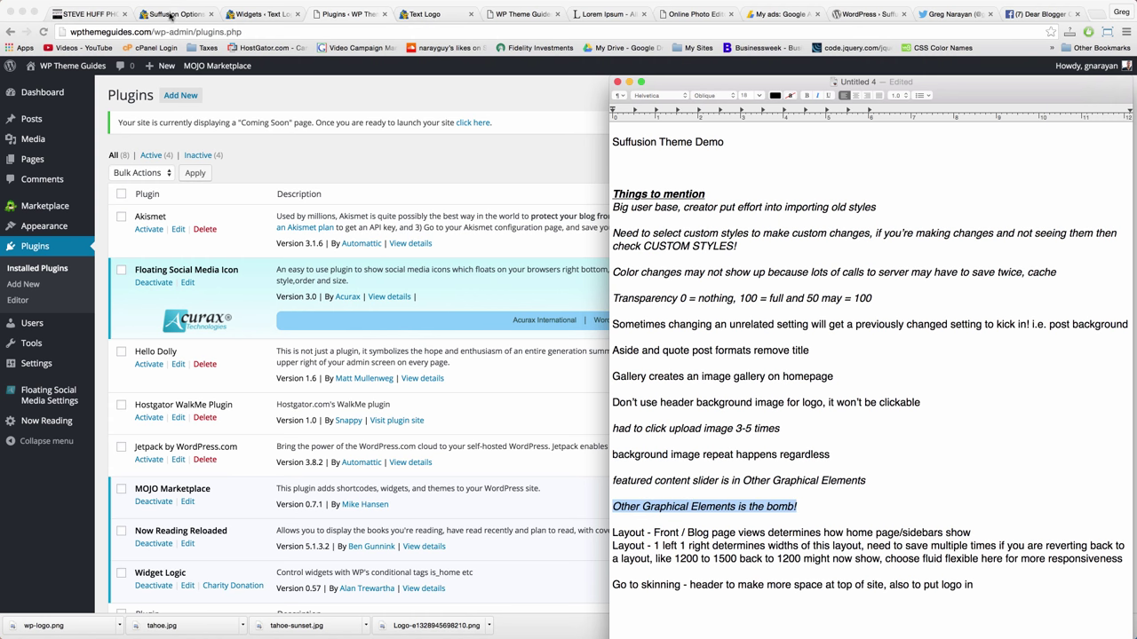
# In Suffusion's Footer options, replace the left footer text with 'My New Website'
pyautogui.click(264, 16)
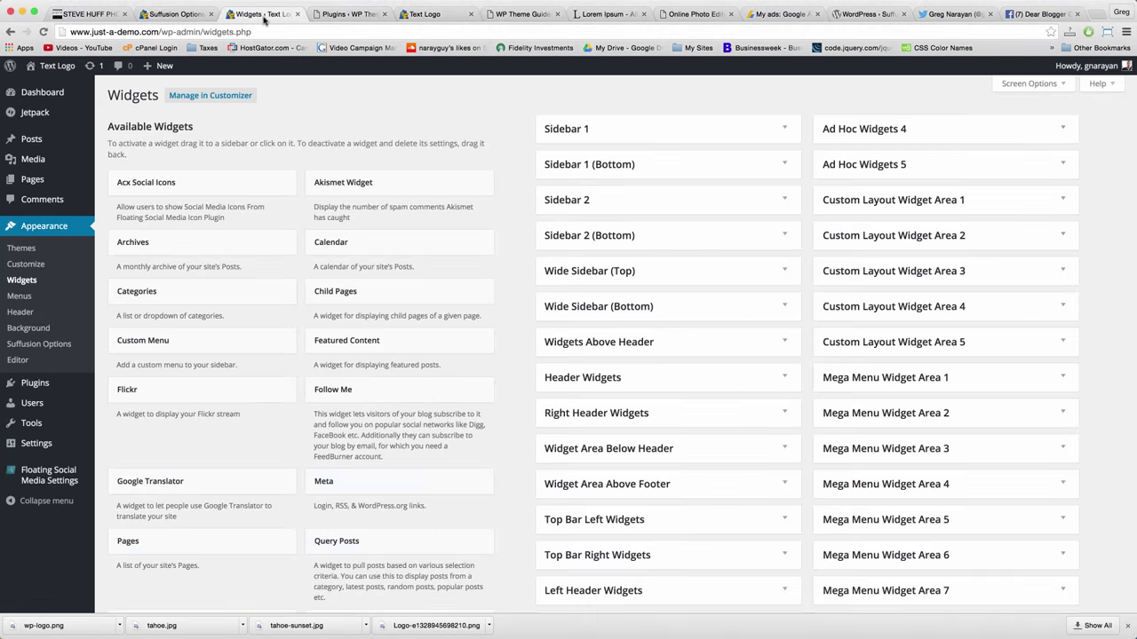
pyautogui.click(156, 16)
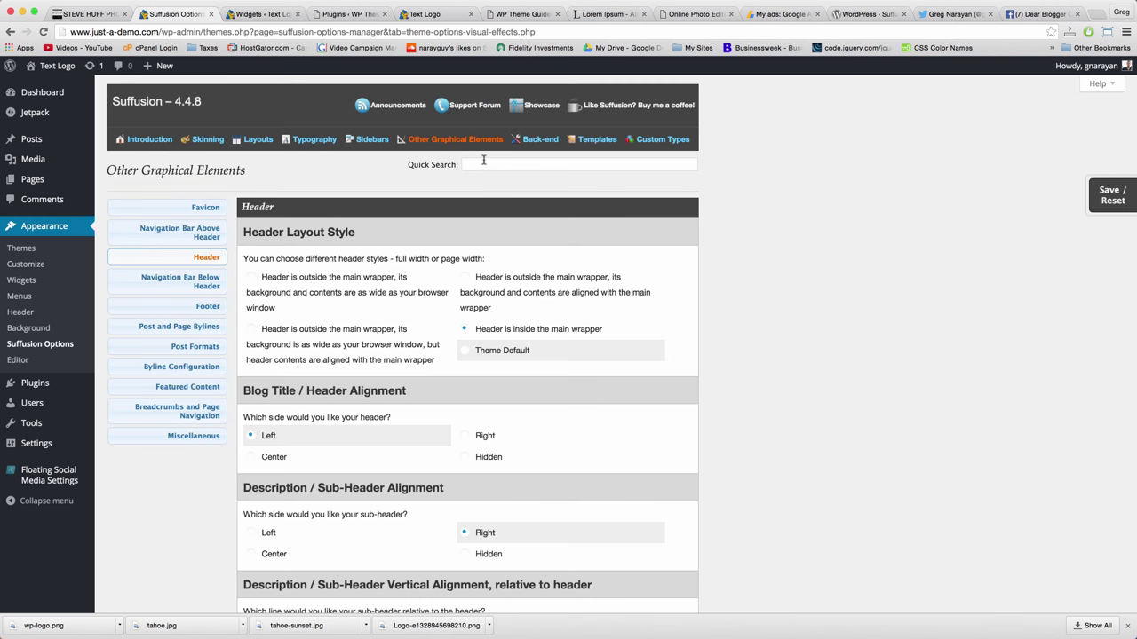
pyautogui.click(194, 307)
pyautogui.scroll(-1, 194, 307)
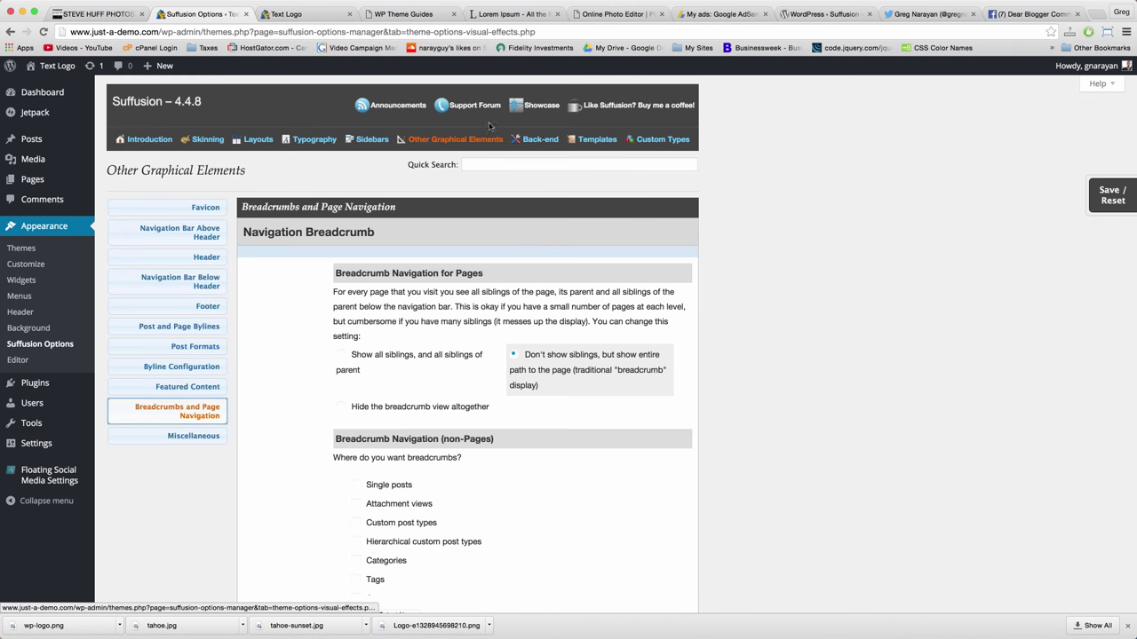
pyautogui.click(214, 307)
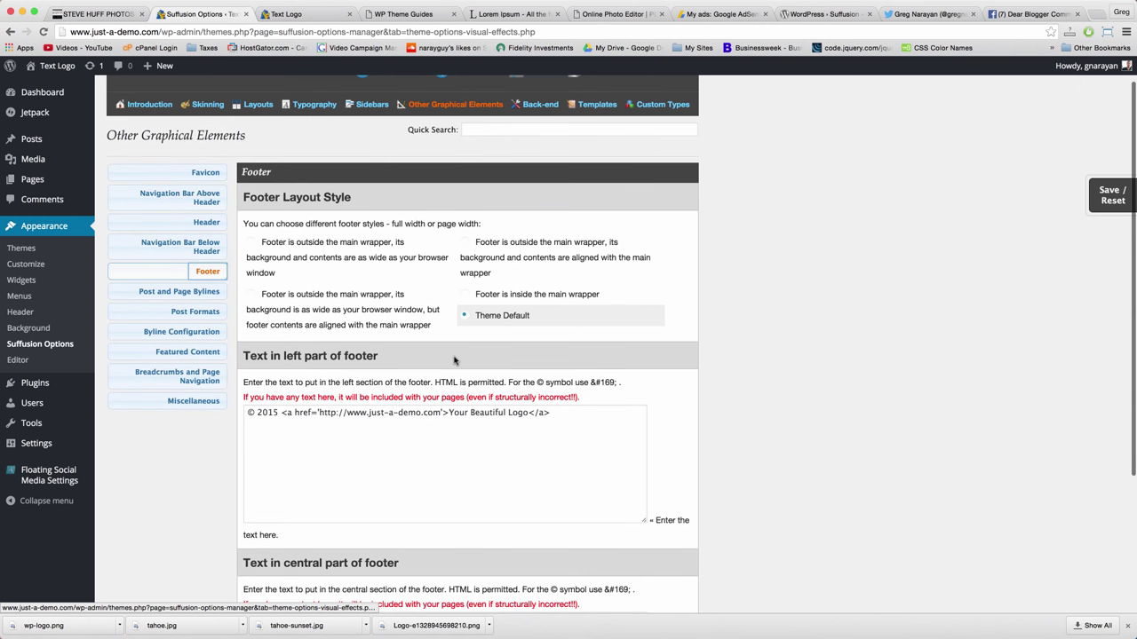
pyautogui.moveTo(528, 413); pyautogui.dragTo(449, 413)
pyautogui.write('My New Websi')
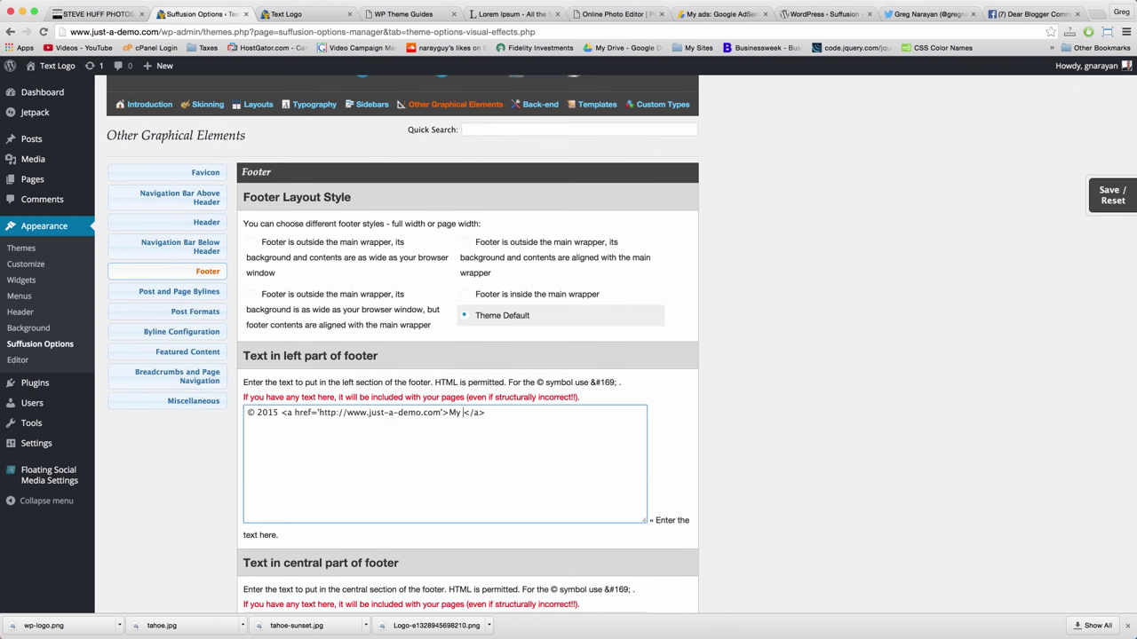
pyautogui.write('te')
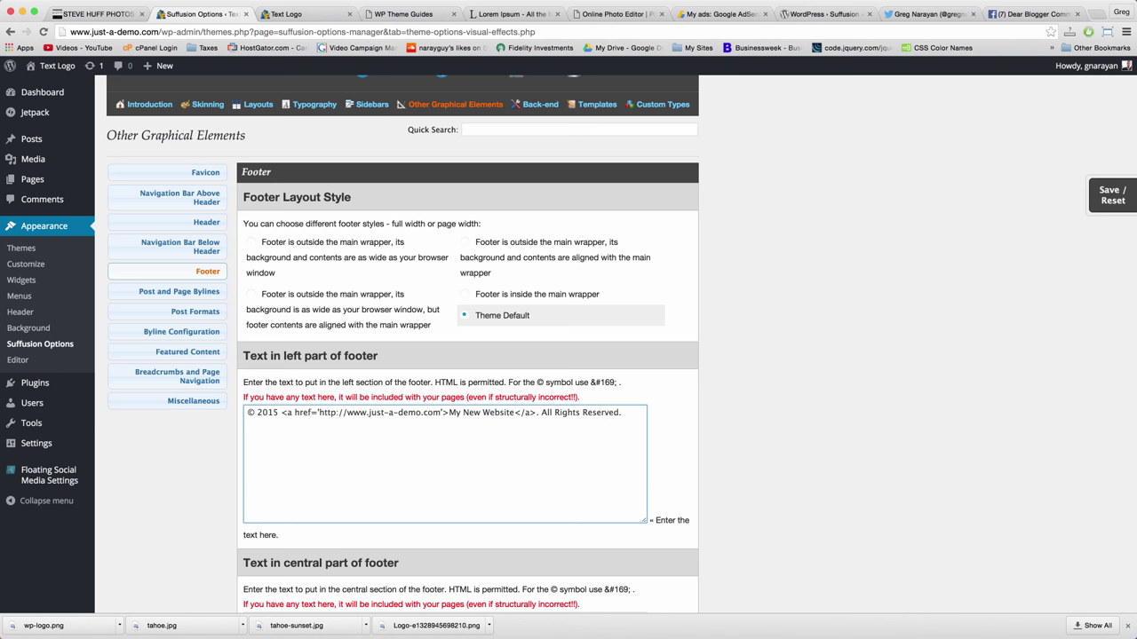
# Enter 'Thanks for visiting!' as the central footer text and save the Footer page
pyautogui.scroll(-5, 593, 437)
pyautogui.click(403, 444)
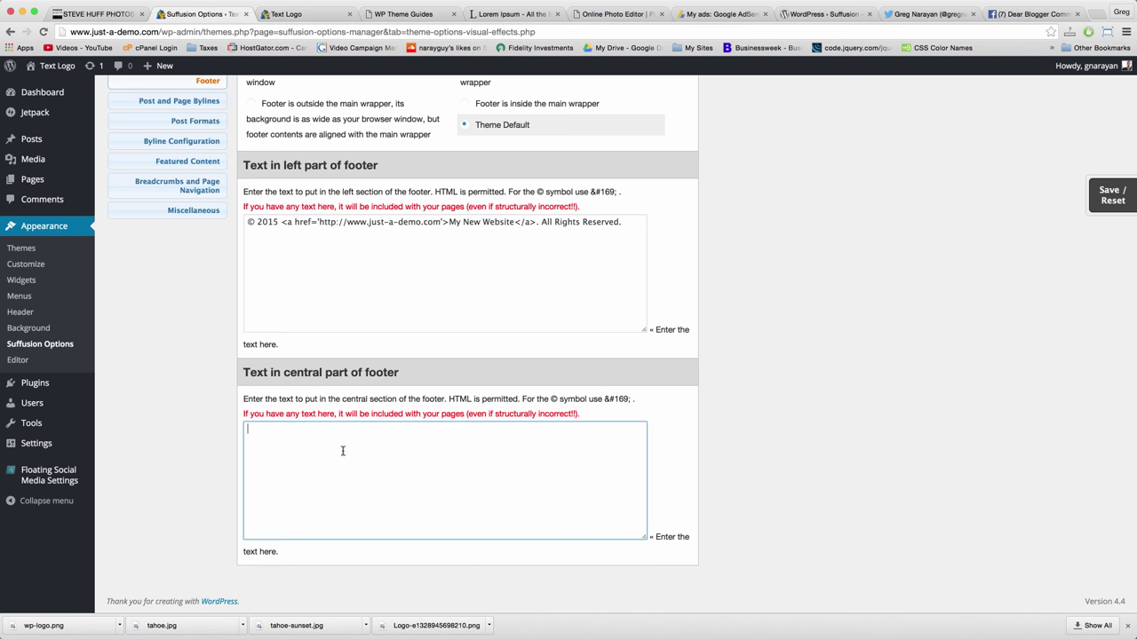
pyautogui.write('THanks')
pyautogui.press('BackSpace')
pyautogui.press('BackSpace')
pyautogui.click(1112, 195)
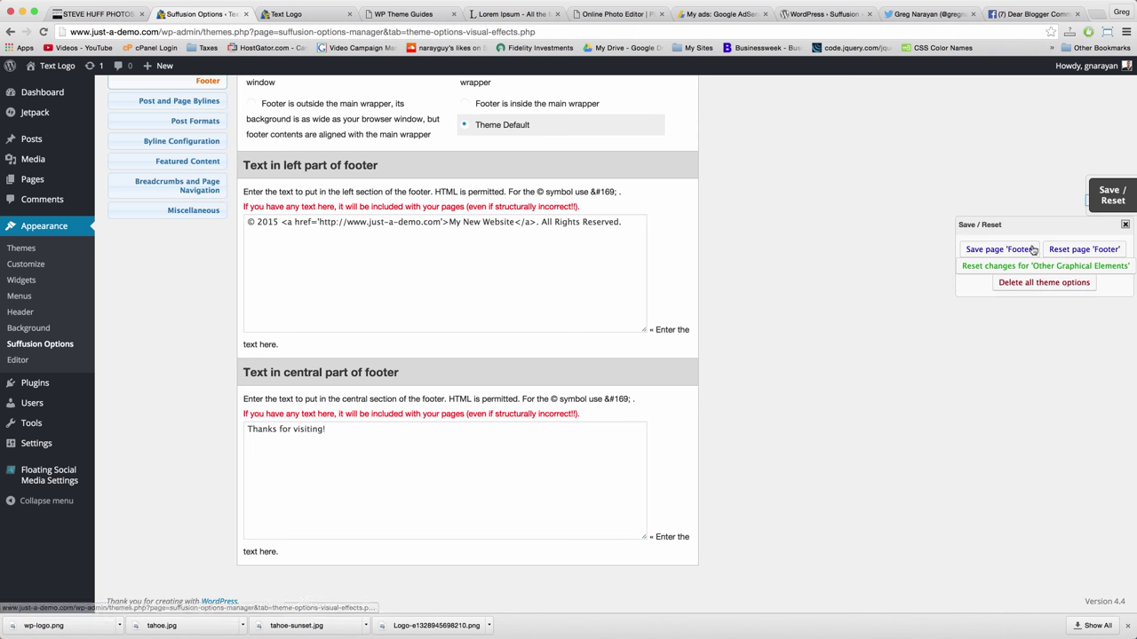
pyautogui.click(1012, 248)
# Reload the live site and confirm the footer shows 'My New Website. All Rights Reserved.' and 'Thanks for visiting!'
pyautogui.click(293, 14)
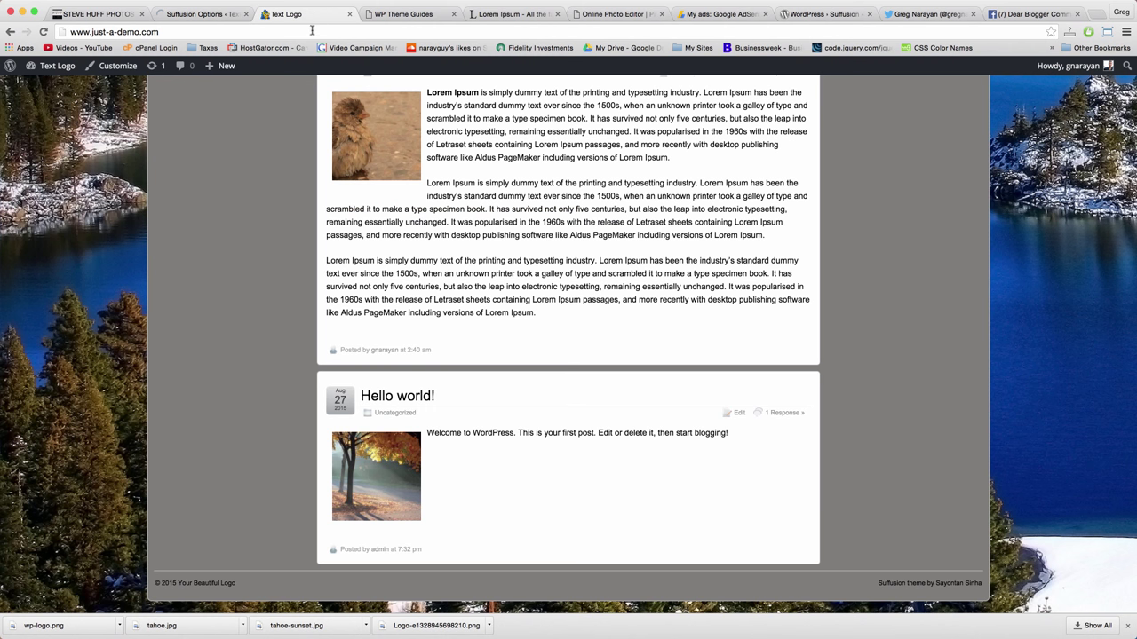
pyautogui.click(307, 33)
pyautogui.press('Return')
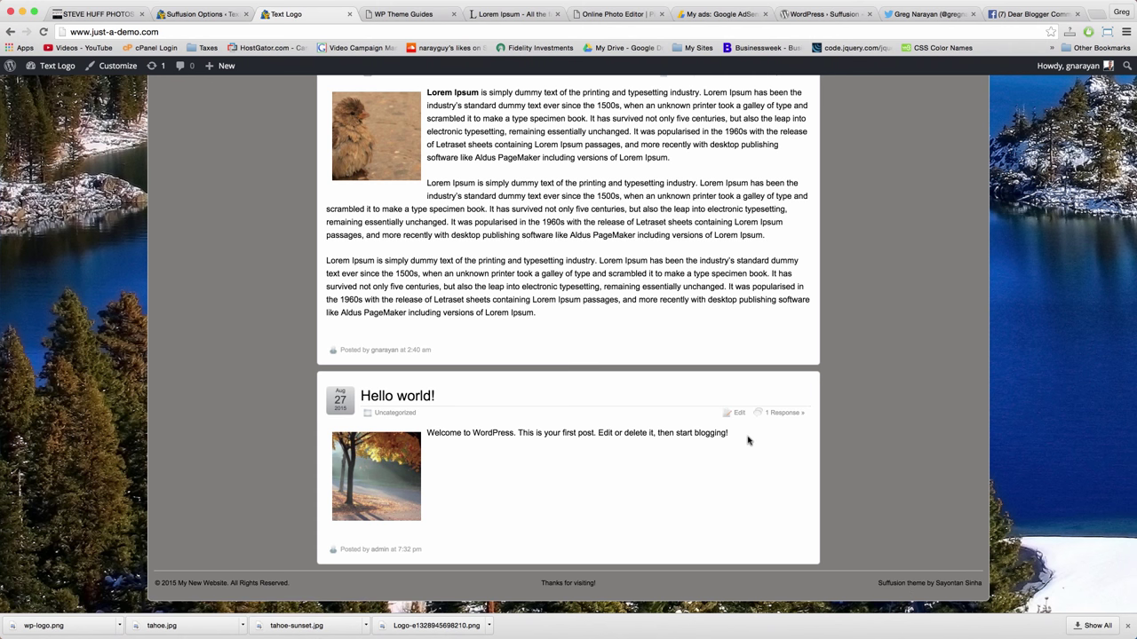
pyautogui.doubleClick(706, 433)
pyautogui.click(852, 445)
pyautogui.scroll(1, 852, 446)
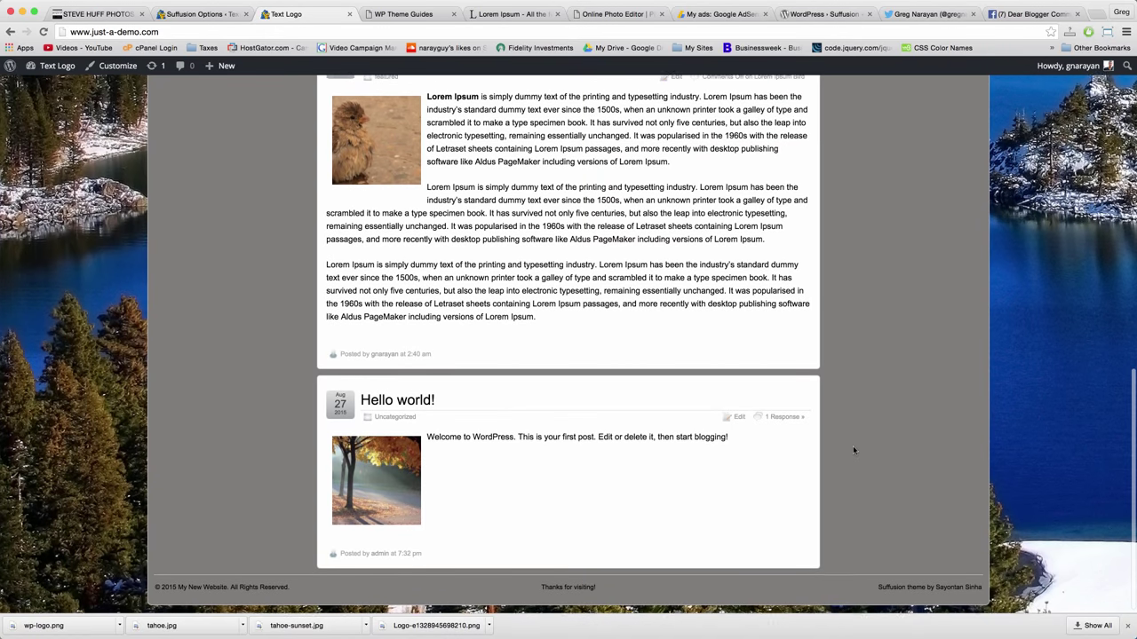
pyautogui.click(213, 15)
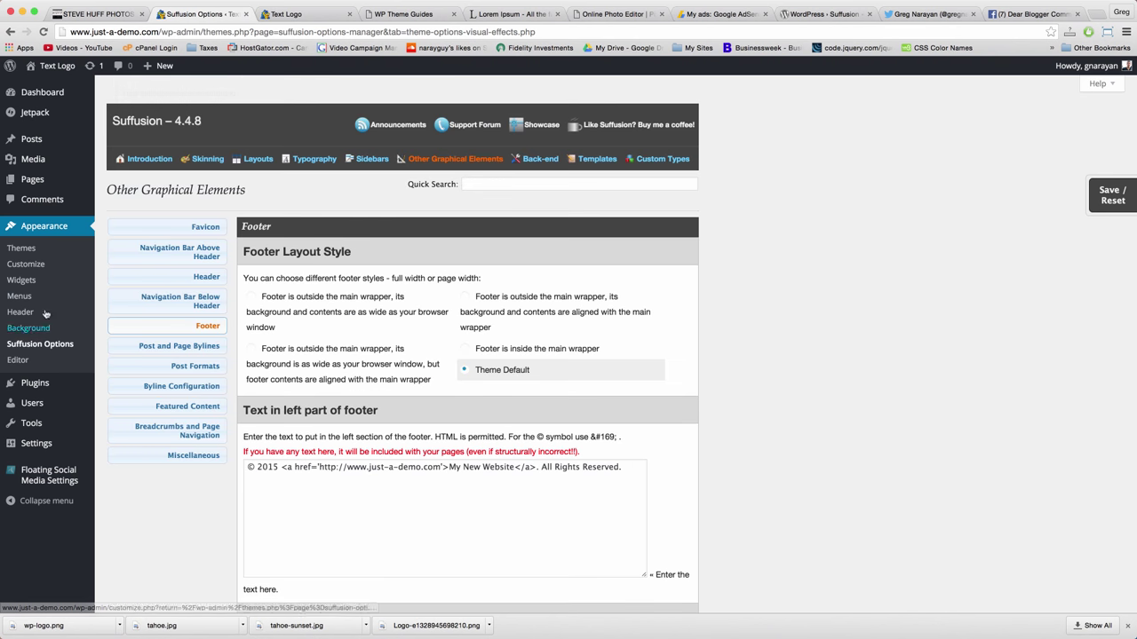
# Open the Suffusion theme editor and scroll through the template list to footer.php
pyautogui.click(25, 360)
pyautogui.scroll(-1, 28, 363)
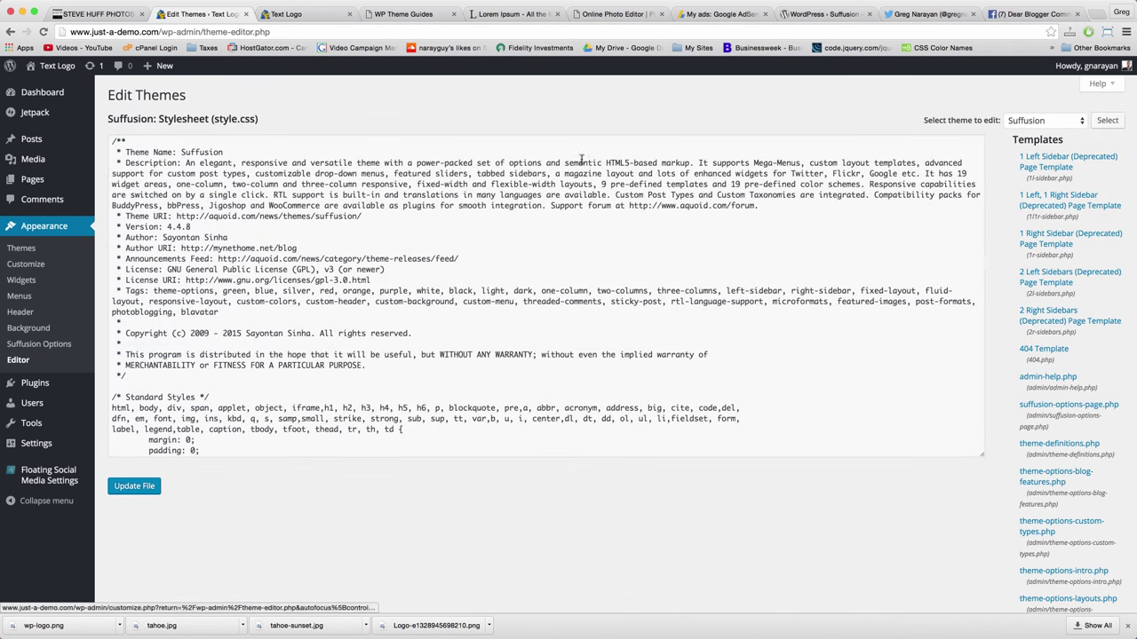
pyautogui.scroll(-5, 1050, 329)
pyautogui.scroll(-10, 1049, 329)
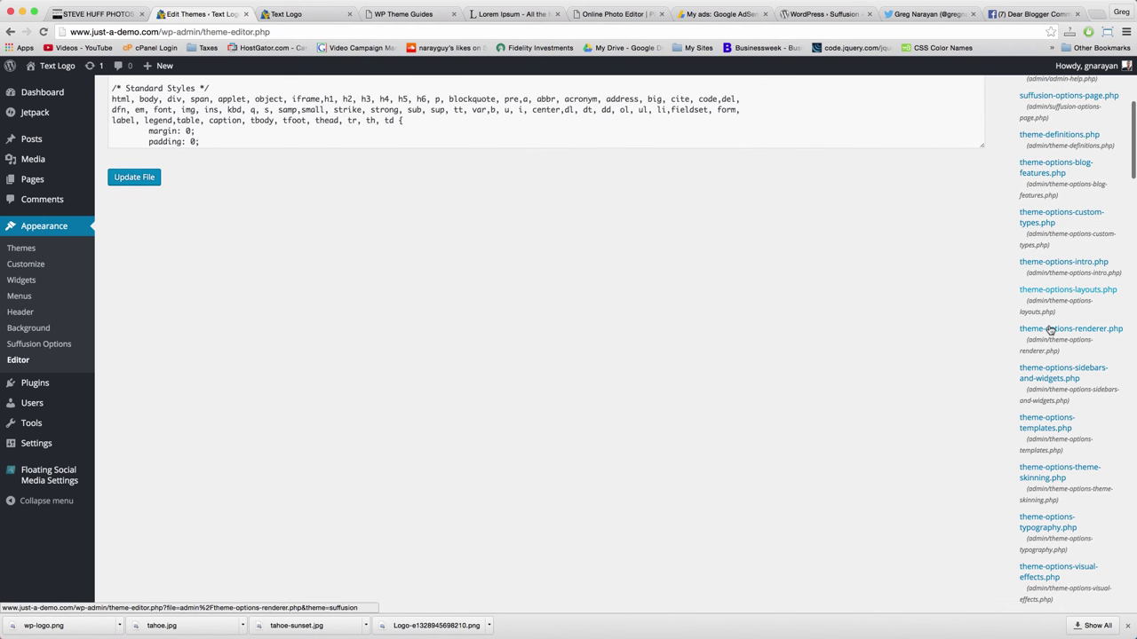
pyautogui.scroll(-10, 1049, 329)
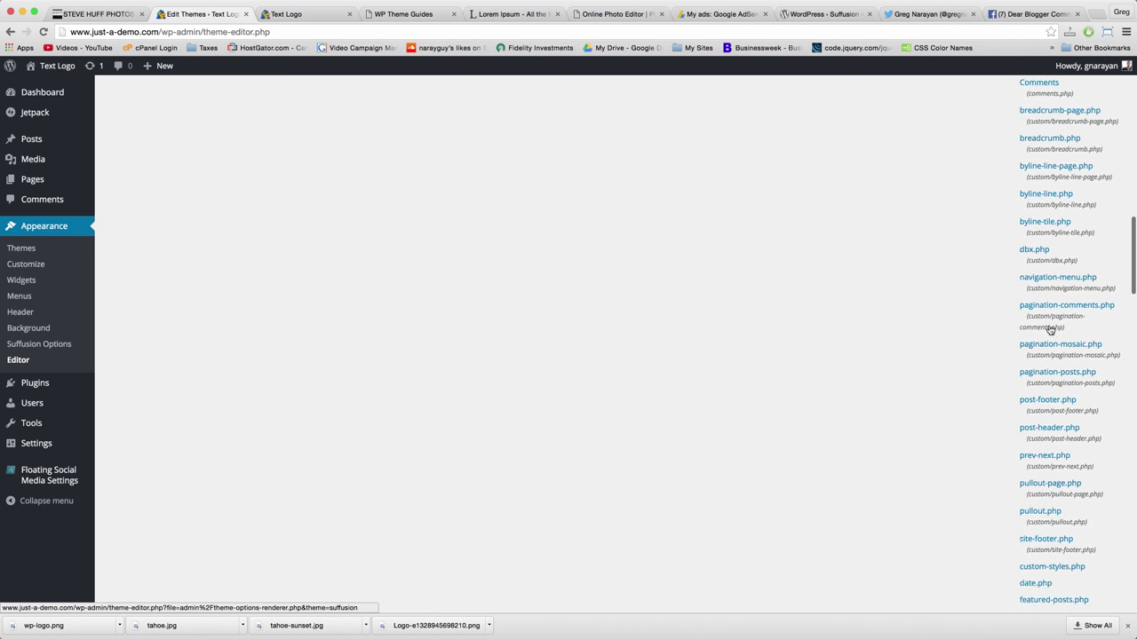
pyautogui.scroll(-5, 1051, 330)
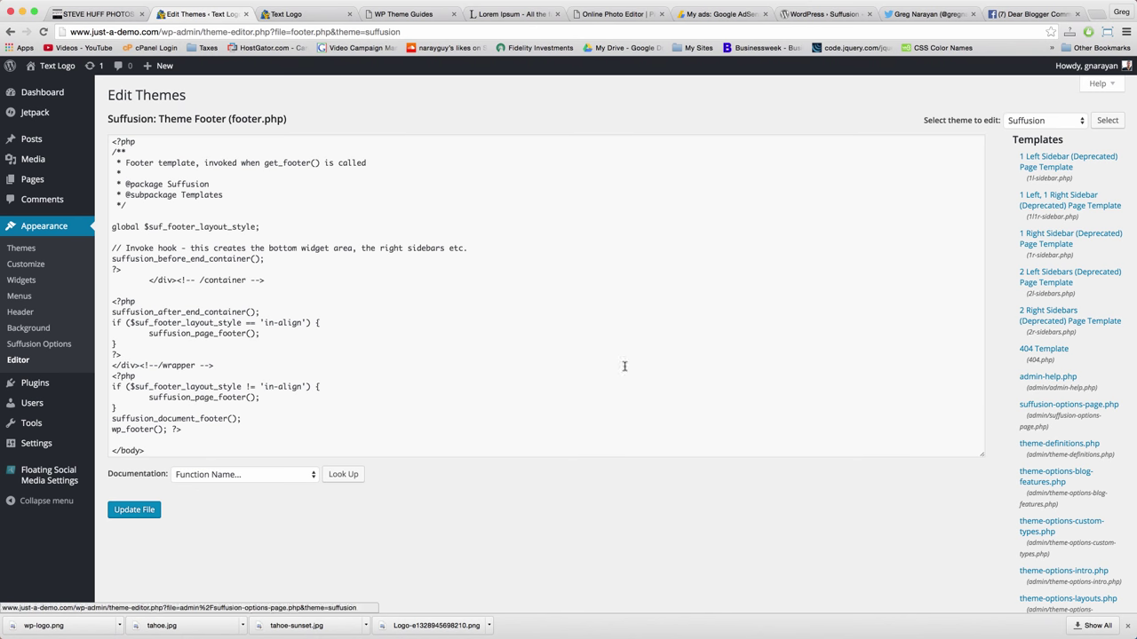
pyautogui.scroll(-4, 292, 304)
pyautogui.scroll(2, 292, 302)
pyautogui.scroll(4, 293, 303)
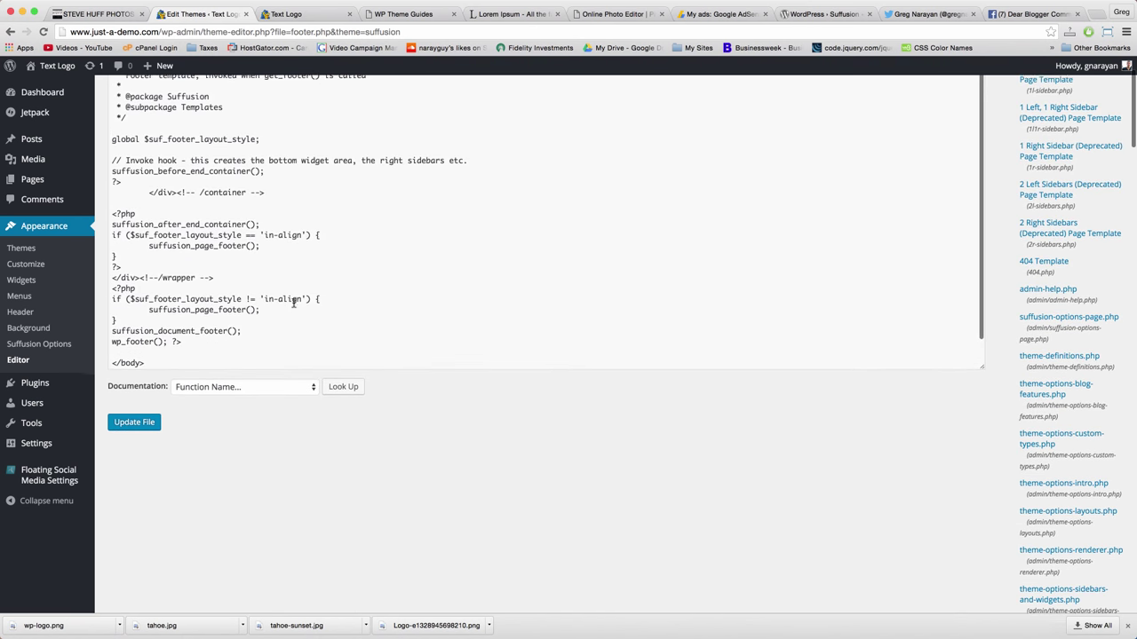
# Read through footer.php's closing code without editing, then return to the live front page
pyautogui.click(335, 329)
pyautogui.scroll(-3, 335, 329)
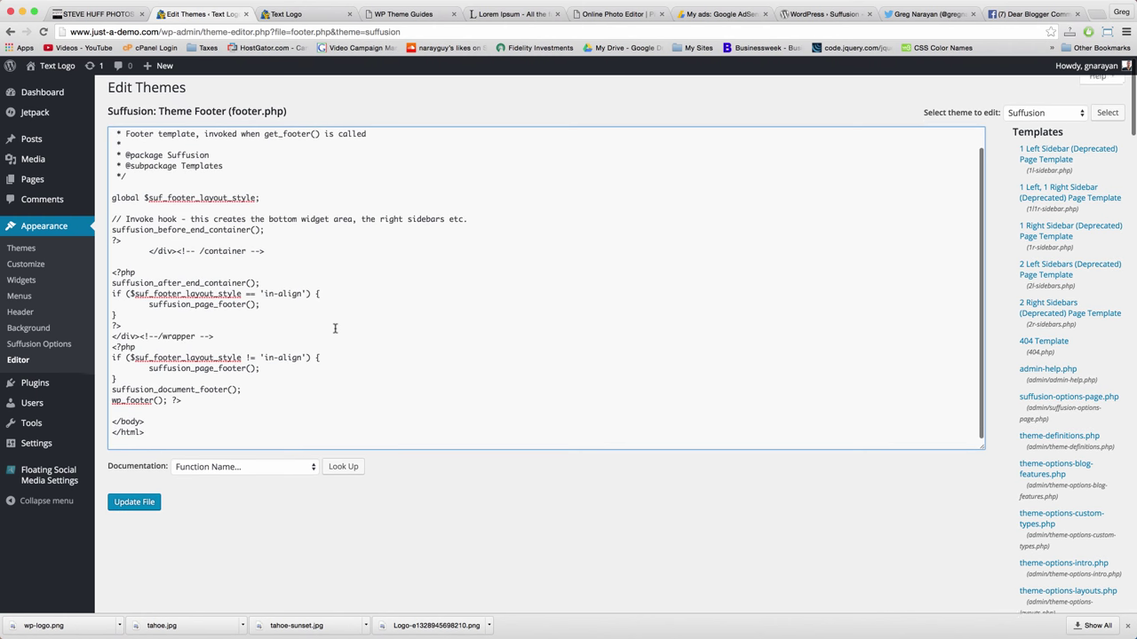
pyautogui.click(316, 372)
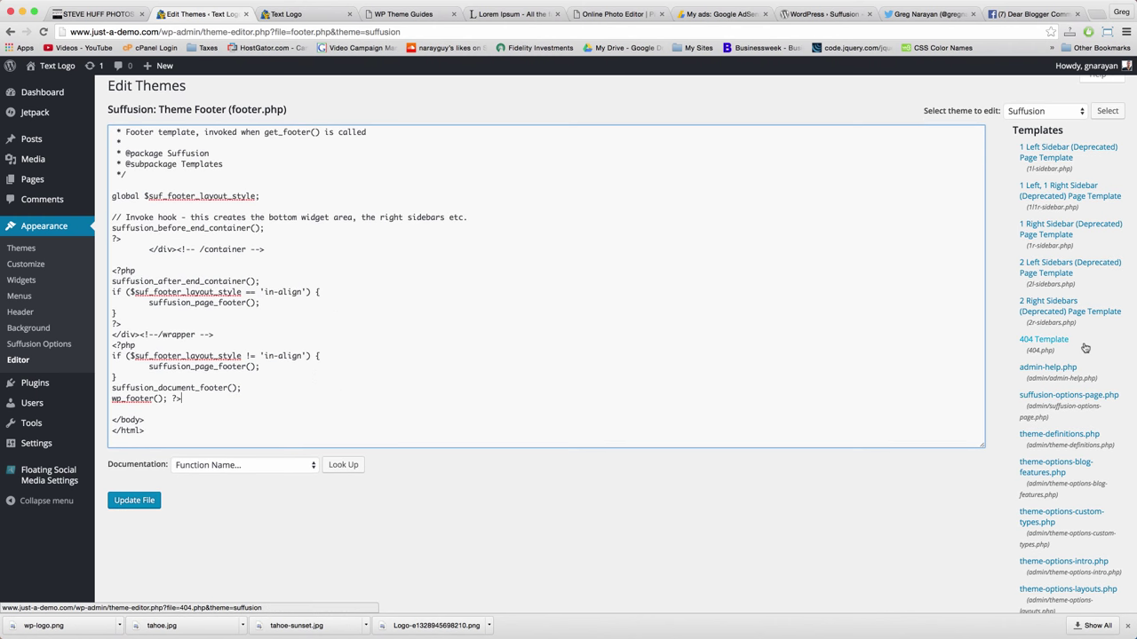
pyautogui.scroll(-5, 1060, 377)
pyautogui.scroll(-7, 1054, 418)
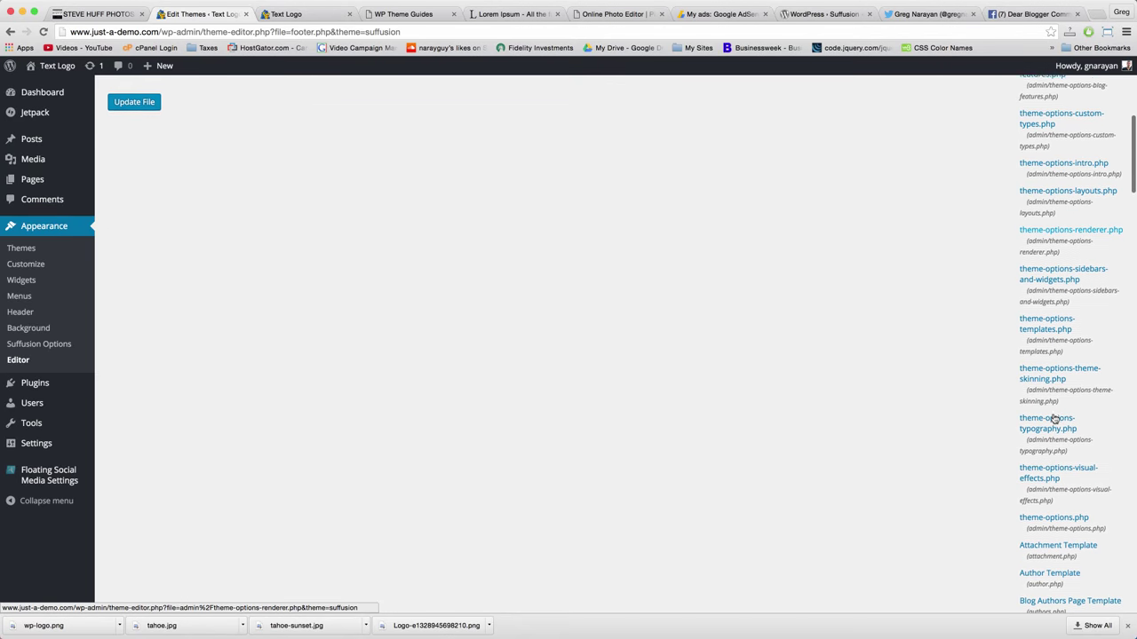
pyautogui.scroll(12, 1054, 418)
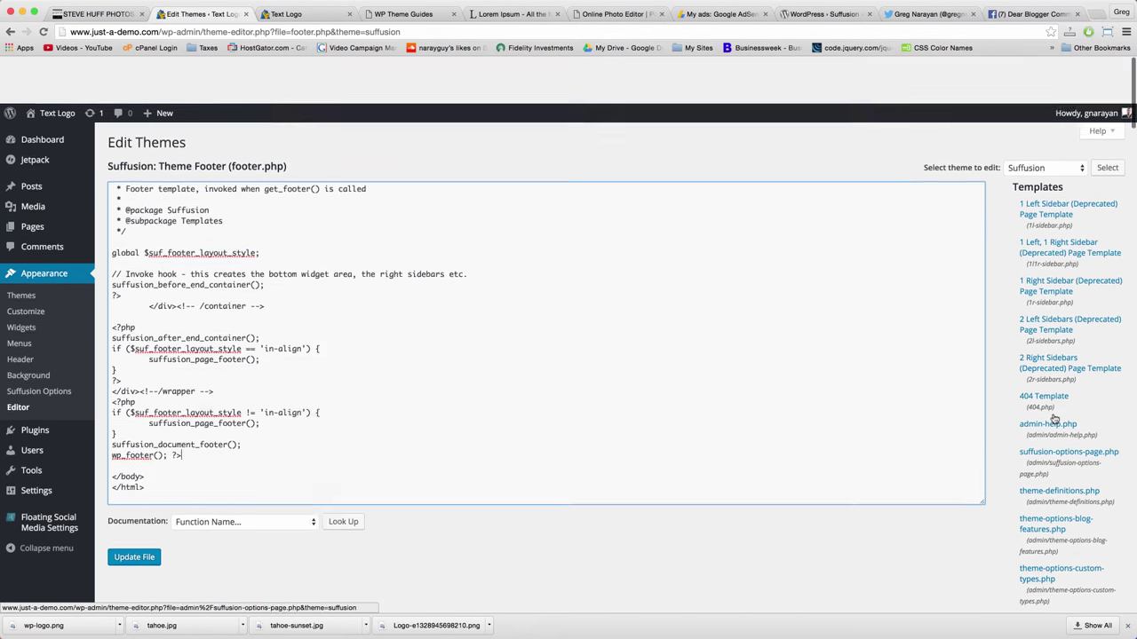
pyautogui.click(317, 14)
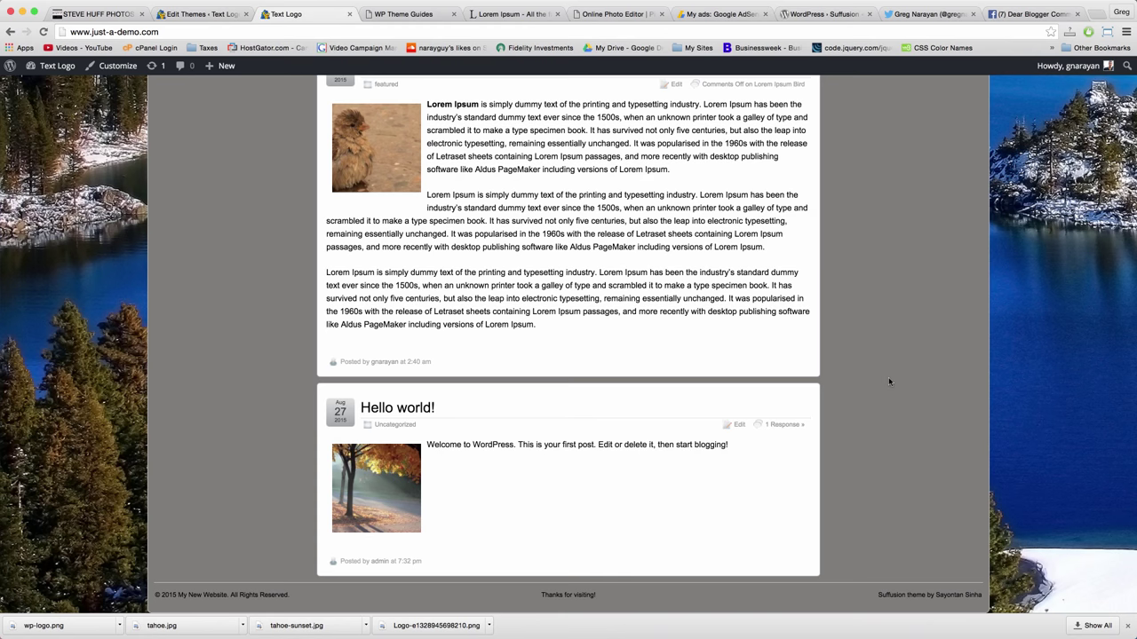
# Clear the notes highlight and open Another Tahoe Post on the live site
pyautogui.scroll(-1, 888, 376)
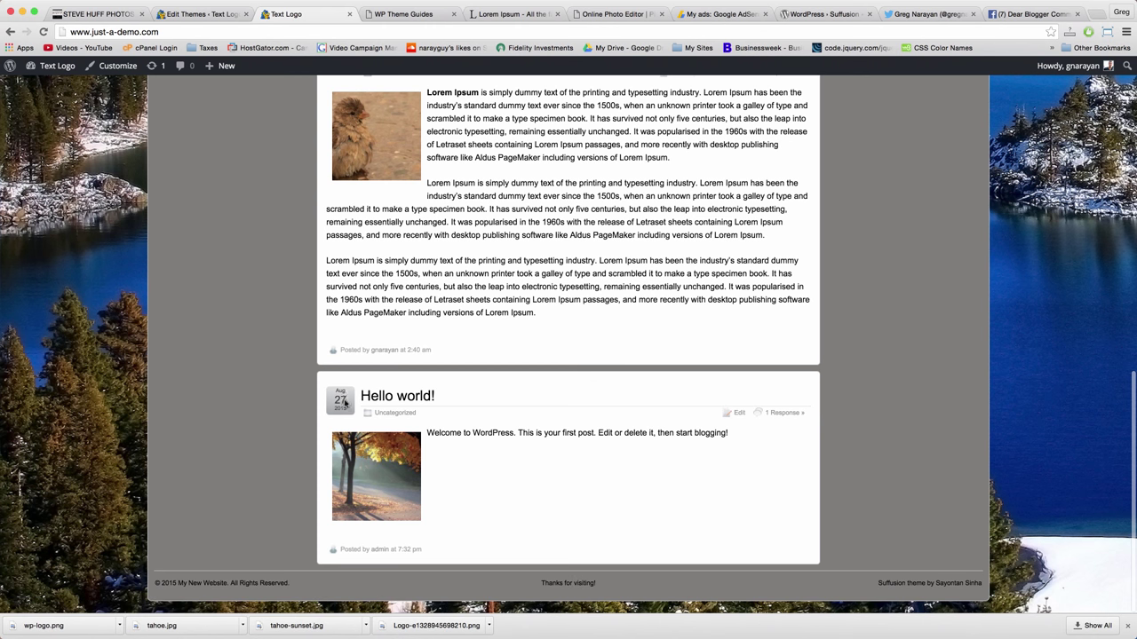
pyautogui.scroll(15, 345, 403)
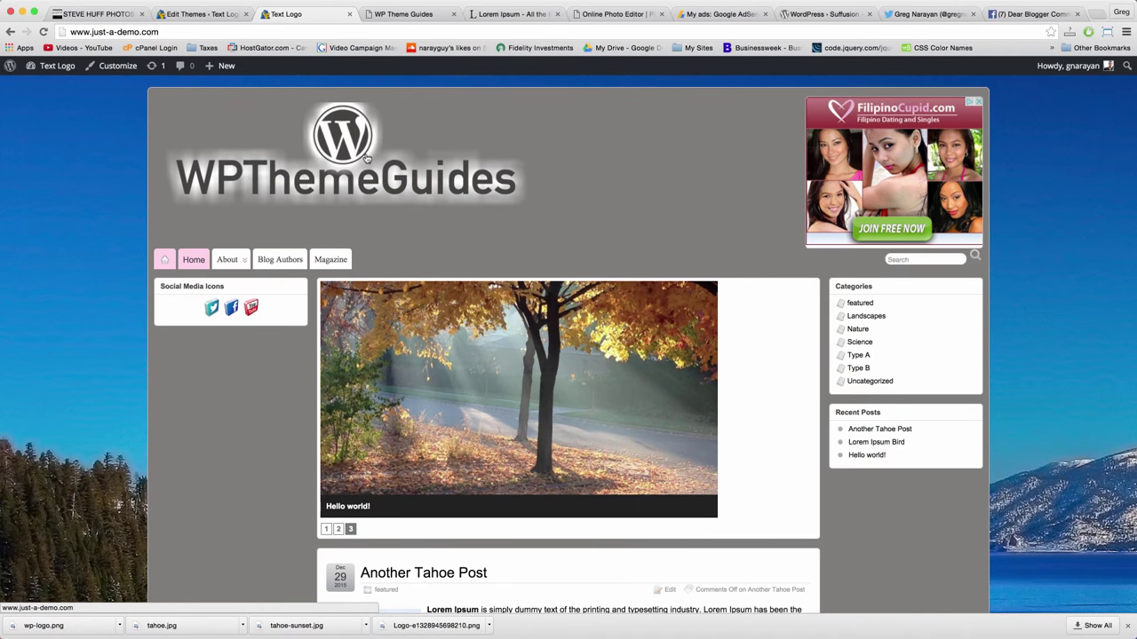
pyautogui.press('super+Tab')
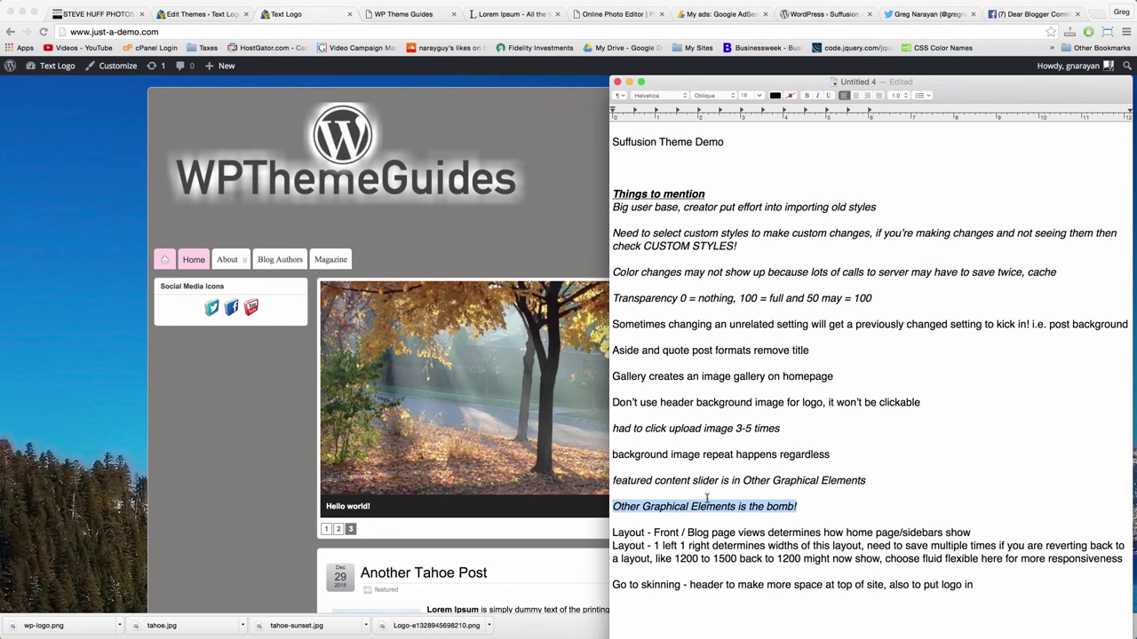
pyautogui.click(724, 444)
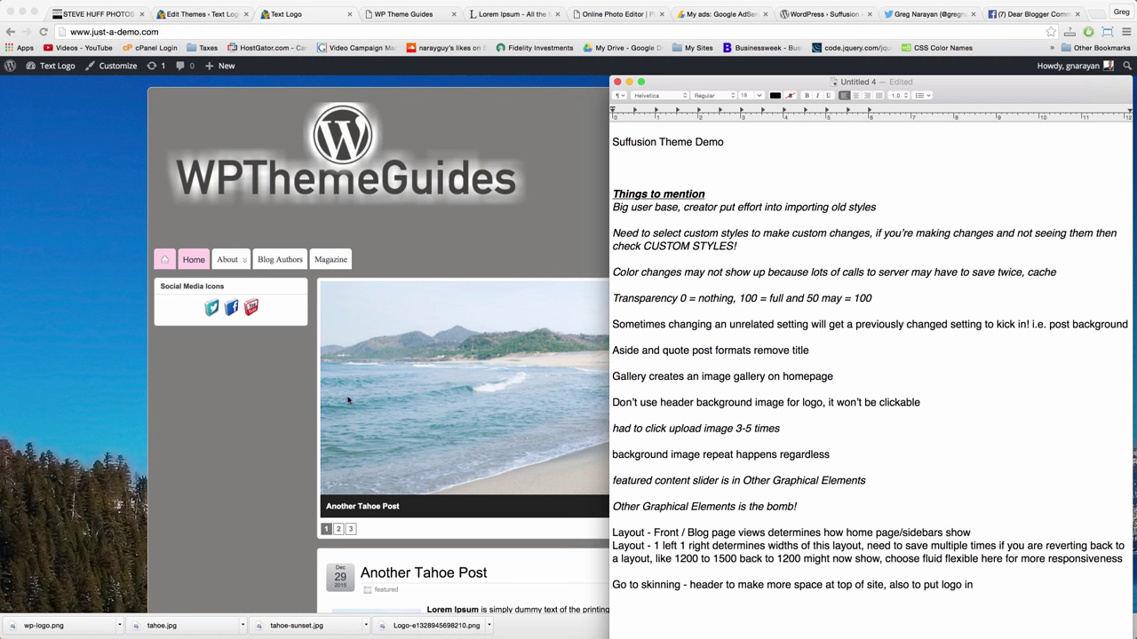
pyautogui.click(338, 566)
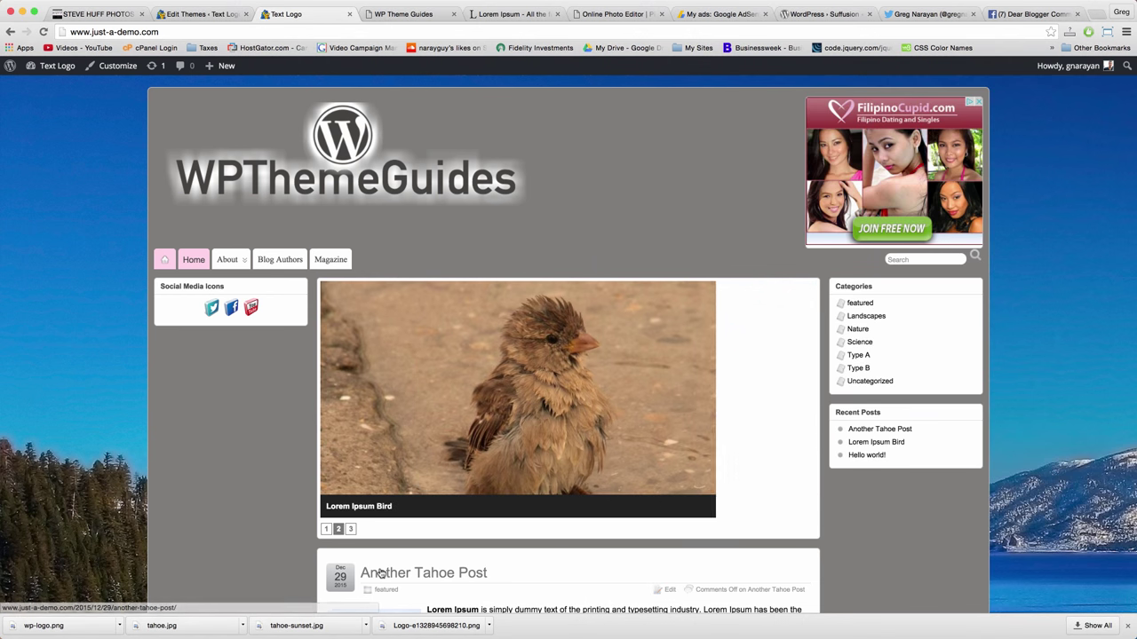
pyautogui.click(380, 573)
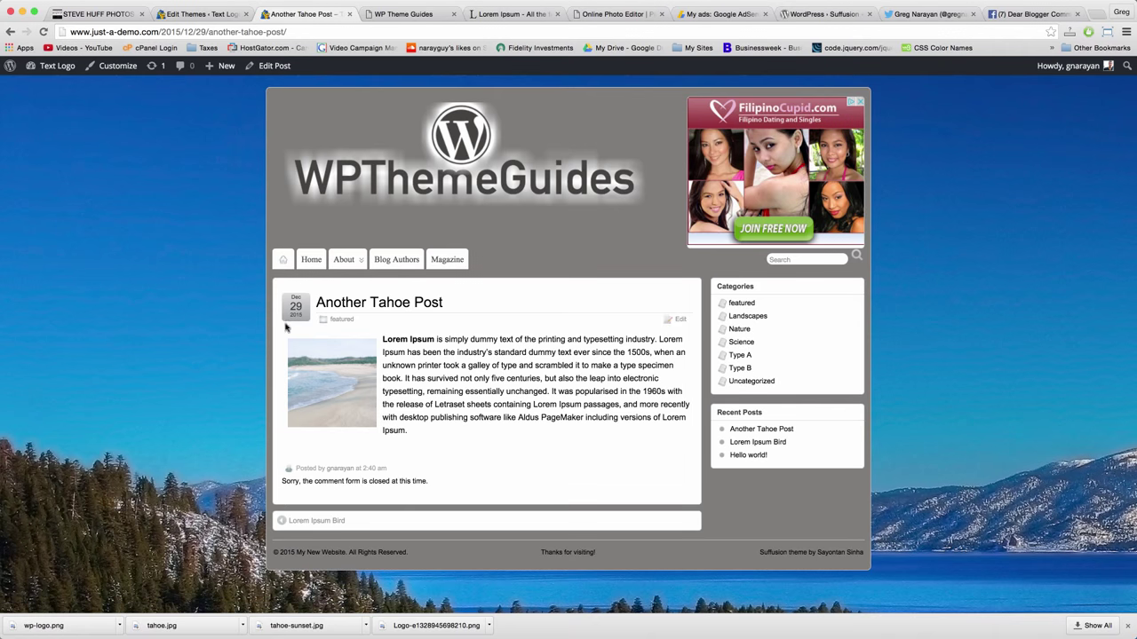
pyautogui.click(180, 15)
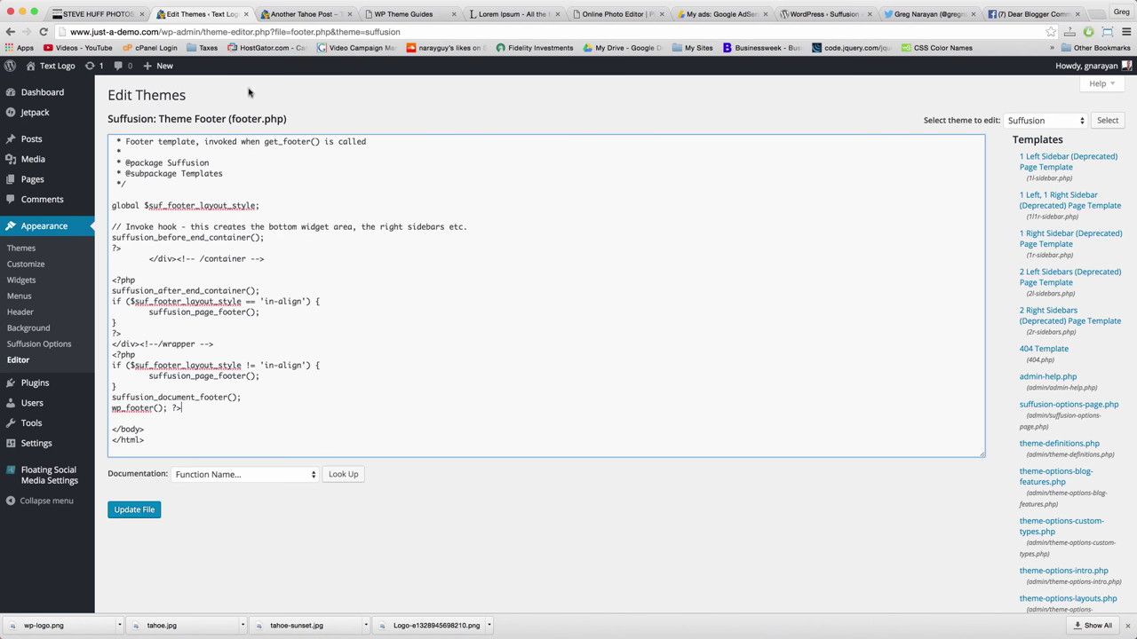
# Switch Suffusion's Skinning > Date Box settings to Custom styles
pyautogui.click(30, 346)
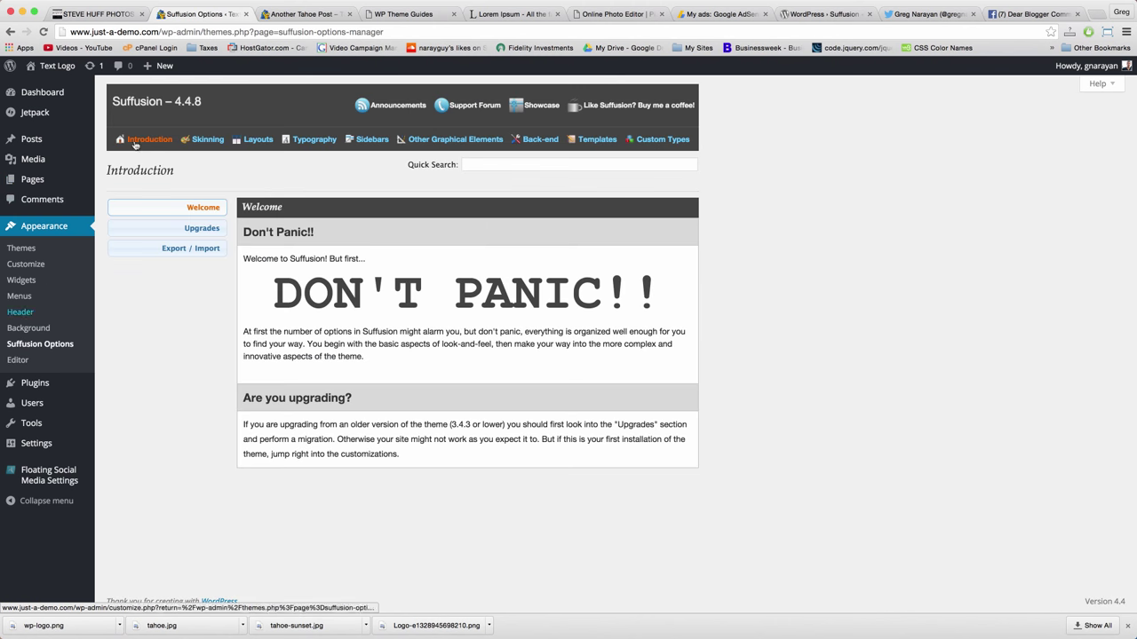
pyautogui.click(205, 140)
pyautogui.click(187, 366)
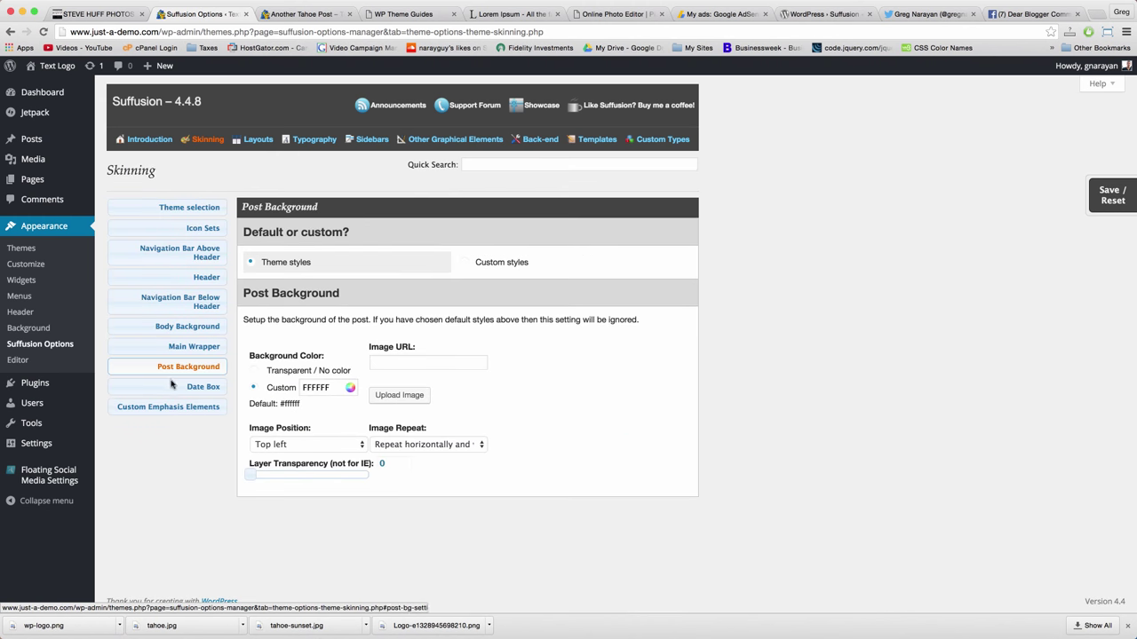
pyautogui.click(191, 386)
pyautogui.scroll(-3, 326, 399)
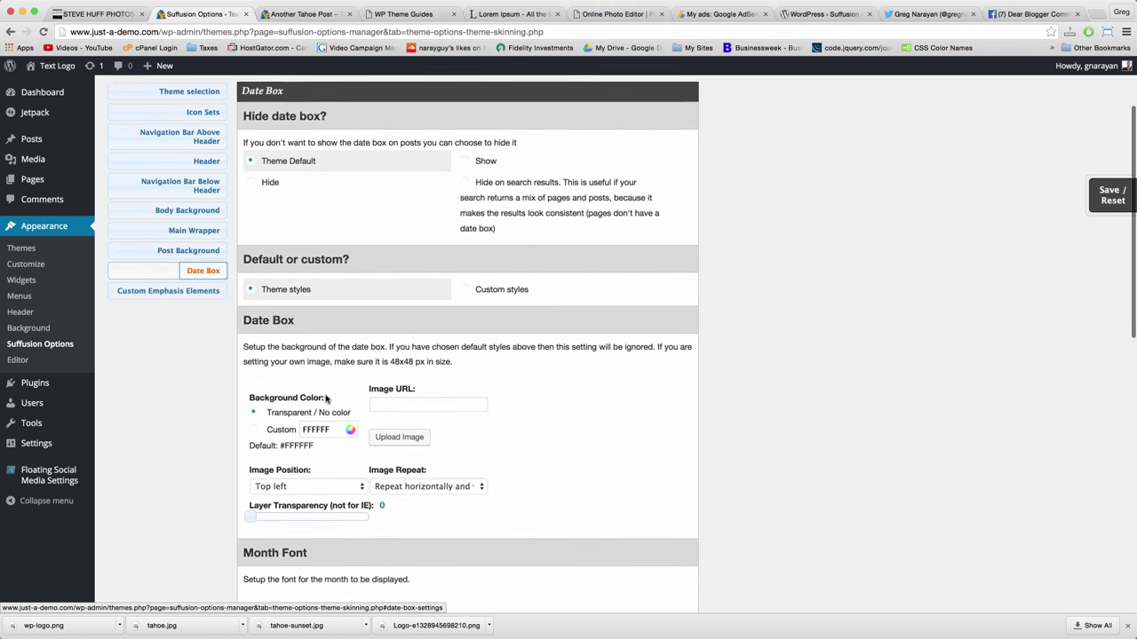
pyautogui.scroll(-1, 326, 400)
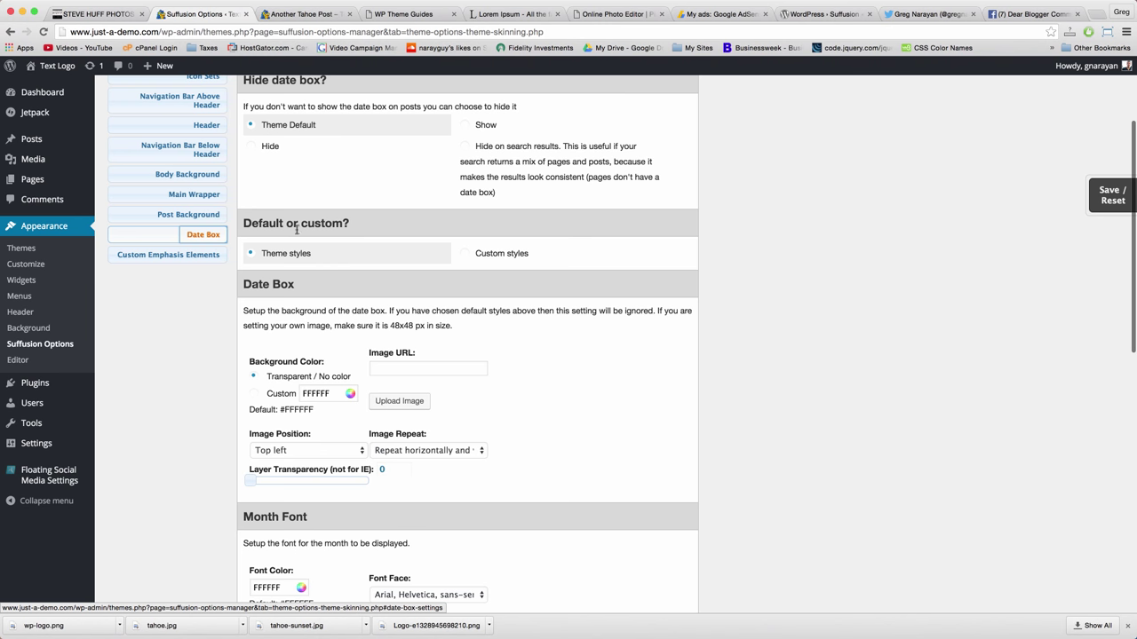
pyautogui.click(481, 258)
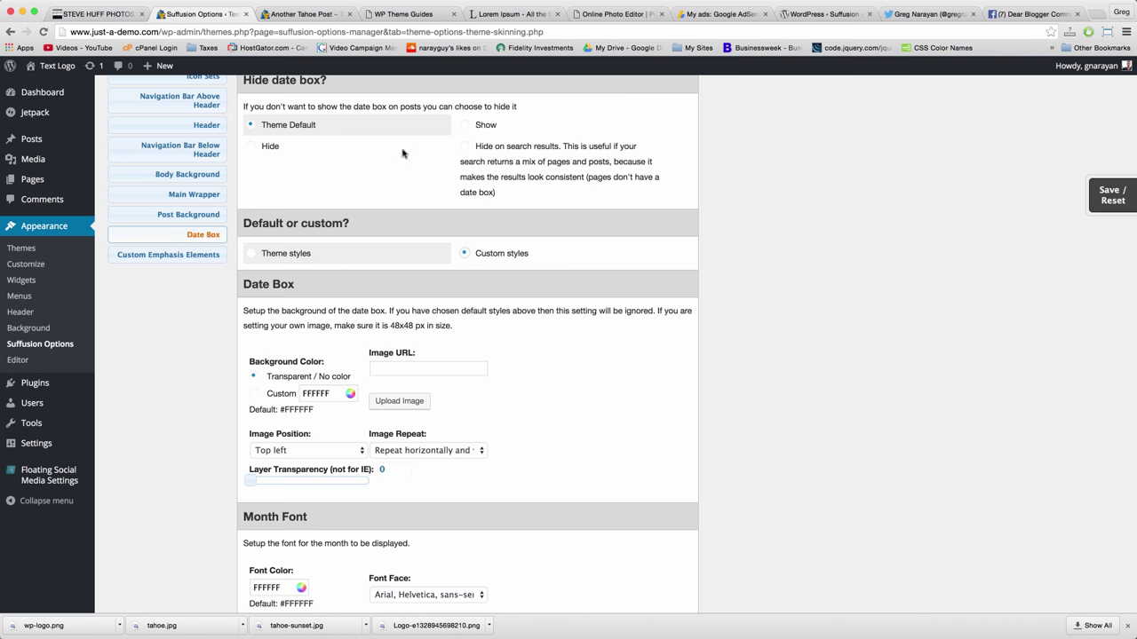
pyautogui.scroll(1, 372, 152)
# Set the date box custom background colour to green 57E686, checking the live post
pyautogui.click(302, 14)
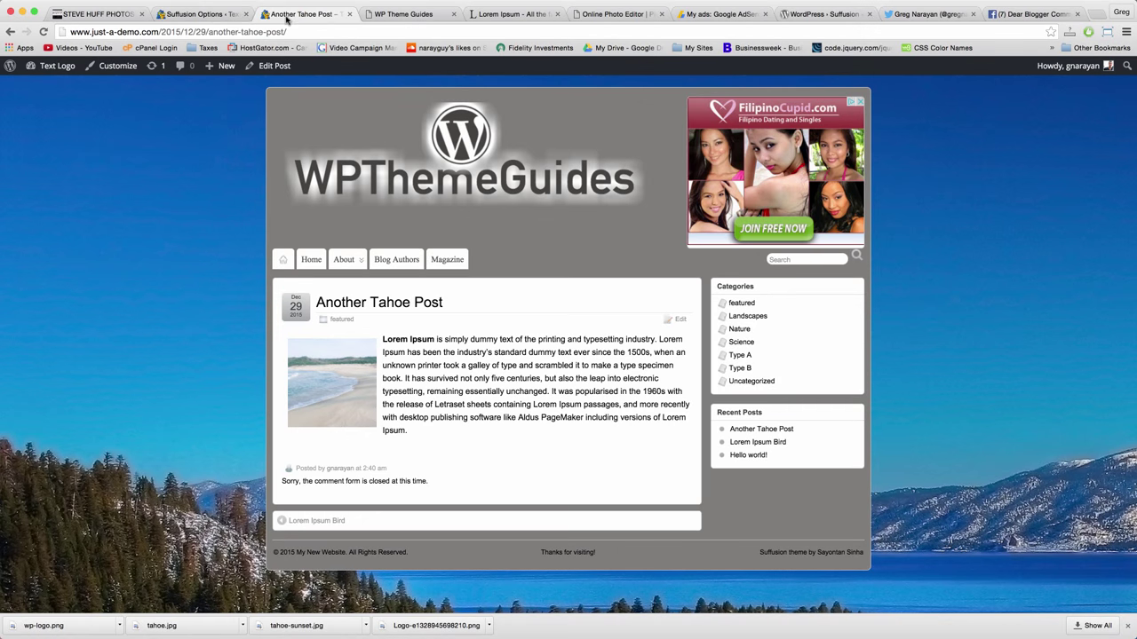
pyautogui.click(193, 14)
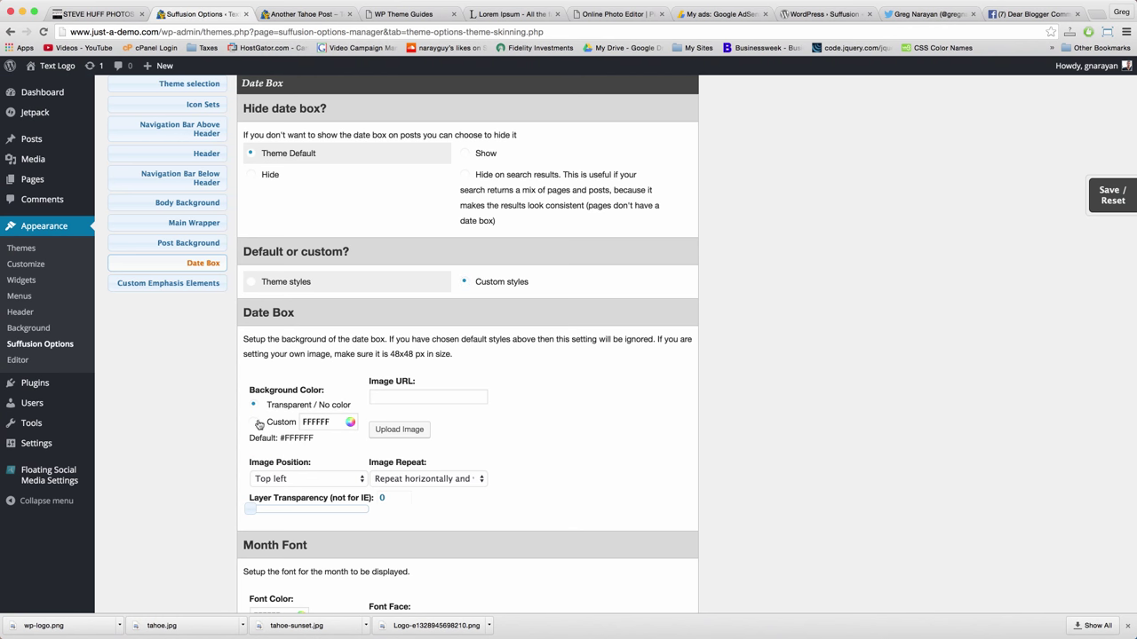
pyautogui.click(300, 422)
pyautogui.click(308, 15)
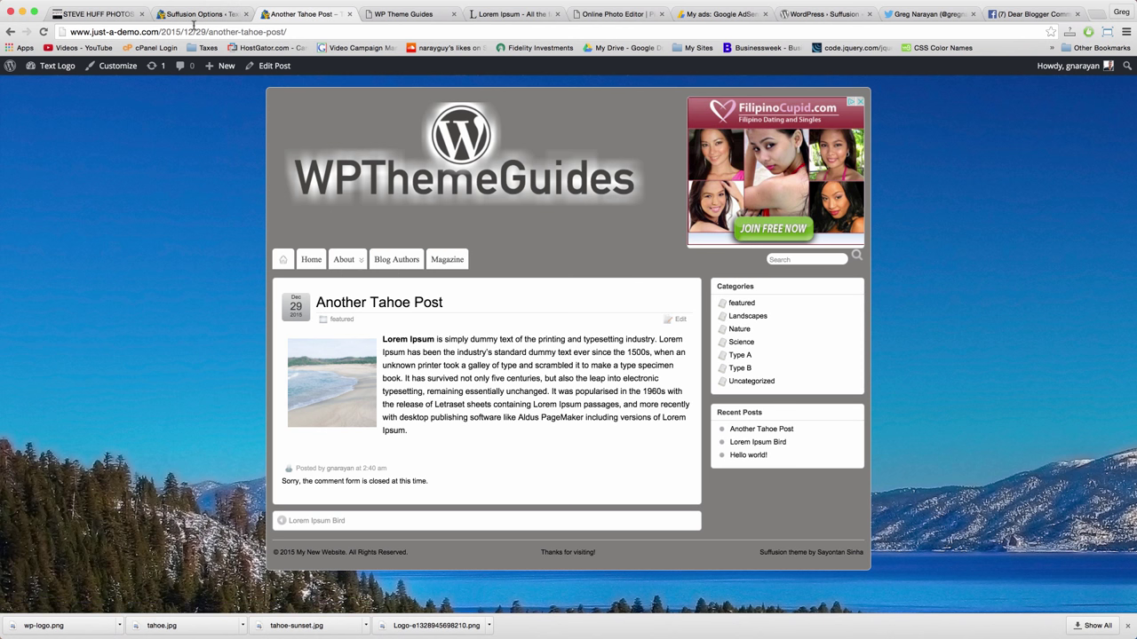
pyautogui.hotkey('ctrl', 'Tab')
pyautogui.click(301, 16)
pyautogui.click(188, 12)
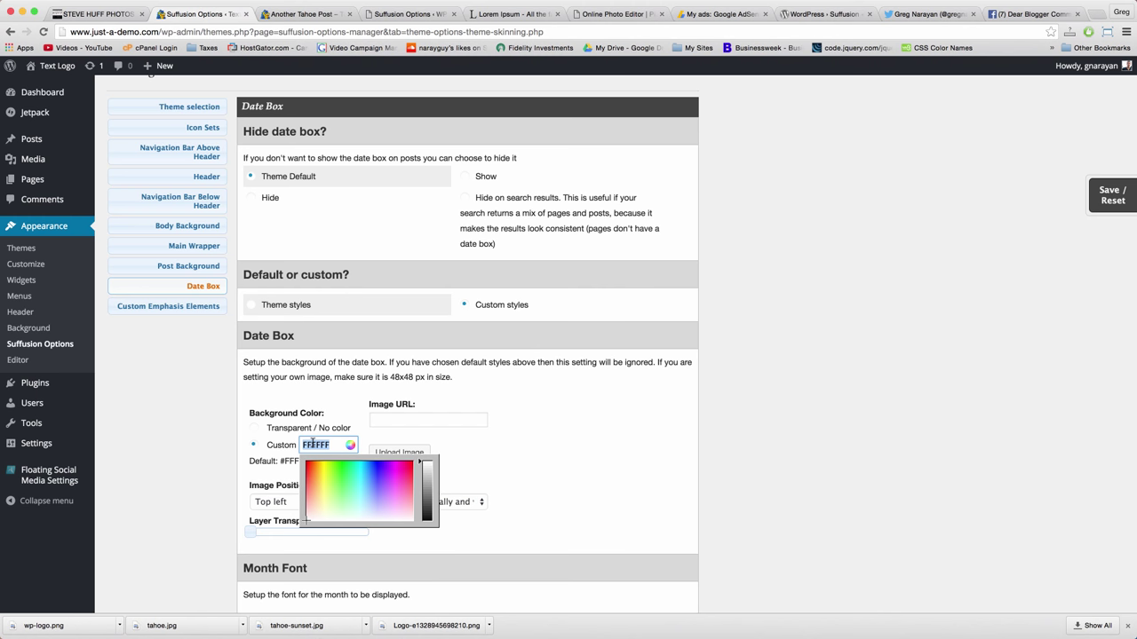
pyautogui.write('57E686')
pyautogui.click(271, 375)
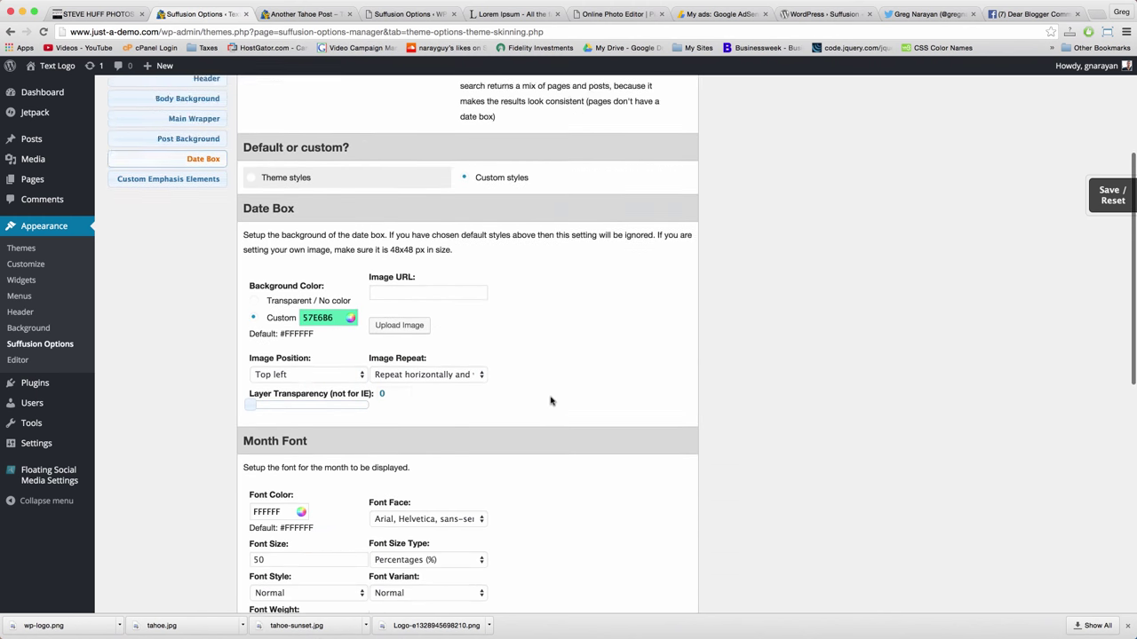
# Save the Date Box settings and switch to the live post
pyautogui.scroll(-8, 550, 400)
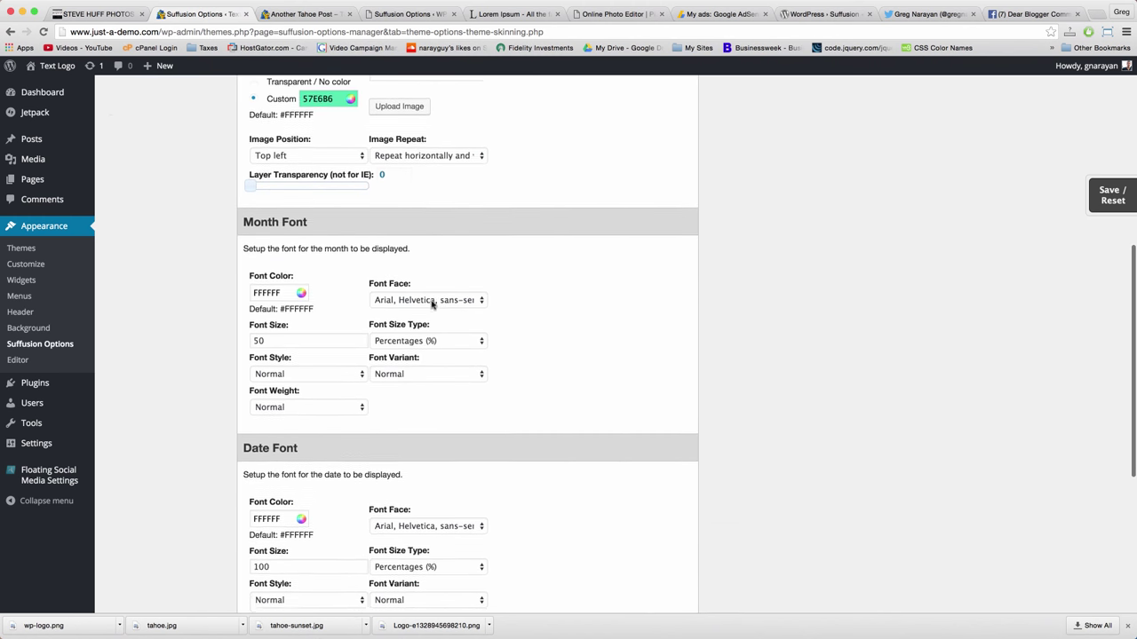
pyautogui.scroll(-1, 287, 244)
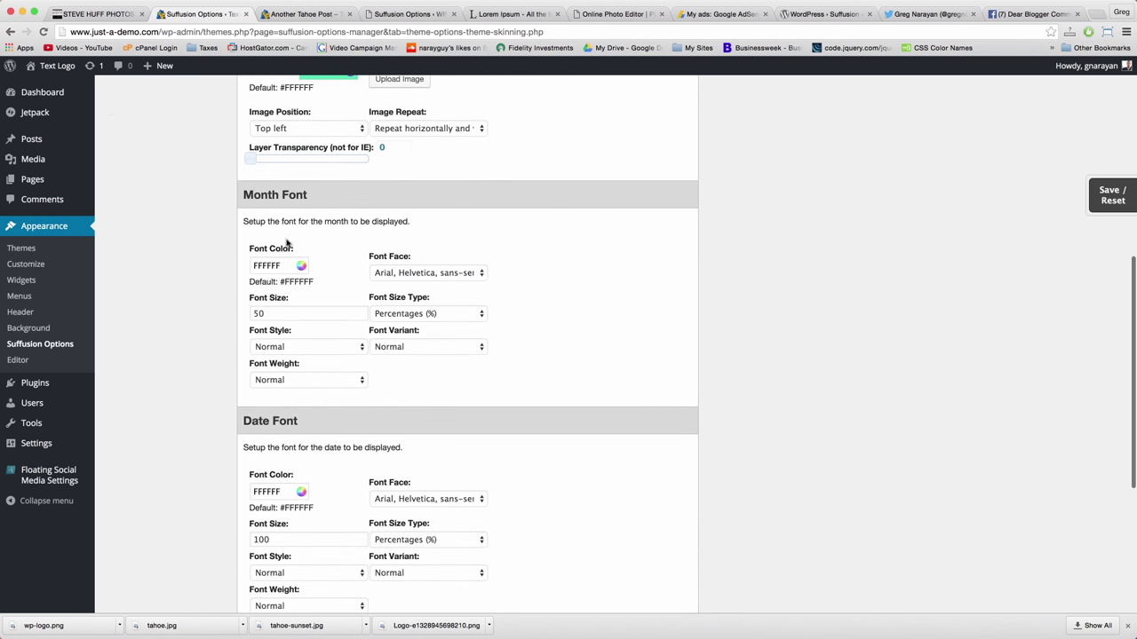
pyautogui.click(1115, 204)
pyautogui.click(1043, 249)
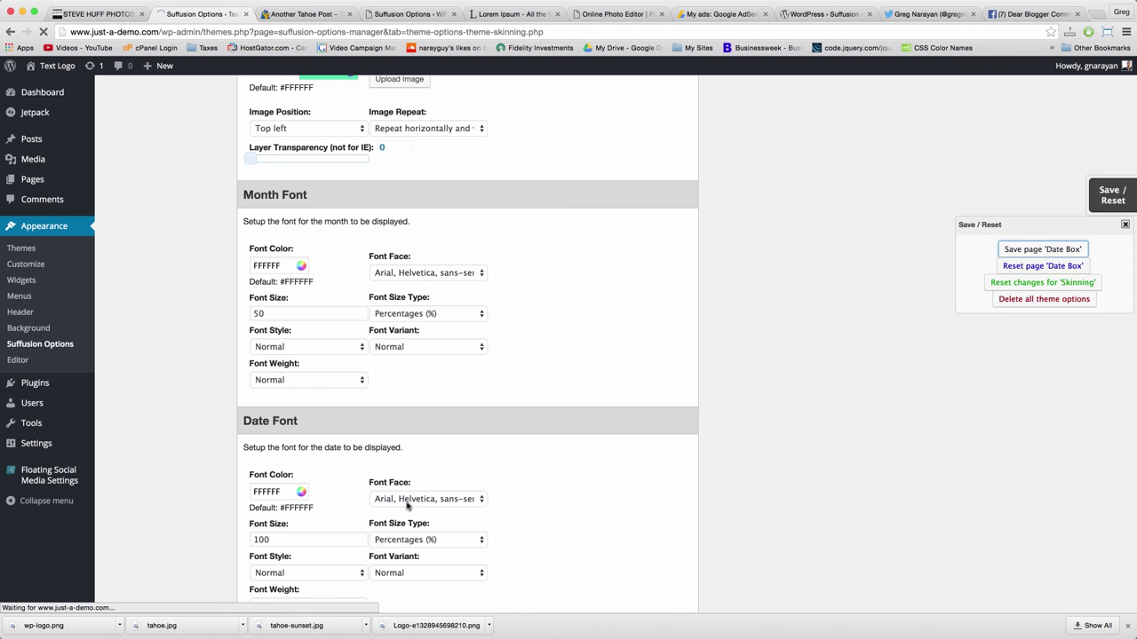
pyautogui.click(293, 14)
# Reload Another Tahoe Post to see the green date box, then save it with Gallery format
pyautogui.click(286, 31)
pyautogui.press('Return')
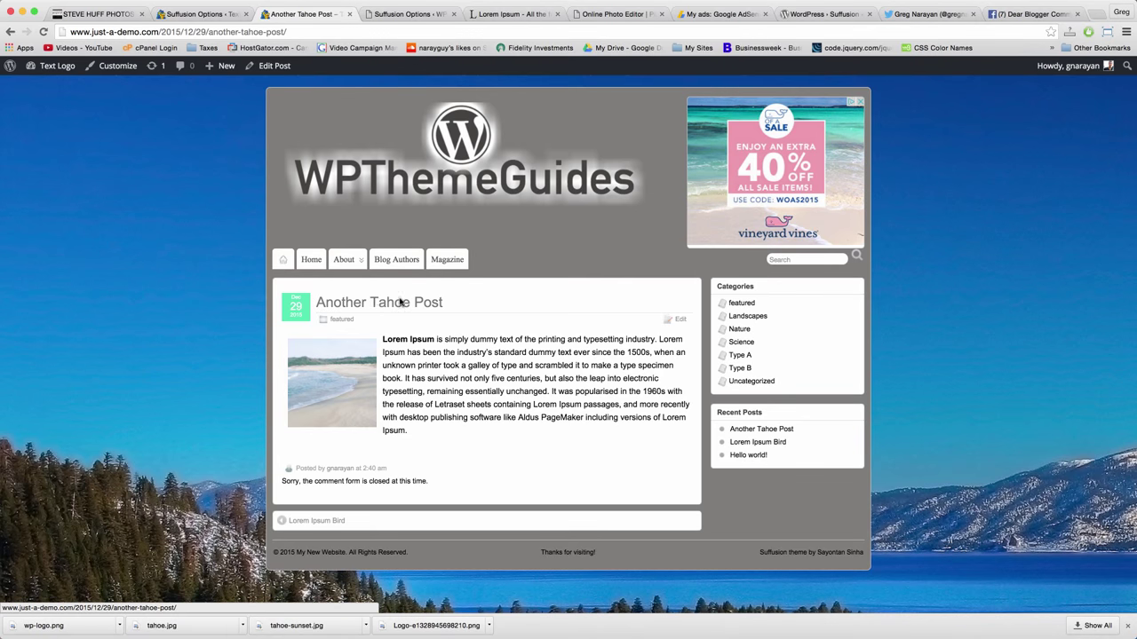
pyautogui.click(265, 66)
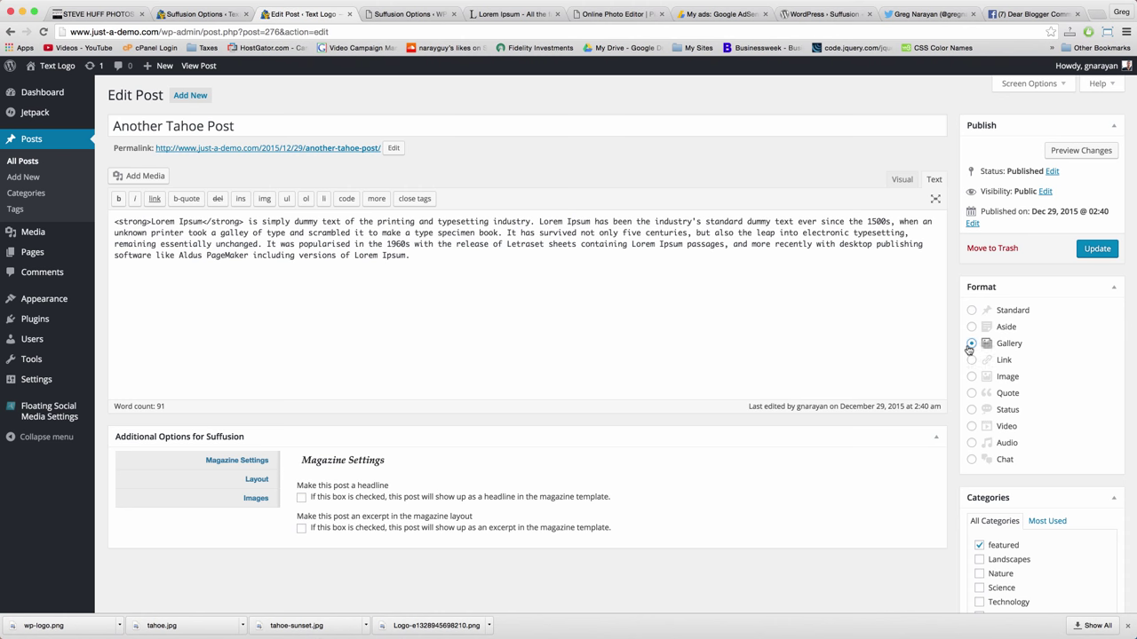
pyautogui.click(1086, 252)
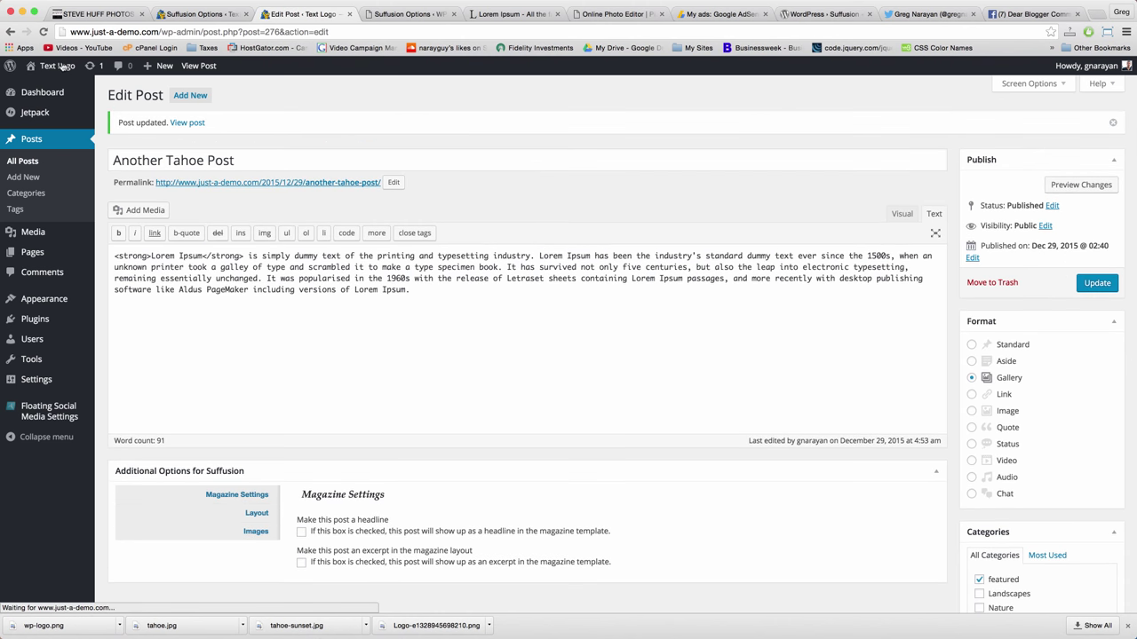
# Browse the home page's mint-green date boxes and open Another Tahoe Post
pyautogui.click(50, 70)
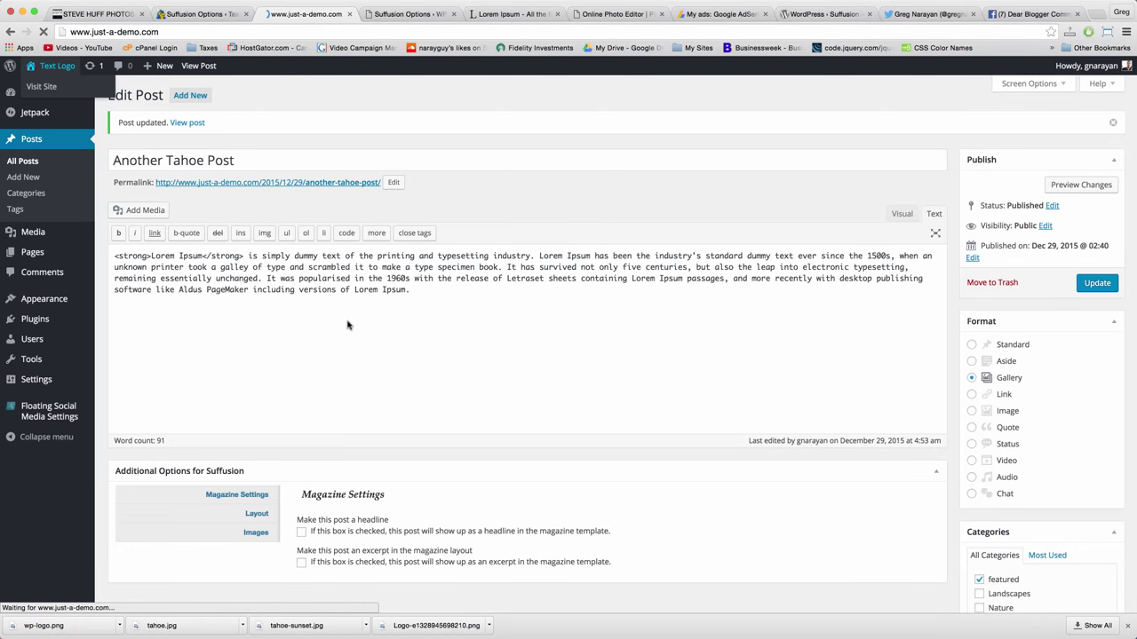
pyautogui.scroll(-3, 347, 328)
pyautogui.scroll(-1, 347, 328)
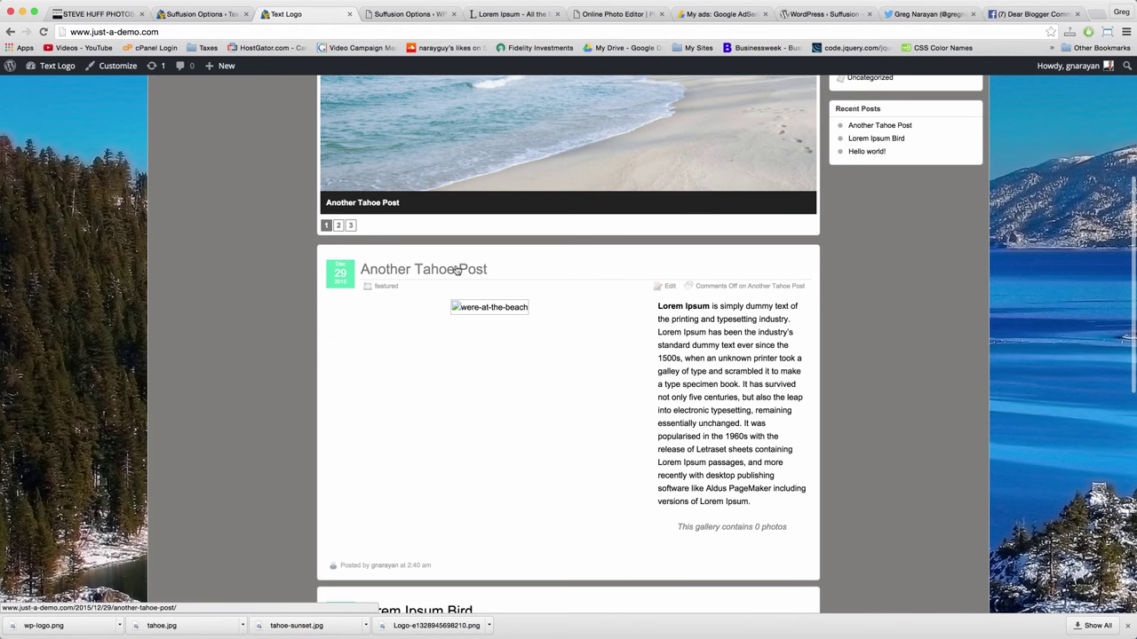
pyautogui.scroll(-8, 686, 318)
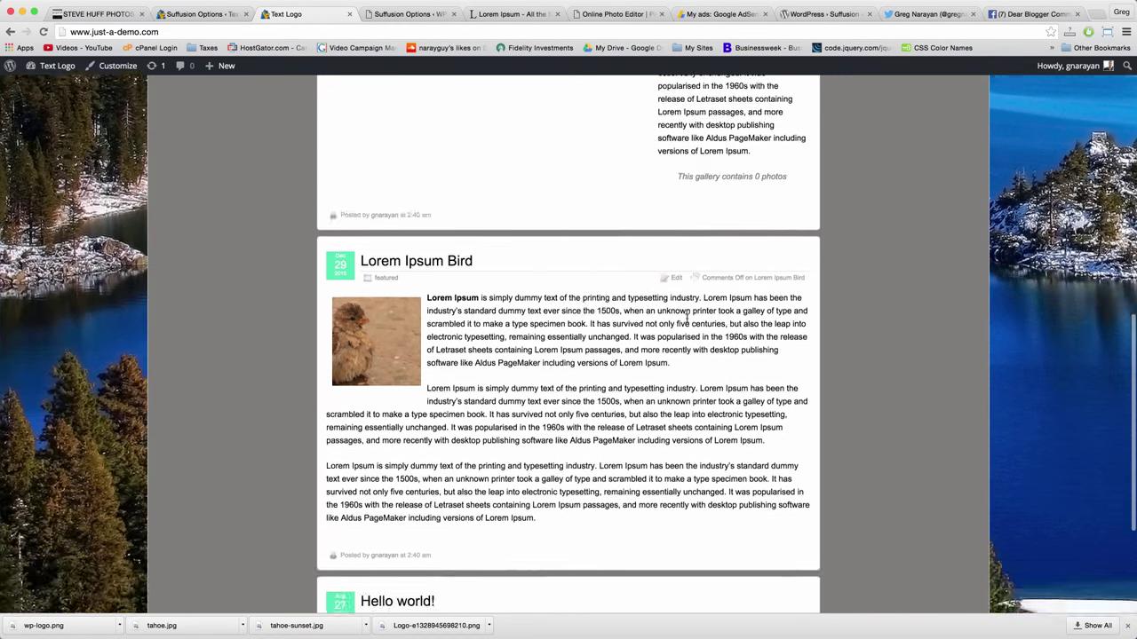
pyautogui.scroll(9, 665, 317)
pyautogui.scroll(-10, 713, 423)
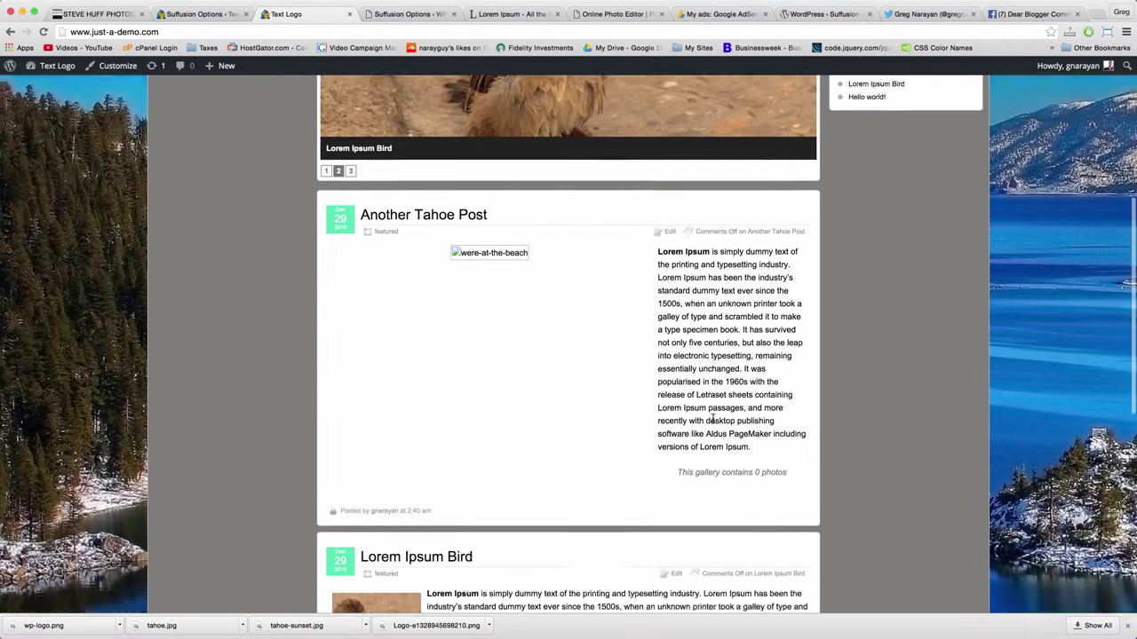
pyautogui.scroll(10, 713, 423)
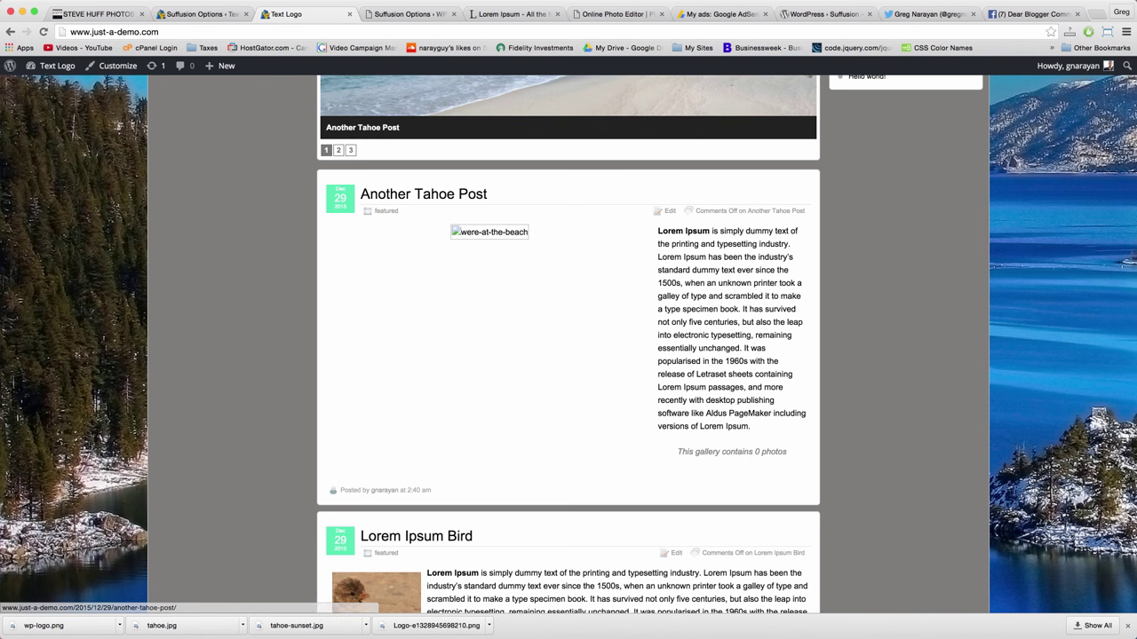
pyautogui.click(424, 193)
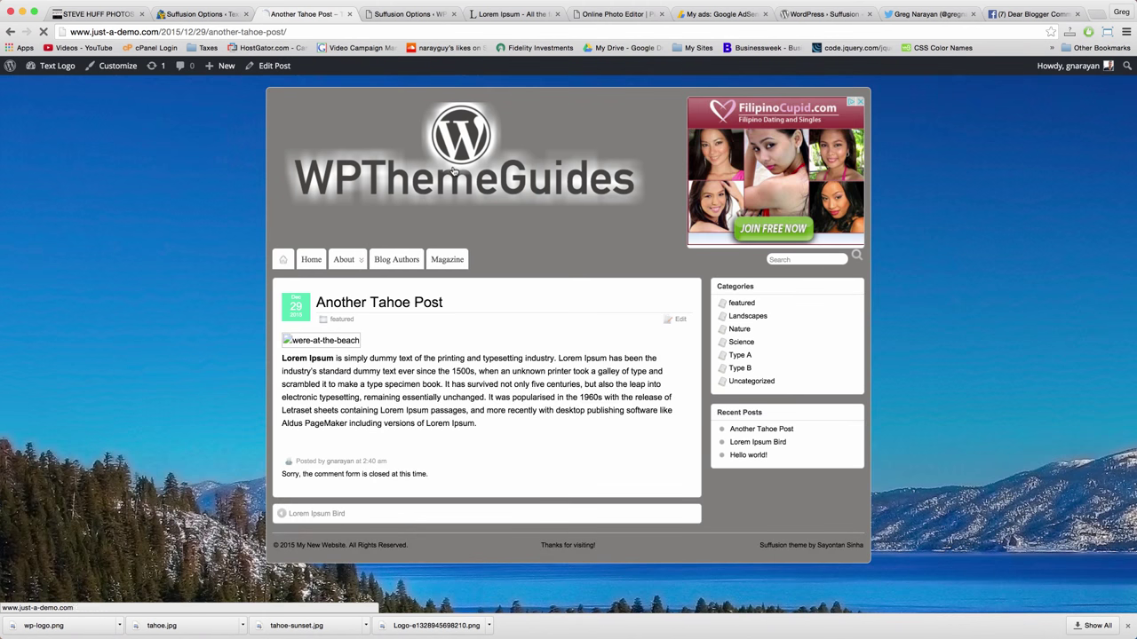
# Return to the home page and reopen Another Tahoe Post
pyautogui.click(283, 101)
pyautogui.scroll(-8, 396, 284)
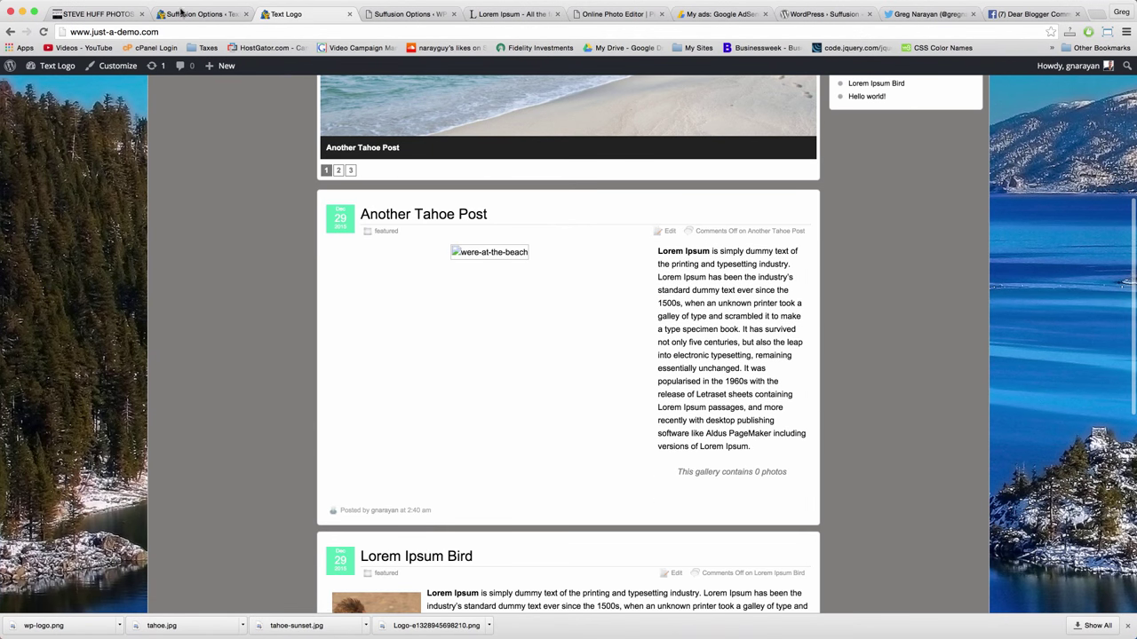
pyautogui.click(180, 12)
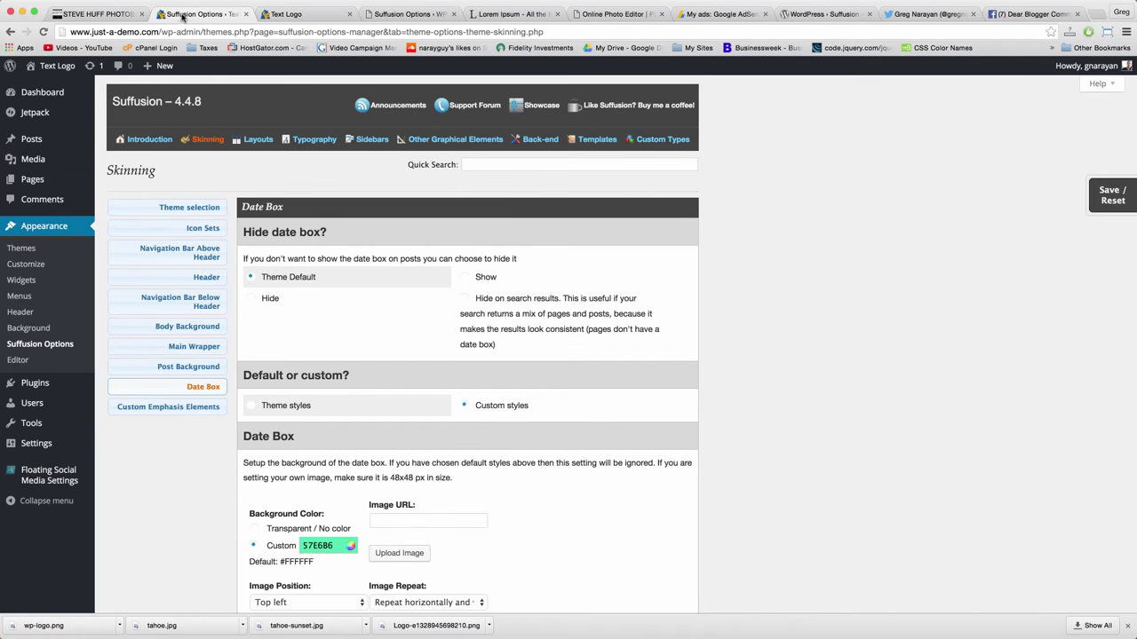
pyautogui.click(286, 15)
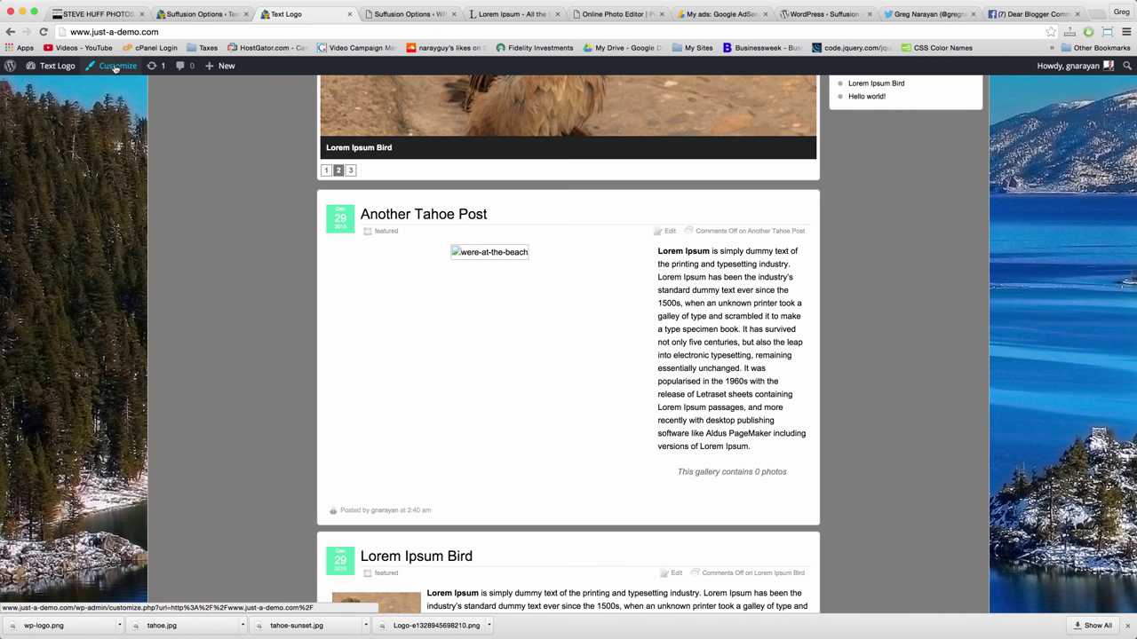
pyautogui.moveTo(217, 71)
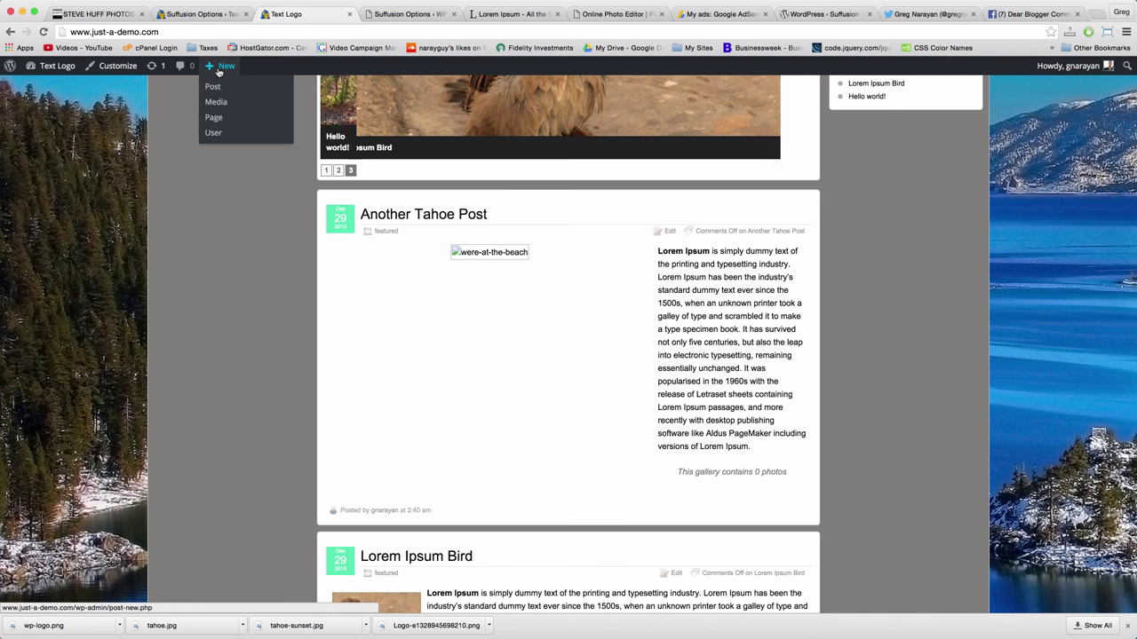
pyautogui.click(394, 217)
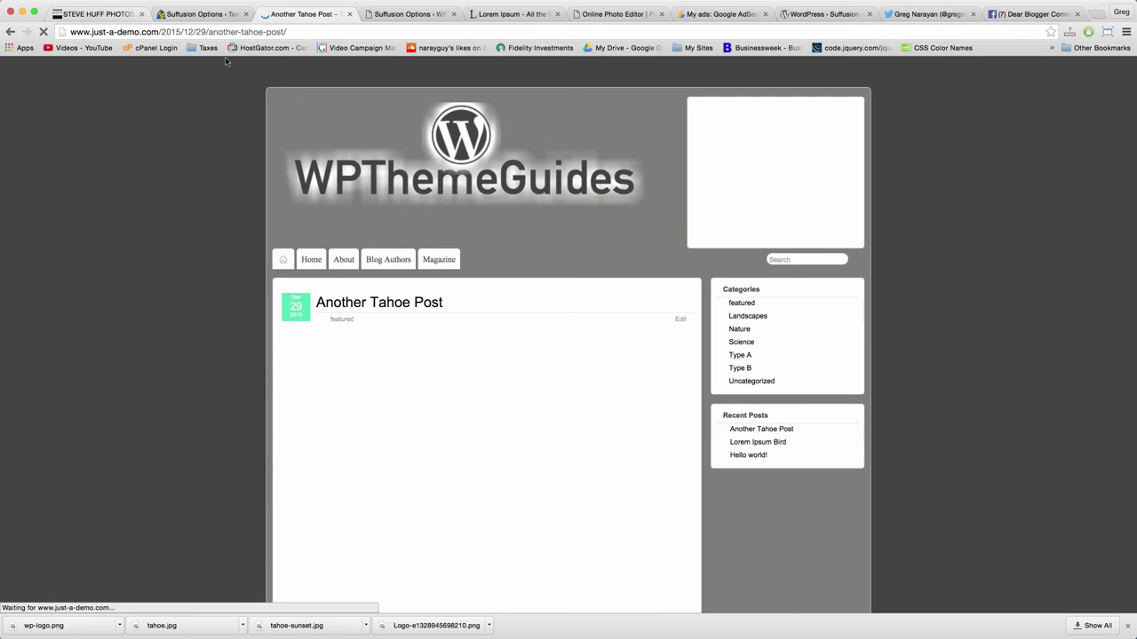
# Give Another Tahoe Post the '1 Left, 1 Right' sidebar layout and view the updated post
pyautogui.moveTo(223, 66)
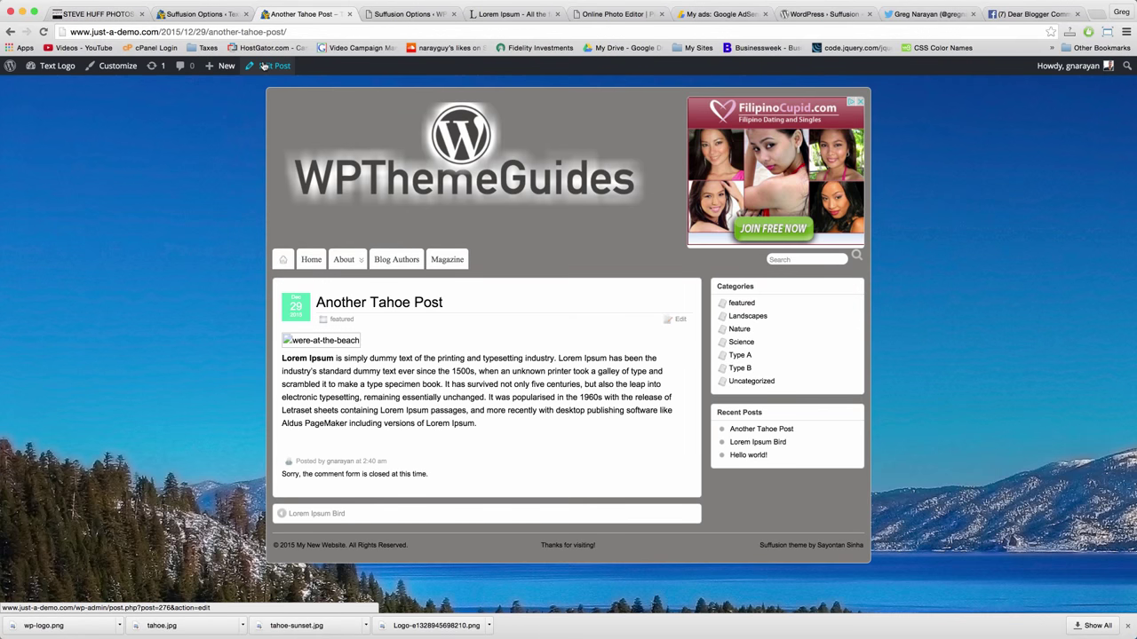
pyautogui.click(264, 66)
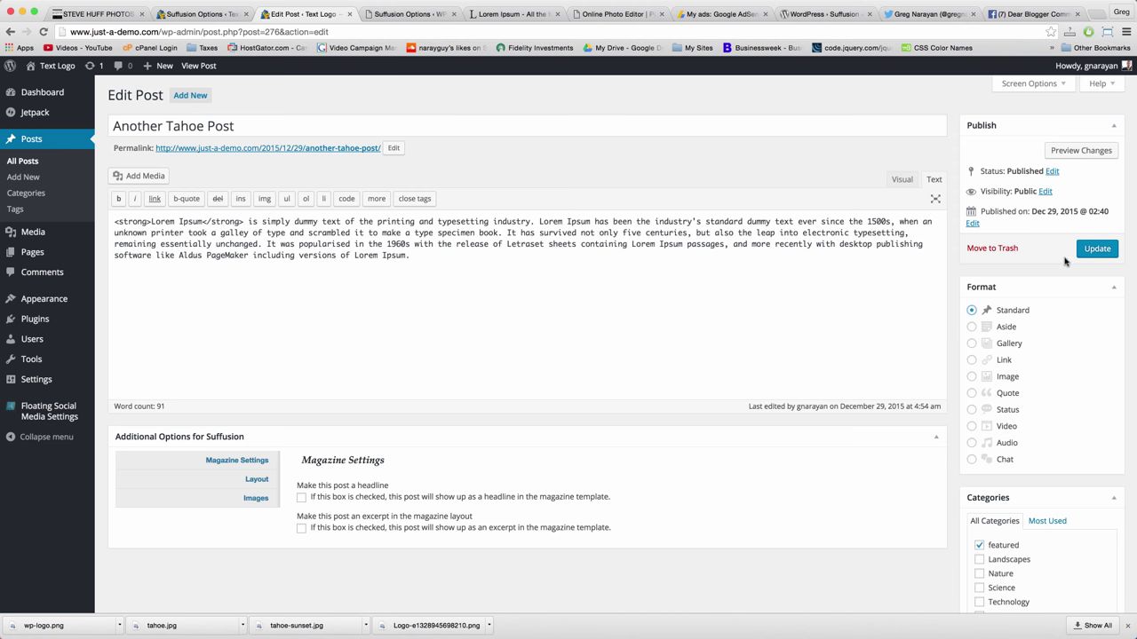
pyautogui.click(1091, 248)
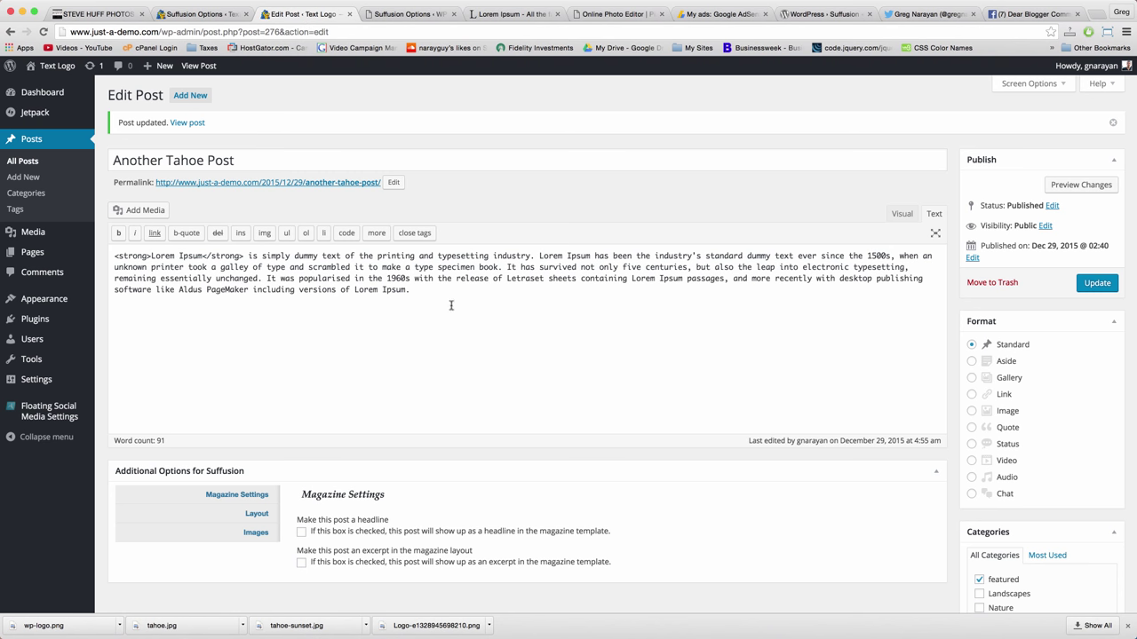
pyautogui.click(430, 279)
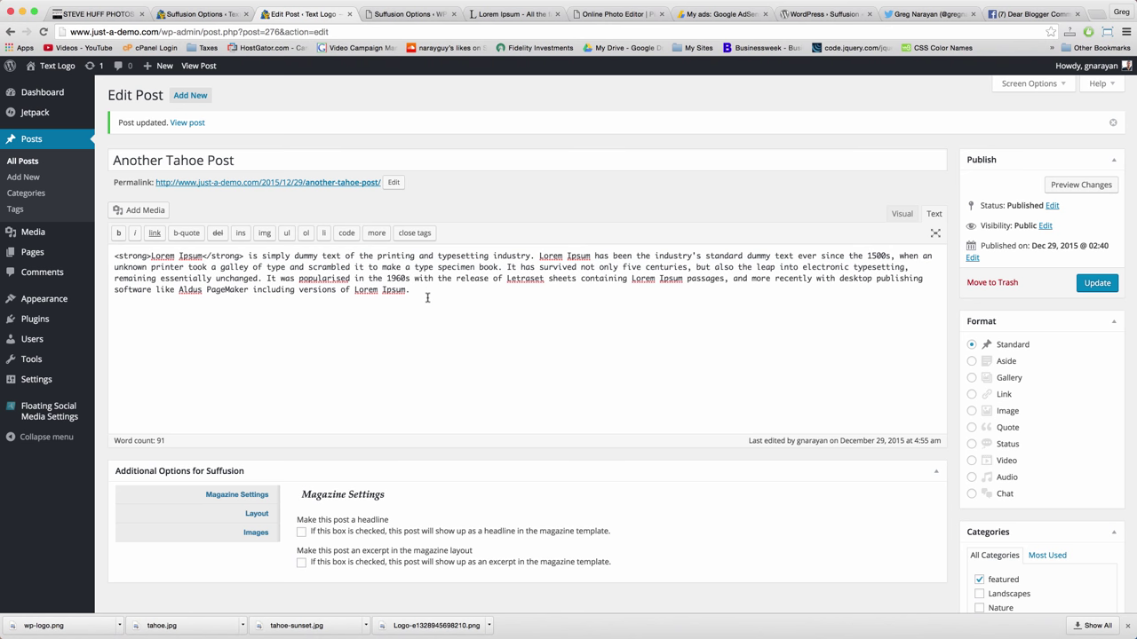
pyautogui.scroll(-5, 427, 297)
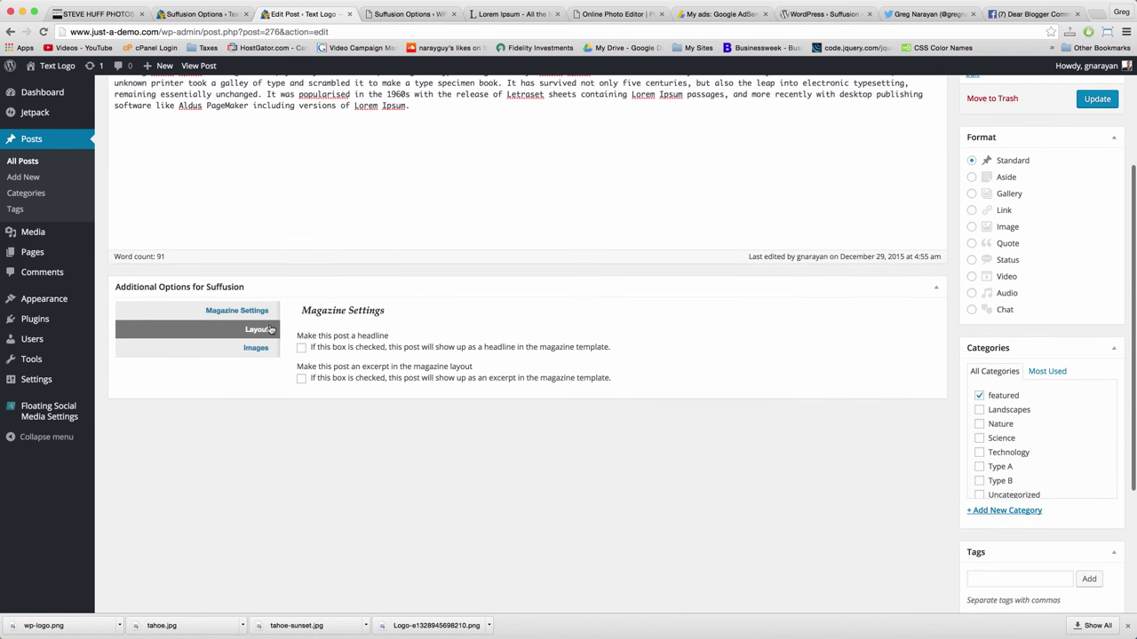
pyautogui.click(238, 334)
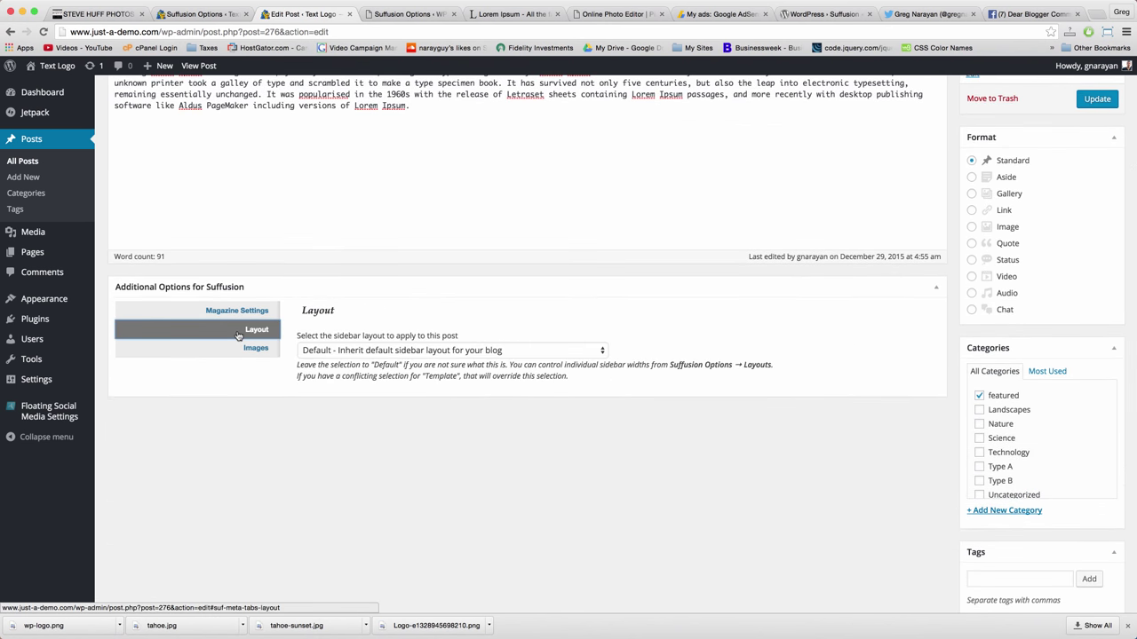
pyautogui.click(322, 350)
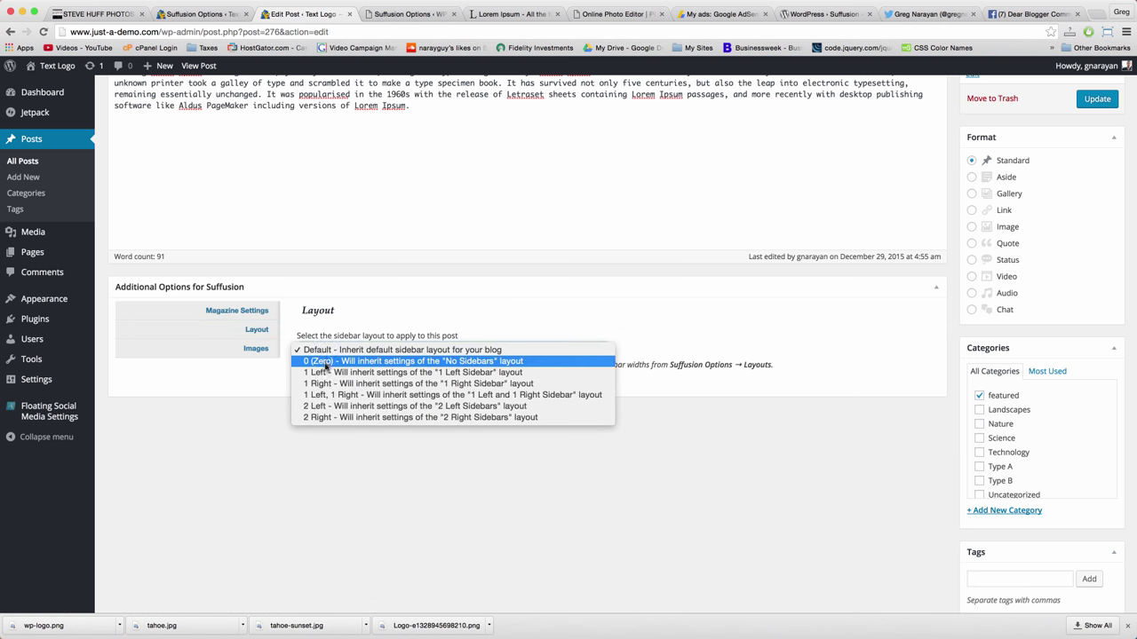
pyautogui.click(327, 396)
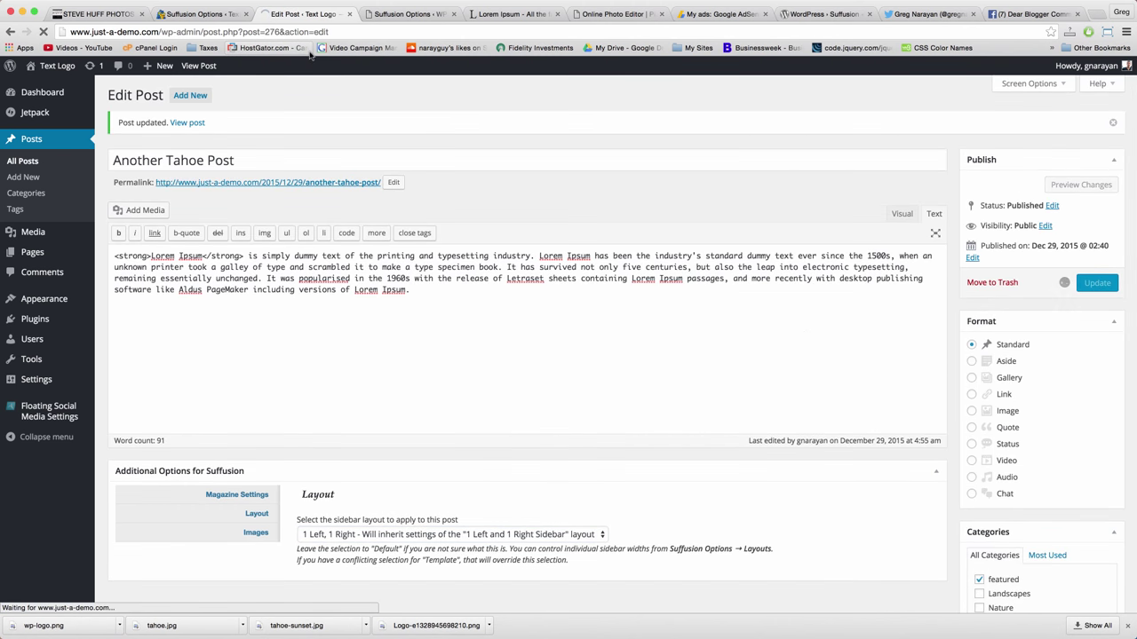
pyautogui.click(195, 67)
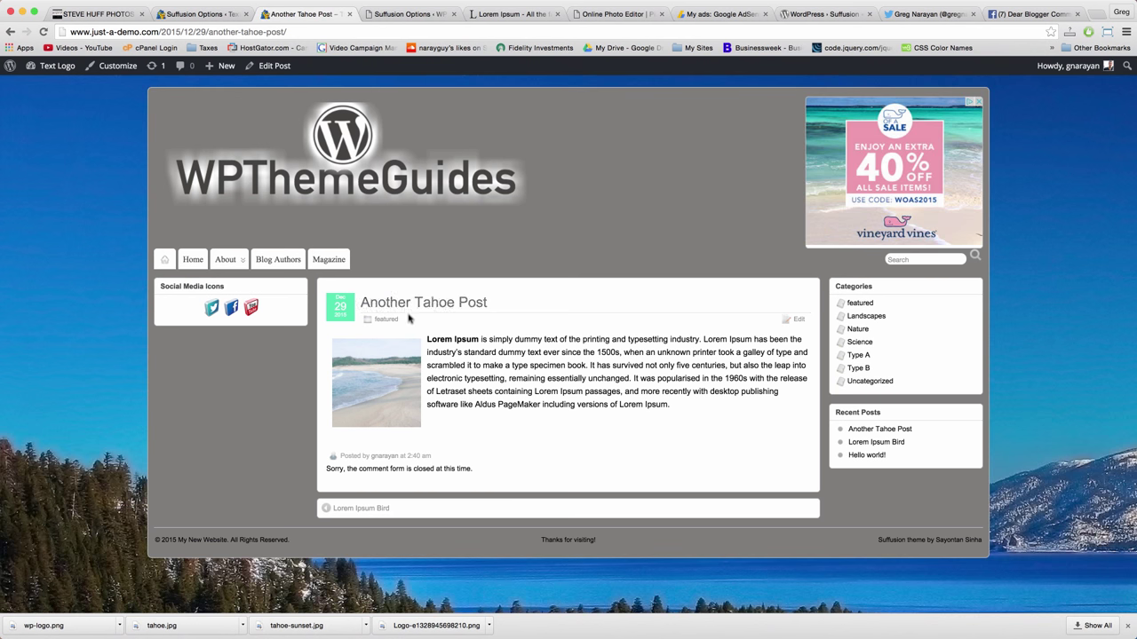
# Open Lorem Ipsum Bird from the home page and confirm it keeps the default layout
pyautogui.click(322, 184)
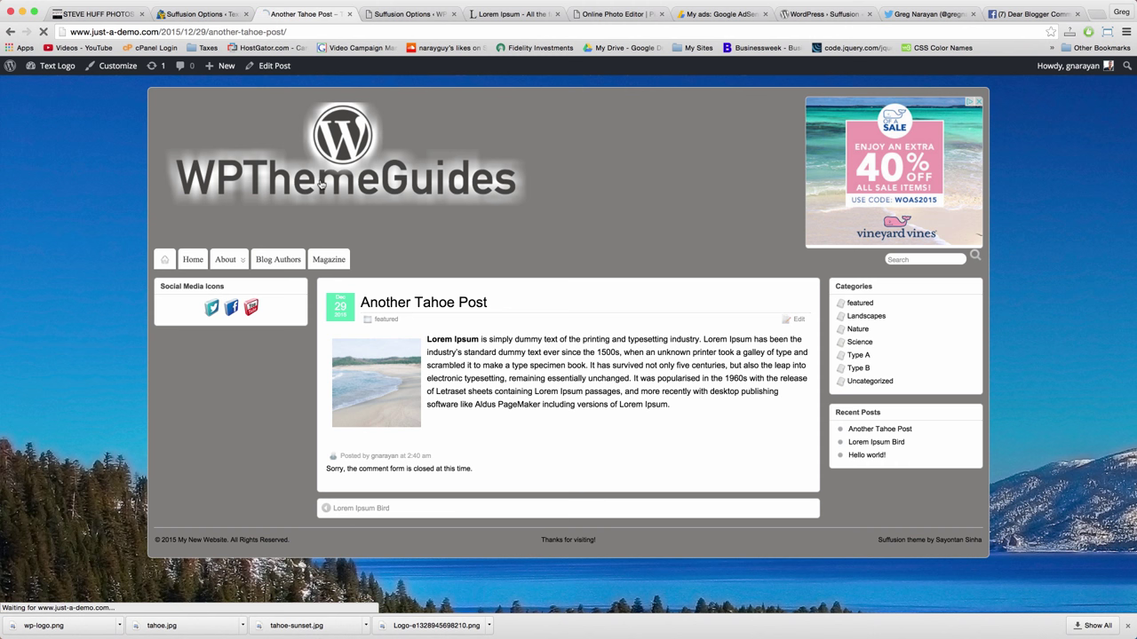
pyautogui.scroll(-5, 409, 265)
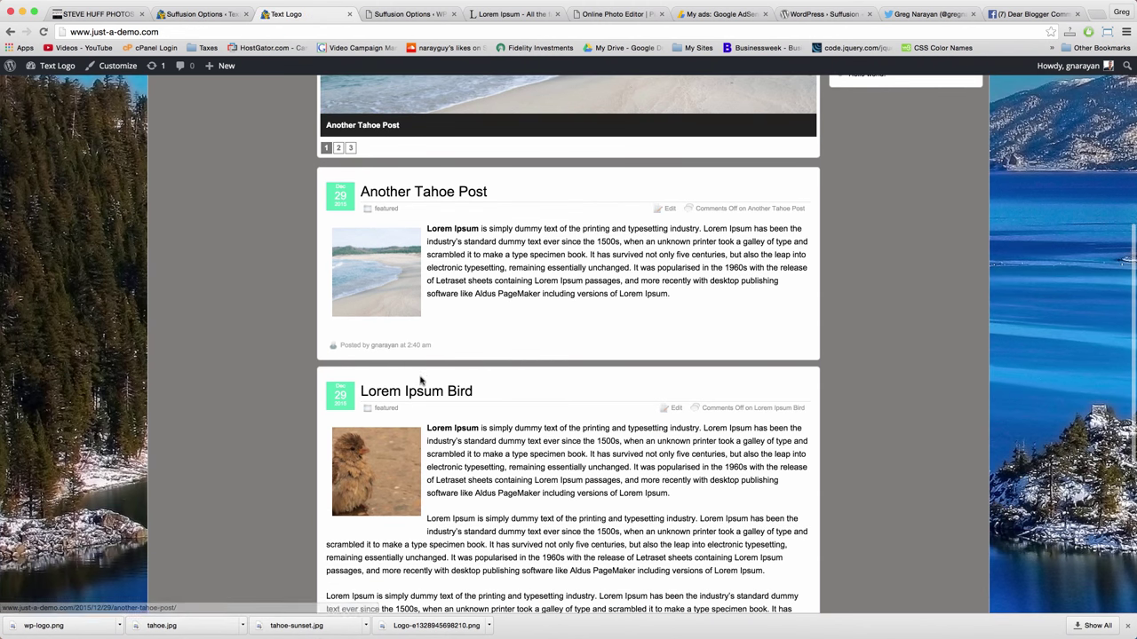
pyautogui.click(426, 395)
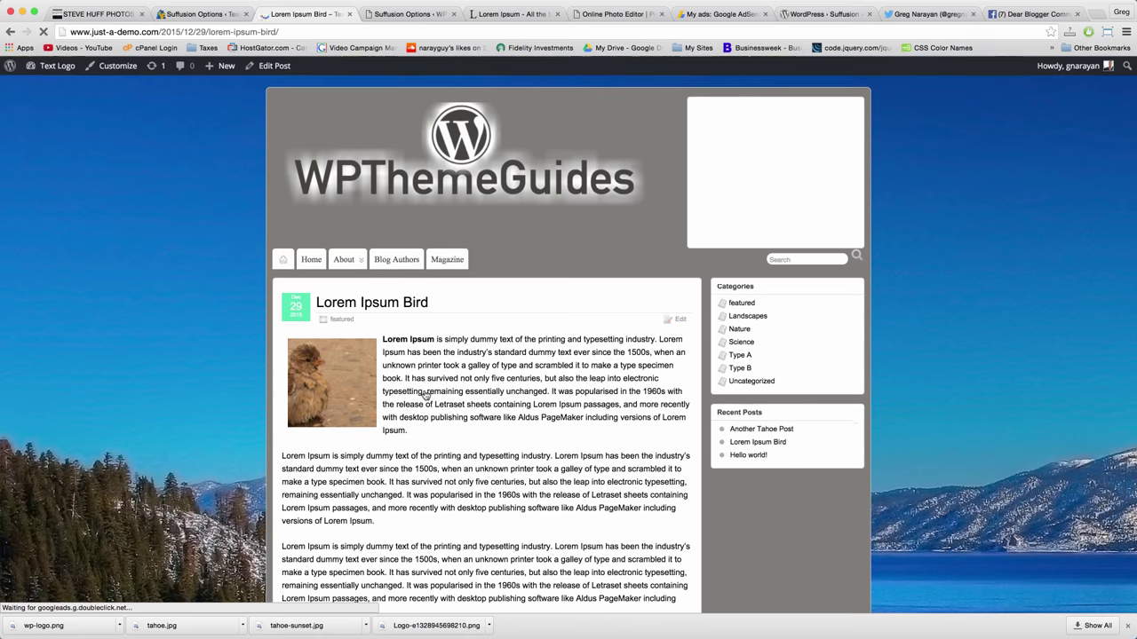
pyautogui.scroll(-4, 425, 395)
pyautogui.scroll(4, 425, 395)
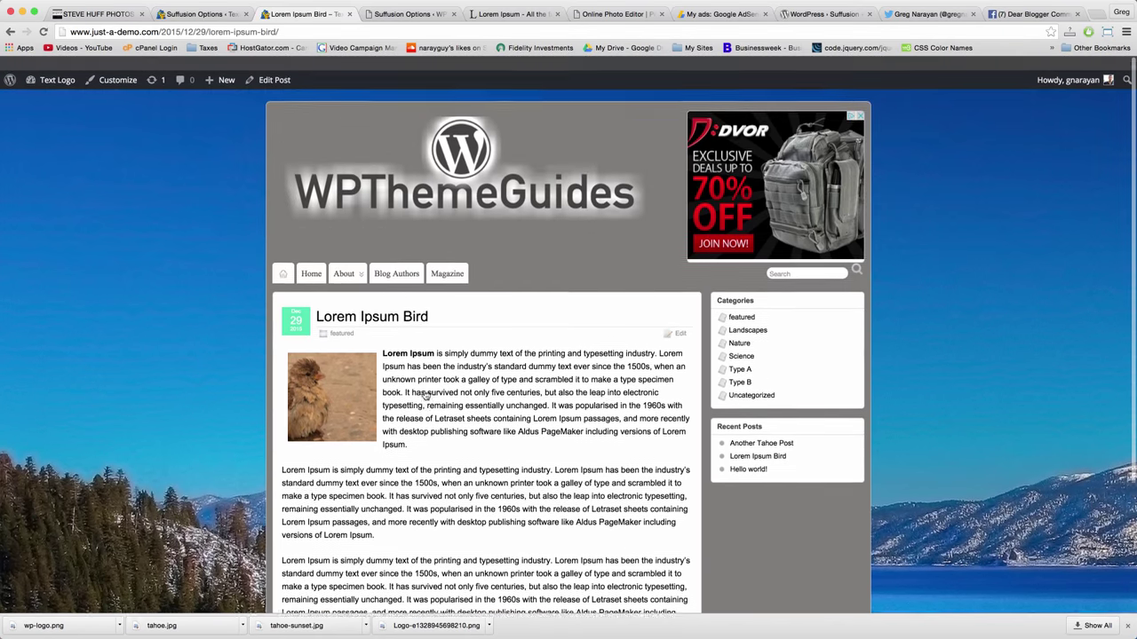
pyautogui.scroll(-1, 425, 395)
pyautogui.scroll(1, 425, 395)
pyautogui.scroll(-3, 425, 395)
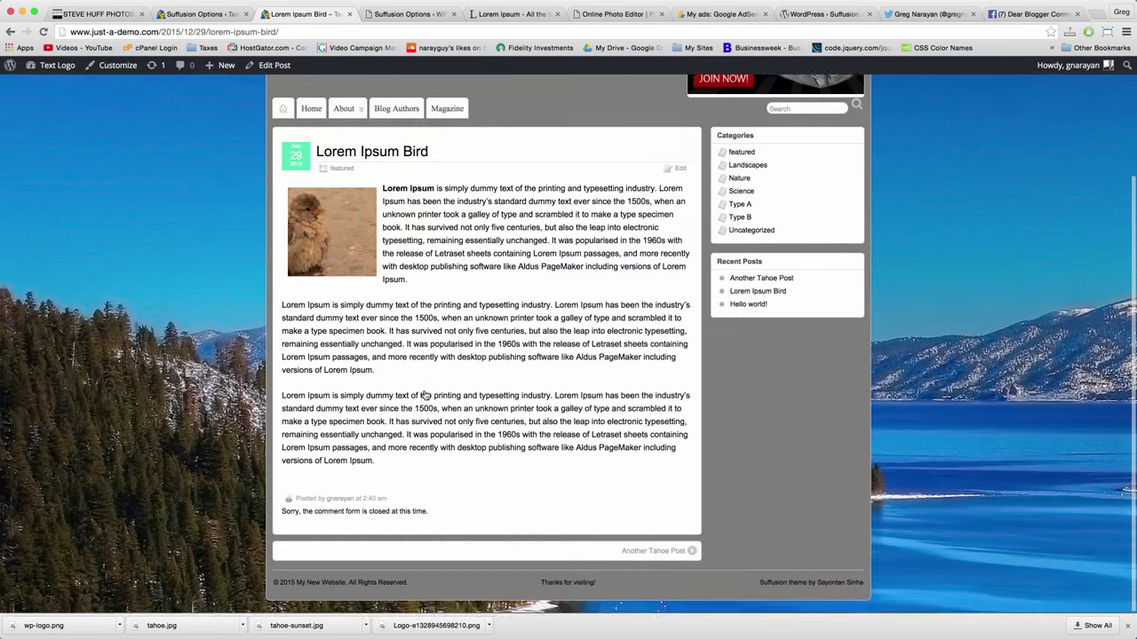
pyautogui.scroll(3, 426, 395)
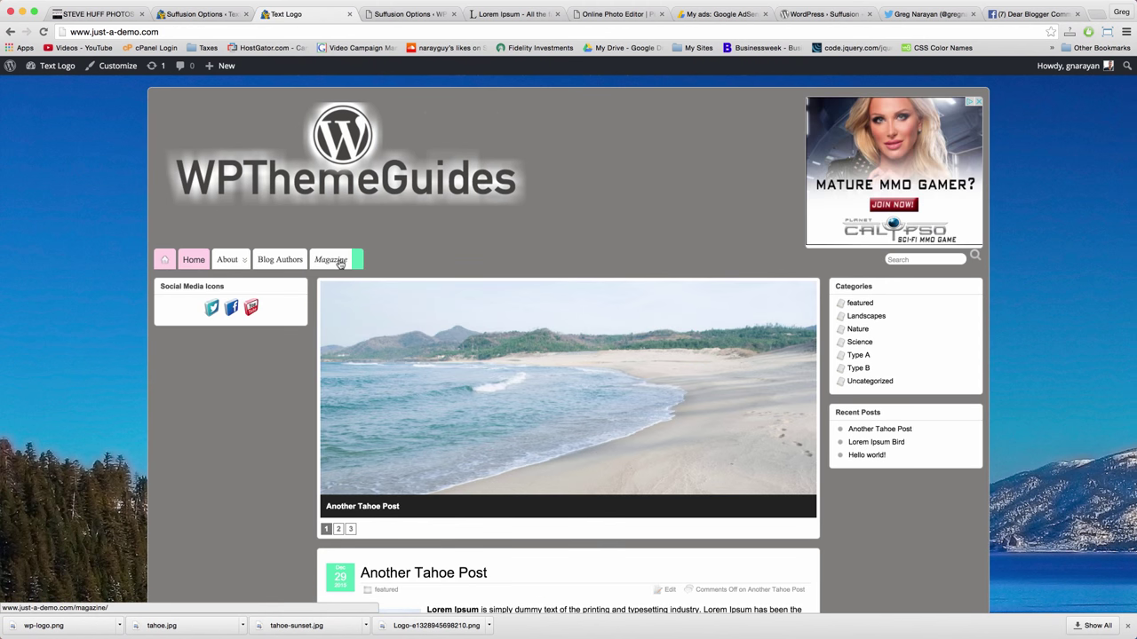
# Open Suffusion's Sidebars options, then switch to the stevehuffphoto.com tab
pyautogui.click(202, 15)
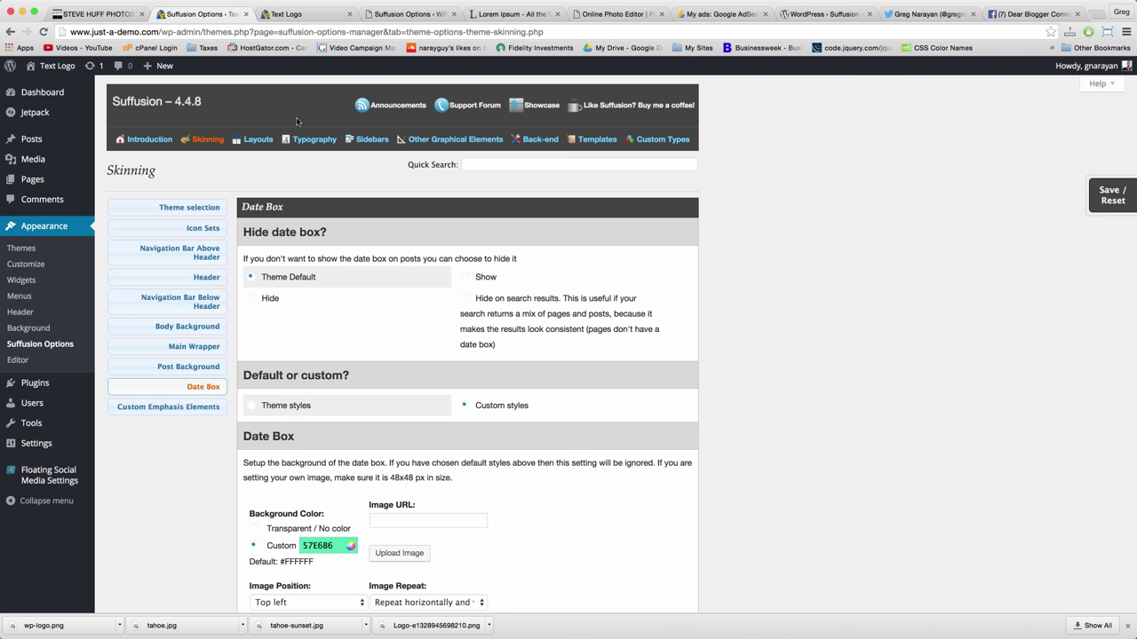
pyautogui.scroll(-1, 370, 194)
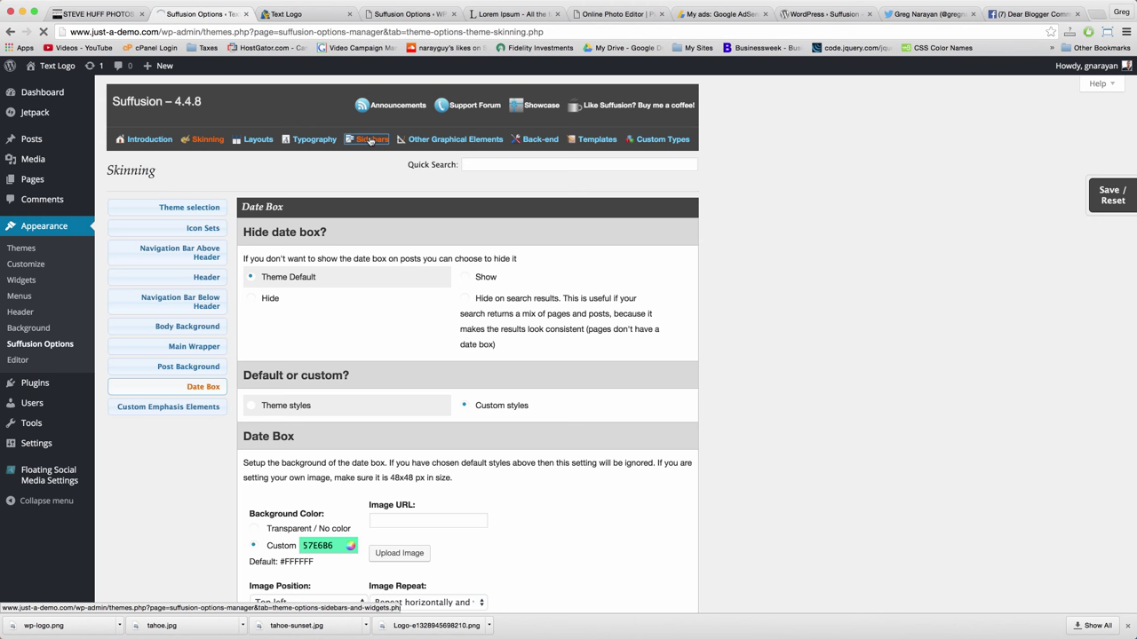
pyautogui.click(370, 140)
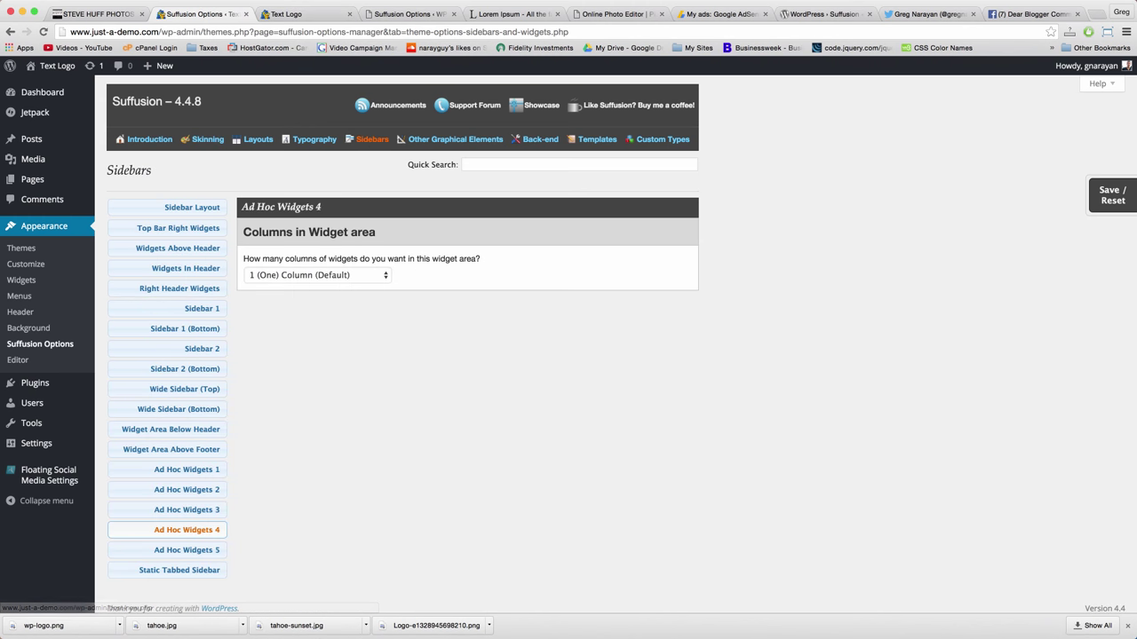
pyautogui.click(88, 13)
pyautogui.scroll(1, 118, 177)
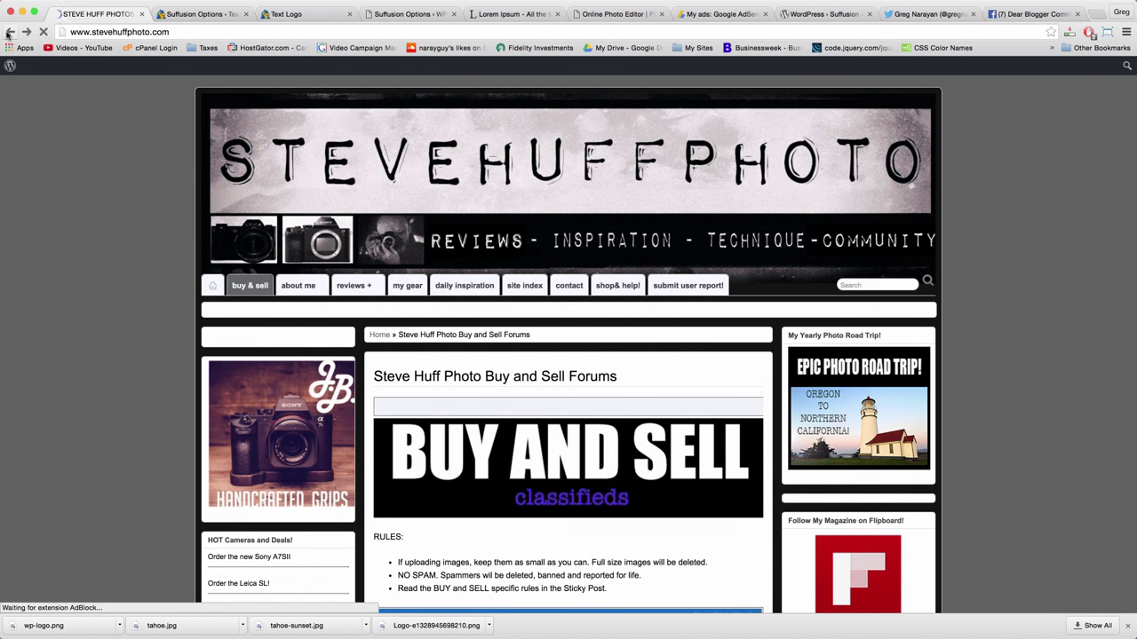
# Go back twice to aquoid.com's Suffusion Showcase, then return to the WPThemeGuides demo front page
pyautogui.click(9, 32)
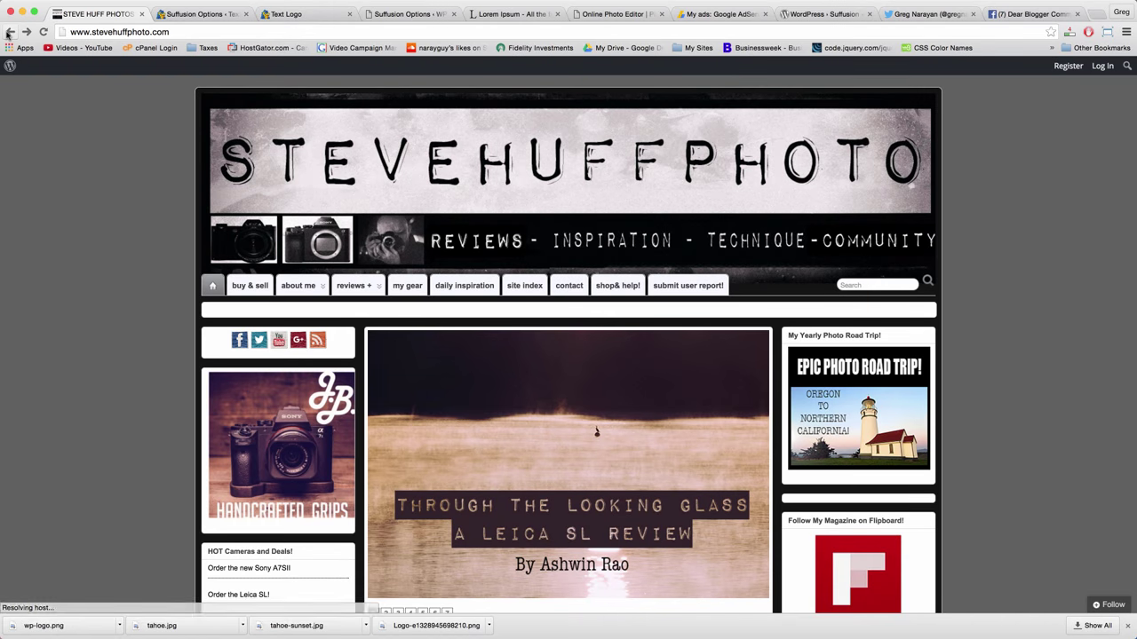
pyautogui.click(9, 32)
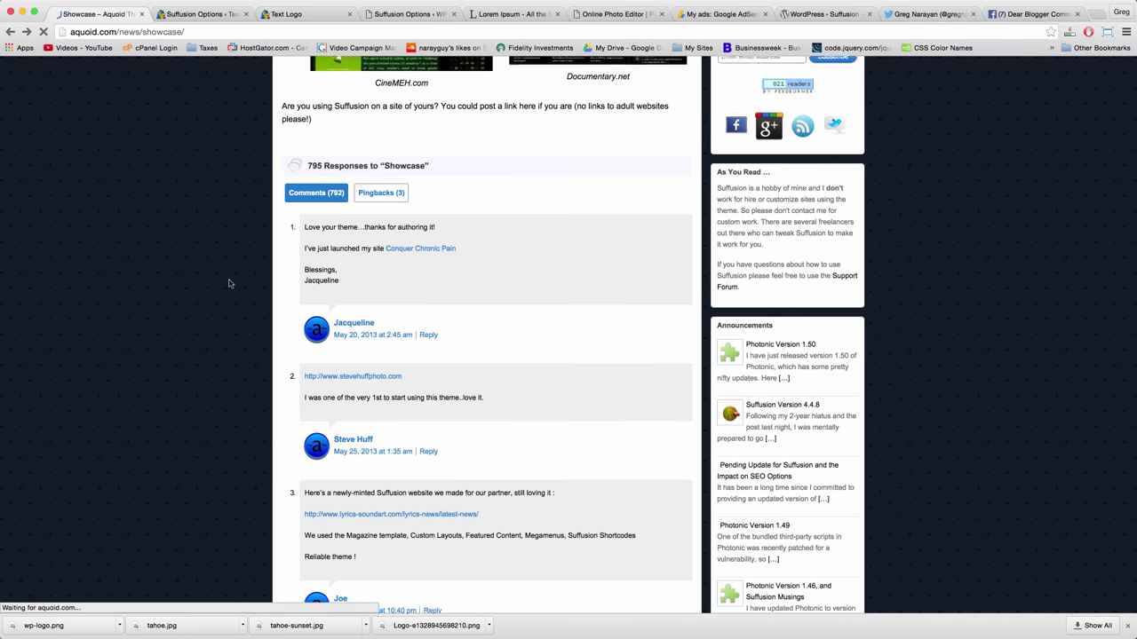
pyautogui.scroll(10, 231, 284)
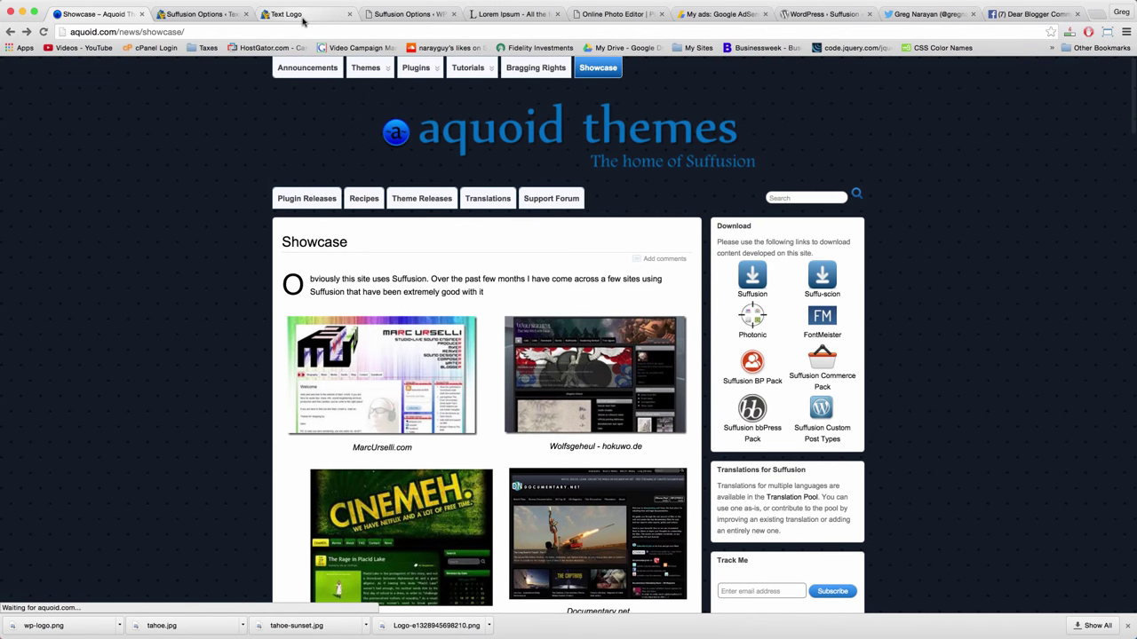
pyautogui.click(292, 15)
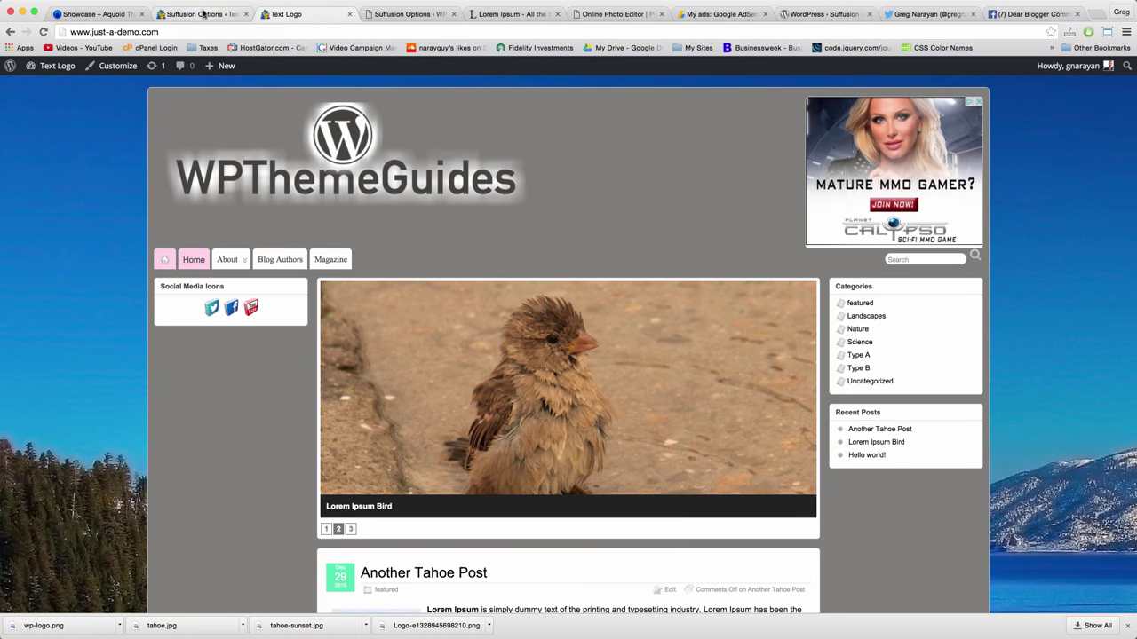
pyautogui.click(103, 15)
pyautogui.click(292, 14)
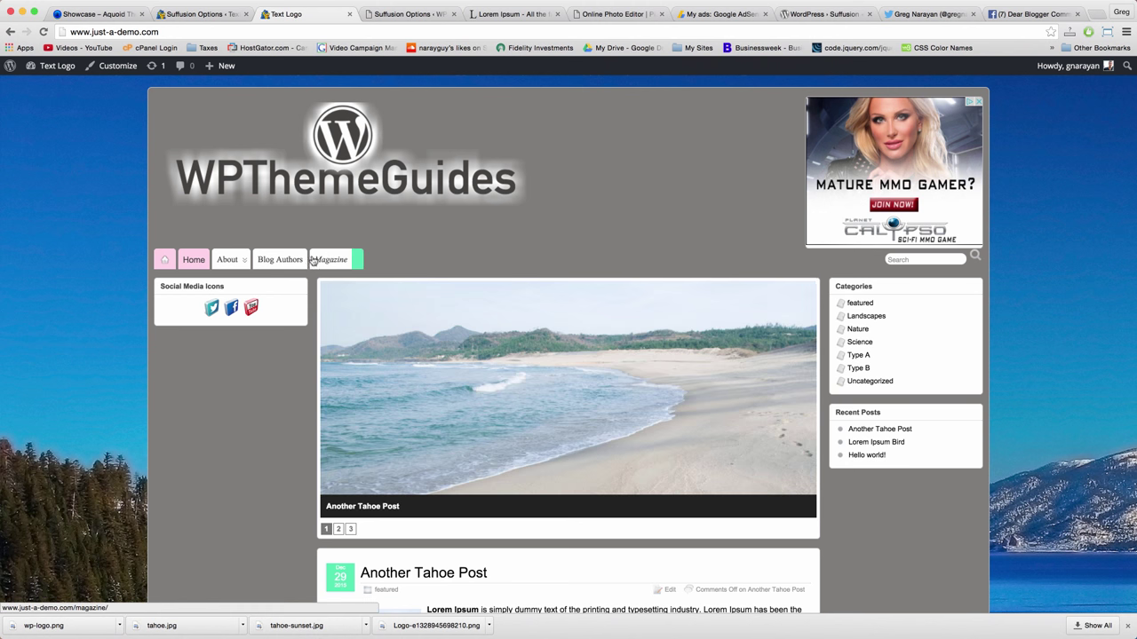
pyautogui.scroll(-10, 535, 380)
pyautogui.scroll(10, 536, 380)
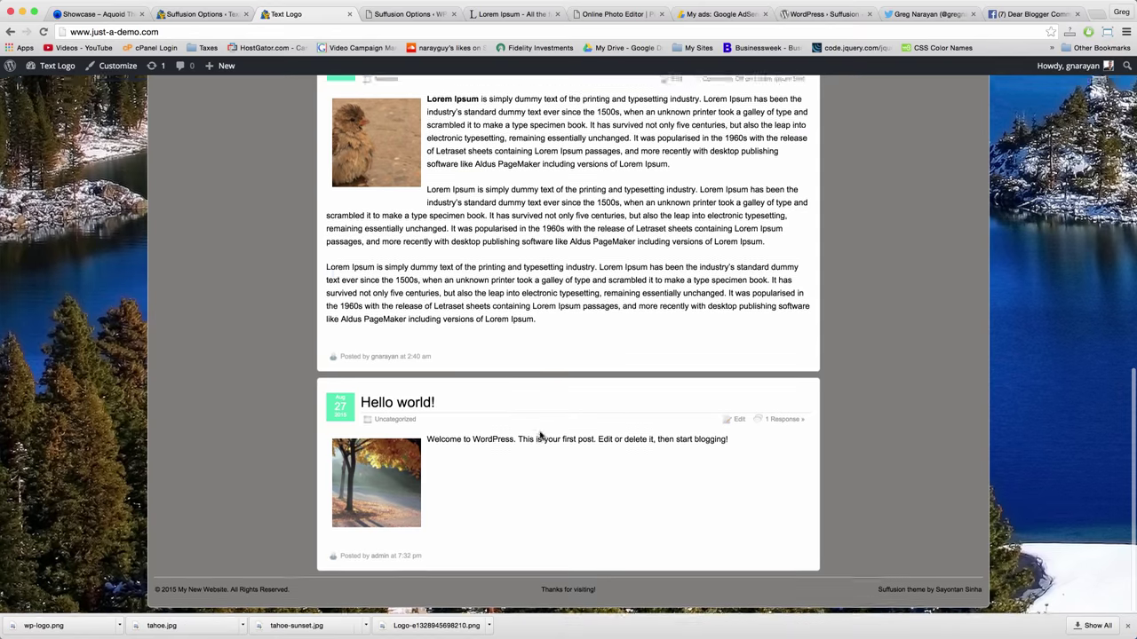